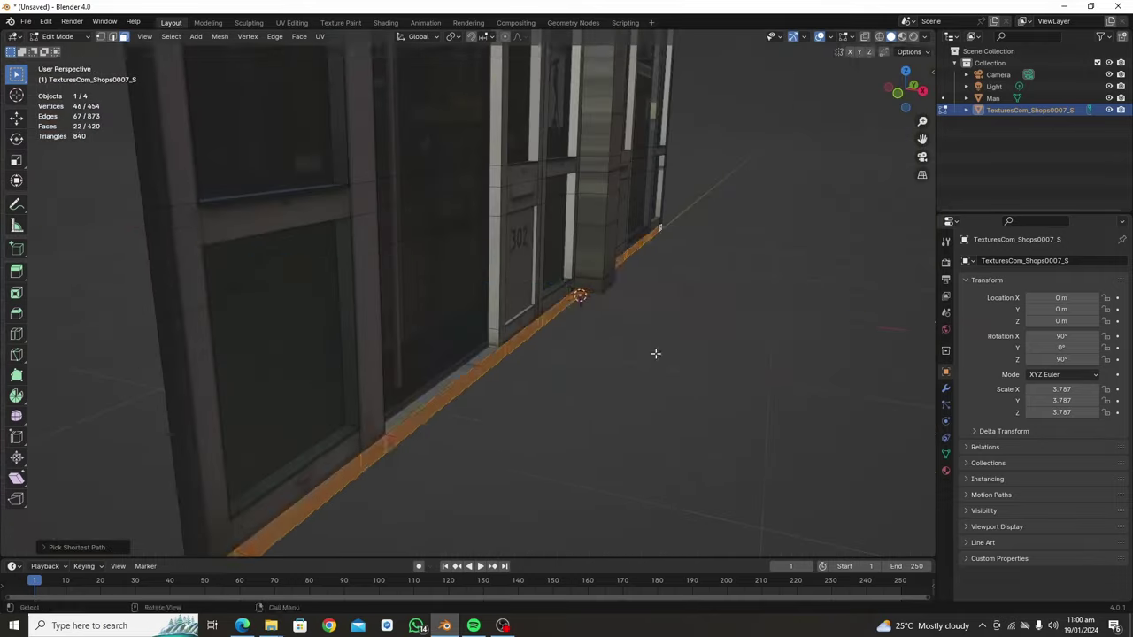
- In Right Ortho edit mode, loop-cut the storefront plane around its doors and windows
{"action": "key", "text": "Tab"}
{"action": "key", "text": "KP_3"}
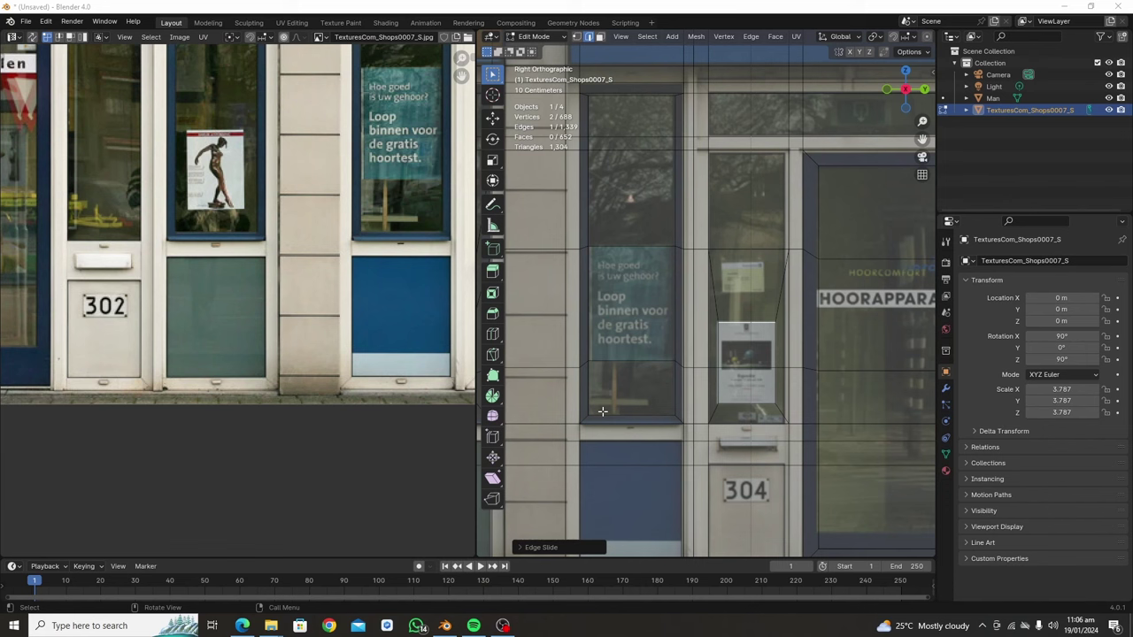
{"action": "key", "text": "ctrl+r"}
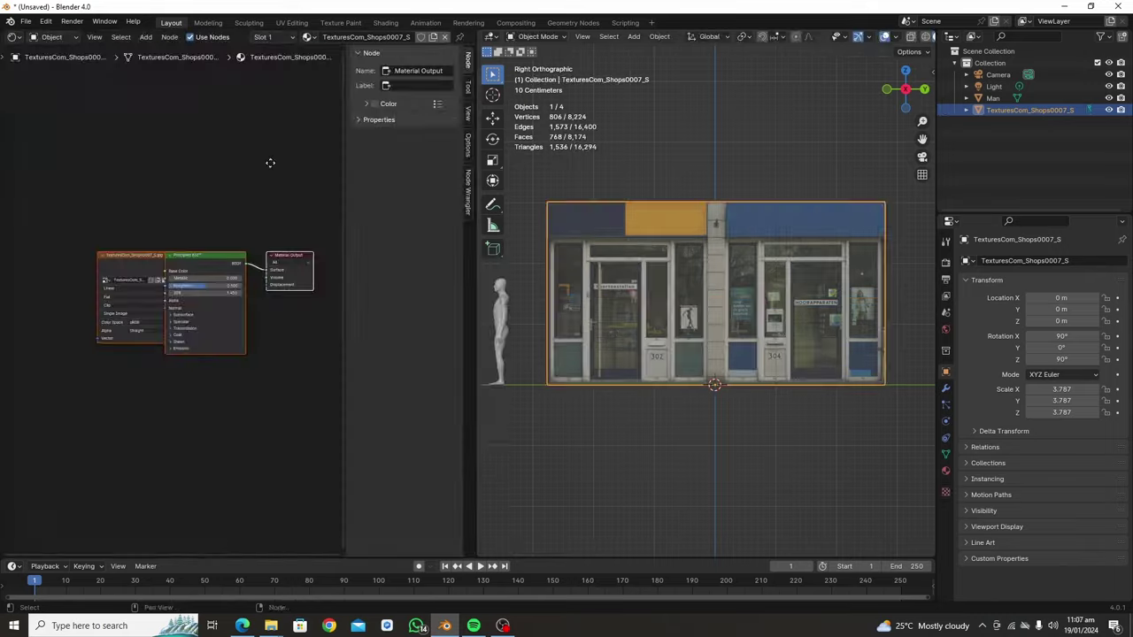
- Set the material blend mode to Alpha Hashed and loop-cut around the poster window
{"action": "middle_click_drag", "start_coordinate": [793, 386], "coordinate": [920, 474]}
{"action": "left_click", "coordinate": [1056, 534]}
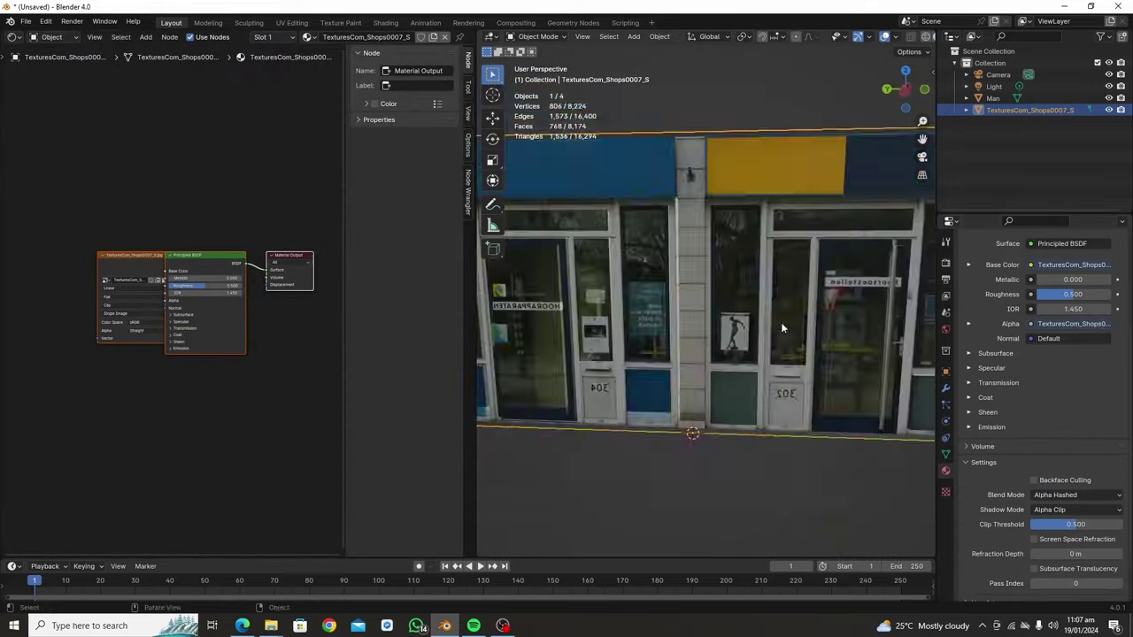
{"action": "middle_click_drag", "start_coordinate": [780, 322], "coordinate": [779, 347]}
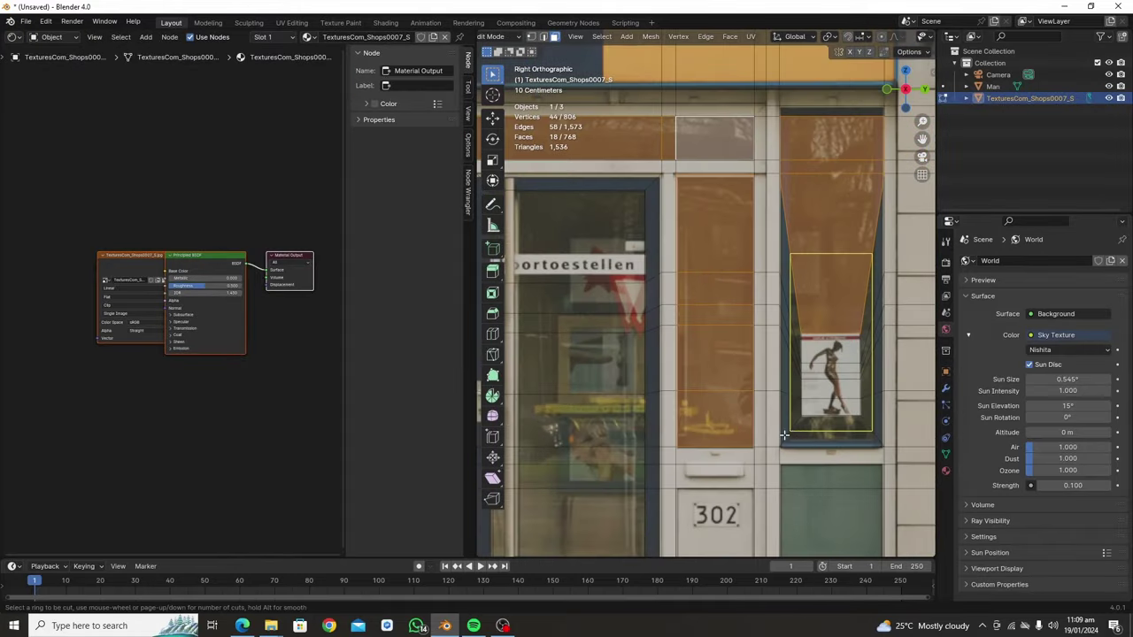
{"action": "key", "text": "ctrl+r"}
{"action": "left_click", "coordinate": [817, 434]}
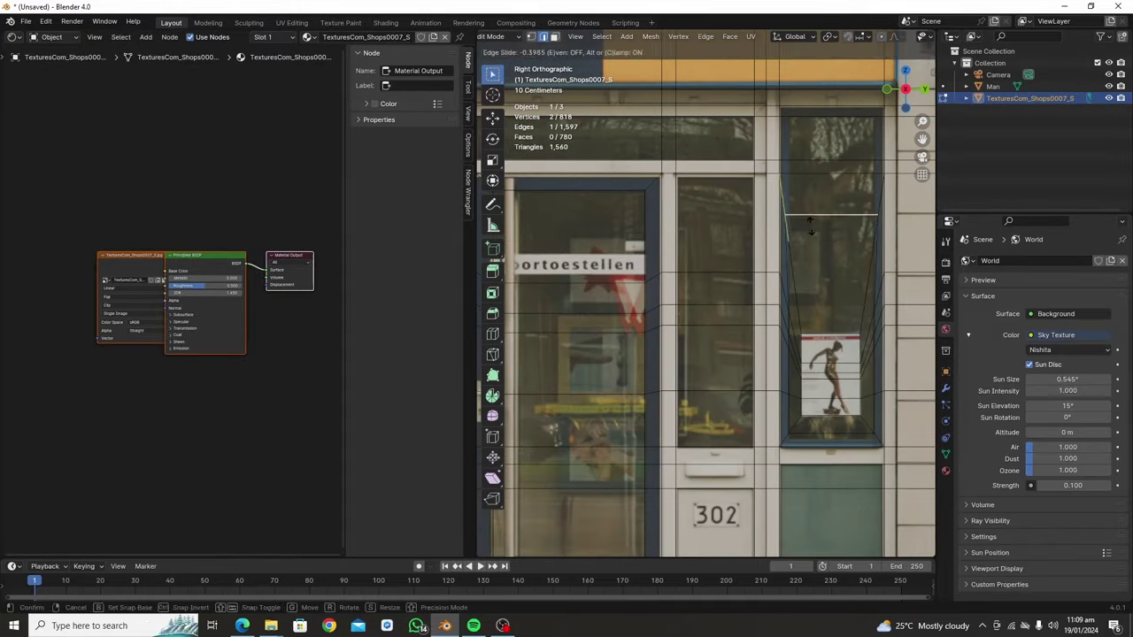
{"action": "left_click", "coordinate": [810, 226]}
- Select the new window face in face select mode
{"action": "scroll", "coordinate": [810, 226], "scroll_direction": "down", "scroll_amount": 2}
{"action": "scroll", "coordinate": [810, 226], "scroll_direction": "down", "scroll_amount": 2}
{"action": "scroll", "coordinate": [596, 269], "scroll_direction": "up", "scroll_amount": 4}
{"action": "key", "text": "3"}
{"action": "left_click", "coordinate": [595, 269]}
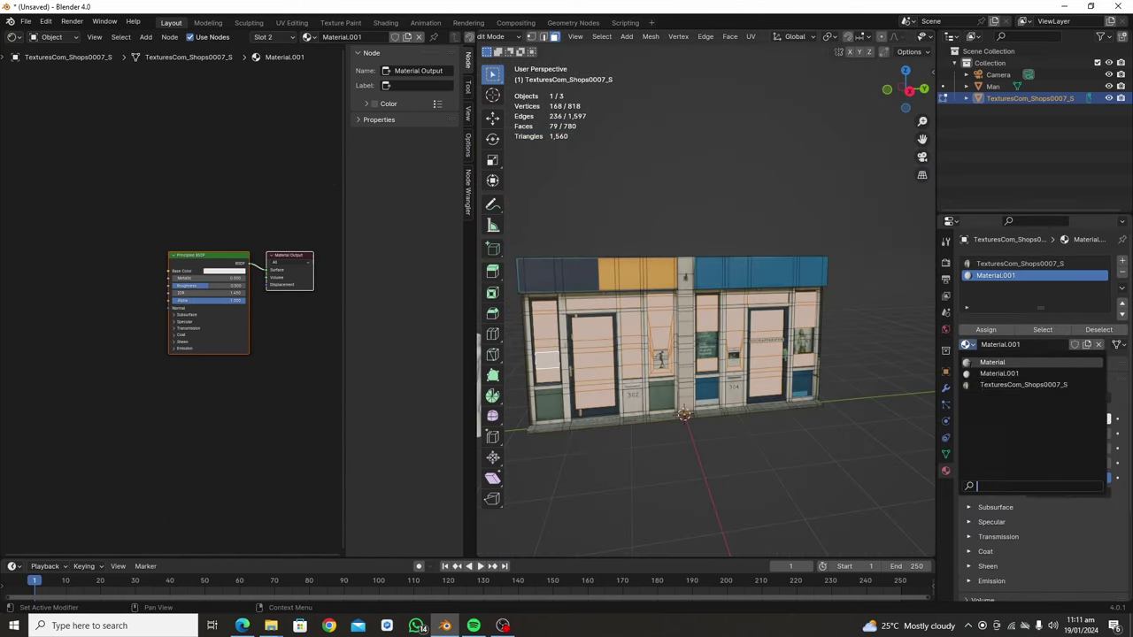
- Give the window a Glossy BSDF material, save the model as Shop 1, and open Append
{"action": "left_click", "coordinate": [317, 407]}
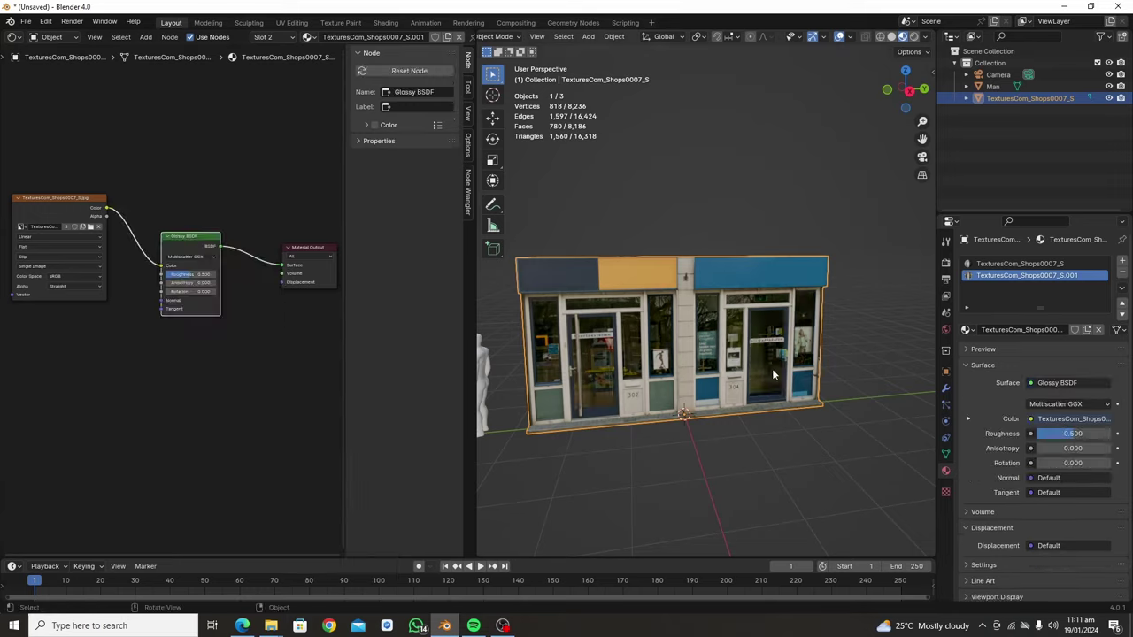
{"action": "middle_click_drag", "start_coordinate": [692, 226], "coordinate": [620, 266]}
{"action": "key", "text": "shift+a"}
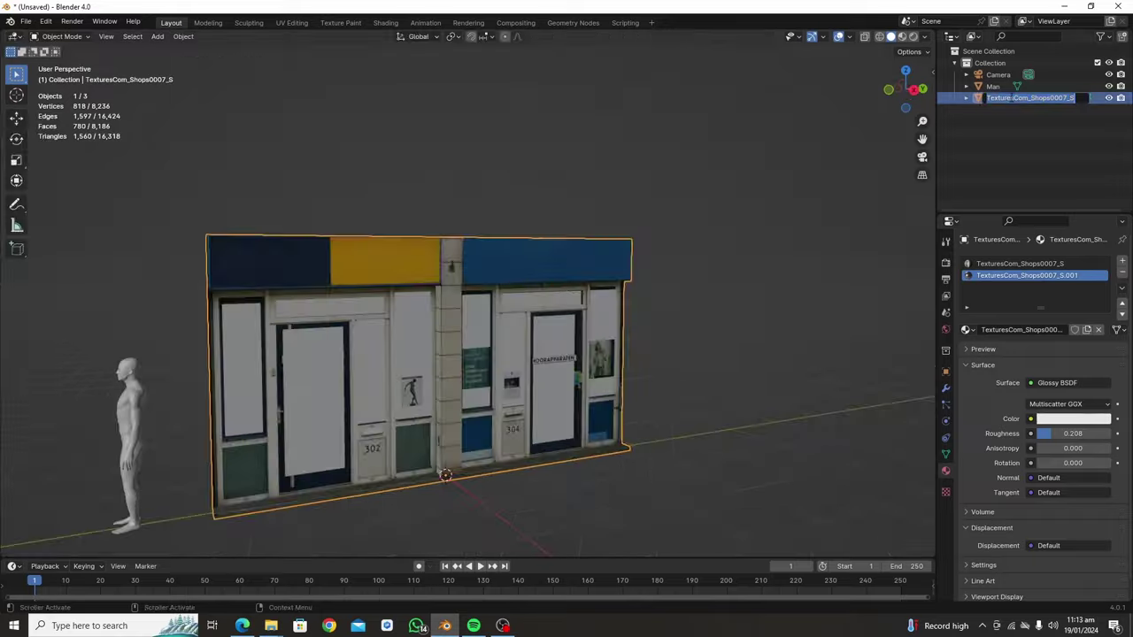
{"action": "type", "text": "Shop 1"}
{"action": "key", "text": "ctrl+s"}
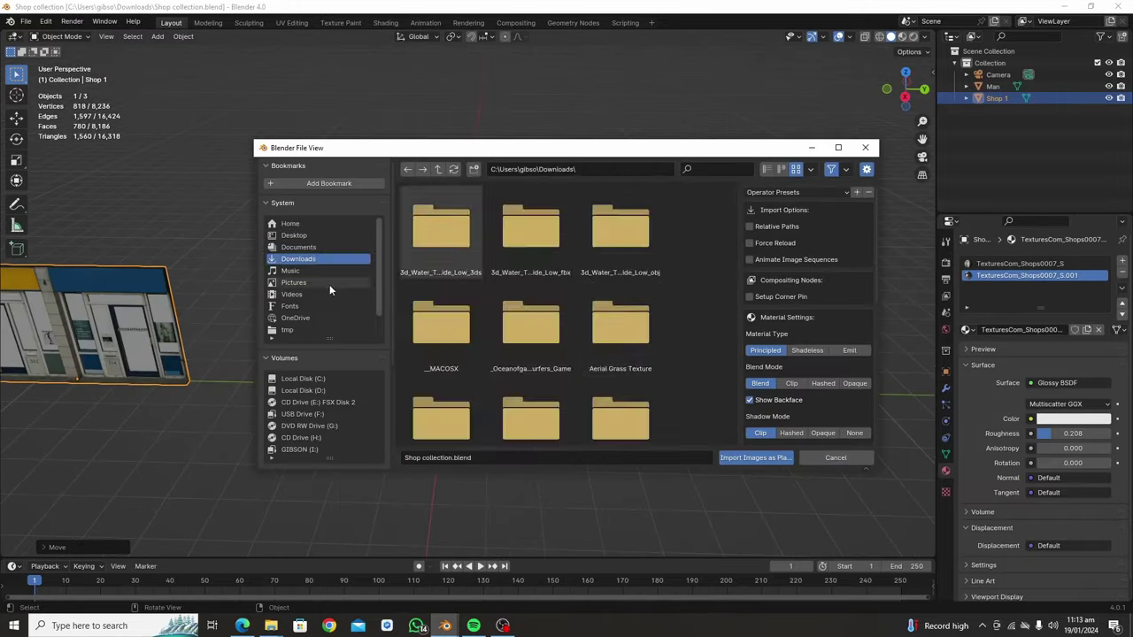
{"action": "double_click", "coordinate": [523, 359]}
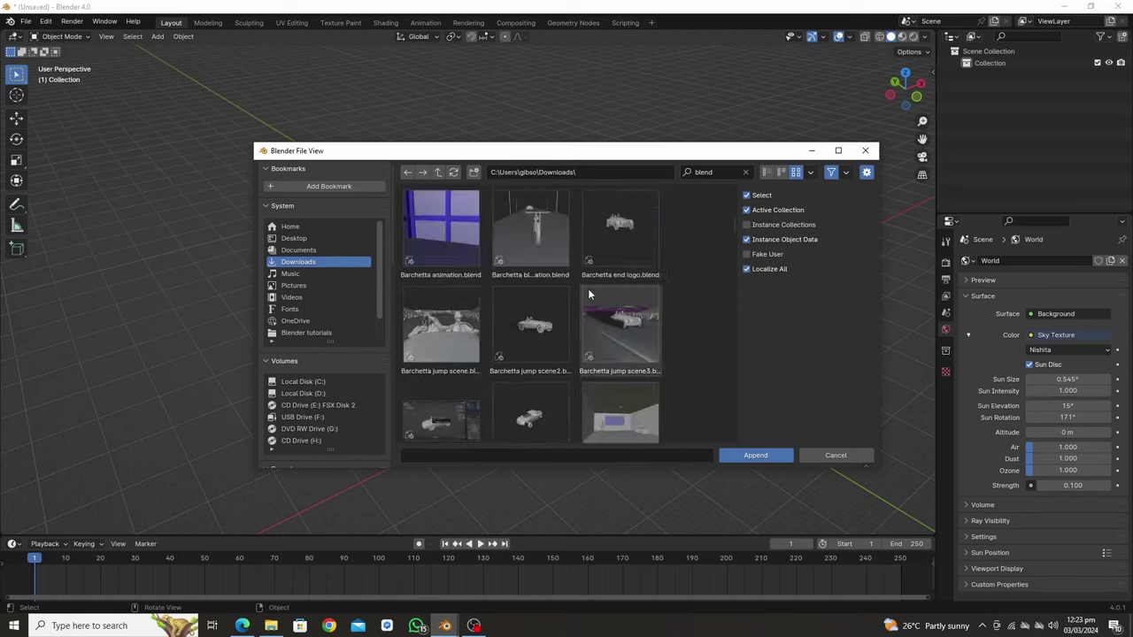
- Search 'gtr' in the Append browser and open the Nissan GT-R .blend file
{"action": "scroll", "coordinate": [567, 310], "scroll_direction": "down", "scroll_amount": 5}
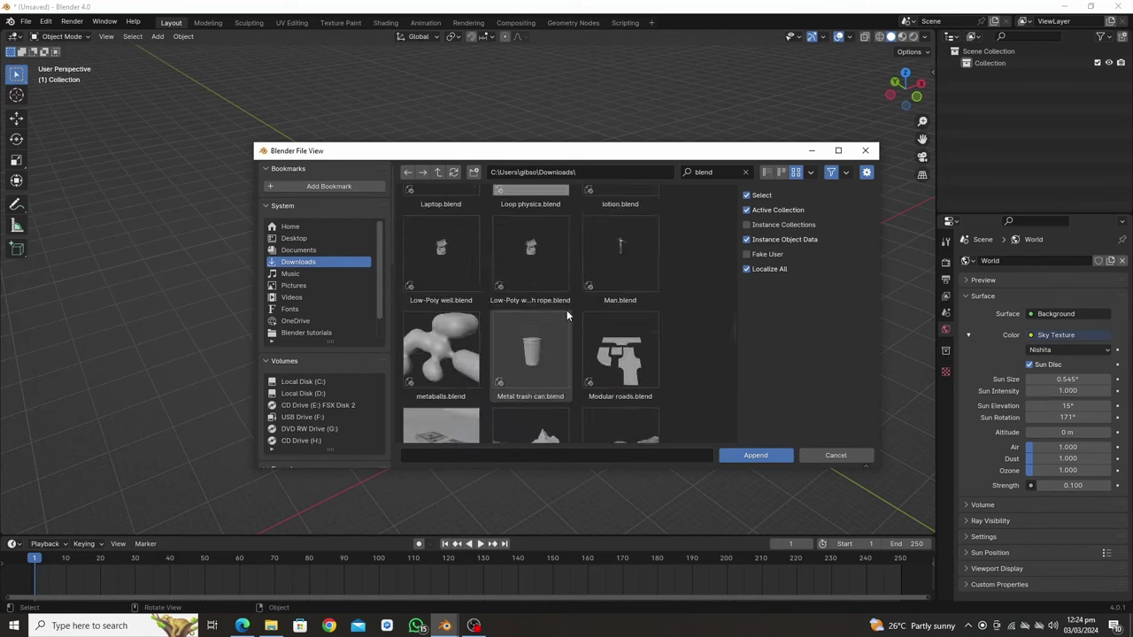
{"action": "scroll", "coordinate": [563, 304], "scroll_direction": "down", "scroll_amount": 5}
{"action": "type", "text": "gtr"}
{"action": "double_click", "coordinate": [443, 232]}
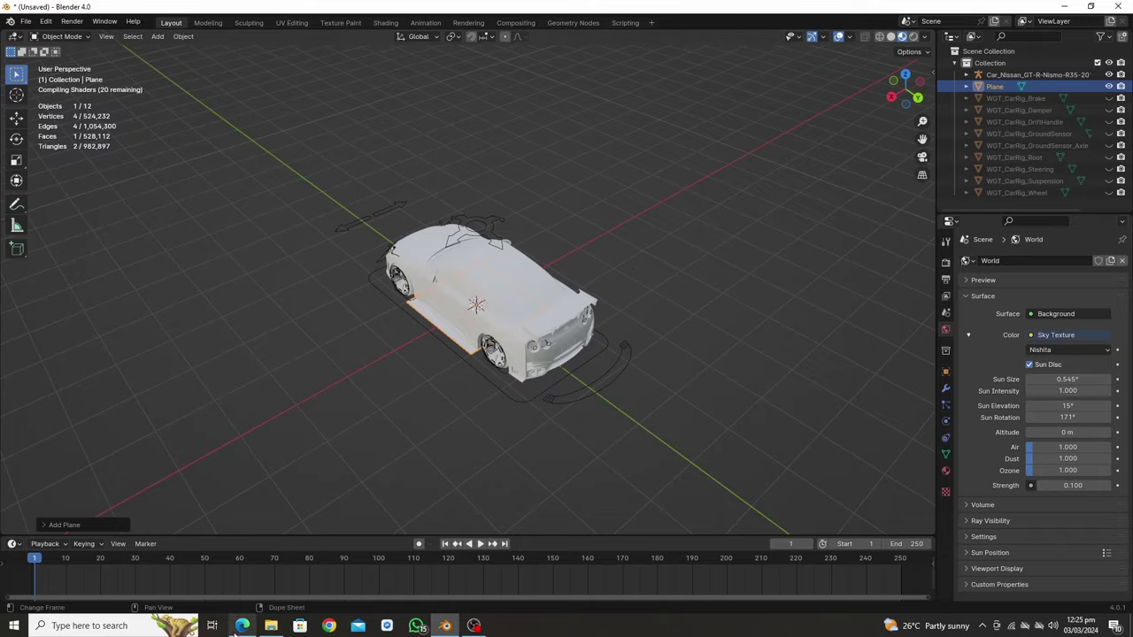
{"action": "left_click", "coordinate": [242, 626]}
{"action": "left_click", "coordinate": [766, 258]}
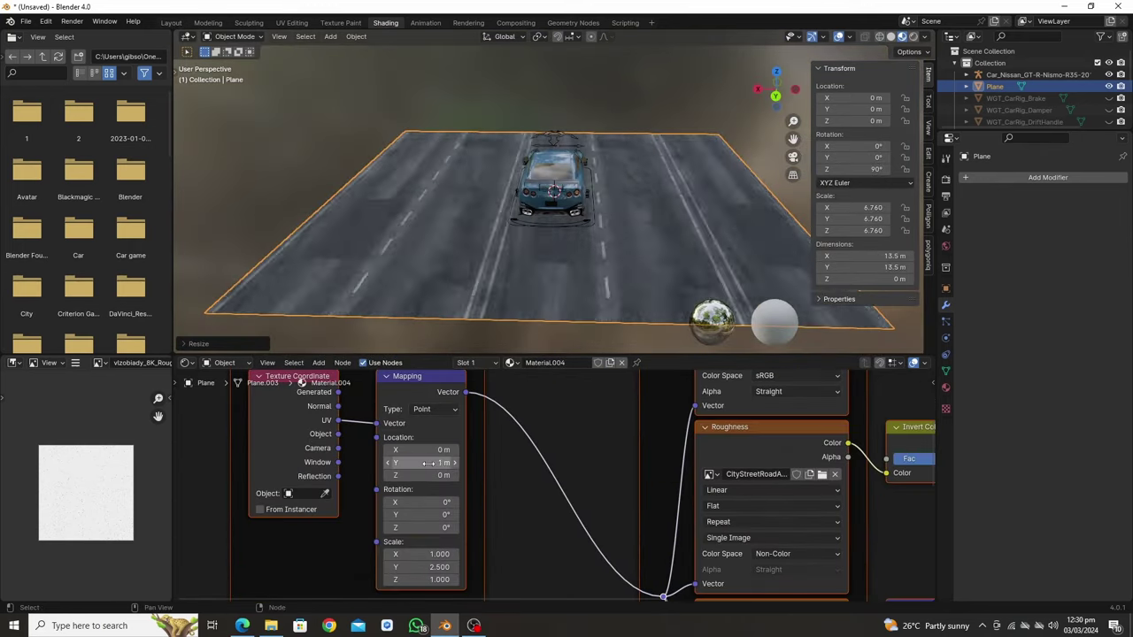
- Tilt the view to look down over the textured, arrayed road strip
{"action": "middle_click_drag", "start_coordinate": [465, 309], "coordinate": [433, 462]}
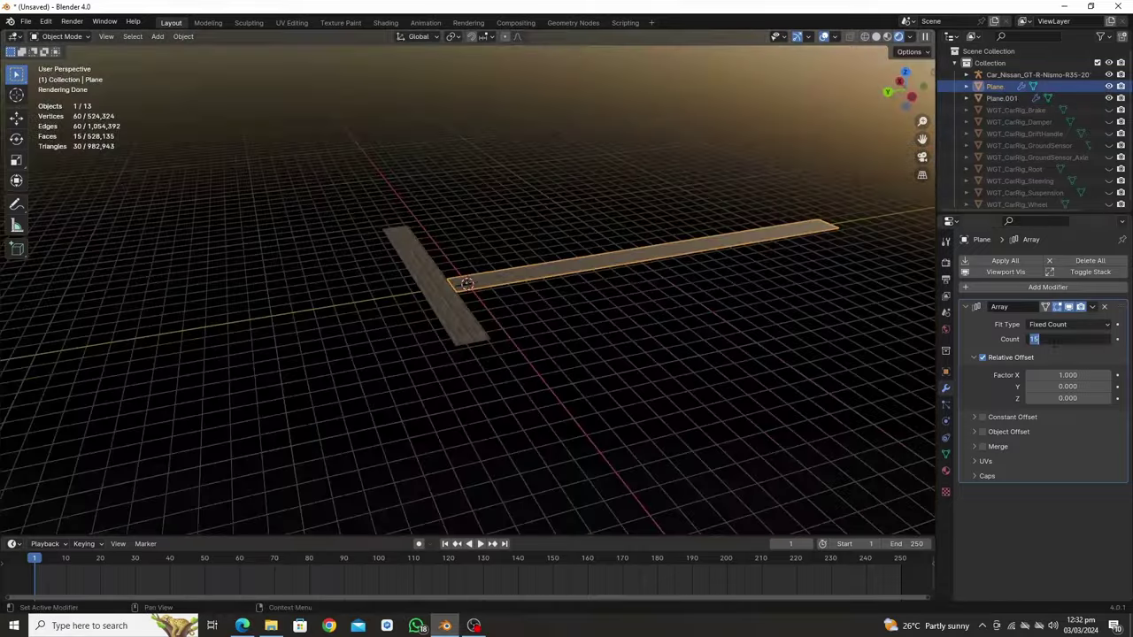
- Set the road array count to 50 and shape the sidewalk corner with Spin
{"action": "type", "text": "50"}
{"action": "key", "text": "Return"}
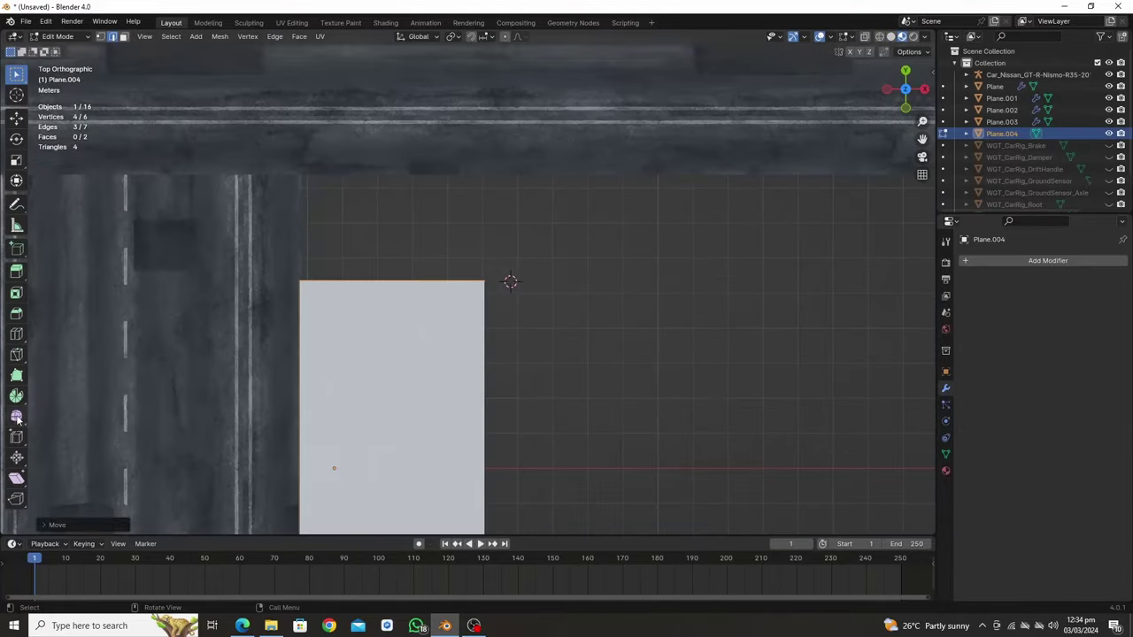
{"action": "left_click", "coordinate": [16, 395]}
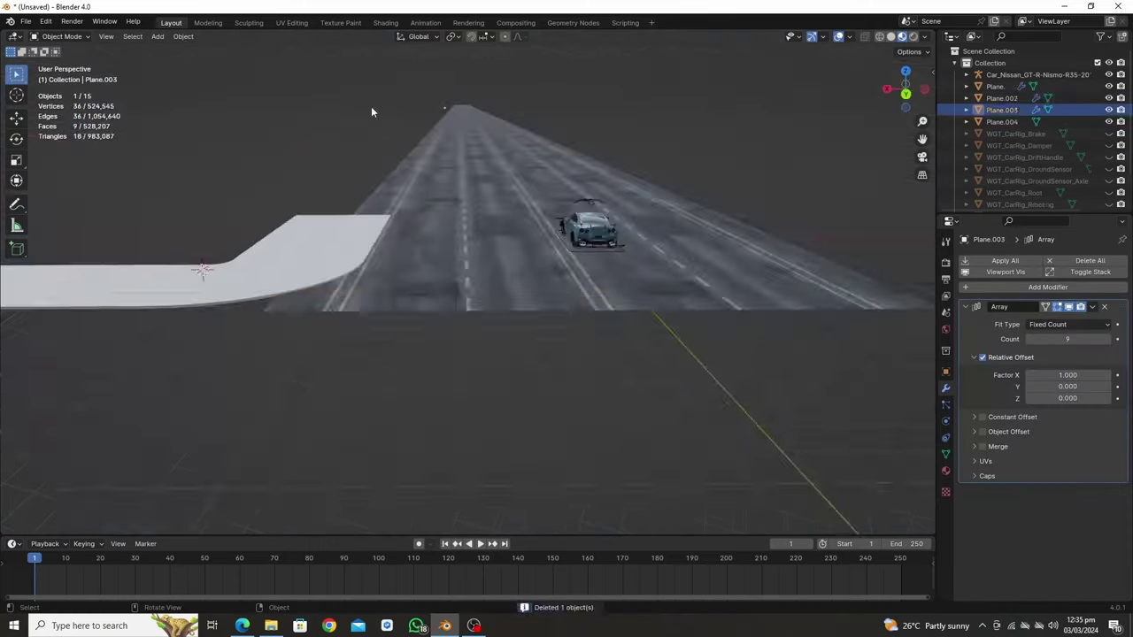
{"action": "left_click", "coordinate": [385, 22]}
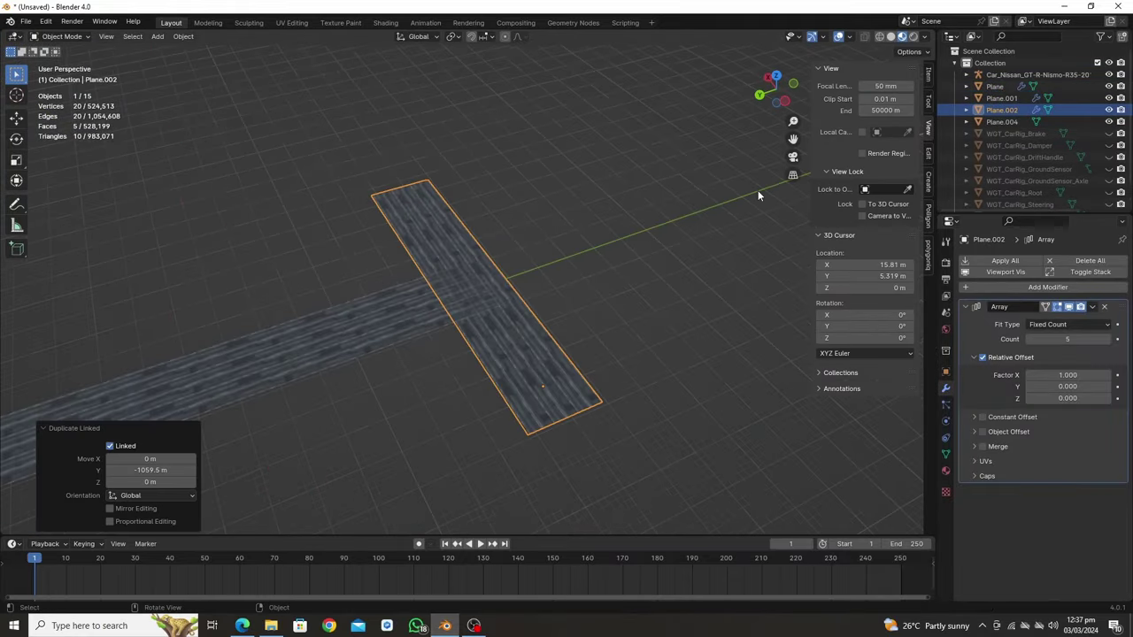
- Move the duplicated cross-street road piece along Y into position
{"action": "key", "text": "g"}
{"action": "key", "text": "y"}
{"action": "left_click", "coordinate": [531, 343]}
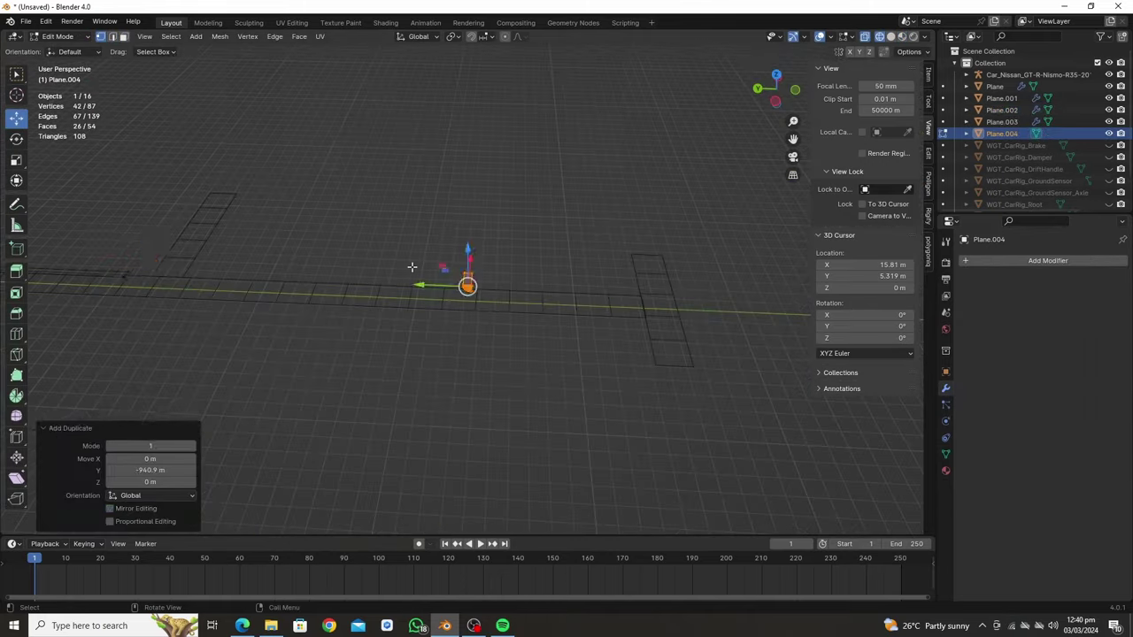
{"action": "left_click", "coordinate": [402, 331]}
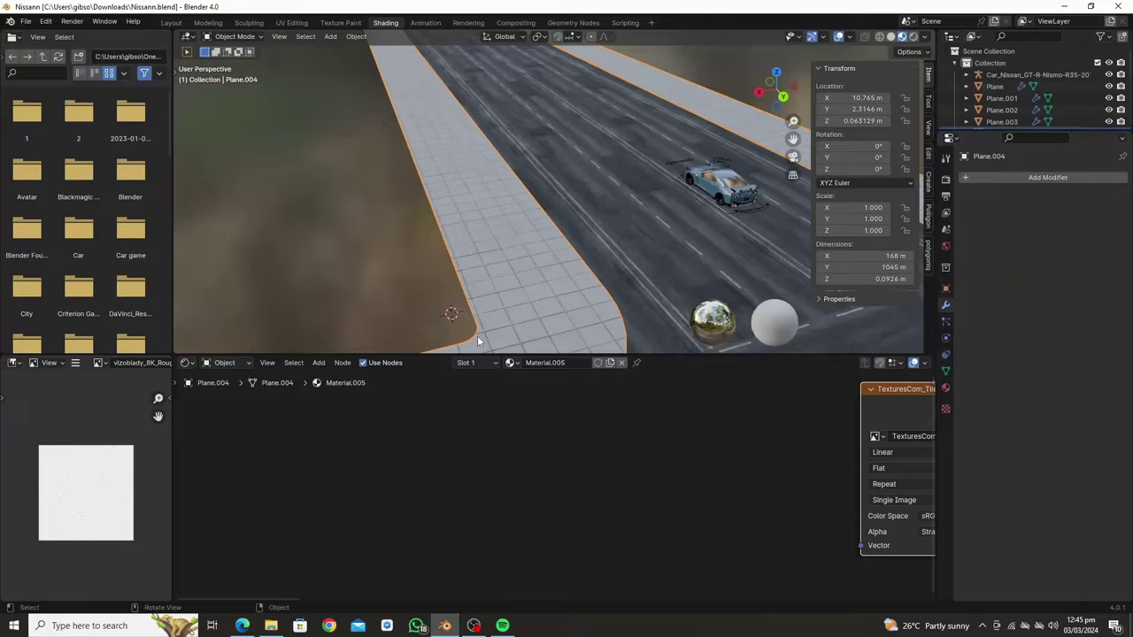
- Orbit to a low angle looking along the road and tiled sidewalk
{"action": "middle_click_drag", "start_coordinate": [733, 443], "coordinate": [760, 440]}
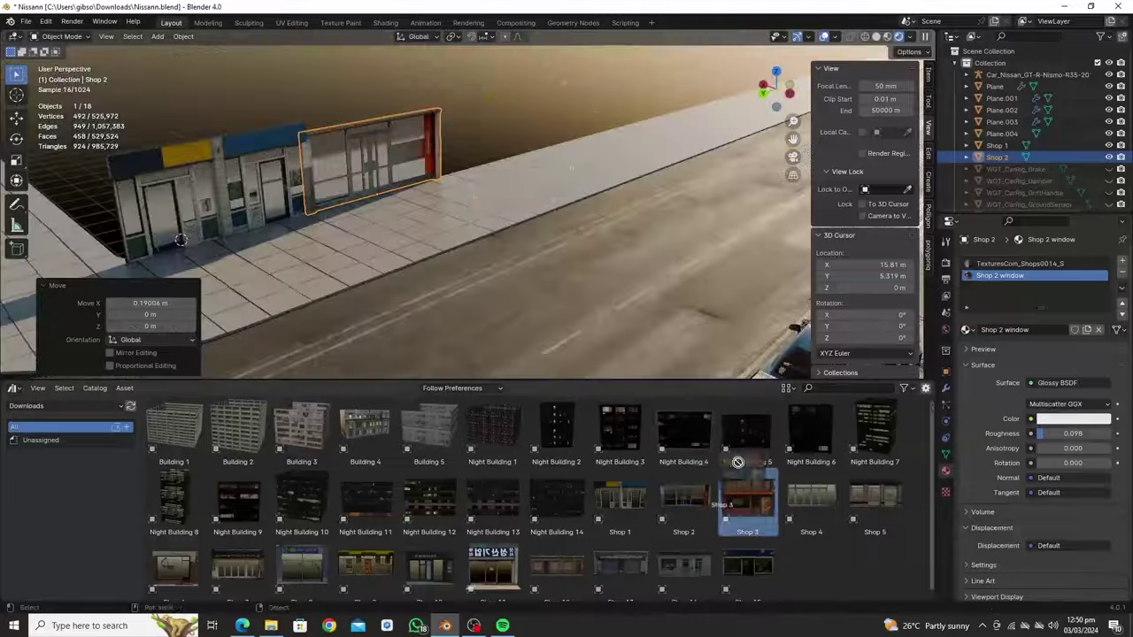
- Place the Shop 3, Shop 5 and Shop 6 assets along the sidewalk
{"action": "left_click_drag", "start_coordinate": [738, 461], "coordinate": [407, 212]}
{"action": "middle_click_drag", "start_coordinate": [407, 212], "coordinate": [317, 191]}
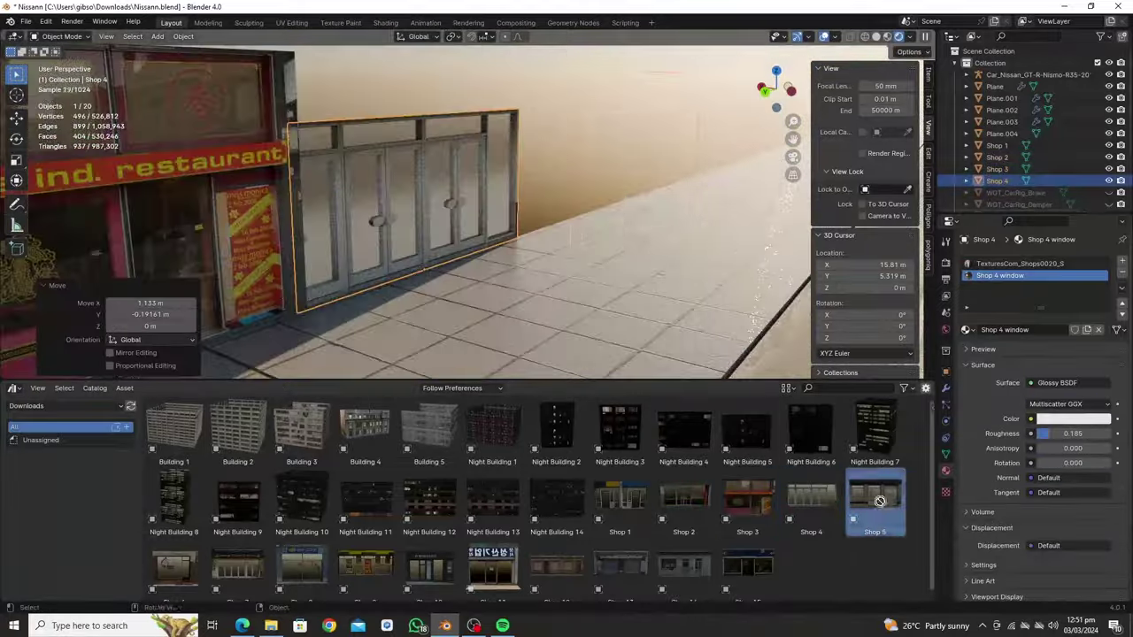
{"action": "left_click_drag", "start_coordinate": [874, 500], "coordinate": [611, 253]}
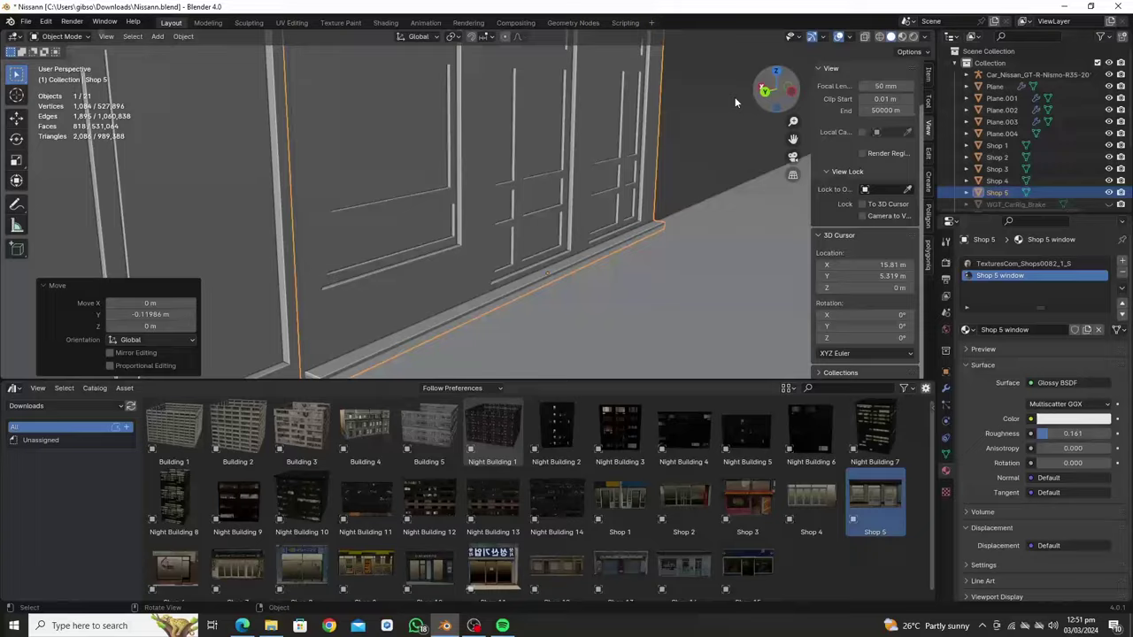
{"action": "middle_click_drag", "start_coordinate": [610, 252], "coordinate": [579, 219]}
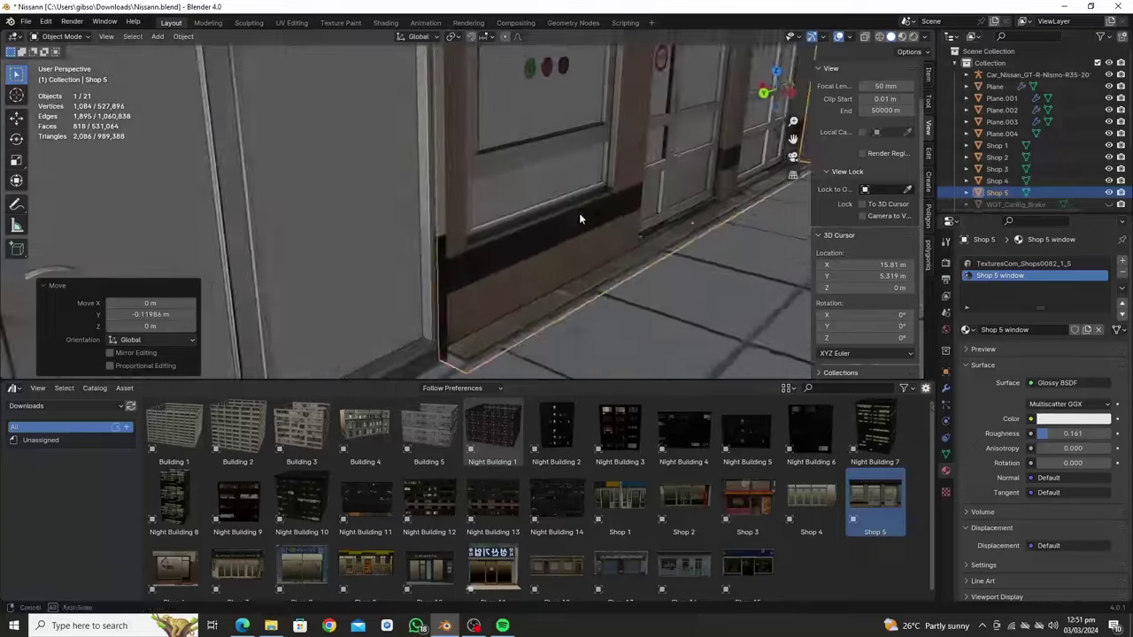
{"action": "left_click", "coordinate": [582, 222]}
{"action": "left_click_drag", "start_coordinate": [173, 566], "coordinate": [531, 248]}
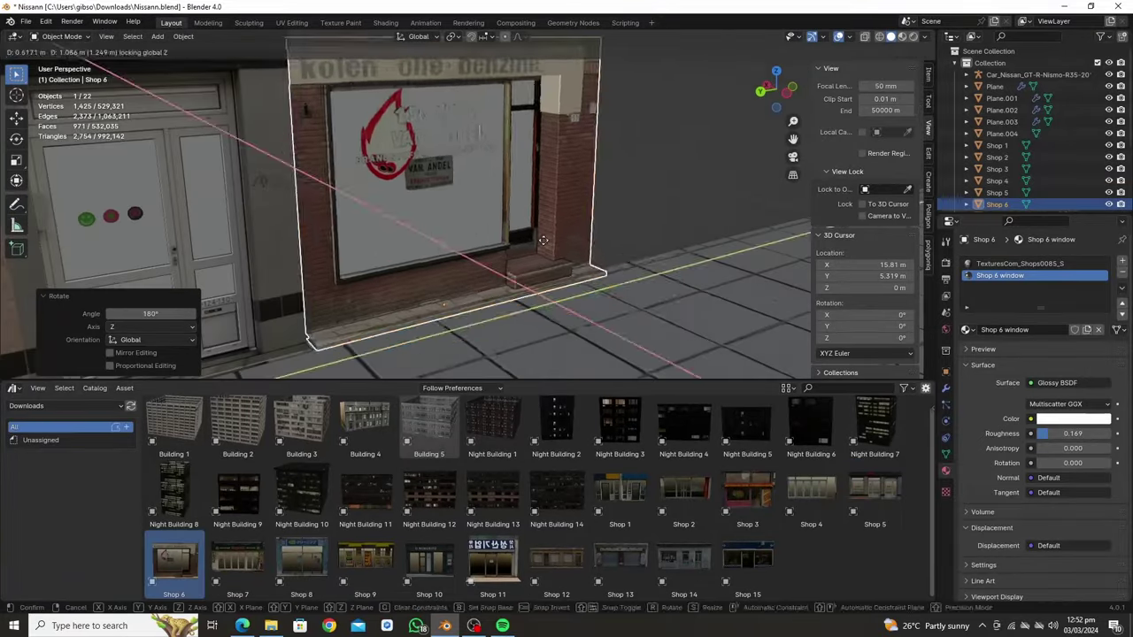
{"action": "mouse_move", "coordinate": [531, 248]}
{"action": "middle_mouse_down"}
{"action": "mouse_move", "coordinate": [428, 225]}
{"action": "mouse_move", "coordinate": [519, 202]}
{"action": "middle_mouse_up"}
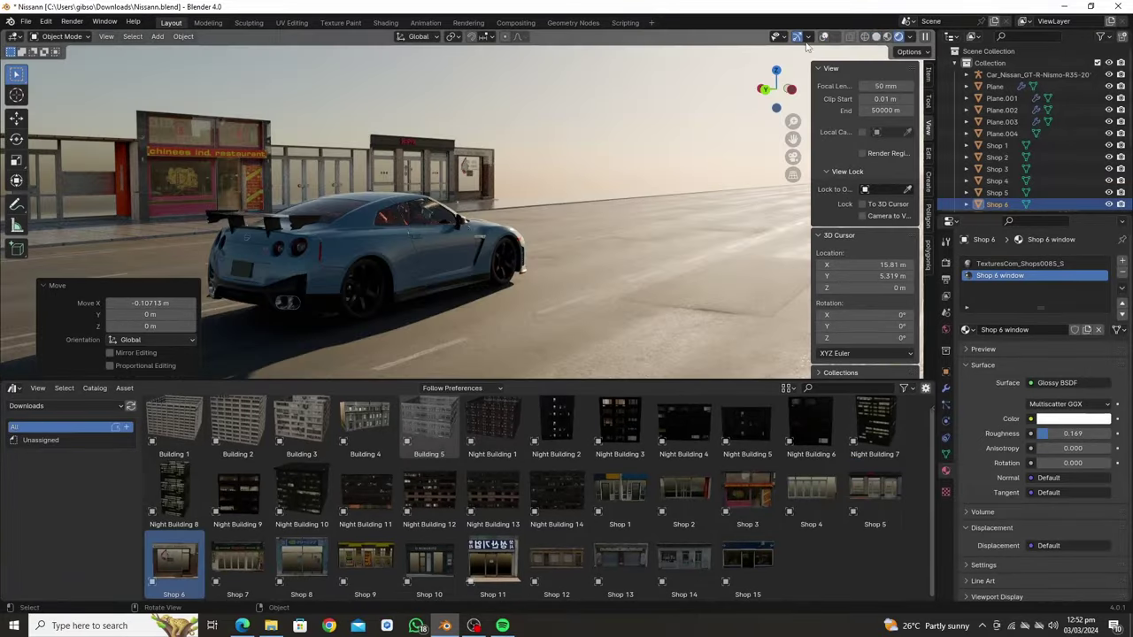
{"action": "left_click_drag", "start_coordinate": [237, 558], "coordinate": [519, 203]}
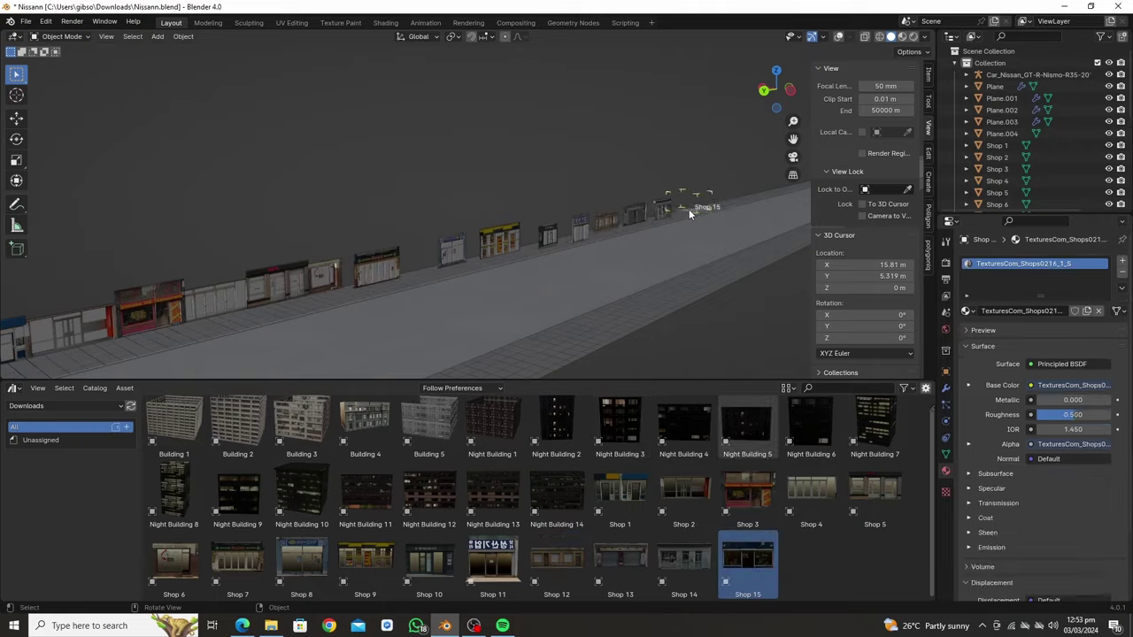
- Place Shop 8 on the sidewalk and inspect the sale-window shopfront, Shop 9
{"action": "left_click_drag", "start_coordinate": [301, 558], "coordinate": [673, 193]}
{"action": "middle_click_drag", "start_coordinate": [673, 192], "coordinate": [524, 181]}
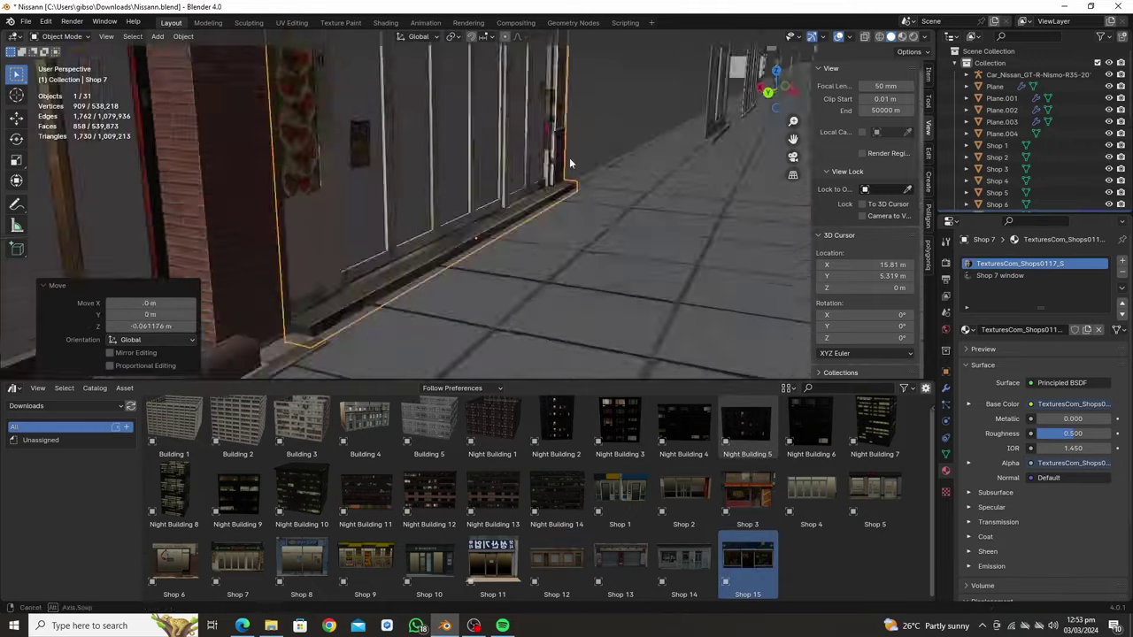
{"action": "middle_click_drag", "start_coordinate": [669, 160], "coordinate": [581, 204]}
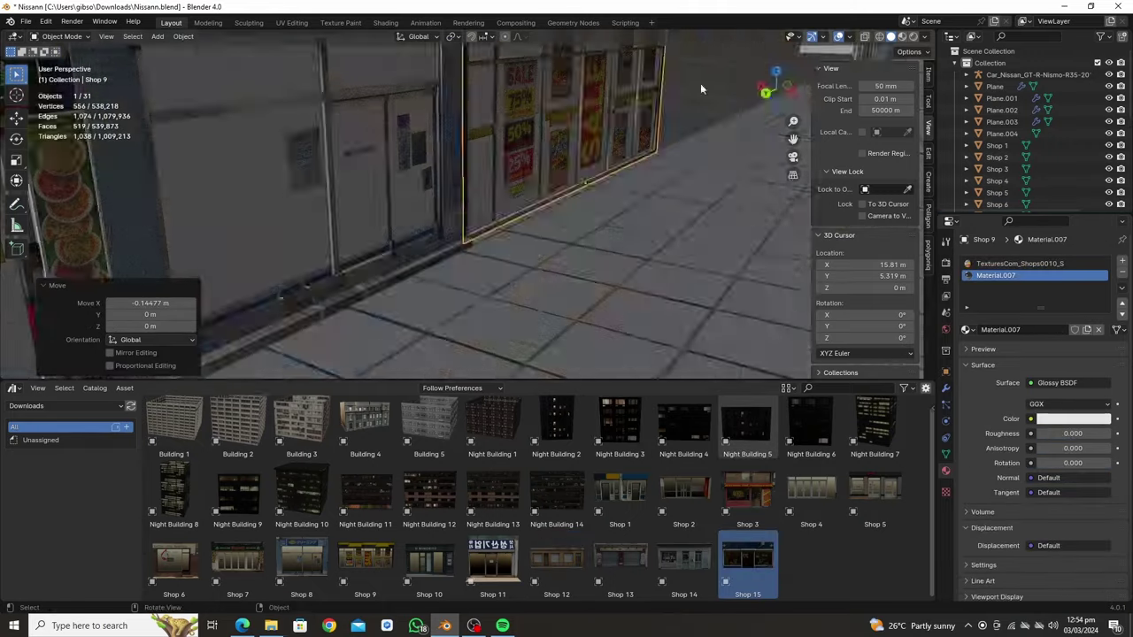
{"action": "mouse_move", "coordinate": [700, 83]}
{"action": "middle_mouse_down"}
{"action": "mouse_move", "coordinate": [443, 133]}
{"action": "mouse_move", "coordinate": [215, 57]}
{"action": "middle_mouse_up"}
{"action": "key", "text": "Tab"}
{"action": "key", "text": "Tab"}
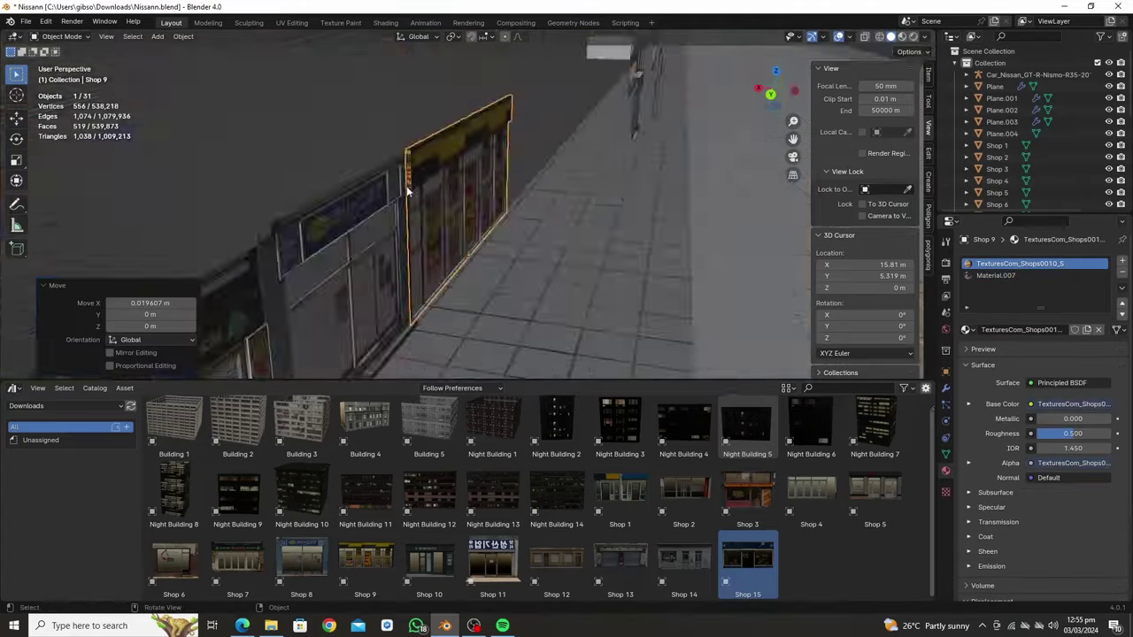
- Frame the U MINORITÙ shopfront and move the next shop into line along Z
{"action": "middle_click_drag", "start_coordinate": [410, 182], "coordinate": [601, 142]}
{"action": "left_click", "coordinate": [410, 232]}
{"action": "key", "text": "KP_Decimal"}
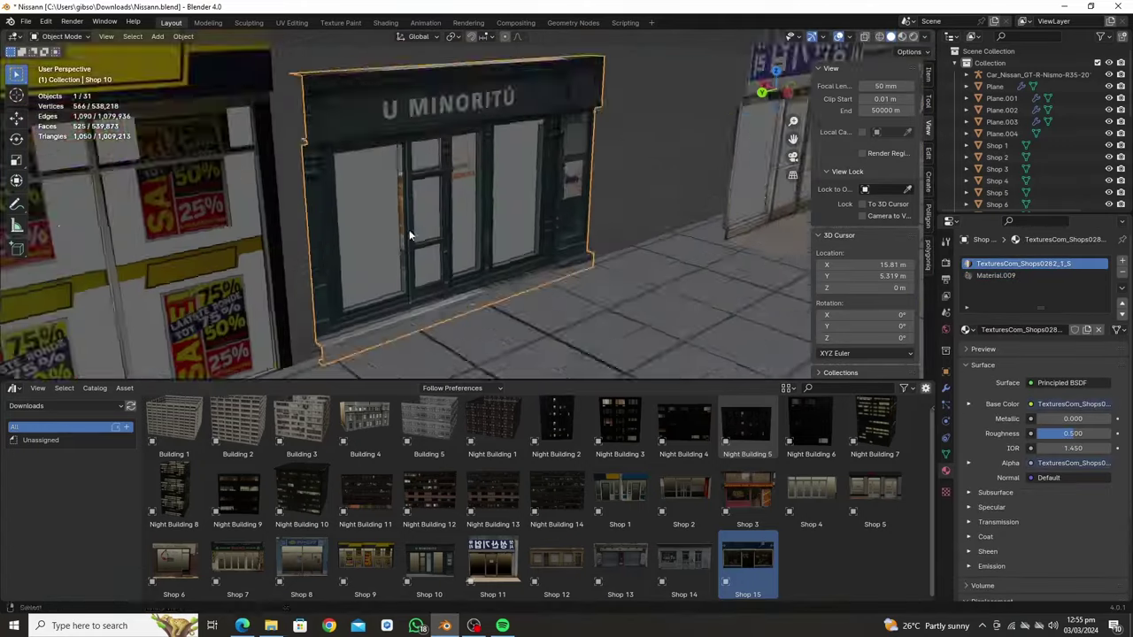
{"action": "mouse_move", "coordinate": [410, 235]}
{"action": "middle_mouse_down"}
{"action": "mouse_move", "coordinate": [470, 172]}
{"action": "mouse_move", "coordinate": [502, 206]}
{"action": "middle_mouse_up"}
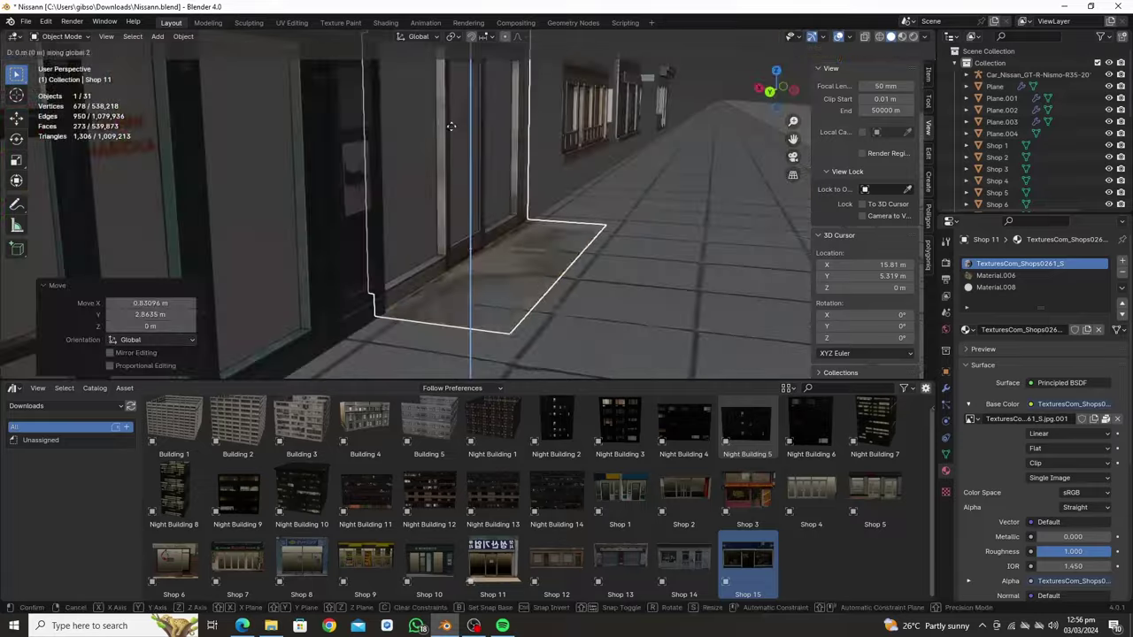
{"action": "key", "text": "g"}
{"action": "key", "text": "z"}
{"action": "key", "text": "KP_Decimal"}
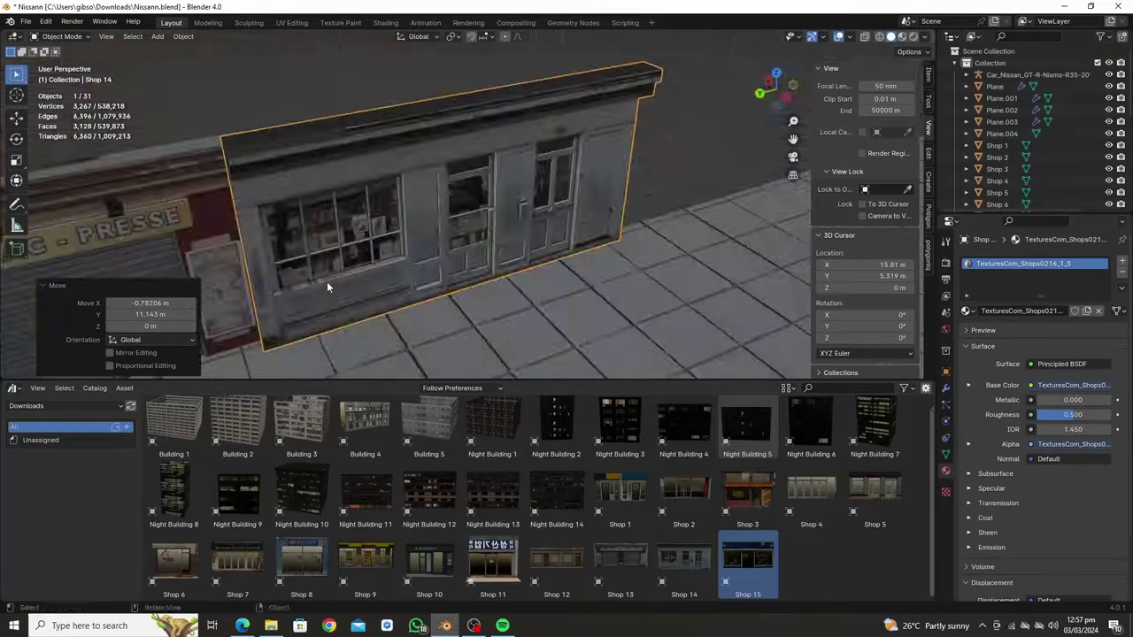
{"action": "mouse_move", "coordinate": [326, 288]}
{"action": "middle_mouse_down"}
{"action": "mouse_move", "coordinate": [665, 191]}
{"action": "mouse_move", "coordinate": [539, 167]}
{"action": "middle_mouse_up"}
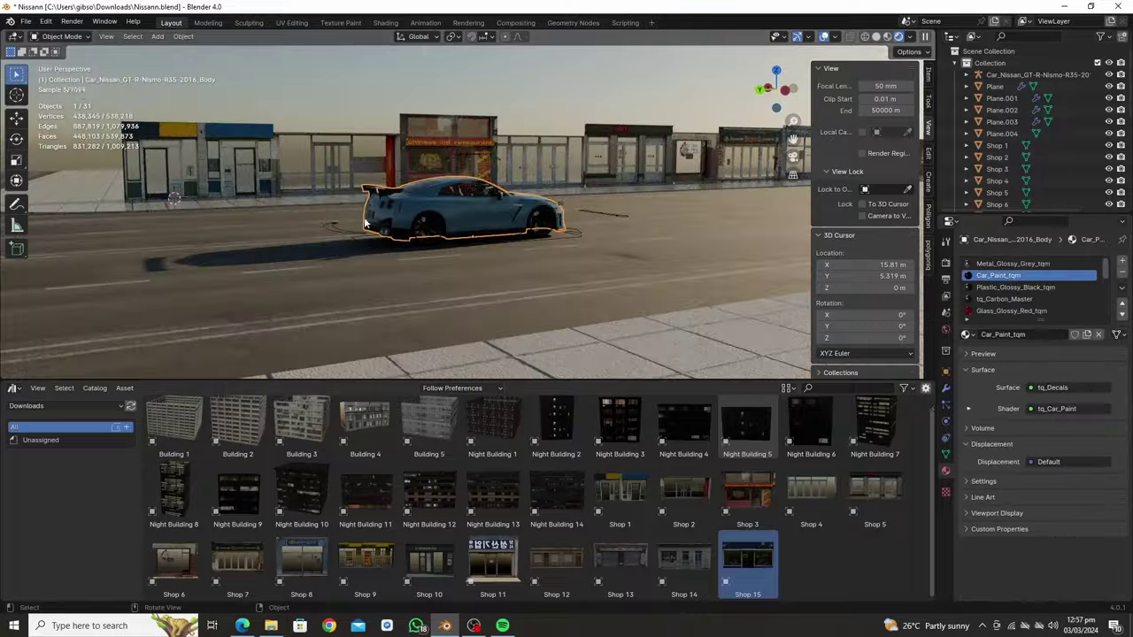
- Copy the shop row, rotate it 180°, and move it along X across the street
{"action": "type", "text": "rz180"}
{"action": "key", "text": "Return"}
{"action": "key", "text": "shift+d"}
{"action": "key", "text": "x"}
{"action": "left_click", "coordinate": [280, 280]}
- Add a camera aligned to a street-level rendered view of the GT-R
{"action": "left_click", "coordinate": [468, 206]}
{"action": "mouse_move", "coordinate": [468, 205]}
{"action": "middle_mouse_down"}
{"action": "mouse_move", "coordinate": [576, 190]}
{"action": "mouse_move", "coordinate": [400, 285]}
{"action": "mouse_move", "coordinate": [425, 251]}
{"action": "middle_mouse_up"}
{"action": "key", "text": "z"}
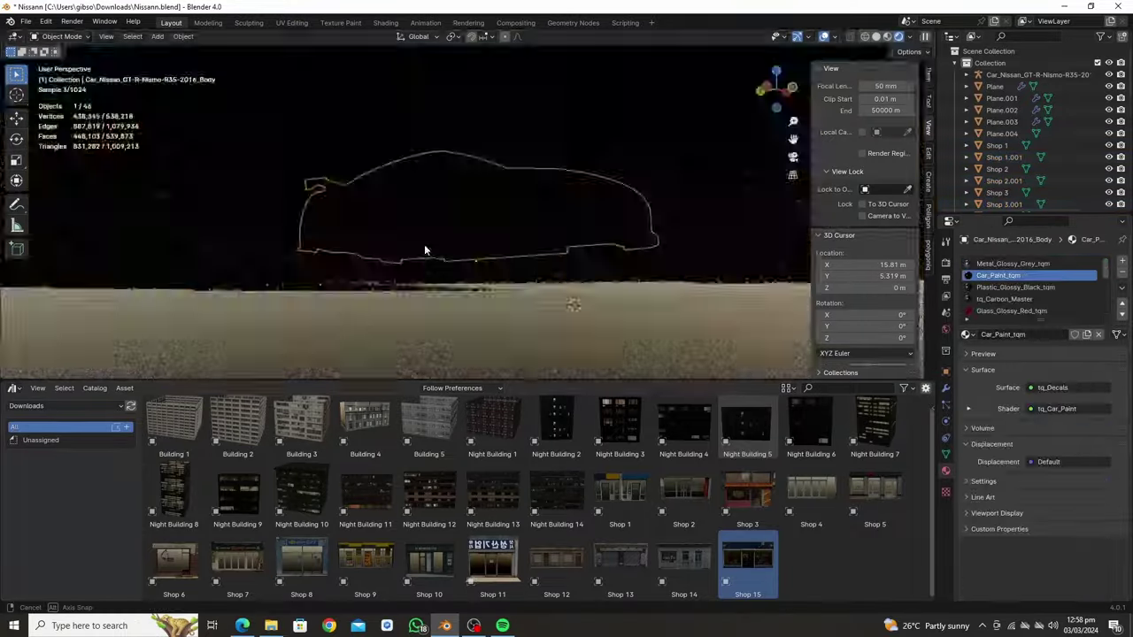
{"action": "key", "text": "shift+a"}
{"action": "left_click", "coordinate": [357, 284]}
{"action": "key", "text": "ctrl+alt+KP_0"}
{"action": "left_click", "coordinate": [890, 36]}
{"action": "middle_click_drag", "start_coordinate": [779, 80], "coordinate": [648, 229]}
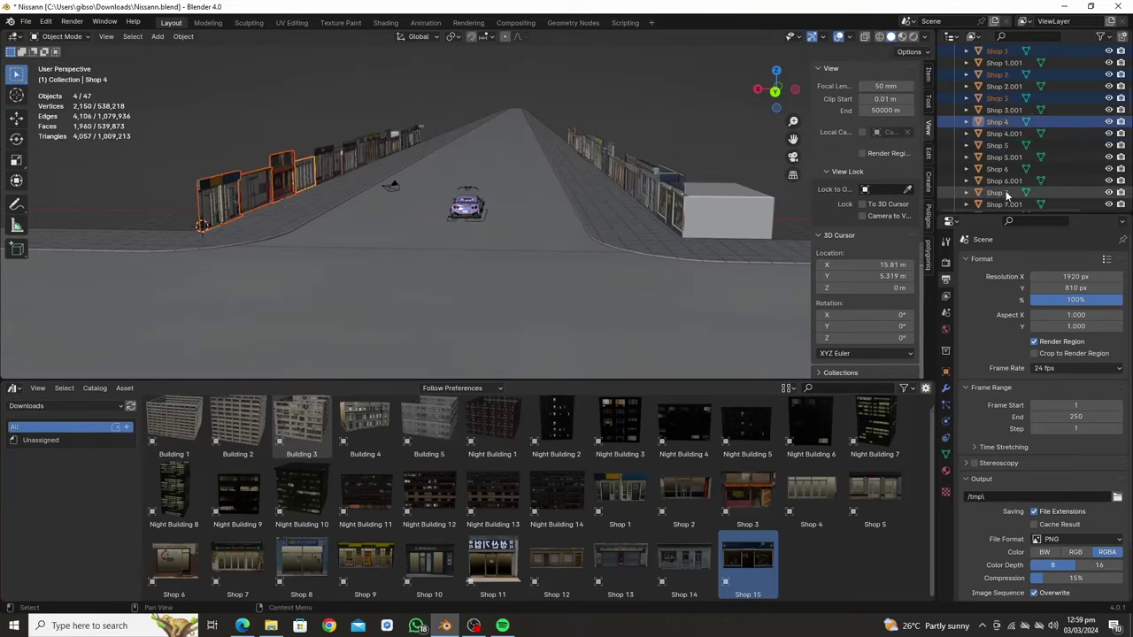
- Duplicate more shops along X to extend the row
{"action": "key", "text": "shift+d"}
{"action": "key", "text": "x"}
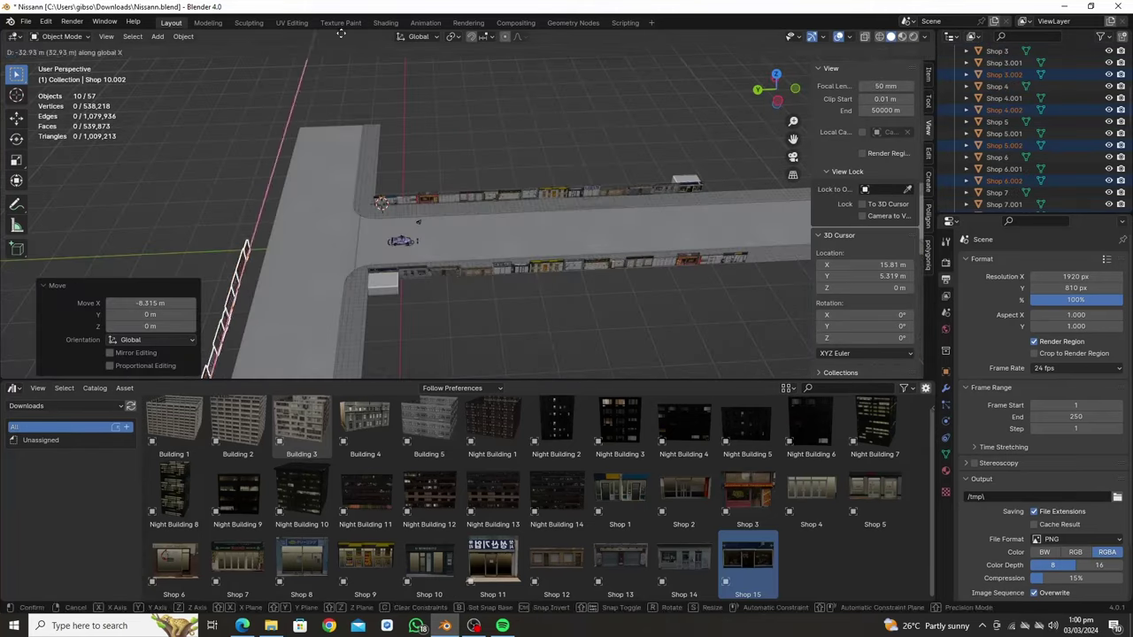
{"action": "left_click", "coordinate": [593, 116]}
{"action": "key", "text": "KP_0"}
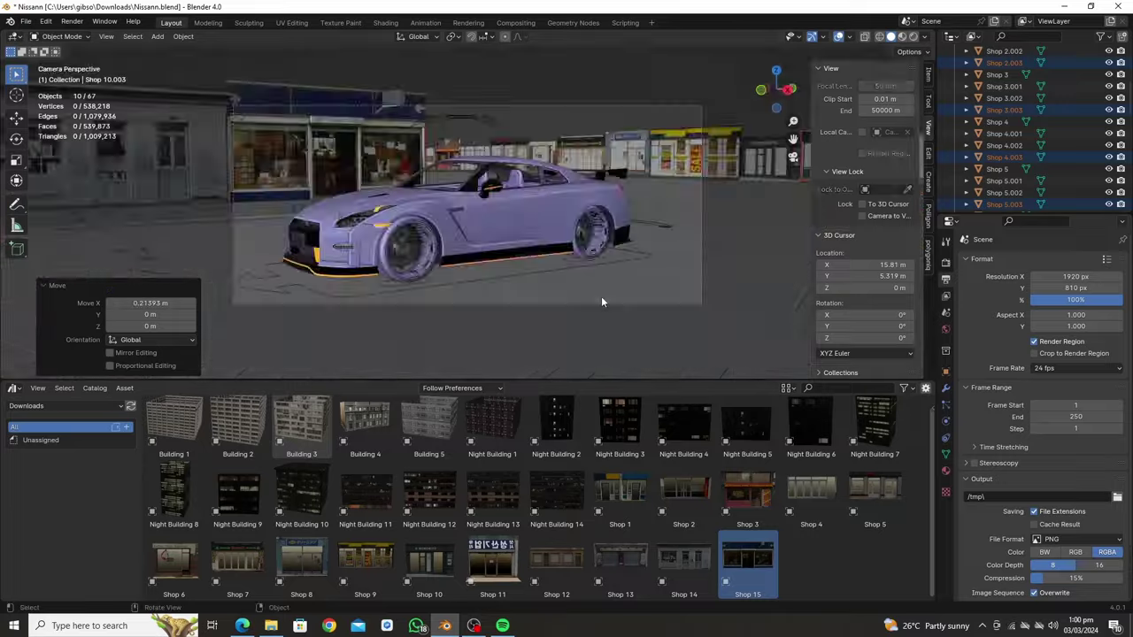
{"action": "mouse_move", "coordinate": [601, 302]}
{"action": "middle_mouse_down"}
{"action": "mouse_move", "coordinate": [531, 230]}
{"action": "mouse_move", "coordinate": [597, 257]}
{"action": "mouse_move", "coordinate": [346, 266]}
{"action": "middle_mouse_up"}
- Scale the sidewalk's UVs along X only in the UV Editor
{"action": "key", "text": "Tab"}
{"action": "scroll", "coordinate": [346, 266], "scroll_direction": "down", "scroll_amount": 5}
{"action": "left_click", "coordinate": [291, 22]}
{"action": "key", "text": "s"}
{"action": "key", "text": "x"}
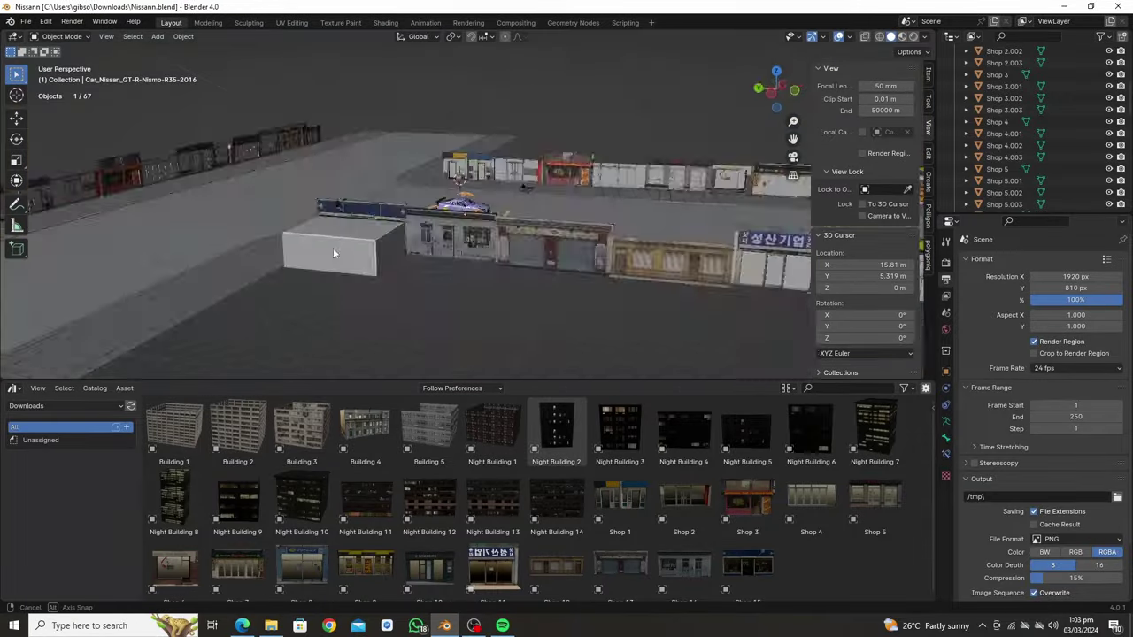
- Drag the Building 4 asset from the Asset Browser into the scene
{"action": "left_click_drag", "start_coordinate": [365, 425], "coordinate": [496, 266]}
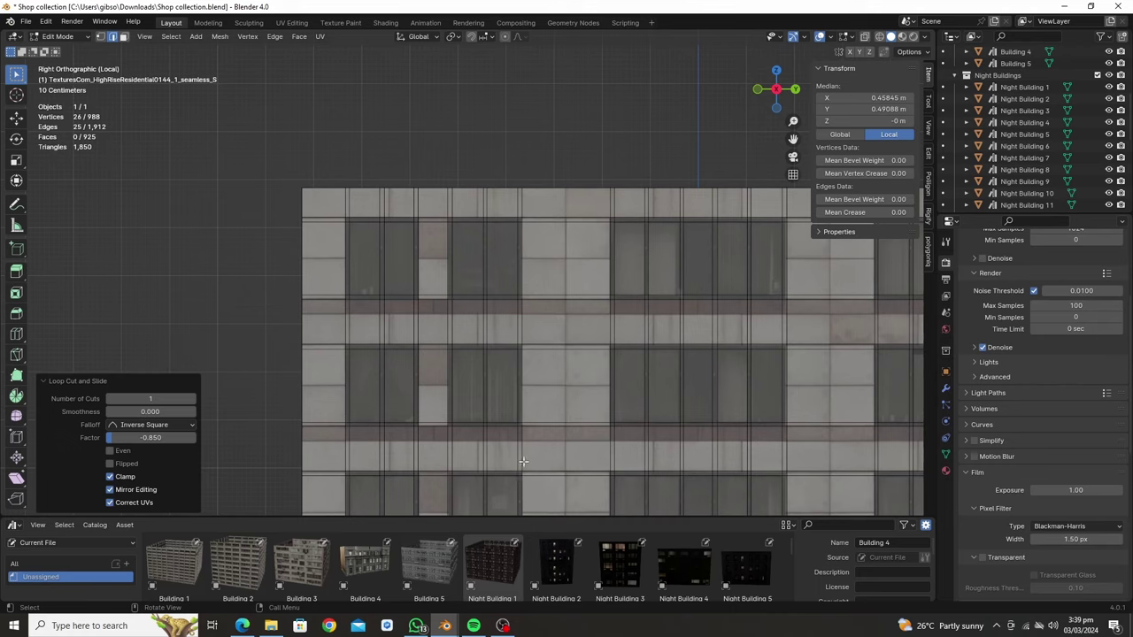
- Circle-select facade window faces and add same-area faces with Select Similar
{"action": "scroll", "coordinate": [523, 462], "scroll_direction": "up", "scroll_amount": 3}
{"action": "key", "text": "c"}
{"action": "left_click_drag", "start_coordinate": [327, 155], "coordinate": [181, 317]}
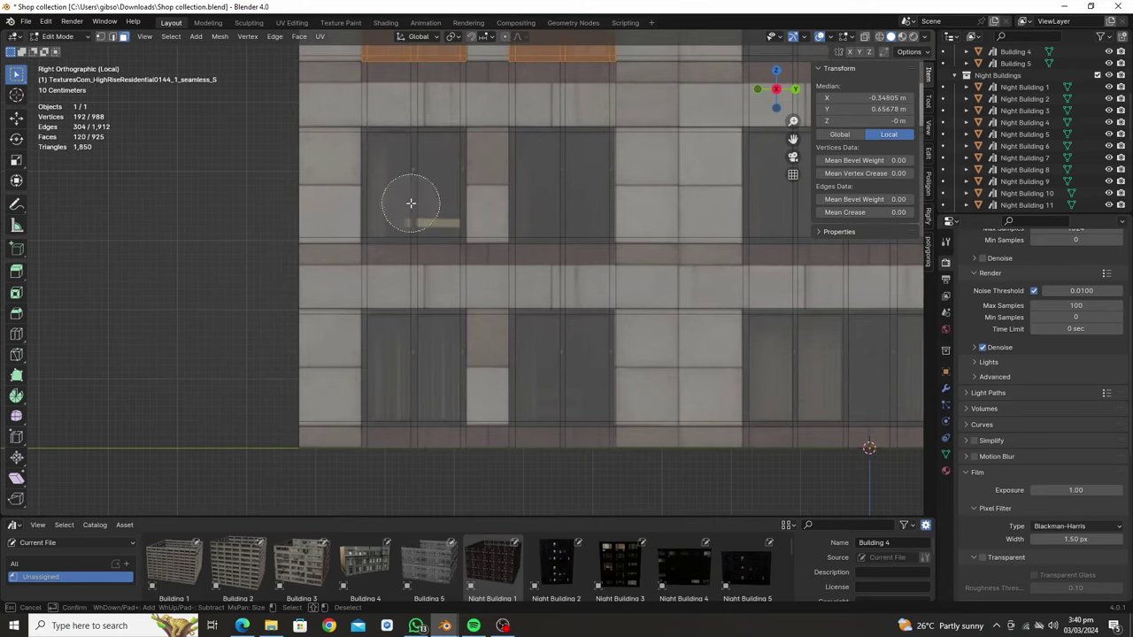
{"action": "left_click_drag", "start_coordinate": [416, 366], "coordinate": [594, 183]}
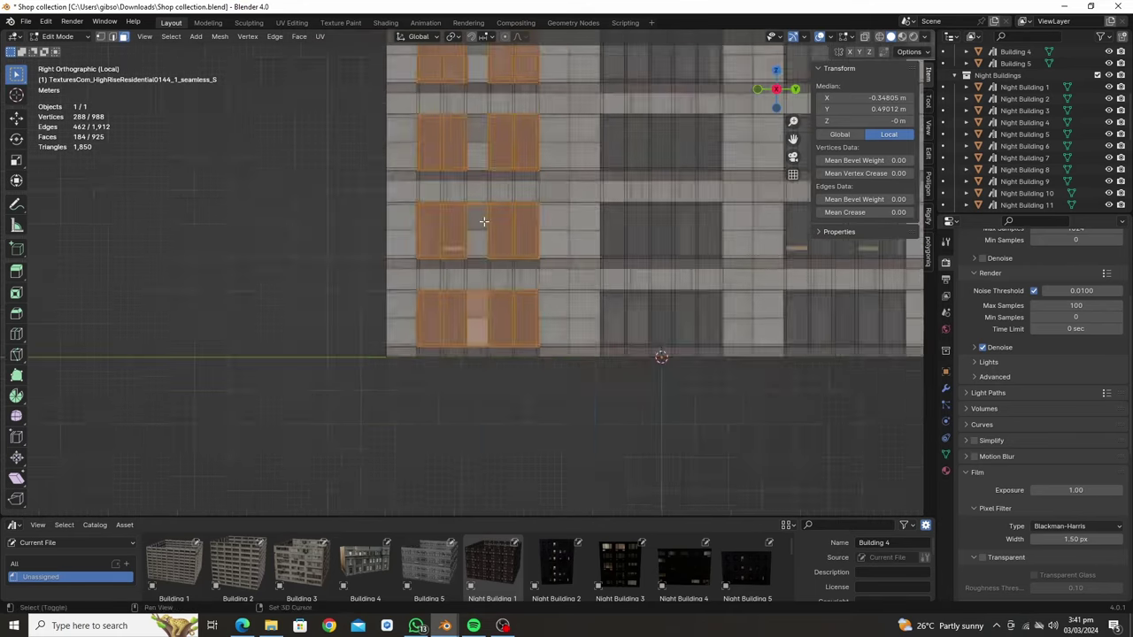
{"action": "scroll", "coordinate": [441, 370], "scroll_direction": "down", "scroll_amount": 3}
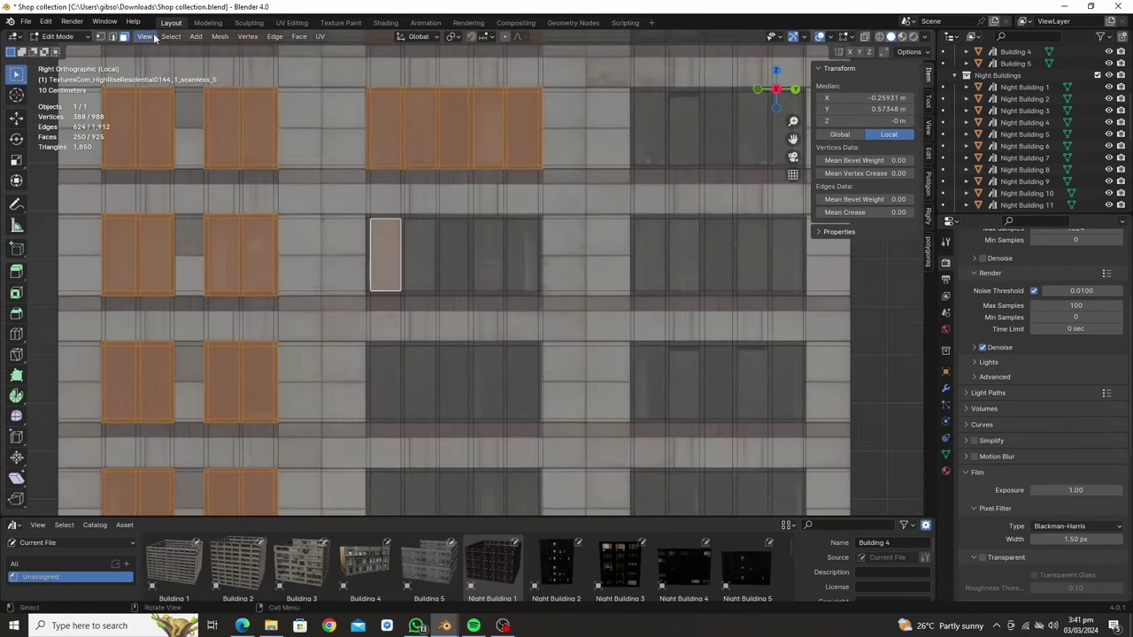
{"action": "key", "text": "shift+g"}
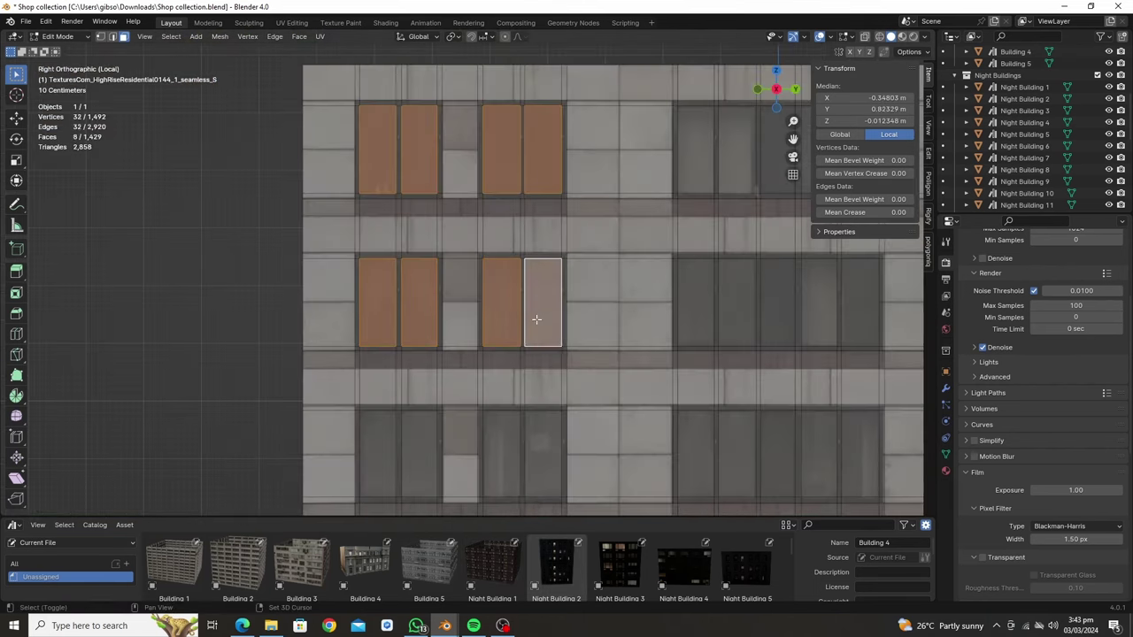
- Circle-select the remaining window panes into the selection
{"action": "key", "text": "c"}
{"action": "left_click_drag", "start_coordinate": [403, 270], "coordinate": [495, 378]}
{"action": "scroll", "coordinate": [686, 276], "scroll_direction": "down", "scroll_amount": 3}
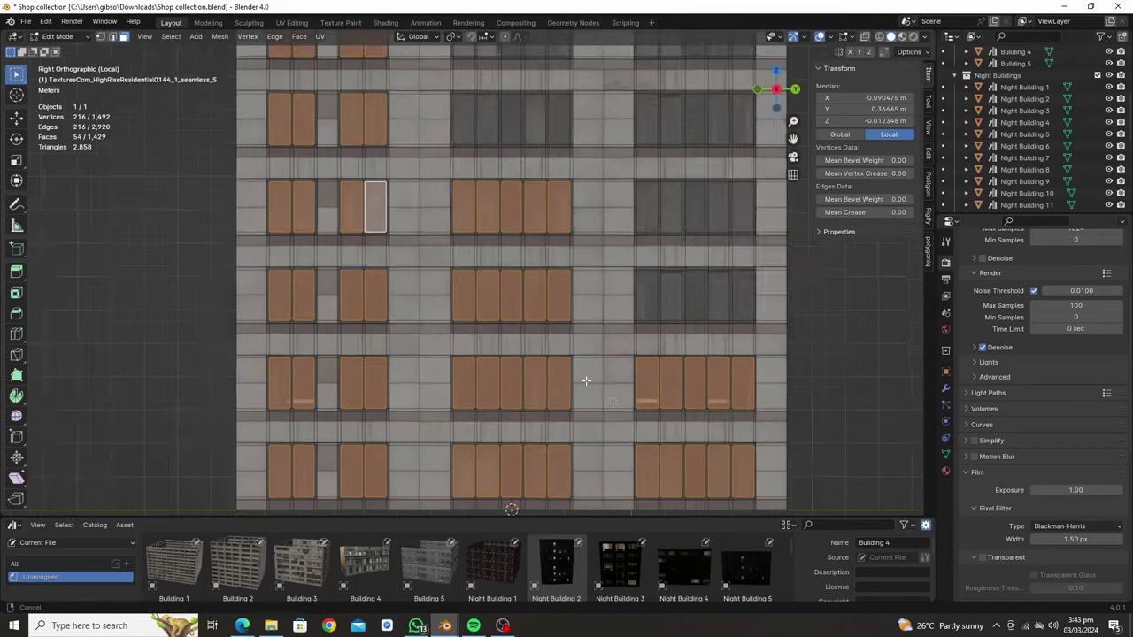
{"action": "left_click_drag", "start_coordinate": [584, 380], "coordinate": [601, 228]}
{"action": "key", "text": "Escape"}
- Extrude the selected windows inward as recessed panes and return to Object Mode
{"action": "key", "text": "e"}
{"action": "key", "text": "Return"}
{"action": "mouse_move", "coordinate": [354, 306]}
{"action": "middle_mouse_down"}
{"action": "mouse_move", "coordinate": [475, 354]}
{"action": "mouse_move", "coordinate": [967, 458]}
{"action": "middle_mouse_up"}
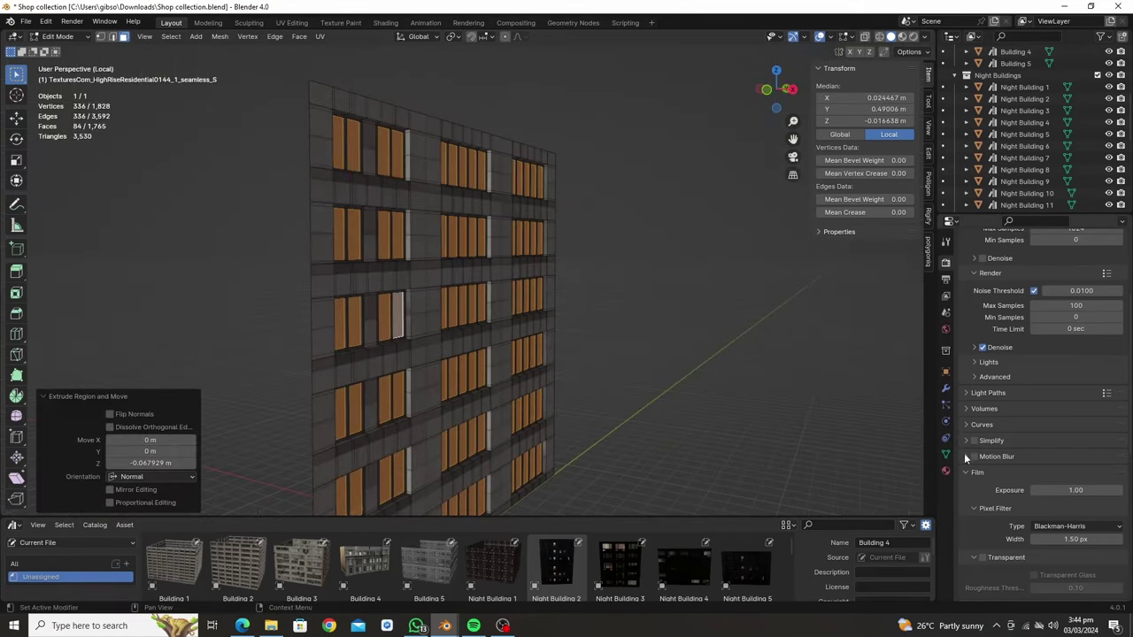
{"action": "key", "text": "Tab"}
{"action": "scroll", "coordinate": [1045, 442], "scroll_direction": "down", "scroll_amount": 5}
- Preview the facade with its materials, using the Alpha Hashed blend mode
{"action": "left_click", "coordinate": [902, 37]}
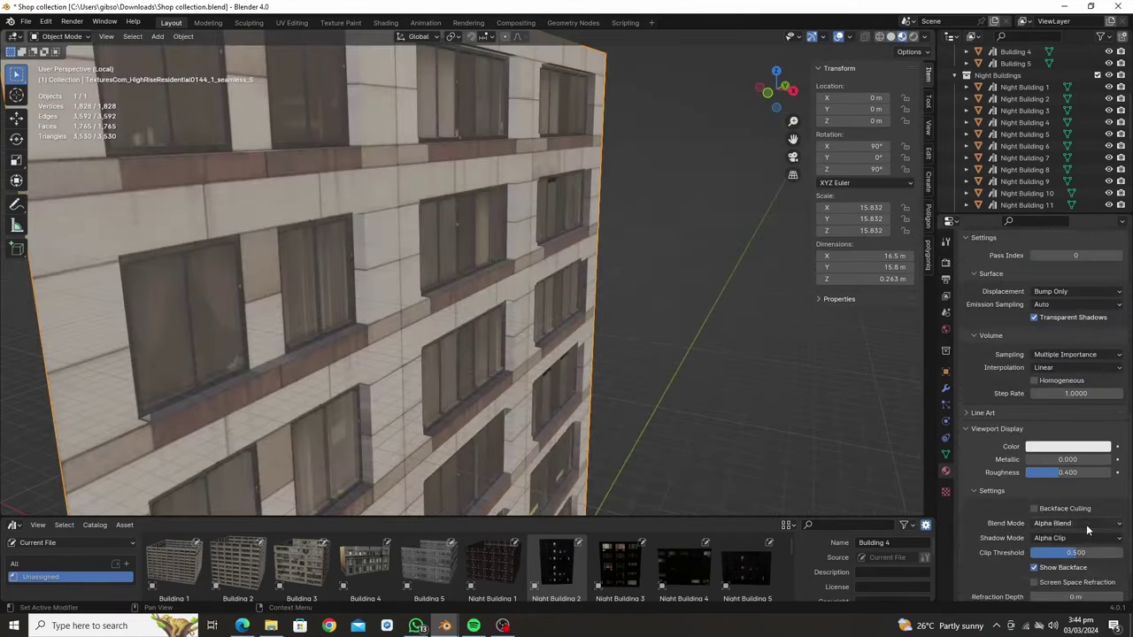
{"action": "scroll", "coordinate": [664, 374], "scroll_direction": "up", "scroll_amount": 5}
{"action": "mouse_move", "coordinate": [664, 373]}
{"action": "middle_mouse_down"}
{"action": "mouse_move", "coordinate": [742, 464]}
{"action": "mouse_move", "coordinate": [566, 273]}
{"action": "mouse_move", "coordinate": [622, 379]}
{"action": "middle_mouse_up"}
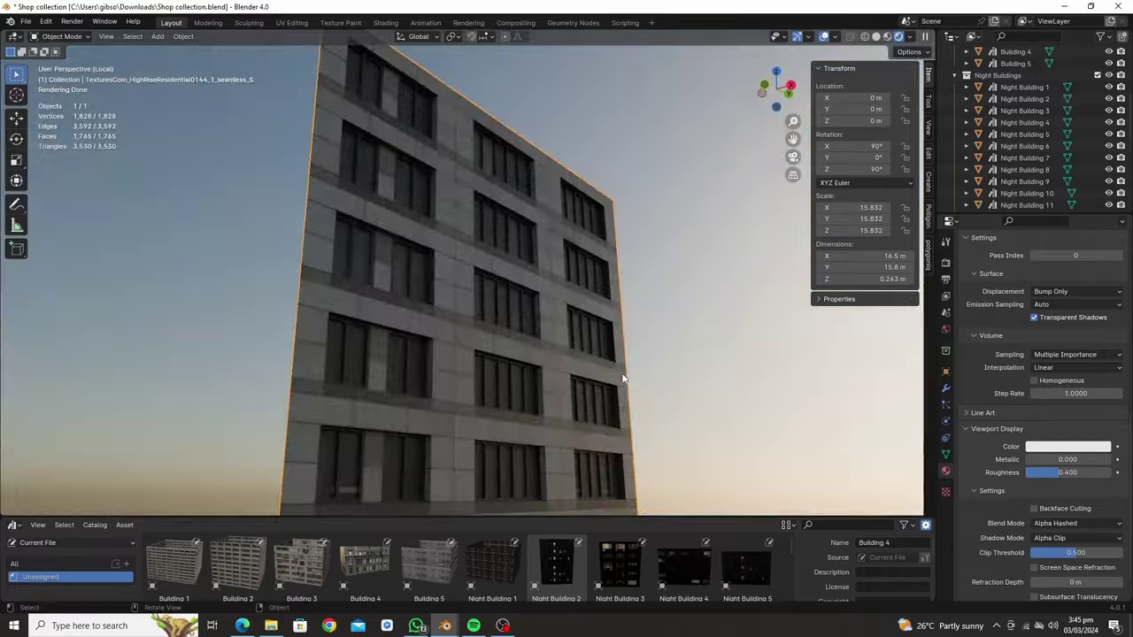
{"action": "scroll", "coordinate": [1045, 398], "scroll_direction": "up", "scroll_amount": 10}
{"action": "mouse_move", "coordinate": [619, 310]}
{"action": "middle_mouse_down"}
{"action": "mouse_move", "coordinate": [531, 372]}
{"action": "mouse_move", "coordinate": [473, 453]}
{"action": "middle_mouse_up"}
{"action": "scroll", "coordinate": [663, 312], "scroll_direction": "up", "scroll_amount": 3}
- In Edit Mode and Top view, select the whole facade mesh and duplicate it into four walls
{"action": "key", "text": "Tab"}
{"action": "scroll", "coordinate": [662, 312], "scroll_direction": "down", "scroll_amount": 4}
{"action": "key", "text": "KP_7"}
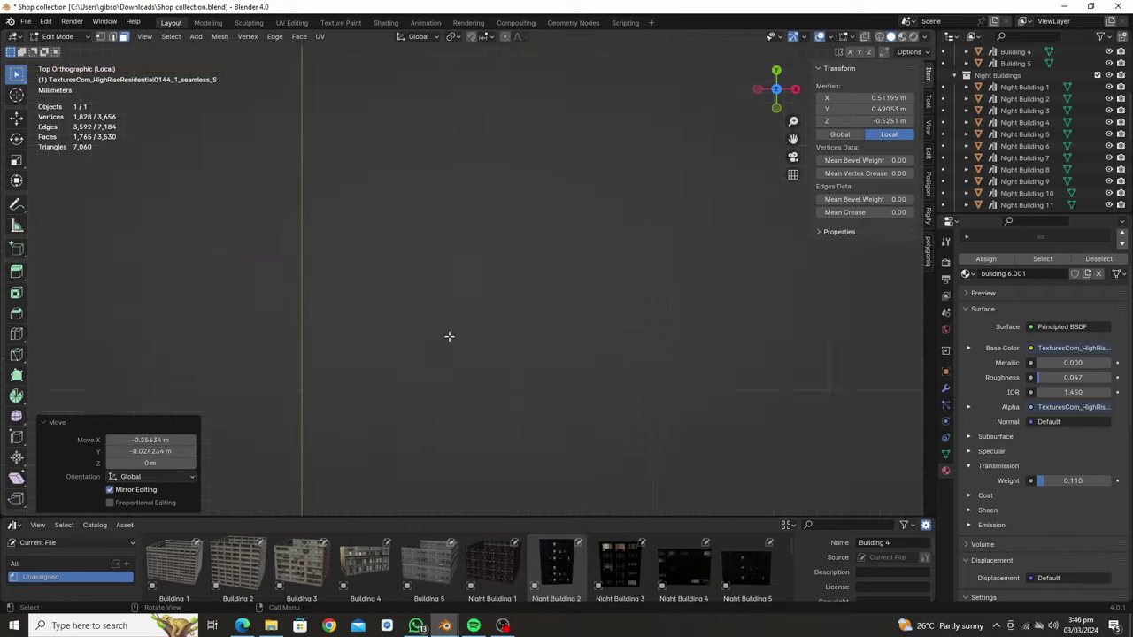
{"action": "key", "text": "a"}
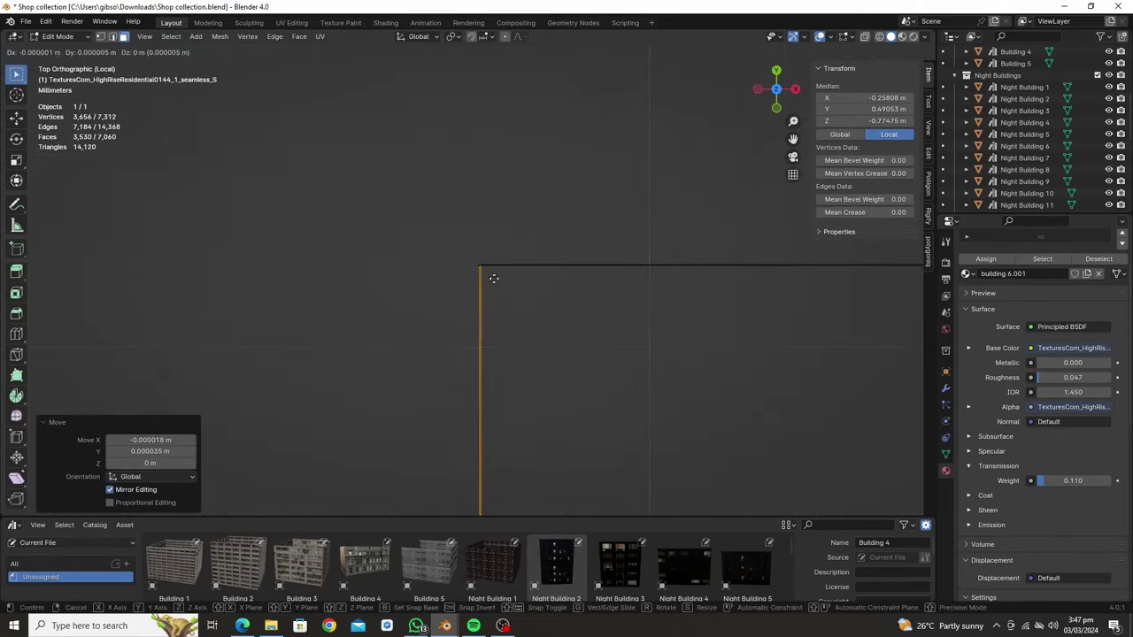
{"action": "key", "text": "Tab"}
{"action": "scroll", "coordinate": [478, 336], "scroll_direction": "down", "scroll_amount": 4}
{"action": "scroll", "coordinate": [443, 325], "scroll_direction": "up", "scroll_amount": 2}
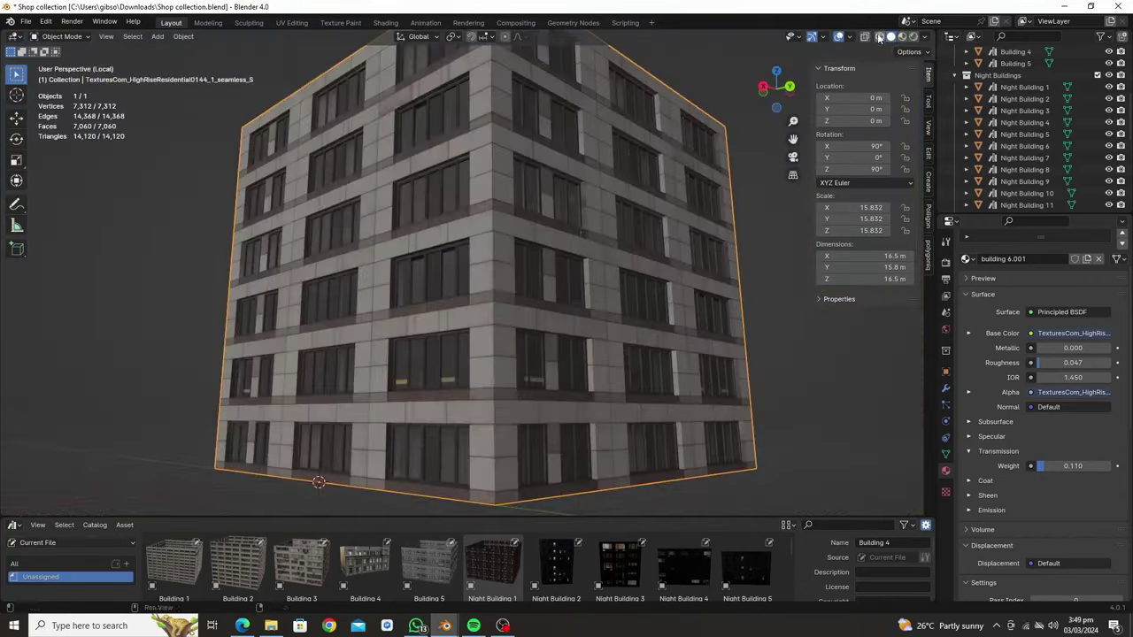
- Apply rotation and scale to the building and name it Building 6
{"action": "middle_click_drag", "start_coordinate": [428, 339], "coordinate": [511, 332]}
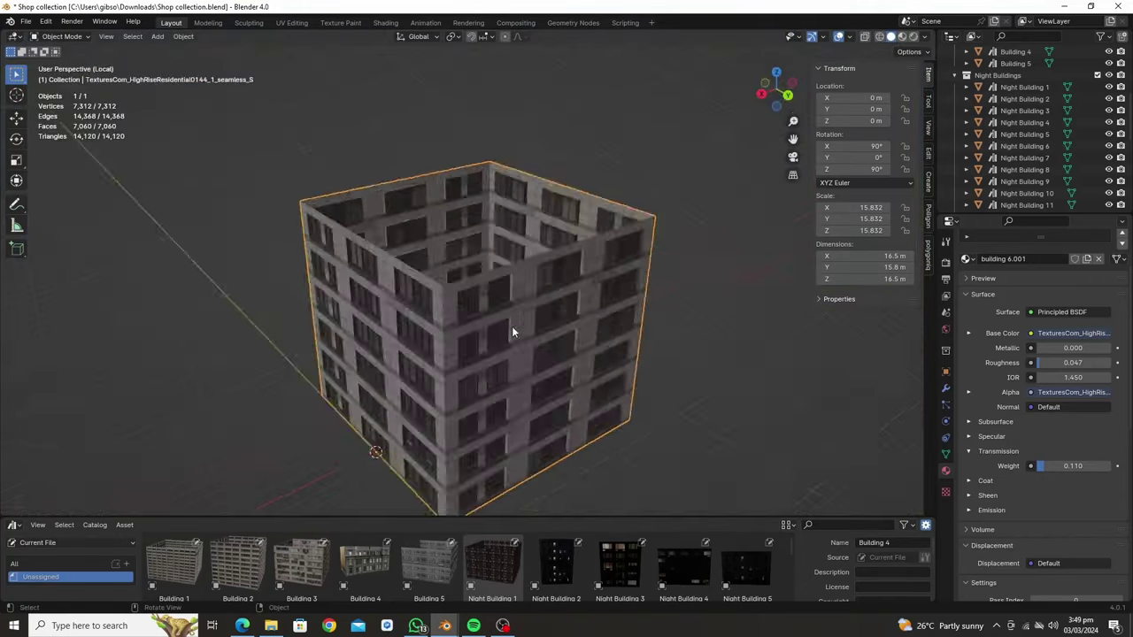
{"action": "key", "text": "ctrl+a"}
{"action": "left_click", "coordinate": [516, 321]}
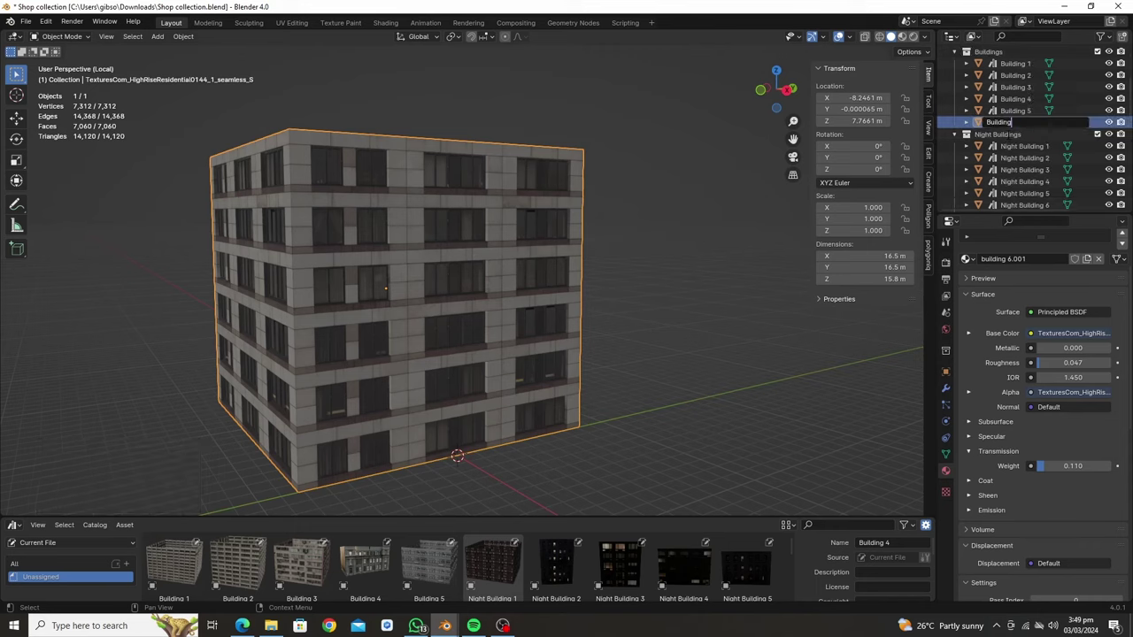
{"action": "type", "text": "6"}
{"action": "key", "text": "Return"}
{"action": "key", "text": "KP_Divide"}
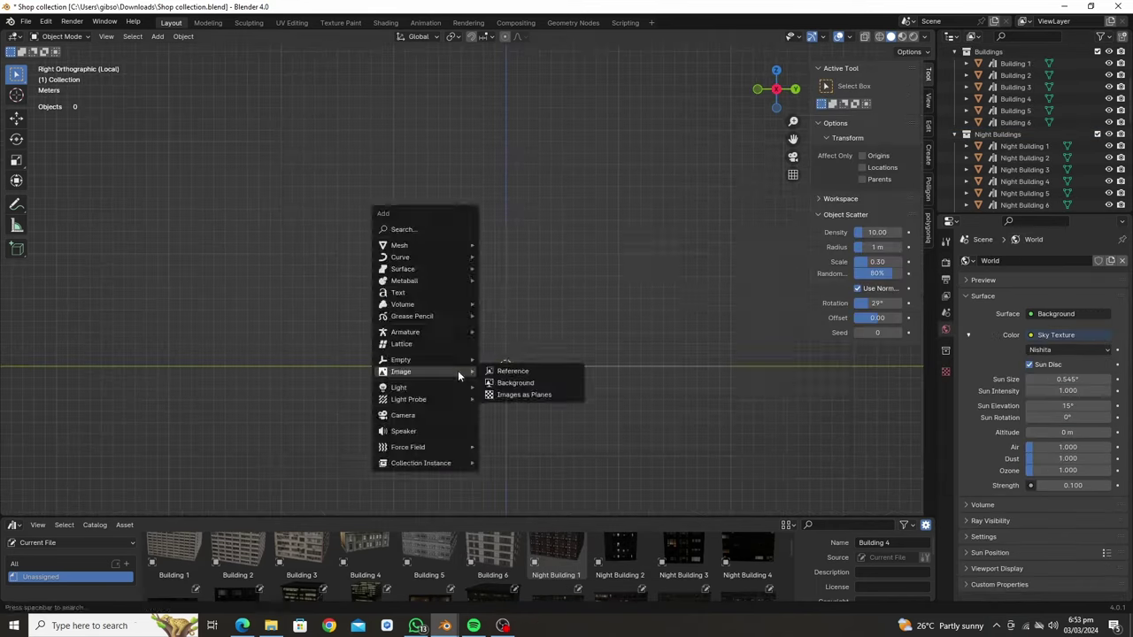
- Import the building image as a plane, scale it up and isolate it
{"action": "left_click", "coordinate": [509, 398]}
{"action": "scroll", "coordinate": [561, 375], "scroll_direction": "down", "scroll_amount": 3}
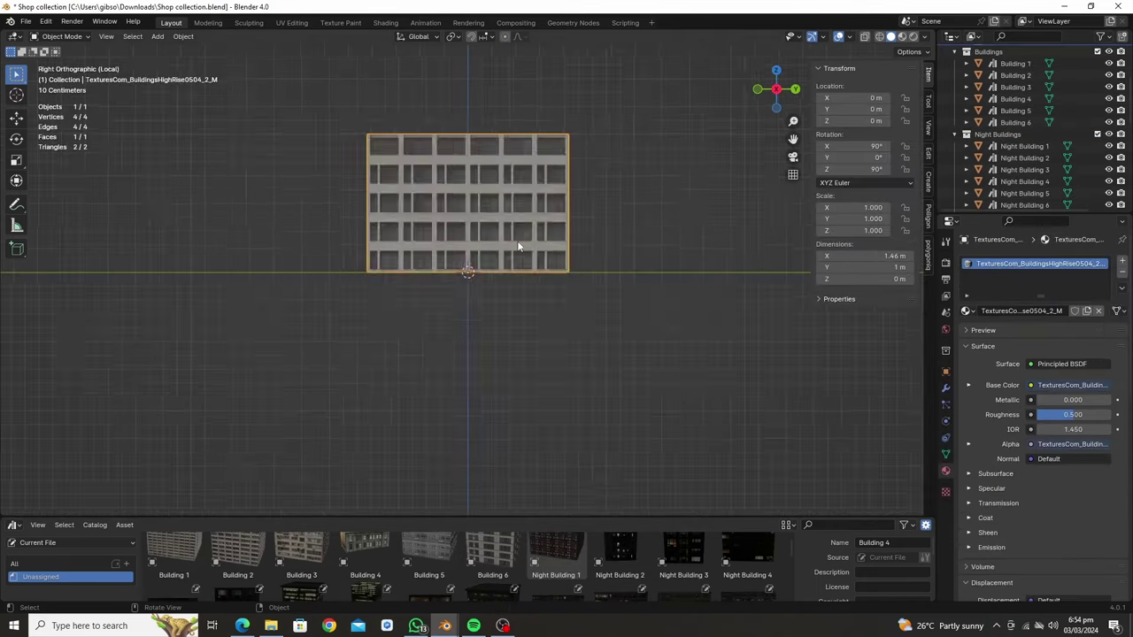
{"action": "key", "text": "s"}
{"action": "left_click", "coordinate": [748, 193]}
{"action": "key", "text": "KP_Divide"}
{"action": "key", "text": "Tab"}
- Add the first edge loops and slide them onto the window borders
{"action": "key", "text": "ctrl+r"}
{"action": "left_click", "coordinate": [430, 102]}
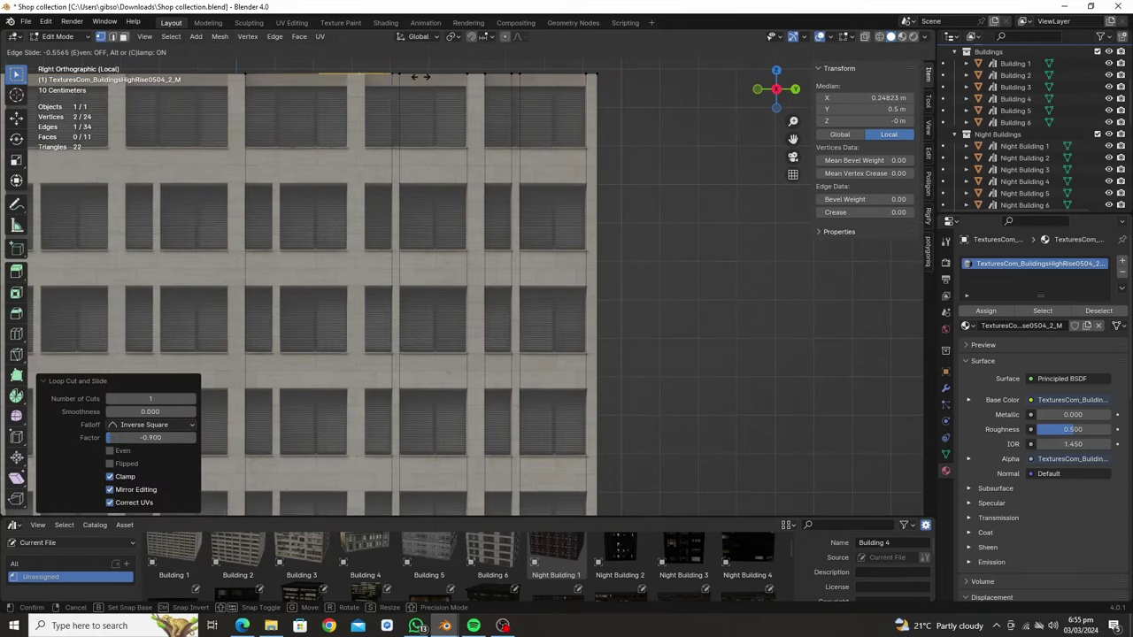
{"action": "left_click", "coordinate": [377, 89]}
{"action": "scroll", "coordinate": [439, 262], "scroll_direction": "down", "scroll_amount": 2}
{"action": "key", "text": "ctrl+r"}
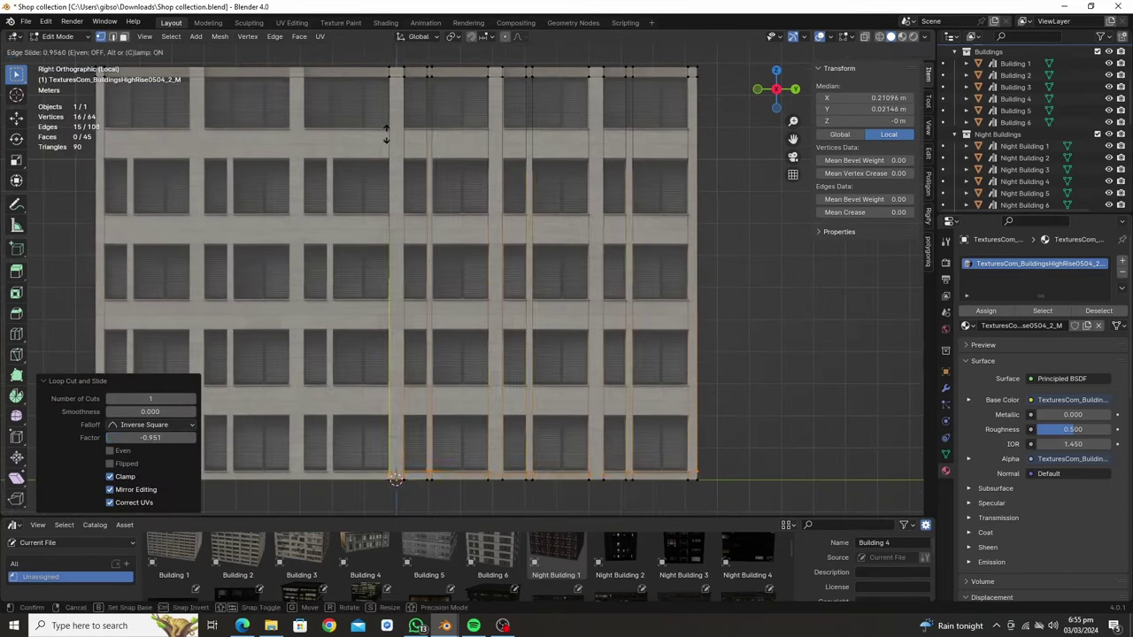
{"action": "left_click", "coordinate": [353, 376]}
{"action": "scroll", "coordinate": [353, 376], "scroll_direction": "up", "scroll_amount": 2}
{"action": "left_click", "coordinate": [567, 400]}
{"action": "scroll", "coordinate": [568, 400], "scroll_direction": "up", "scroll_amount": 2}
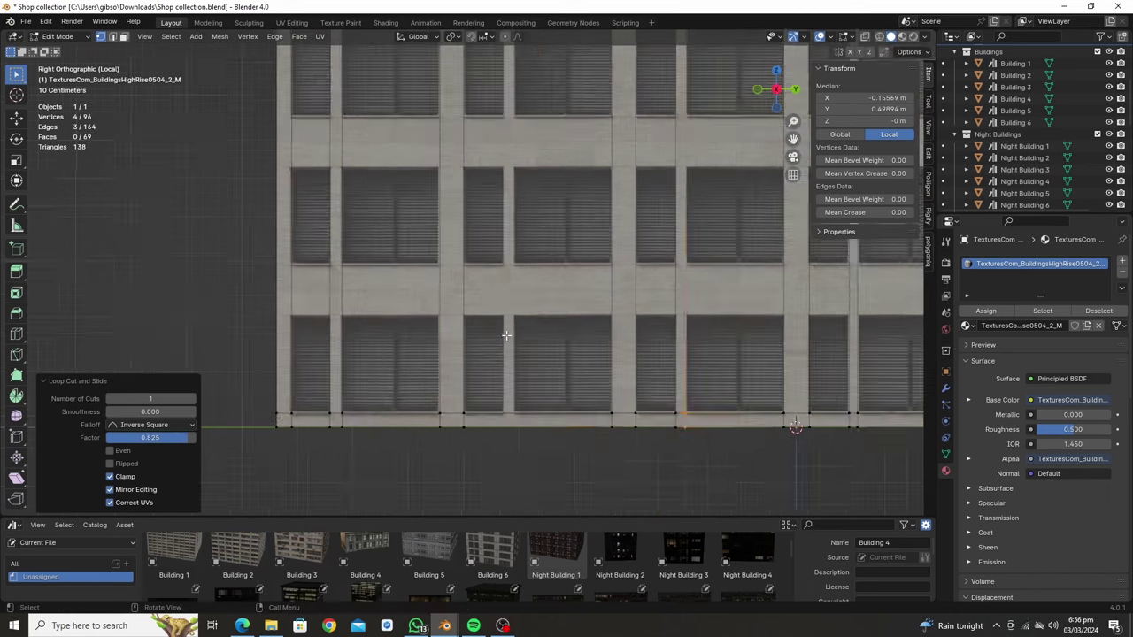
- Add more loop cuts across the facade along further window lines
{"action": "key", "text": "ctrl+r"}
{"action": "left_click", "coordinate": [476, 482]}
{"action": "scroll", "coordinate": [337, 242], "scroll_direction": "down", "scroll_amount": 2}
{"action": "key", "text": "ctrl+r"}
{"action": "left_click", "coordinate": [418, 319]}
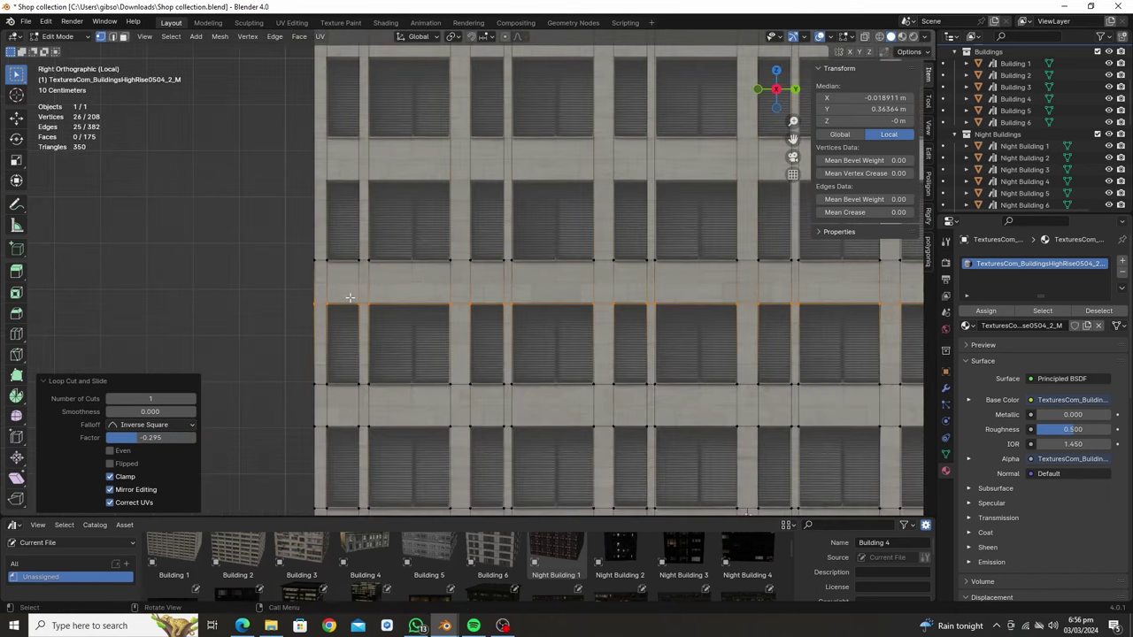
{"action": "scroll", "coordinate": [350, 296], "scroll_direction": "down", "scroll_amount": 2}
{"action": "key", "text": "ctrl+r"}
{"action": "left_click", "coordinate": [345, 326]}
{"action": "scroll", "coordinate": [532, 398], "scroll_direction": "up", "scroll_amount": 1}
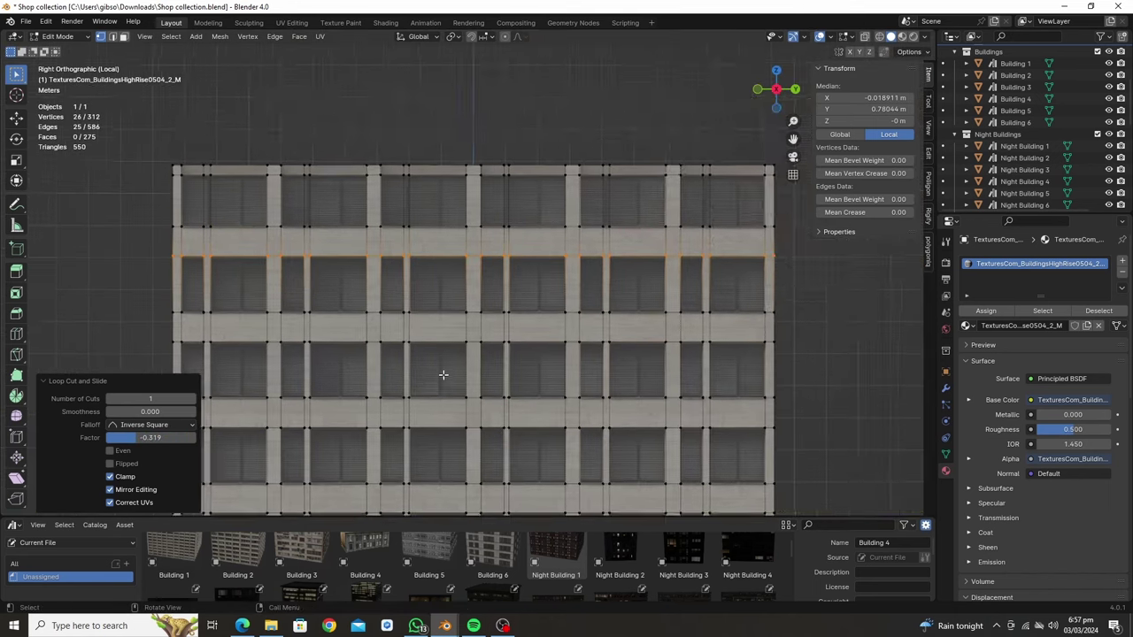
- Add horizontal loop cuts and slide them onto the remaining window edges
{"action": "scroll", "coordinate": [336, 252], "scroll_direction": "up", "scroll_amount": 2}
{"action": "middle_click_drag", "start_coordinate": [372, 415], "coordinate": [487, 372], "text": "shift"}
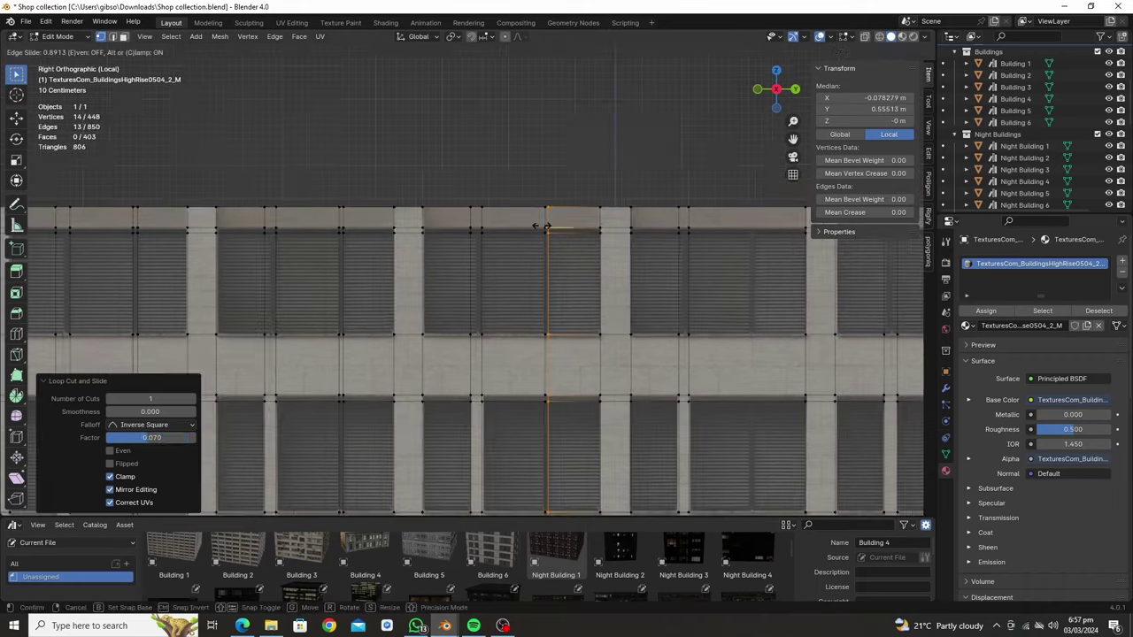
{"action": "key", "text": "ctrl+r"}
{"action": "left_click", "coordinate": [487, 369]}
{"action": "left_click", "coordinate": [487, 370]}
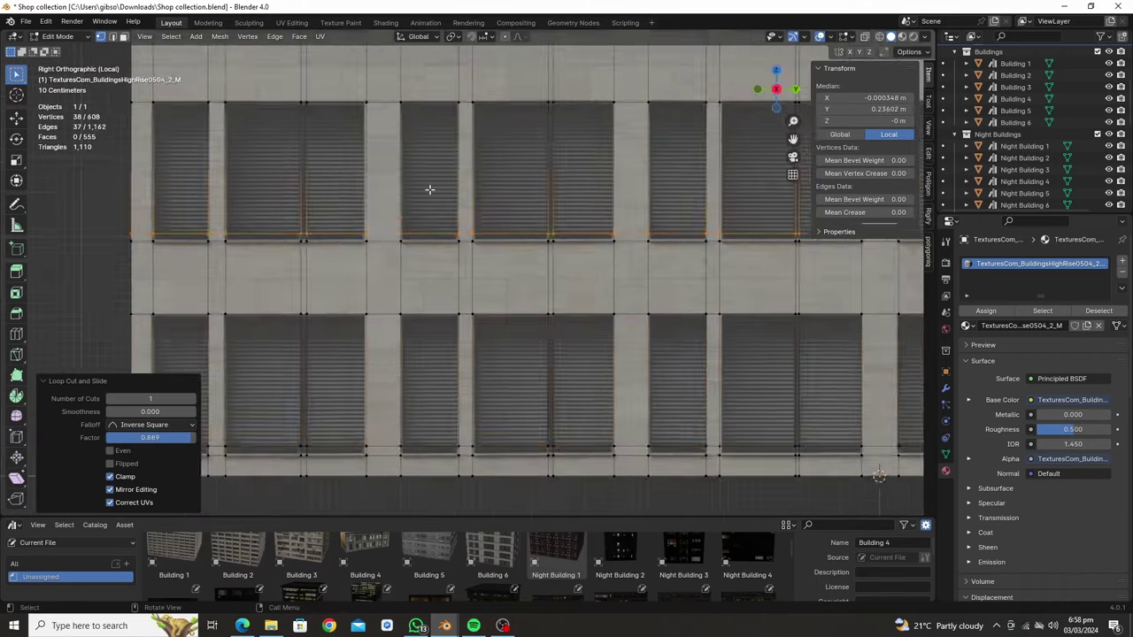
{"action": "middle_click_drag", "start_coordinate": [430, 189], "coordinate": [425, 263], "text": "shift"}
{"action": "scroll", "coordinate": [191, 265], "scroll_direction": "up", "scroll_amount": 2}
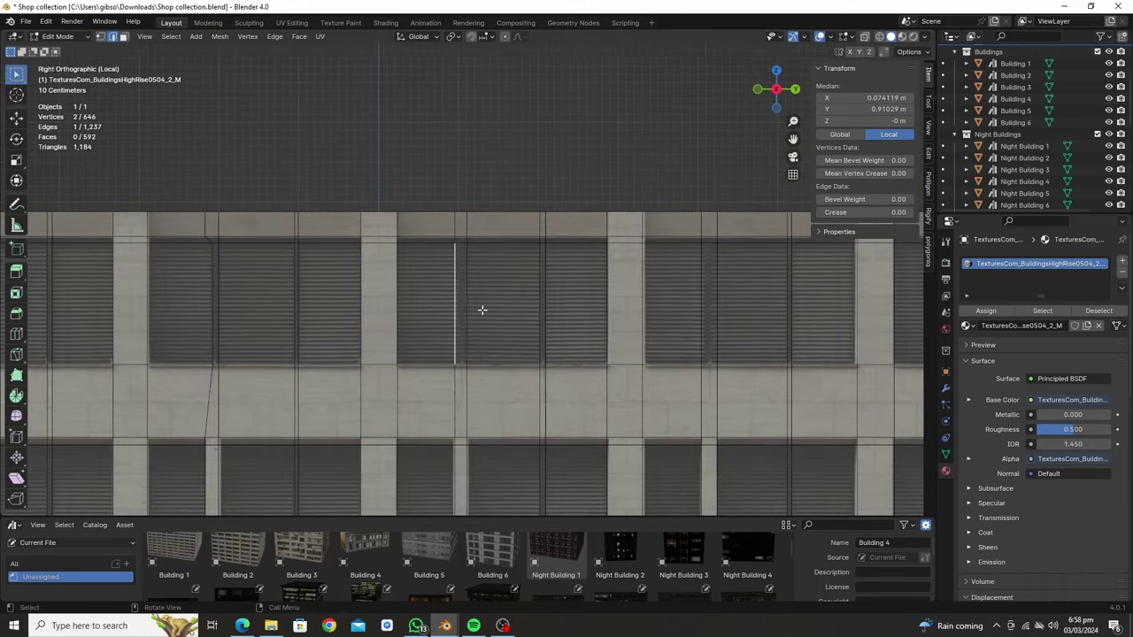
{"action": "left_click", "coordinate": [519, 354]}
{"action": "scroll", "coordinate": [54, 362], "scroll_direction": "down", "scroll_amount": 3}
- From side view, start selecting the window faces of the facade
{"action": "mouse_move", "coordinate": [54, 362]}
{"action": "middle_mouse_down", "text": "shift"}
{"action": "mouse_move", "coordinate": [266, 372]}
{"action": "mouse_move", "coordinate": [372, 319]}
{"action": "middle_mouse_up", "text": "shift"}
{"action": "key", "text": "KP_3"}
{"action": "key", "text": "l"}
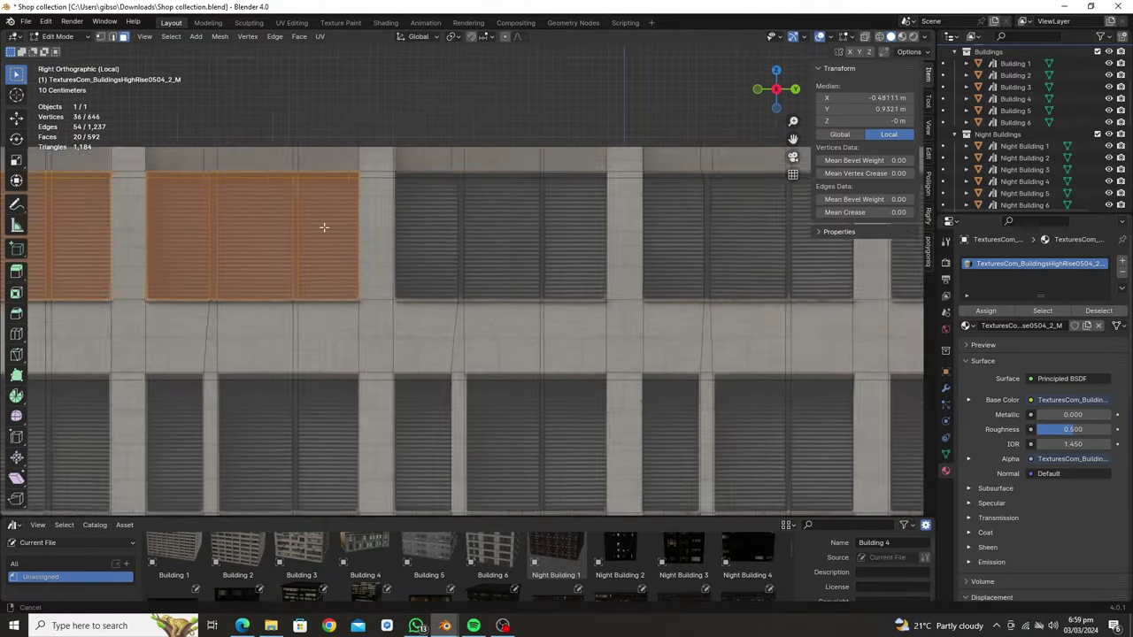
{"action": "scroll", "coordinate": [392, 215], "scroll_direction": "down", "scroll_amount": 2}
{"action": "key", "text": "l"}
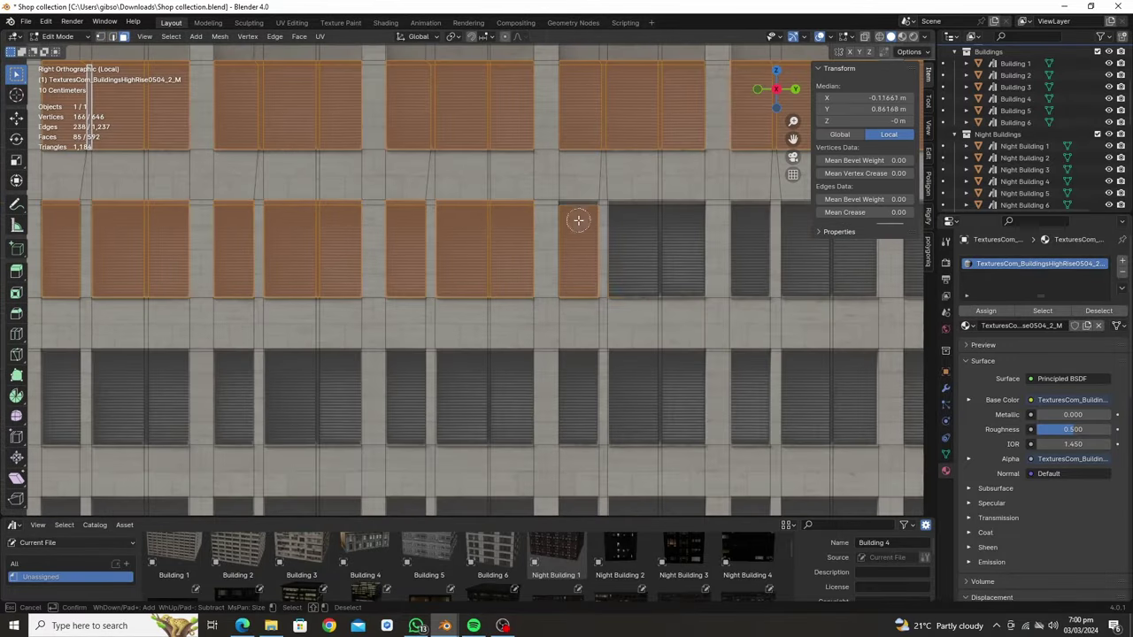
{"action": "right_click", "coordinate": [578, 219]}
- Extend the selection over the window faces on the remaining rows
{"action": "scroll", "coordinate": [345, 295], "scroll_direction": "up", "scroll_amount": 1}
{"action": "left_click_drag", "start_coordinate": [593, 213], "coordinate": [510, 271]}
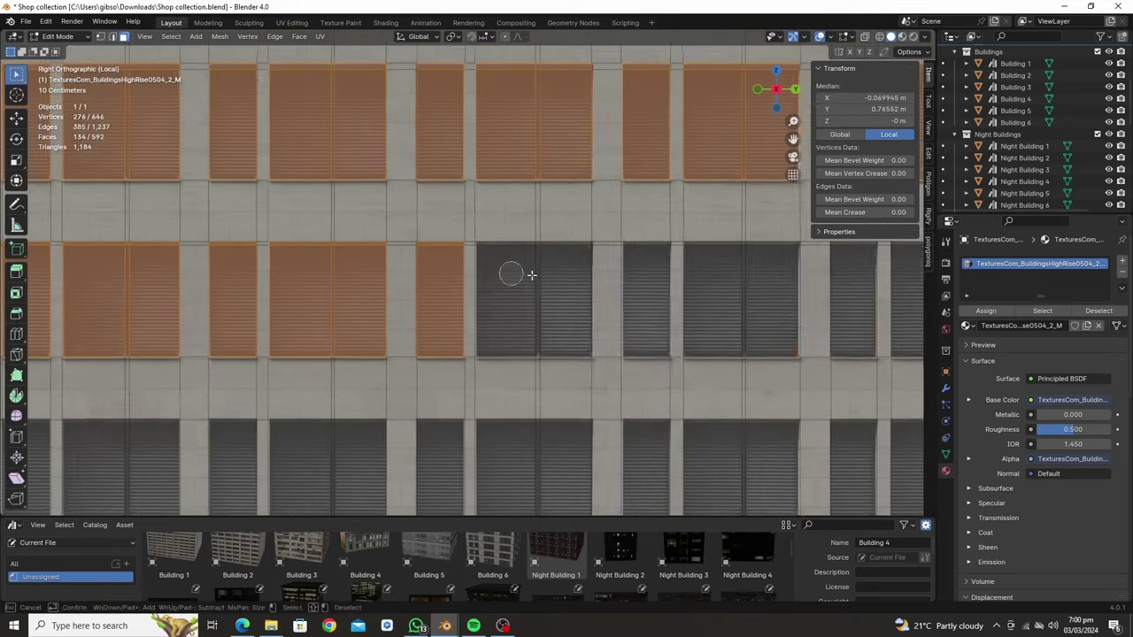
{"action": "scroll", "coordinate": [468, 258], "scroll_direction": "down", "scroll_amount": 2}
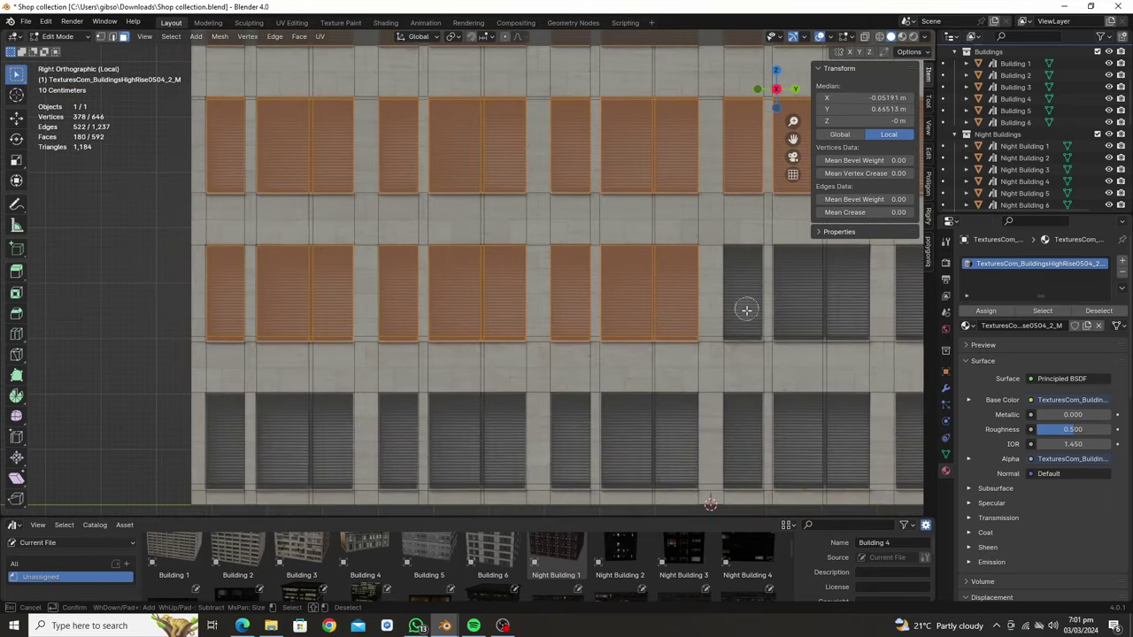
{"action": "middle_click_drag", "start_coordinate": [746, 310], "coordinate": [517, 282], "text": "shift"}
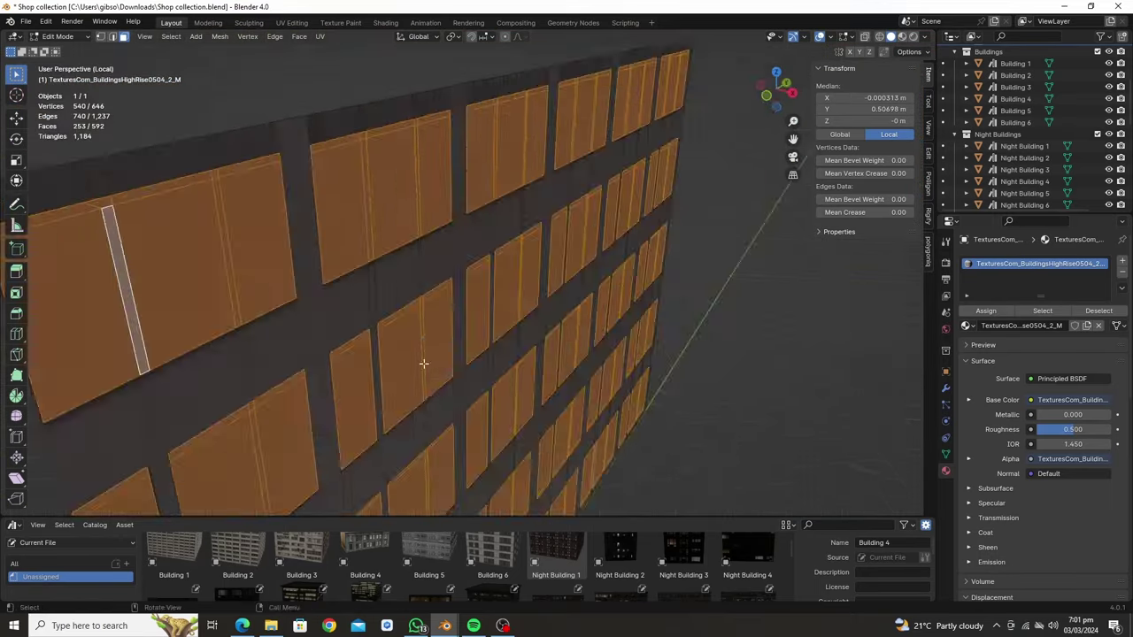
{"action": "middle_click_drag", "start_coordinate": [384, 357], "coordinate": [794, 95]}
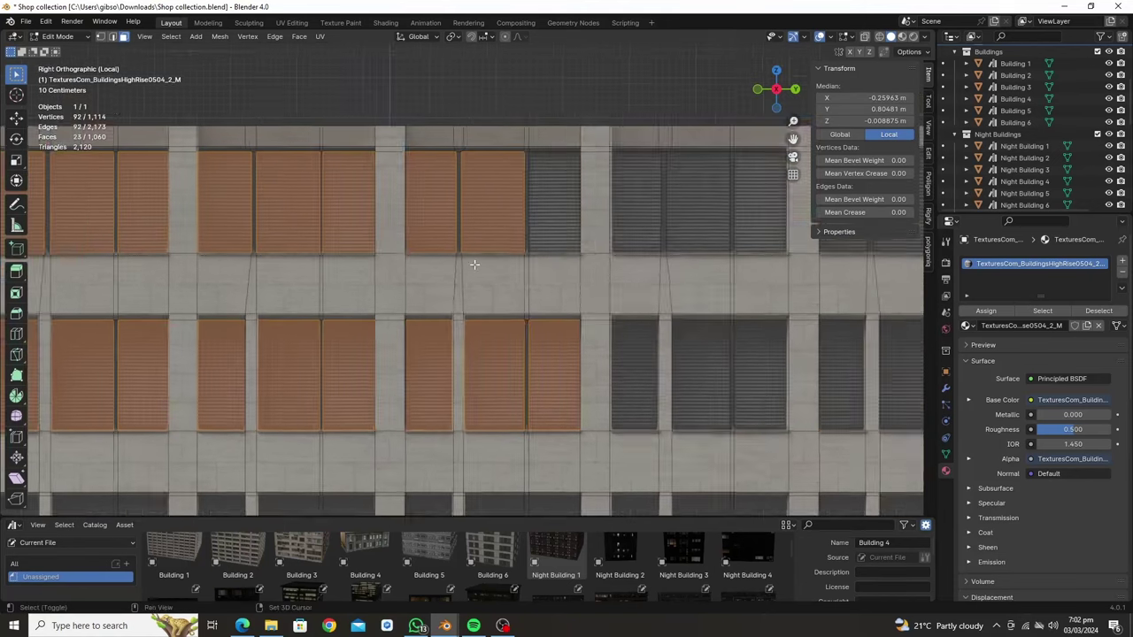
{"action": "scroll", "coordinate": [396, 319], "scroll_direction": "down", "scroll_amount": 3}
{"action": "left_click_drag", "start_coordinate": [397, 319], "coordinate": [204, 353]}
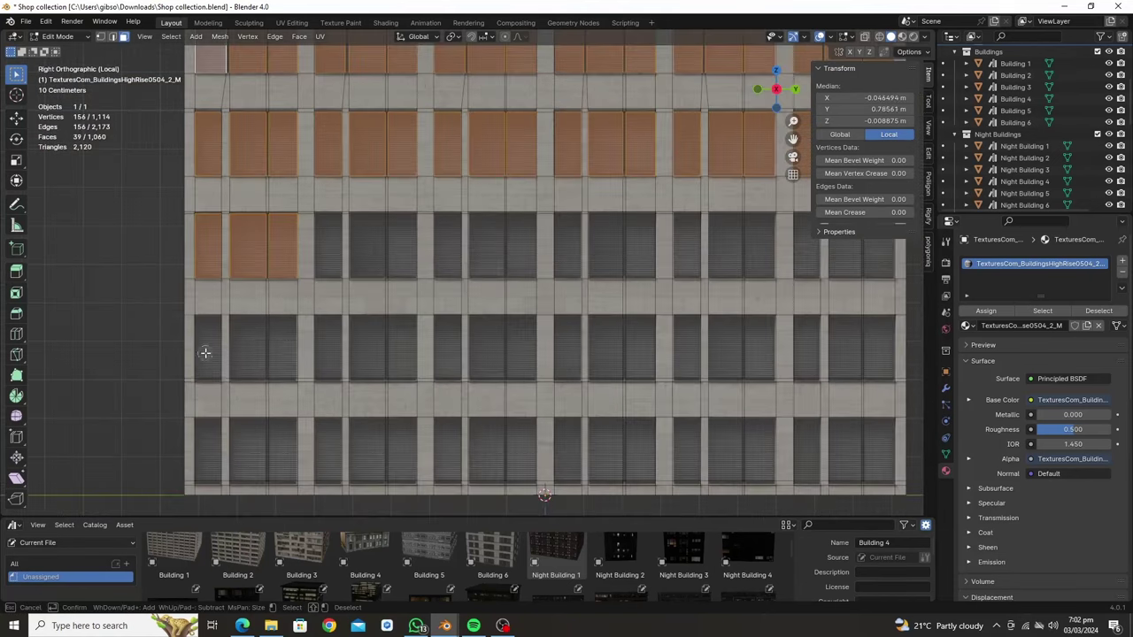
{"action": "mouse_move", "coordinate": [871, 436]}
{"action": "middle_mouse_down"}
{"action": "mouse_move", "coordinate": [392, 316]}
{"action": "mouse_move", "coordinate": [414, 278]}
{"action": "middle_mouse_up"}
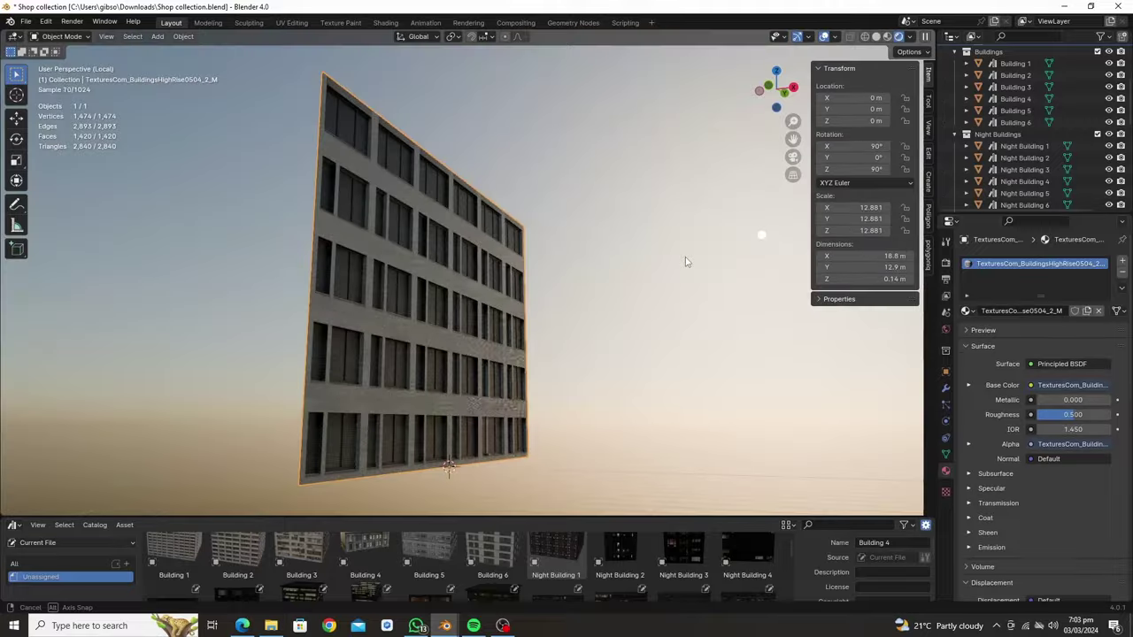
- Select all facade faces, duplicate them, and switch to Top view
{"action": "key", "text": "a"}
{"action": "key", "text": "shift+d"}
{"action": "key", "text": "Escape"}
{"action": "key", "text": "KP_7"}
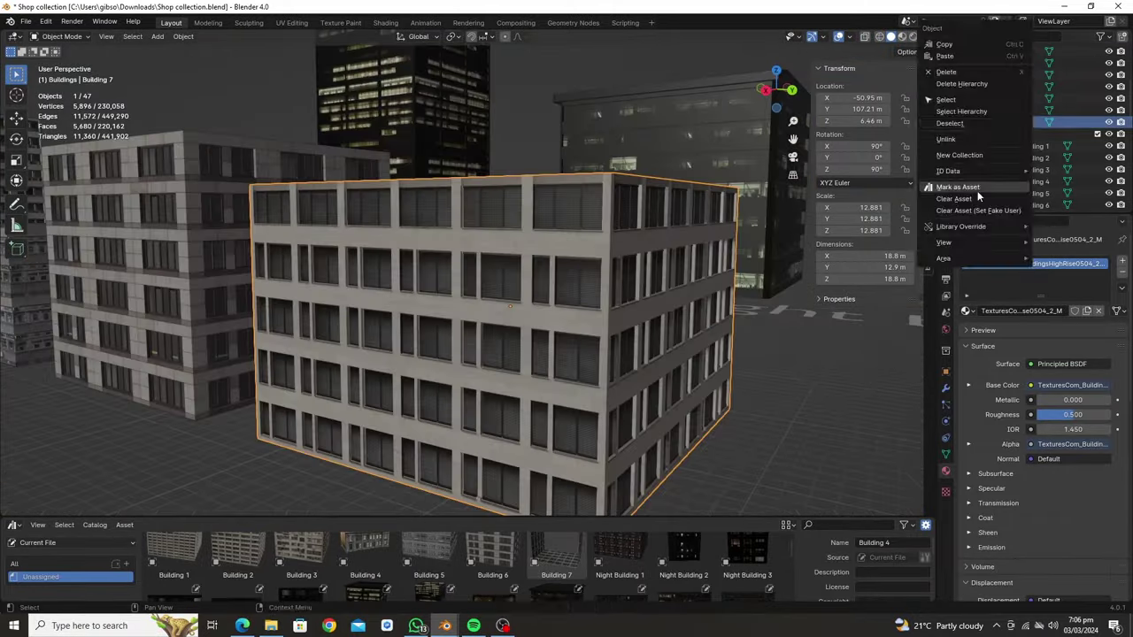
- Mark Building 7 as an asset from the Outliner
{"action": "left_click", "coordinate": [978, 189]}
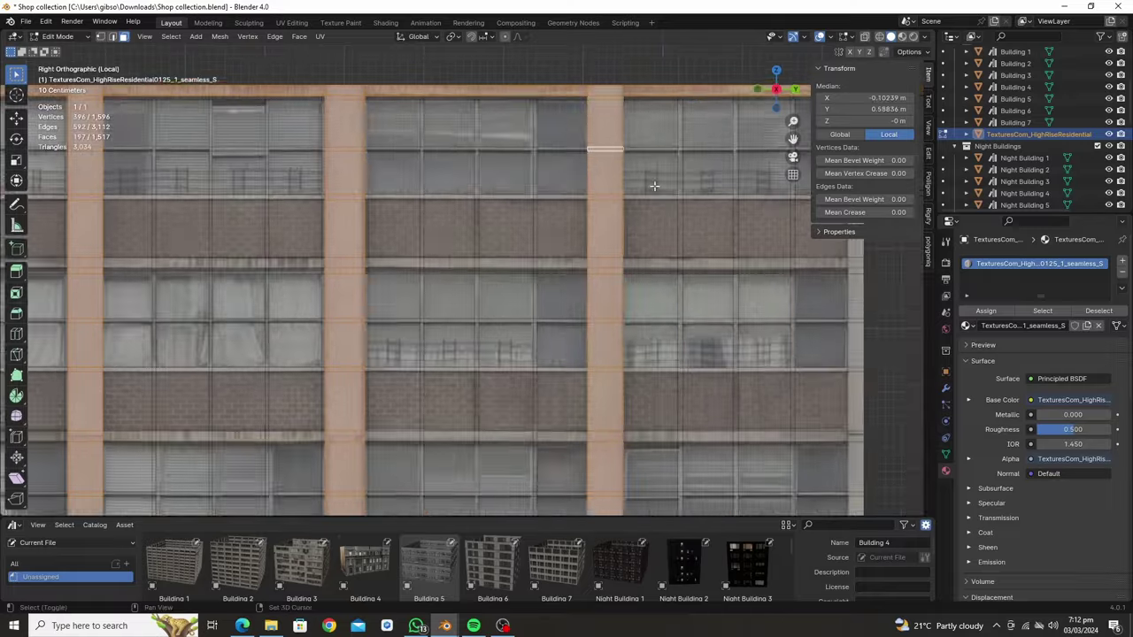
- Push the window faces inward along normals and select the horizontal ledge edge loops
{"action": "middle_click_drag", "start_coordinate": [248, 147], "coordinate": [431, 323]}
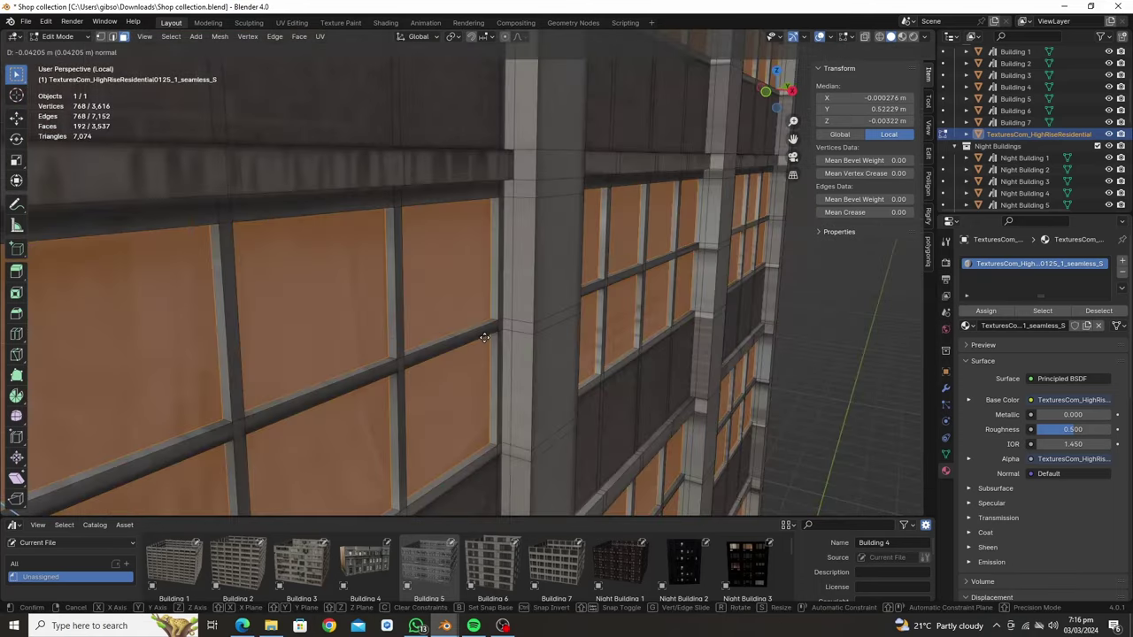
{"action": "left_click", "coordinate": [484, 337]}
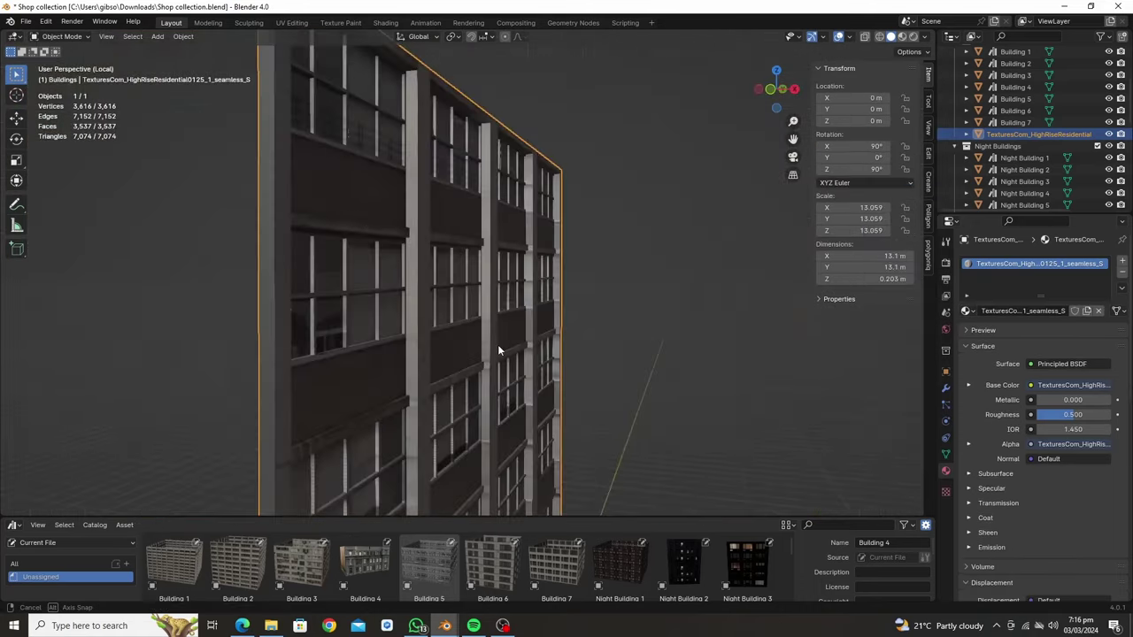
{"action": "middle_click_drag", "start_coordinate": [484, 337], "coordinate": [243, 299]}
{"action": "left_click", "coordinate": [467, 257], "text": "ctrl"}
{"action": "mouse_move", "coordinate": [467, 256]}
{"action": "middle_mouse_down", "text": "shift"}
{"action": "mouse_move", "coordinate": [612, 275]}
{"action": "mouse_move", "coordinate": [187, 259]}
{"action": "middle_mouse_up", "text": "shift"}
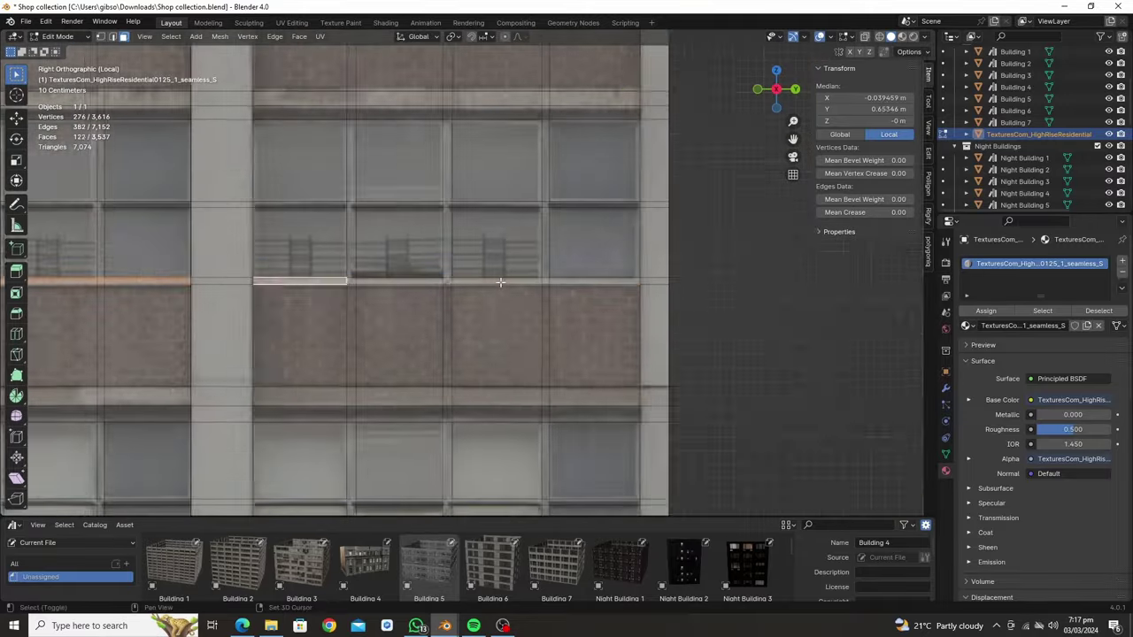
{"action": "left_click", "coordinate": [186, 258], "text": "ctrl"}
{"action": "middle_click_drag", "start_coordinate": [292, 255], "coordinate": [292, 177], "text": "shift"}
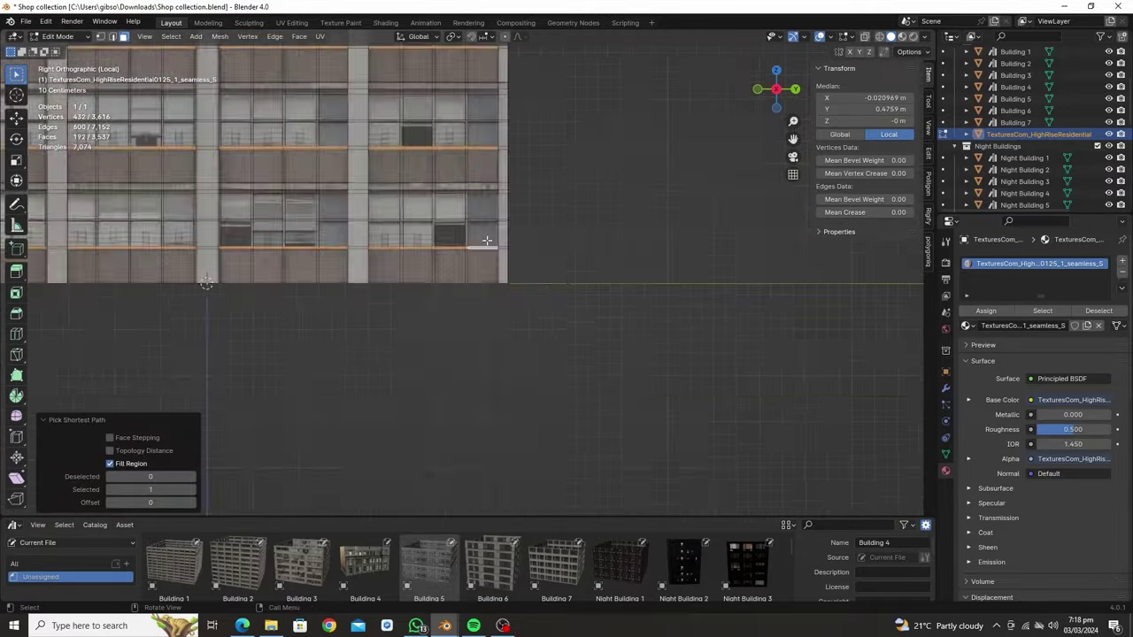
{"action": "scroll", "coordinate": [292, 177], "scroll_direction": "down", "scroll_amount": 3}
- Preview the recessed facade in Object Mode, then return to editing in side view
{"action": "key", "text": "Tab"}
{"action": "middle_click_drag", "start_coordinate": [528, 266], "coordinate": [528, 328]}
{"action": "scroll", "coordinate": [527, 328], "scroll_direction": "down", "scroll_amount": 5}
{"action": "key", "text": "Tab"}
{"action": "key", "text": "KP_3"}
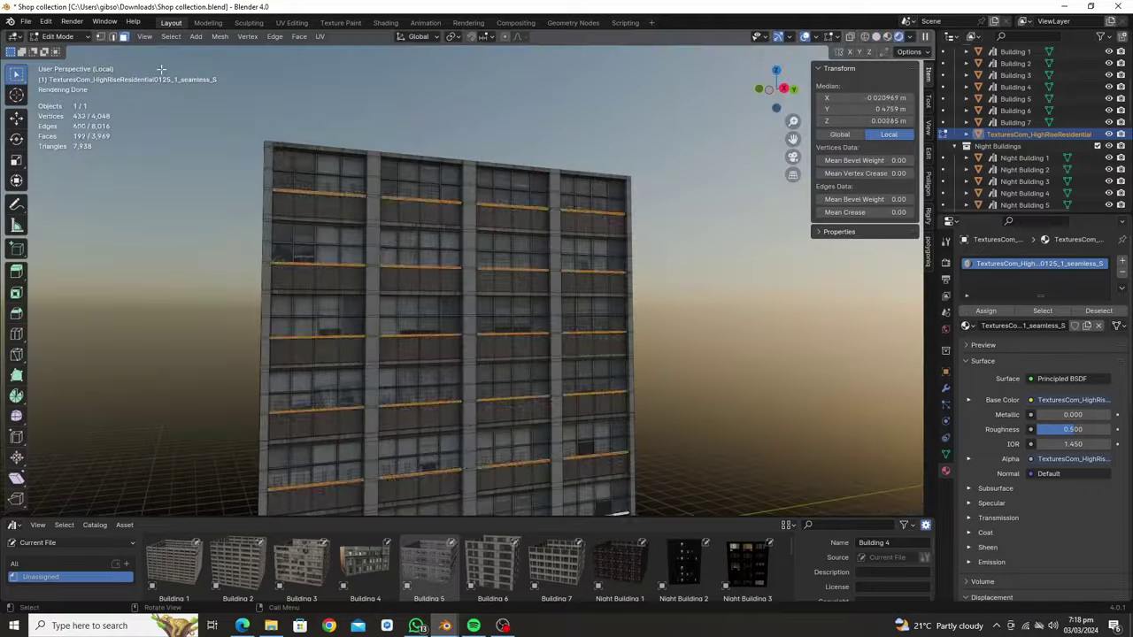
{"action": "scroll", "coordinate": [488, 481], "scroll_direction": "up", "scroll_amount": 5}
- Select all the window faces of the residential facade
{"action": "scroll", "coordinate": [487, 481], "scroll_direction": "up", "scroll_amount": 2}
{"action": "left_click", "coordinate": [488, 480], "text": "ctrl"}
{"action": "scroll", "coordinate": [487, 480], "scroll_direction": "down", "scroll_amount": 2}
{"action": "right_click", "coordinate": [457, 227]}
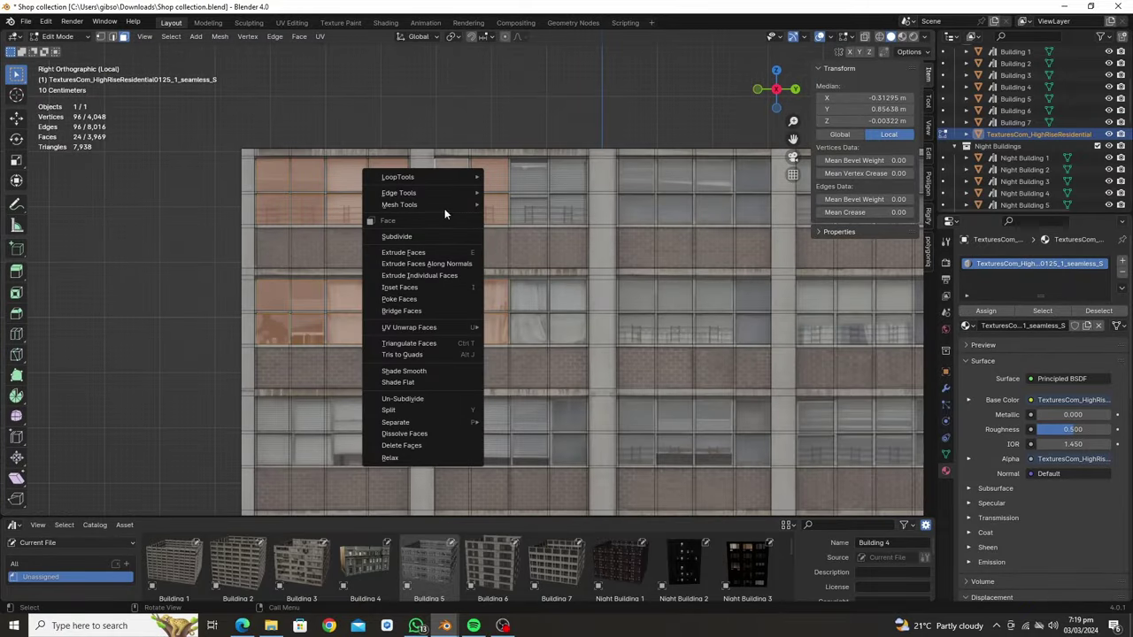
{"action": "scroll", "coordinate": [457, 346], "scroll_direction": "down", "scroll_amount": 3}
{"action": "scroll", "coordinate": [354, 265], "scroll_direction": "up", "scroll_amount": 3}
{"action": "scroll", "coordinate": [354, 248], "scroll_direction": "up", "scroll_amount": 3}
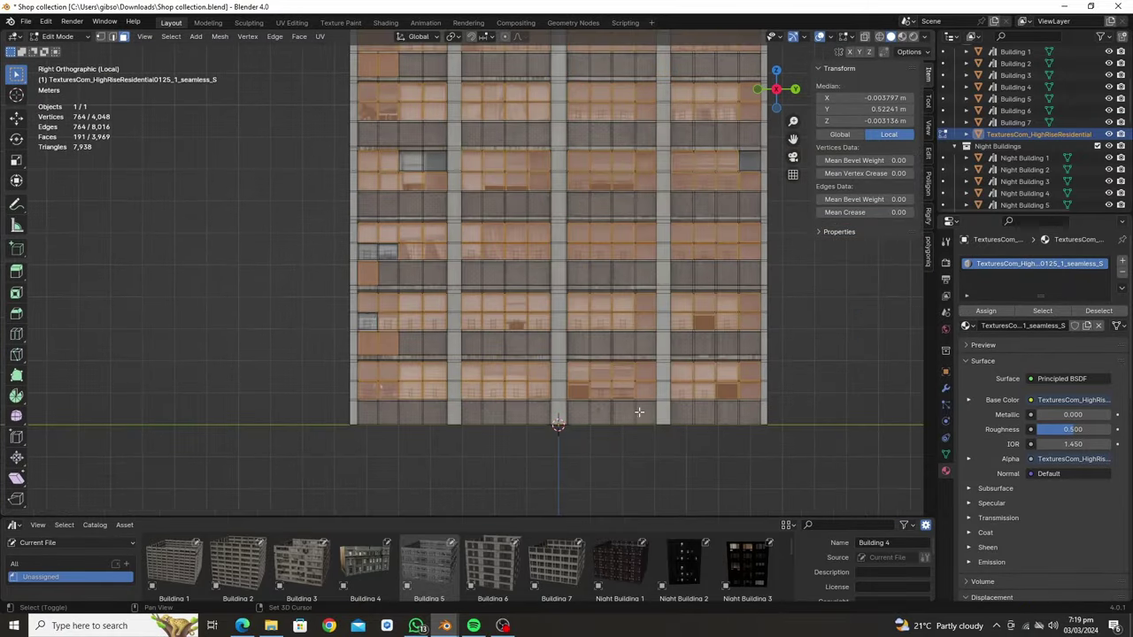
{"action": "left_click", "coordinate": [342, 235], "text": "ctrl"}
{"action": "scroll", "coordinate": [341, 235], "scroll_direction": "down", "scroll_amount": 3}
{"action": "middle_click_drag", "start_coordinate": [342, 234], "coordinate": [531, 292]}
- Name the window material Building 8.001 and return to Object Mode
{"action": "scroll", "coordinate": [531, 292], "scroll_direction": "down", "scroll_amount": 3}
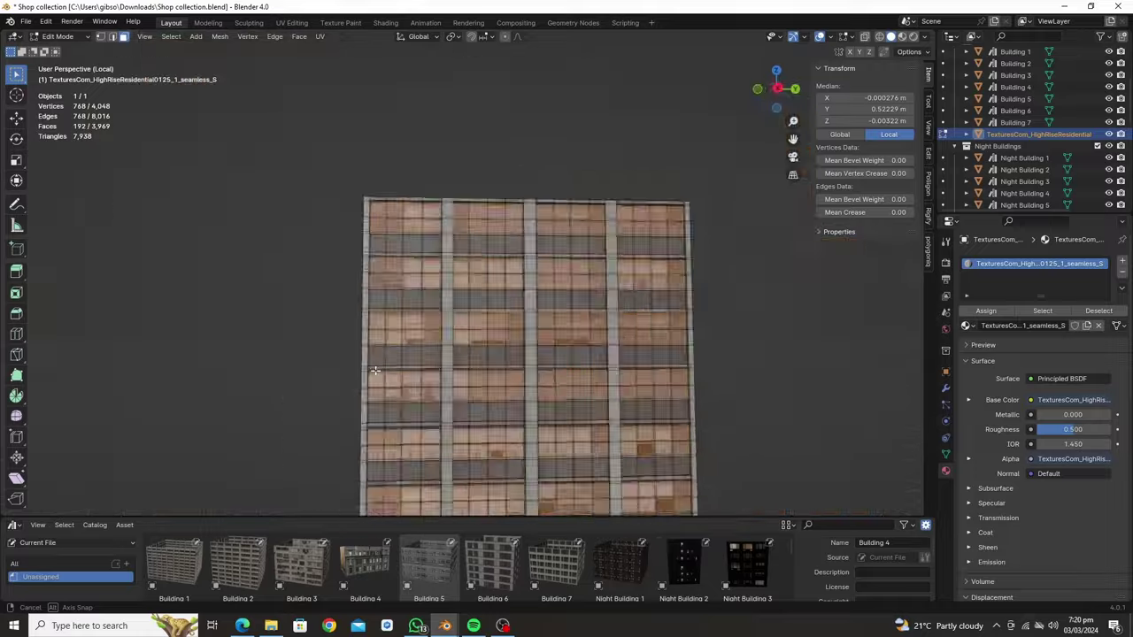
{"action": "scroll", "coordinate": [586, 302], "scroll_direction": "up", "scroll_amount": 2}
{"action": "scroll", "coordinate": [586, 303], "scroll_direction": "up", "scroll_amount": 3}
{"action": "double_click", "coordinate": [1025, 263]}
{"action": "type", "text": "Build"}
{"action": "key", "text": "Return"}
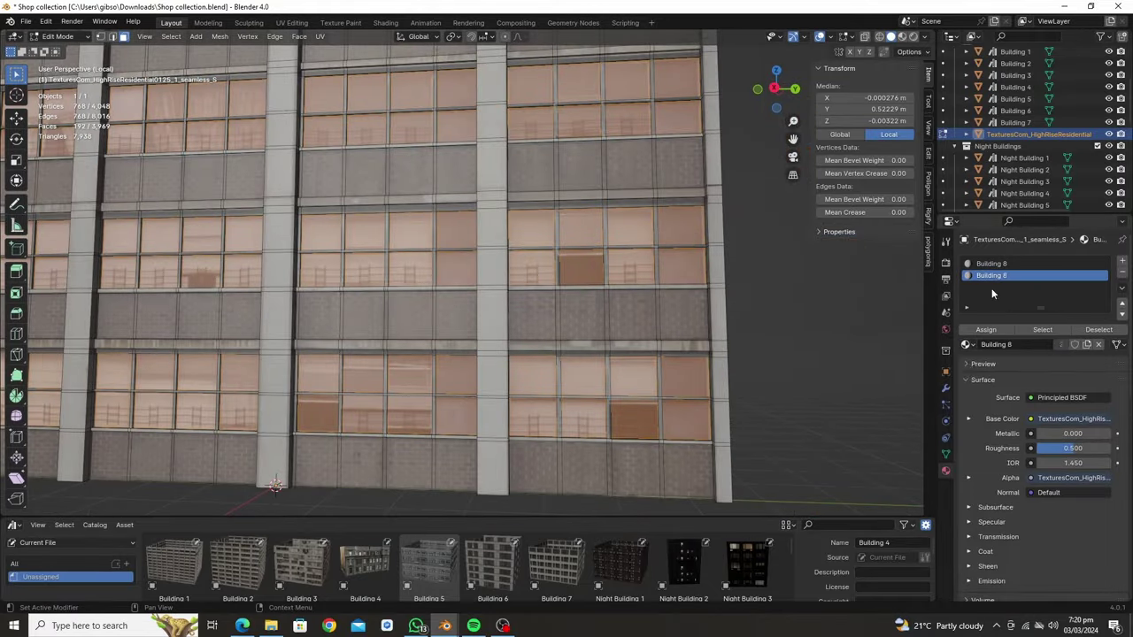
{"action": "key", "text": "Tab"}
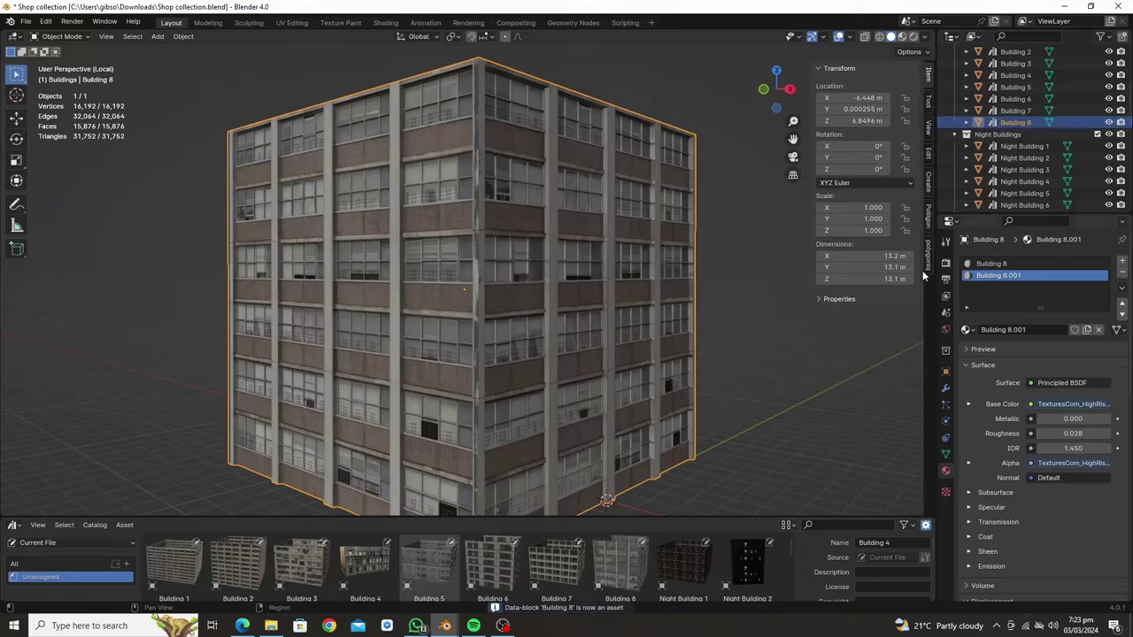
{"action": "middle_click_drag", "start_coordinate": [912, 271], "coordinate": [460, 291]}
- Import the TexturesCom_HighRiseResidential0141 facade image as a plane
{"action": "left_click", "coordinate": [482, 388]}
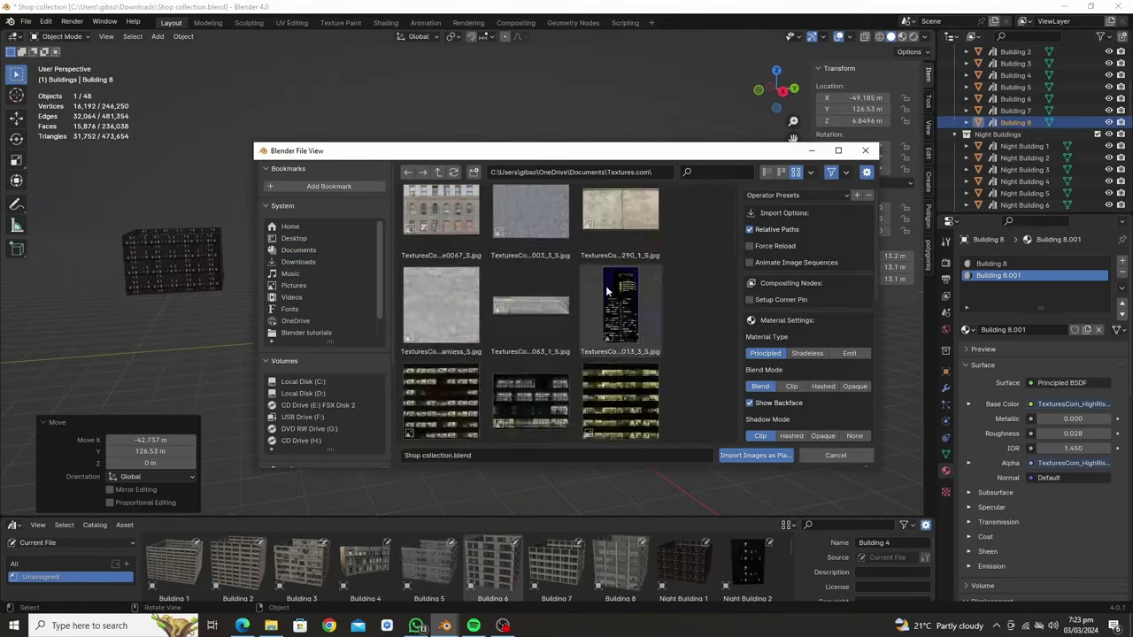
{"action": "scroll", "coordinate": [606, 291], "scroll_direction": "up", "scroll_amount": 5}
{"action": "scroll", "coordinate": [606, 290], "scroll_direction": "up", "scroll_amount": 5}
{"action": "scroll", "coordinate": [473, 390], "scroll_direction": "up", "scroll_amount": 3}
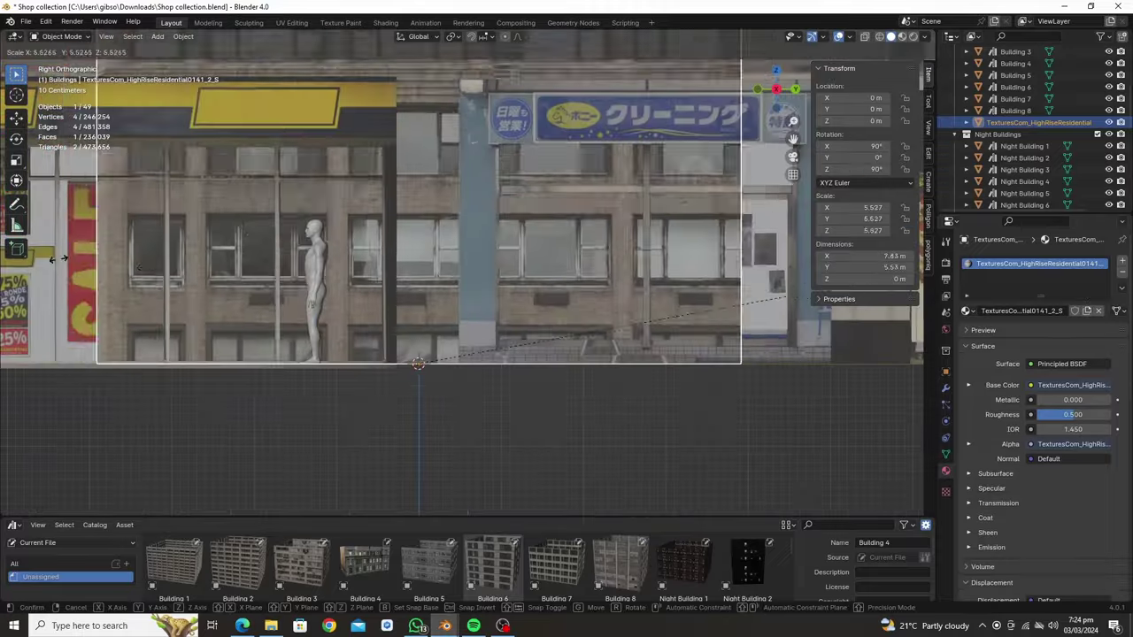
- Isolate the facade plane and add vertical loop cuts along the window edges
{"action": "key", "text": "KP_Divide"}
{"action": "key", "text": "Tab"}
{"action": "key", "text": "g"}
{"action": "key", "text": "z"}
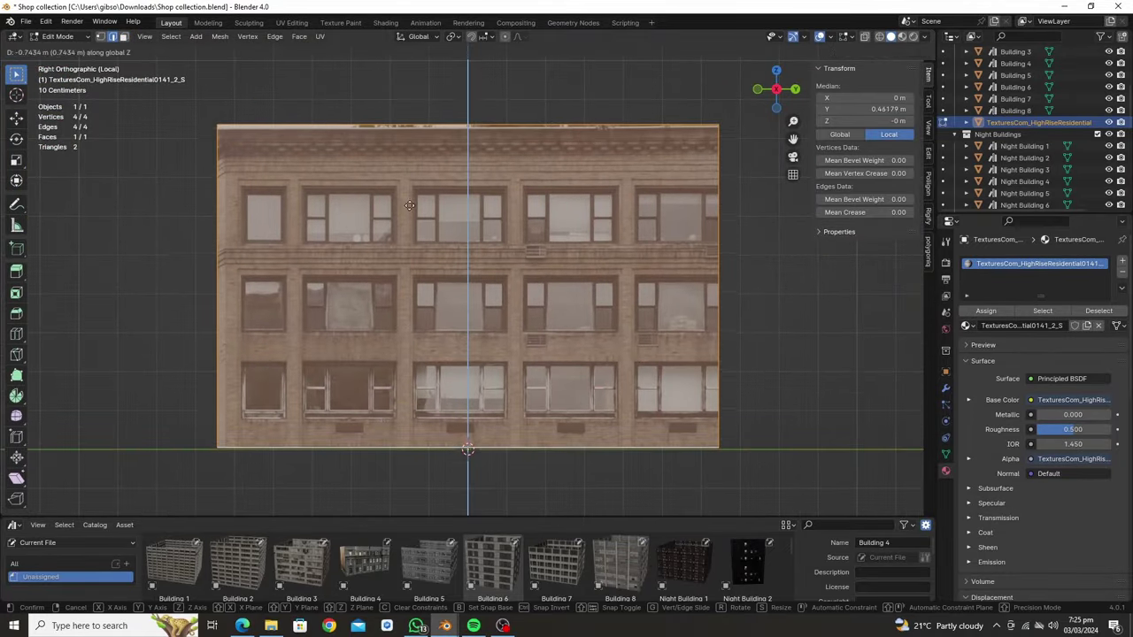
{"action": "key", "text": "ctrl+r"}
{"action": "left_click", "coordinate": [406, 92]}
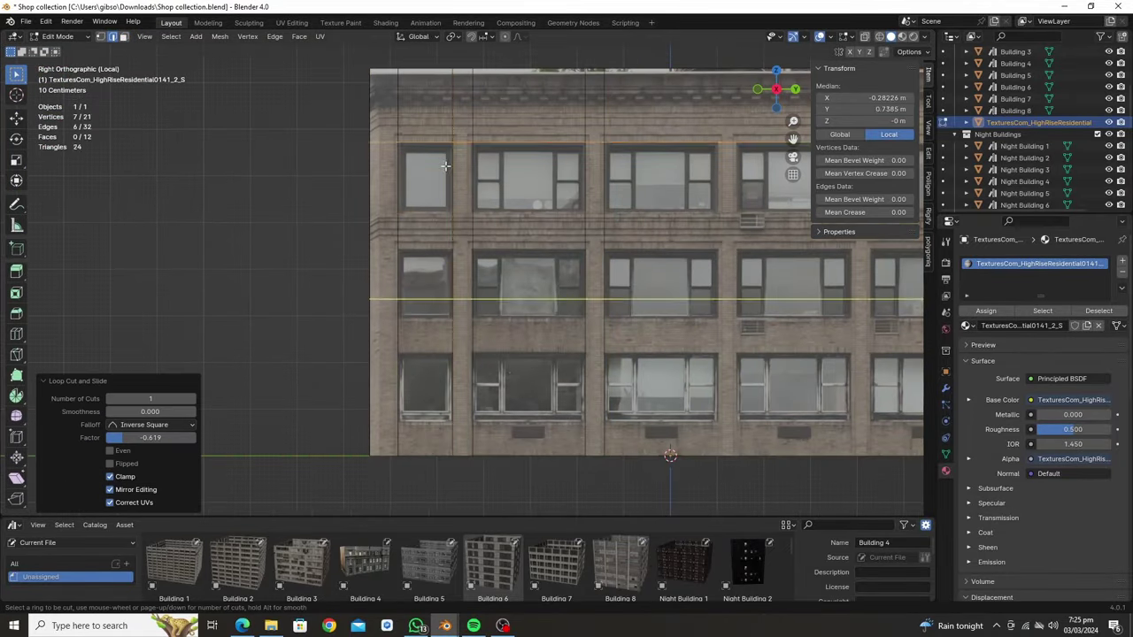
{"action": "middle_click_drag", "start_coordinate": [580, 391], "coordinate": [400, 325], "text": "shift"}
{"action": "key", "text": "ctrl+r"}
{"action": "left_click", "coordinate": [400, 326]}
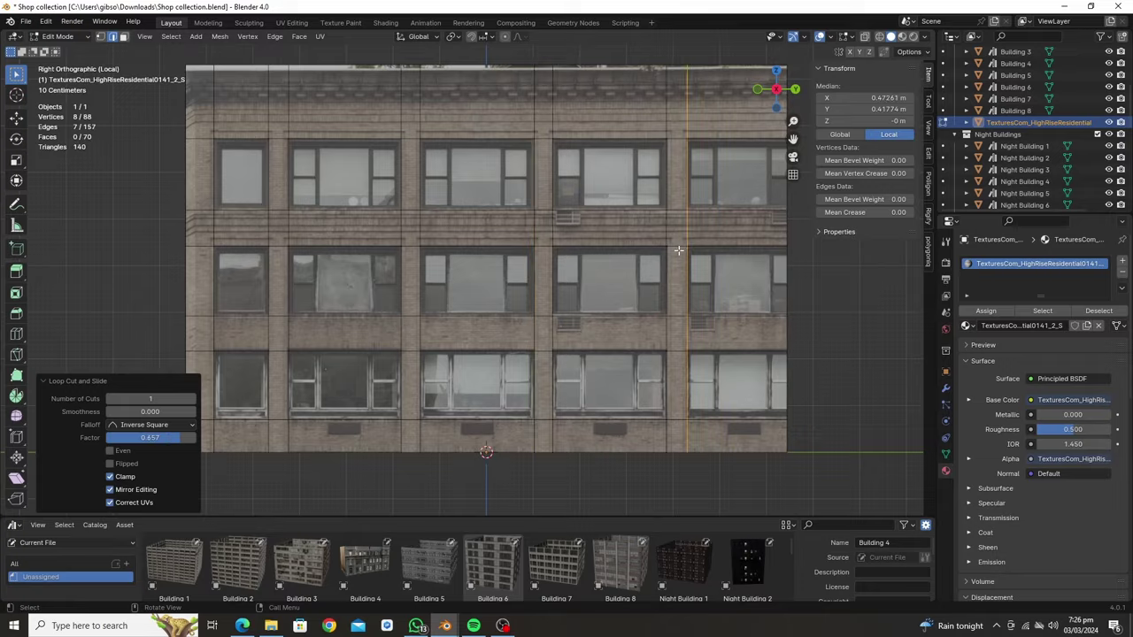
{"action": "scroll", "coordinate": [678, 250], "scroll_direction": "up", "scroll_amount": 3}
- Add further sliding loop cuts along the remaining window edges
{"action": "key", "text": "ctrl+r"}
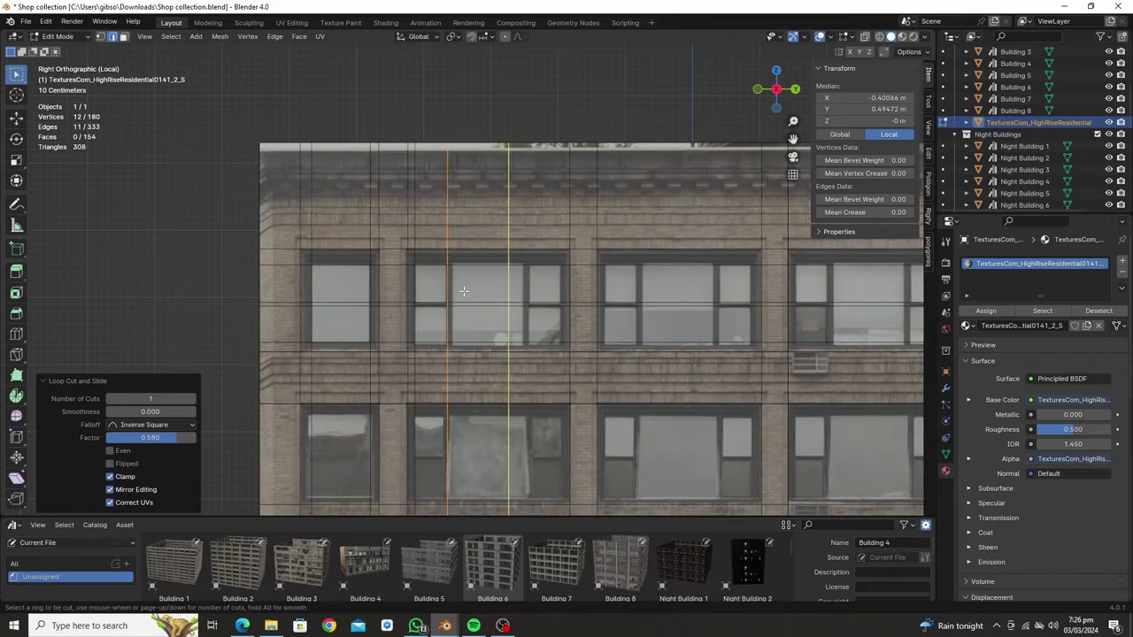
{"action": "scroll", "coordinate": [699, 304], "scroll_direction": "up", "scroll_amount": 2}
{"action": "key", "text": "ctrl+r"}
{"action": "left_click", "coordinate": [518, 283]}
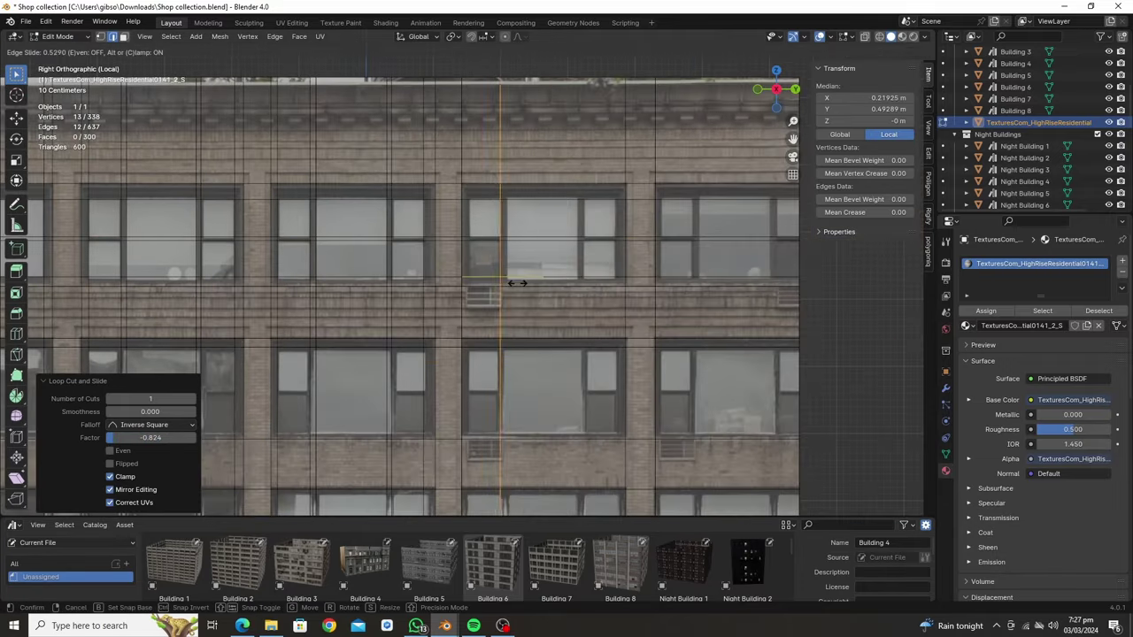
{"action": "left_click", "coordinate": [666, 234]}
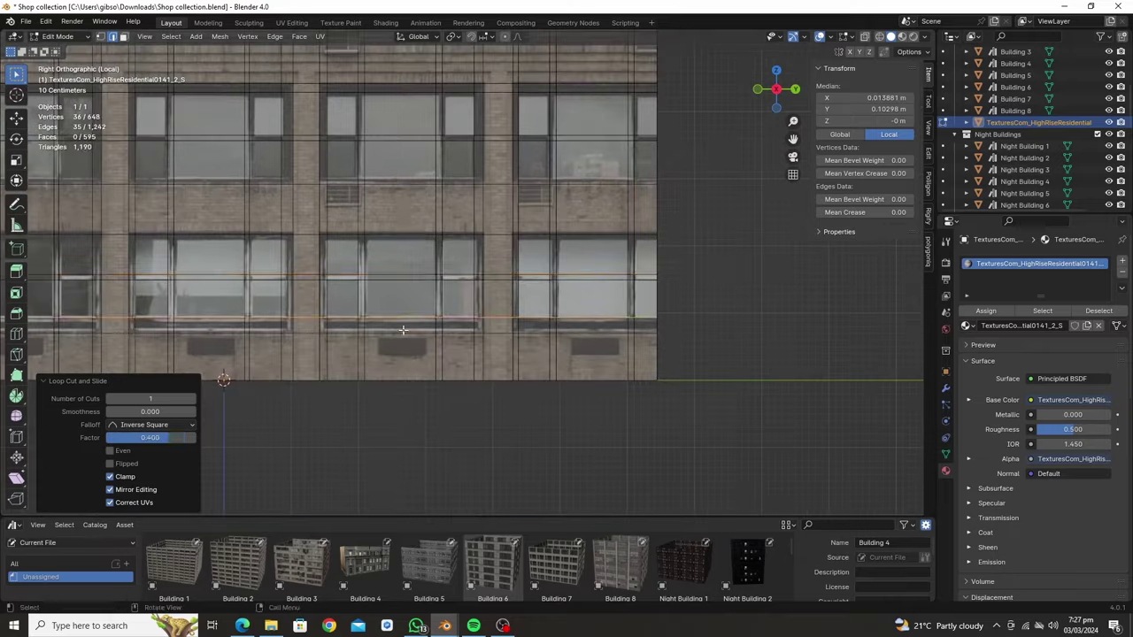
{"action": "scroll", "coordinate": [646, 91], "scroll_direction": "down", "scroll_amount": 5}
- Select the whole facade geometry and centre it at the world origin
{"action": "left_click_drag", "start_coordinate": [645, 91], "coordinate": [456, 421]}
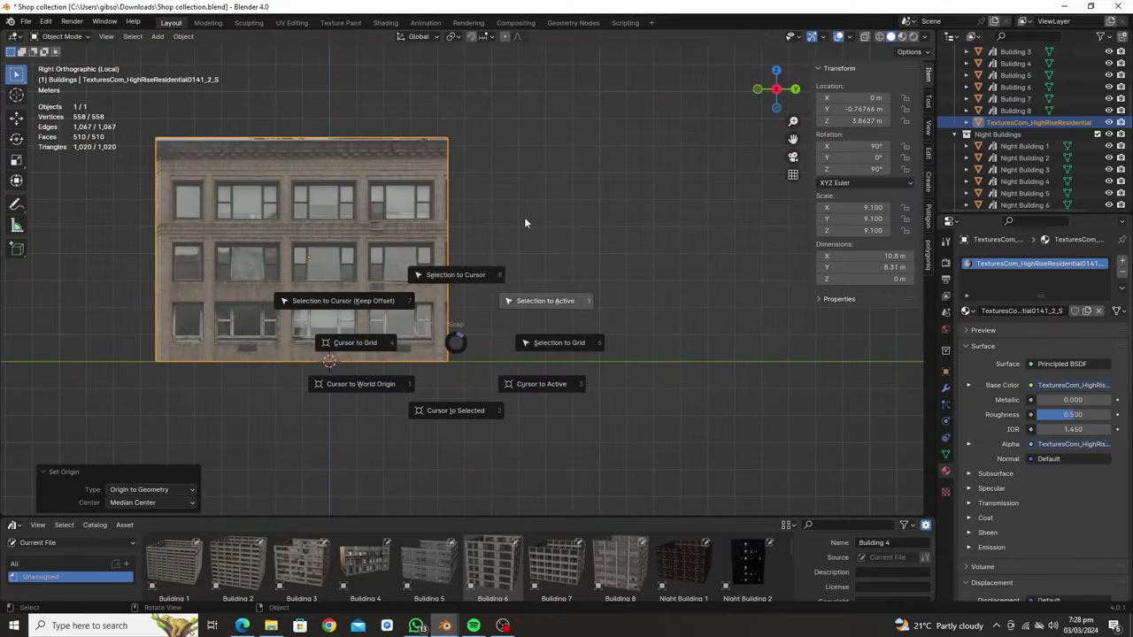
{"action": "left_click", "coordinate": [525, 223]}
{"action": "scroll", "coordinate": [525, 223], "scroll_direction": "up", "scroll_amount": 2}
{"action": "scroll", "coordinate": [513, 230], "scroll_direction": "up", "scroll_amount": 4}
{"action": "scroll", "coordinate": [483, 240], "scroll_direction": "up", "scroll_amount": 2}
{"action": "scroll", "coordinate": [532, 224], "scroll_direction": "down", "scroll_amount": 5}
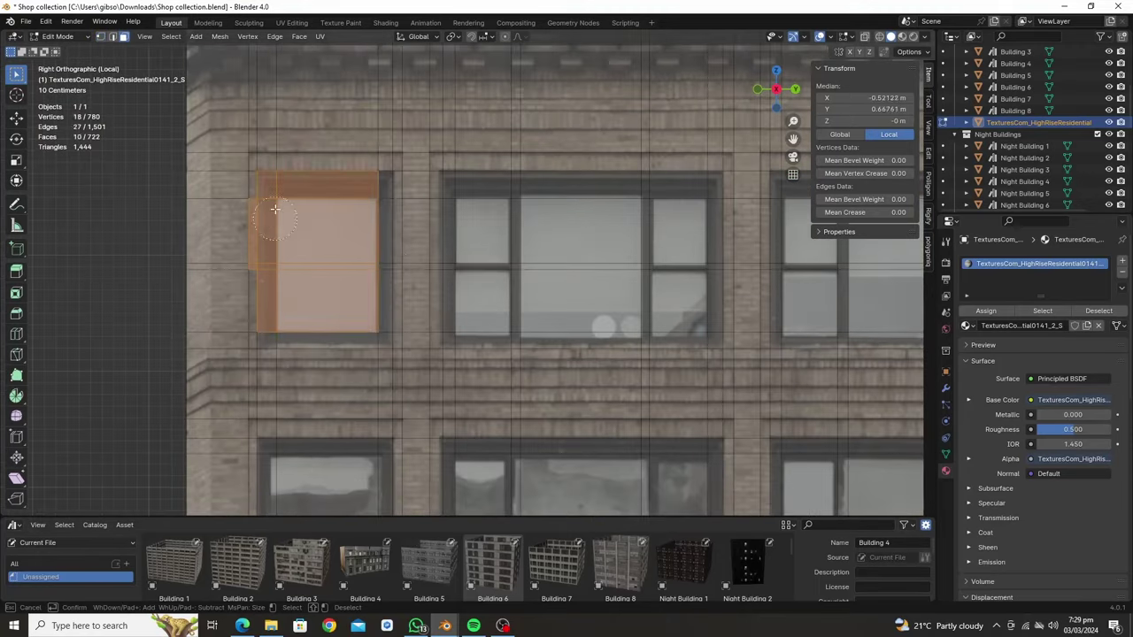
- Box- and circle-select the faces of the window panes
{"action": "left_click_drag", "start_coordinate": [275, 209], "coordinate": [523, 280]}
{"action": "left_click_drag", "start_coordinate": [577, 317], "coordinate": [352, 183]}
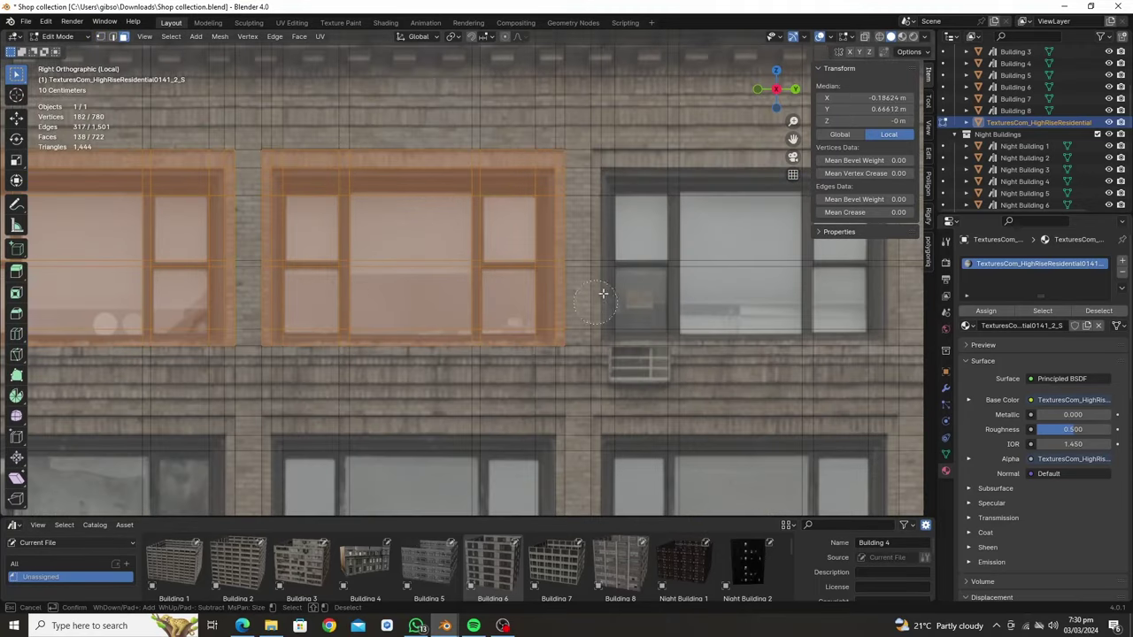
{"action": "scroll", "coordinate": [678, 171], "scroll_direction": "down", "scroll_amount": 4}
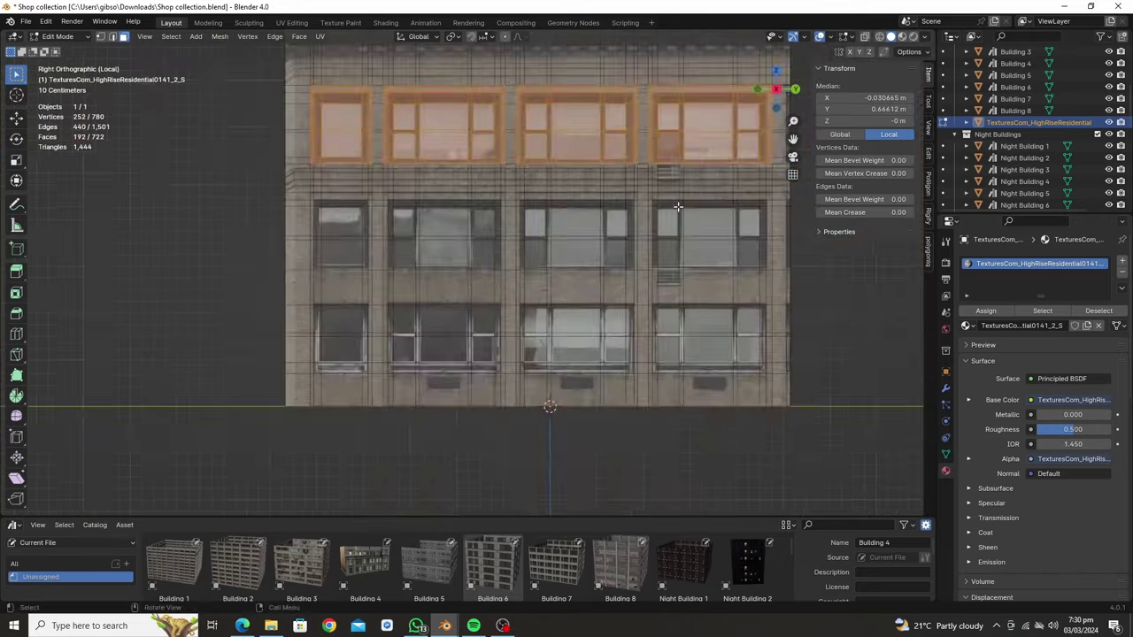
{"action": "scroll", "coordinate": [435, 140], "scroll_direction": "up", "scroll_amount": 5}
{"action": "key", "text": "c"}
{"action": "left_click_drag", "start_coordinate": [416, 266], "coordinate": [435, 140]}
{"action": "middle_click_drag", "start_coordinate": [485, 250], "coordinate": [372, 265], "text": "shift"}
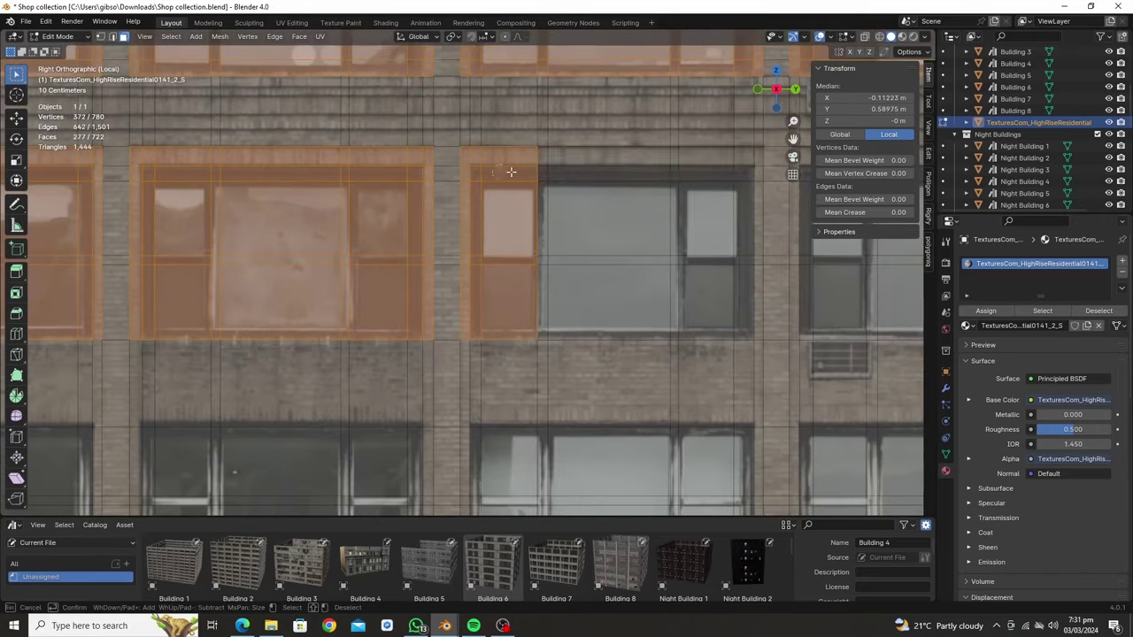
{"action": "left_click_drag", "start_coordinate": [371, 266], "coordinate": [620, 248]}
{"action": "middle_click_drag", "start_coordinate": [361, 244], "coordinate": [372, 106], "text": "shift"}
{"action": "left_click_drag", "start_coordinate": [337, 266], "coordinate": [620, 265]}
{"action": "middle_click_drag", "start_coordinate": [619, 266], "coordinate": [177, 265], "text": "shift"}
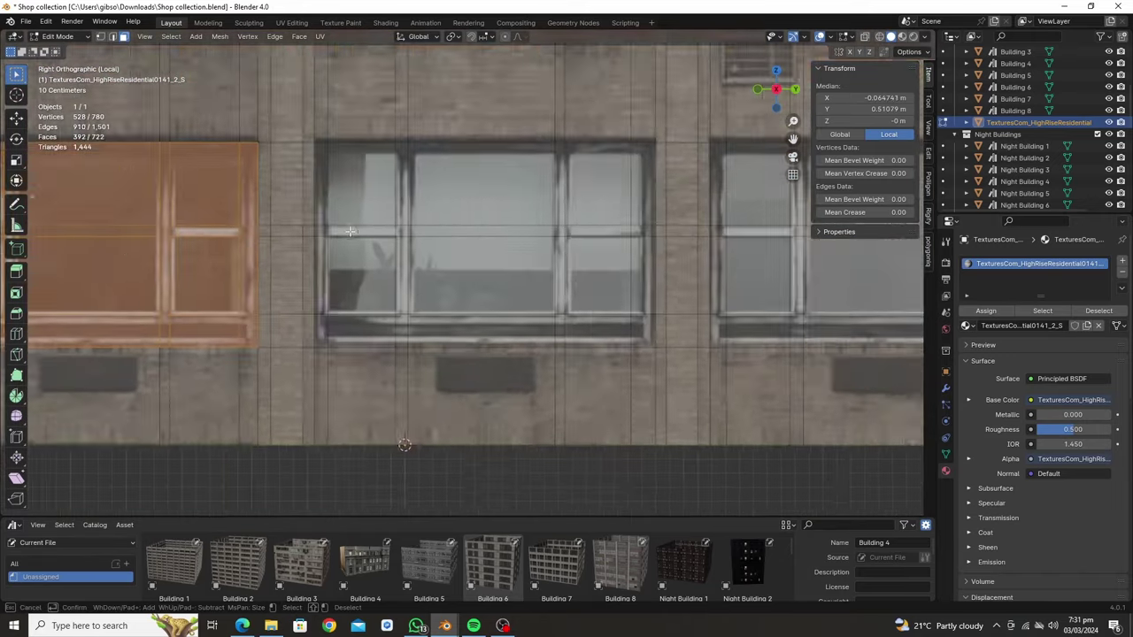
- Extrude the selected window faces and check their depth side-on
{"action": "key", "text": "e"}
{"action": "left_click", "coordinate": [354, 266]}
{"action": "scroll", "coordinate": [354, 265], "scroll_direction": "down", "scroll_amount": 4}
{"action": "middle_click_drag", "start_coordinate": [354, 266], "coordinate": [414, 414]}
{"action": "key", "text": "KP_3"}
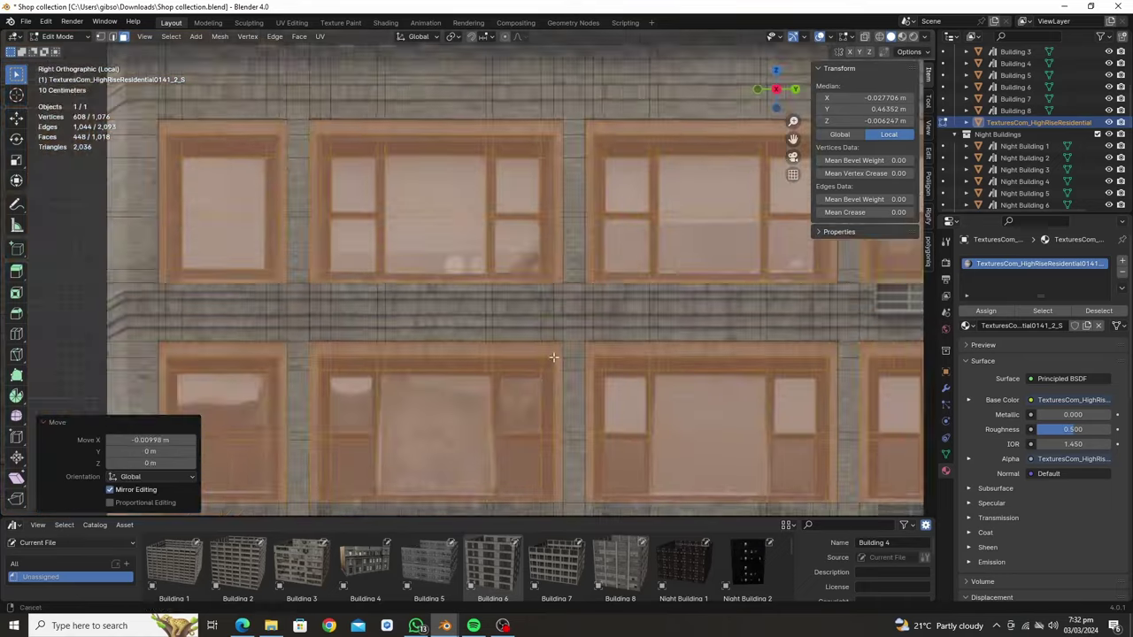
{"action": "scroll", "coordinate": [413, 415], "scroll_direction": "up", "scroll_amount": 4}
- Slide sill and vertical edges onto the first windows' frames
{"action": "left_click", "coordinate": [352, 318]}
{"action": "key", "text": "g"}
{"action": "key", "text": "g"}
{"action": "left_click", "coordinate": [502, 197]}
{"action": "middle_click_drag", "start_coordinate": [676, 310], "coordinate": [243, 220], "text": "shift"}
{"action": "left_click", "coordinate": [243, 234]}
{"action": "key", "text": "g"}
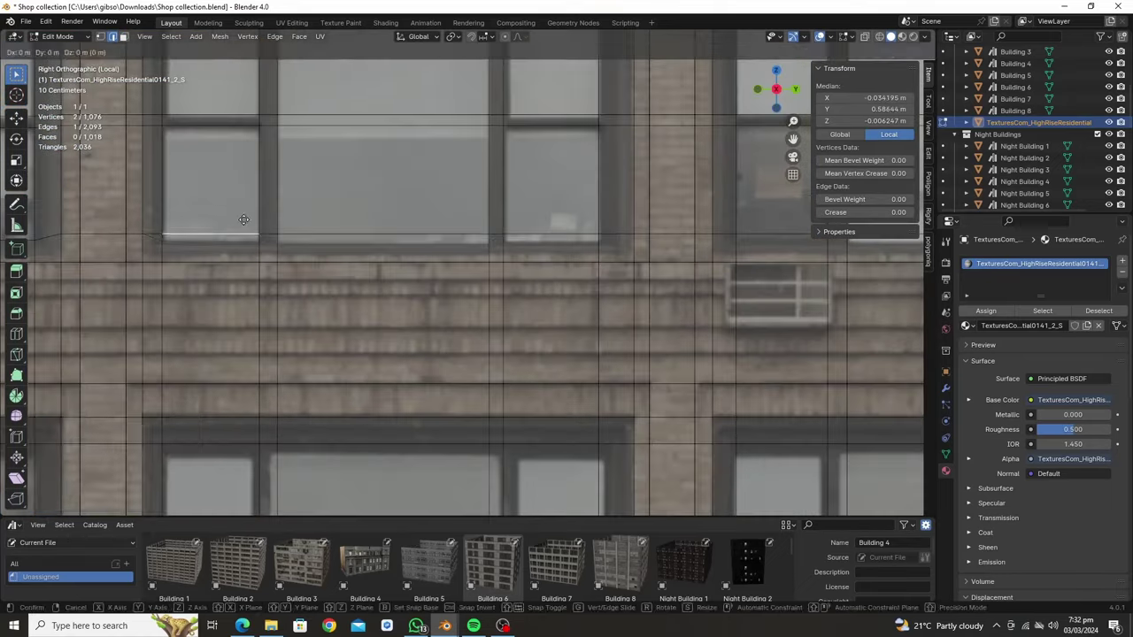
{"action": "left_click", "coordinate": [532, 116]}
{"action": "middle_click_drag", "start_coordinate": [532, 115], "coordinate": [606, 374], "text": "shift"}
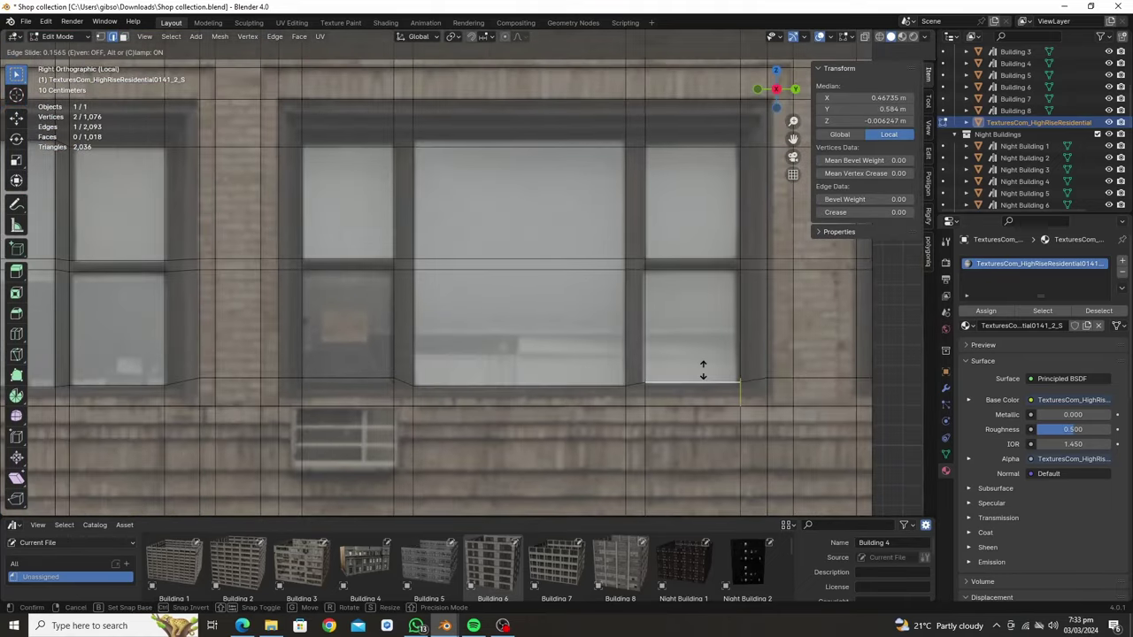
{"action": "left_click", "coordinate": [702, 370]}
{"action": "middle_click_drag", "start_coordinate": [703, 370], "coordinate": [567, 265], "text": "shift"}
{"action": "left_click", "coordinate": [565, 407]}
- Slide more vertical and horizontal edges onto the neighbouring window frames
{"action": "key", "text": "g"}
{"action": "key", "text": "g"}
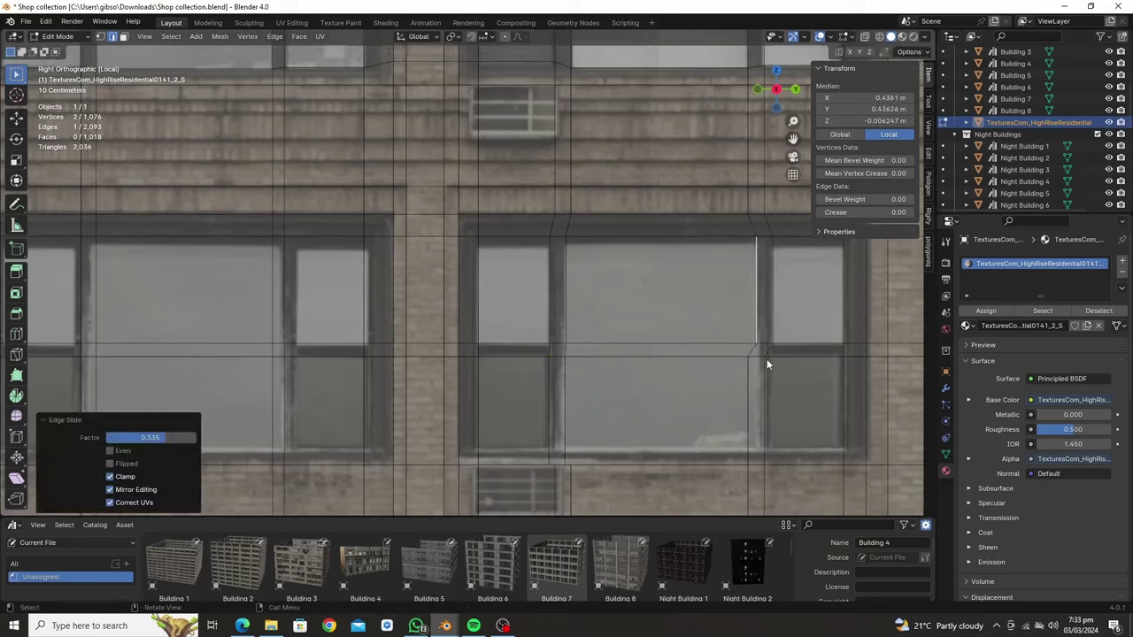
{"action": "middle_click_drag", "start_coordinate": [811, 372], "coordinate": [656, 350], "text": "shift"}
{"action": "left_click", "coordinate": [431, 262]}
{"action": "key", "text": "g"}
{"action": "key", "text": "g"}
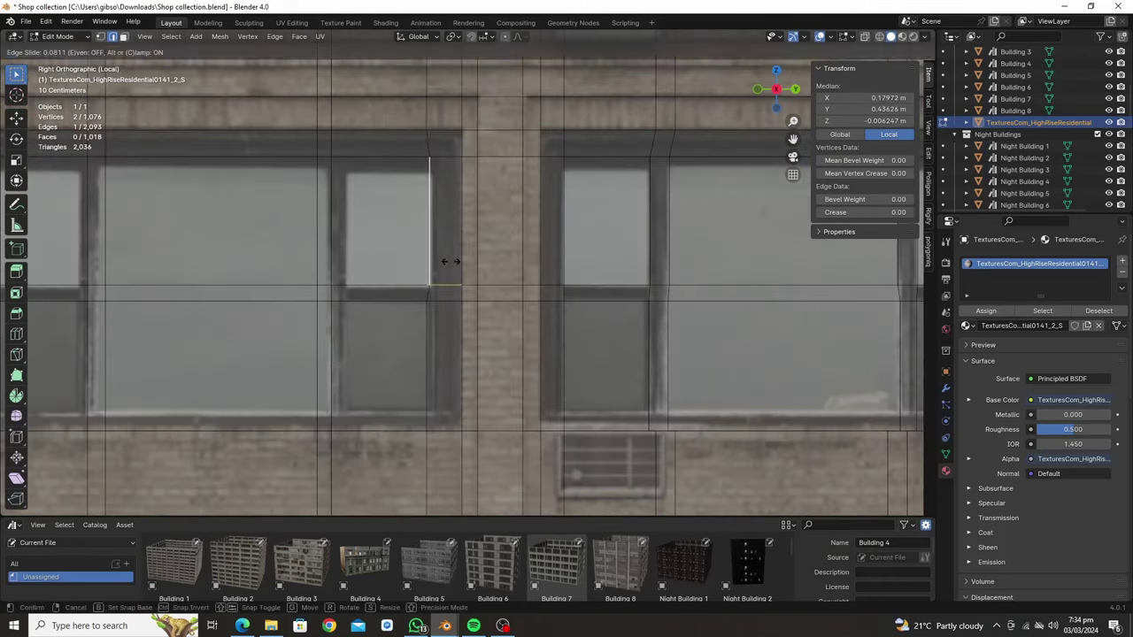
{"action": "middle_click_drag", "start_coordinate": [317, 268], "coordinate": [458, 299], "text": "shift"}
{"action": "left_click", "coordinate": [233, 189]}
{"action": "key", "text": "g"}
{"action": "key", "text": "g"}
{"action": "left_click", "coordinate": [249, 356]}
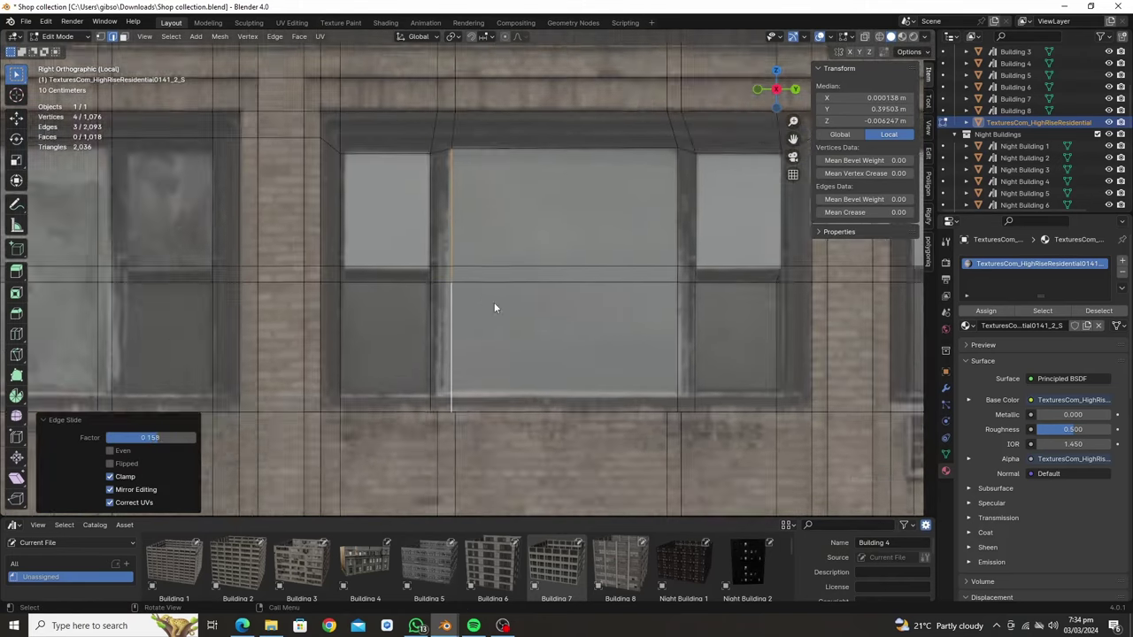
{"action": "middle_click_drag", "start_coordinate": [249, 356], "coordinate": [383, 235], "text": "shift"}
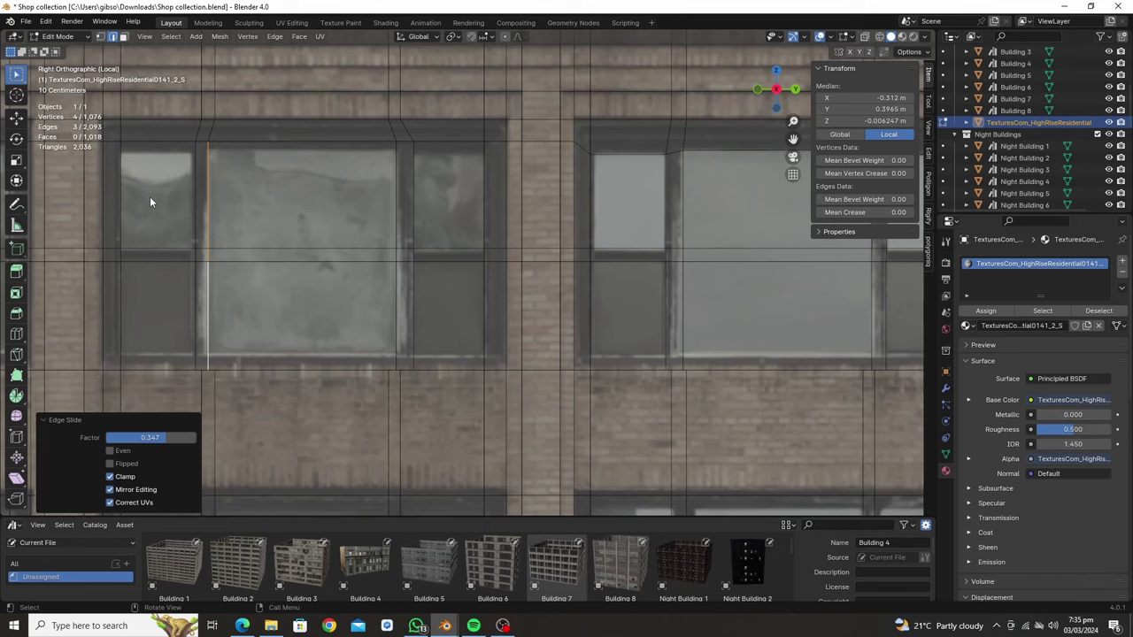
{"action": "middle_click_drag", "start_coordinate": [150, 197], "coordinate": [265, 199], "text": "shift"}
{"action": "left_click", "coordinate": [296, 203]}
{"action": "key", "text": "g"}
{"action": "key", "text": "g"}
{"action": "left_click", "coordinate": [353, 335]}
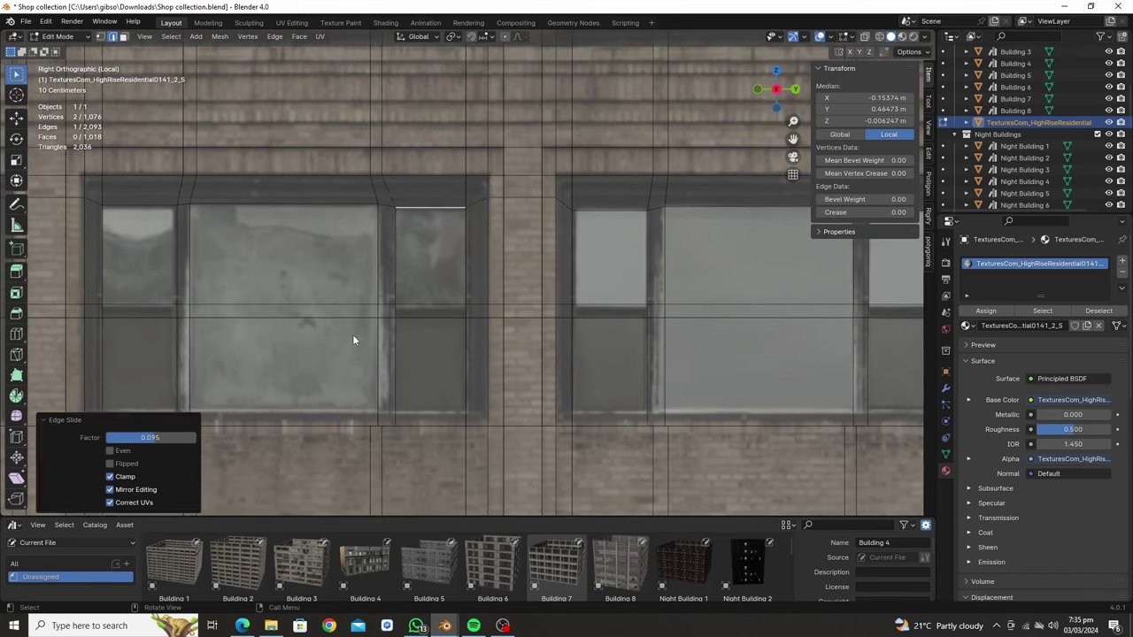
- Slide edge paths into line with the window mullions
{"action": "middle_click_drag", "start_coordinate": [352, 335], "coordinate": [564, 275], "text": "shift"}
{"action": "scroll", "coordinate": [564, 274], "scroll_direction": "up", "scroll_amount": 3}
{"action": "left_click", "coordinate": [370, 186], "text": "ctrl"}
{"action": "key", "text": "g"}
{"action": "key", "text": "g"}
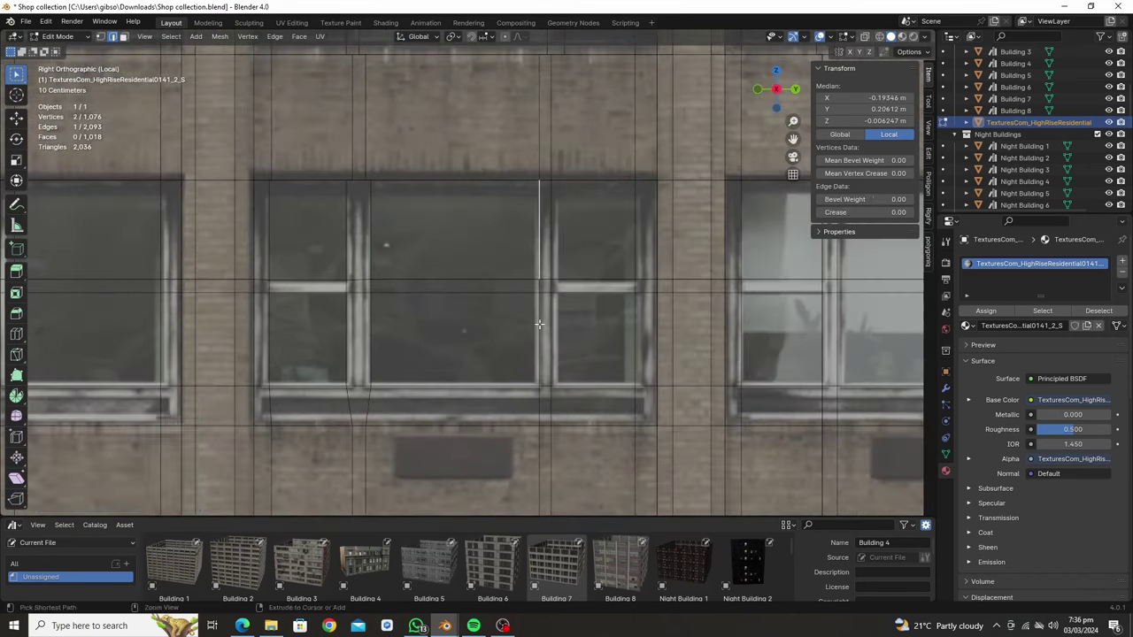
{"action": "key", "text": "g"}
{"action": "key", "text": "g"}
{"action": "left_click", "coordinate": [695, 284]}
{"action": "middle_click_drag", "start_coordinate": [696, 284], "coordinate": [425, 244], "text": "shift"}
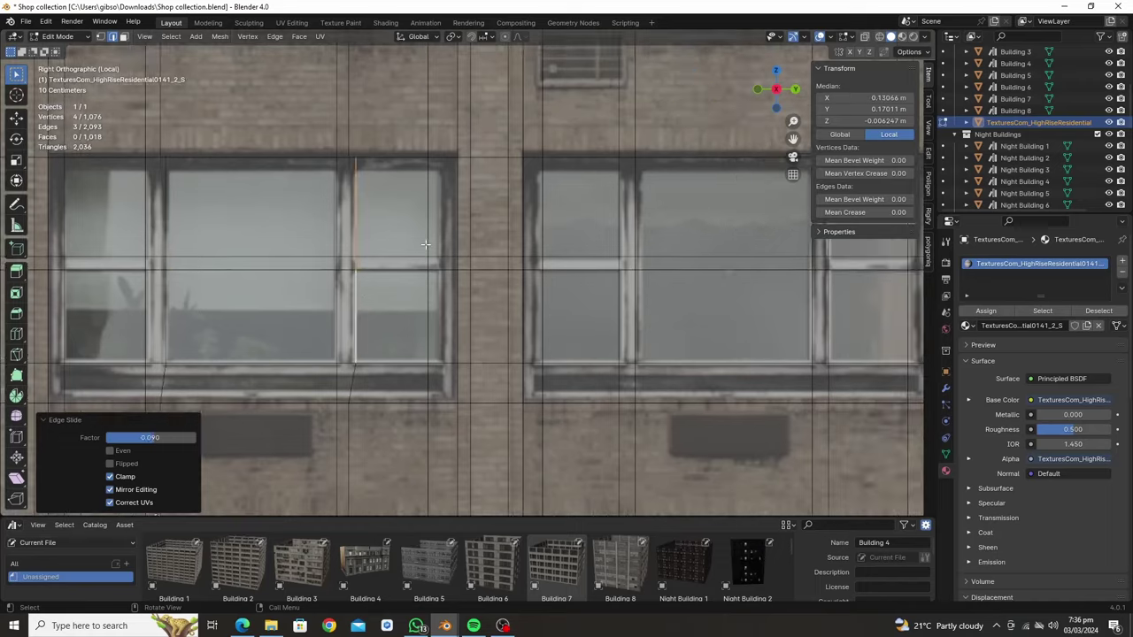
{"action": "left_click", "coordinate": [641, 290]}
{"action": "middle_click_drag", "start_coordinate": [641, 291], "coordinate": [265, 221], "text": "shift"}
- Add another loop cut and slide the lower windows' edges onto their frames
{"action": "key", "text": "ctrl+r"}
{"action": "left_click", "coordinate": [215, 194]}
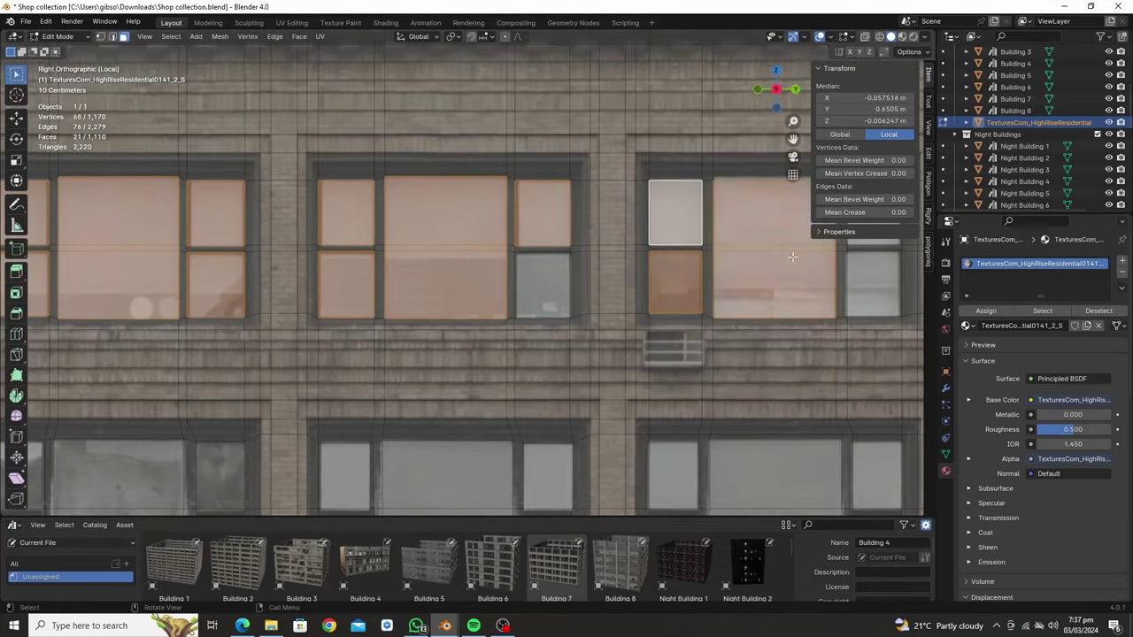
{"action": "middle_click_drag", "start_coordinate": [720, 288], "coordinate": [360, 303], "text": "shift"}
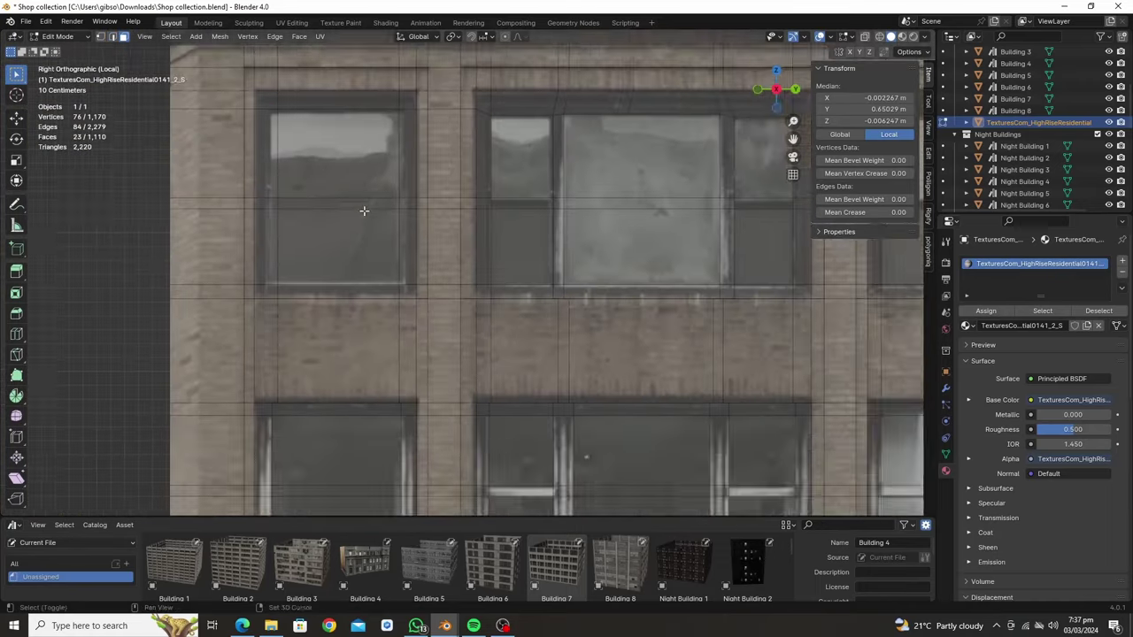
{"action": "left_click", "coordinate": [359, 303]}
{"action": "key", "text": "g"}
{"action": "key", "text": "g"}
{"action": "left_click", "coordinate": [674, 321]}
{"action": "middle_click_drag", "start_coordinate": [674, 320], "coordinate": [442, 292], "text": "shift"}
{"action": "left_click", "coordinate": [442, 292]}
{"action": "key", "text": "g"}
{"action": "key", "text": "g"}
{"action": "left_click", "coordinate": [76, 315]}
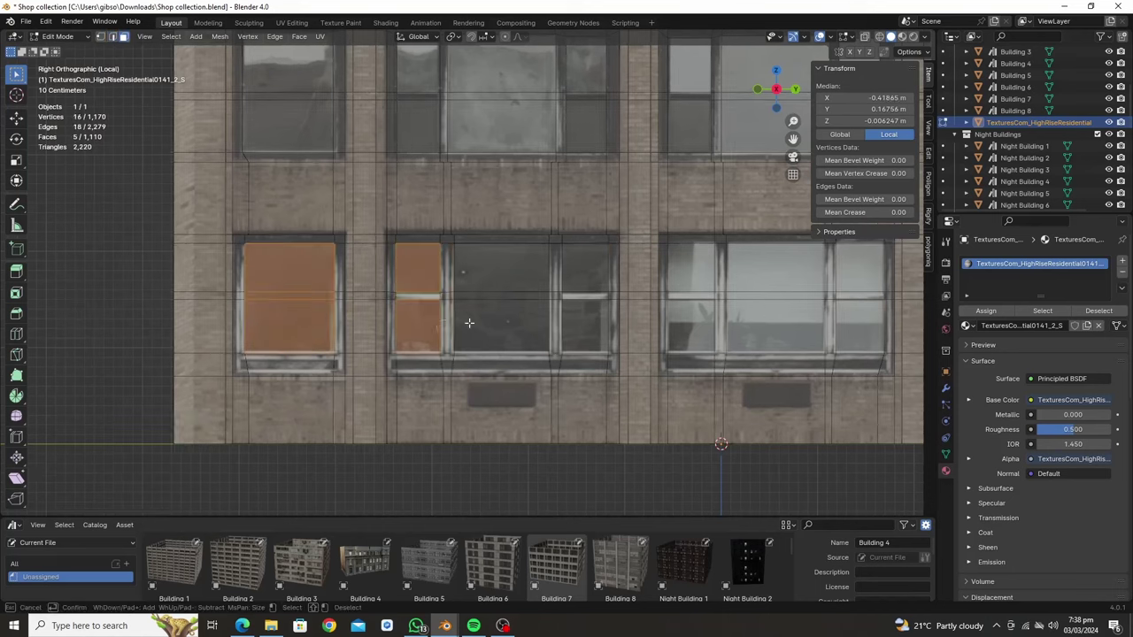
- Brush-select the remaining window panes and drag out their extrusion distance
{"action": "middle_click_drag", "start_coordinate": [585, 77], "coordinate": [372, 265], "text": "shift"}
{"action": "left_click_drag", "start_coordinate": [371, 266], "coordinate": [689, 440]}
{"action": "right_click", "coordinate": [690, 440]}
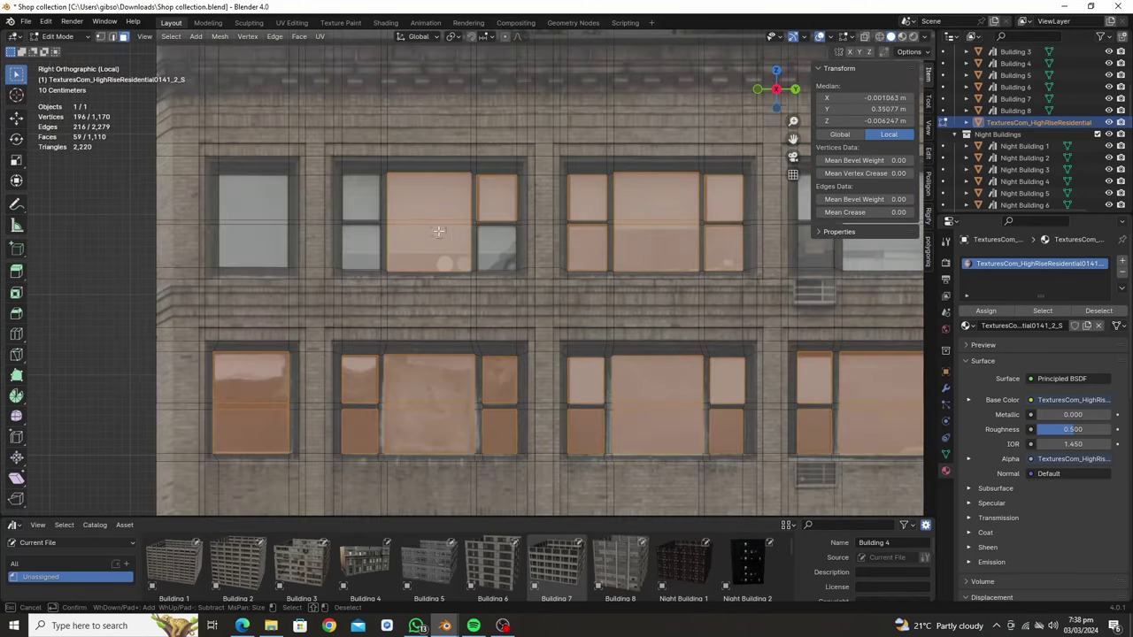
{"action": "left_click_drag", "start_coordinate": [438, 231], "coordinate": [254, 221]}
{"action": "right_click", "coordinate": [254, 222]}
{"action": "middle_click_drag", "start_coordinate": [254, 221], "coordinate": [459, 311]}
- Confirm the window extrusion and inspect the facade side-on before re-entering Edit Mode
{"action": "key", "text": "e"}
{"action": "left_click", "coordinate": [457, 310]}
{"action": "key", "text": "Tab"}
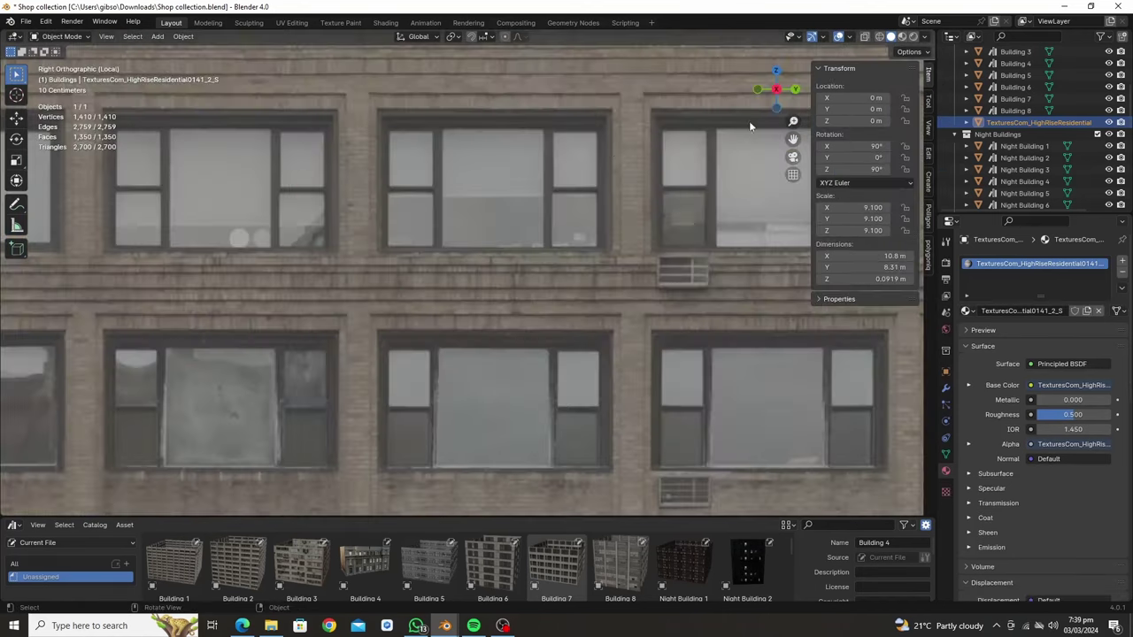
{"action": "middle_click_drag", "start_coordinate": [625, 310], "coordinate": [523, 267]}
{"action": "key", "text": "KP_3"}
{"action": "key", "text": "Tab"}
{"action": "middle_click_drag", "start_coordinate": [587, 233], "coordinate": [586, 187]}
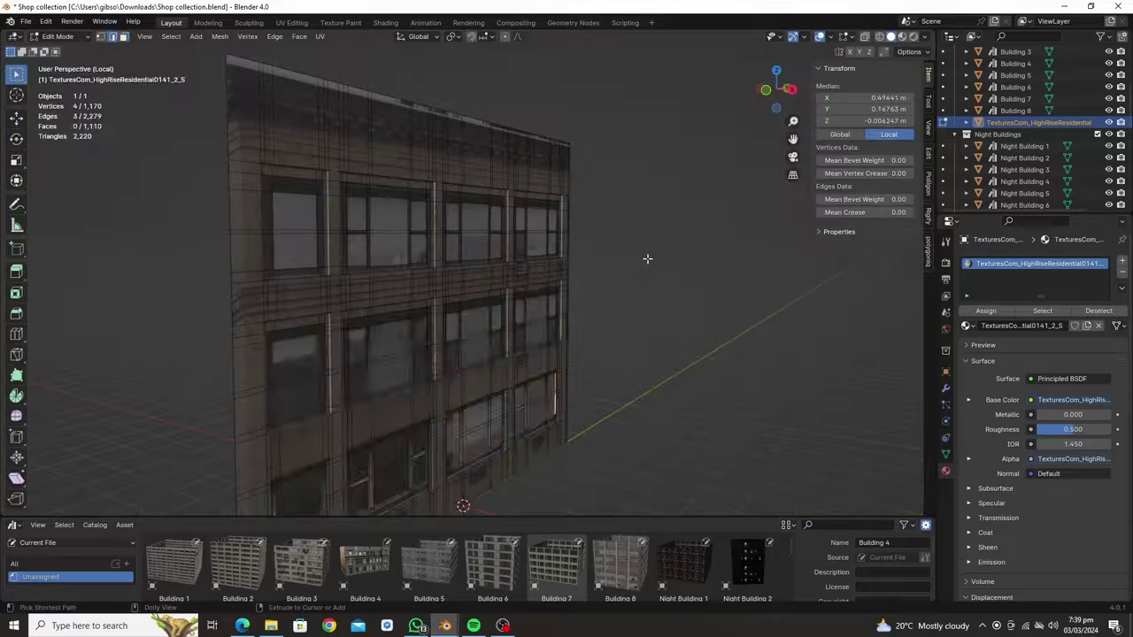
{"action": "key", "text": "KP_3"}
- Circle-select the upper and lower rows of window panes
{"action": "key", "text": "c"}
{"action": "left_click_drag", "start_coordinate": [758, 175], "coordinate": [620, 230]}
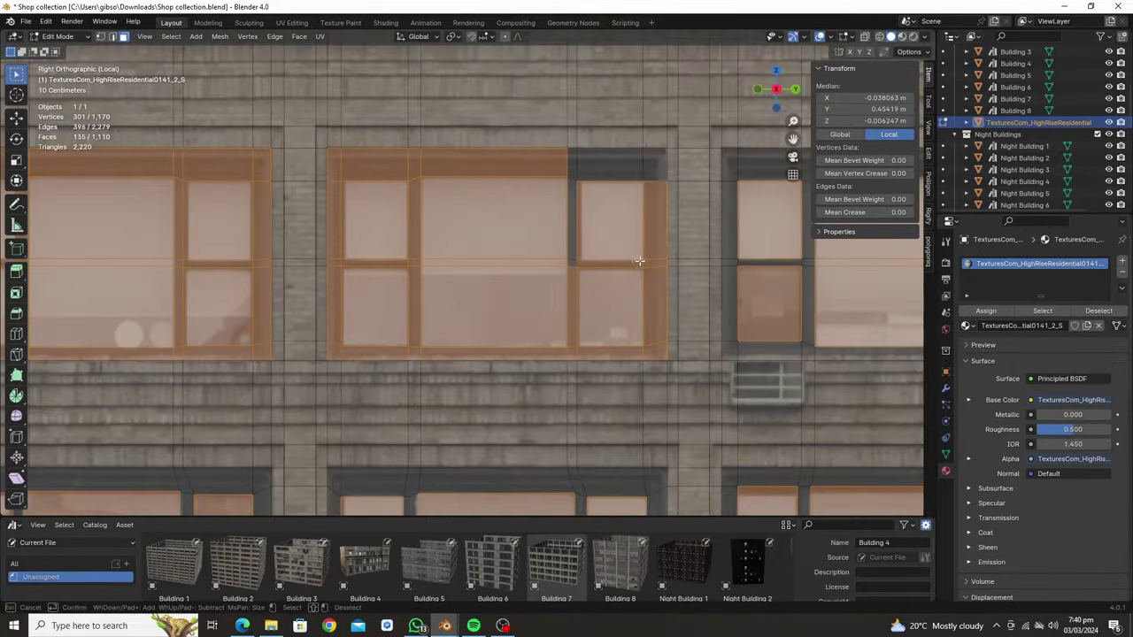
{"action": "middle_click_drag", "start_coordinate": [620, 230], "coordinate": [531, 266], "text": "shift"}
{"action": "left_click_drag", "start_coordinate": [531, 266], "coordinate": [620, 248]}
{"action": "middle_click_drag", "start_coordinate": [620, 247], "coordinate": [649, 267], "text": "ctrl"}
{"action": "left_click_drag", "start_coordinate": [602, 265], "coordinate": [649, 267]}
{"action": "mouse_move", "coordinate": [649, 267]}
{"action": "middle_mouse_down", "text": "shift"}
{"action": "mouse_move", "coordinate": [685, 256]}
{"action": "mouse_move", "coordinate": [620, 248]}
{"action": "middle_mouse_up", "text": "shift"}
{"action": "mouse_move", "coordinate": [549, 212]}
{"action": "left_mouse_down"}
{"action": "mouse_move", "coordinate": [602, 245]}
{"action": "mouse_move", "coordinate": [460, 265]}
{"action": "left_mouse_up"}
- Add the right window's panes to the selection and move them along Z
{"action": "scroll", "coordinate": [365, 311], "scroll_direction": "up", "scroll_amount": 2}
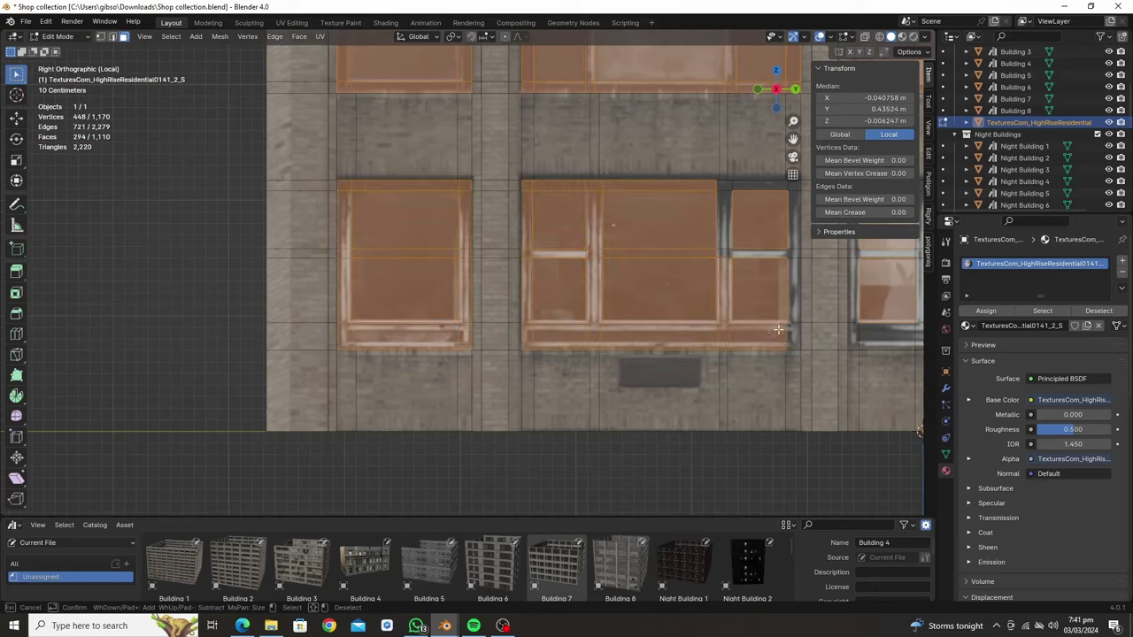
{"action": "left_click_drag", "start_coordinate": [778, 329], "coordinate": [778, 204]}
{"action": "middle_click_drag", "start_coordinate": [778, 329], "coordinate": [311, 341], "text": "shift"}
{"action": "left_click_drag", "start_coordinate": [636, 208], "coordinate": [576, 265]}
{"action": "mouse_move", "coordinate": [576, 265]}
{"action": "middle_mouse_down"}
{"action": "mouse_move", "coordinate": [500, 349]}
{"action": "mouse_move", "coordinate": [536, 312]}
{"action": "middle_mouse_up"}
{"action": "key", "text": "g"}
{"action": "key", "text": "z"}
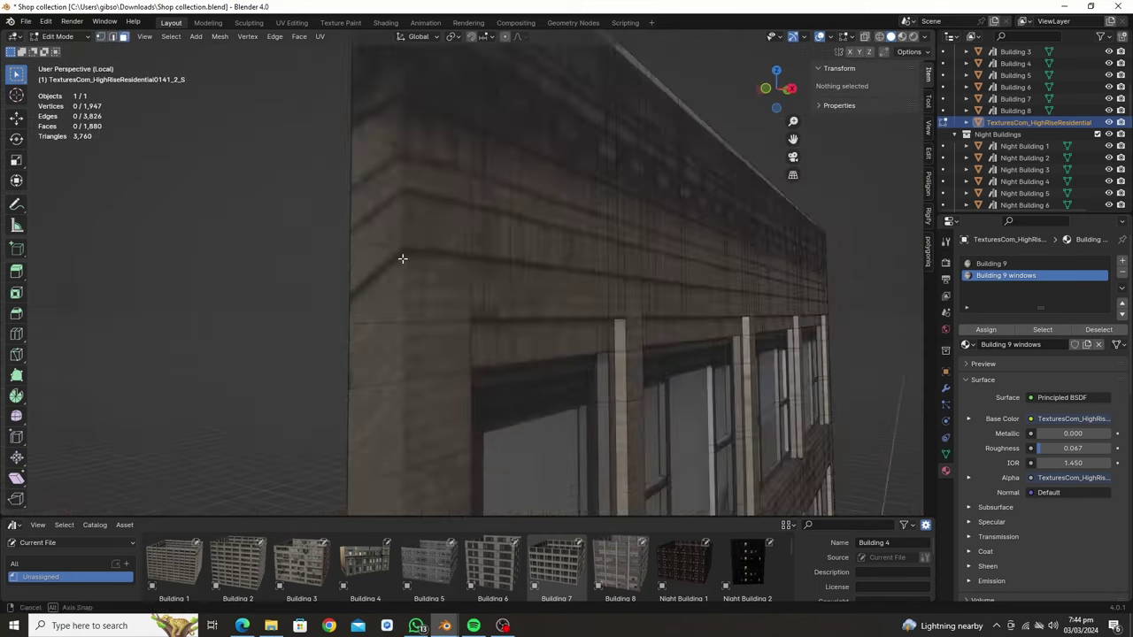
- Finish the extruded top ledge strip and view it from the right side
{"action": "left_click", "coordinate": [457, 272], "text": "ctrl"}
{"action": "middle_click_drag", "start_coordinate": [458, 273], "coordinate": [400, 282]}
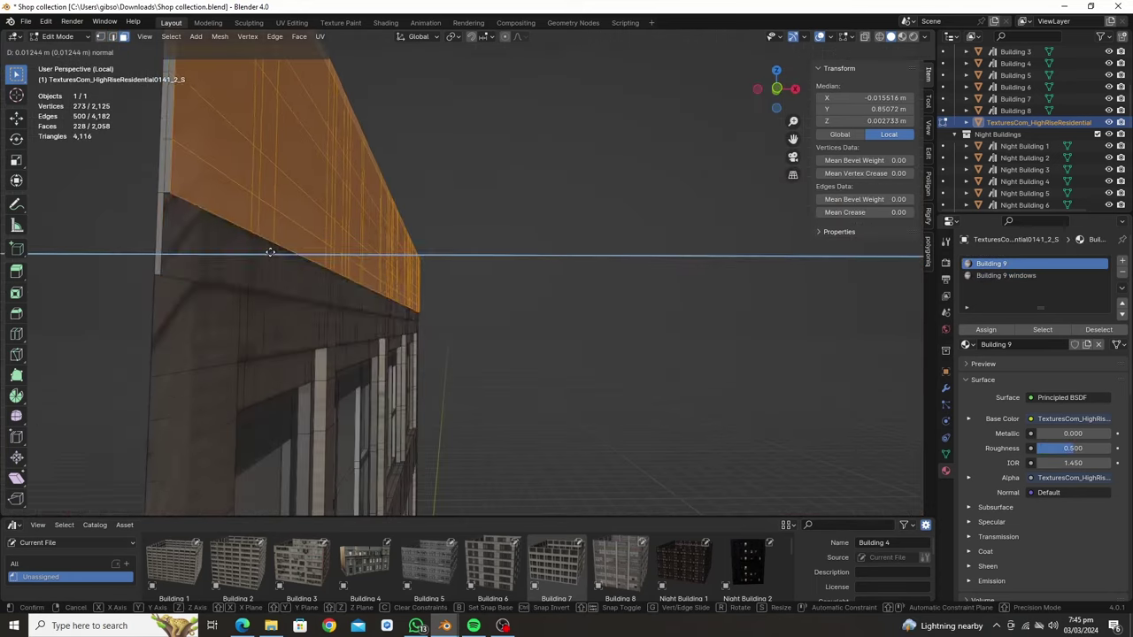
{"action": "left_click", "coordinate": [270, 253]}
{"action": "mouse_move", "coordinate": [270, 252]}
{"action": "middle_mouse_down"}
{"action": "mouse_move", "coordinate": [448, 273]}
{"action": "mouse_move", "coordinate": [630, 157]}
{"action": "middle_mouse_up"}
{"action": "key", "text": "KP_3"}
{"action": "scroll", "coordinate": [352, 202], "scroll_direction": "up", "scroll_amount": 5}
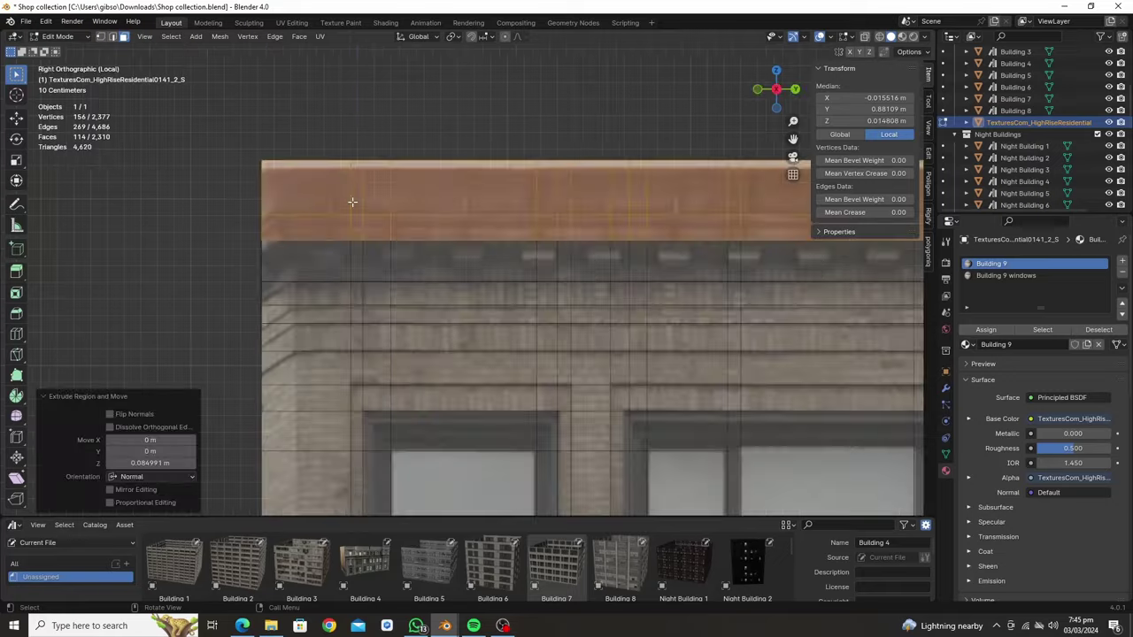
{"action": "middle_click_drag", "start_coordinate": [352, 201], "coordinate": [539, 296]}
- Preview the facade in rendered shading, then return to solid shading
{"action": "key", "text": "c"}
{"action": "middle_click_drag", "start_coordinate": [505, 218], "coordinate": [569, 196]}
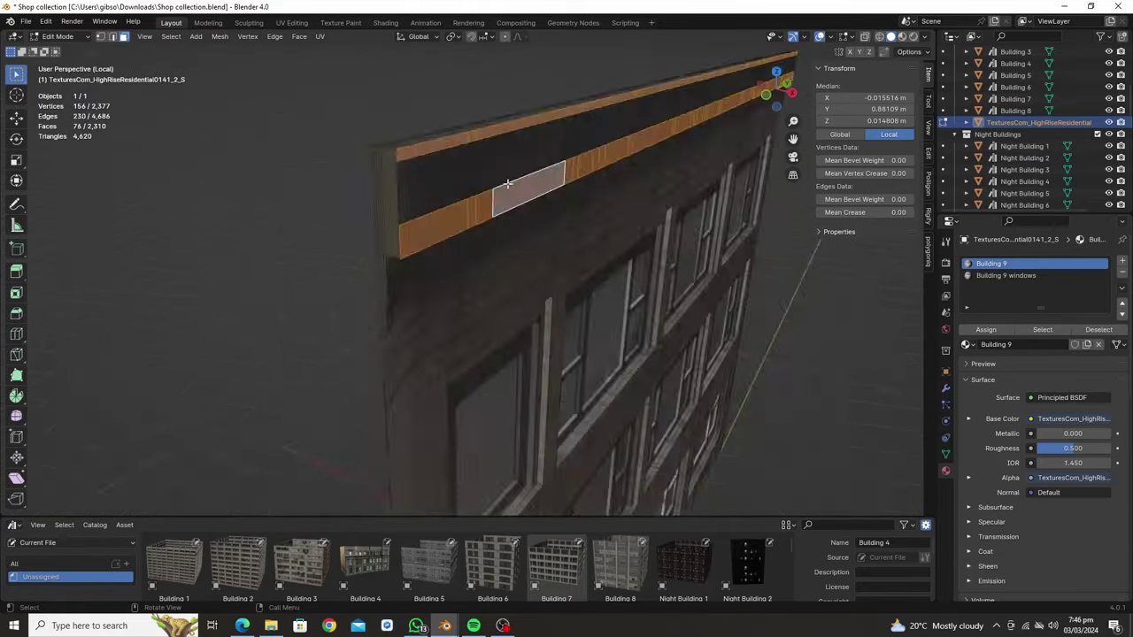
{"action": "key", "text": "Tab"}
{"action": "key", "text": "KP_3"}
{"action": "scroll", "coordinate": [570, 190], "scroll_direction": "up", "scroll_amount": 5}
{"action": "left_click", "coordinate": [879, 39]}
- Add a loop cut through the wall-mounted unit and shift it along the facade
{"action": "key", "text": "Tab"}
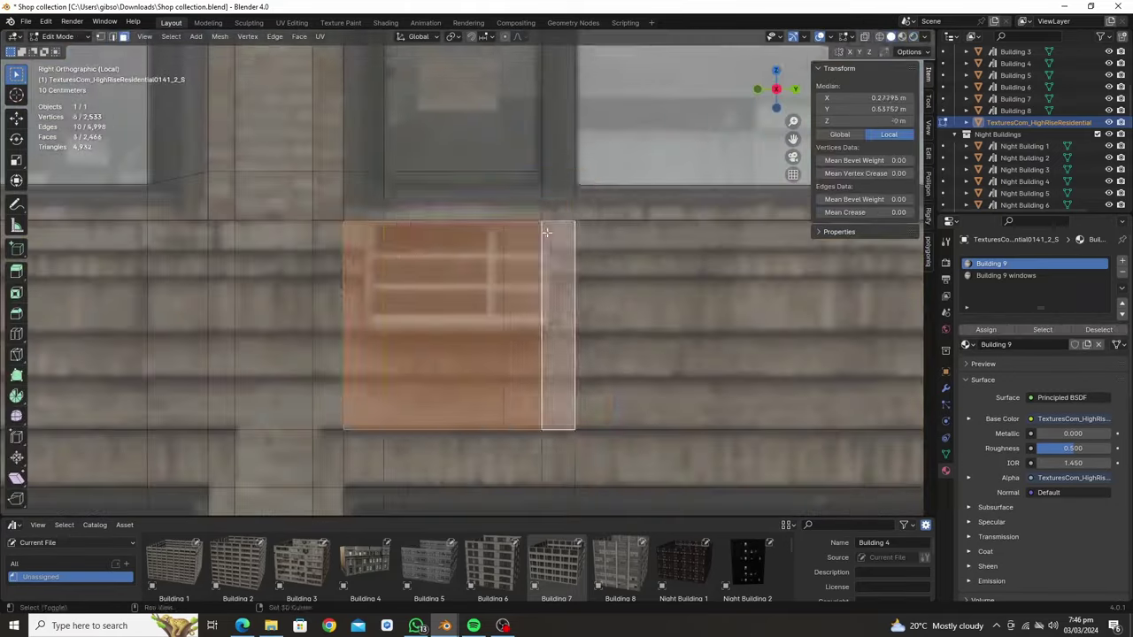
{"action": "middle_click_drag", "start_coordinate": [398, 266], "coordinate": [460, 292]}
{"action": "key", "text": "ctrl+r"}
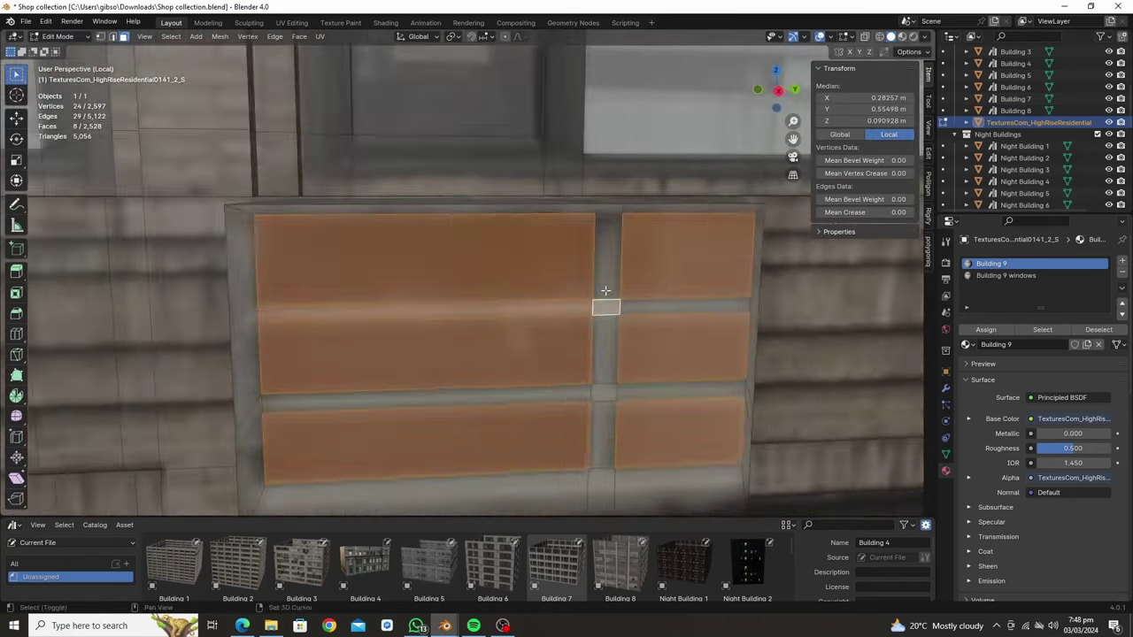
{"action": "middle_click_drag", "start_coordinate": [423, 234], "coordinate": [382, 312]}
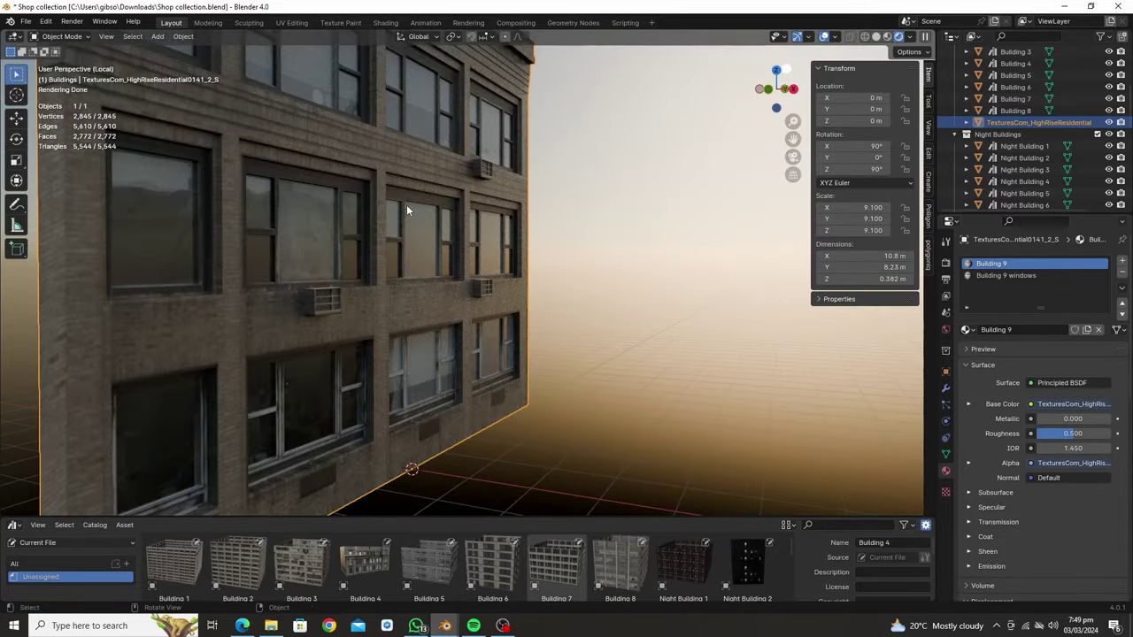
{"action": "middle_click_drag", "start_coordinate": [406, 209], "coordinate": [333, 217]}
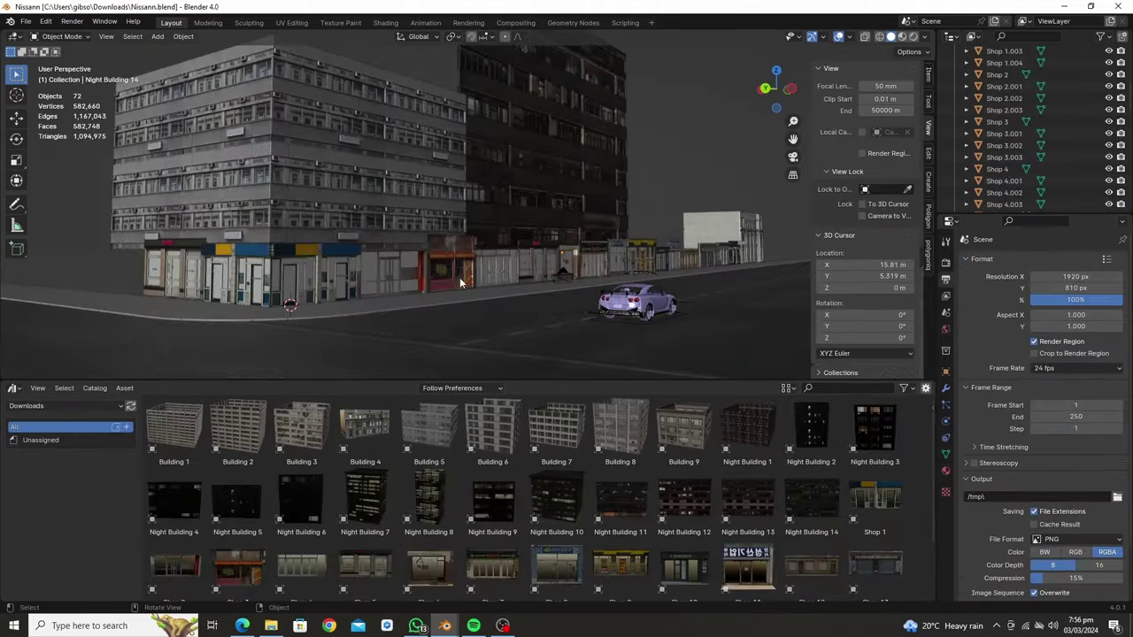
- Delete the selected building and place Building 6, Building 3 and another asset building along the street
{"action": "key", "text": "Delete"}
{"action": "left_click_drag", "start_coordinate": [495, 451], "coordinate": [499, 321]}
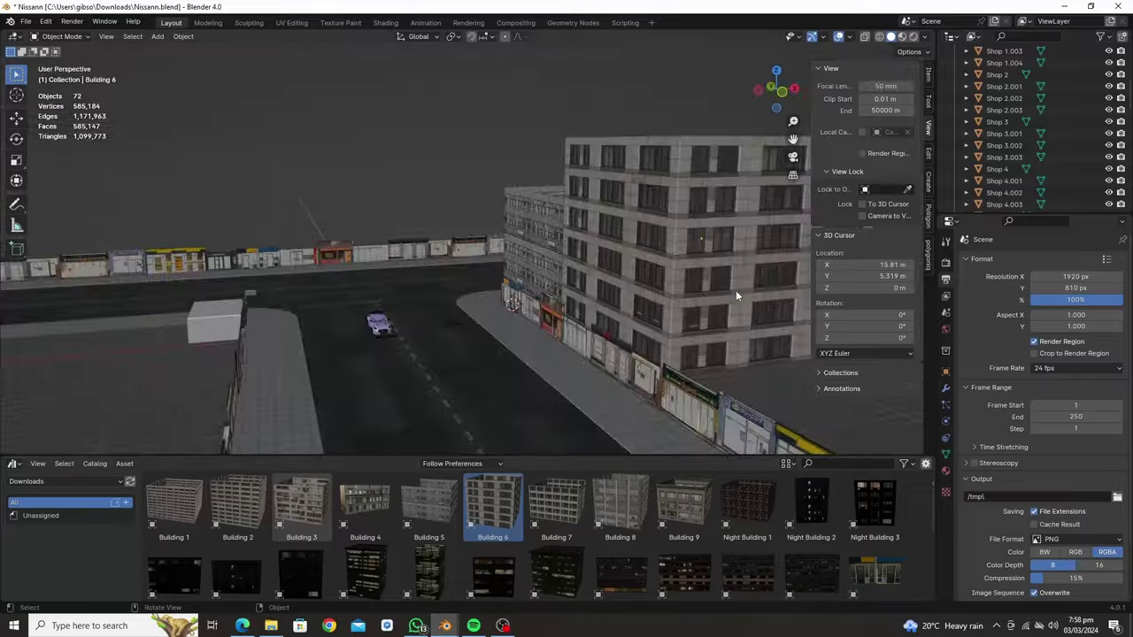
{"action": "left_click_drag", "start_coordinate": [301, 505], "coordinate": [342, 279]}
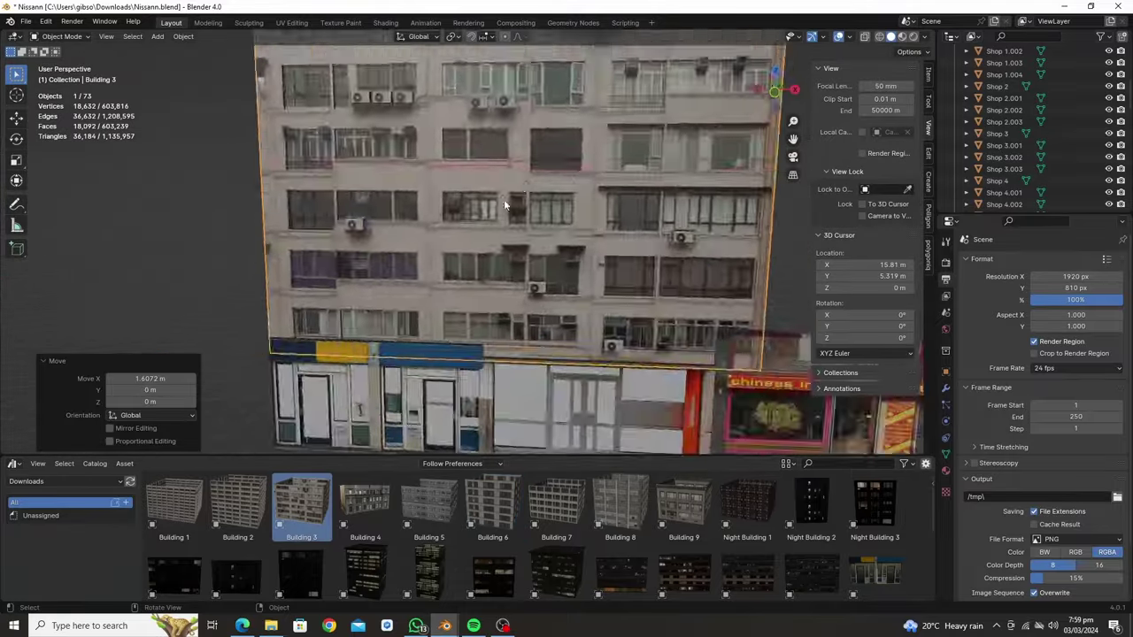
{"action": "left_click_drag", "start_coordinate": [174, 505], "coordinate": [451, 334]}
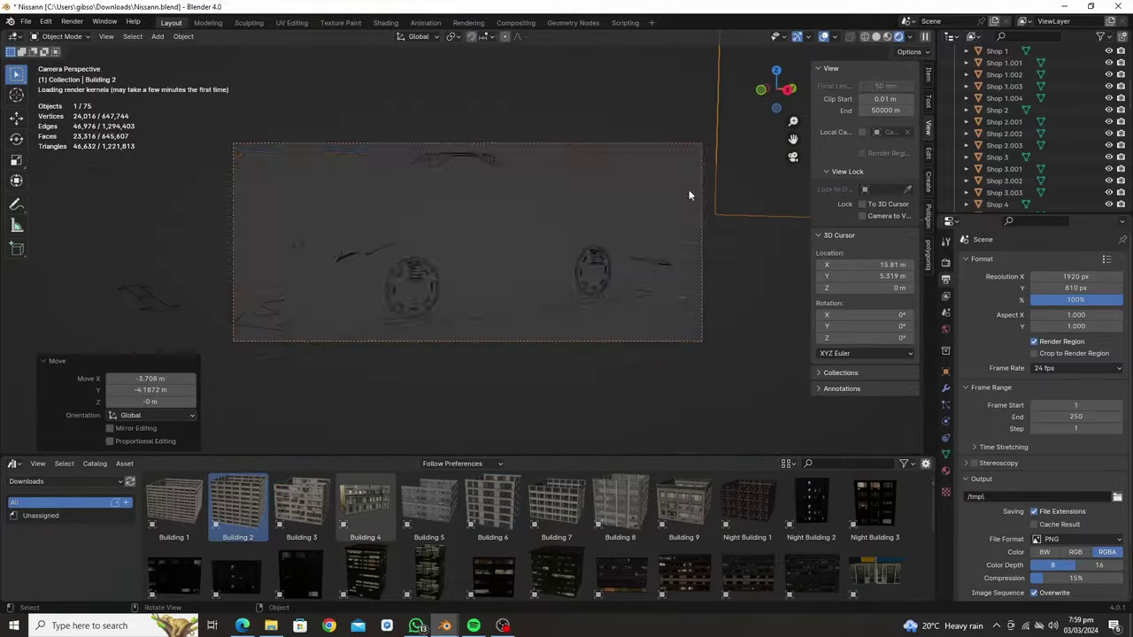
{"action": "middle_click_drag", "start_coordinate": [691, 195], "coordinate": [382, 288]}
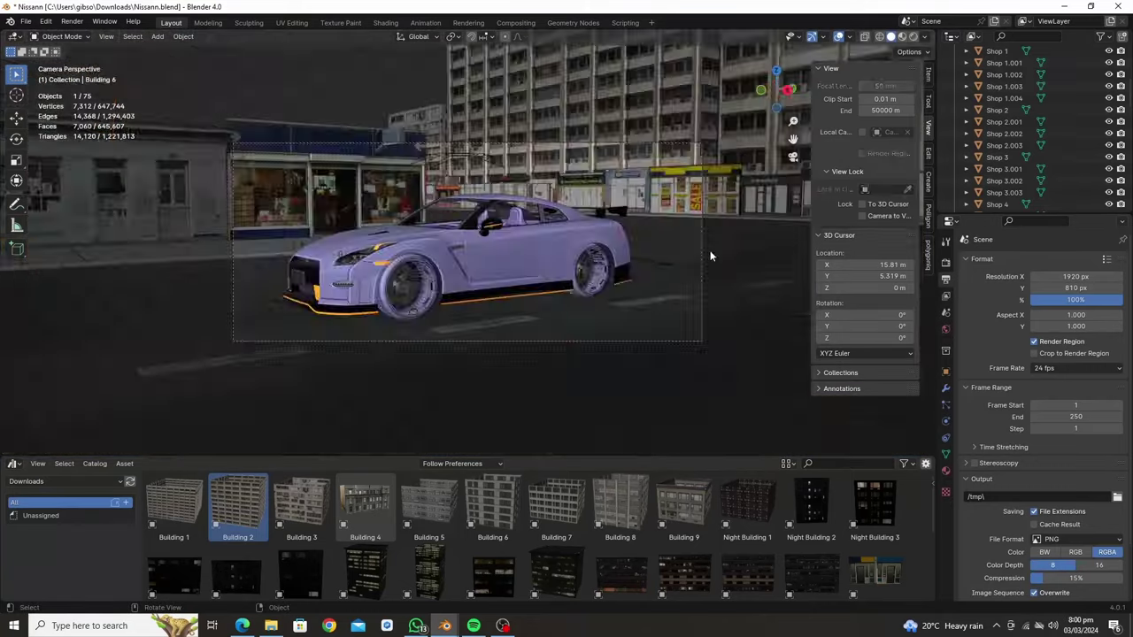
{"action": "middle_click_drag", "start_coordinate": [647, 256], "coordinate": [311, 287]}
{"action": "left_click", "coordinate": [312, 288]}
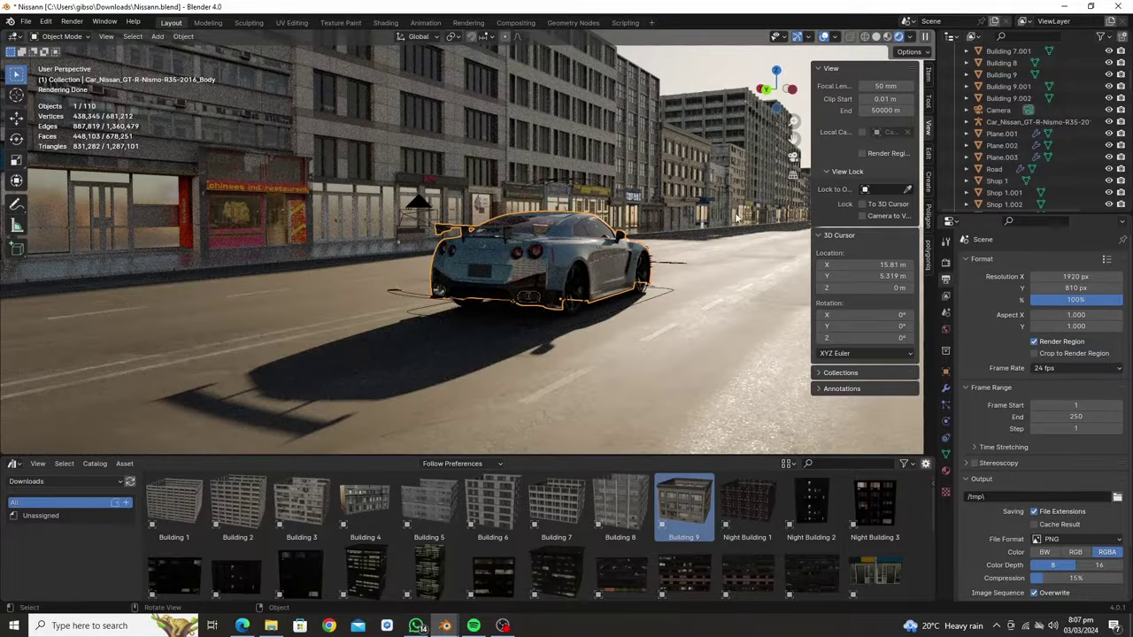
- Preview the street in rendered shading, then select the shop fronts and more buildings
{"action": "middle_click_drag", "start_coordinate": [542, 307], "coordinate": [504, 233]}
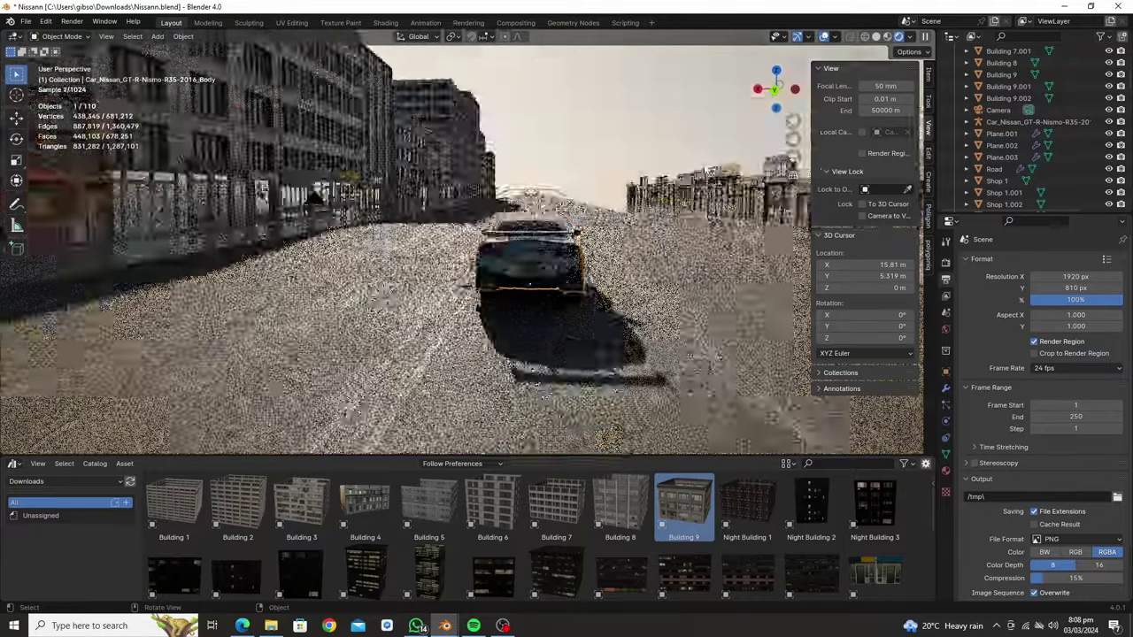
{"action": "scroll", "coordinate": [503, 234], "scroll_direction": "down", "scroll_amount": 4}
{"action": "key", "text": "z"}
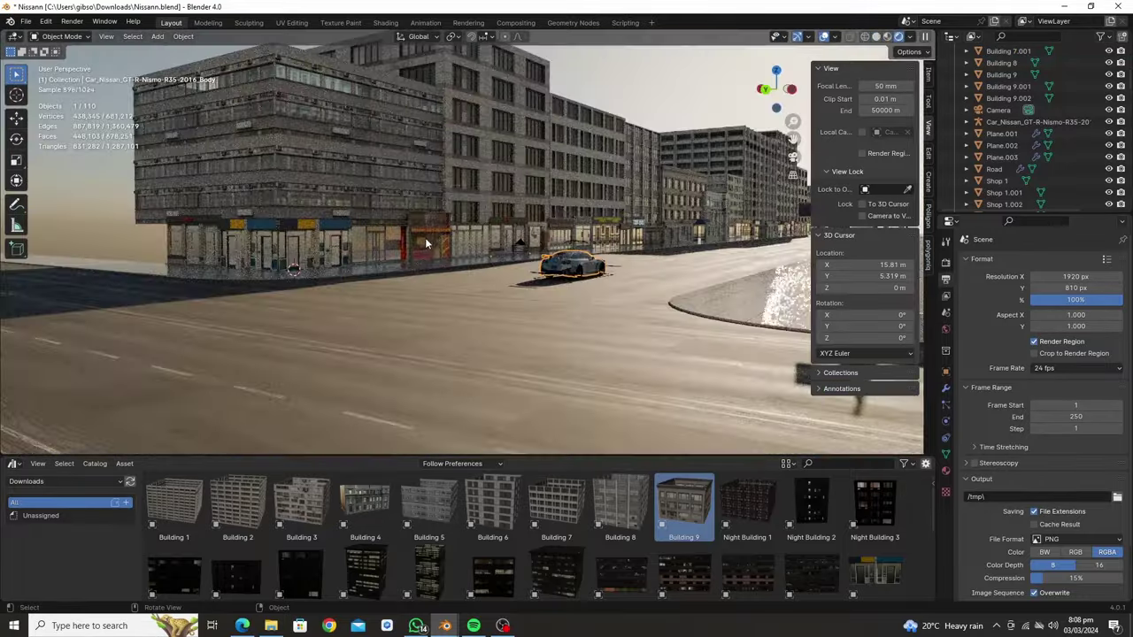
{"action": "key", "text": "z"}
{"action": "mouse_move", "coordinate": [426, 243]}
{"action": "middle_mouse_down"}
{"action": "mouse_move", "coordinate": [510, 341]}
{"action": "mouse_move", "coordinate": [196, 258]}
{"action": "mouse_move", "coordinate": [592, 254]}
{"action": "middle_mouse_up"}
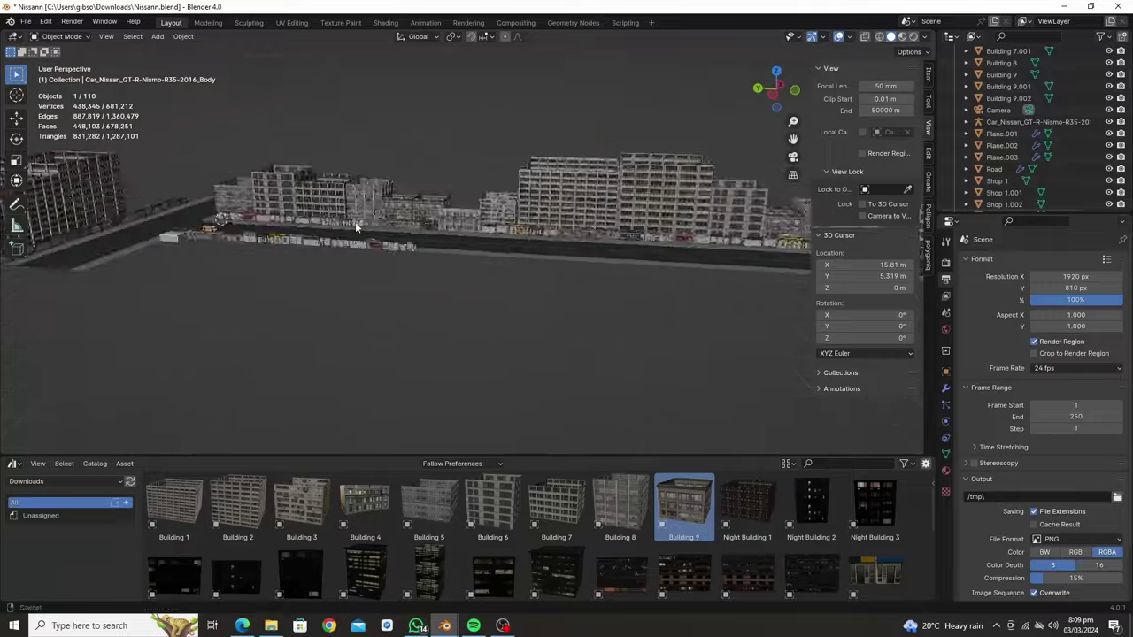
{"action": "left_click", "coordinate": [459, 198], "text": "shift"}
{"action": "scroll", "coordinate": [460, 198], "scroll_direction": "up", "scroll_amount": 4}
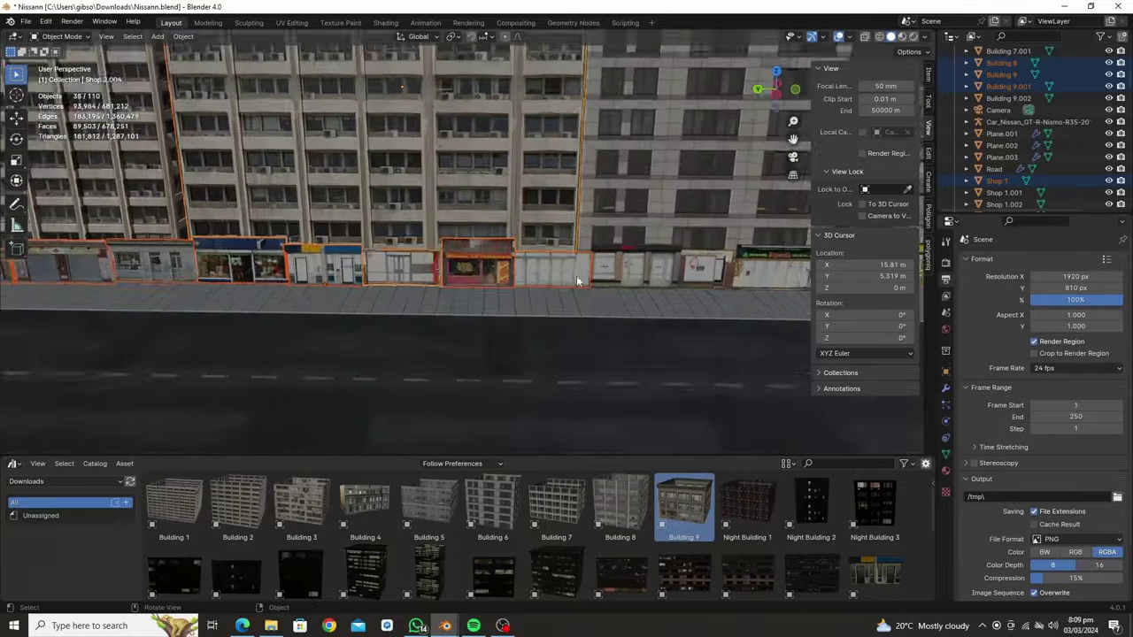
{"action": "mouse_move", "coordinate": [459, 198]}
{"action": "middle_mouse_down"}
{"action": "mouse_move", "coordinate": [583, 234]}
{"action": "mouse_move", "coordinate": [444, 323]}
{"action": "middle_mouse_up"}
{"action": "scroll", "coordinate": [583, 230], "scroll_direction": "down", "scroll_amount": 3}
{"action": "left_click", "coordinate": [445, 323], "text": "shift"}
- Turn the Sky Texture sun rotation so the street darkens to evening with glowing car lights
{"action": "scroll", "coordinate": [622, 363], "scroll_direction": "down", "scroll_amount": 5}
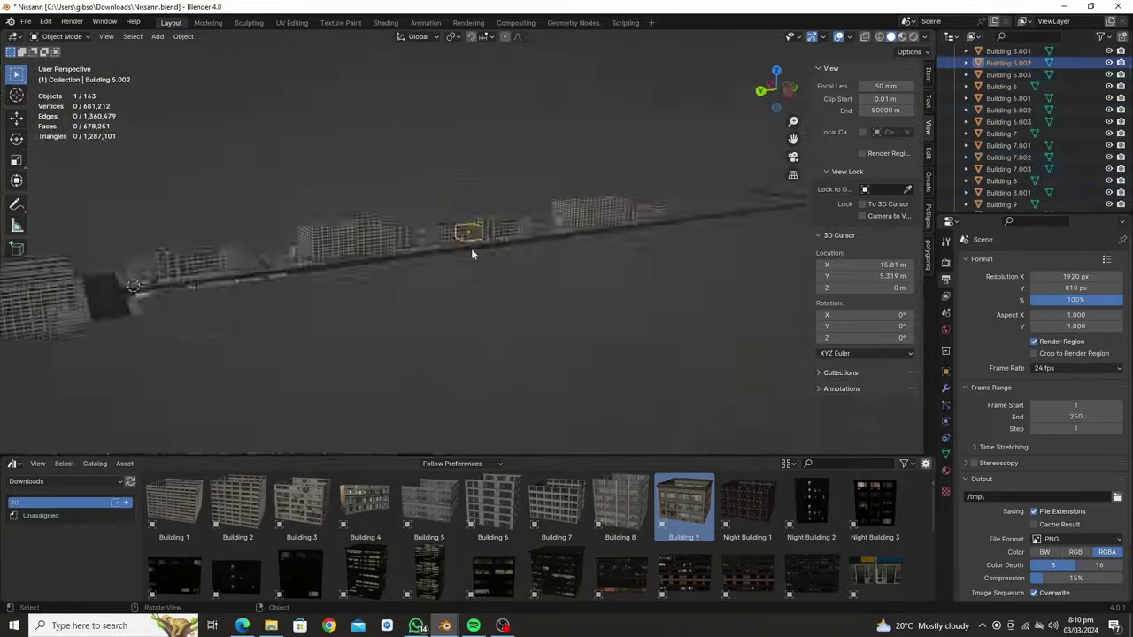
{"action": "mouse_move", "coordinate": [470, 253]}
{"action": "middle_mouse_down"}
{"action": "mouse_move", "coordinate": [655, 168]}
{"action": "mouse_move", "coordinate": [481, 231]}
{"action": "middle_mouse_up"}
{"action": "key", "text": "z"}
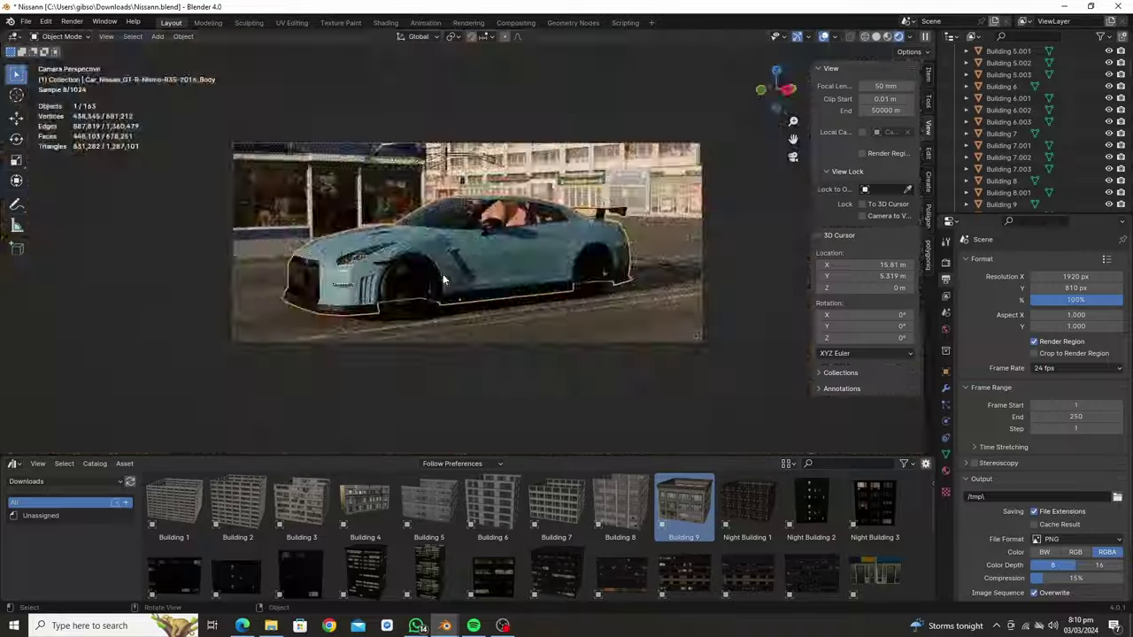
{"action": "left_click", "coordinate": [945, 329]}
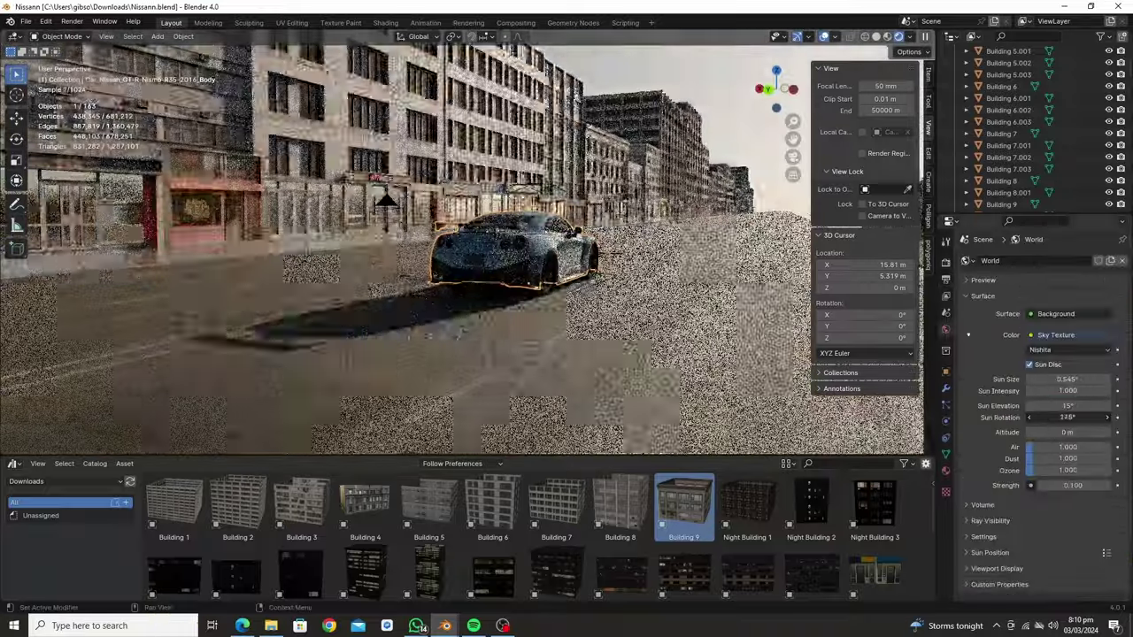
{"action": "left_click_drag", "start_coordinate": [1067, 417], "coordinate": [1089, 416]}
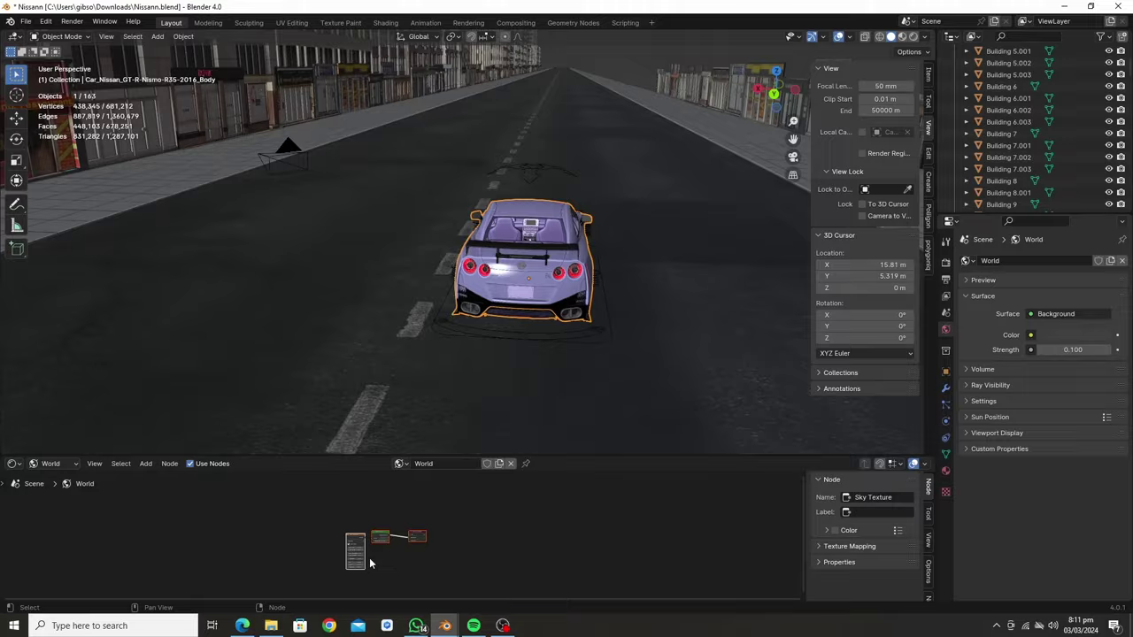
{"action": "key", "text": "shift+F1"}
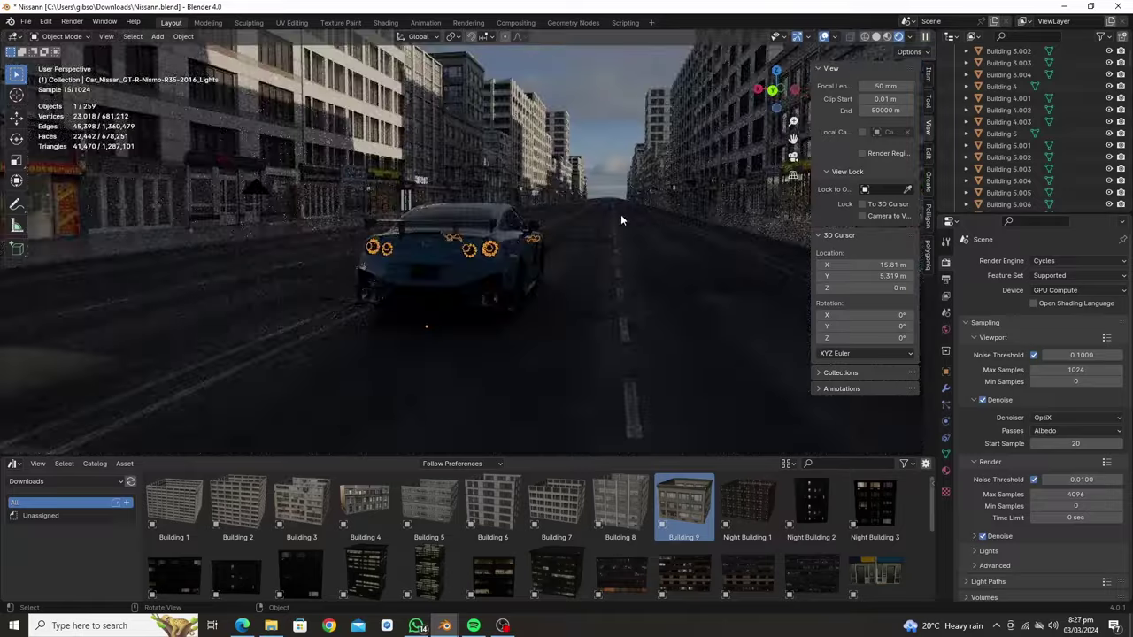
- Rotate the world lighting to 162° on Z and test-render the camera view
{"action": "left_click_drag", "start_coordinate": [430, 490], "coordinate": [407, 490]}
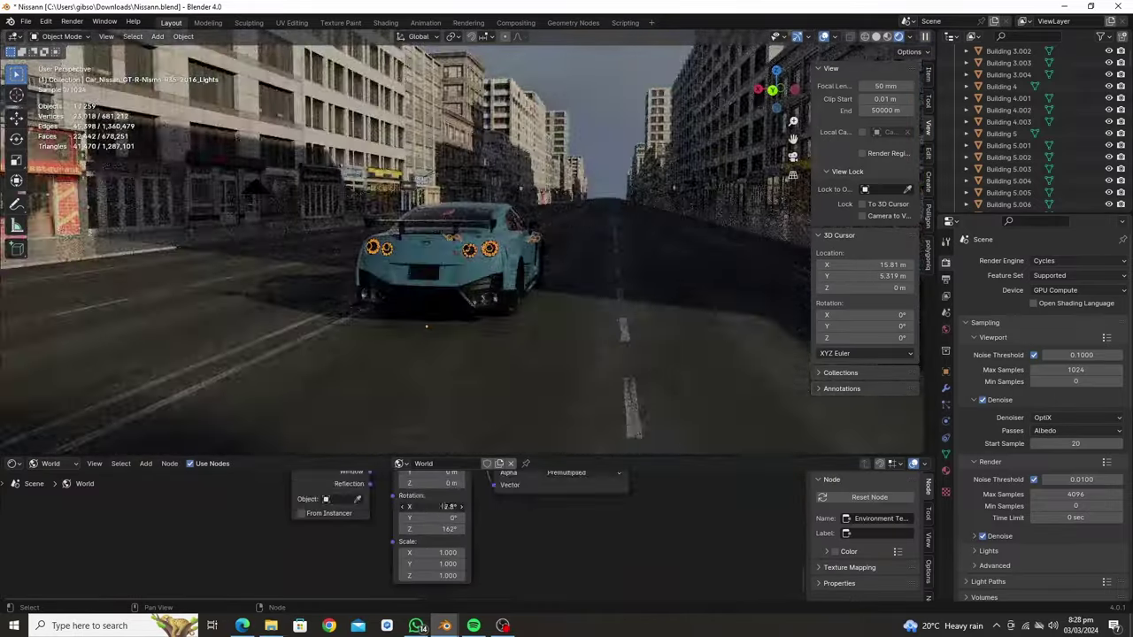
{"action": "key", "text": "F12"}
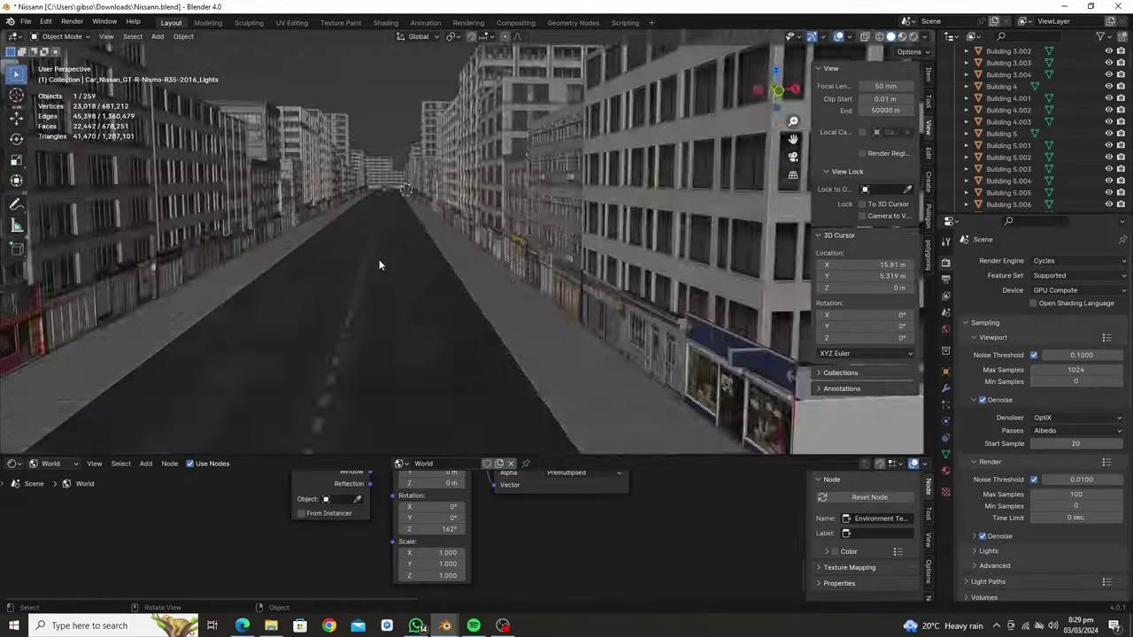
{"action": "mouse_move", "coordinate": [379, 265]}
{"action": "middle_mouse_down"}
{"action": "mouse_move", "coordinate": [374, 302]}
{"action": "mouse_move", "coordinate": [739, 360]}
{"action": "mouse_move", "coordinate": [596, 221]}
{"action": "mouse_move", "coordinate": [383, 353]}
{"action": "mouse_move", "coordinate": [228, 169]}
{"action": "mouse_move", "coordinate": [407, 301]}
{"action": "mouse_move", "coordinate": [358, 326]}
{"action": "middle_mouse_up"}
- Make linked copies of the 12 shops and place Night Building 1 and Night Building 12
{"action": "key", "text": "alt+d"}
{"action": "key", "text": "Escape"}
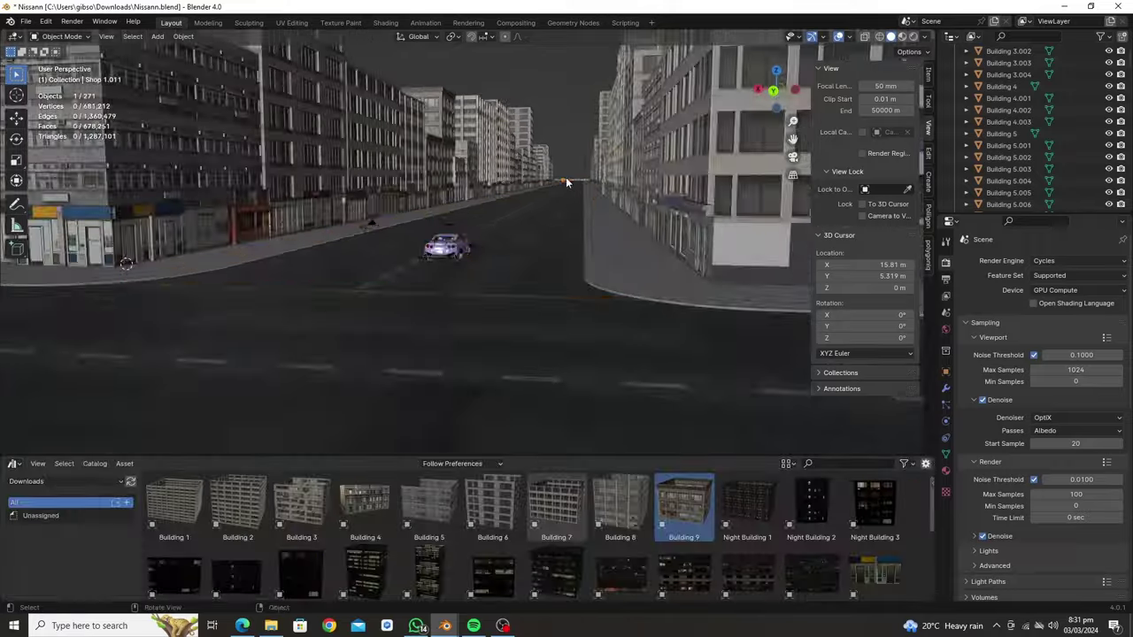
{"action": "left_click_drag", "start_coordinate": [747, 505], "coordinate": [693, 357]}
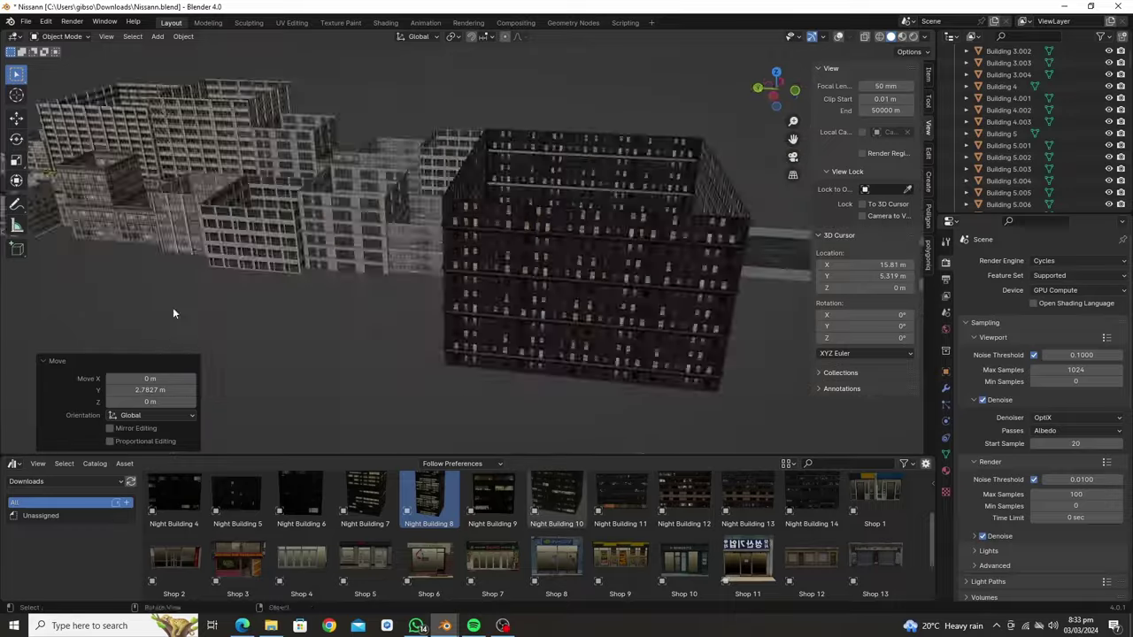
{"action": "left_click_drag", "start_coordinate": [685, 505], "coordinate": [584, 418]}
{"action": "mouse_move", "coordinate": [483, 386]}
{"action": "middle_mouse_down"}
{"action": "mouse_move", "coordinate": [287, 212]}
{"action": "mouse_move", "coordinate": [474, 327]}
{"action": "mouse_move", "coordinate": [528, 181]}
{"action": "middle_mouse_up"}
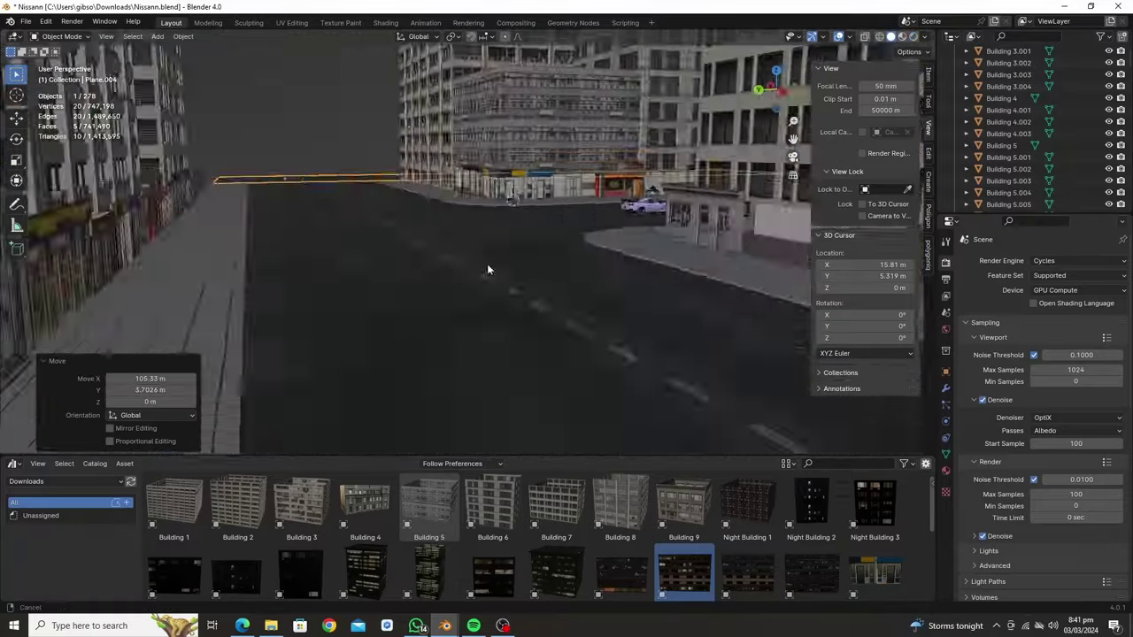
- Orbit to the street corner, set the sidewalk colour ramp stop to 0.123, and check the camera view
{"action": "mouse_move", "coordinate": [487, 269]}
{"action": "middle_mouse_down"}
{"action": "mouse_move", "coordinate": [428, 301]}
{"action": "mouse_move", "coordinate": [346, 296]}
{"action": "middle_mouse_up"}
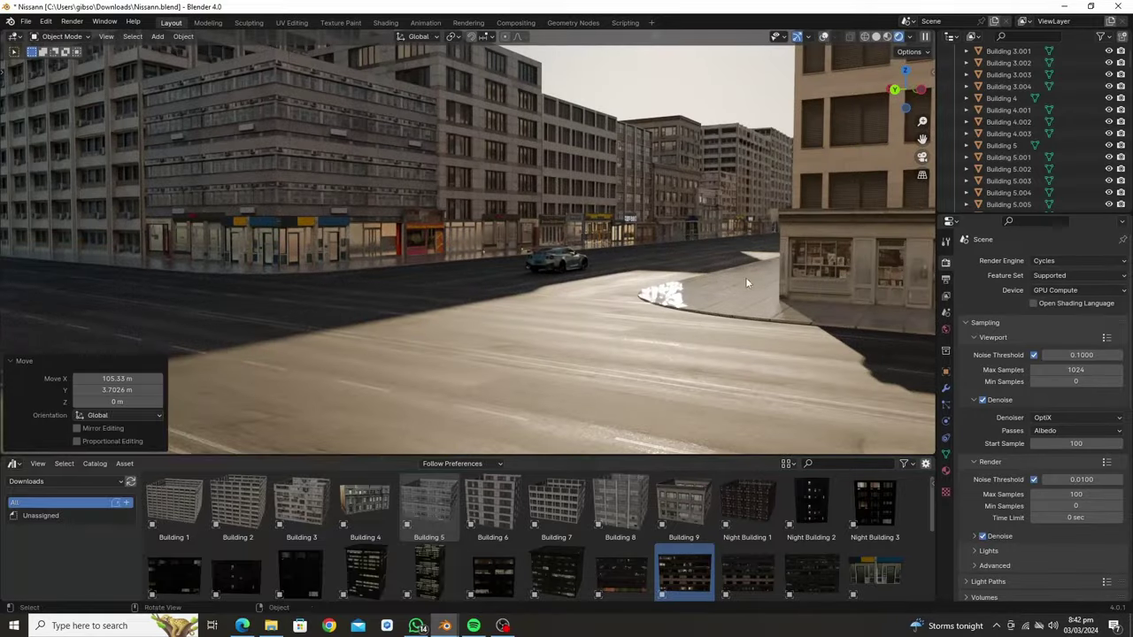
{"action": "left_click", "coordinate": [13, 463]}
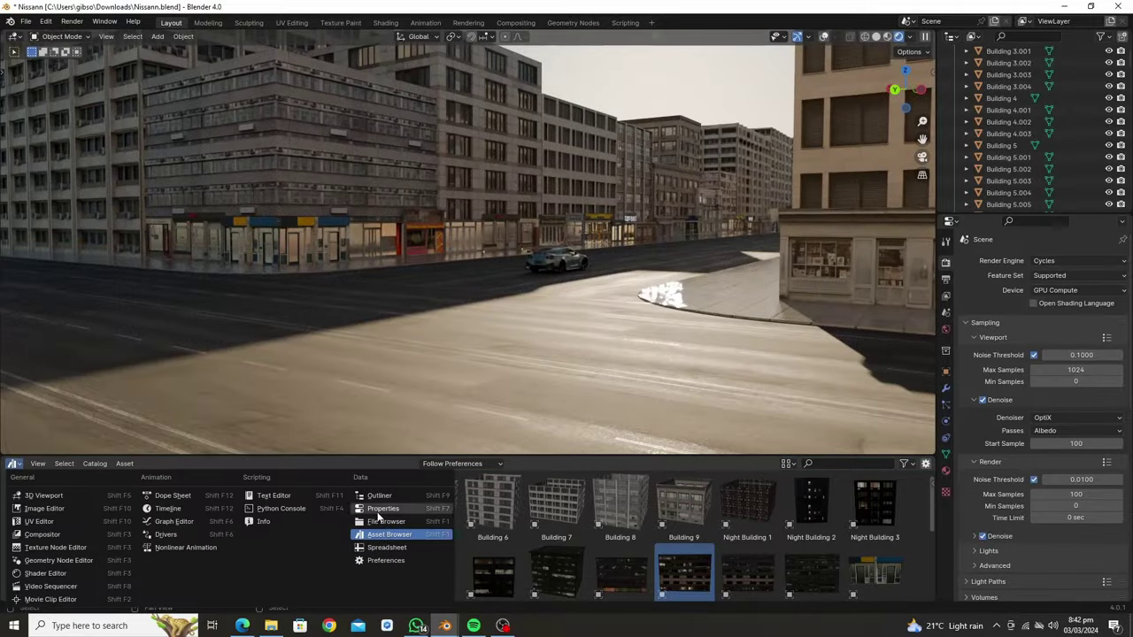
{"action": "left_click_drag", "start_coordinate": [410, 546], "coordinate": [384, 546]}
{"action": "scroll", "coordinate": [505, 541], "scroll_direction": "down", "scroll_amount": 2}
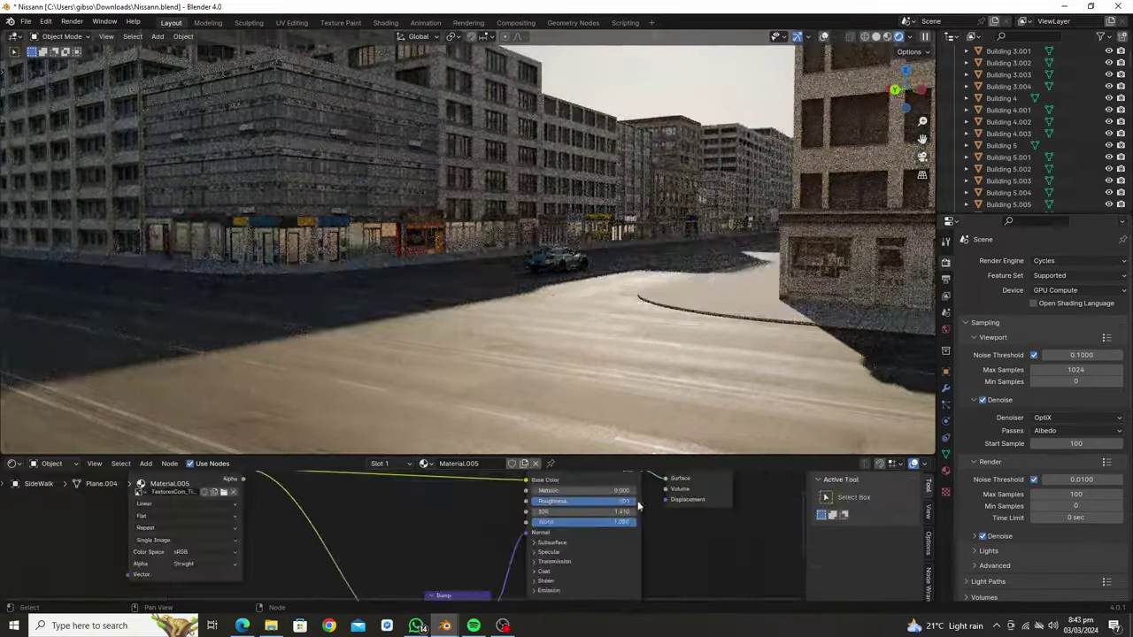
{"action": "key", "text": "KP_0"}
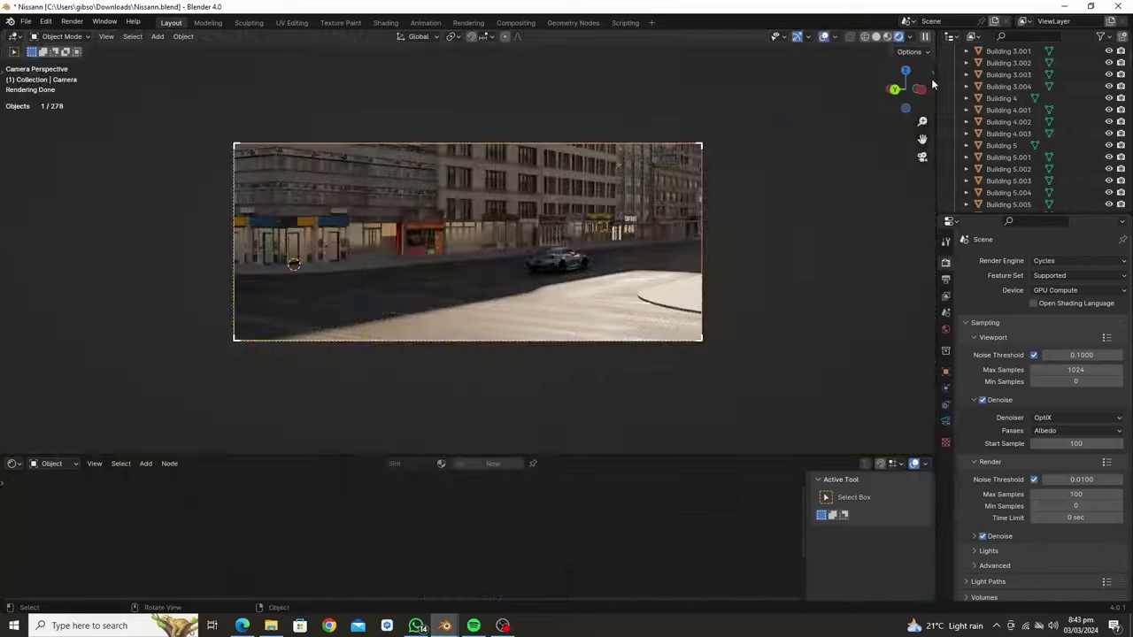
{"action": "key", "text": "n"}
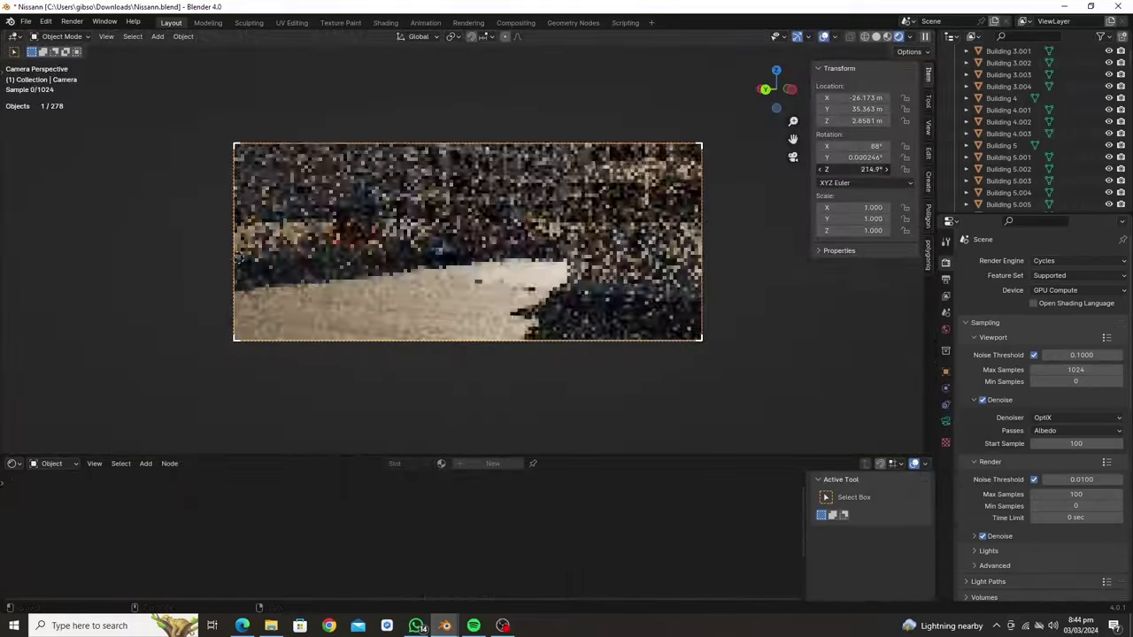
{"action": "scroll", "coordinate": [624, 205], "scroll_direction": "up", "scroll_amount": 2}
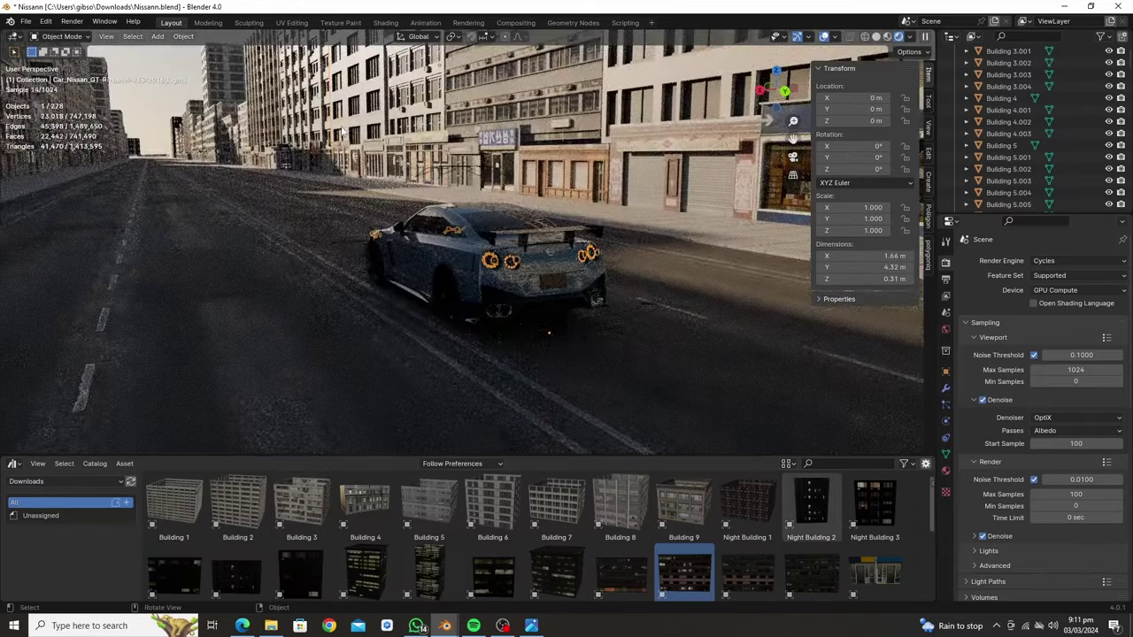
- Select and isolate the GT-R, viewing its rear plate from a three-quarter angle
{"action": "left_click", "coordinate": [341, 131]}
{"action": "left_click", "coordinate": [946, 491]}
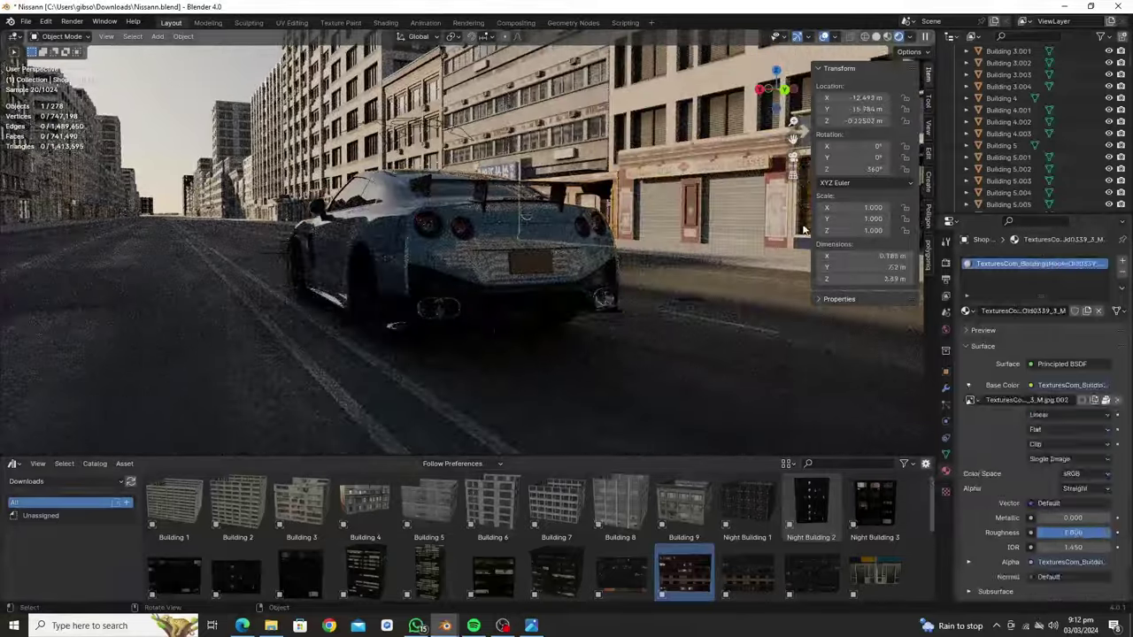
{"action": "left_click", "coordinate": [542, 243]}
{"action": "key", "text": "KP_Divide"}
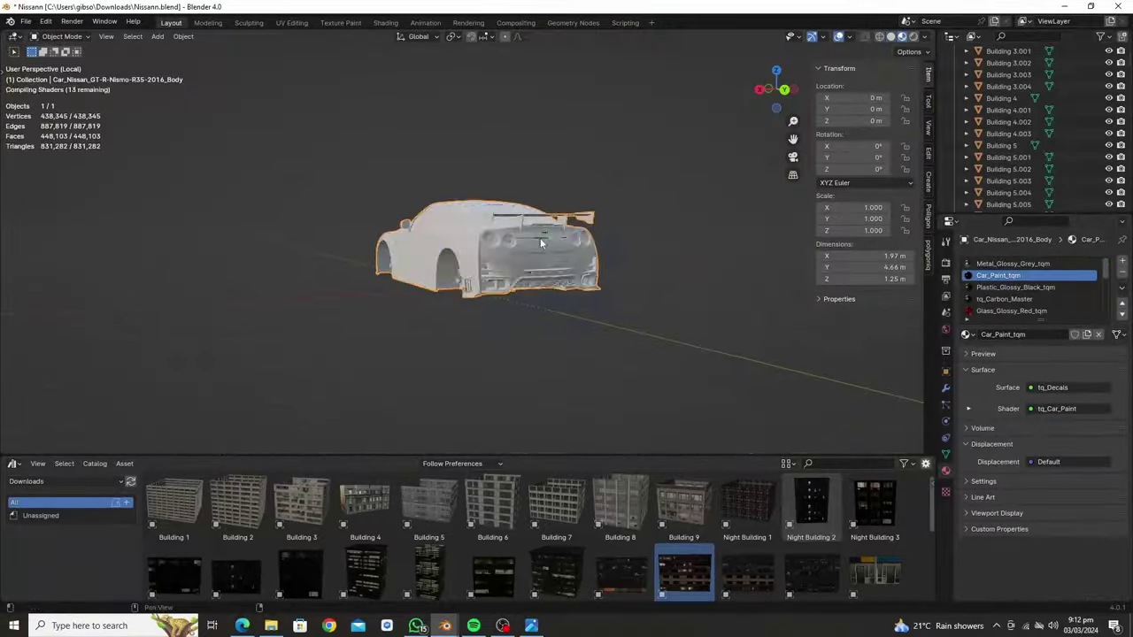
{"action": "key", "text": "Tab"}
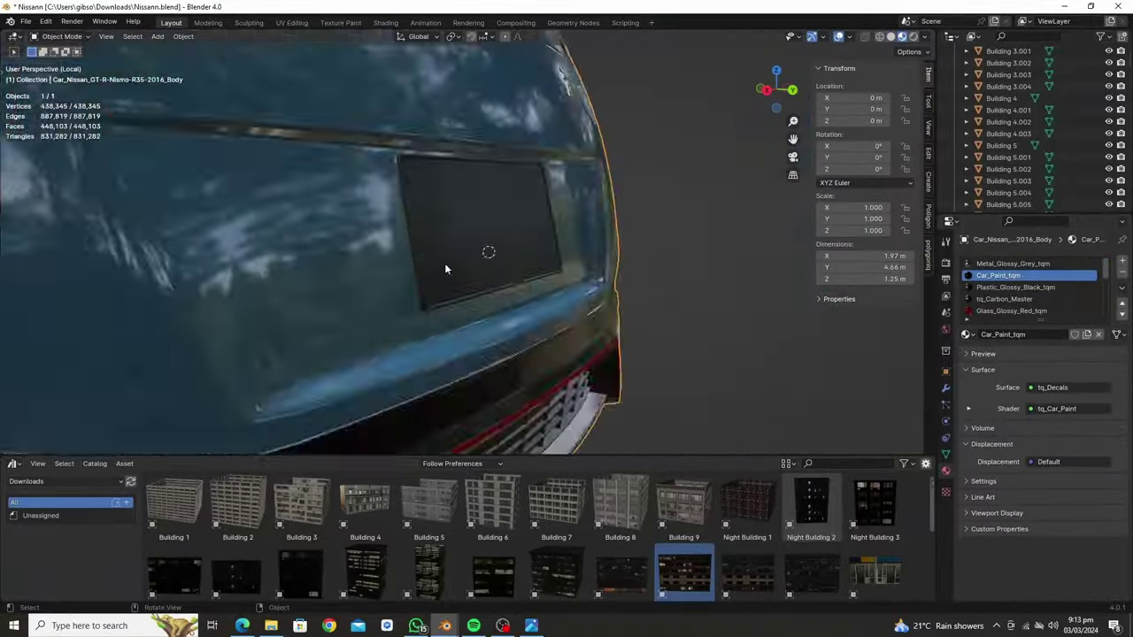
{"action": "middle_click_drag", "start_coordinate": [502, 319], "coordinate": [550, 180]}
{"action": "key", "text": "Tab"}
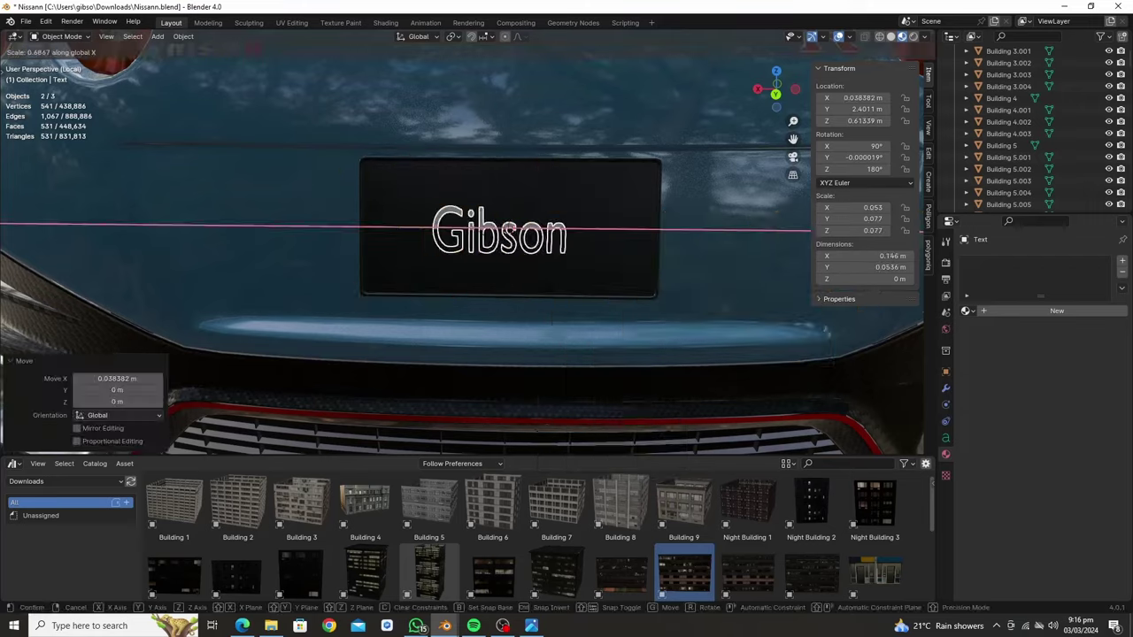
- Adjust the lettering's text geometry, move it along X, and name its material Nameplate
{"action": "left_click", "coordinate": [946, 437]}
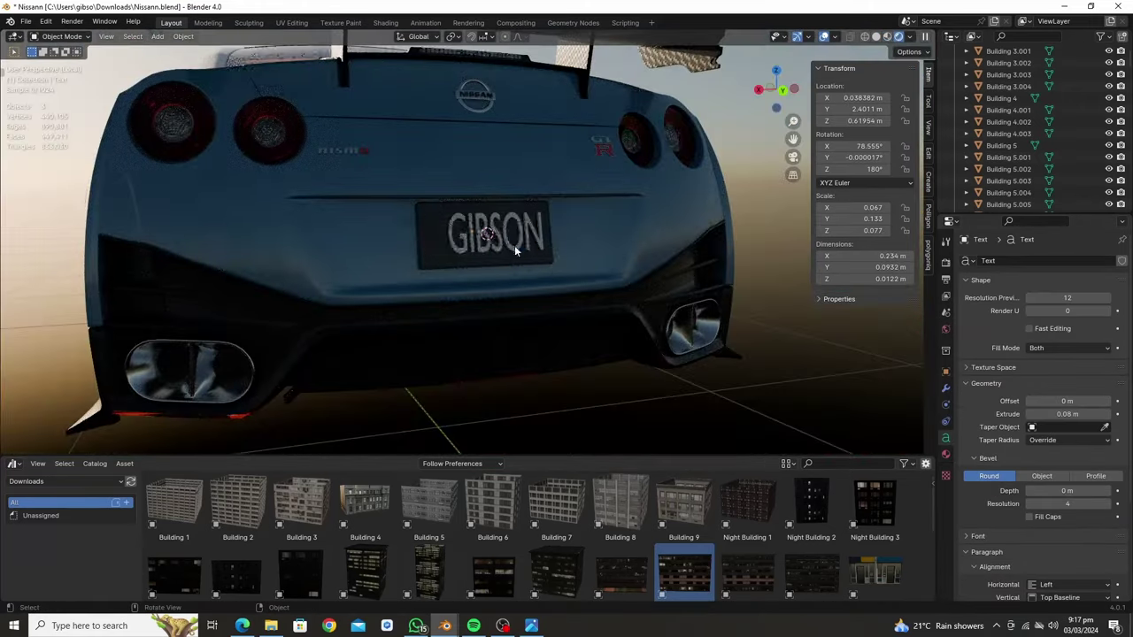
{"action": "key", "text": "z"}
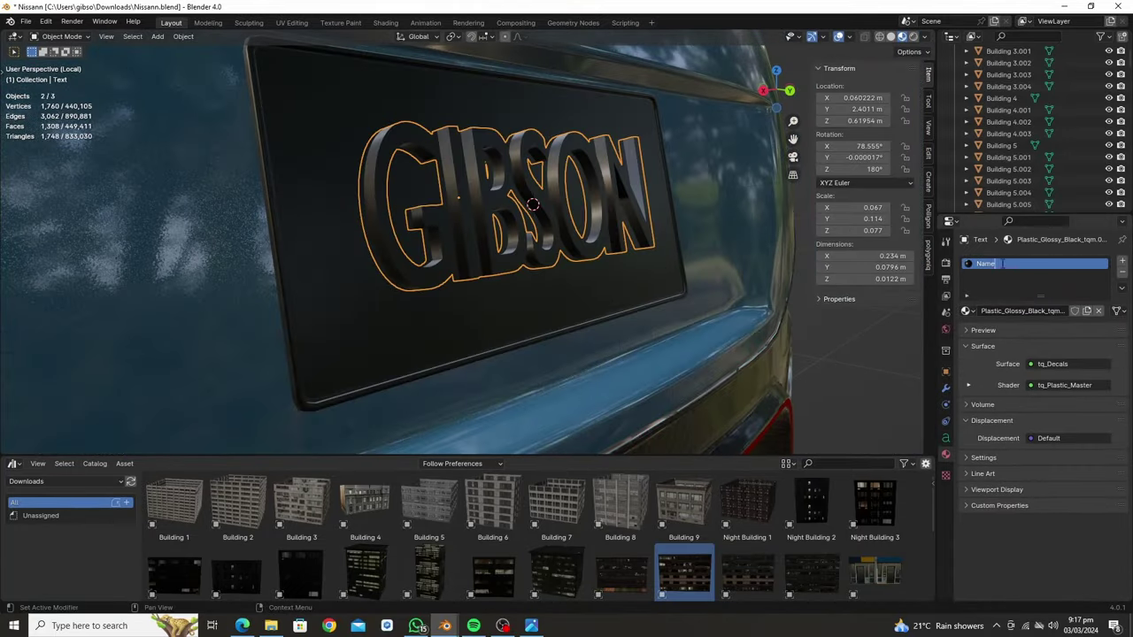
{"action": "type", "text": "plate"}
{"action": "key", "text": "Return"}
{"action": "left_click", "coordinate": [13, 463]}
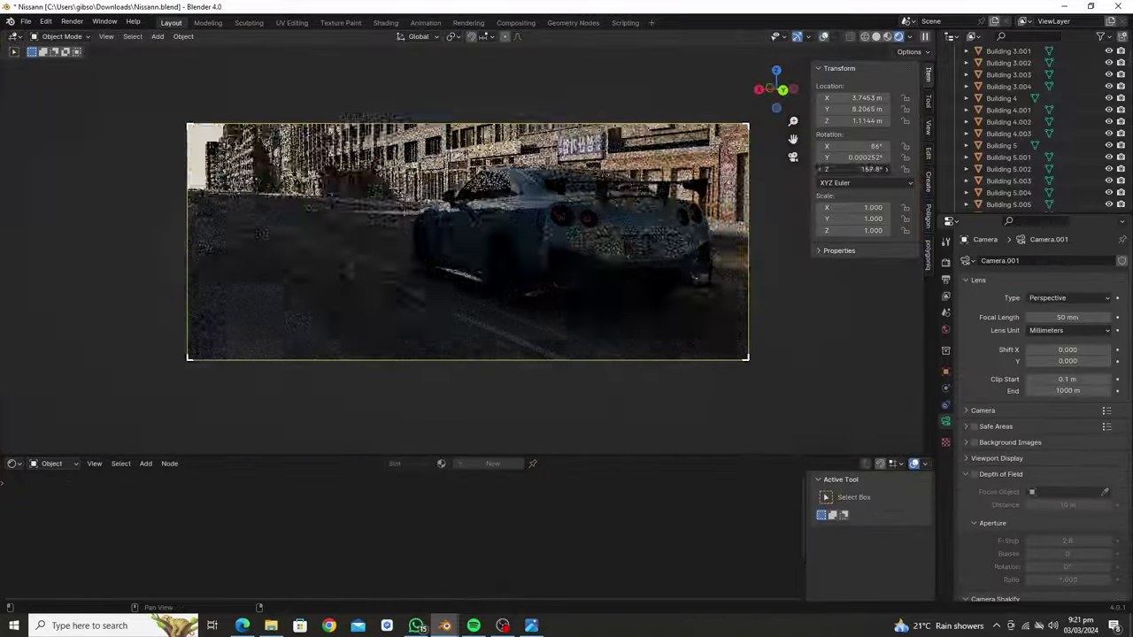
- Tilt the scene camera upward by changing its X rotation from 86° to 92°
{"action": "left_click_drag", "start_coordinate": [863, 146], "coordinate": [885, 146]}
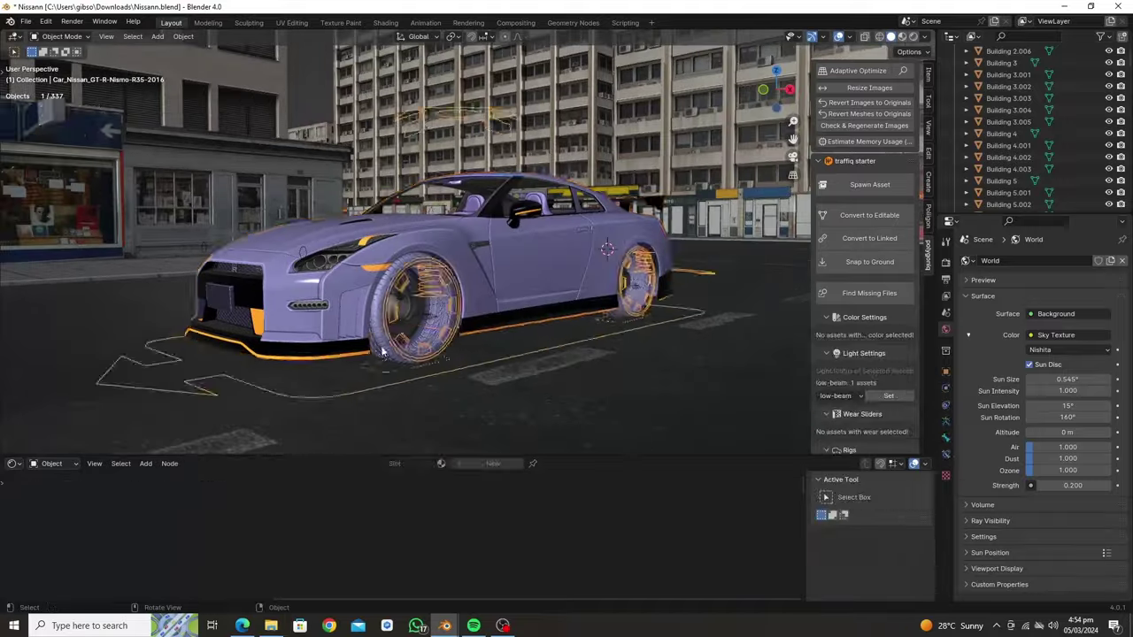
- Select the GT-R's rear wheel and append the police truck from another .blend file
{"action": "left_click", "coordinate": [644, 297]}
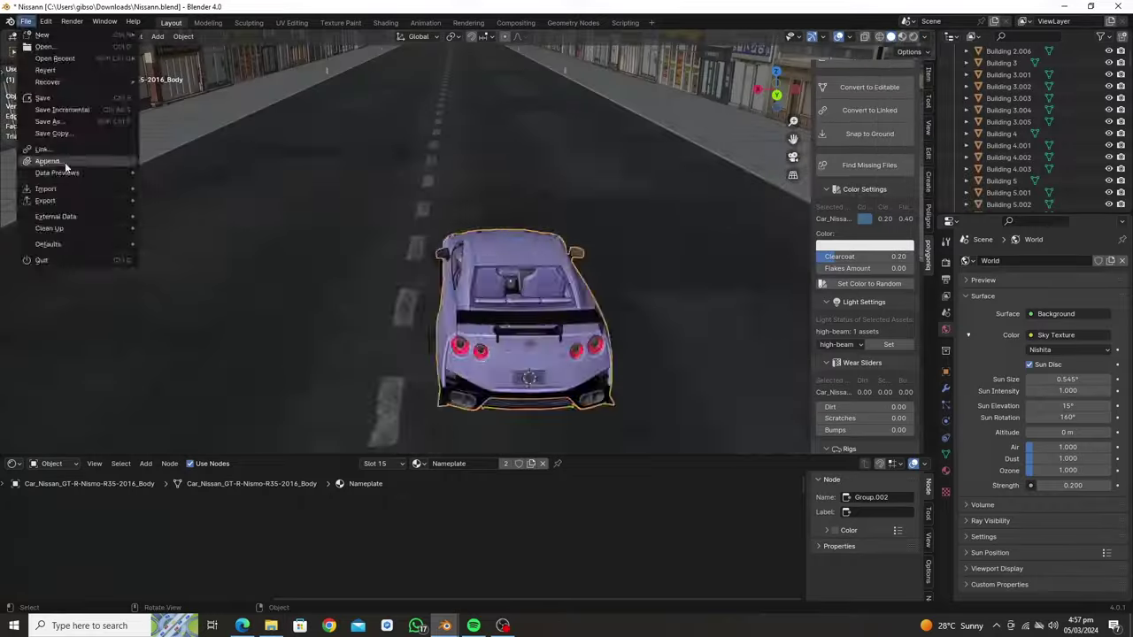
{"action": "left_click", "coordinate": [63, 155]}
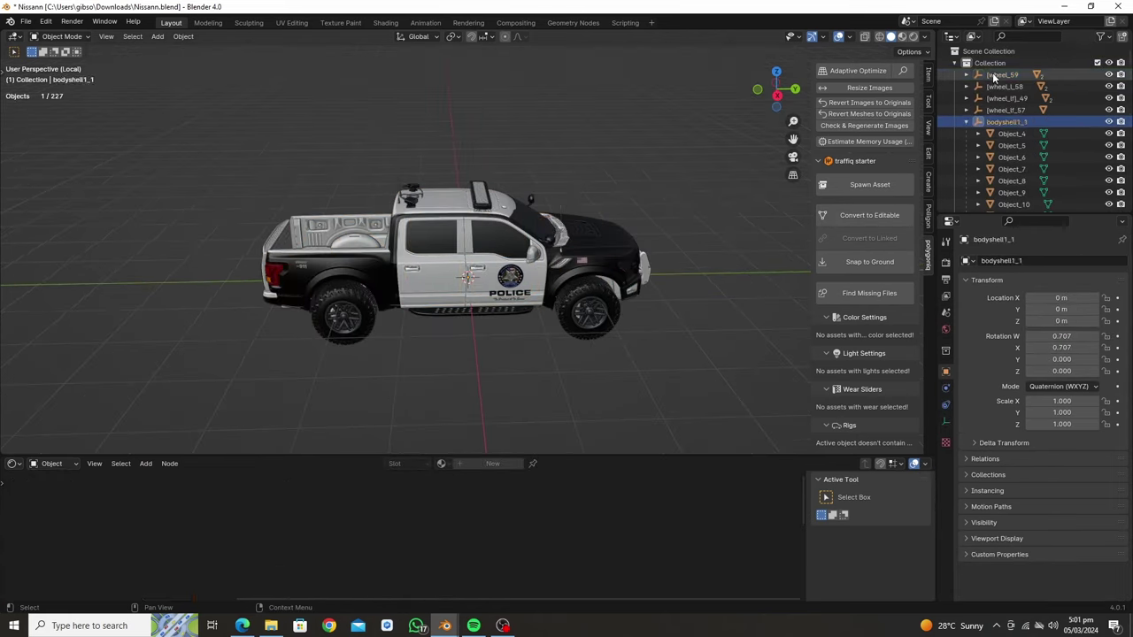
- Delete the extra wheel_lf_57 tyre and parent the truck's wheel parts together
{"action": "left_click", "coordinate": [1005, 110]}
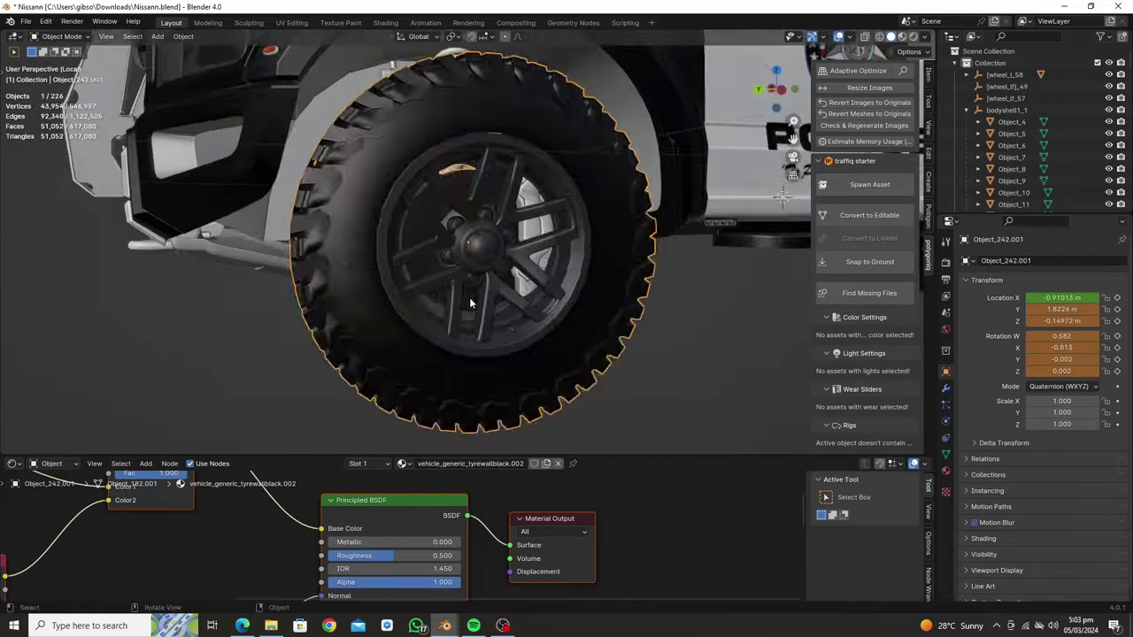
{"action": "key", "text": "Delete"}
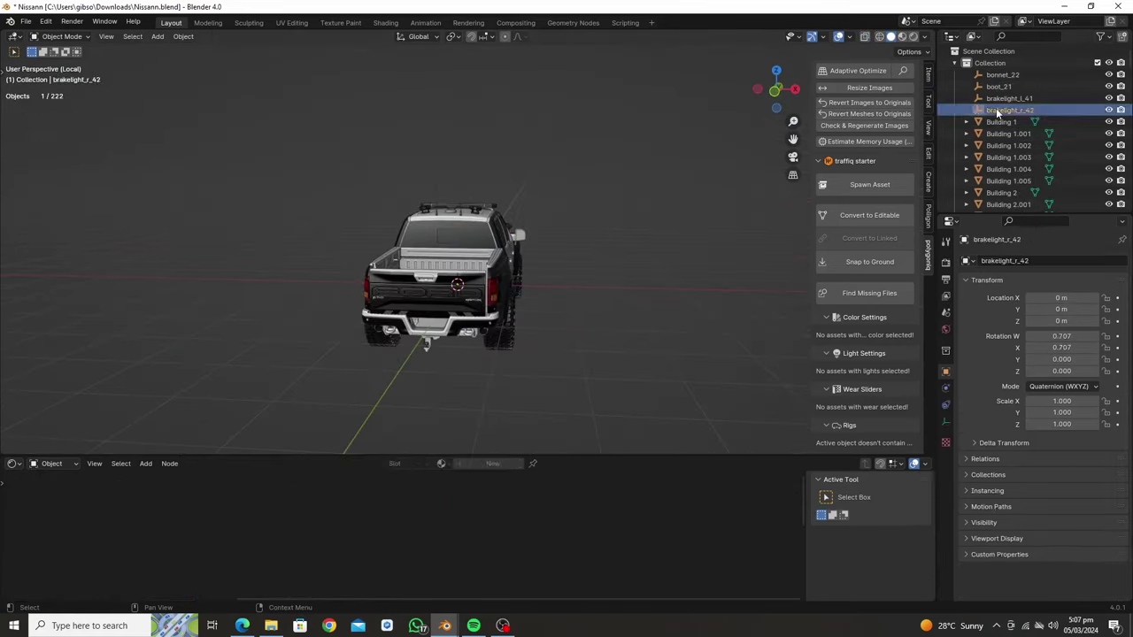
{"action": "scroll", "coordinate": [980, 158], "scroll_direction": "down", "scroll_amount": 15}
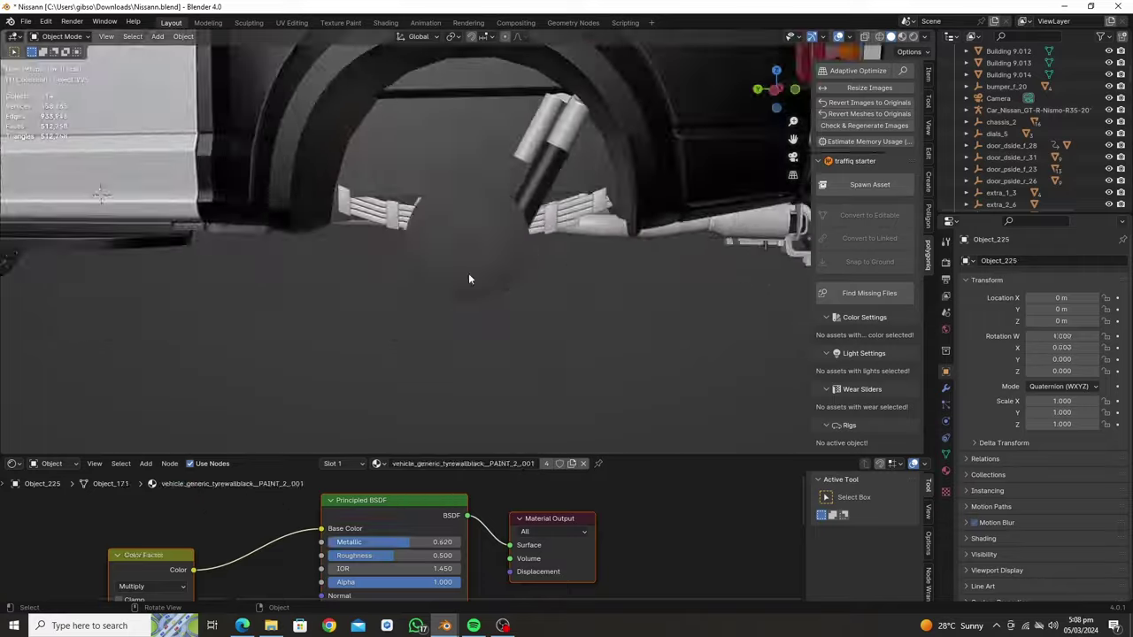
{"action": "left_click", "coordinate": [484, 251]}
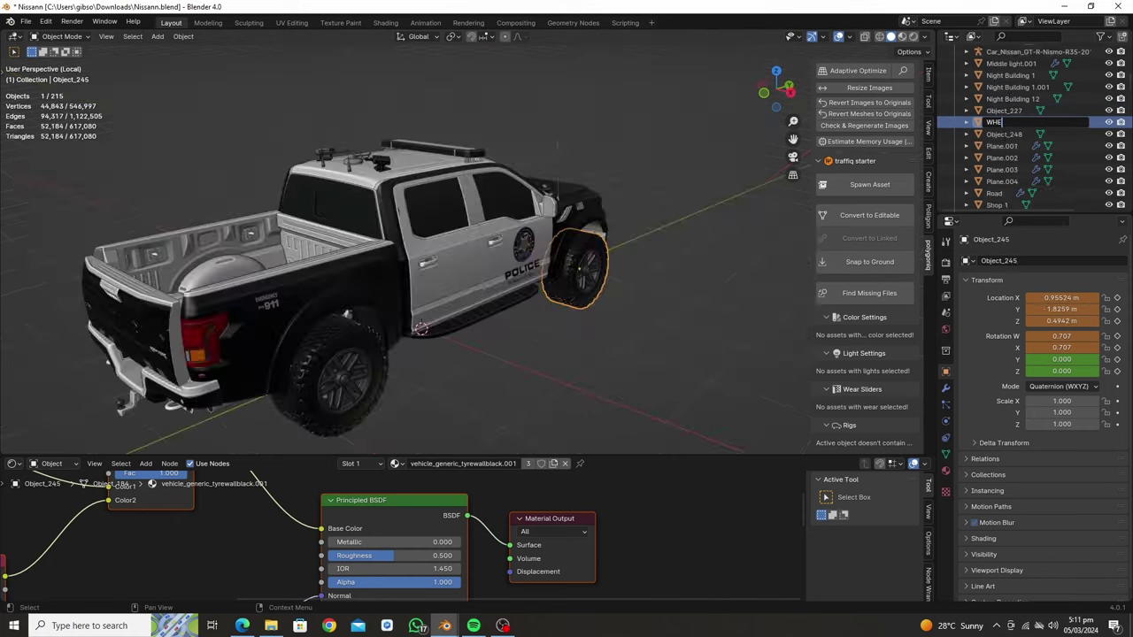
{"action": "scroll", "coordinate": [1025, 133], "scroll_direction": "down", "scroll_amount": 5}
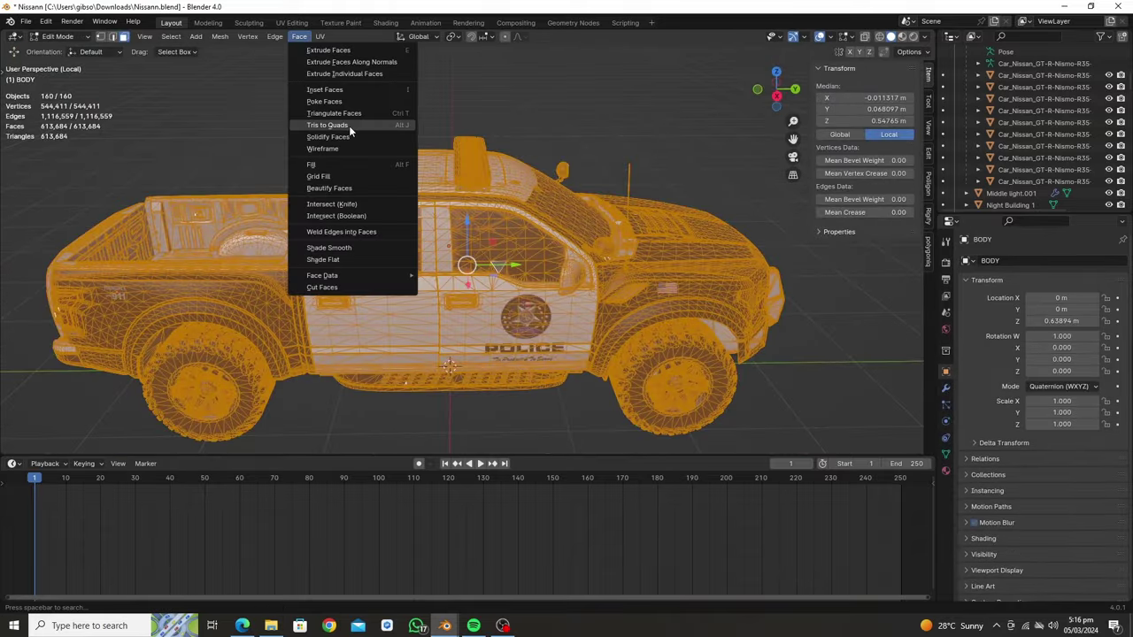
- Convert the truck's triangles to quads, recalculate its normals, and view it from behind
{"action": "left_click", "coordinate": [350, 130]}
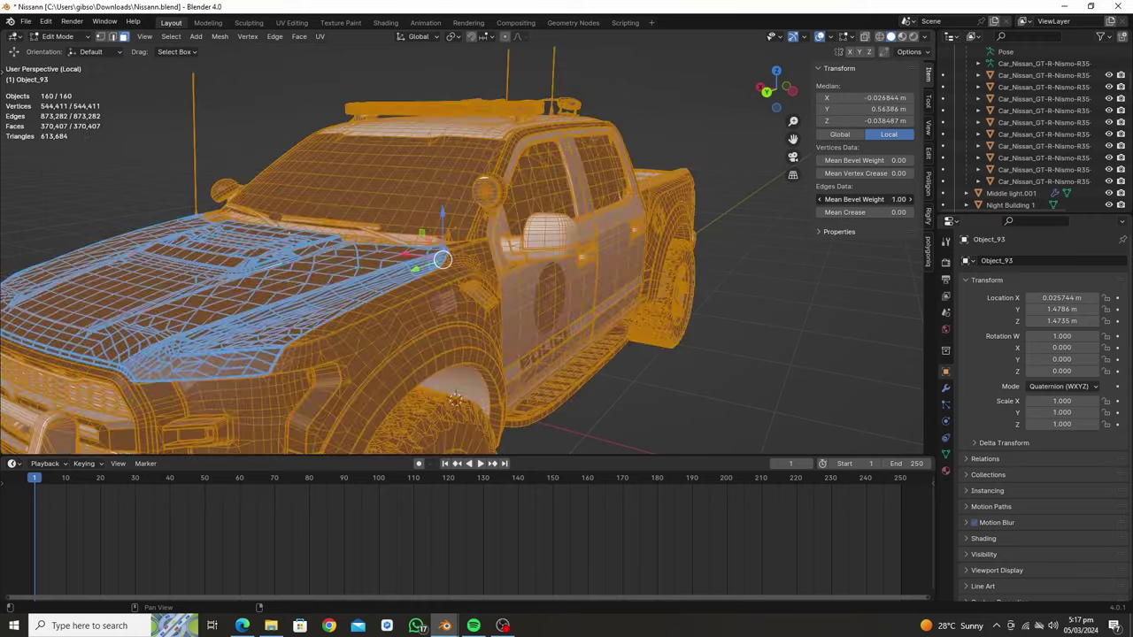
{"action": "key", "text": "shift+n"}
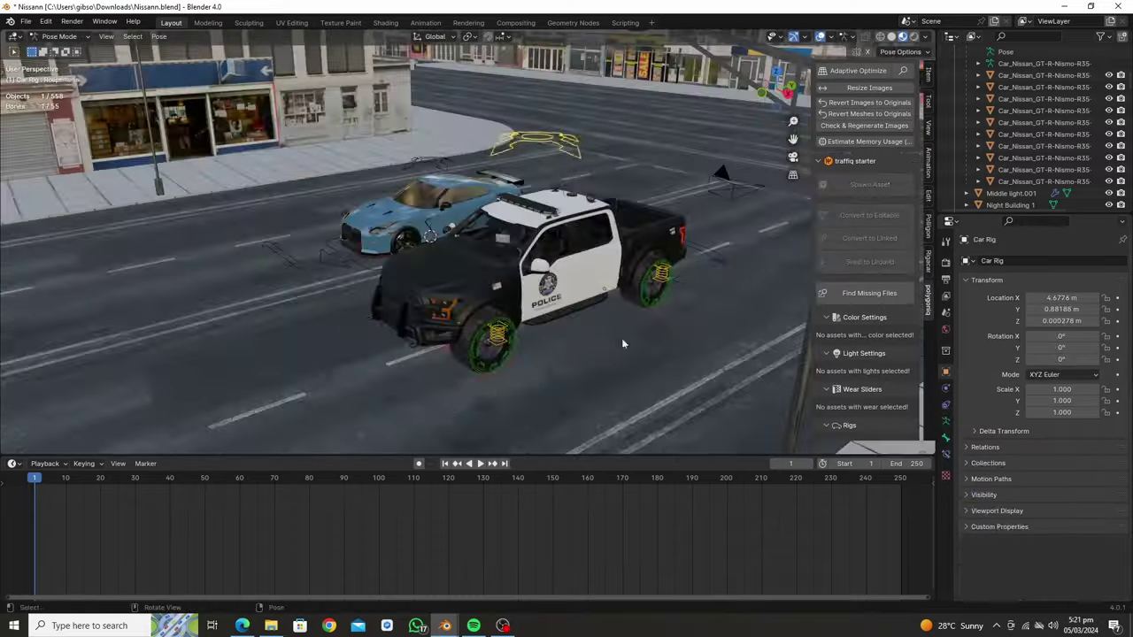
{"action": "middle_click_drag", "start_coordinate": [595, 416], "coordinate": [594, 421]}
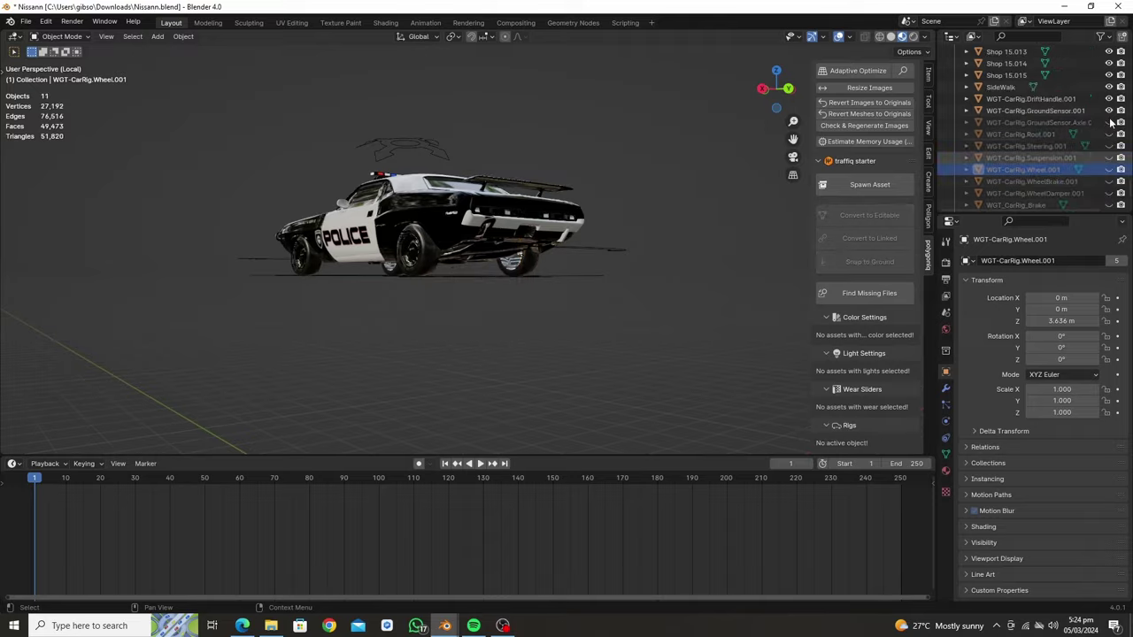
- Isolate the light bar's glass housing and lamp strip, then delete the emerglights lamp
{"action": "scroll", "coordinate": [1042, 135], "scroll_direction": "down", "scroll_amount": 5}
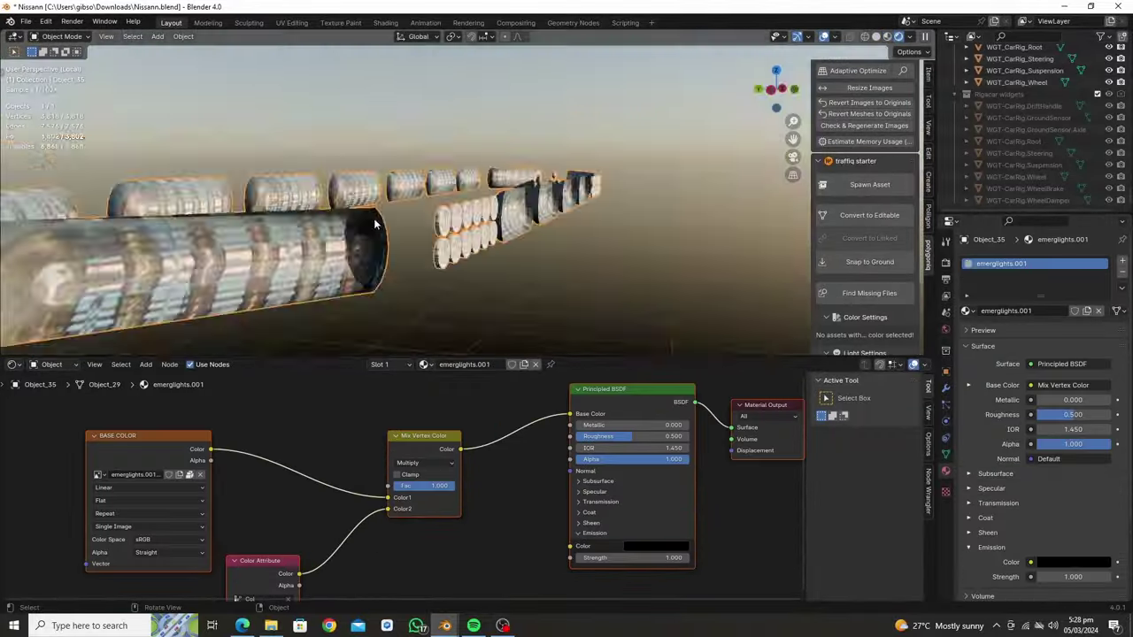
{"action": "key", "text": "KP_Divide"}
{"action": "left_click", "coordinate": [445, 206]}
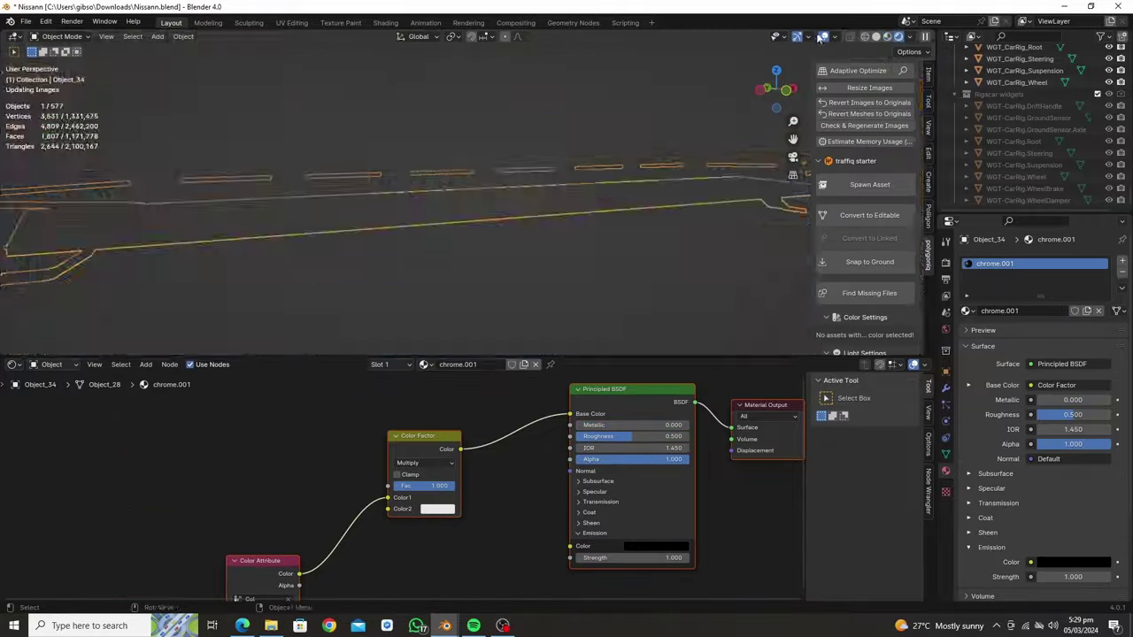
{"action": "left_click", "coordinate": [820, 37]}
{"action": "left_click", "coordinate": [594, 197]}
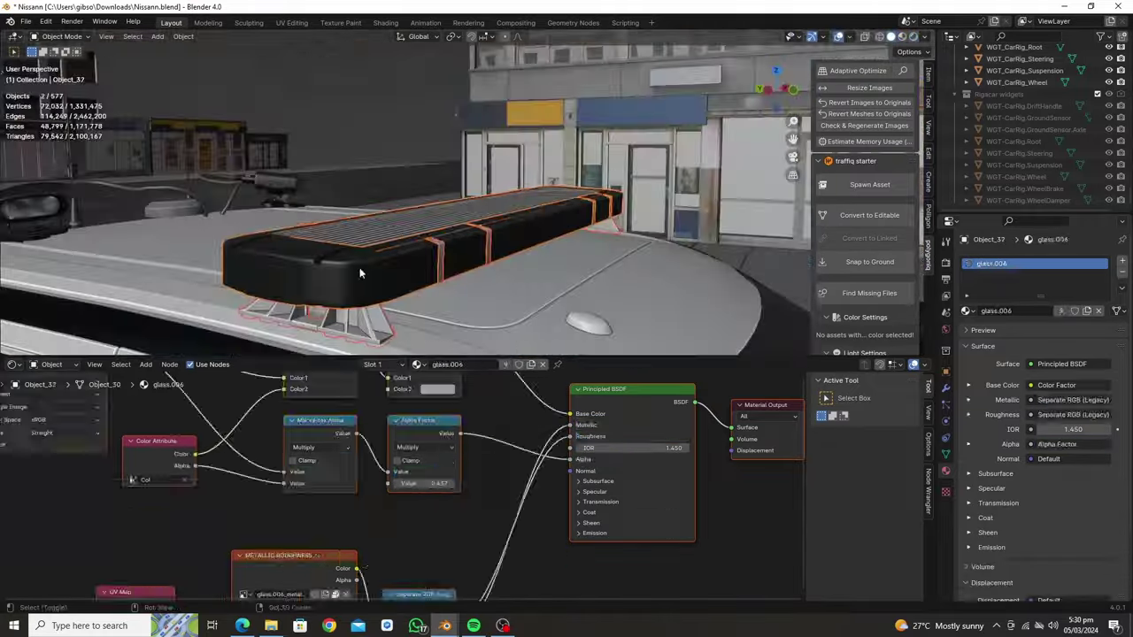
{"action": "key", "text": "KP_Divide"}
{"action": "middle_click_drag", "start_coordinate": [387, 231], "coordinate": [493, 262]}
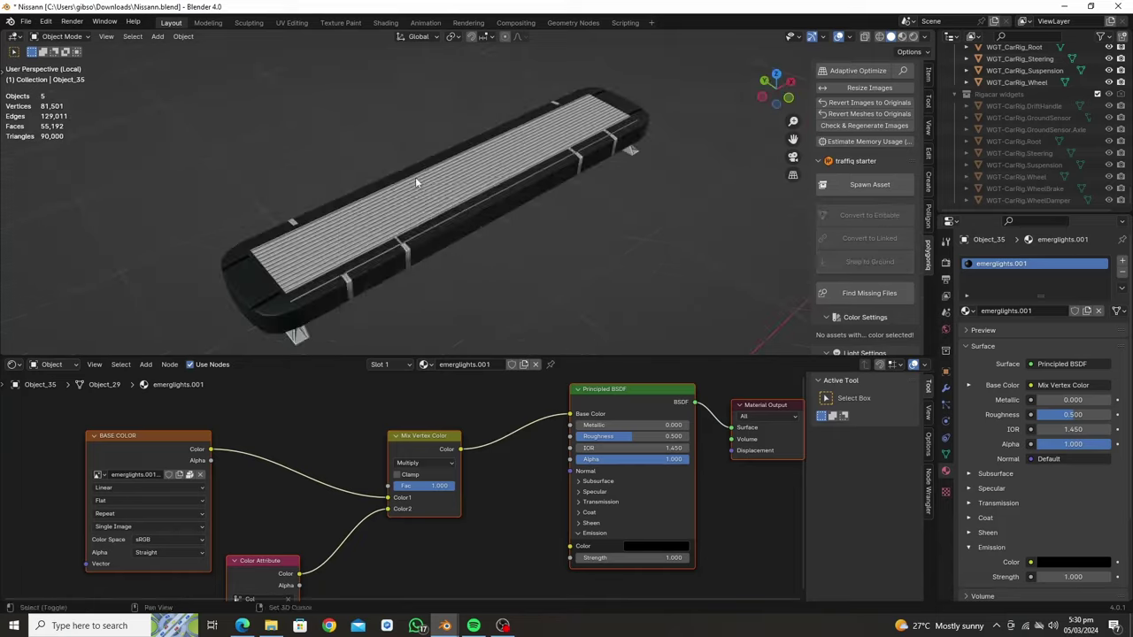
{"action": "middle_click_drag", "start_coordinate": [415, 177], "coordinate": [476, 122]}
{"action": "key", "text": "Delete"}
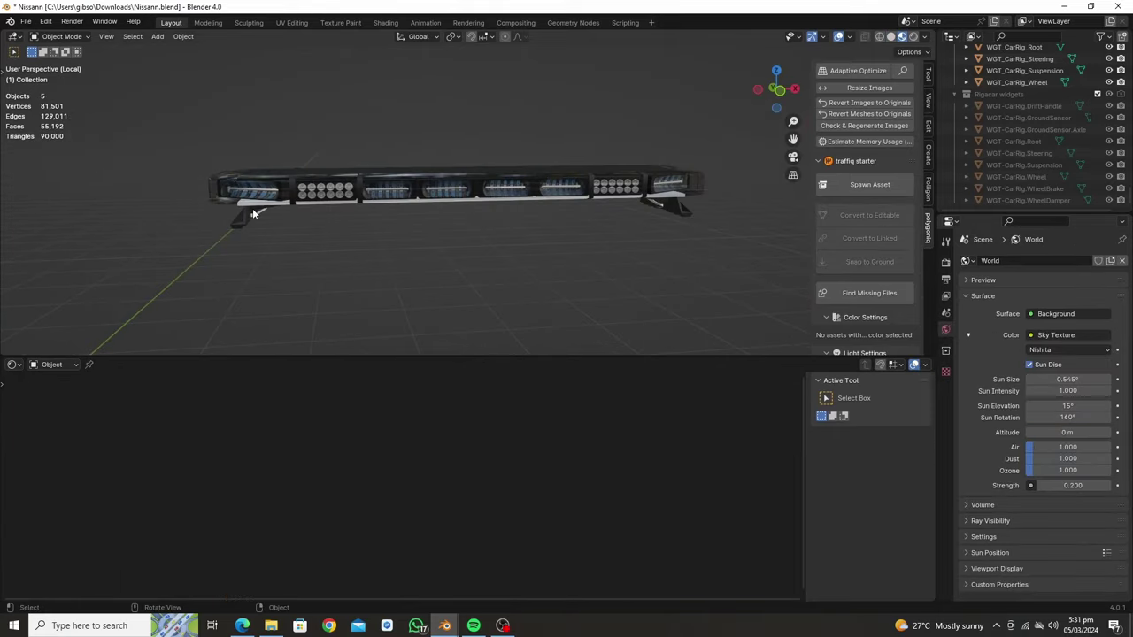
- Add a lens plane with a new material and a red glow colour
{"action": "key", "text": "shift+a"}
{"action": "left_click", "coordinate": [452, 235]}
{"action": "middle_click_drag", "start_coordinate": [452, 235], "coordinate": [467, 321]}
{"action": "left_click", "coordinate": [459, 364]}
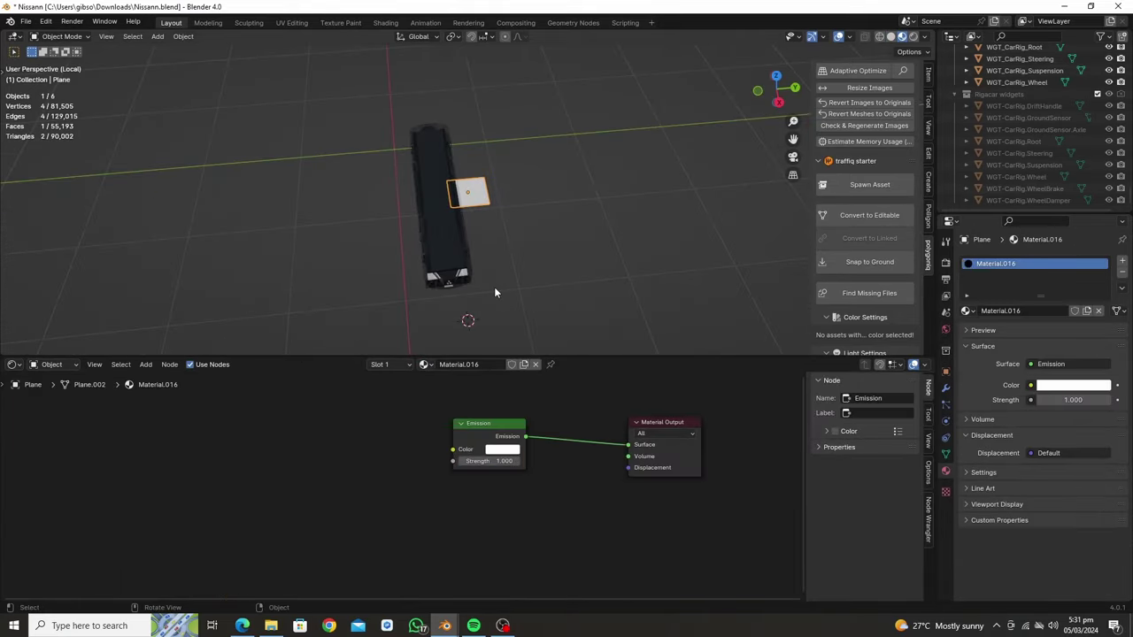
{"action": "scroll", "coordinate": [571, 420], "scroll_direction": "up", "scroll_amount": 5}
{"action": "left_click", "coordinate": [398, 495]}
{"action": "left_click", "coordinate": [548, 169]}
- Stand the red plane upright with a 90° X rotation and position it along X on the light bar
{"action": "key", "text": "r"}
{"action": "key", "text": "x"}
{"action": "key", "text": "9"}
{"action": "key", "text": "0"}
{"action": "key", "text": "Return"}
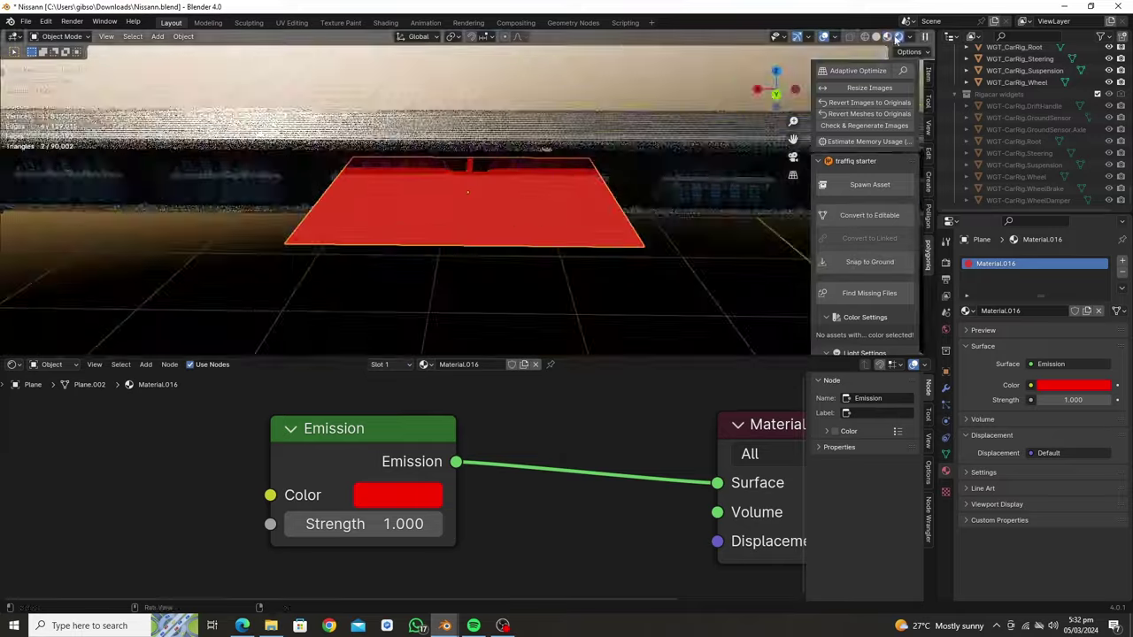
{"action": "middle_click_drag", "start_coordinate": [333, 298], "coordinate": [691, 154]}
{"action": "key", "text": "ctrl+KP_1"}
{"action": "key", "text": "g"}
{"action": "key", "text": "x"}
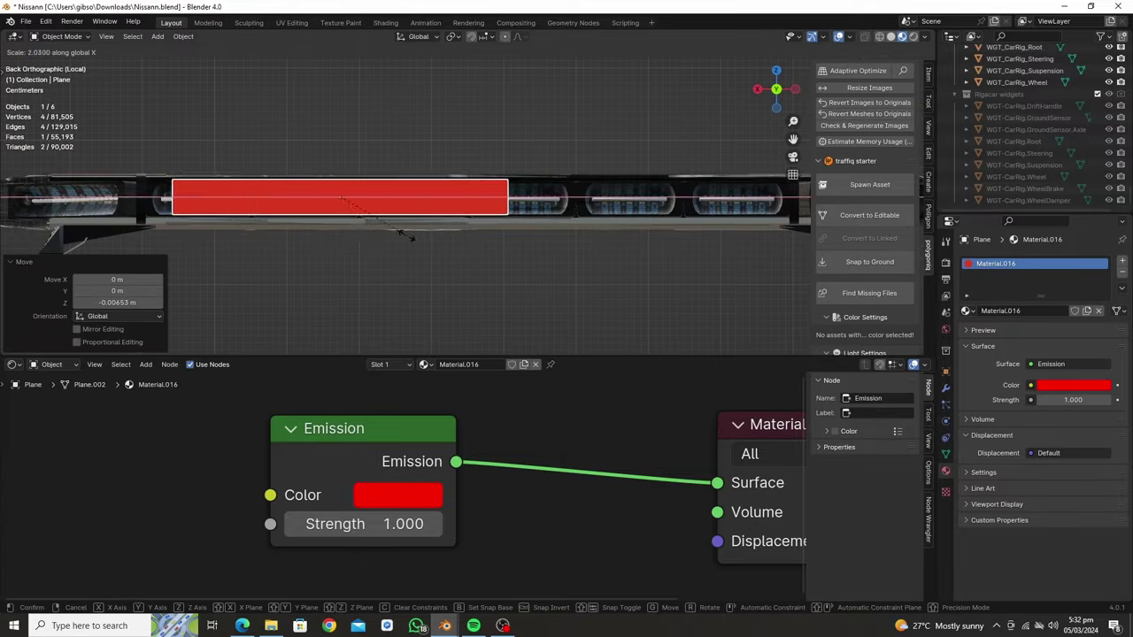
{"action": "left_click", "coordinate": [406, 234]}
- Set the Color Ramp's end stop to red and rearrange the Emission and Magic Texture nodes
{"action": "mouse_move", "coordinate": [407, 235]}
{"action": "middle_mouse_down"}
{"action": "mouse_move", "coordinate": [648, 199]}
{"action": "mouse_move", "coordinate": [463, 216]}
{"action": "middle_mouse_up"}
{"action": "scroll", "coordinate": [526, 487], "scroll_direction": "down", "scroll_amount": 4}
{"action": "left_click_drag", "start_coordinate": [549, 480], "coordinate": [525, 481]}
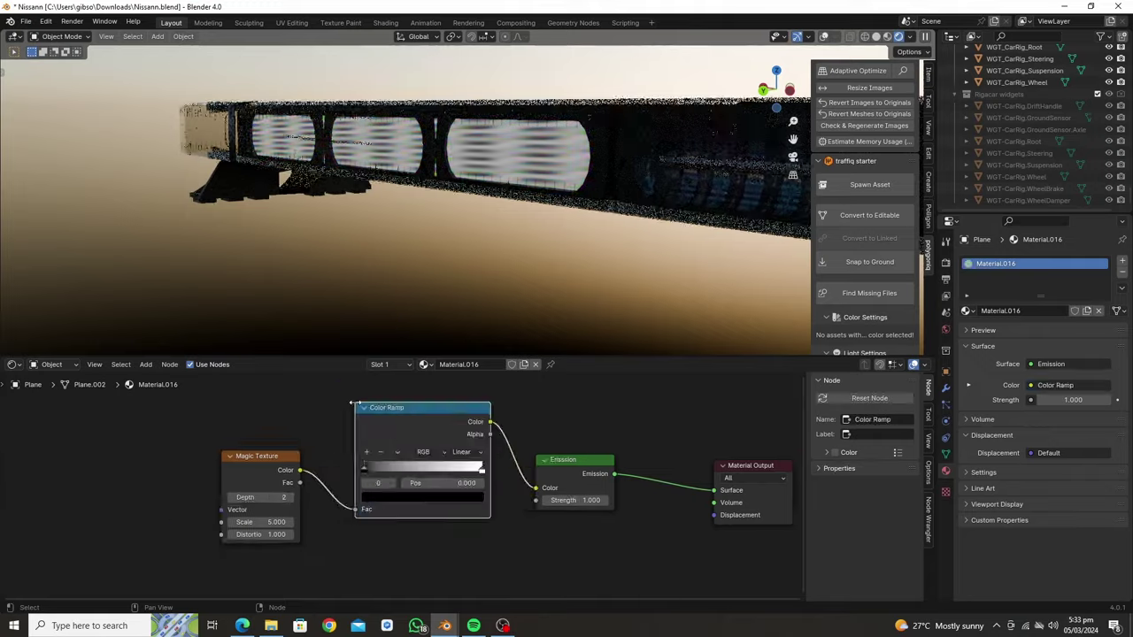
{"action": "left_click", "coordinate": [422, 498]}
{"action": "left_click", "coordinate": [411, 470]}
{"action": "scroll", "coordinate": [284, 452], "scroll_direction": "up", "scroll_amount": 3}
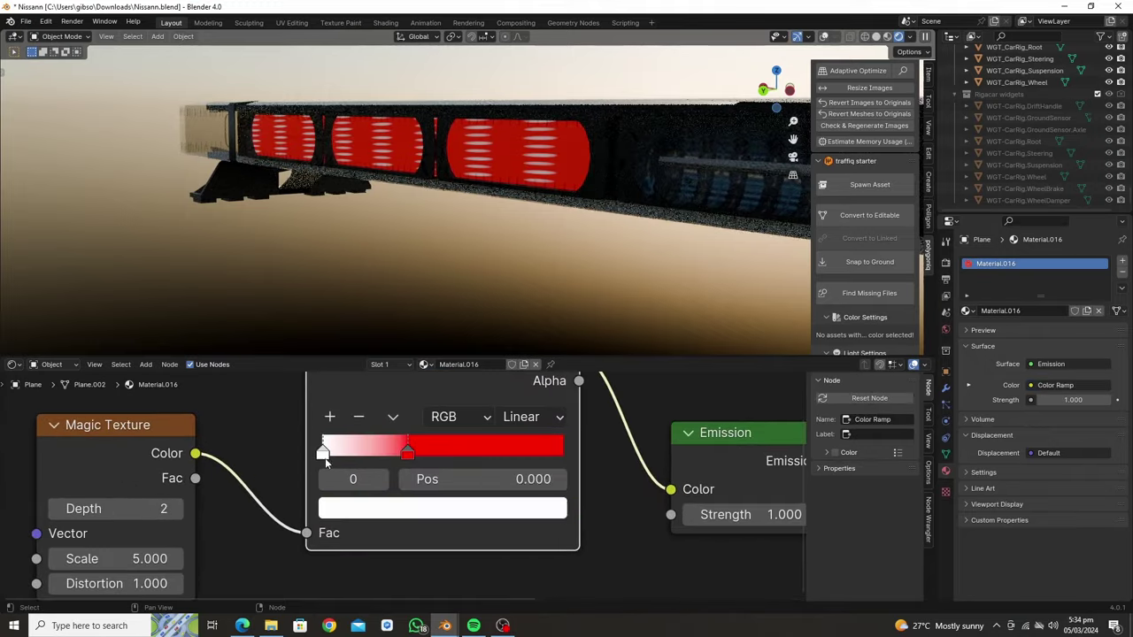
{"action": "scroll", "coordinate": [437, 458], "scroll_direction": "down", "scroll_amount": 4}
{"action": "left_click_drag", "start_coordinate": [309, 464], "coordinate": [207, 474]}
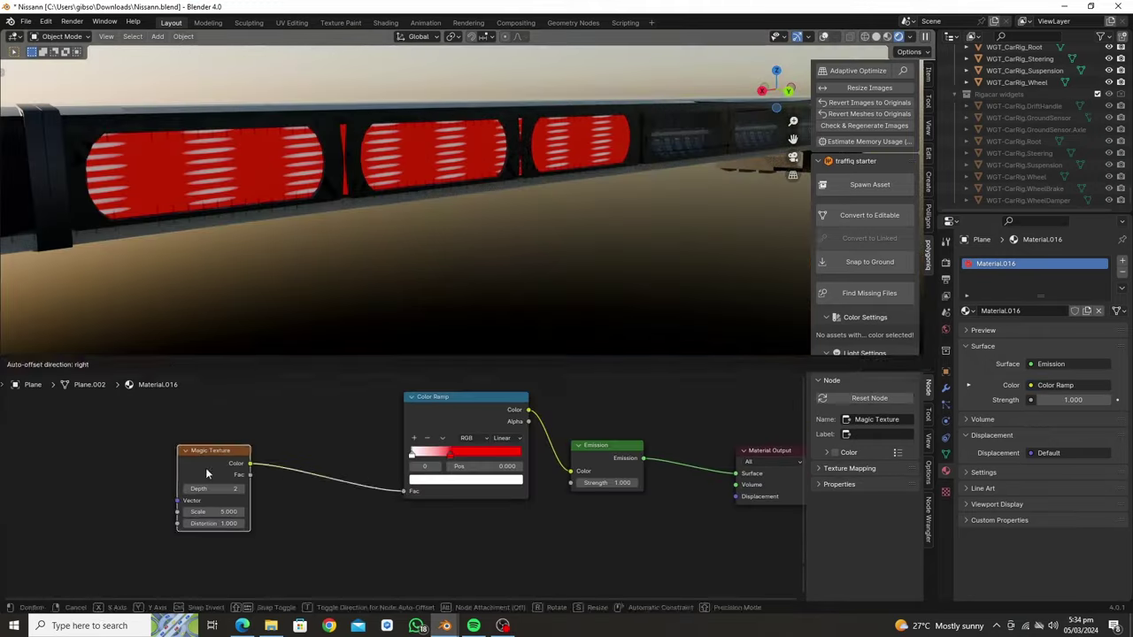
- Add a Voronoi Texture node to the lens shader with scale 24.500
{"action": "key", "text": "shift+a"}
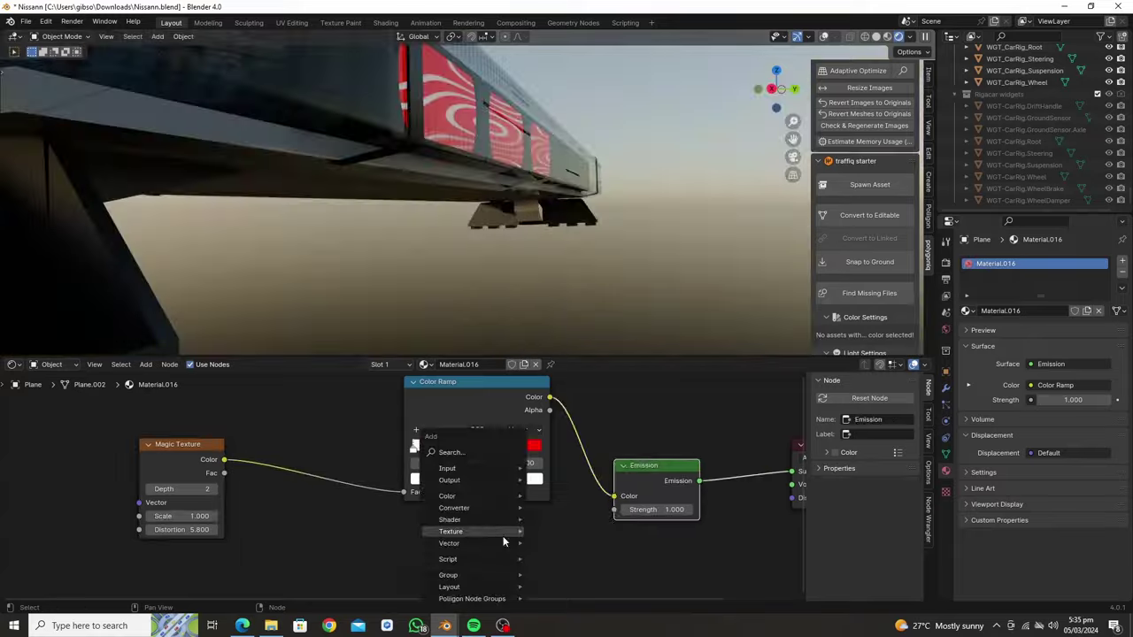
{"action": "left_click", "coordinate": [503, 535]}
{"action": "middle_click_drag", "start_coordinate": [454, 283], "coordinate": [477, 246]}
{"action": "left_click_drag", "start_coordinate": [483, 569], "coordinate": [456, 569]}
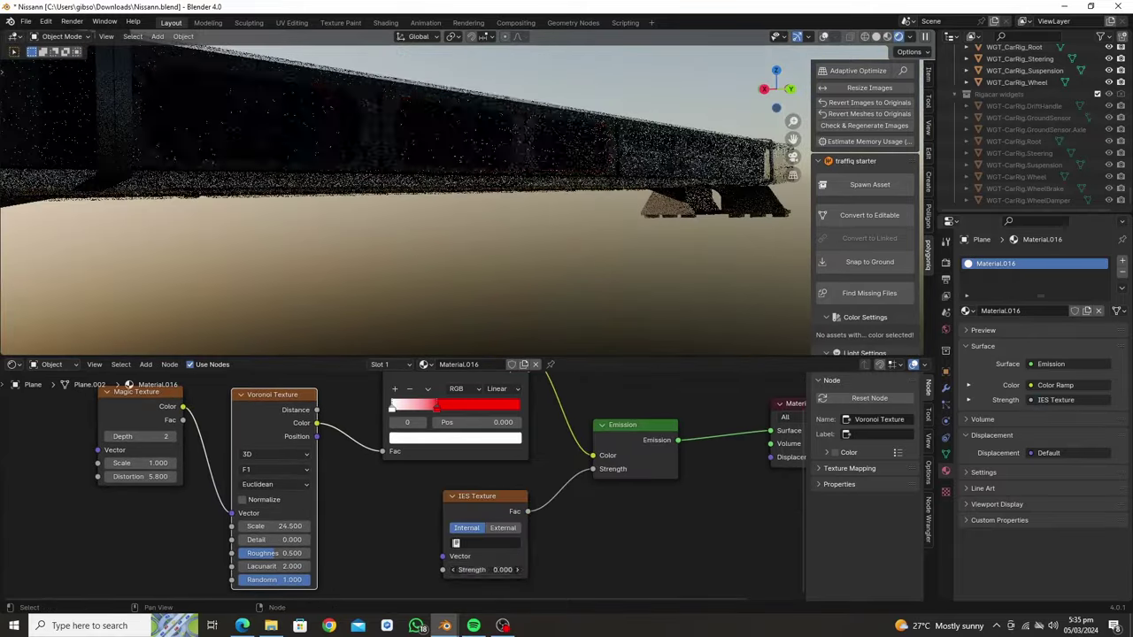
- Place a linked copy of lens plane Plane.005 further along the light bar
{"action": "middle_click_drag", "start_coordinate": [422, 215], "coordinate": [490, 274]}
{"action": "left_click_drag", "start_coordinate": [490, 273], "coordinate": [442, 269]}
{"action": "mouse_move", "coordinate": [441, 269]}
{"action": "middle_mouse_down"}
{"action": "mouse_move", "coordinate": [410, 276]}
{"action": "mouse_move", "coordinate": [839, 38]}
{"action": "middle_mouse_up"}
{"action": "left_click", "coordinate": [839, 38]}
{"action": "middle_click_drag", "start_coordinate": [531, 221], "coordinate": [619, 177]}
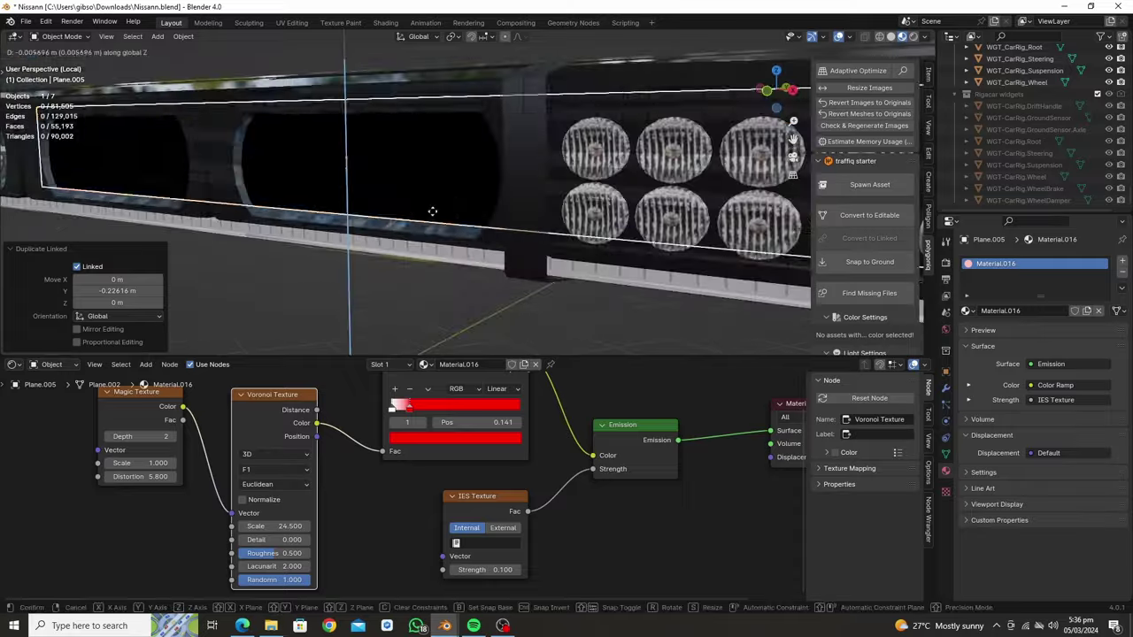
{"action": "left_click", "coordinate": [715, 157]}
{"action": "mouse_move", "coordinate": [715, 156]}
{"action": "middle_mouse_down"}
{"action": "mouse_move", "coordinate": [398, 222]}
{"action": "mouse_move", "coordinate": [594, 227]}
{"action": "mouse_move", "coordinate": [365, 203]}
{"action": "middle_mouse_up"}
{"action": "scroll", "coordinate": [398, 222], "scroll_direction": "up", "scroll_amount": 5}
{"action": "left_click", "coordinate": [594, 226]}
{"action": "scroll", "coordinate": [594, 226], "scroll_direction": "up", "scroll_amount": 3}
{"action": "key", "text": "ctrl+z"}
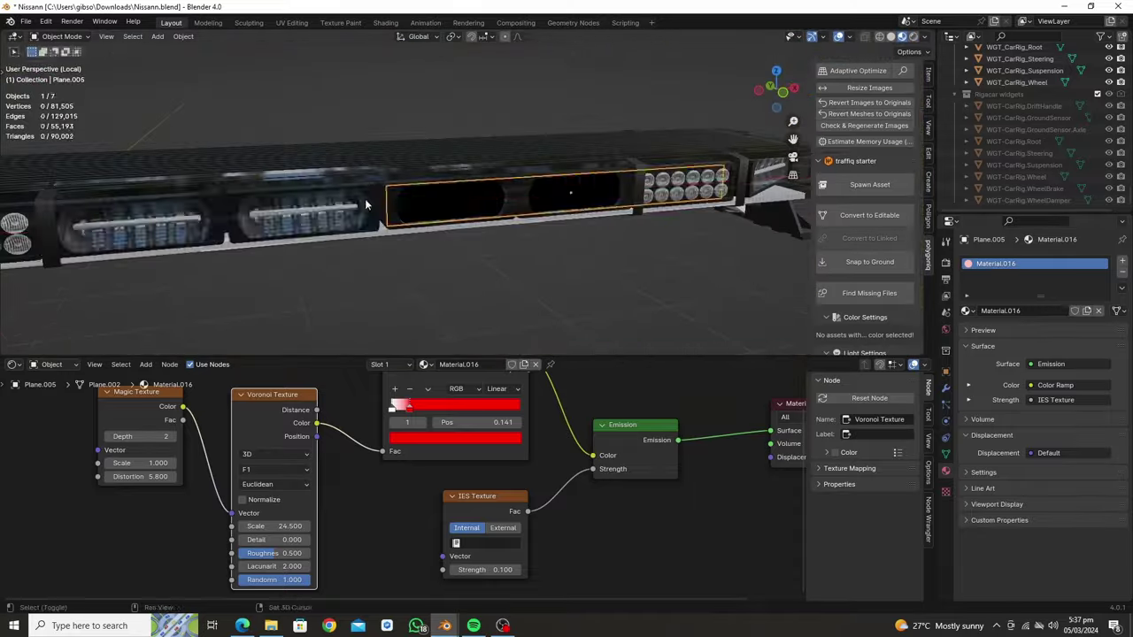
- Give the copied lenses their own material with a pure blue ramp colour
{"action": "left_click", "coordinate": [892, 257]}
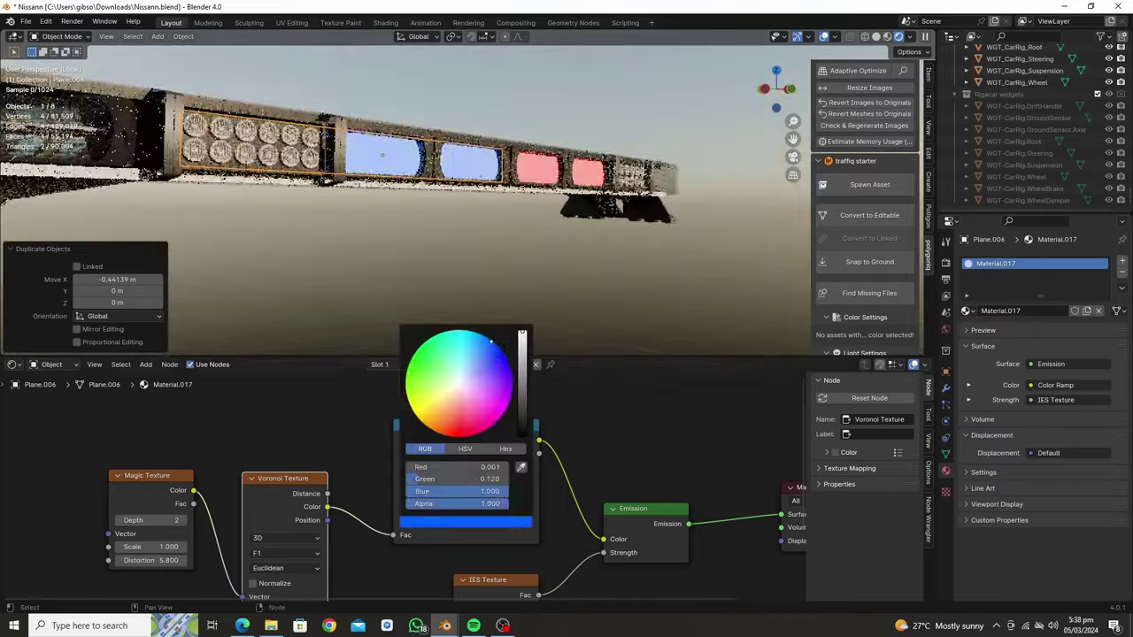
{"action": "left_click", "coordinate": [465, 521]}
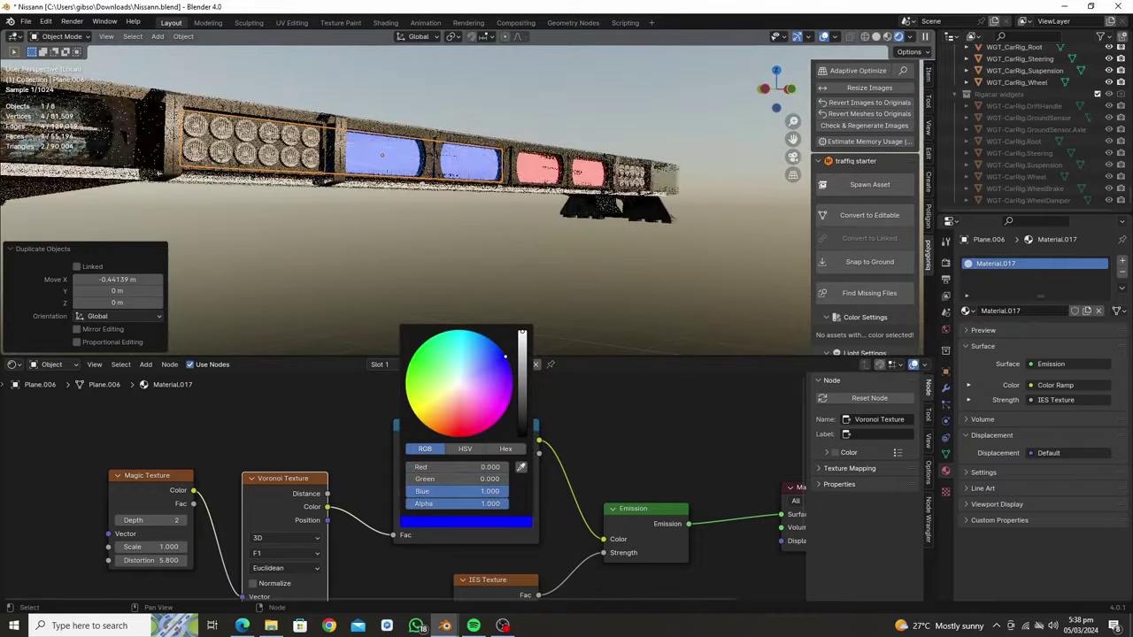
{"action": "middle_click_drag", "start_coordinate": [461, 266], "coordinate": [471, 286]}
{"action": "key", "text": "shift+d"}
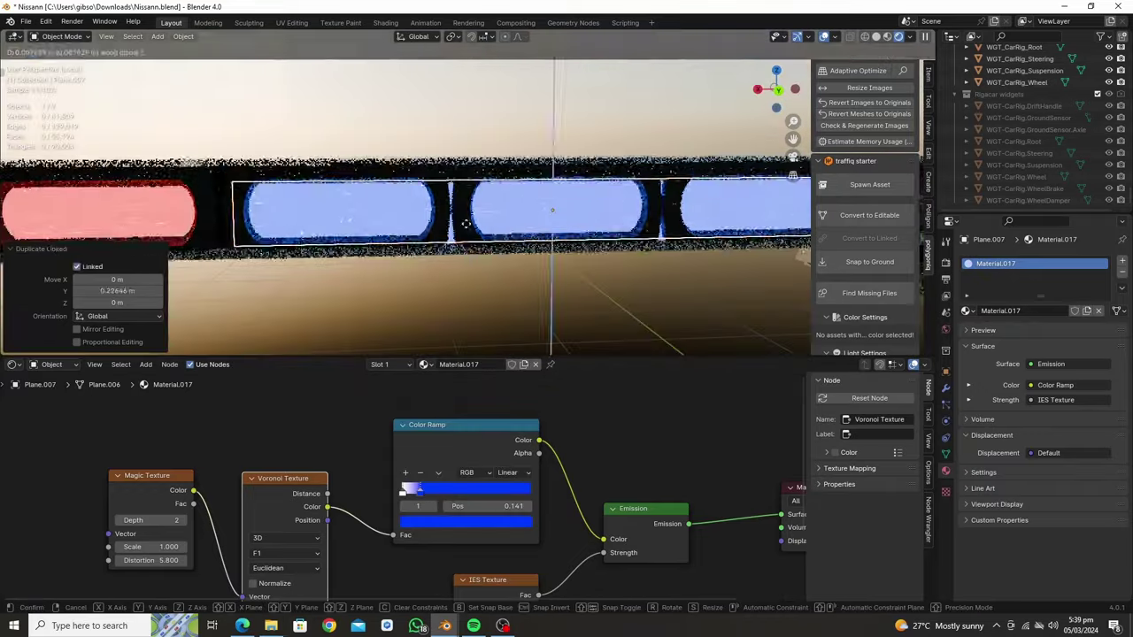
{"action": "left_click", "coordinate": [141, 514]}
- Search the node add menu for 'm' and view the whole light bar
{"action": "scroll", "coordinate": [177, 469], "scroll_direction": "down", "scroll_amount": 2}
{"action": "key", "text": "shift+a"}
{"action": "type", "text": "m"}
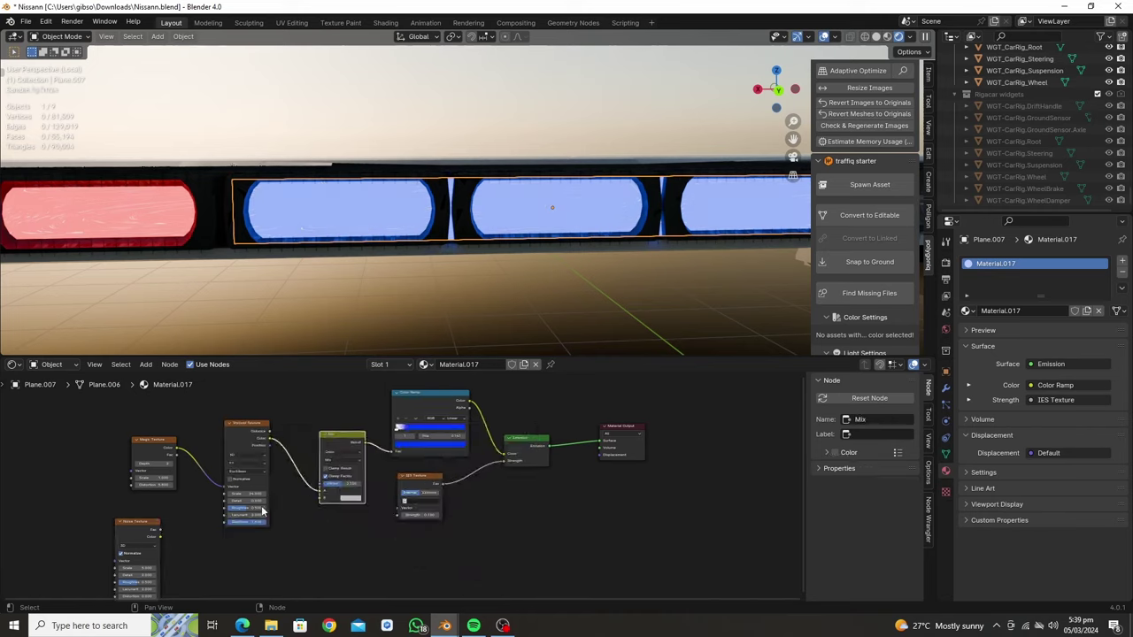
{"action": "scroll", "coordinate": [292, 478], "scroll_direction": "up", "scroll_amount": 5}
{"action": "scroll", "coordinate": [327, 518], "scroll_direction": "down", "scroll_amount": 2}
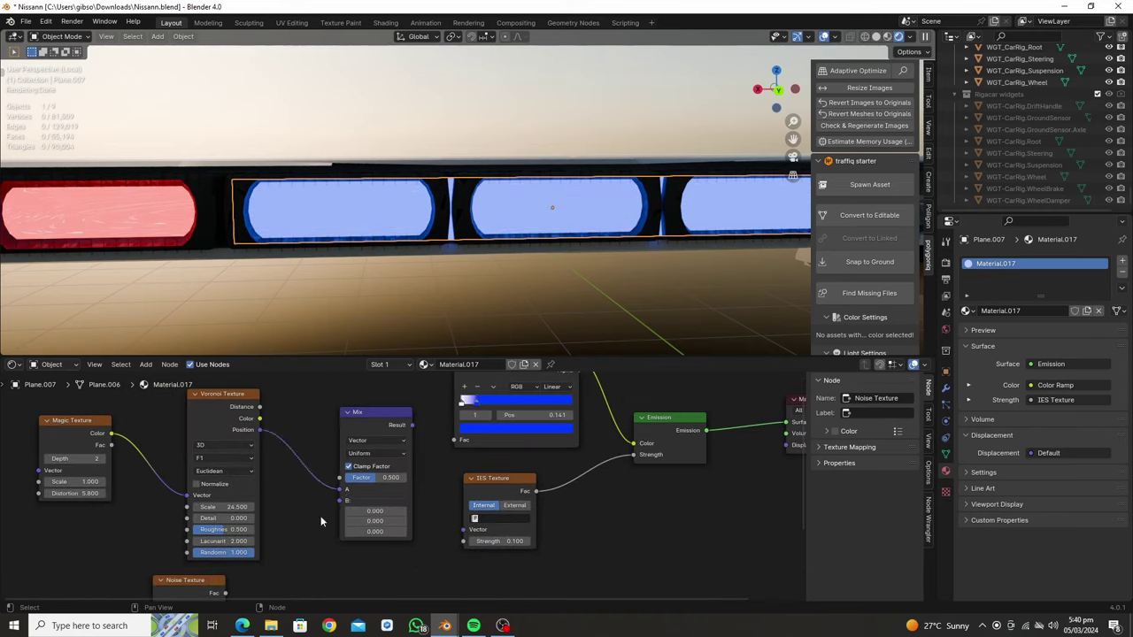
{"action": "scroll", "coordinate": [361, 498], "scroll_direction": "down", "scroll_amount": 2}
{"action": "middle_click_drag", "start_coordinate": [531, 185], "coordinate": [514, 229]}
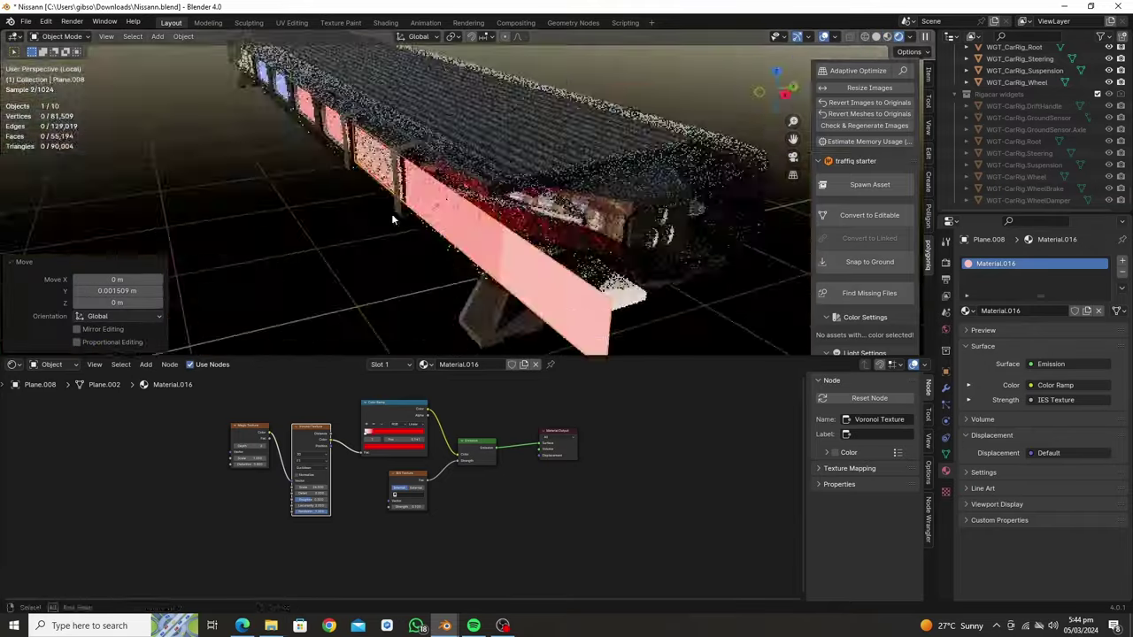
- Enter Edit Mode on the lens mesh and bring up its mesh editing options
{"action": "middle_click_drag", "start_coordinate": [392, 219], "coordinate": [495, 191]}
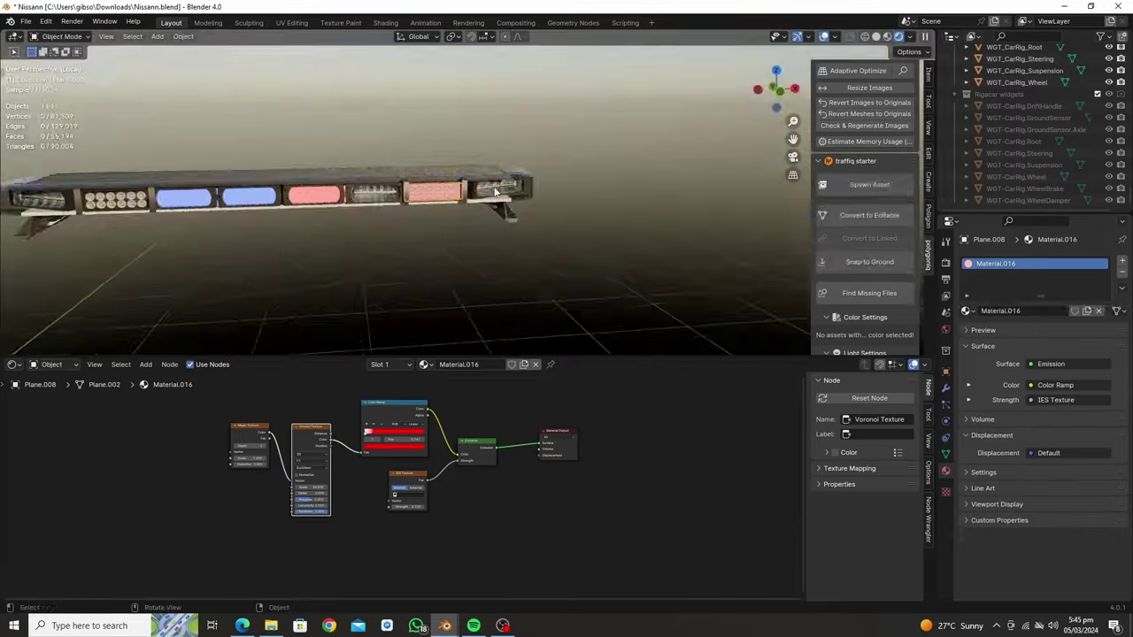
{"action": "key", "text": "Tab"}
{"action": "right_click", "coordinate": [500, 202]}
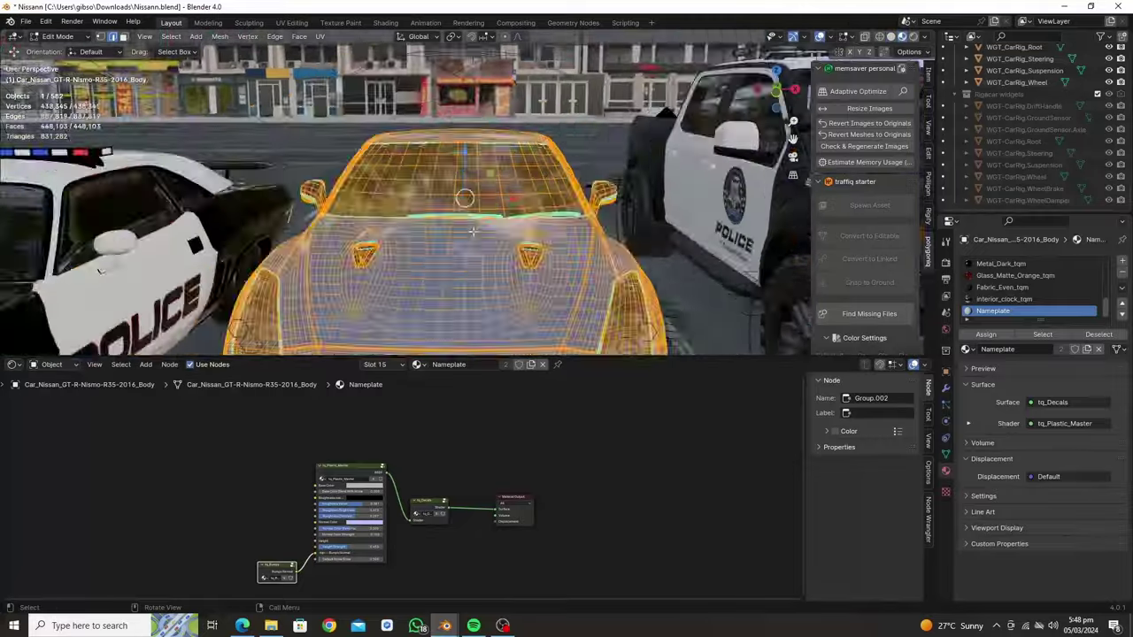
- Confirm the ratio setting of 0.500
{"action": "key", "text": "Return"}
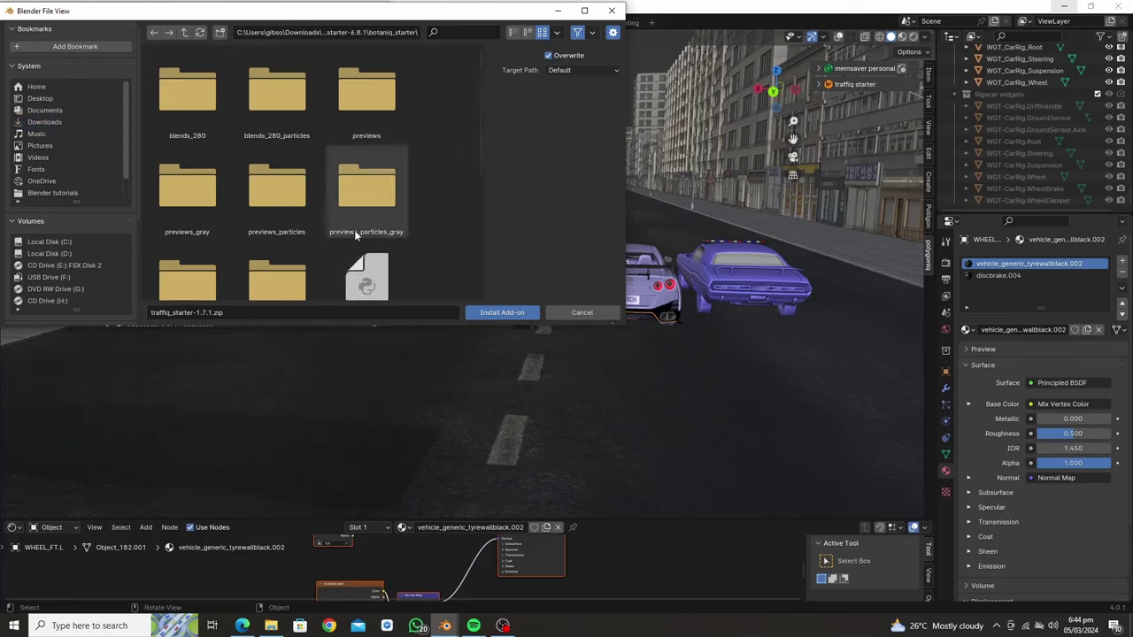
- Install the chosen add-on, save the file, and spawn a deciduous-category tree into the street
{"action": "key", "text": "Return"}
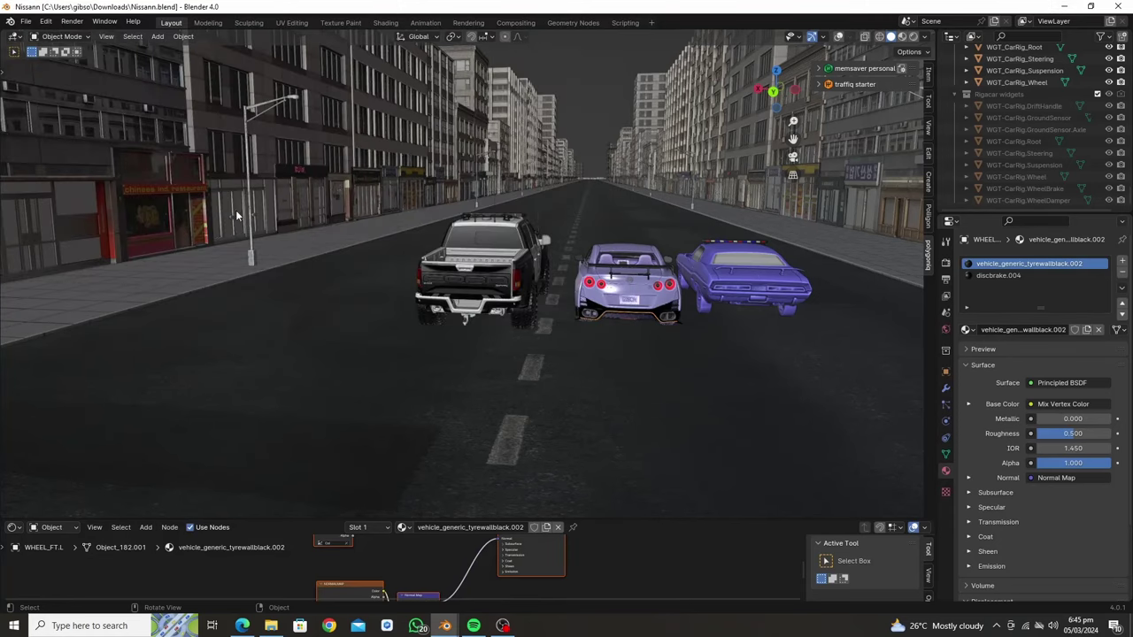
{"action": "key", "text": "ctrl+s"}
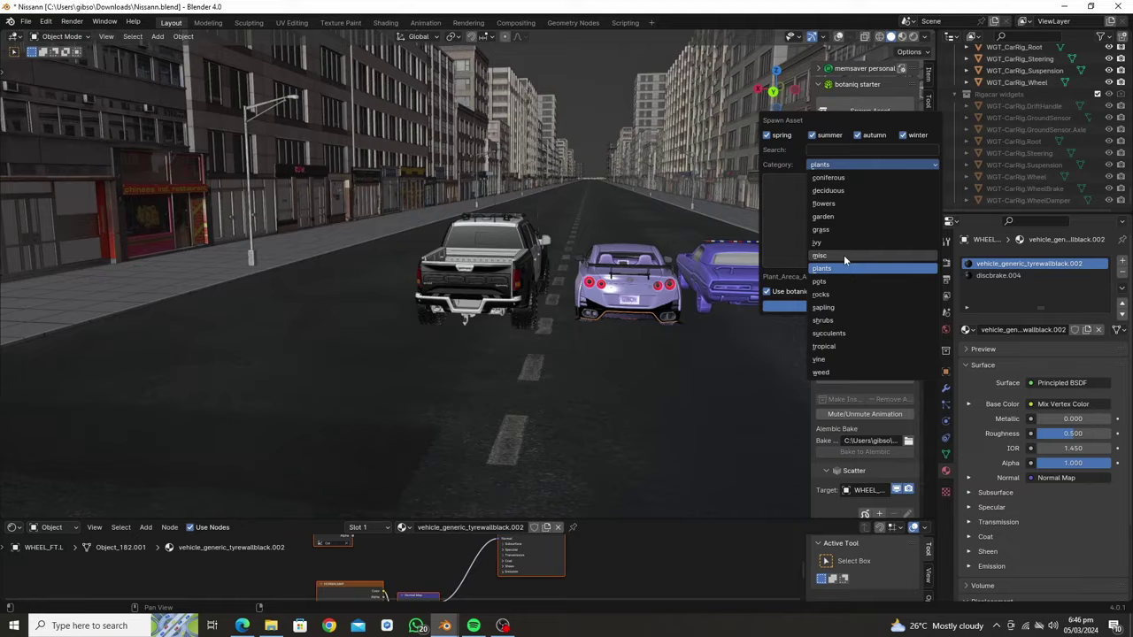
{"action": "left_click", "coordinate": [828, 190]}
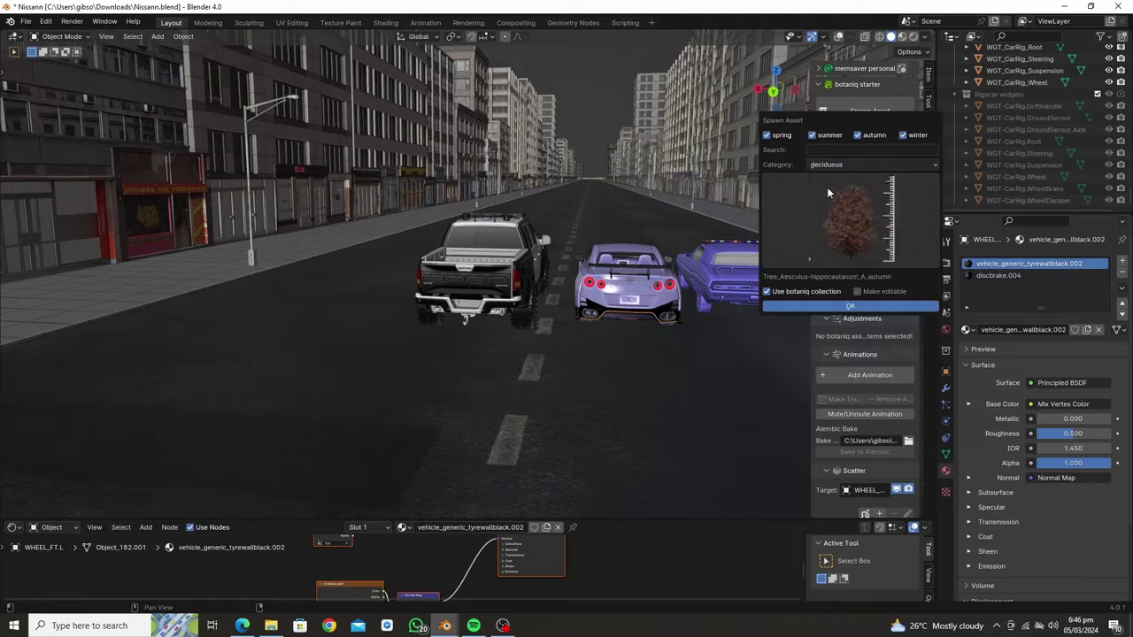
{"action": "left_click", "coordinate": [877, 305]}
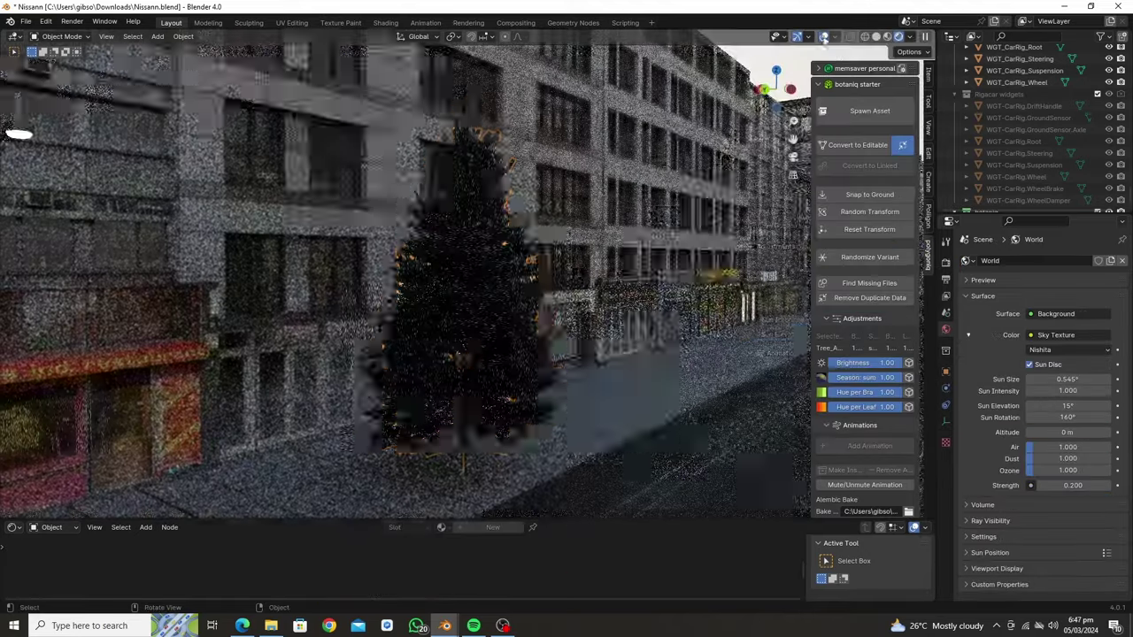
{"action": "middle_click_drag", "start_coordinate": [539, 335], "coordinate": [496, 232]}
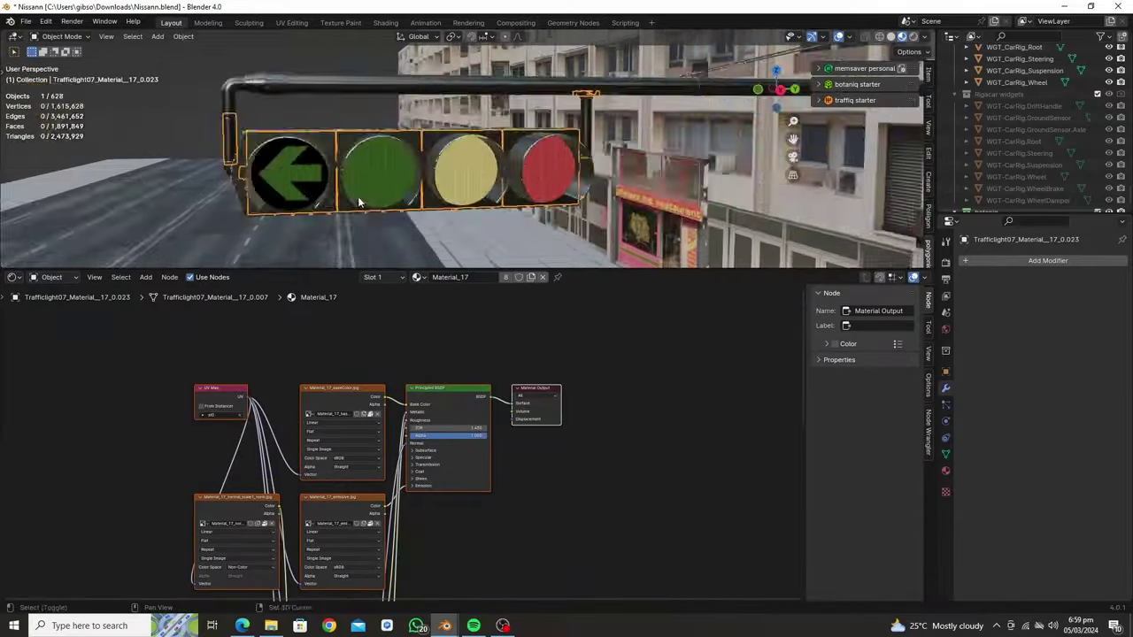
- Zoom the view in on the traffic-light lenses
{"action": "scroll", "coordinate": [430, 519], "scroll_direction": "up", "scroll_amount": 3}
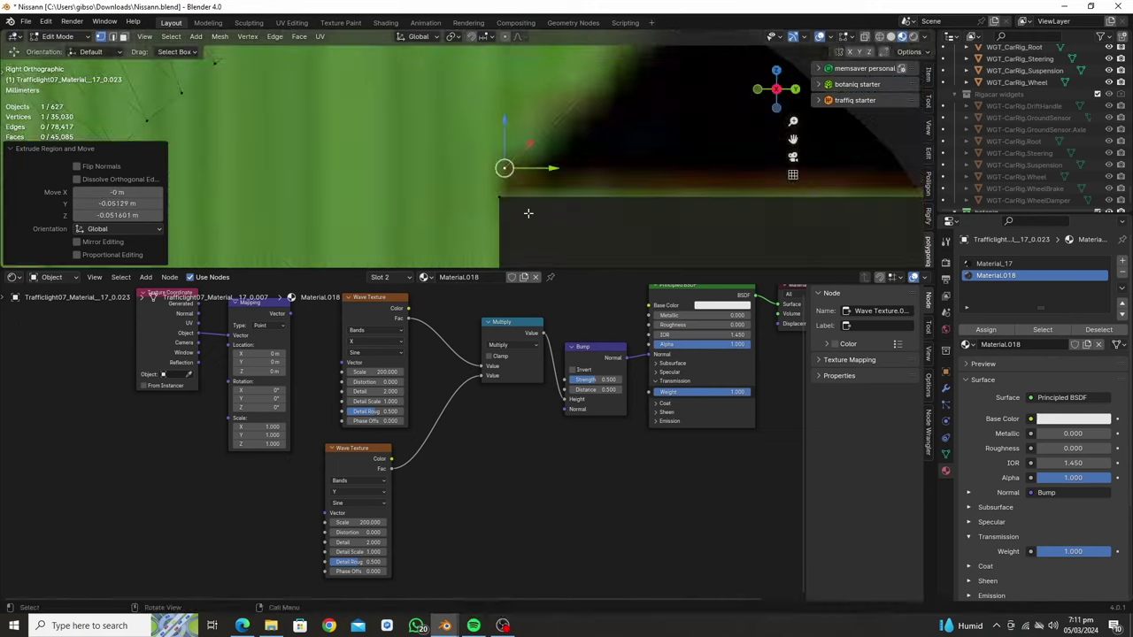
- Merge the lamp vertices and give the lamp a green emission with IES Texture strength
{"action": "left_click", "coordinate": [465, 177]}
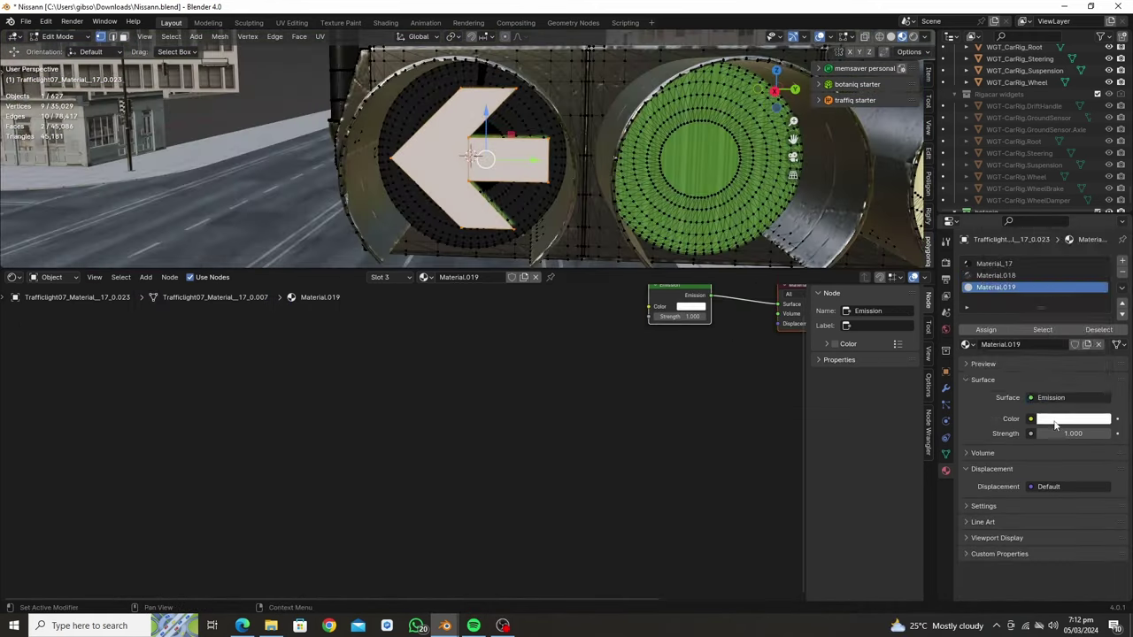
{"action": "left_click", "coordinate": [1071, 418]}
{"action": "left_click", "coordinate": [664, 196]}
{"action": "key", "text": "g"}
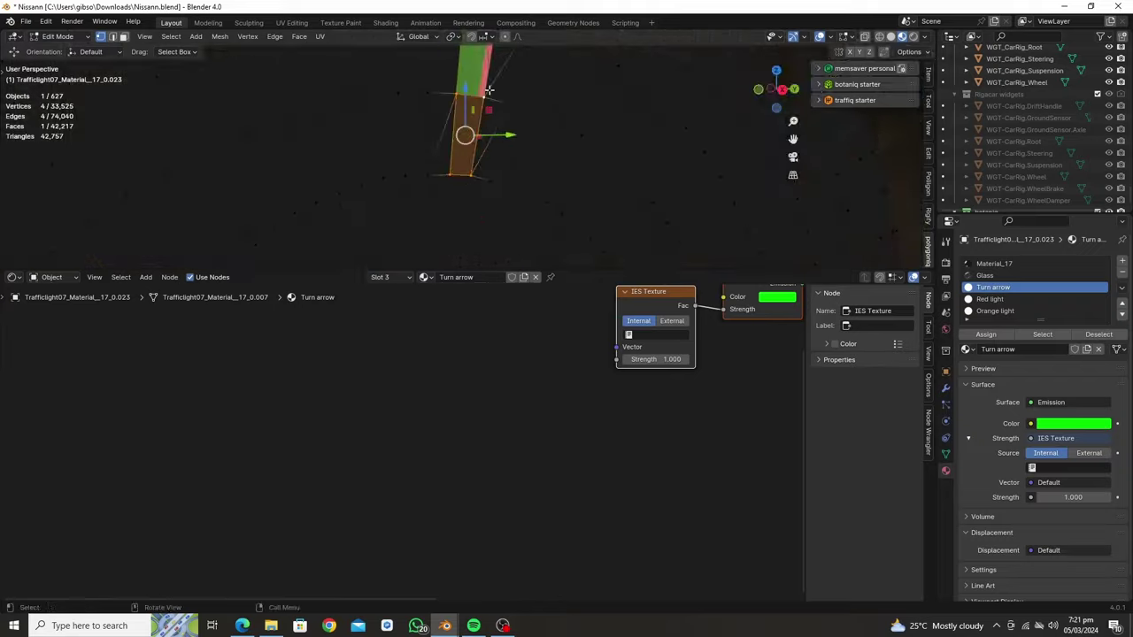
- Resize the lamp face in a side-on orthographic view
{"action": "scroll", "coordinate": [458, 209], "scroll_direction": "up", "scroll_amount": 2}
{"action": "scroll", "coordinate": [370, 181], "scroll_direction": "down", "scroll_amount": 5}
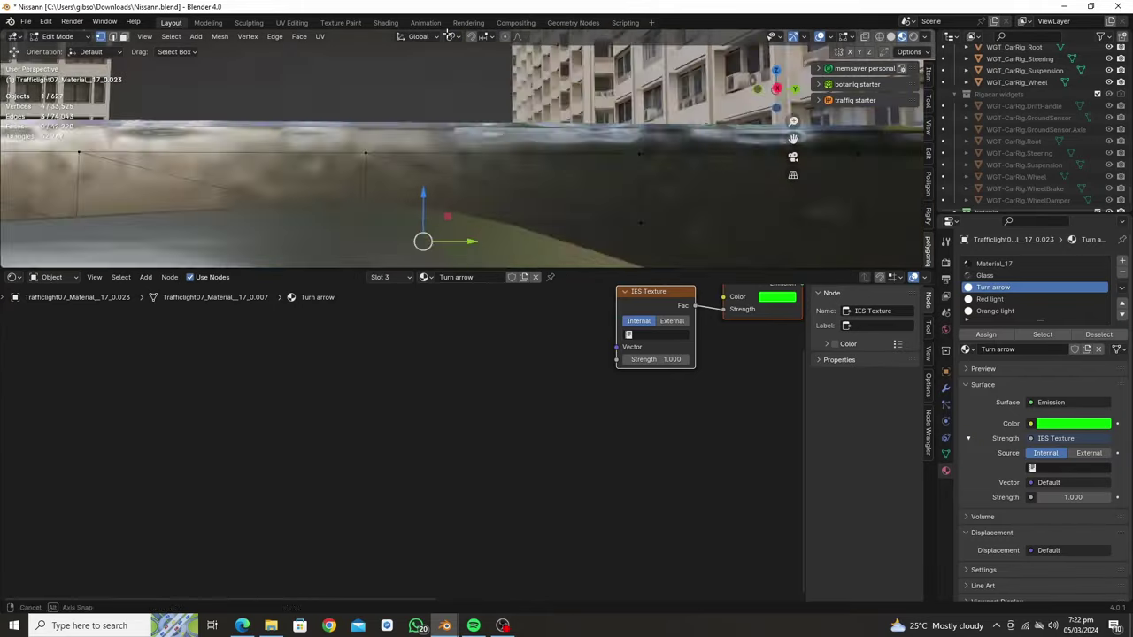
{"action": "middle_click_drag", "start_coordinate": [370, 181], "coordinate": [403, 198]}
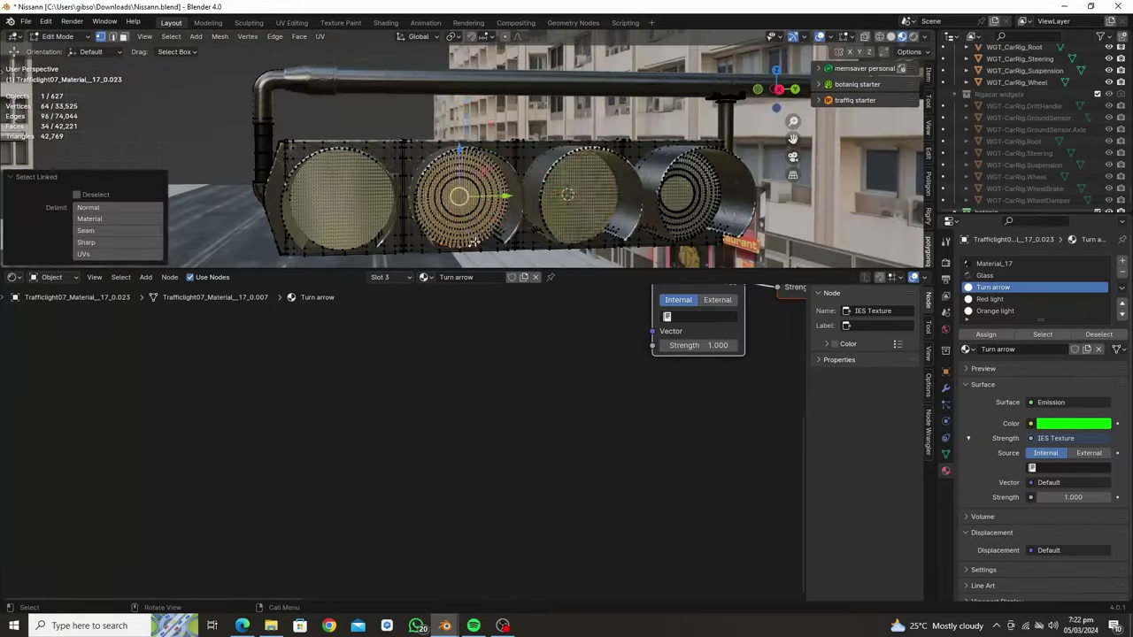
{"action": "key", "text": "KP_3"}
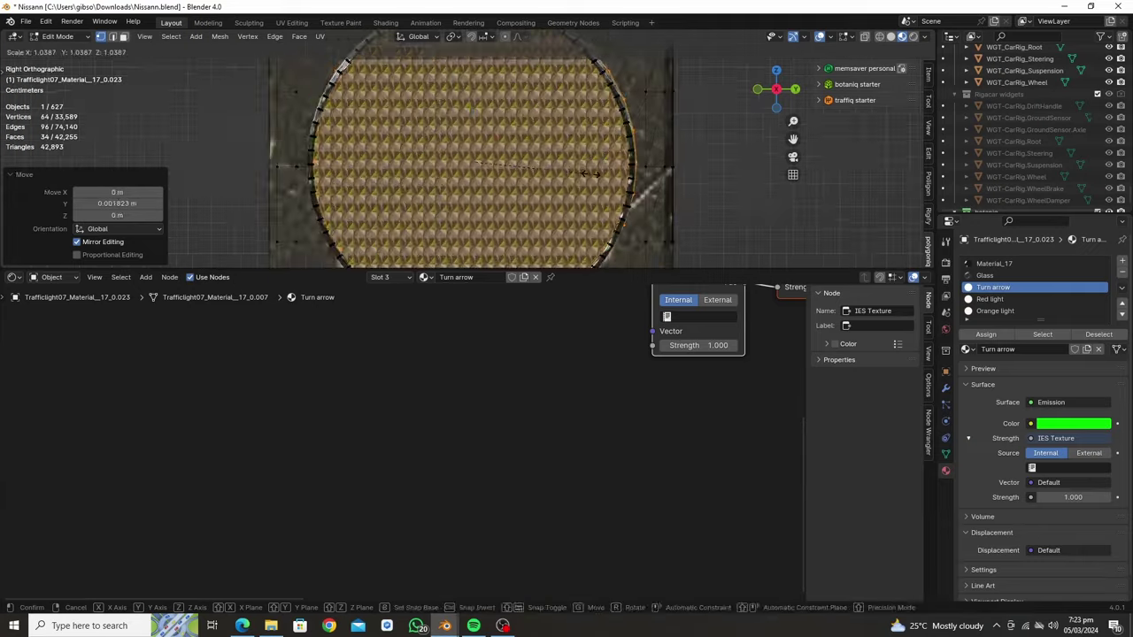
{"action": "right_click", "coordinate": [586, 174]}
{"action": "middle_click_drag", "start_coordinate": [586, 173], "coordinate": [495, 177]}
{"action": "scroll", "coordinate": [499, 179], "scroll_direction": "down", "scroll_amount": 3}
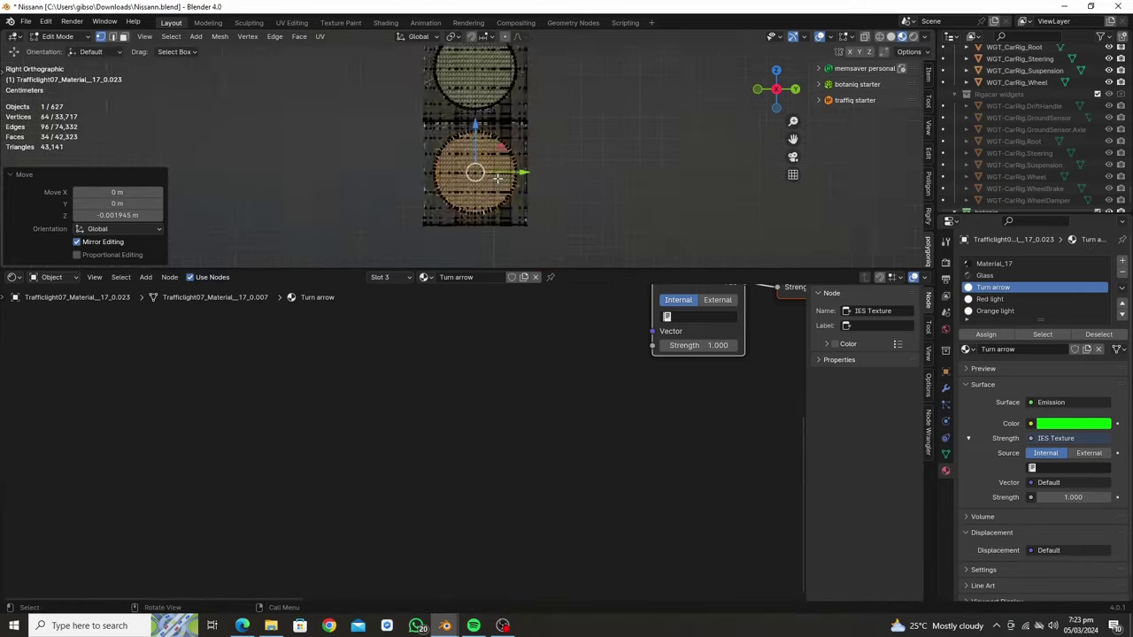
{"action": "scroll", "coordinate": [504, 159], "scroll_direction": "down", "scroll_amount": 8}
{"action": "scroll", "coordinate": [391, 188], "scroll_direction": "up", "scroll_amount": 4}
- Copy the lamp circle face, move the copy along the X axis, and return to Object Mode
{"action": "key", "text": "g"}
{"action": "key", "text": "y"}
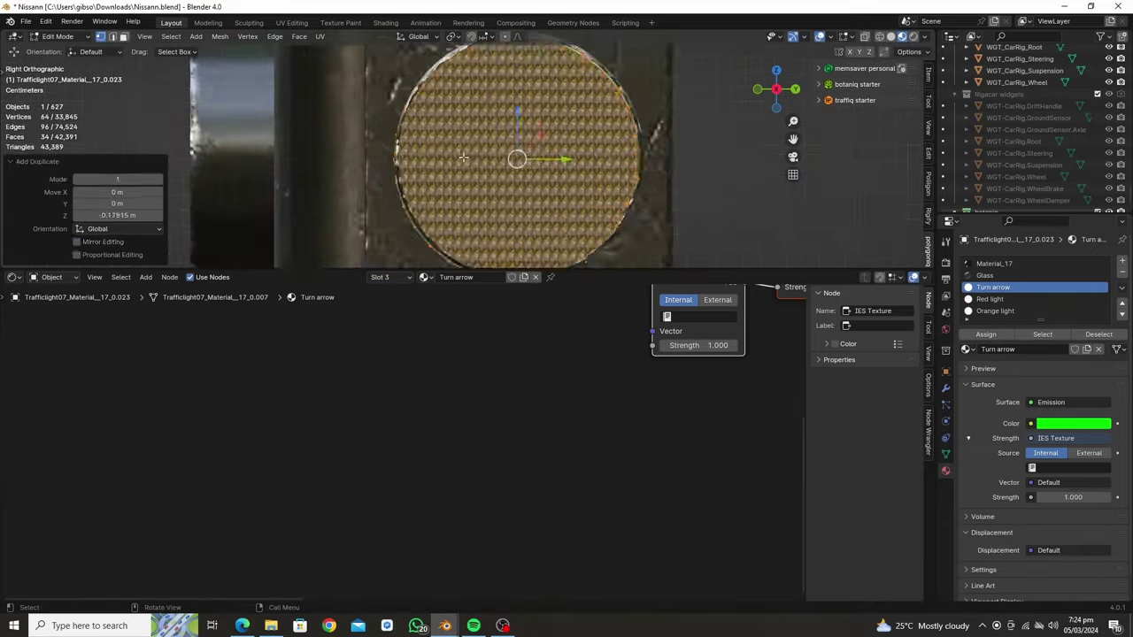
{"action": "mouse_move", "coordinate": [491, 99]}
{"action": "middle_mouse_down"}
{"action": "mouse_move", "coordinate": [451, 204]}
{"action": "mouse_move", "coordinate": [381, 204]}
{"action": "middle_mouse_up"}
{"action": "scroll", "coordinate": [452, 204], "scroll_direction": "up", "scroll_amount": 3}
{"action": "key", "text": "g"}
{"action": "key", "text": "x"}
{"action": "key", "text": "Escape"}
{"action": "scroll", "coordinate": [451, 204], "scroll_direction": "down", "scroll_amount": 4}
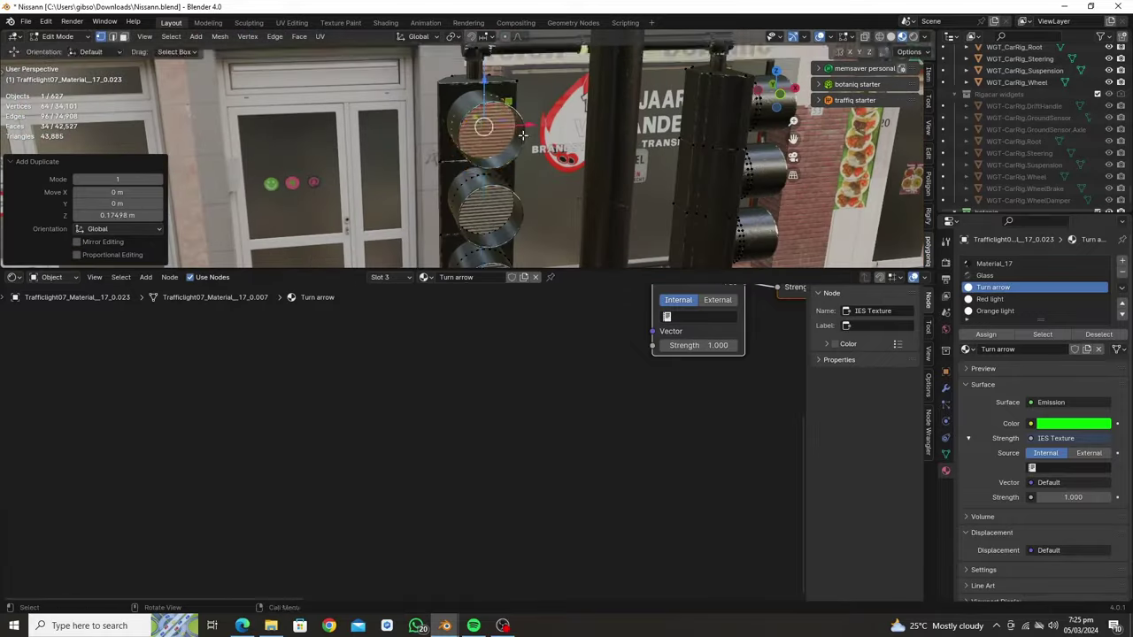
{"action": "scroll", "coordinate": [376, 205], "scroll_direction": "down", "scroll_amount": 3}
{"action": "key", "text": "Tab"}
- Select another traffic light and review the glowing lights in rendered view
{"action": "left_click", "coordinate": [509, 160]}
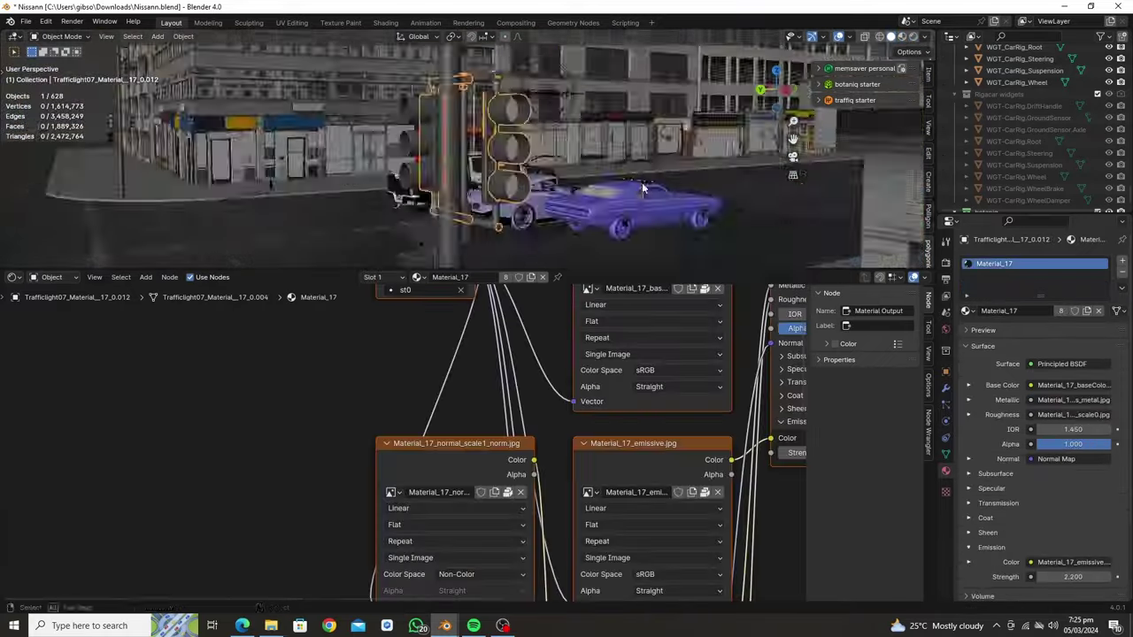
{"action": "middle_click_drag", "start_coordinate": [641, 182], "coordinate": [401, 204]}
{"action": "key", "text": "z"}
{"action": "mouse_move", "coordinate": [644, 155]}
{"action": "middle_mouse_down"}
{"action": "mouse_move", "coordinate": [539, 196]}
{"action": "mouse_move", "coordinate": [484, 203]}
{"action": "middle_mouse_up"}
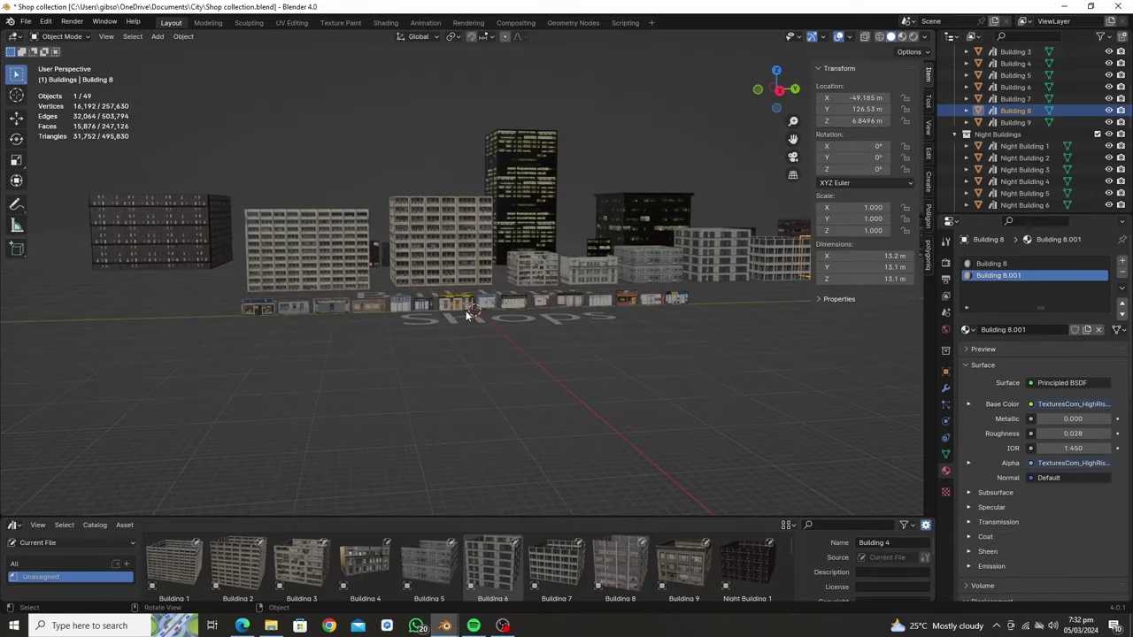
{"action": "middle_click_drag", "start_coordinate": [469, 311], "coordinate": [383, 123]}
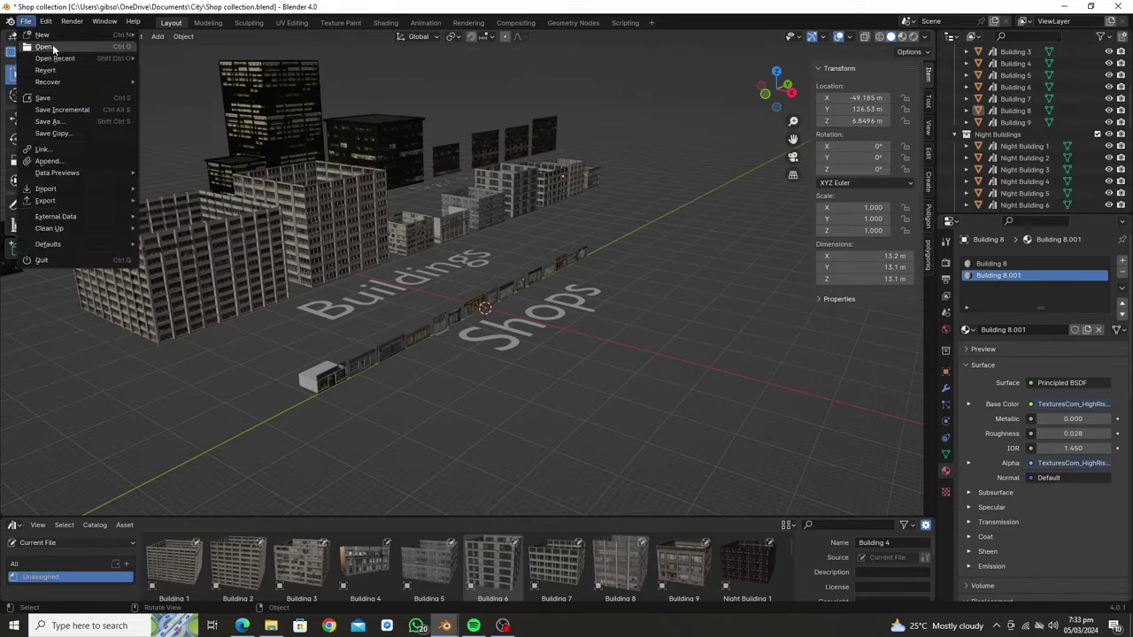
- Browse the files to open, filtered to 'car' files
{"action": "left_click", "coordinate": [52, 46]}
{"action": "key", "text": "BackSpace"}
{"action": "key", "text": "BackSpace"}
{"action": "type", "text": "ar"}
{"action": "scroll", "coordinate": [632, 356], "scroll_direction": "down", "scroll_amount": 1}
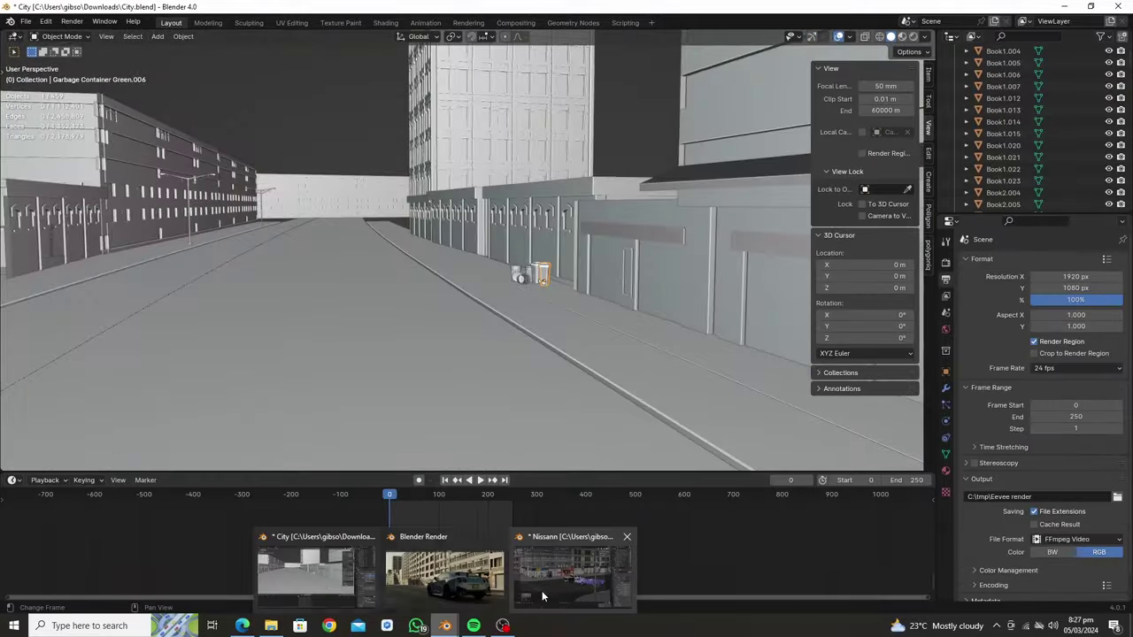
- Bring the Nissann Blender window forward from the taskbar
{"action": "left_click", "coordinate": [542, 596]}
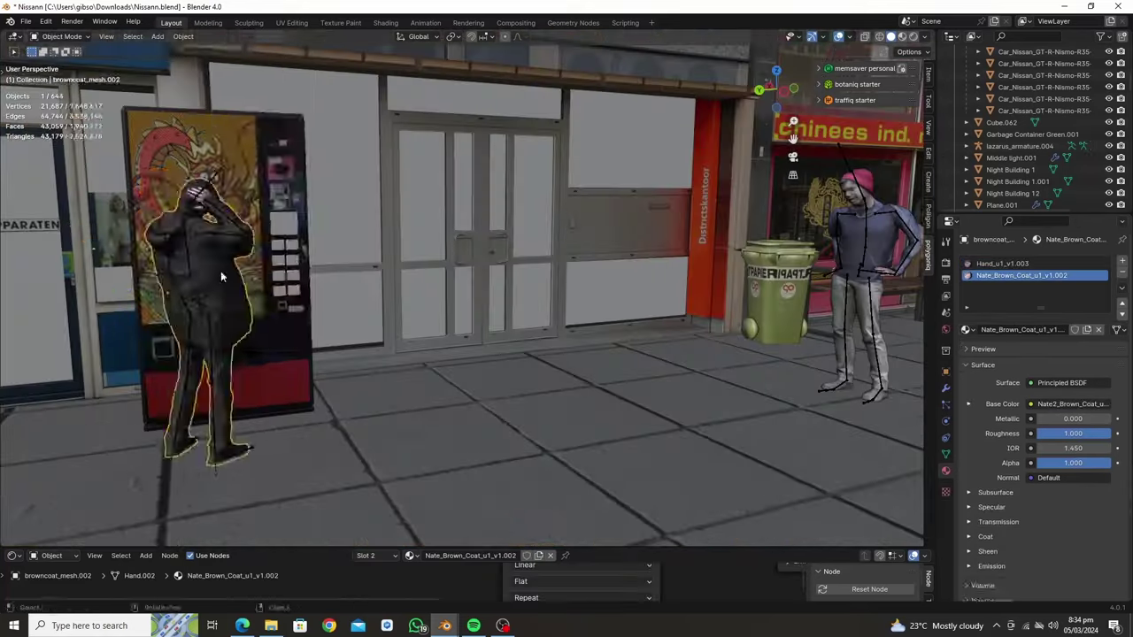
- Render the street, then select the traffic-light pole and lights and isolate them
{"action": "key", "text": "F12"}
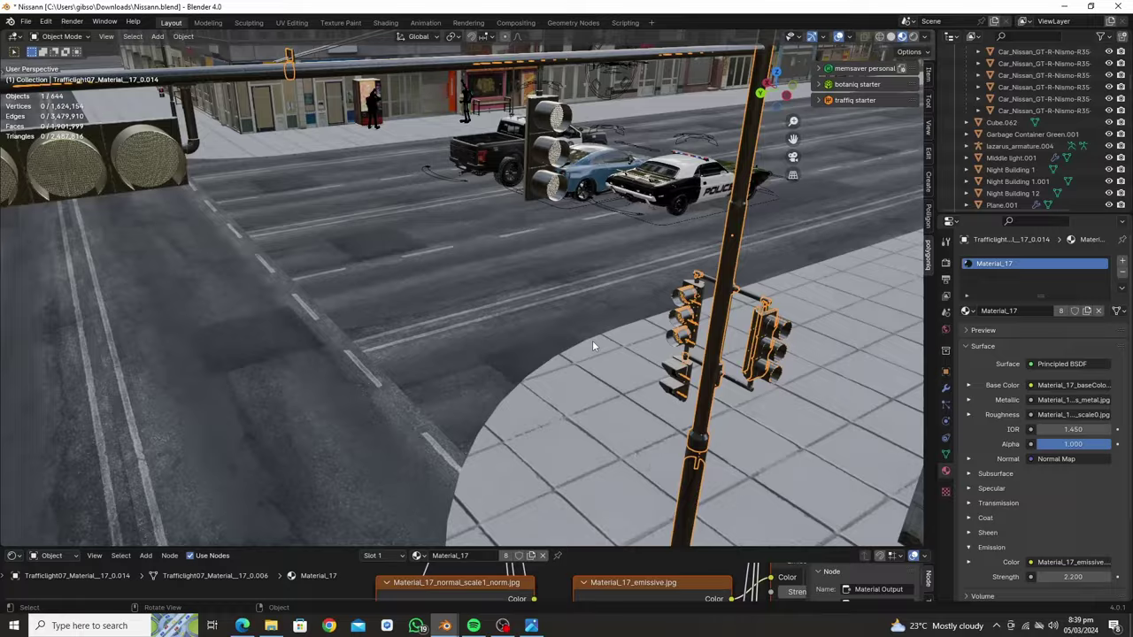
{"action": "middle_click_drag", "start_coordinate": [493, 215], "coordinate": [605, 243]}
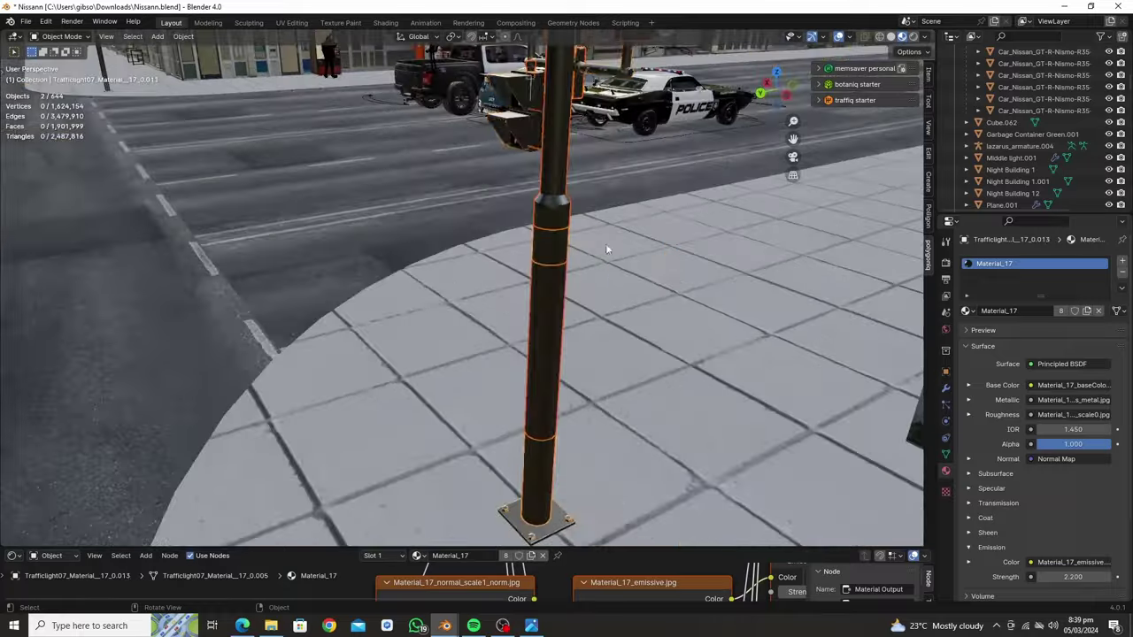
{"action": "scroll", "coordinate": [514, 453], "scroll_direction": "up", "scroll_amount": 3}
{"action": "left_click", "coordinate": [514, 454], "text": "shift"}
{"action": "scroll", "coordinate": [513, 453], "scroll_direction": "down", "scroll_amount": 3}
{"action": "middle_click_drag", "start_coordinate": [514, 454], "coordinate": [448, 551]}
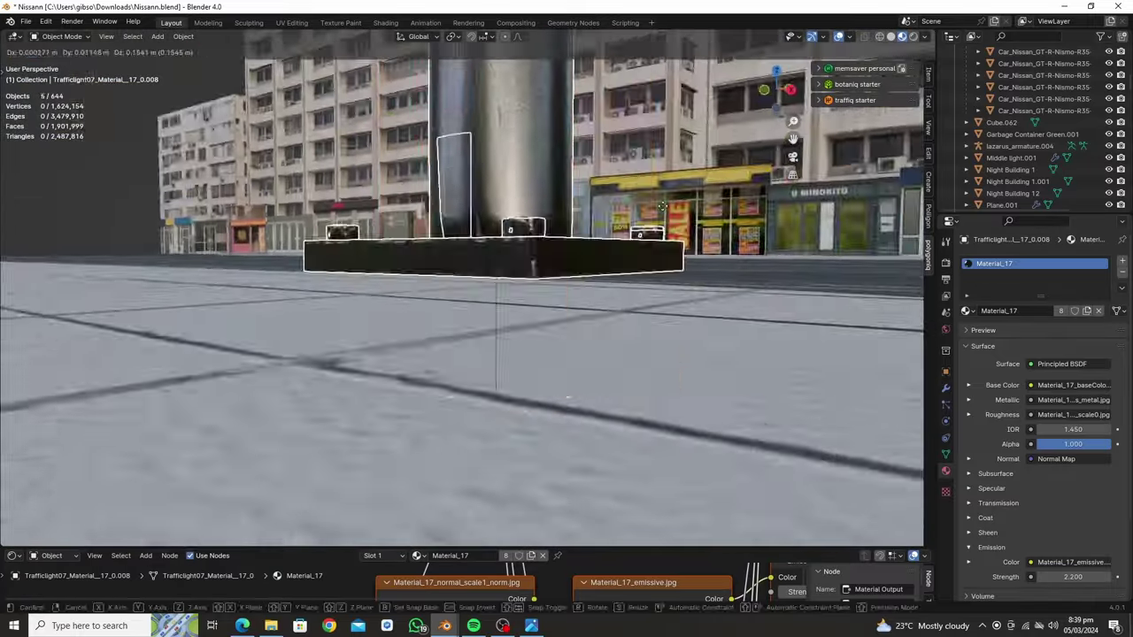
{"action": "key", "text": "KP_Divide"}
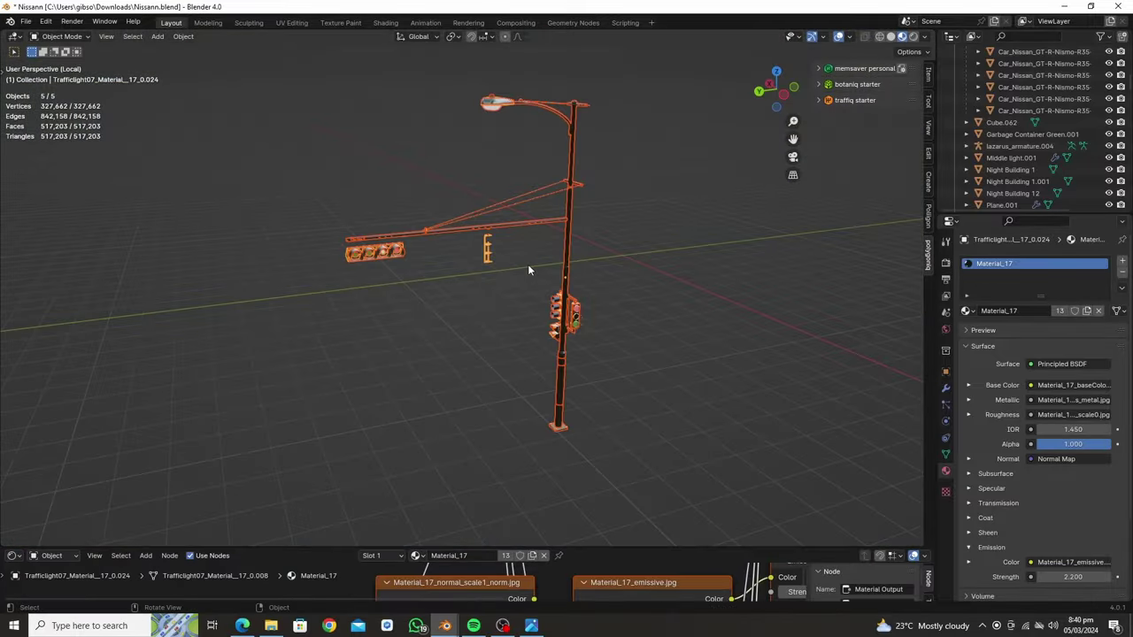
- Delete the arm pieces from the traffic-light pole in Edit Mode
{"action": "key", "text": "Tab"}
{"action": "middle_click_drag", "start_coordinate": [652, 164], "coordinate": [683, 100]}
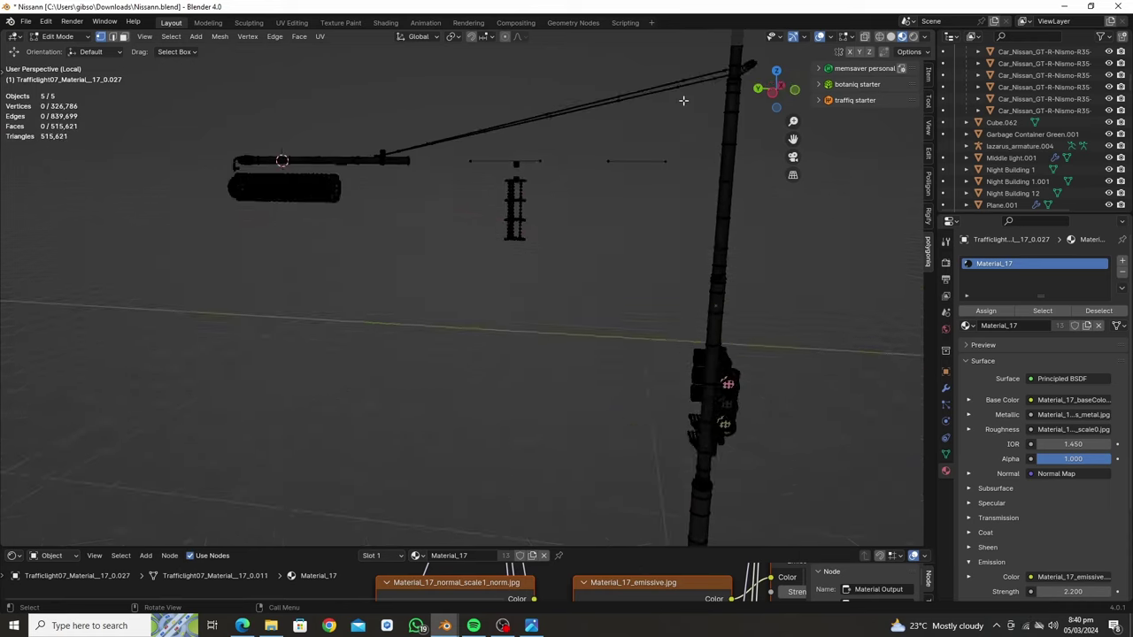
{"action": "left_click", "coordinate": [397, 312]}
{"action": "middle_click_drag", "start_coordinate": [397, 314], "coordinate": [258, 322]}
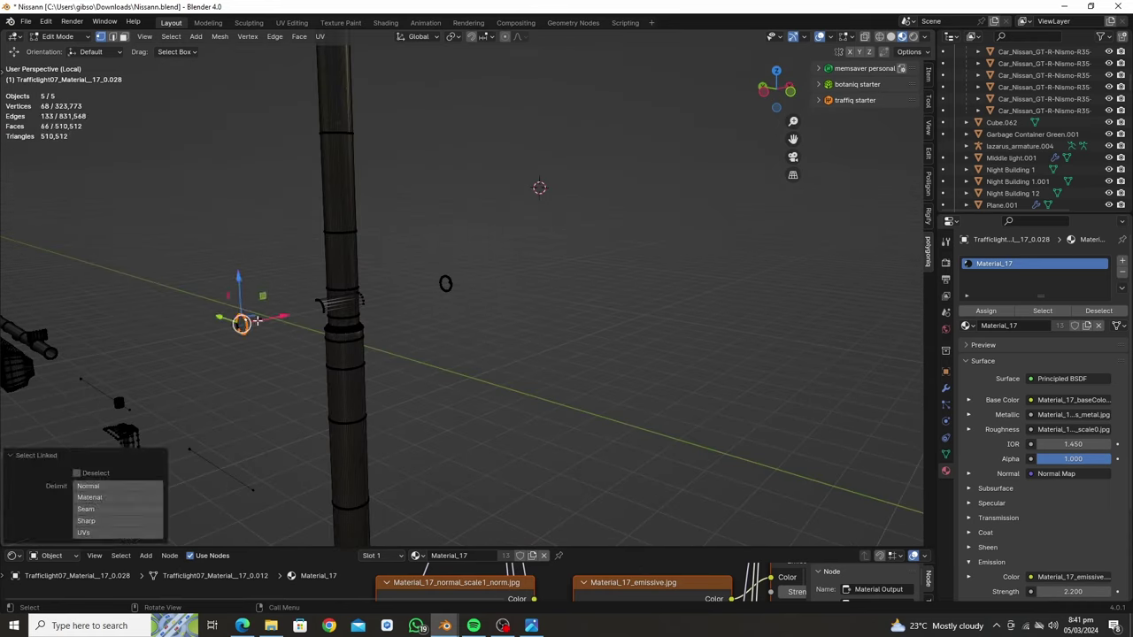
{"action": "scroll", "coordinate": [496, 363], "scroll_direction": "down", "scroll_amount": 5}
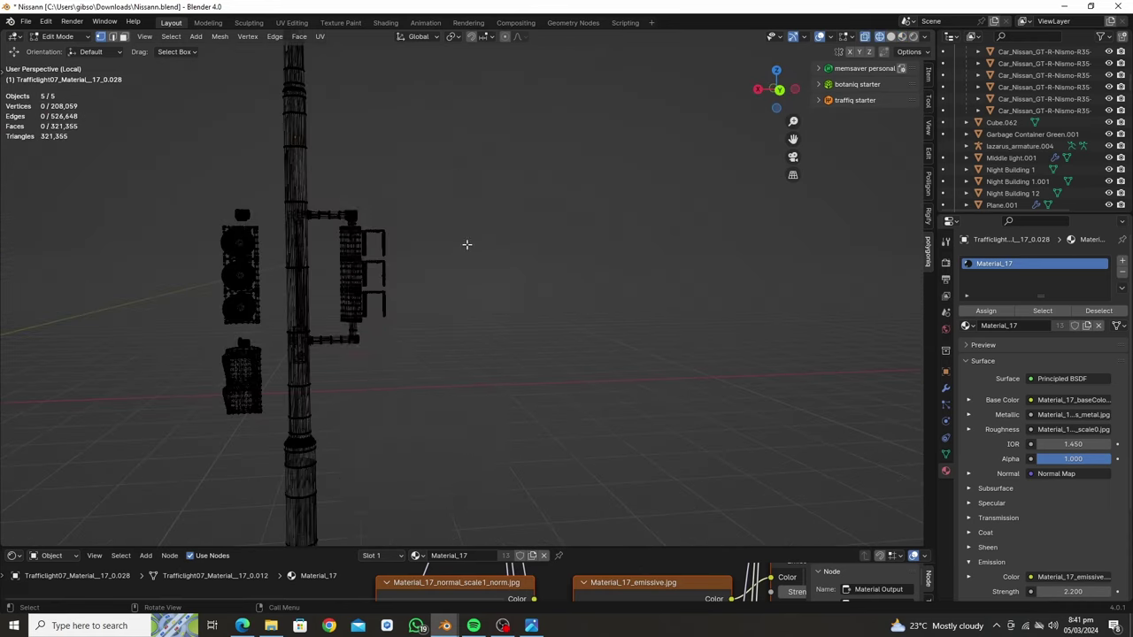
{"action": "left_click", "coordinate": [301, 326]}
{"action": "key", "text": "KP_Decimal"}
{"action": "left_click", "coordinate": [901, 37]}
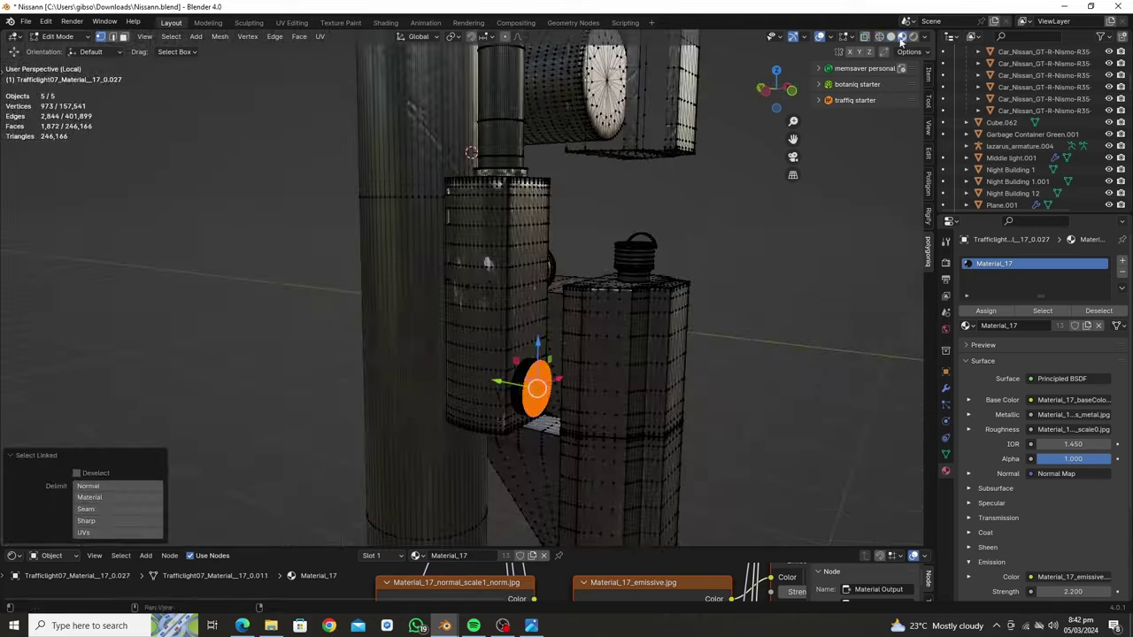
{"action": "key", "text": "Escape"}
{"action": "key", "text": "ctrl+KP_3"}
{"action": "scroll", "coordinate": [470, 273], "scroll_direction": "up", "scroll_amount": 3}
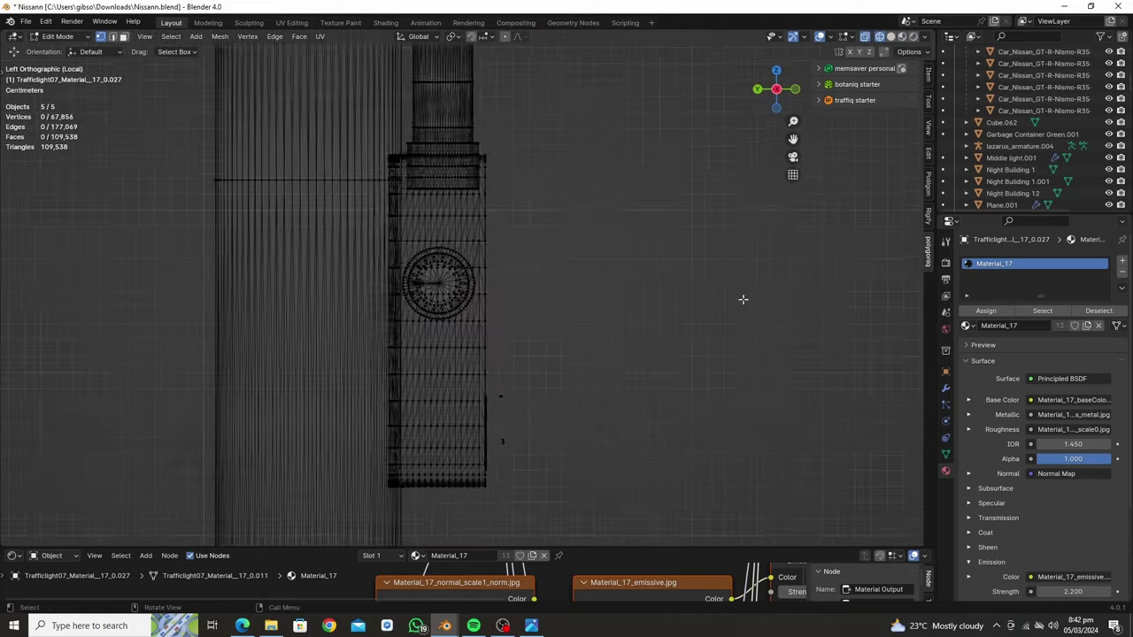
{"action": "key", "text": "Tab"}
- Restore the full scene and clear the streetlight's parent, keeping its transformation
{"action": "middle_click_drag", "start_coordinate": [462, 292], "coordinate": [609, 195]}
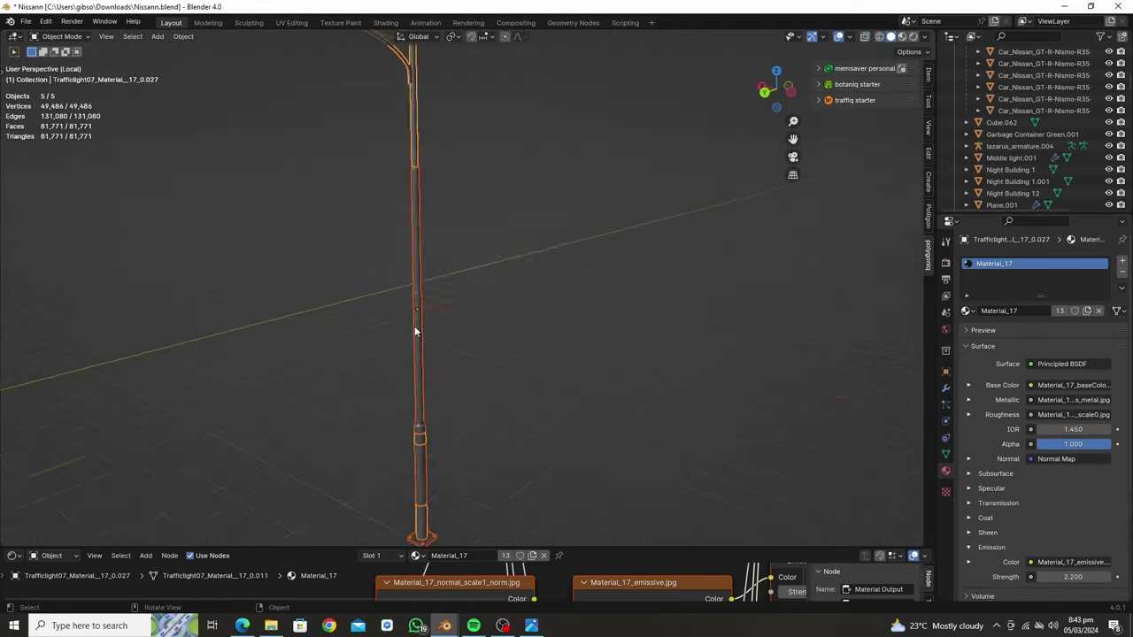
{"action": "key", "text": "KP_Divide"}
{"action": "right_click", "coordinate": [439, 247]}
{"action": "key", "text": "Escape"}
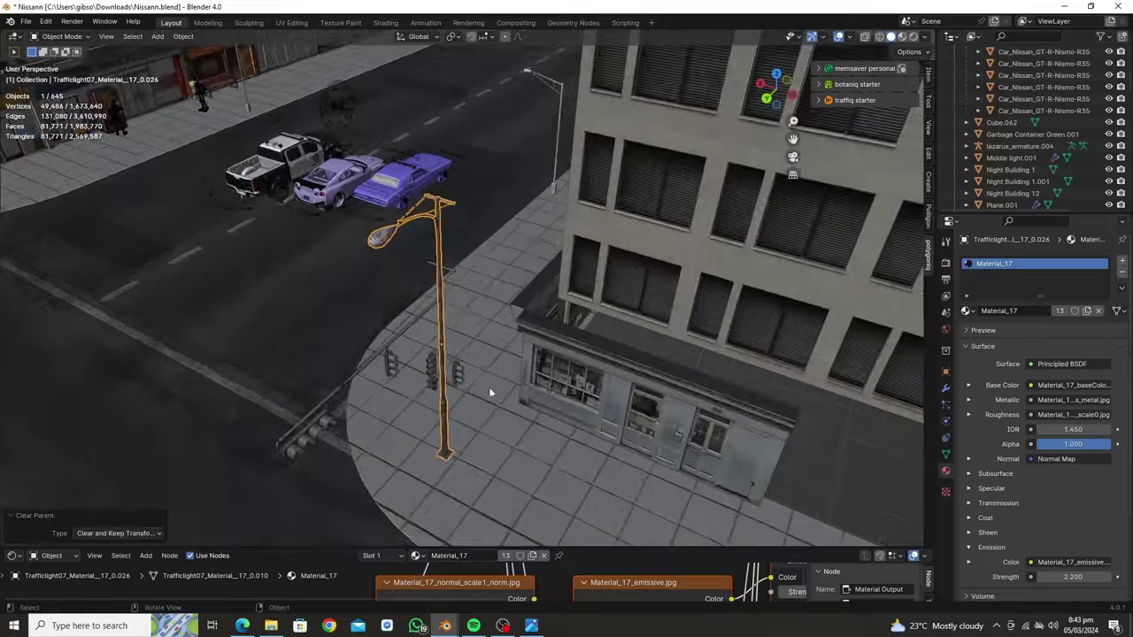
{"action": "mouse_move", "coordinate": [451, 180]}
{"action": "middle_mouse_down"}
{"action": "mouse_move", "coordinate": [420, 268]}
{"action": "mouse_move", "coordinate": [429, 237]}
{"action": "middle_mouse_up"}
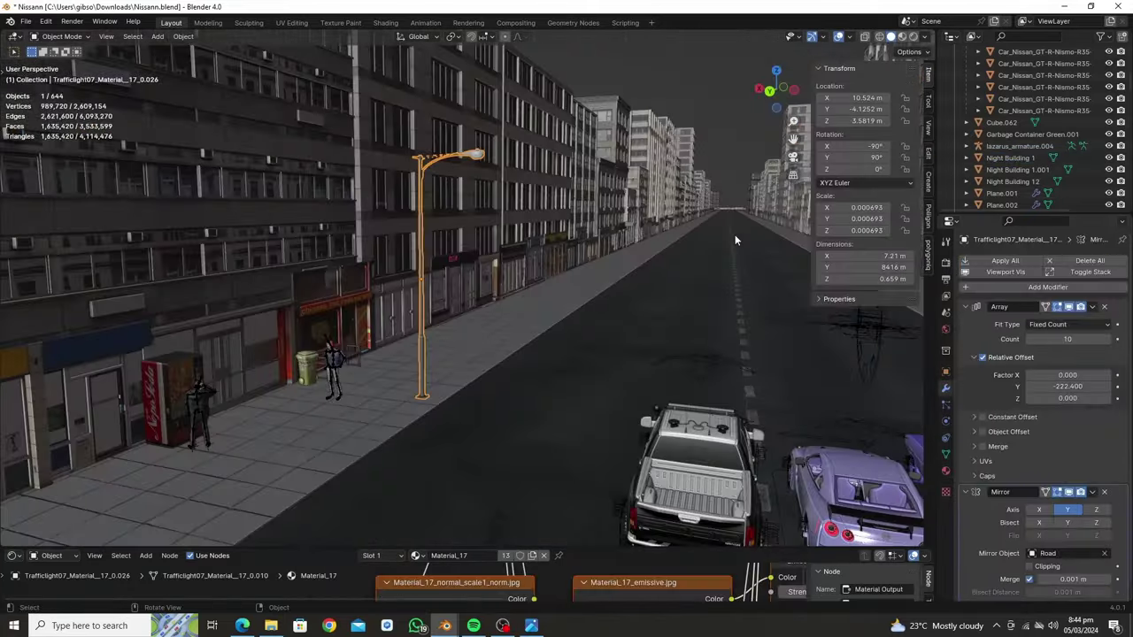
- Apply the streetlight's rotation and switch to a top-down view of the street
{"action": "left_click", "coordinate": [620, 283]}
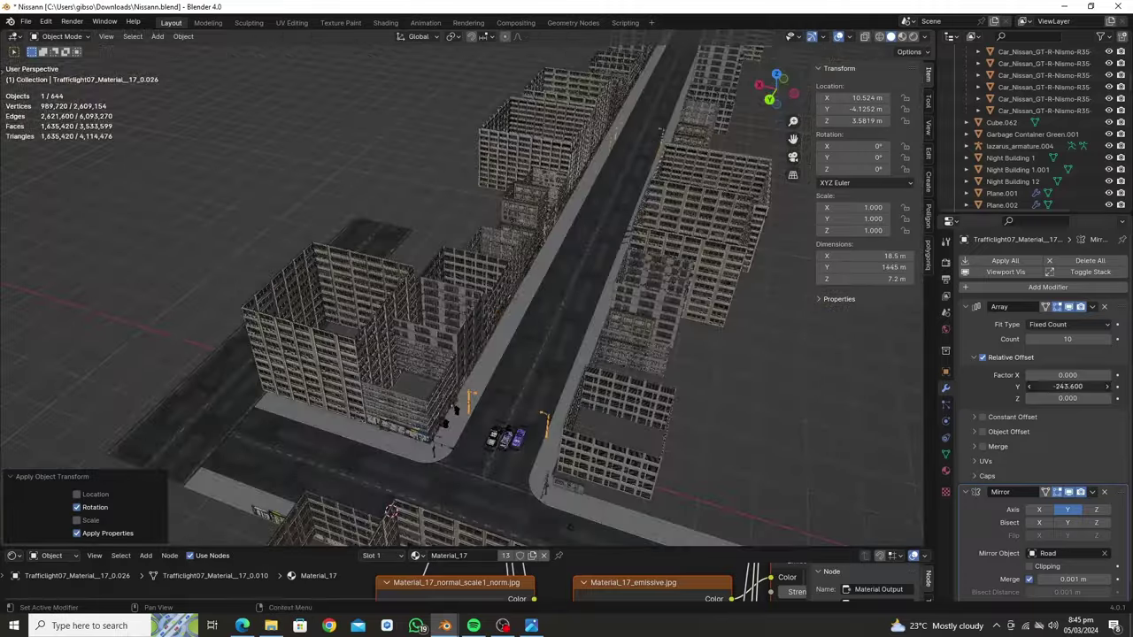
{"action": "key", "text": "KP_Divide"}
{"action": "key", "text": "Tab"}
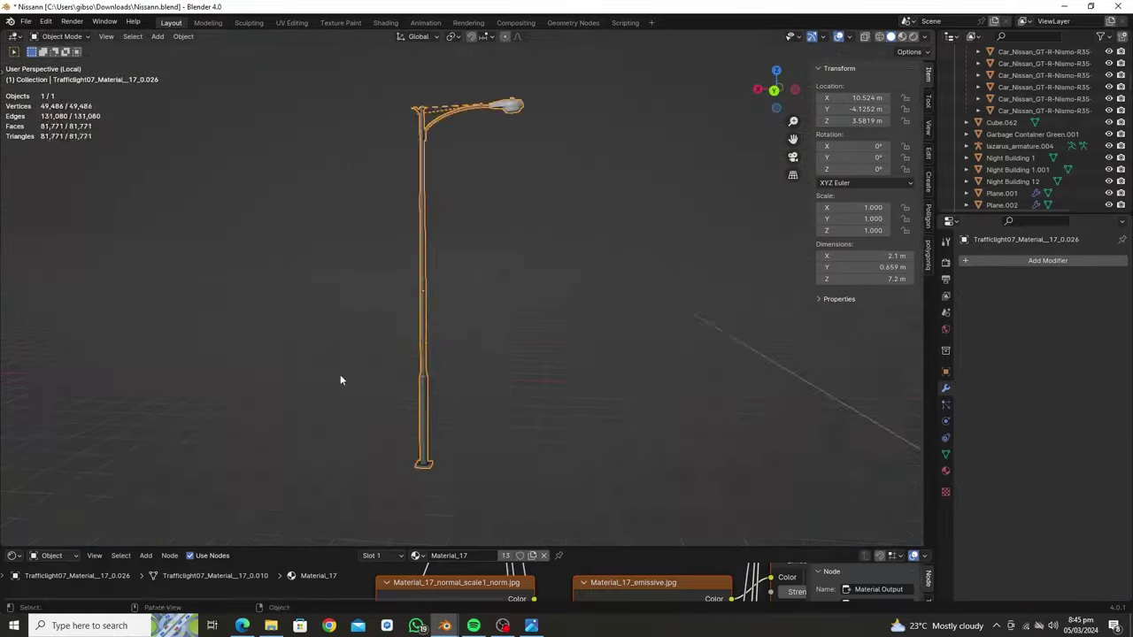
{"action": "key", "text": "KP_Divide"}
{"action": "key", "text": "KP_7"}
- Place a linked streetlight copy along Y, preview it rendered, and save Nissann.blend
{"action": "key", "text": "shift+d"}
{"action": "key", "text": "y"}
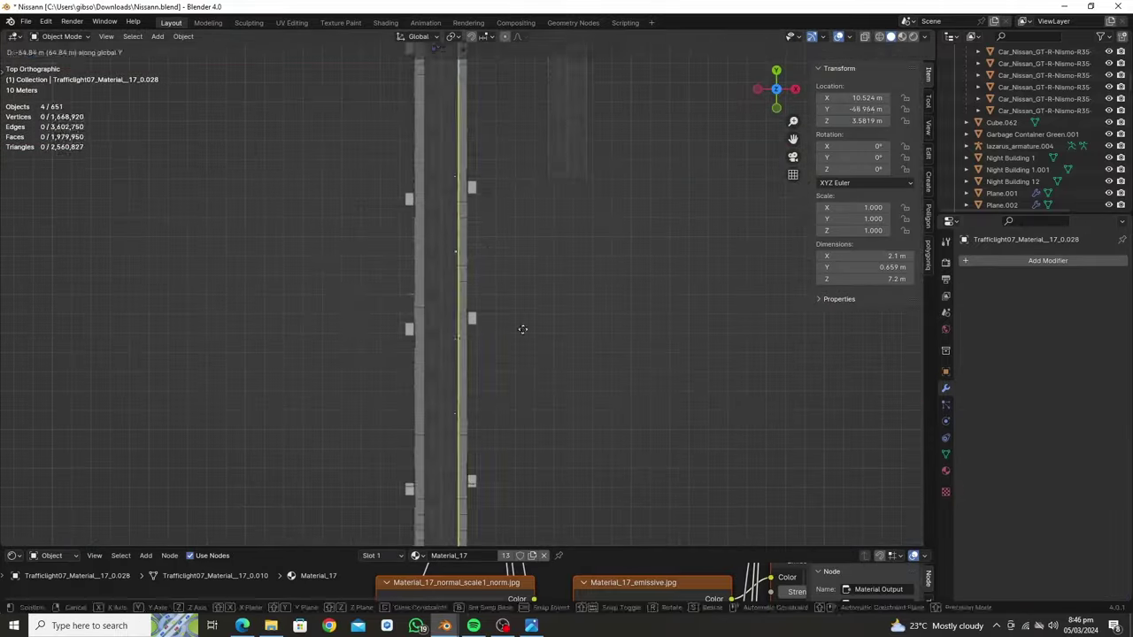
{"action": "left_click", "coordinate": [523, 329]}
{"action": "middle_click_drag", "start_coordinate": [523, 329], "coordinate": [495, 391]}
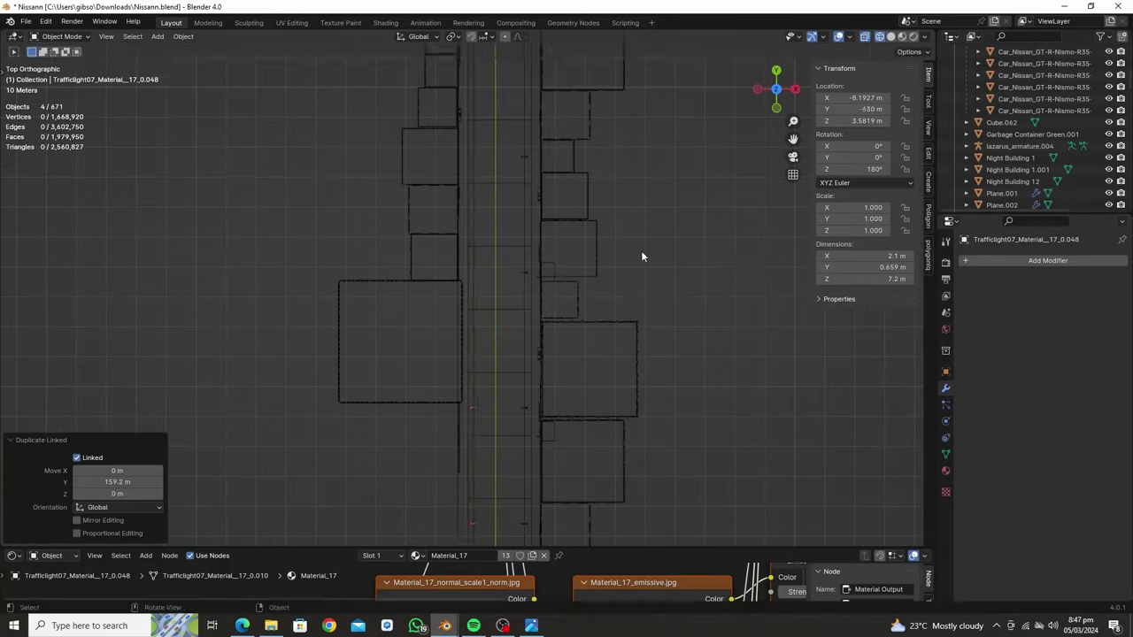
{"action": "key", "text": "KP_0"}
{"action": "key", "text": "z"}
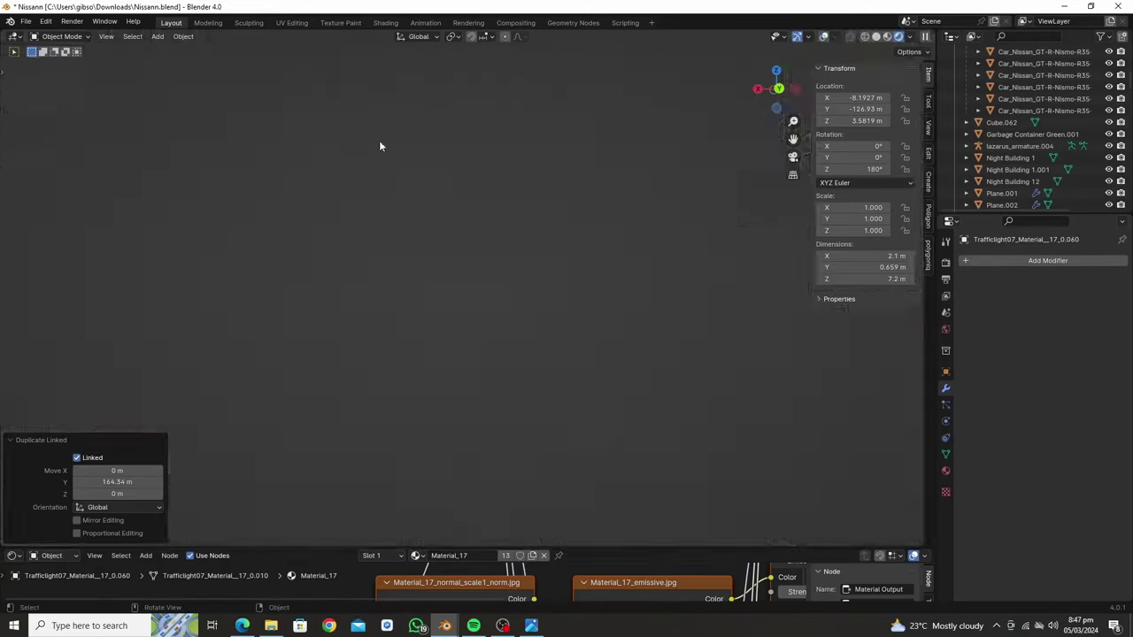
{"action": "key", "text": "z"}
{"action": "key", "text": "ctrl+s"}
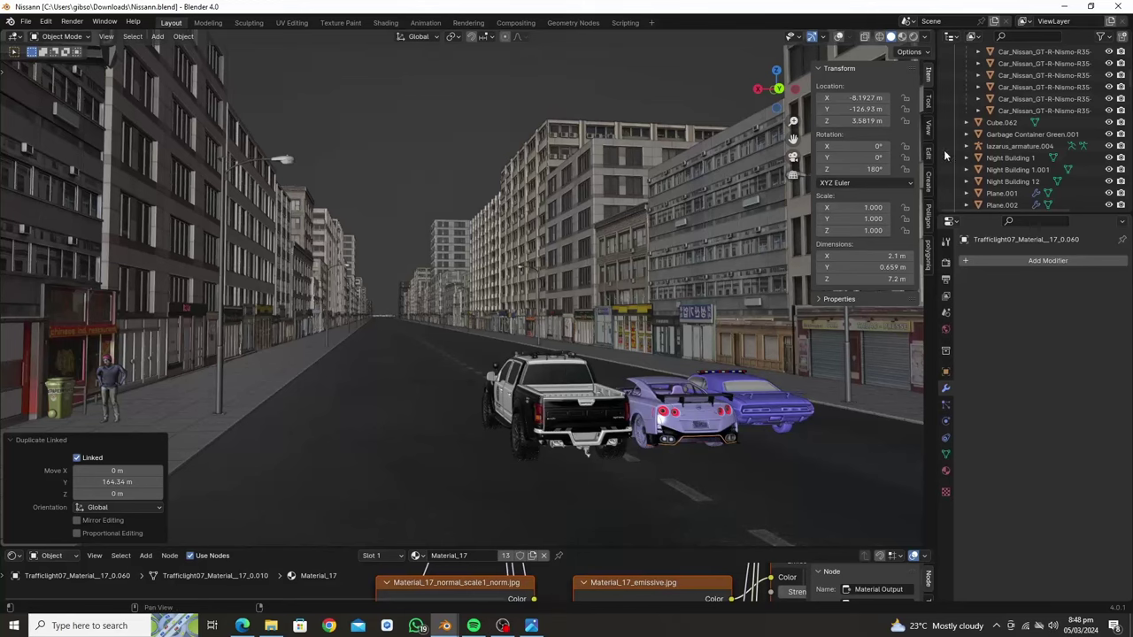
- Move the buildings, shop objects and truck parts into Buildings, Shops and Police truck collections
{"action": "key", "text": "m"}
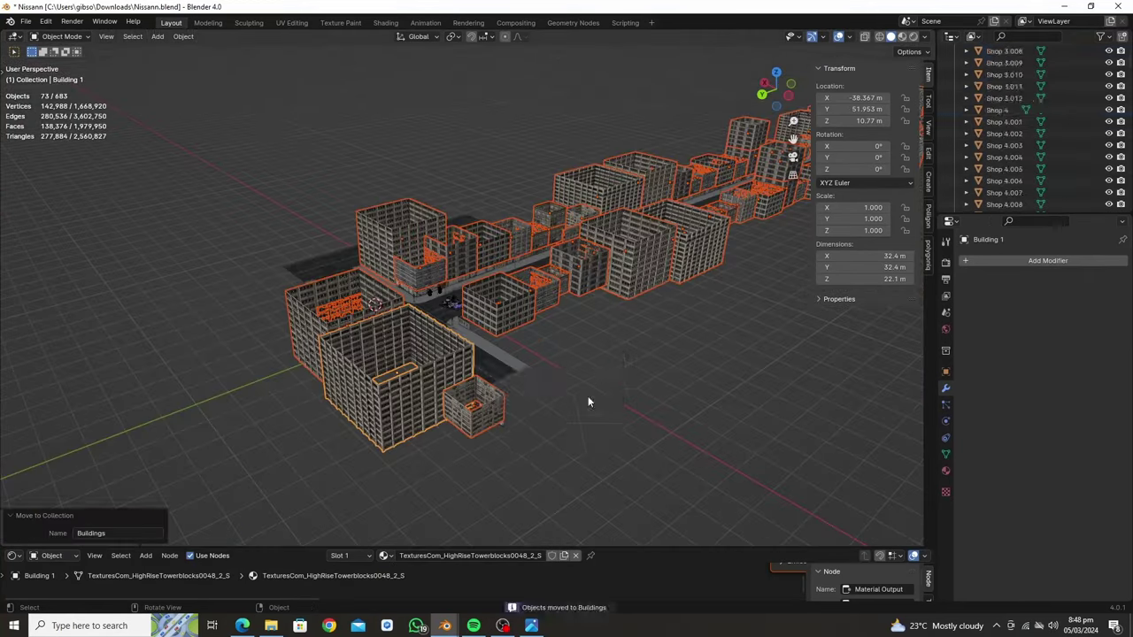
{"action": "scroll", "coordinate": [999, 150], "scroll_direction": "up", "scroll_amount": 3}
{"action": "left_click", "coordinate": [1006, 168], "text": "shift"}
{"action": "key", "text": "g"}
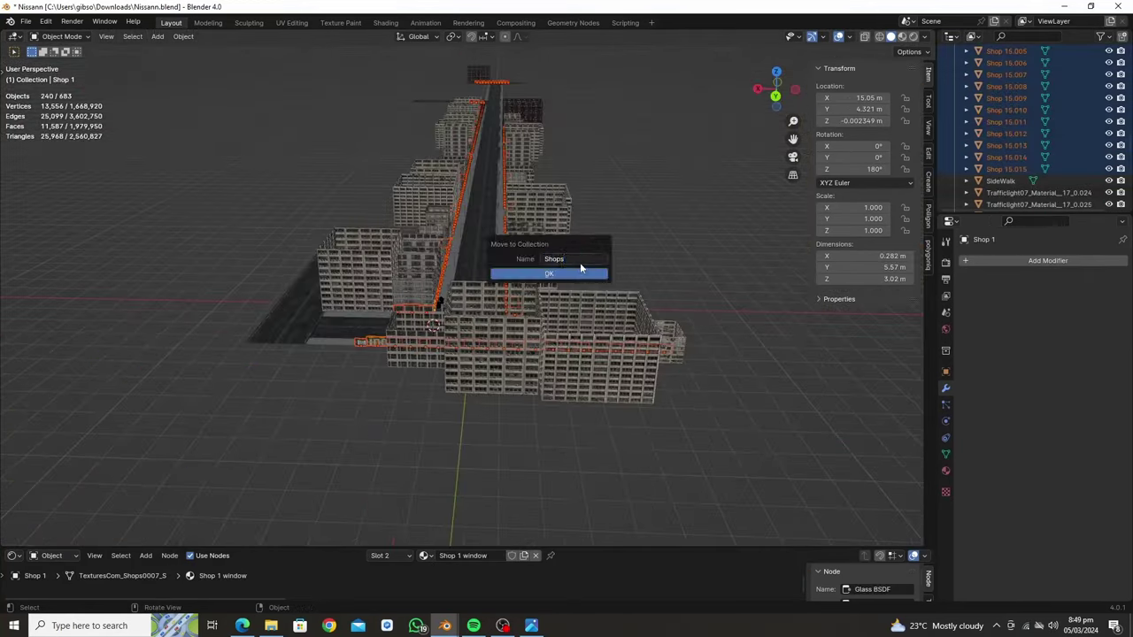
{"action": "left_click", "coordinate": [581, 271]}
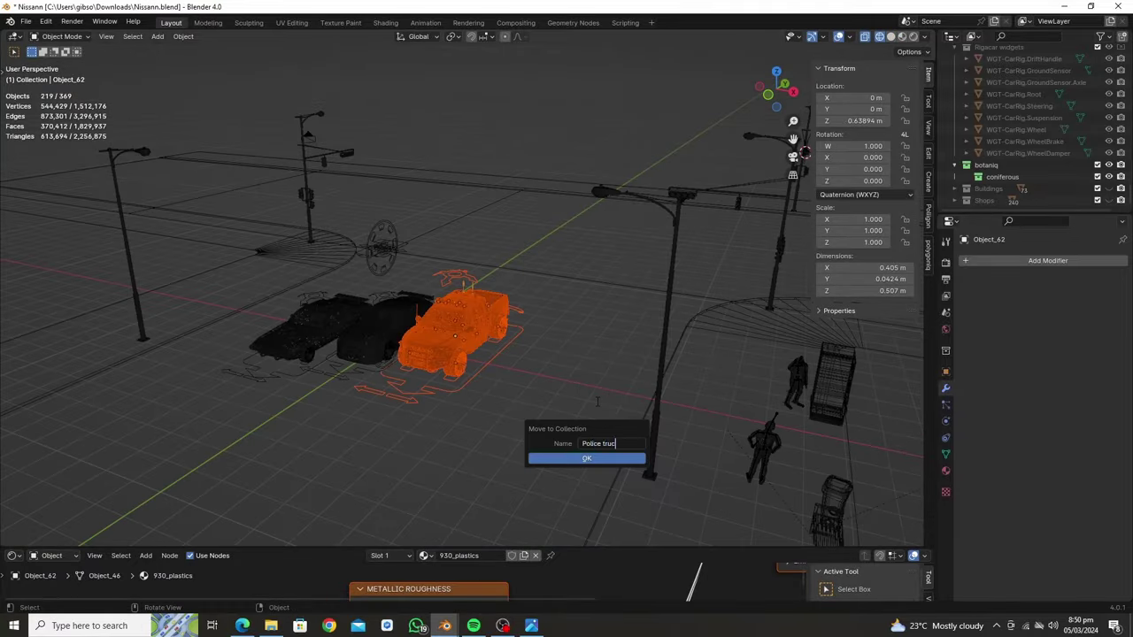
{"action": "type", "text": "k"}
{"action": "key", "text": "Return"}
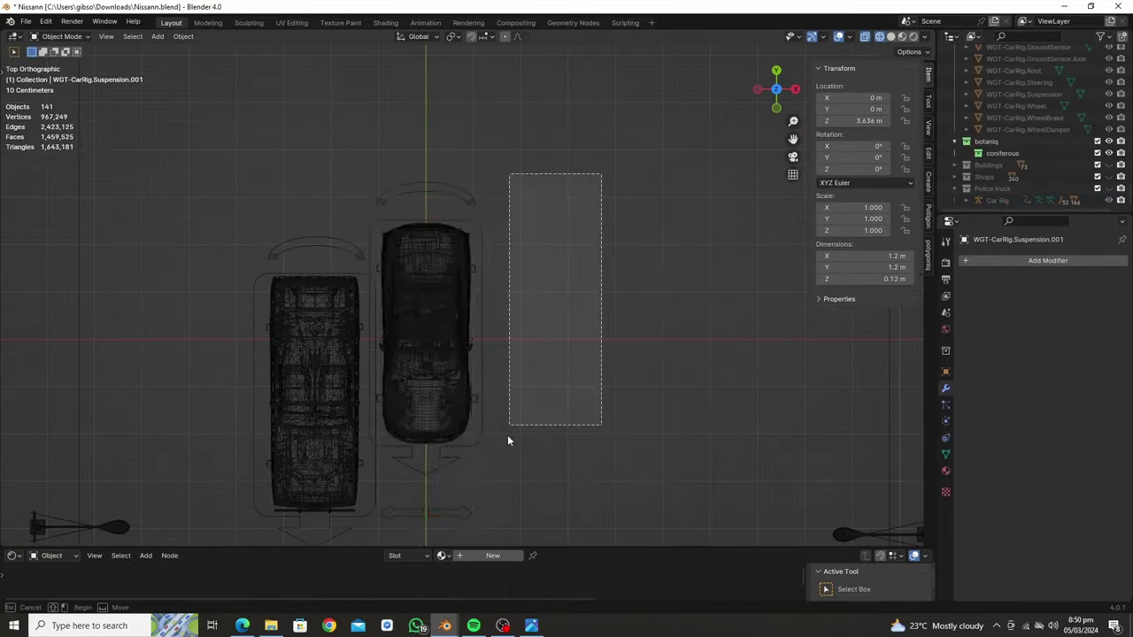
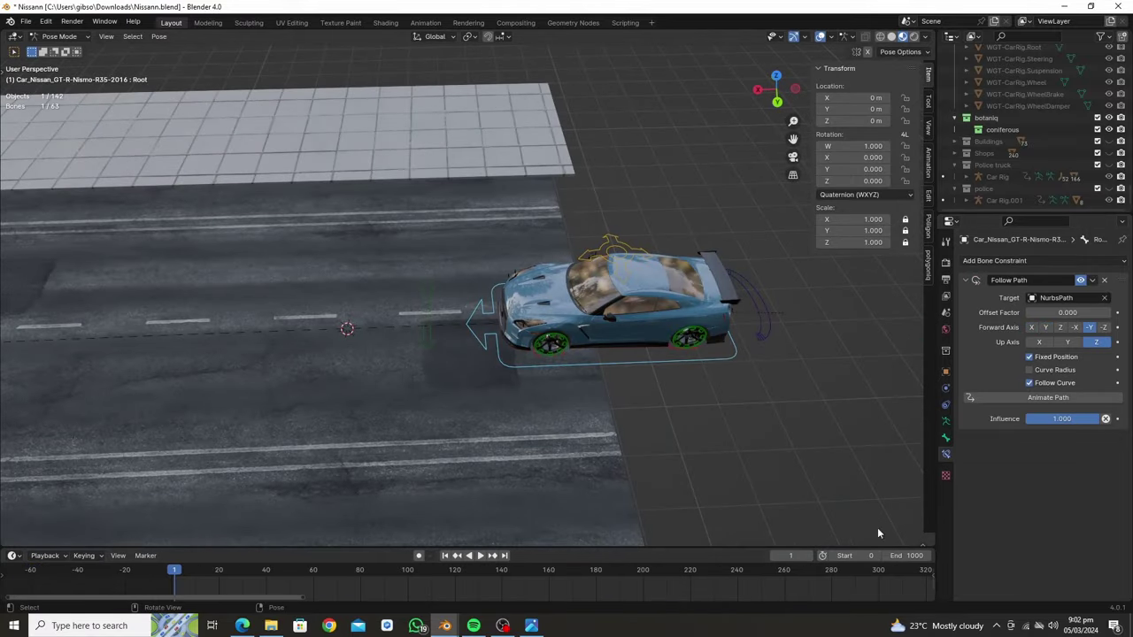
- Play the GT-R's path animation from an early frame and stop around frame 158
{"action": "left_click_drag", "start_coordinate": [441, 581], "coordinate": [460, 581]}
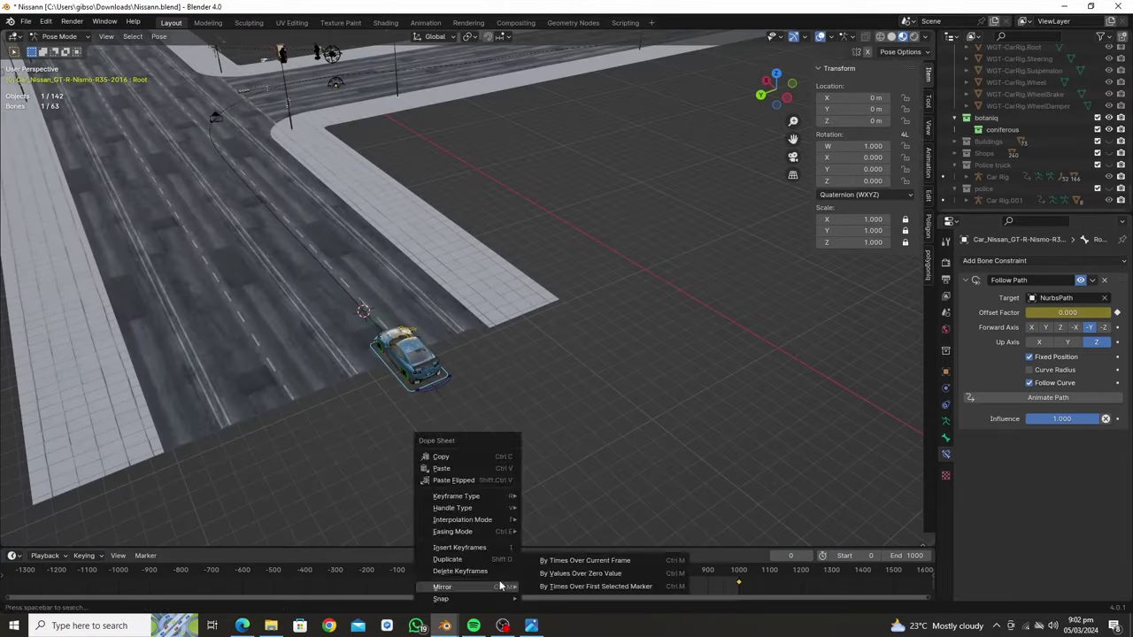
{"action": "key", "text": "space"}
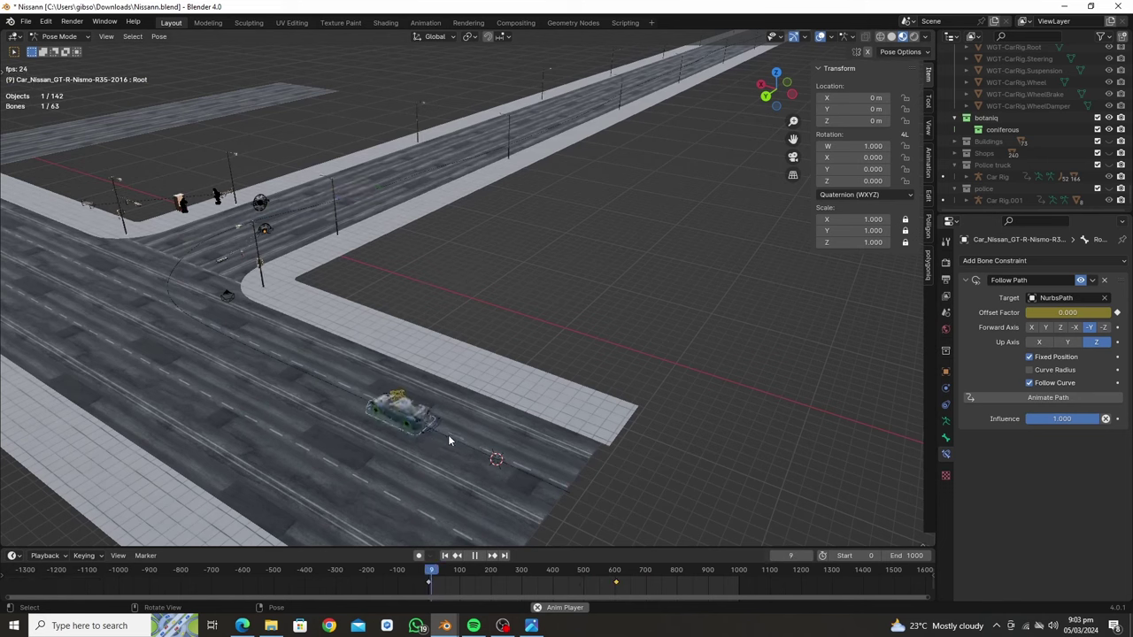
{"action": "key", "text": "space"}
{"action": "left_click", "coordinate": [480, 571]}
{"action": "scroll", "coordinate": [667, 566], "scroll_direction": "up", "scroll_amount": 5}
{"action": "key", "text": "Escape"}
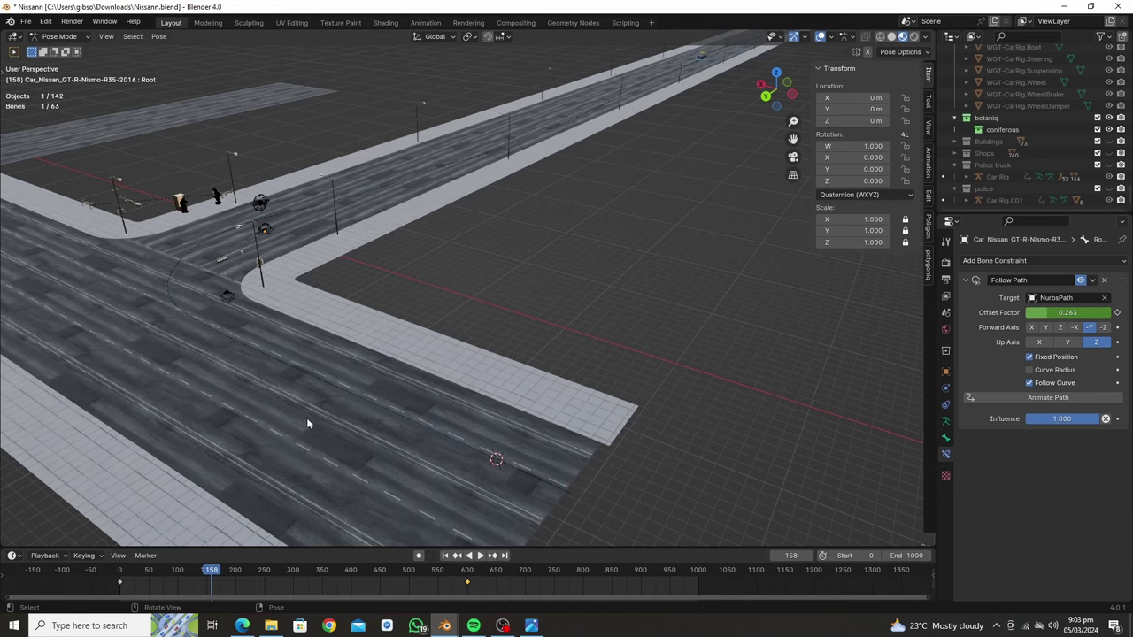
- Look through the scene camera, preview the drive, and move the camera along Y
{"action": "key", "text": "Escape"}
{"action": "key", "text": "KP_0"}
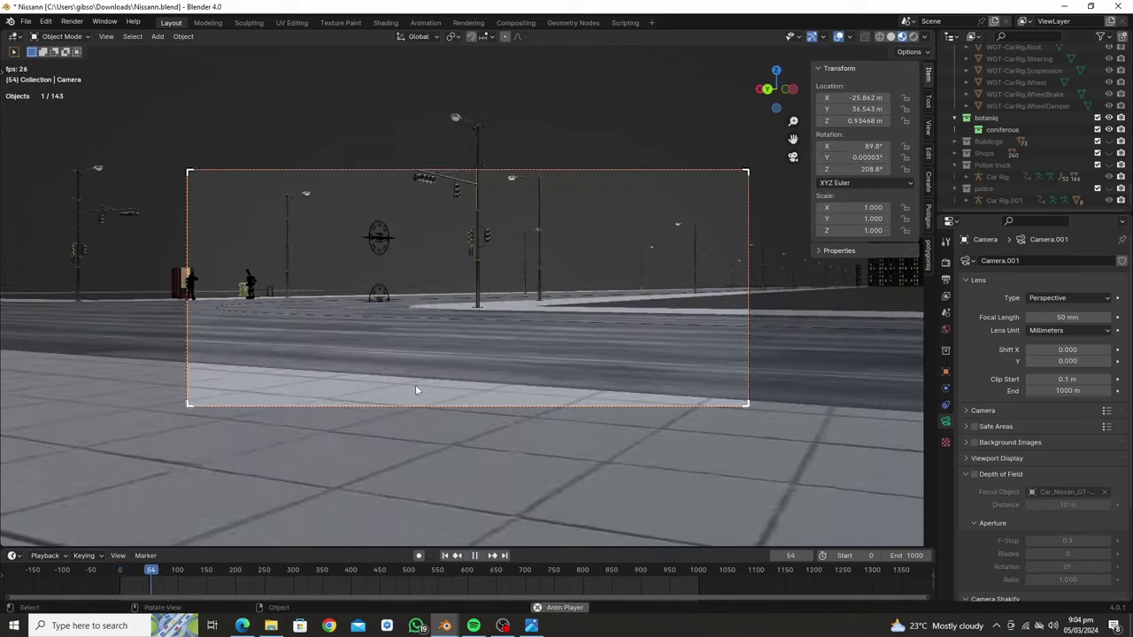
{"action": "key", "text": "Up"}
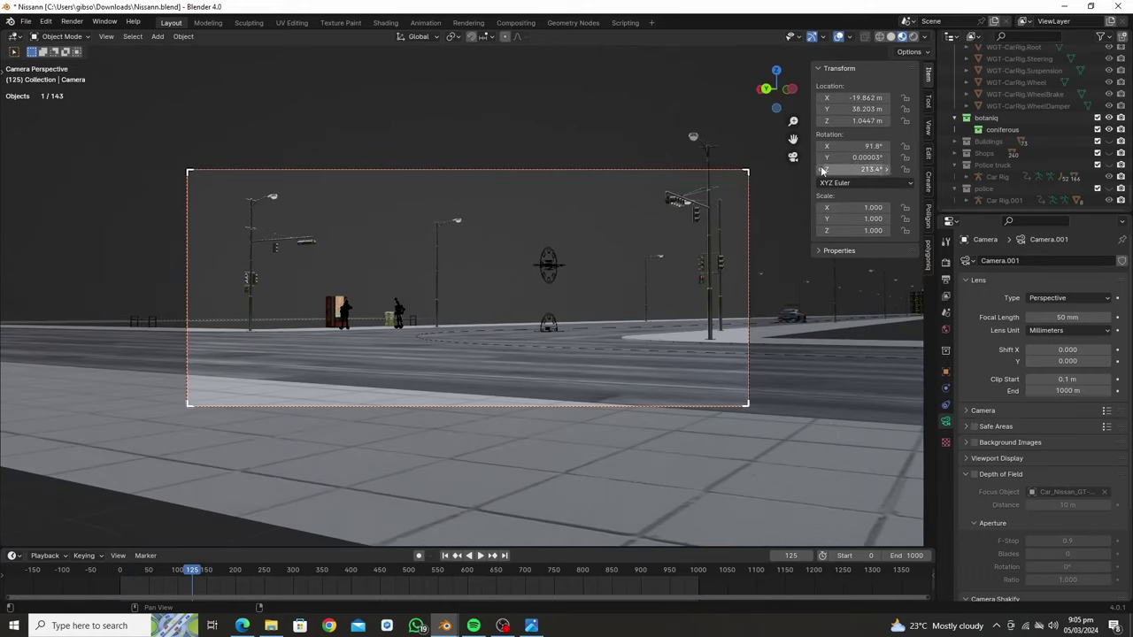
{"action": "key", "text": "space"}
{"action": "key", "text": "g"}
{"action": "key", "text": "y"}
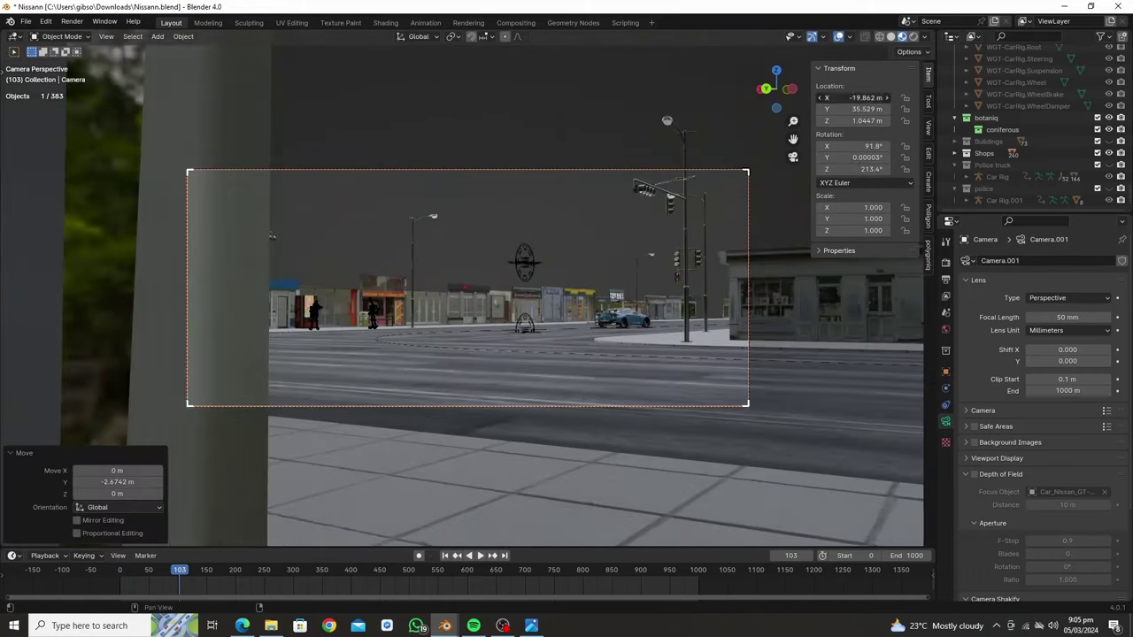
{"action": "key", "text": "Return"}
- Show the Buildings collection again and view the street from above in Solid shading
{"action": "left_click", "coordinate": [1109, 142]}
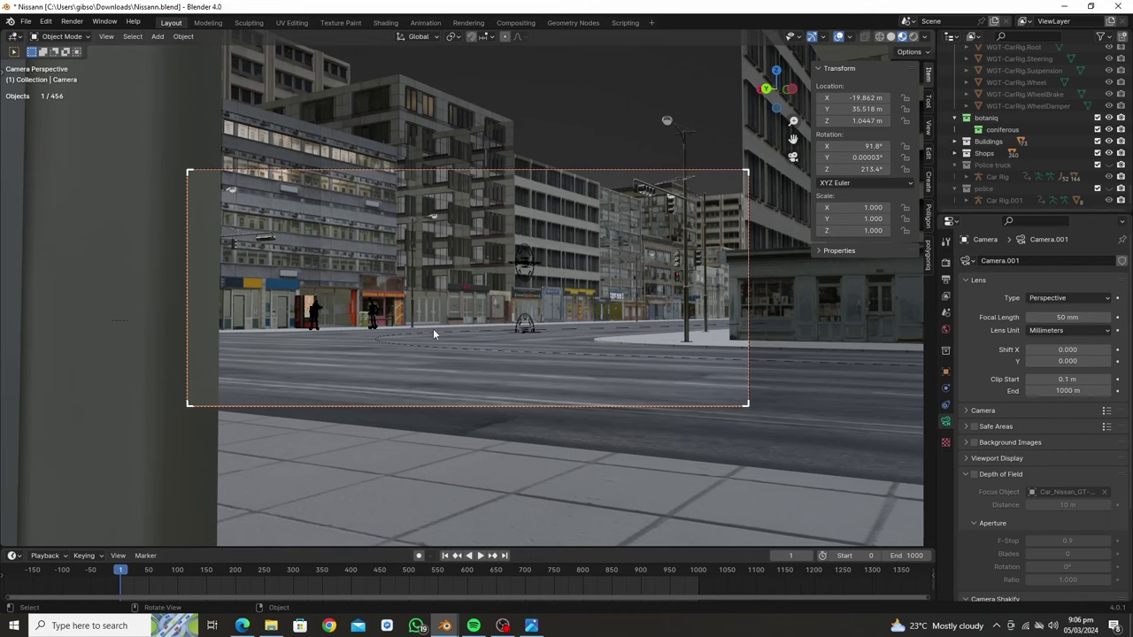
{"action": "left_click_drag", "start_coordinate": [1067, 317], "coordinate": [1107, 317]}
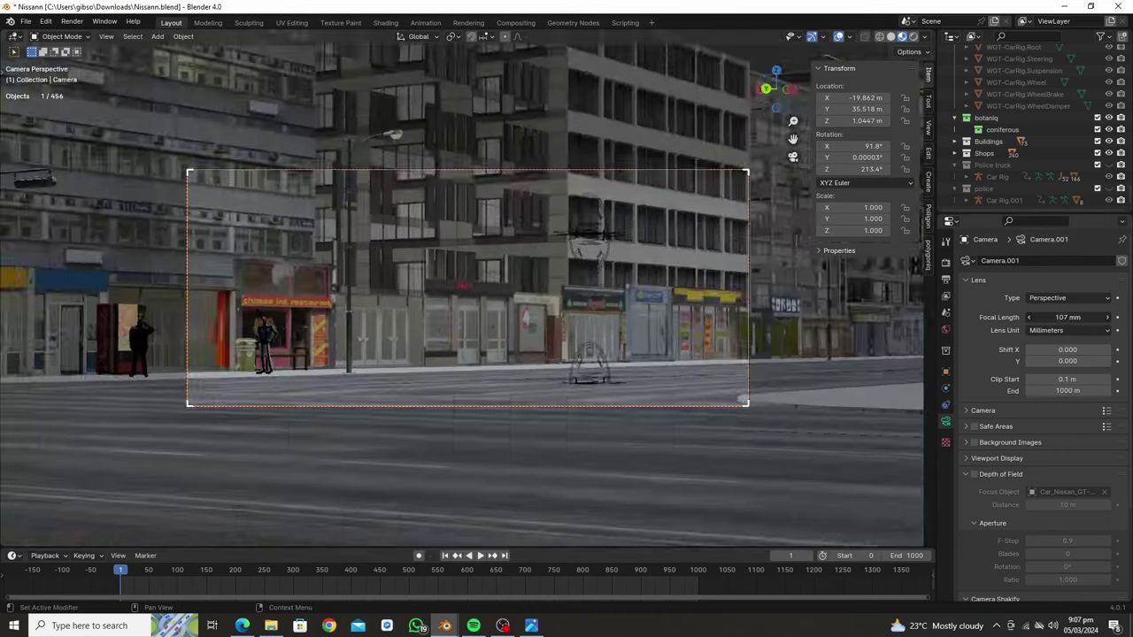
{"action": "key", "text": "ctrl+z"}
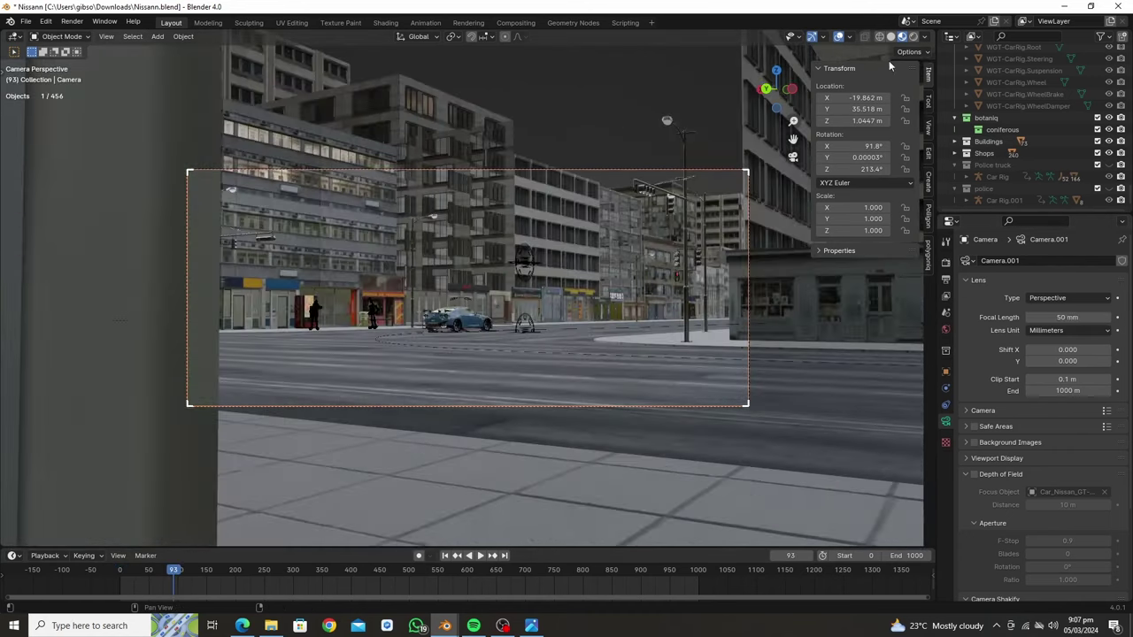
{"action": "left_click", "coordinate": [890, 36]}
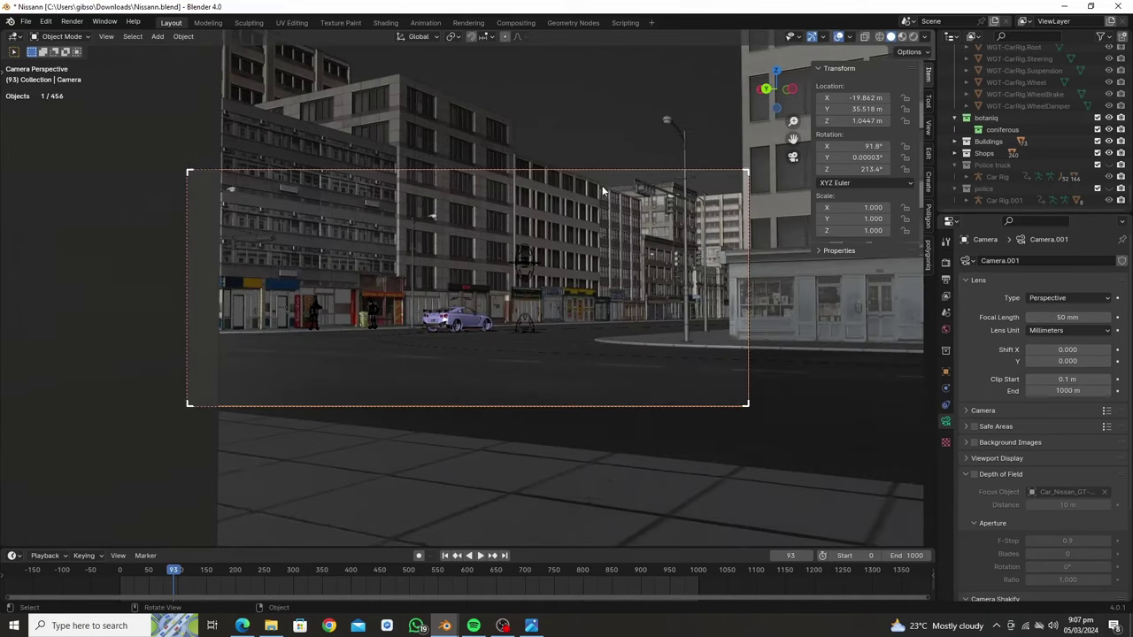
{"action": "mouse_move", "coordinate": [584, 266]}
{"action": "middle_mouse_down"}
{"action": "mouse_move", "coordinate": [605, 270]}
{"action": "mouse_move", "coordinate": [487, 339]}
{"action": "mouse_move", "coordinate": [596, 231]}
{"action": "middle_mouse_up"}
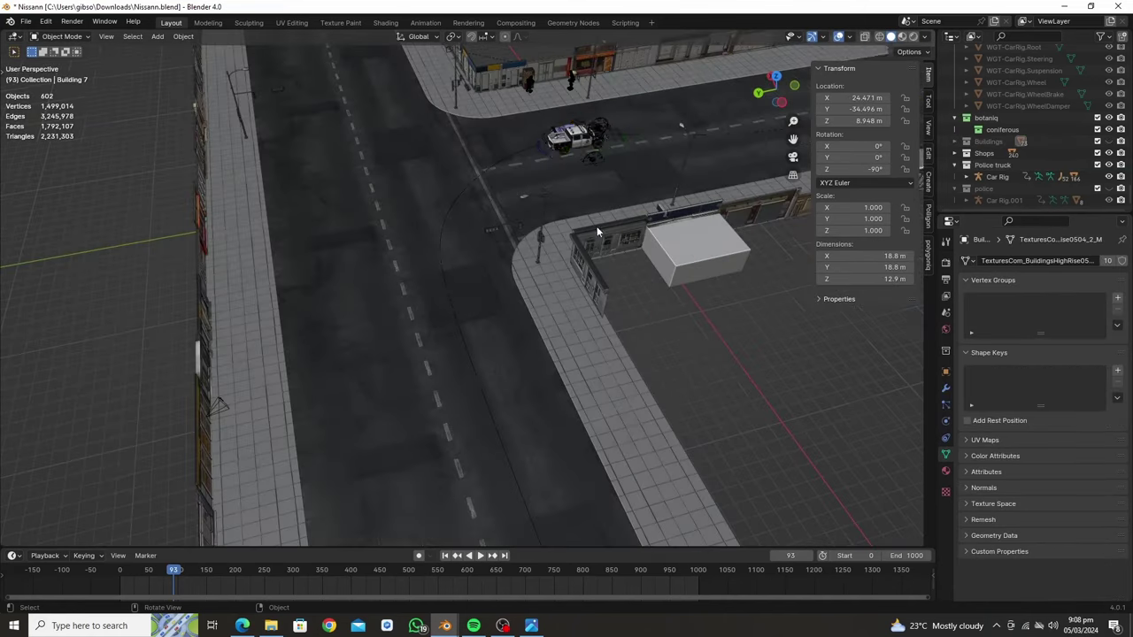
- Add a new path curve and edit its points from Top view
{"action": "key", "text": "ctrl+Tab"}
{"action": "scroll", "coordinate": [573, 159], "scroll_direction": "down", "scroll_amount": 3}
{"action": "key", "text": "shift+a"}
{"action": "left_click", "coordinate": [527, 372]}
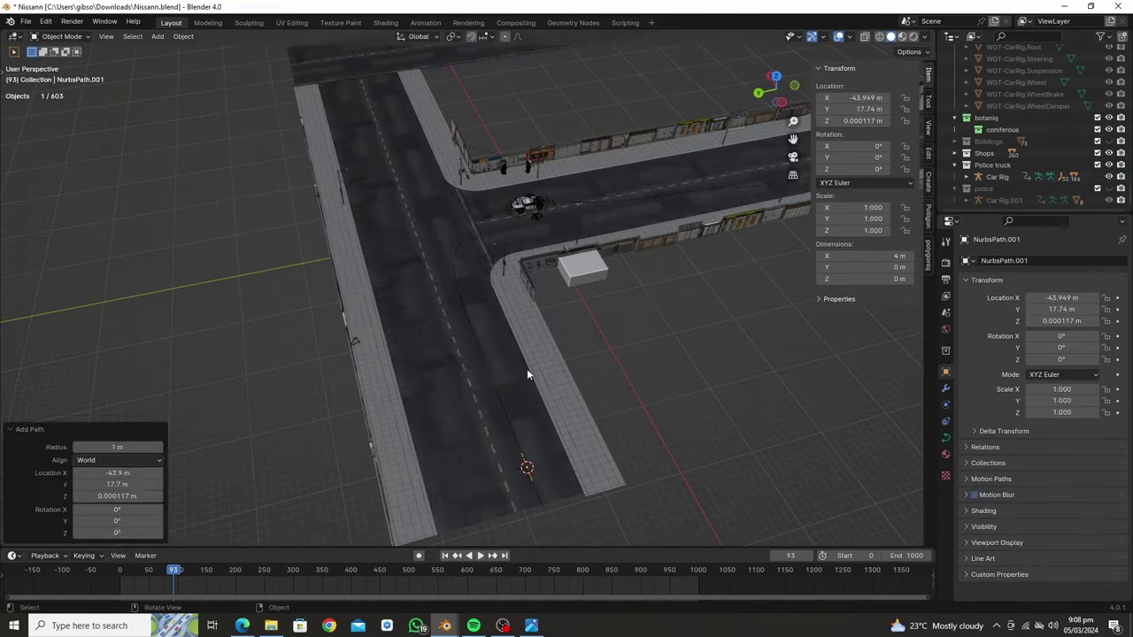
{"action": "left_click", "coordinate": [551, 418]}
{"action": "key", "text": "Tab"}
{"action": "key", "text": "KP_7"}
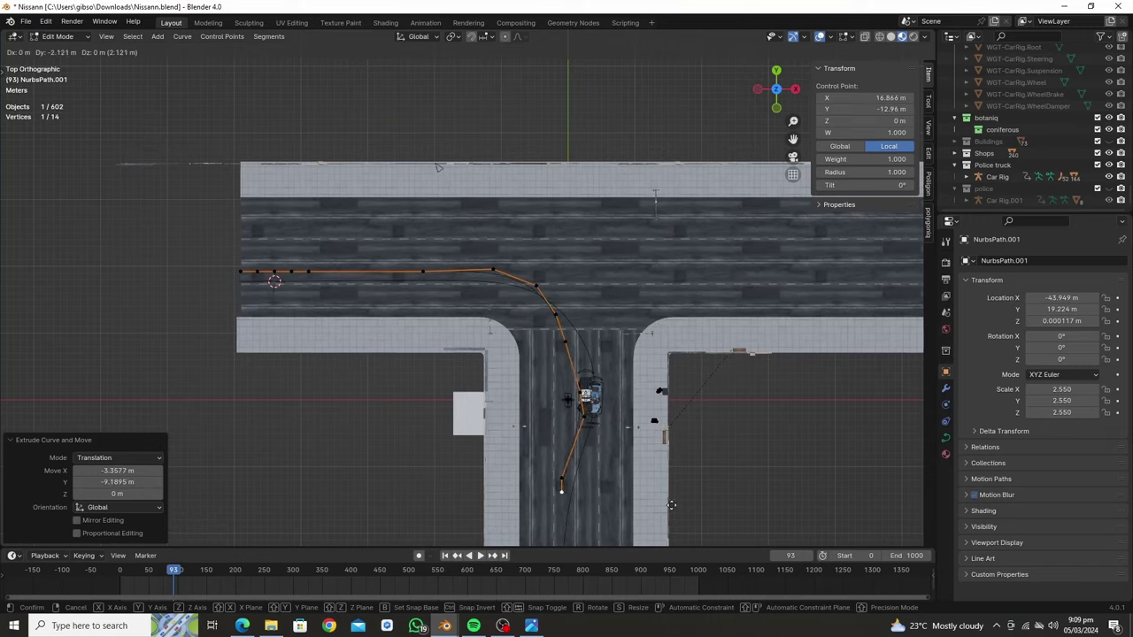
- Extrude the path's points along the road through the intersection
{"action": "left_click", "coordinate": [671, 505]}
{"action": "key", "text": "e"}
{"action": "scroll", "coordinate": [530, 367], "scroll_direction": "down", "scroll_amount": 2}
{"action": "left_click", "coordinate": [545, 452]}
{"action": "scroll", "coordinate": [539, 96], "scroll_direction": "down", "scroll_amount": 2}
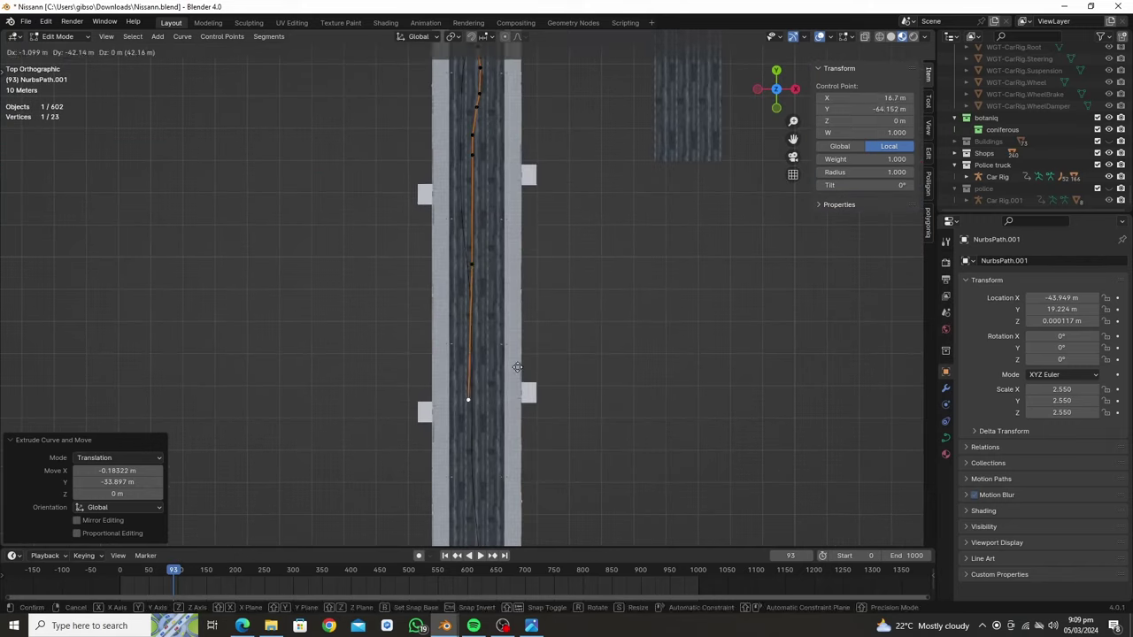
{"action": "key", "text": "e"}
{"action": "scroll", "coordinate": [616, 438], "scroll_direction": "up", "scroll_amount": 3}
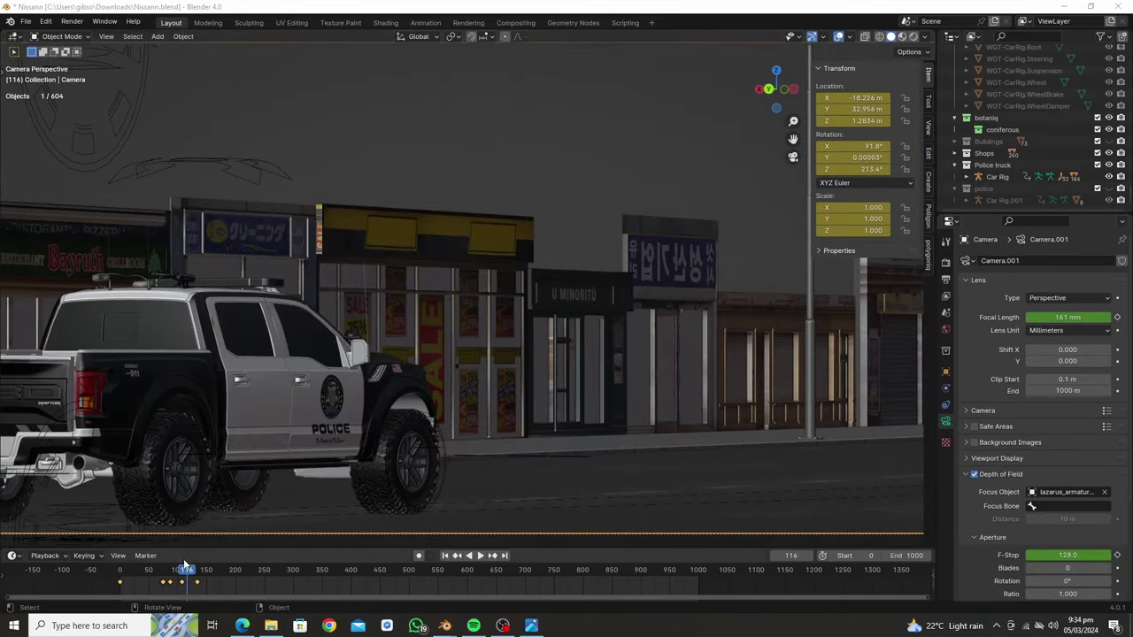
- Shift the police car's starting position and play back to check it
{"action": "left_click_drag", "start_coordinate": [185, 565], "coordinate": [119, 569]}
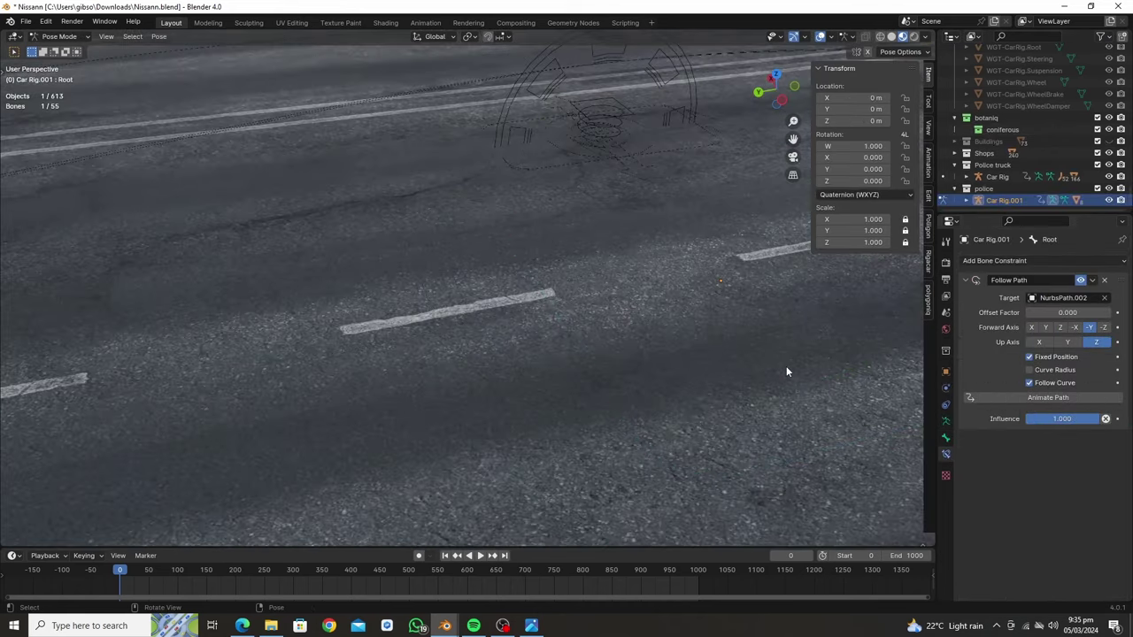
{"action": "left_click_drag", "start_coordinate": [119, 569], "coordinate": [183, 569]}
{"action": "key", "text": "g"}
{"action": "left_click", "coordinate": [484, 395]}
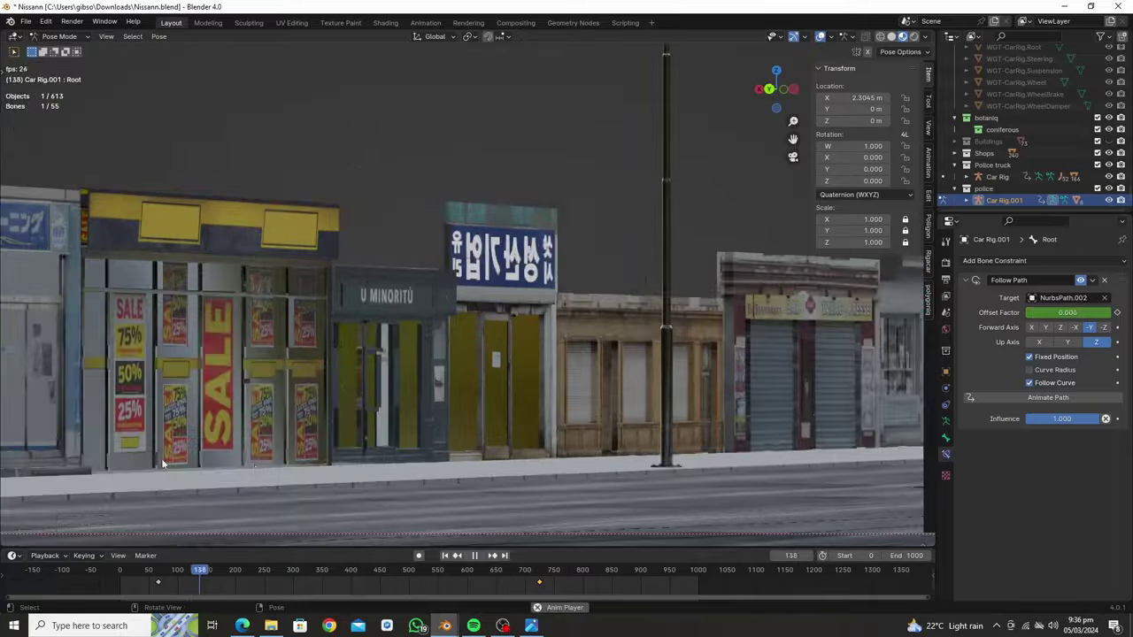
{"action": "key", "text": "space"}
{"action": "scroll", "coordinate": [1026, 132], "scroll_direction": "down", "scroll_amount": 5}
- Edit NurbsPath.002's points and play the chase through the scene camera
{"action": "left_click", "coordinate": [1009, 70]}
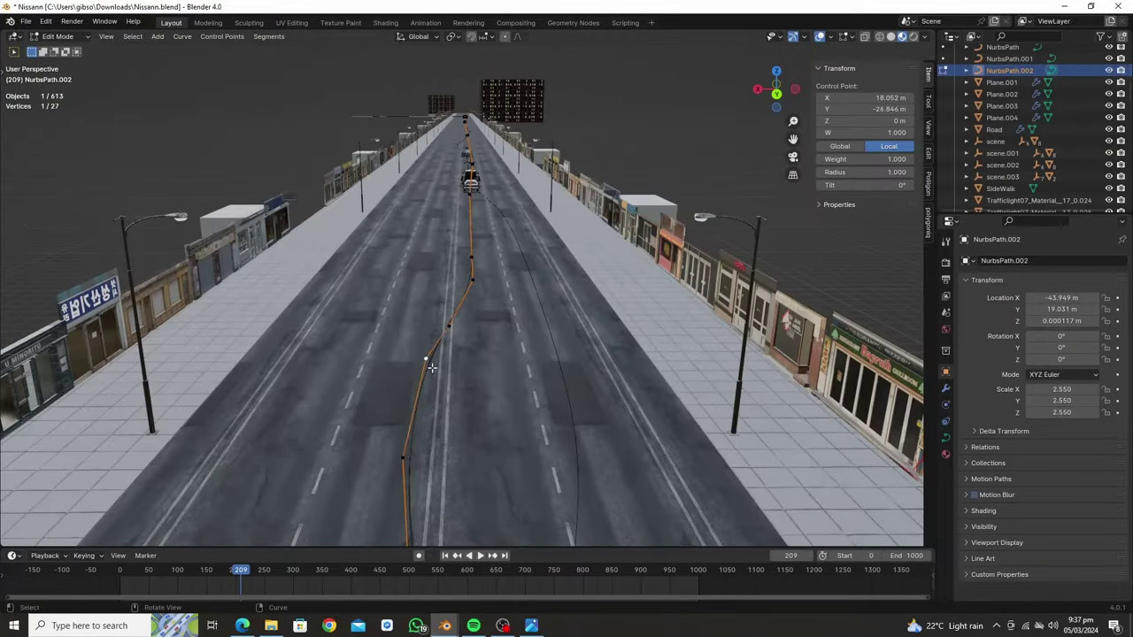
{"action": "key", "text": "Tab"}
{"action": "key", "text": "Tab"}
{"action": "middle_click_drag", "start_coordinate": [451, 285], "coordinate": [487, 332]}
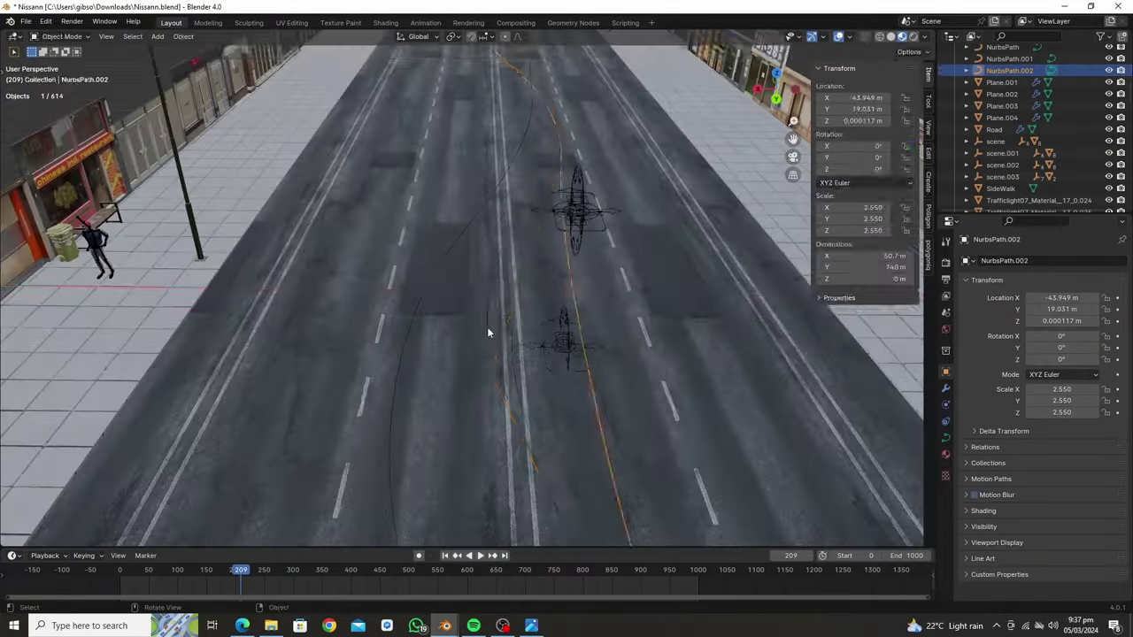
{"action": "left_click", "coordinate": [486, 332]}
{"action": "key", "text": "KP_0"}
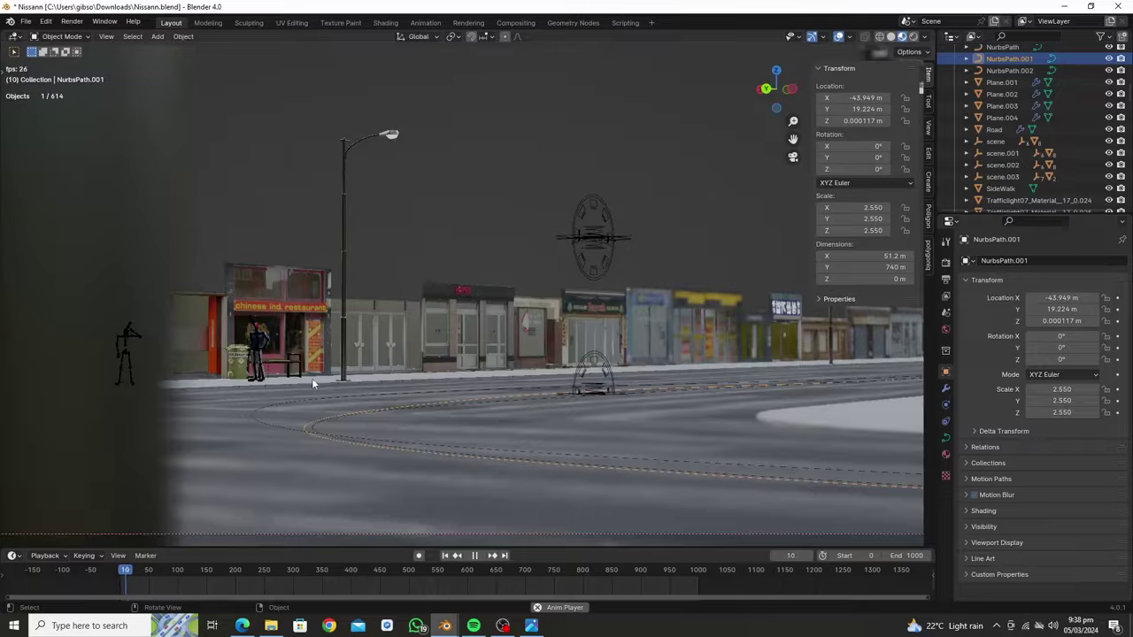
{"action": "left_click", "coordinate": [206, 570]}
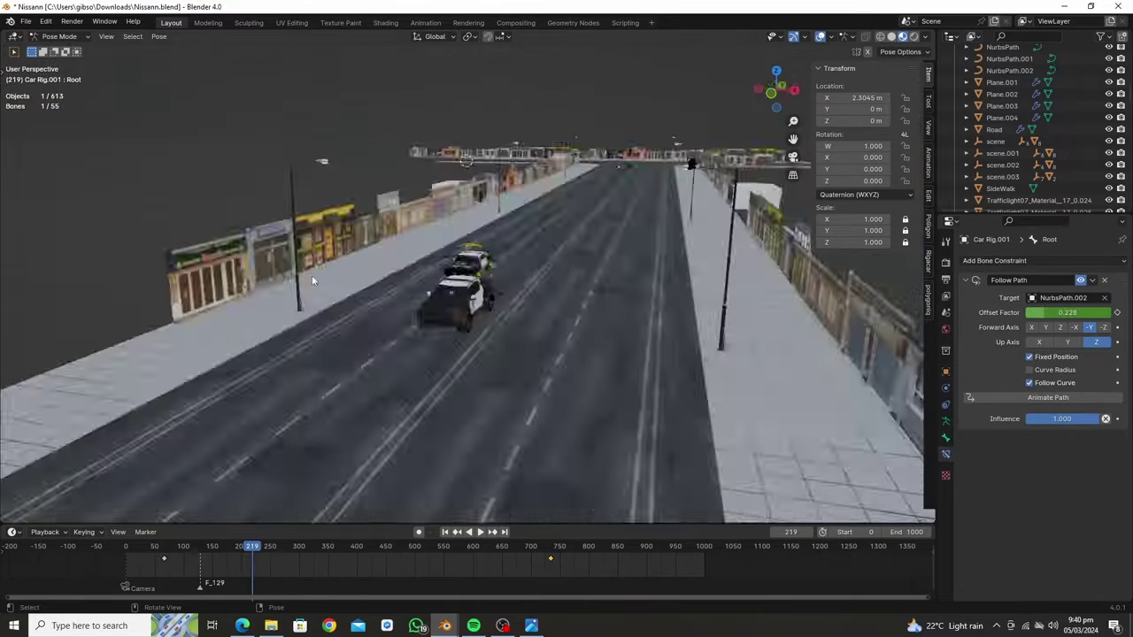
{"action": "middle_click_drag", "start_coordinate": [312, 275], "coordinate": [481, 273]}
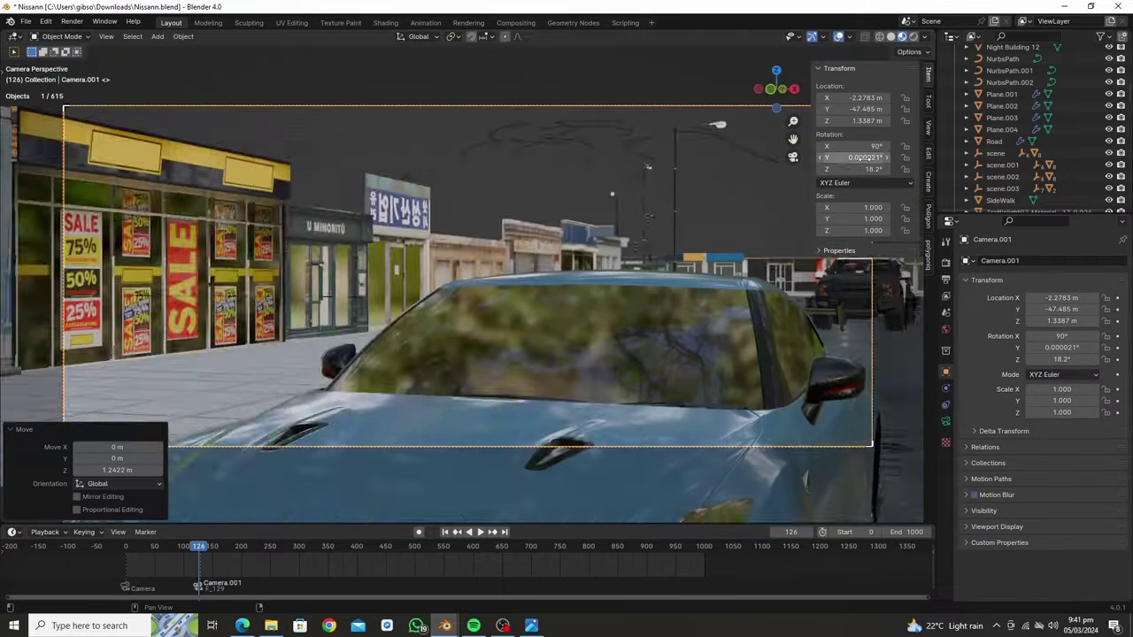
- Lower Camera.001 to bumper height, set passepartout 0.976, and keyframe its location and rotation
{"action": "middle_click_drag", "start_coordinate": [525, 372], "coordinate": [525, 249], "text": "shift"}
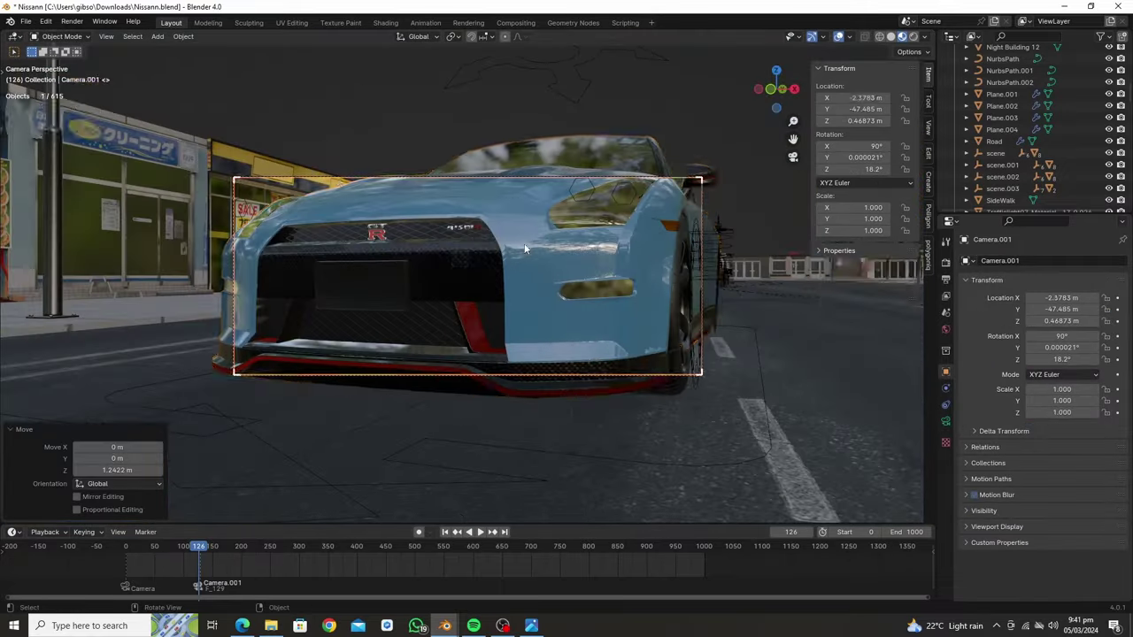
{"action": "left_click_drag", "start_coordinate": [1062, 425], "coordinate": [1117, 425]}
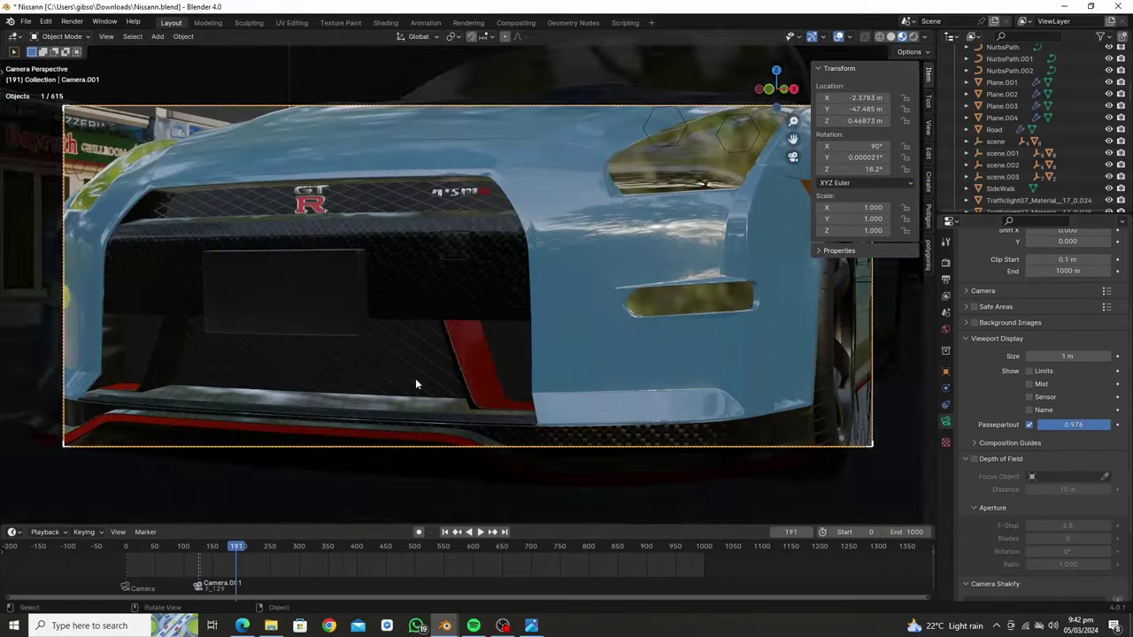
{"action": "left_click", "coordinate": [191, 585]}
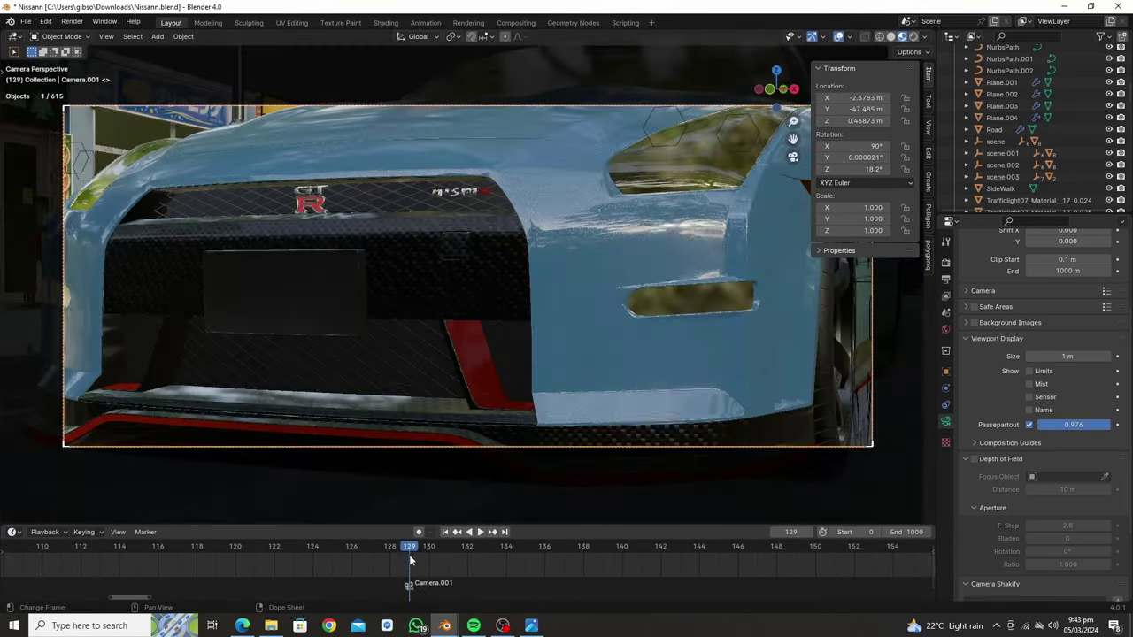
{"action": "key", "text": "i"}
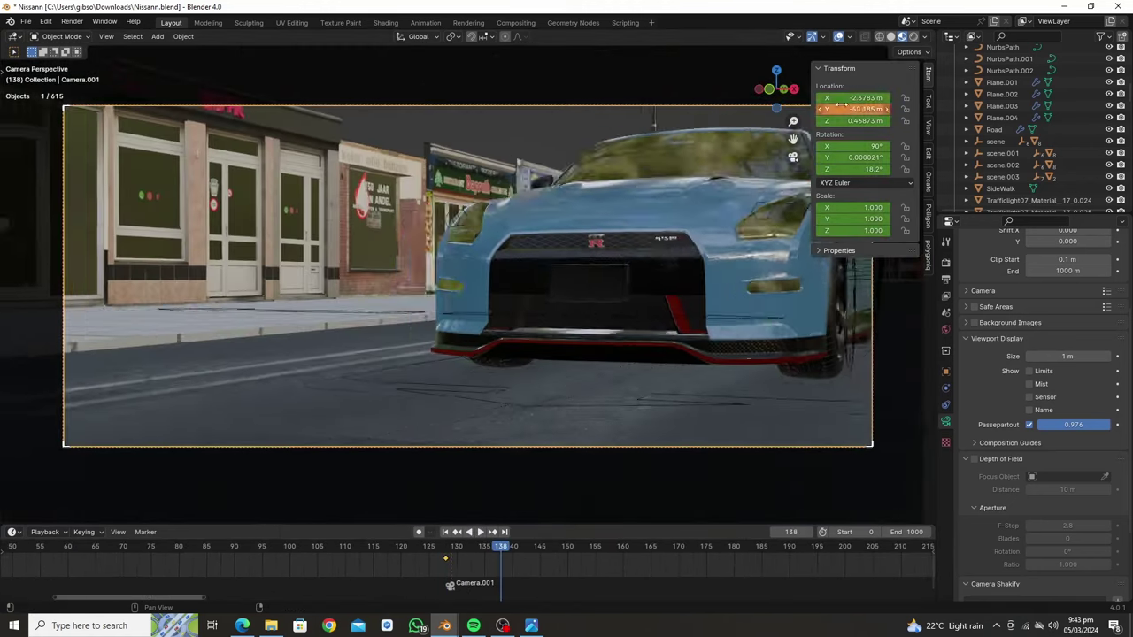
{"action": "mouse_move", "coordinate": [841, 101]}
{"action": "middle_mouse_down"}
{"action": "mouse_move", "coordinate": [506, 473]}
{"action": "mouse_move", "coordinate": [753, 228]}
{"action": "middle_mouse_up"}
{"action": "scroll", "coordinate": [505, 473], "scroll_direction": "up", "scroll_amount": 10, "text": "alt"}
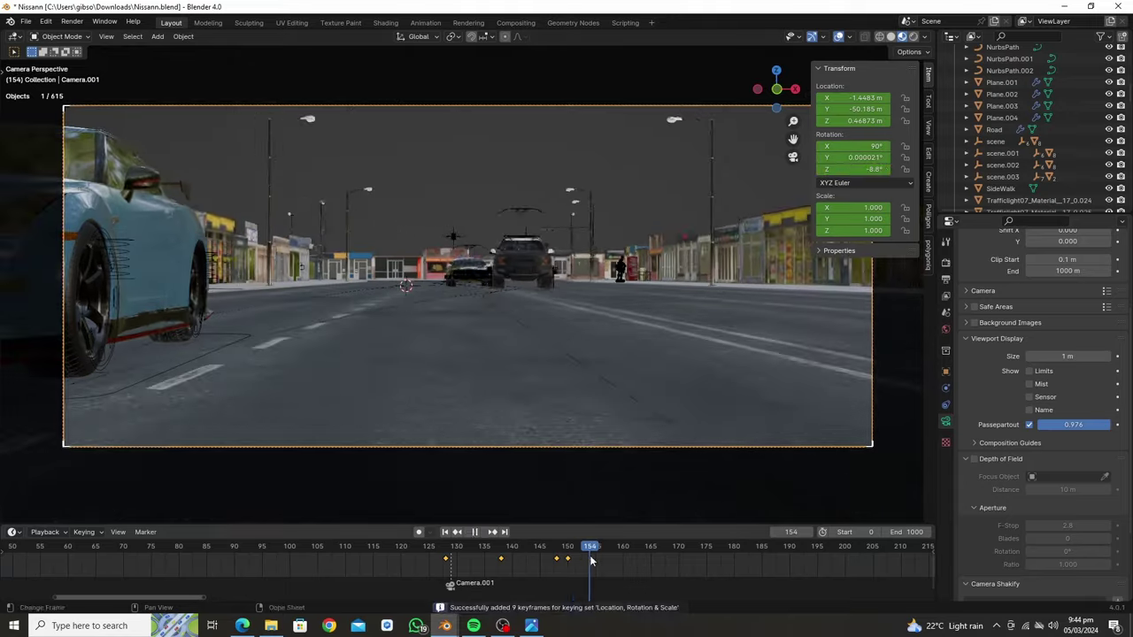
{"action": "left_click", "coordinate": [472, 602]}
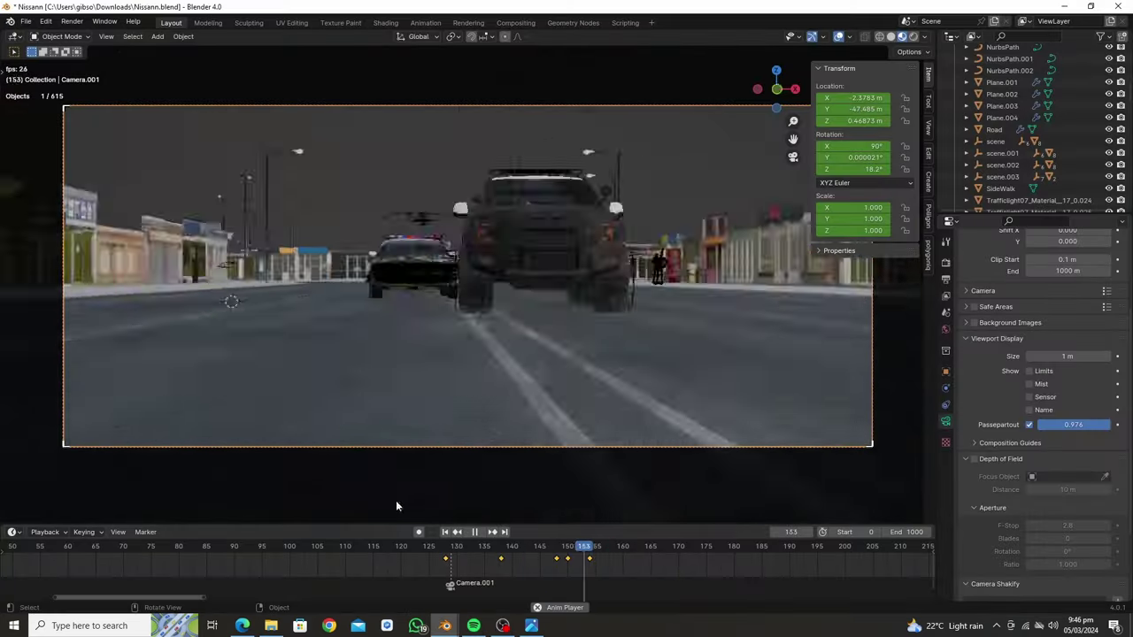
- Preview Camera.001's shot by playing and scrubbing between frames 131 and about 240
{"action": "scroll", "coordinate": [520, 567], "scroll_direction": "down", "scroll_amount": 5}
{"action": "key", "text": "space"}
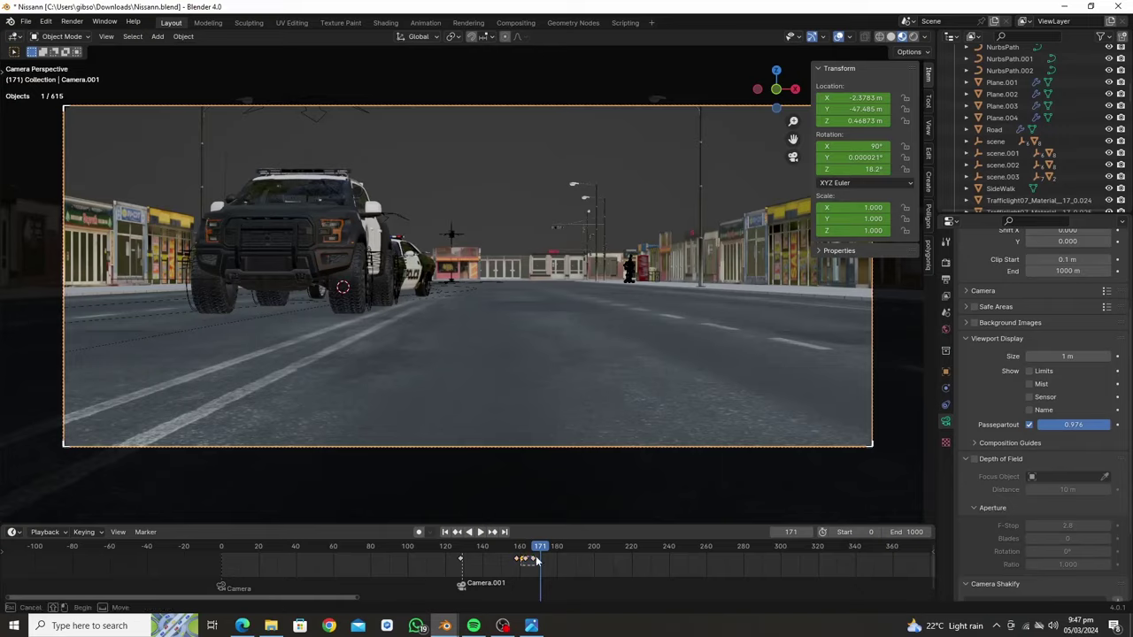
{"action": "left_click_drag", "start_coordinate": [535, 559], "coordinate": [466, 558]}
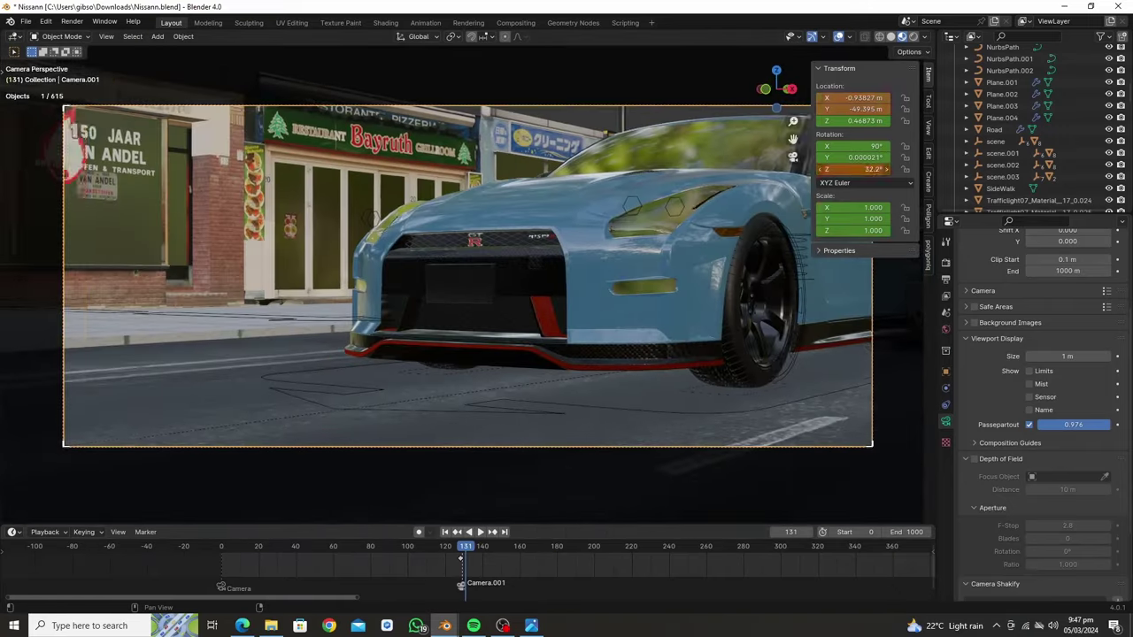
{"action": "key", "text": "space"}
{"action": "key", "text": "space"}
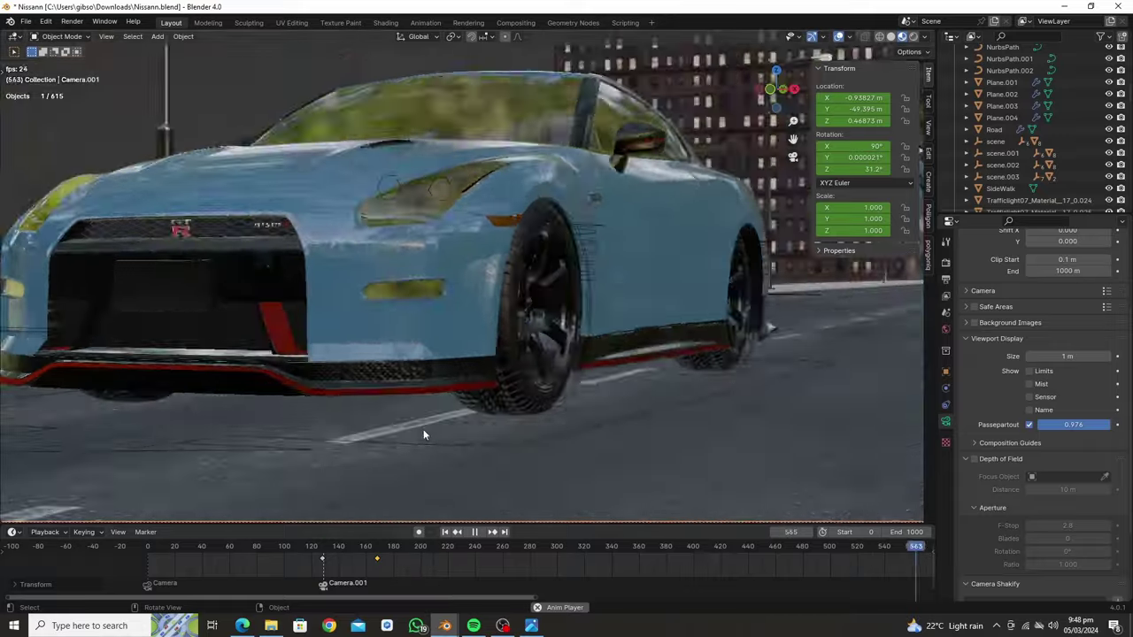
{"action": "key", "text": "space"}
{"action": "left_click", "coordinate": [318, 557]}
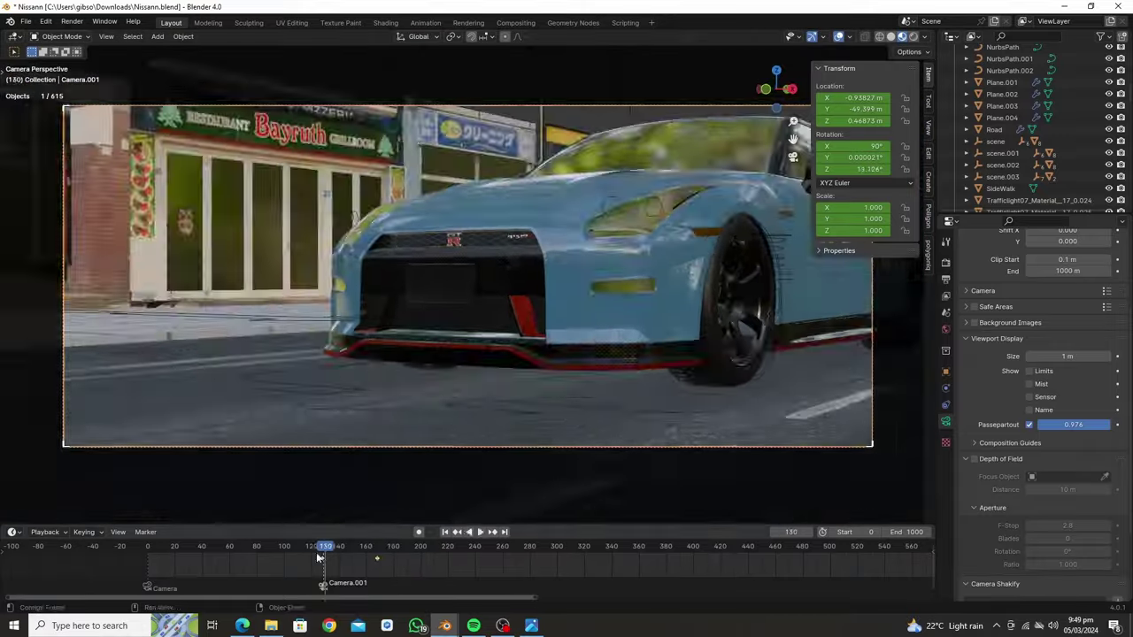
{"action": "key", "text": "space"}
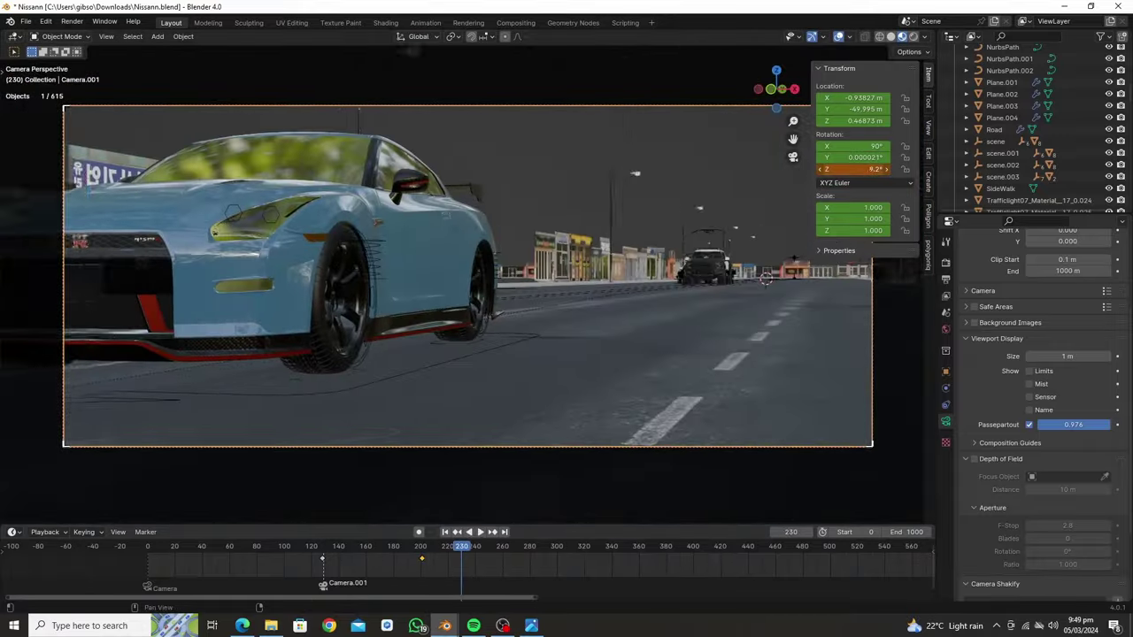
{"action": "key", "text": "space"}
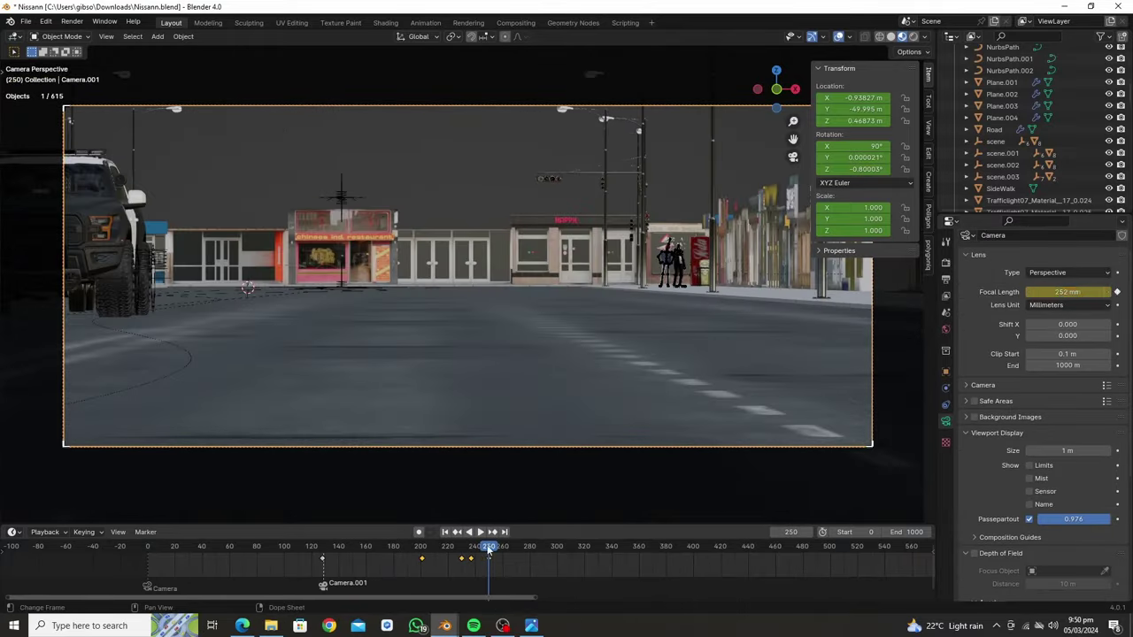
{"action": "left_click", "coordinate": [475, 548]}
{"action": "key", "text": "space"}
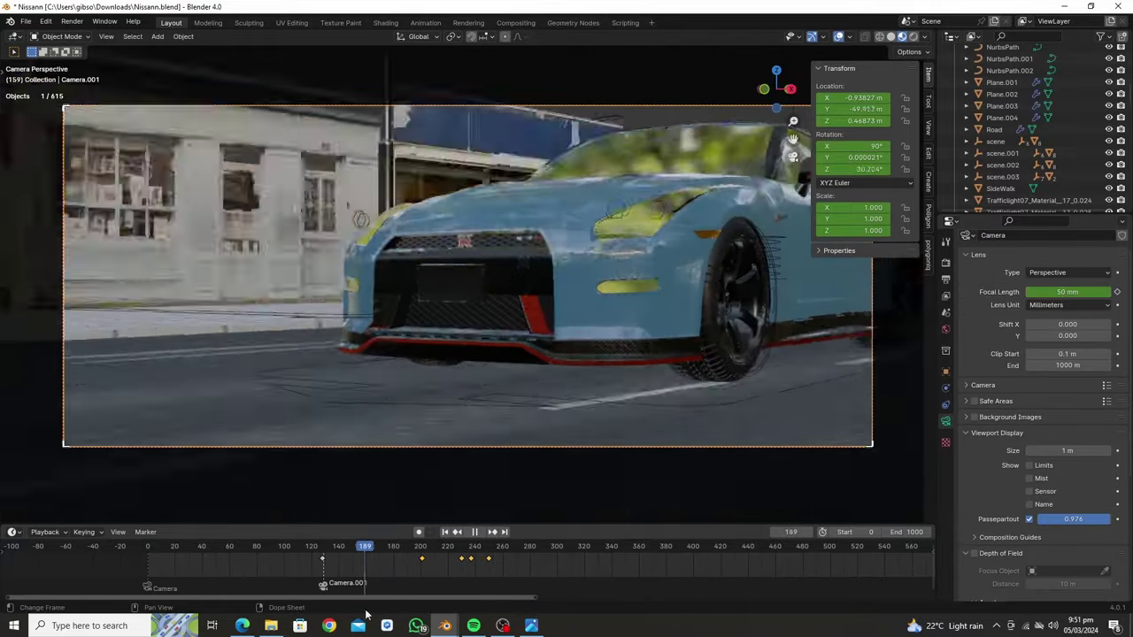
{"action": "left_click", "coordinate": [461, 590]}
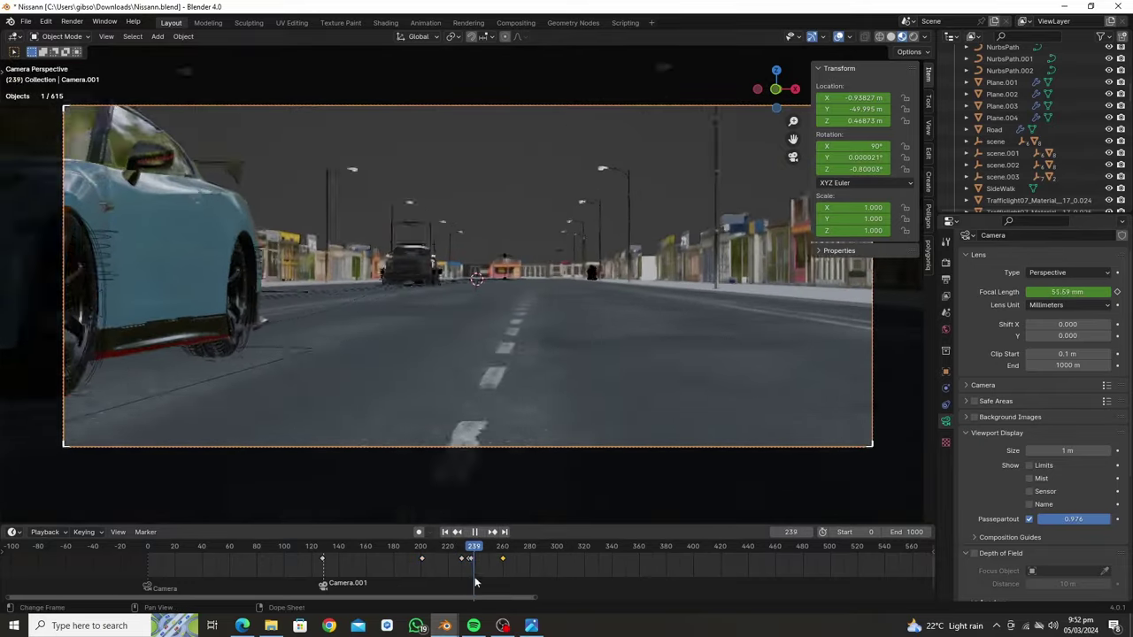
{"action": "key", "text": "space"}
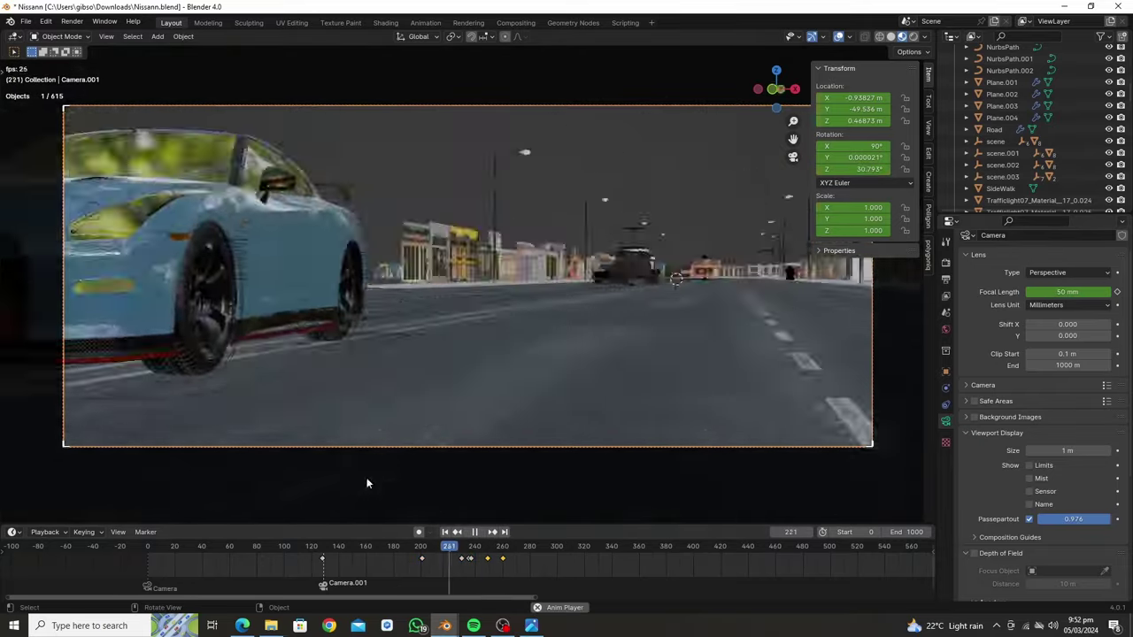
- Shift a Camera.001 keyframe 17 frames later and replay the shot past frame 271
{"action": "mouse_move", "coordinate": [492, 560]}
{"action": "left_mouse_down"}
{"action": "mouse_move", "coordinate": [511, 565]}
{"action": "mouse_move", "coordinate": [398, 546]}
{"action": "left_mouse_up"}
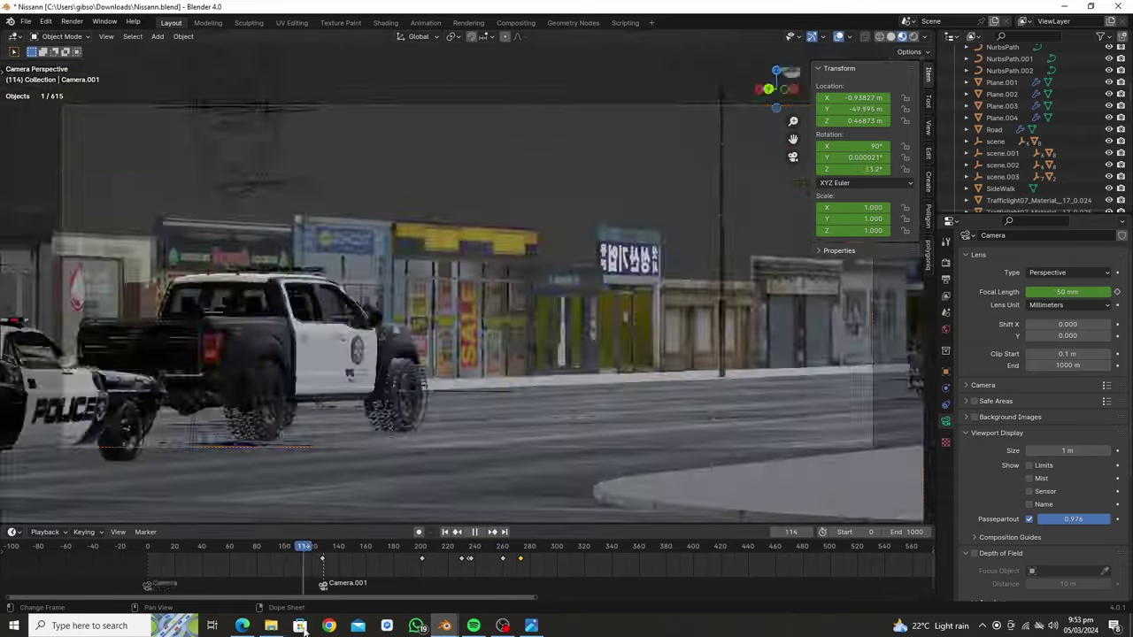
{"action": "scroll", "coordinate": [1094, 152], "scroll_direction": "down", "scroll_amount": 5}
{"action": "key", "text": "space"}
{"action": "left_click", "coordinate": [520, 556]}
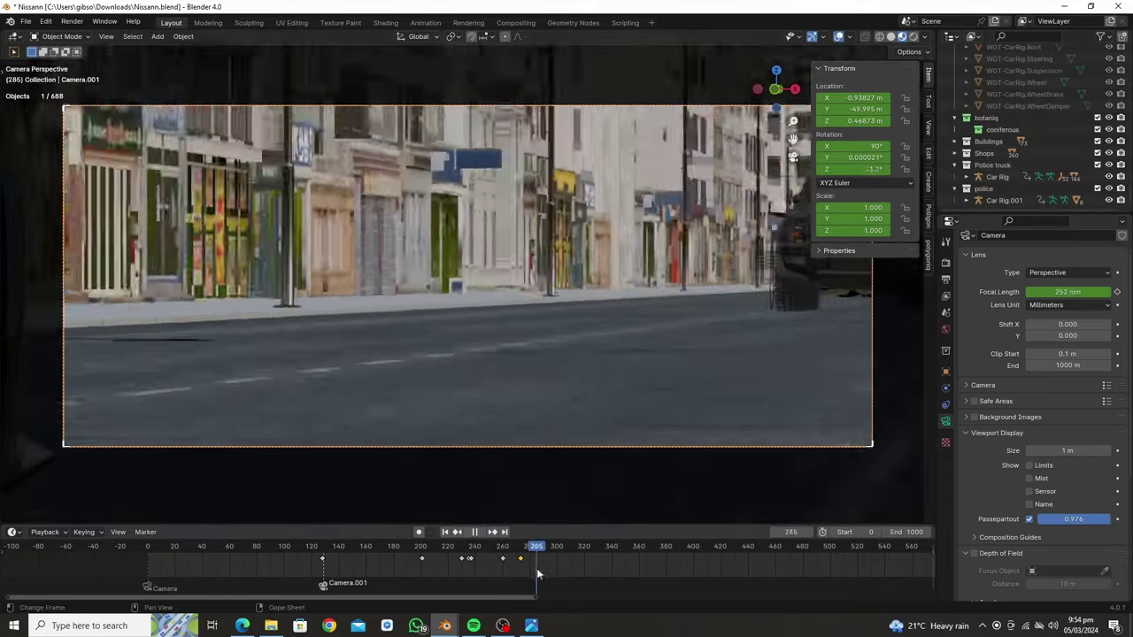
{"action": "key", "text": "space"}
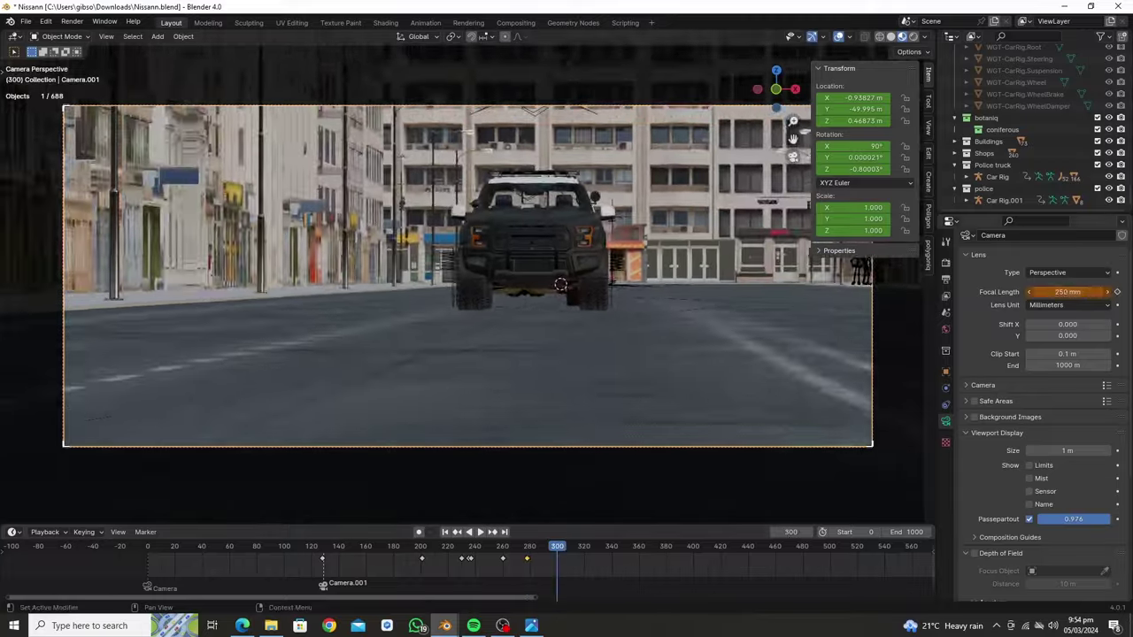
{"action": "key", "text": "space"}
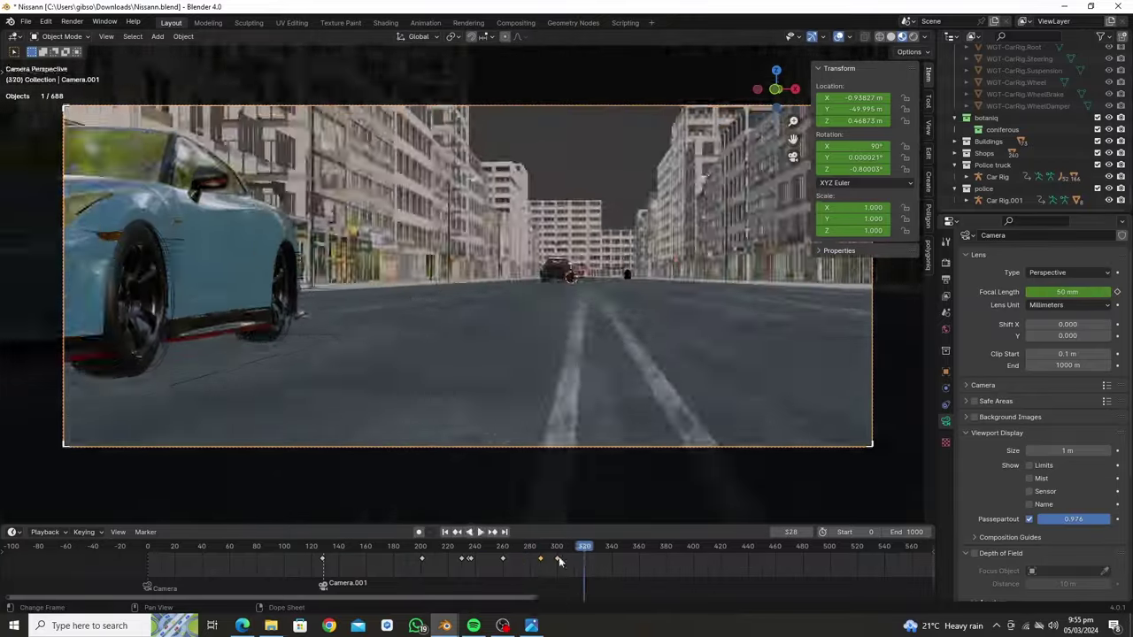
{"action": "left_click", "coordinate": [488, 578]}
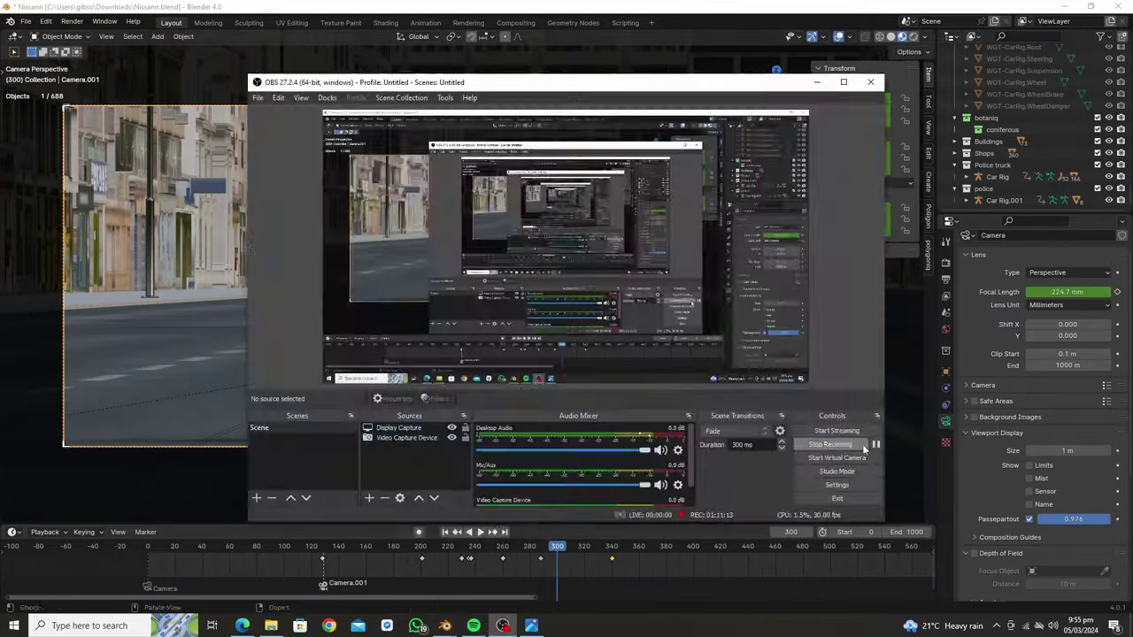
- Align a camera to the street view, frame the shopfronts, and keyframe it
{"action": "key", "text": "space"}
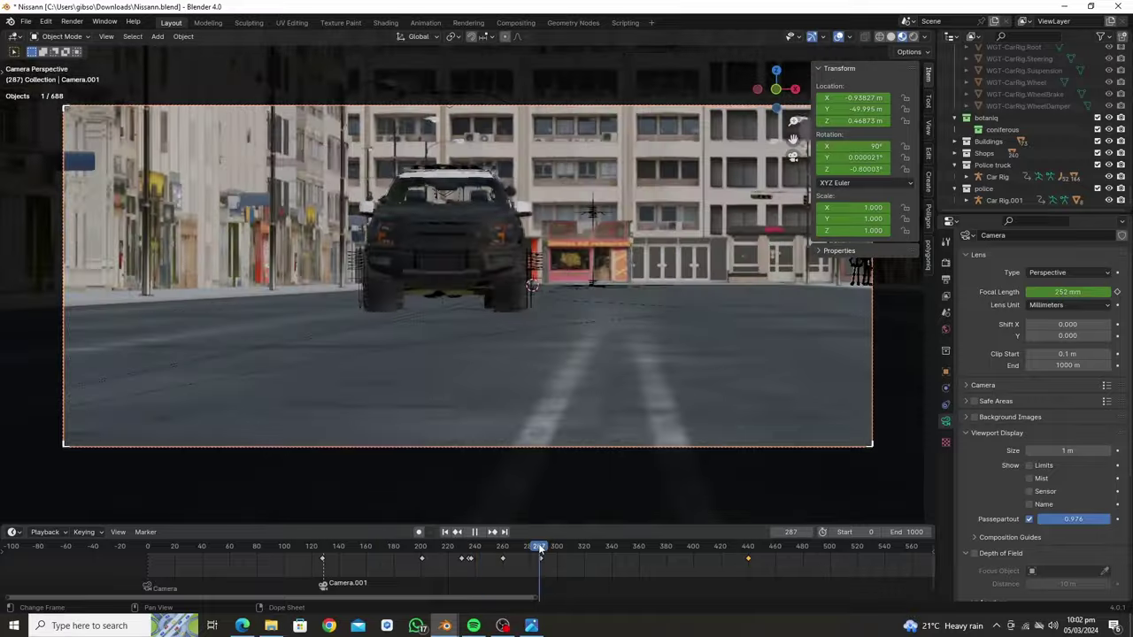
{"action": "mouse_move", "coordinate": [478, 381]}
{"action": "middle_mouse_down"}
{"action": "mouse_move", "coordinate": [415, 292]}
{"action": "mouse_move", "coordinate": [374, 307]}
{"action": "middle_mouse_up"}
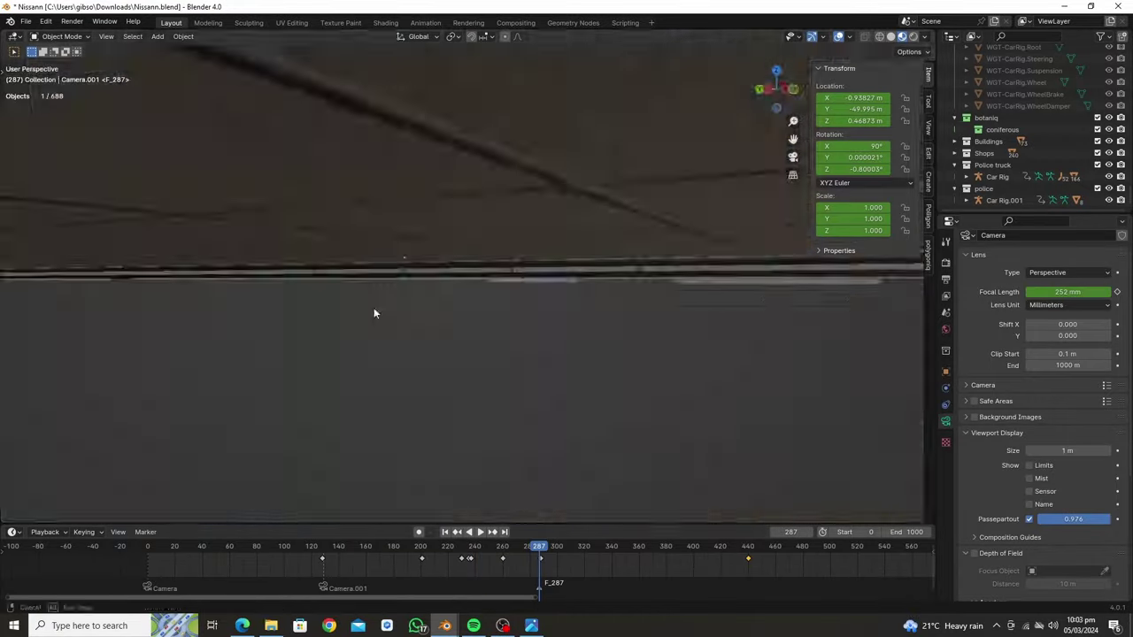
{"action": "left_click", "coordinate": [887, 40]}
{"action": "left_click", "coordinate": [888, 40]}
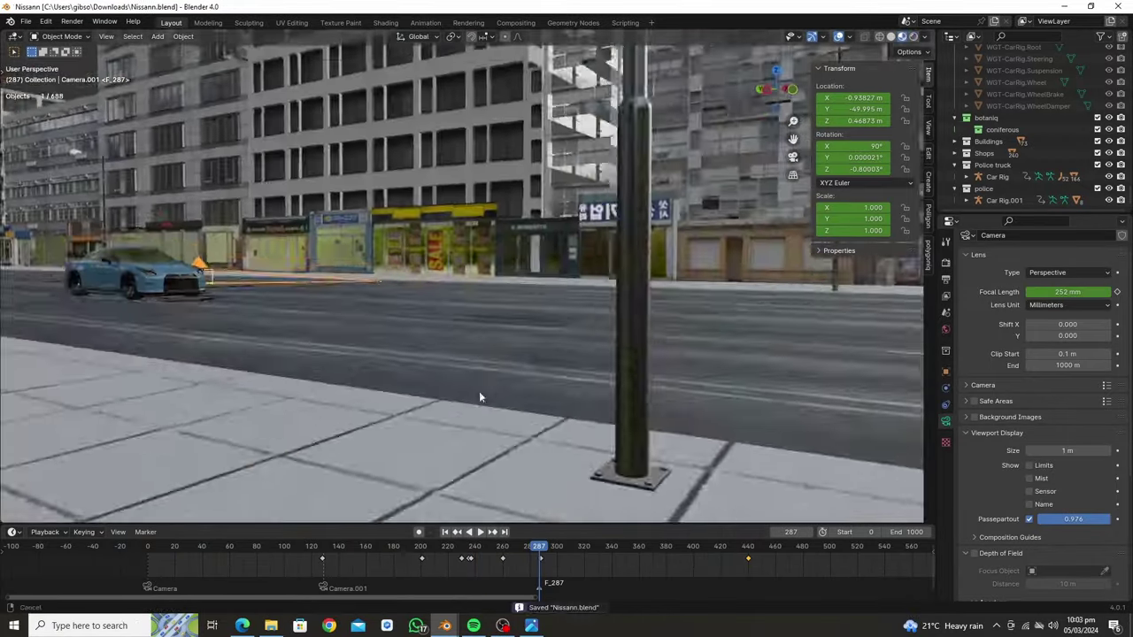
{"action": "key", "text": "ctrl+KP_0"}
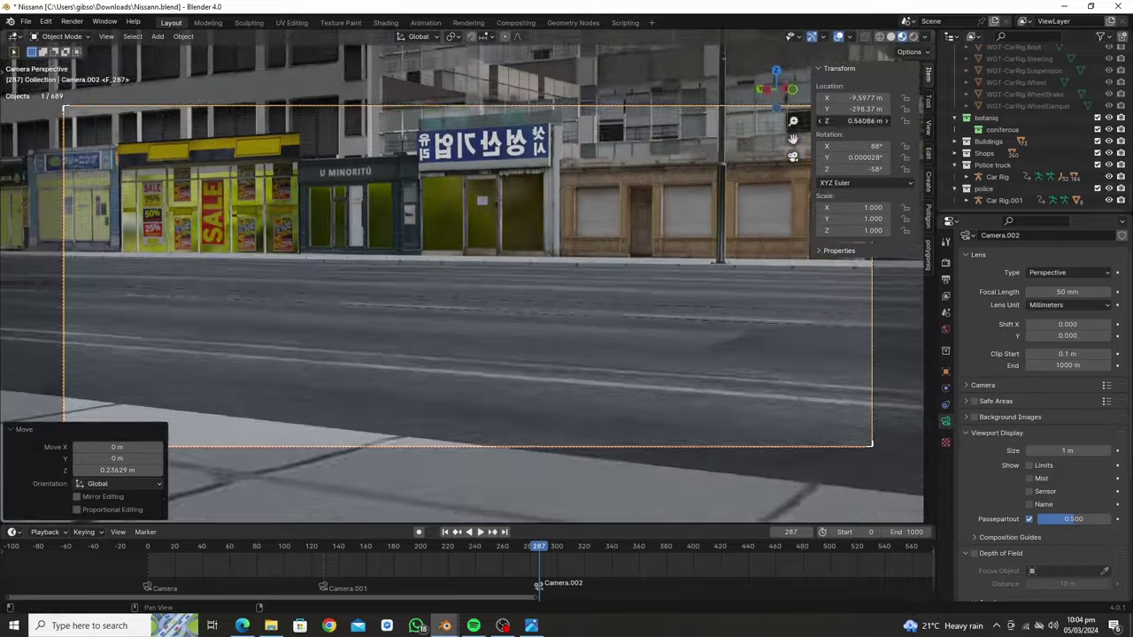
{"action": "middle_click_drag", "start_coordinate": [610, 331], "coordinate": [655, 484]}
{"action": "left_click_drag", "start_coordinate": [669, 546], "coordinate": [541, 549]}
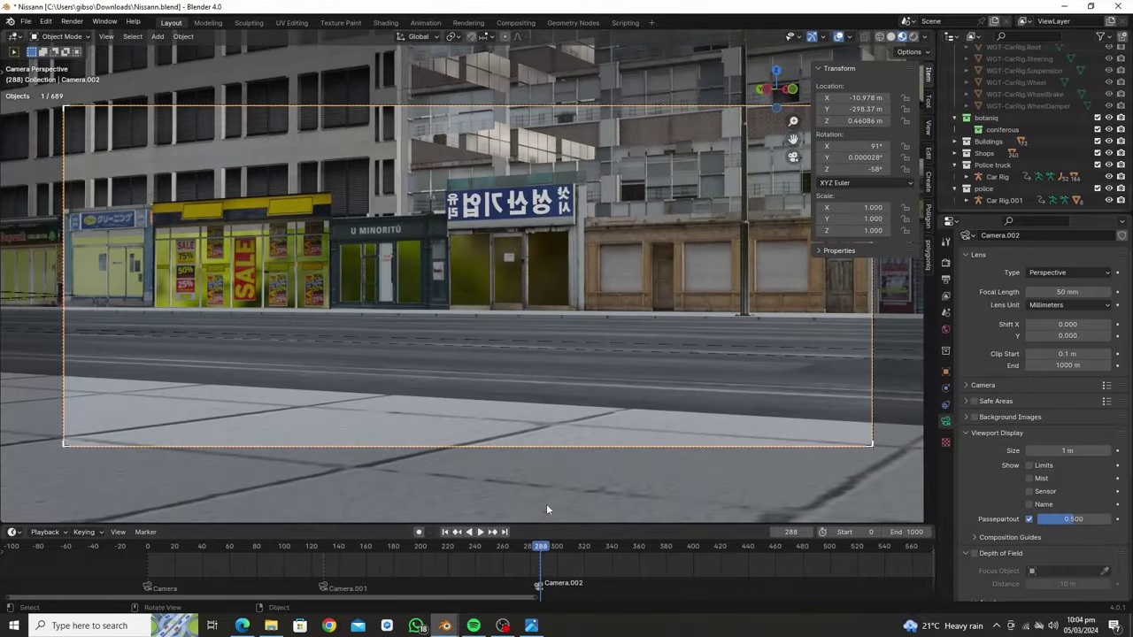
{"action": "key", "text": "i"}
{"action": "key", "text": "space"}
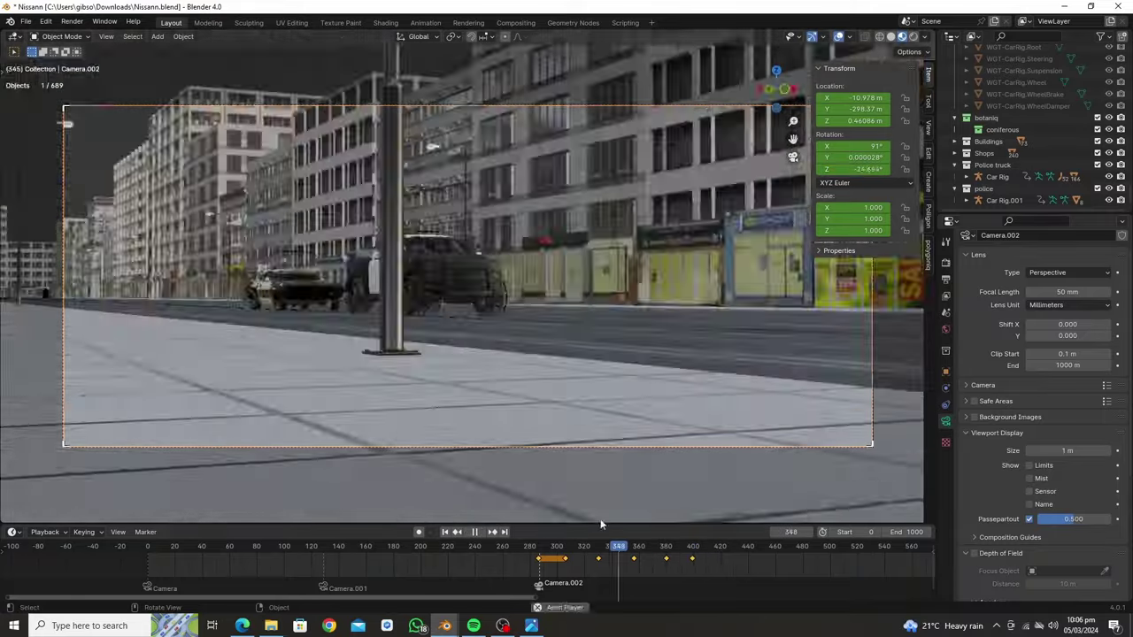
{"action": "key", "text": "space"}
- Add Camera.003, fly it to frame the police truck, and keyframe it
{"action": "key", "text": "shift+a"}
{"action": "left_click", "coordinate": [569, 306]}
{"action": "key", "text": "ctrl+KP_0"}
{"action": "key", "text": "shift+grave"}
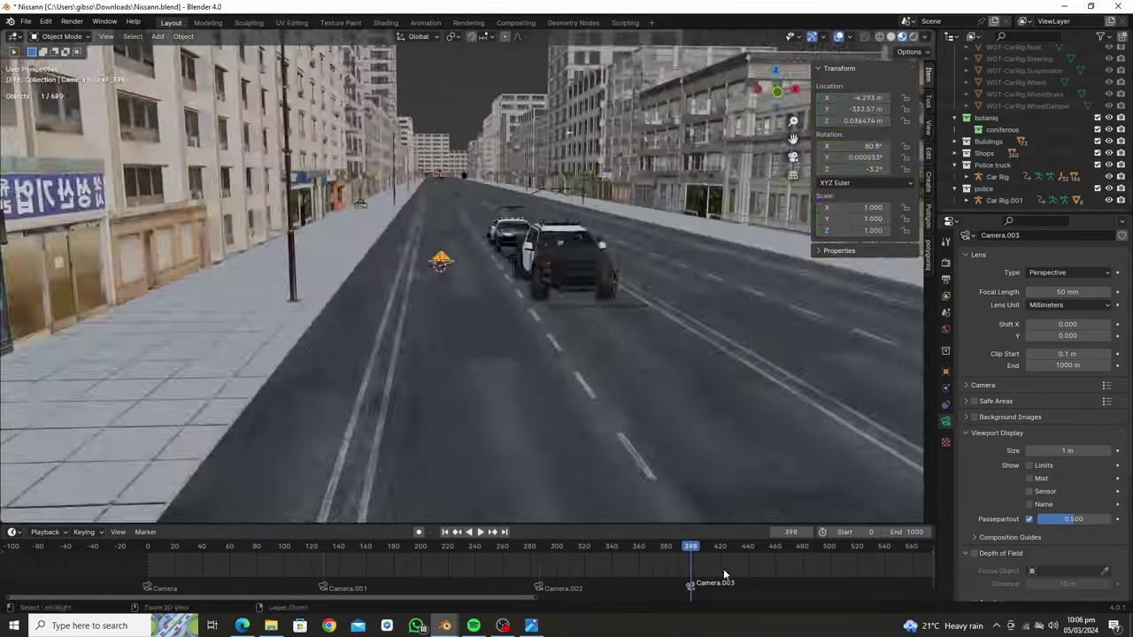
{"action": "key", "text": "s"}
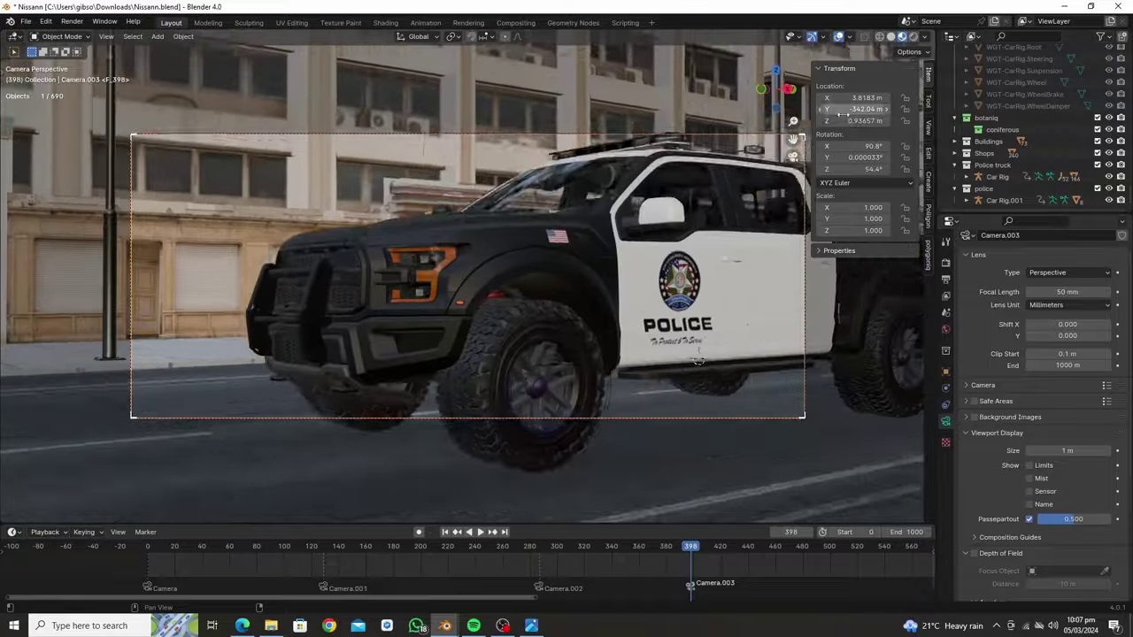
{"action": "key", "text": "Return"}
{"action": "key", "text": "i"}
- Keyframe Camera.003 re-aimed at the police truck across frames 420 to 501
{"action": "left_click", "coordinate": [720, 546]}
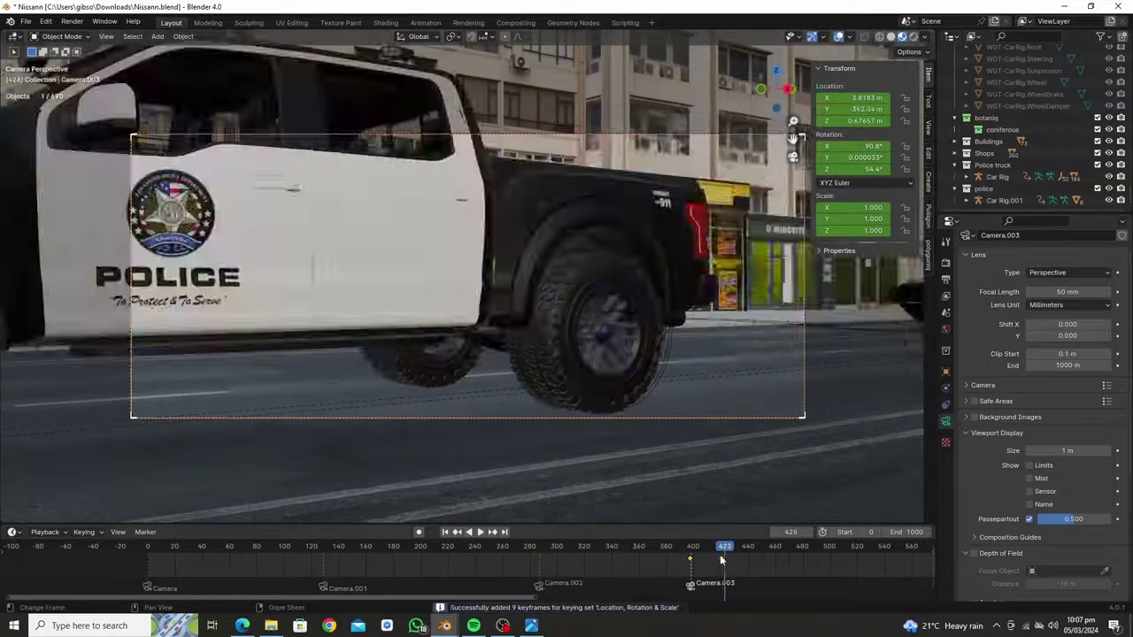
{"action": "key", "text": "i"}
{"action": "left_click", "coordinate": [748, 546]}
{"action": "key", "text": "shift+grave"}
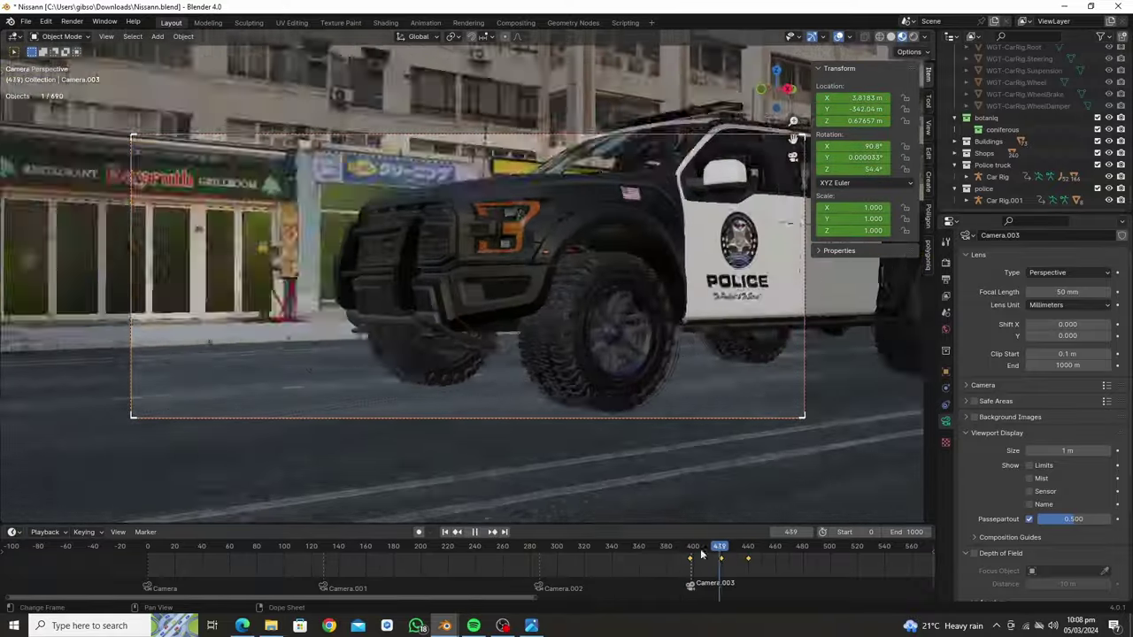
{"action": "key", "text": "i"}
{"action": "left_click", "coordinate": [745, 553]}
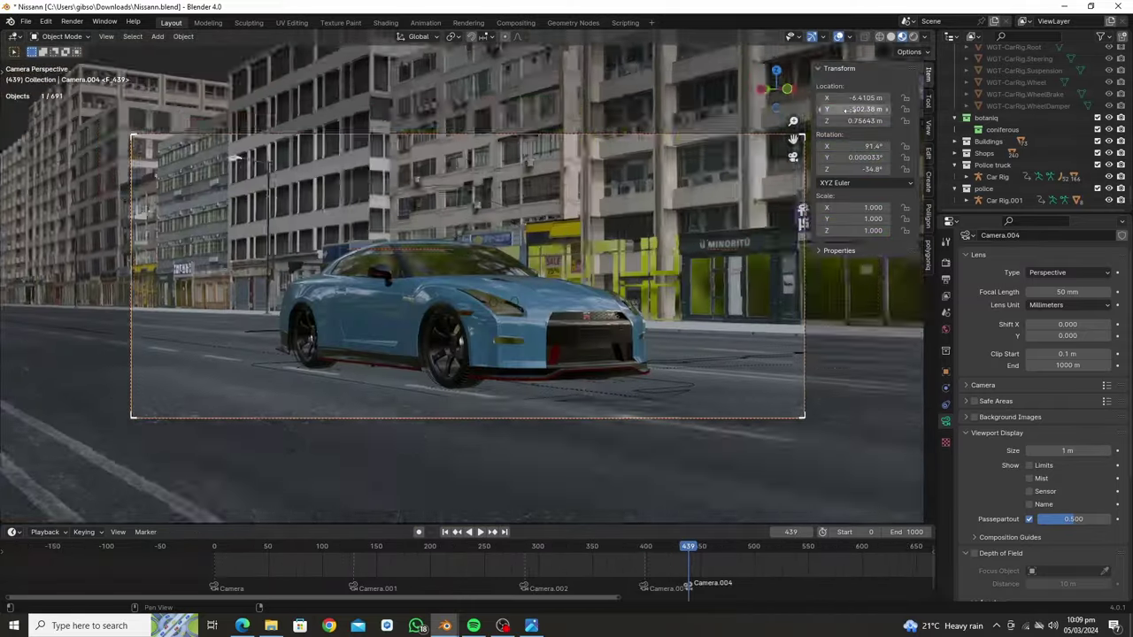
{"action": "key", "text": "i"}
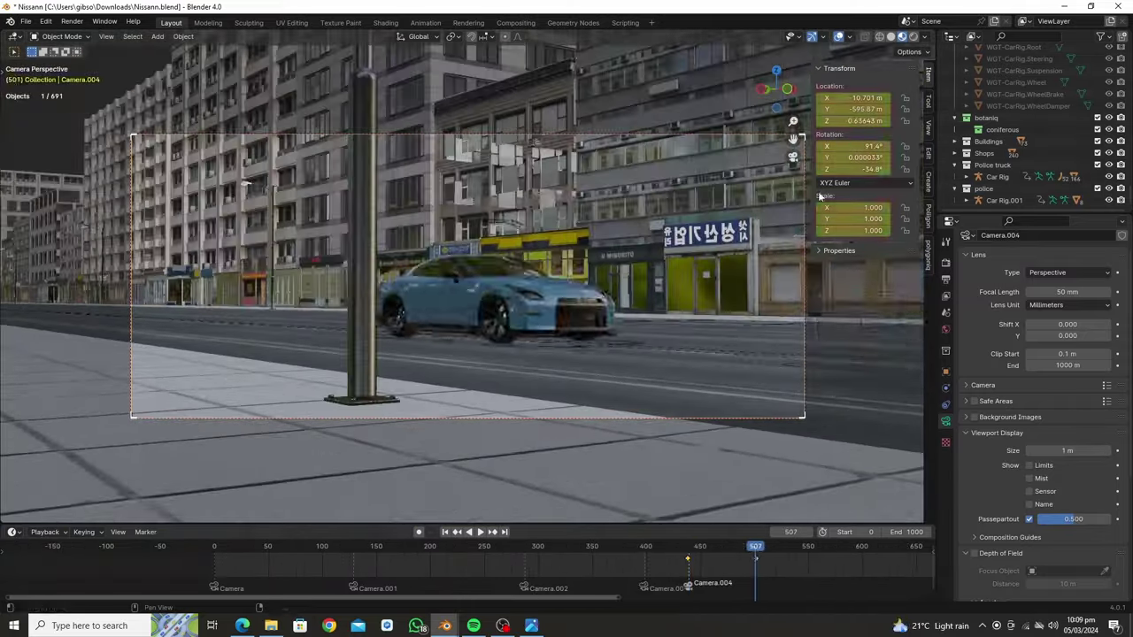
{"action": "left_click_drag", "start_coordinate": [755, 546], "coordinate": [669, 551]}
{"action": "key", "text": "space"}
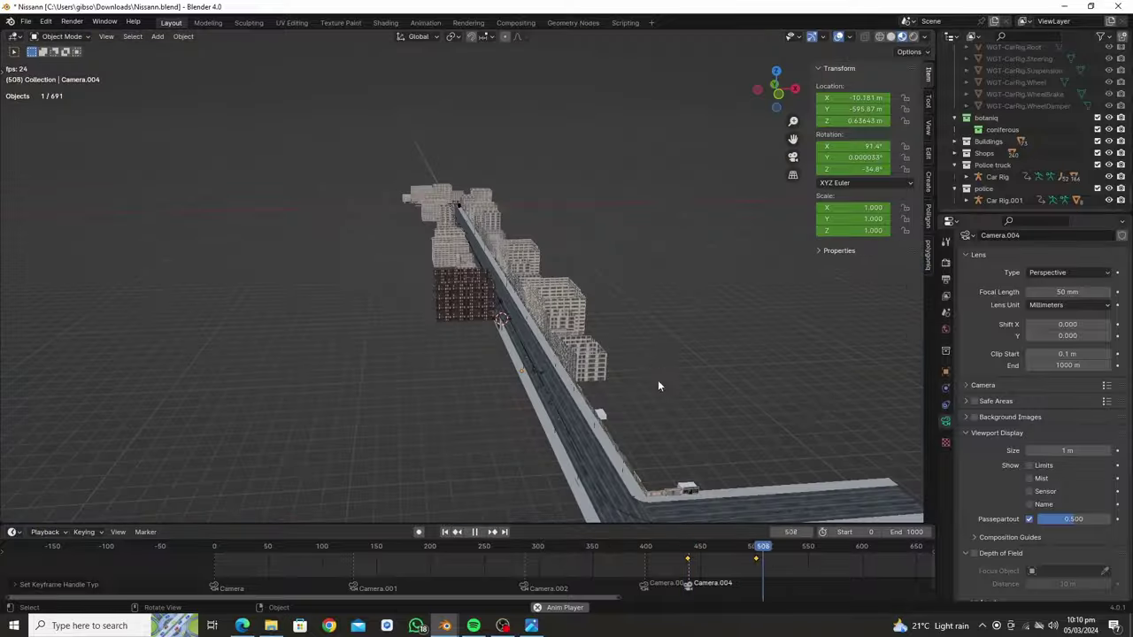
{"action": "key", "text": "ctrl+KP_0"}
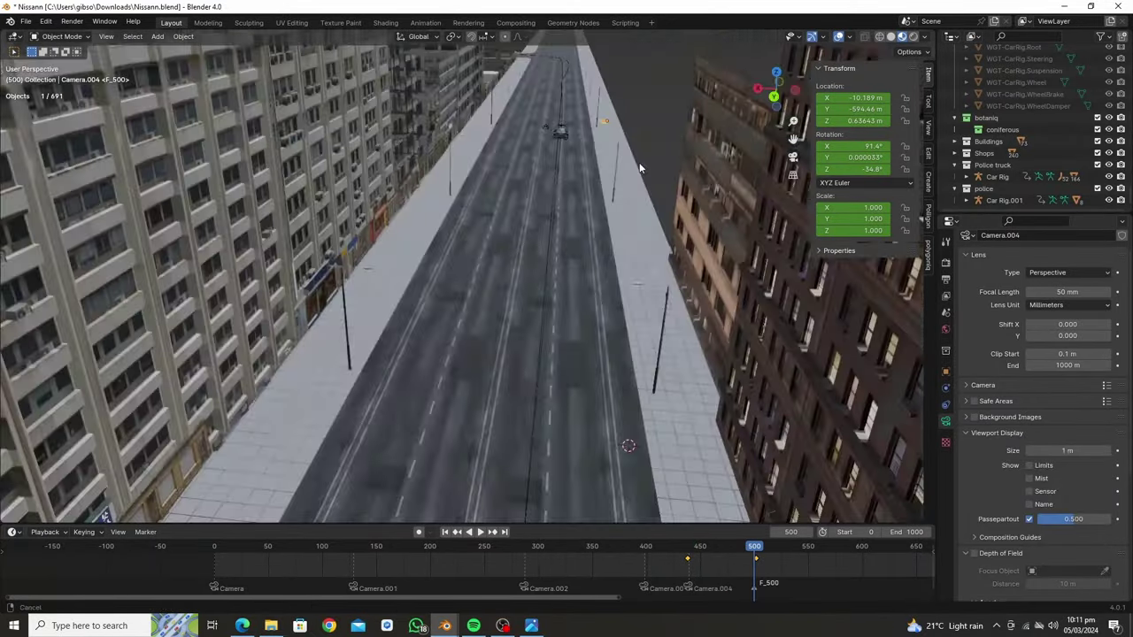
- Move the overhead camera along the street and keyframe it at frame 601
{"action": "key", "text": "space"}
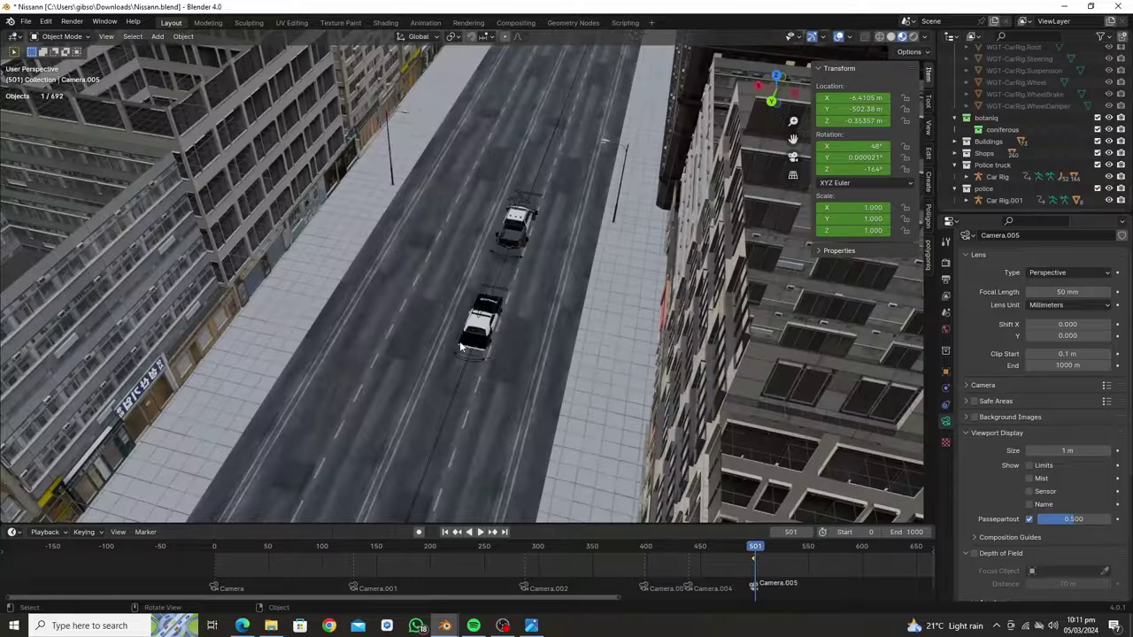
{"action": "key", "text": "g"}
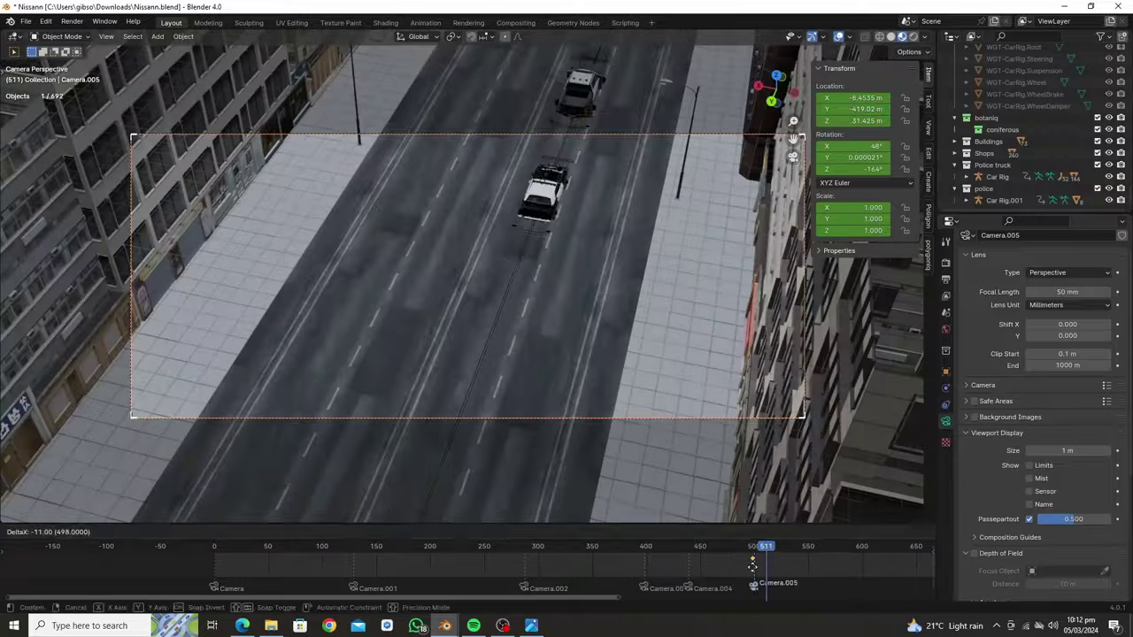
{"action": "mouse_move", "coordinate": [777, 553]}
{"action": "left_mouse_down"}
{"action": "mouse_move", "coordinate": [863, 554]}
{"action": "mouse_move", "coordinate": [807, 553]}
{"action": "left_mouse_up"}
{"action": "key", "text": "i"}
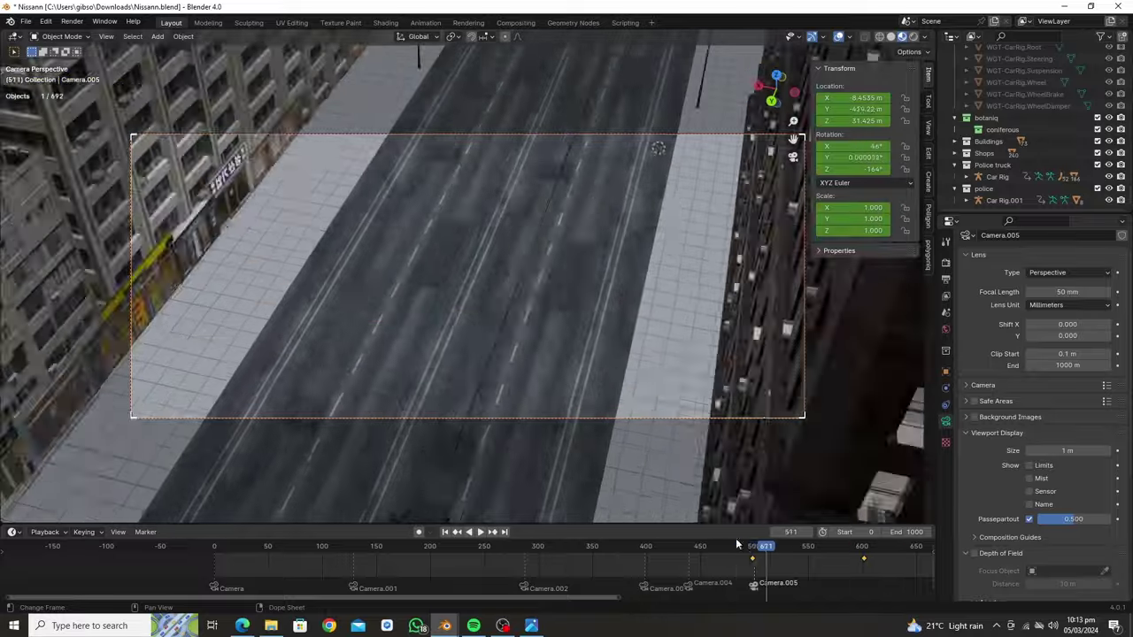
{"action": "key", "text": "space"}
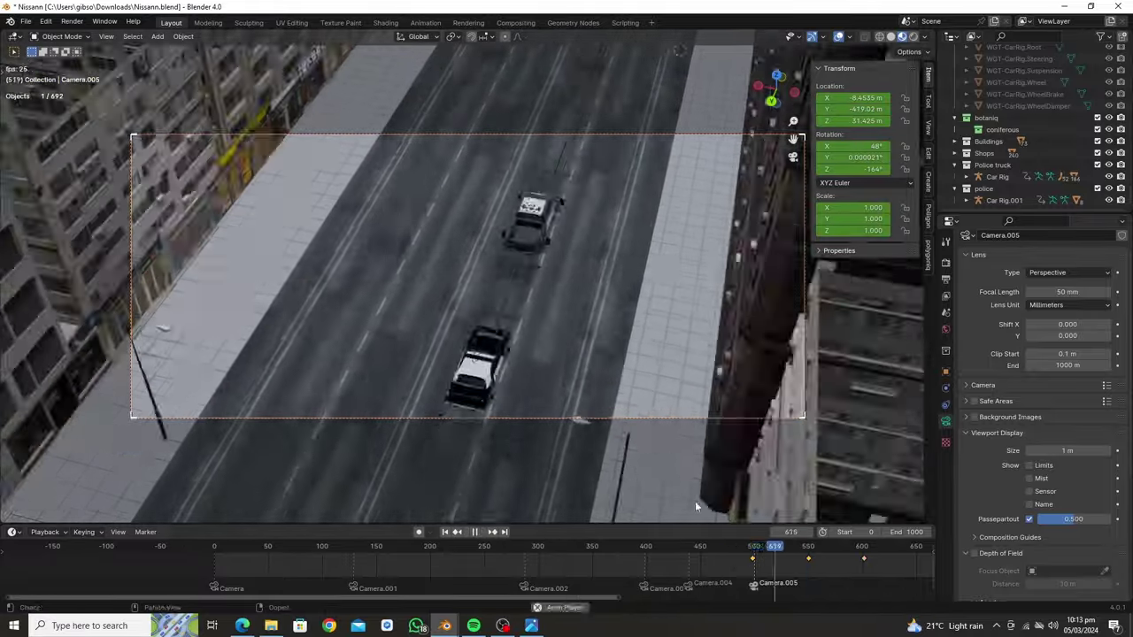
{"action": "key", "text": "space"}
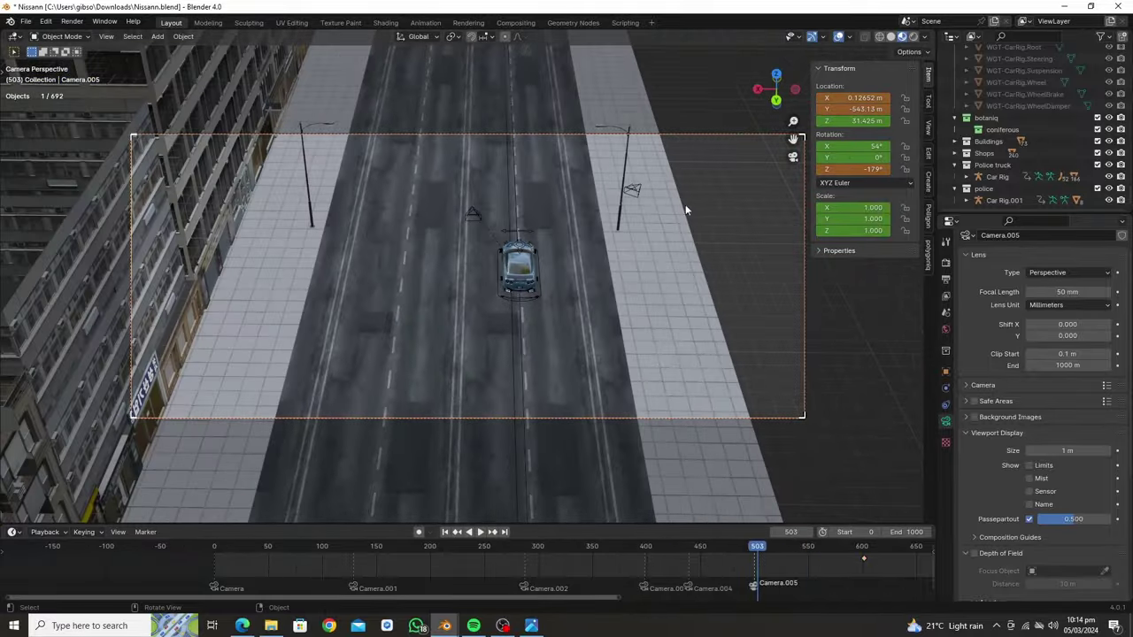
{"action": "left_click", "coordinate": [746, 544]}
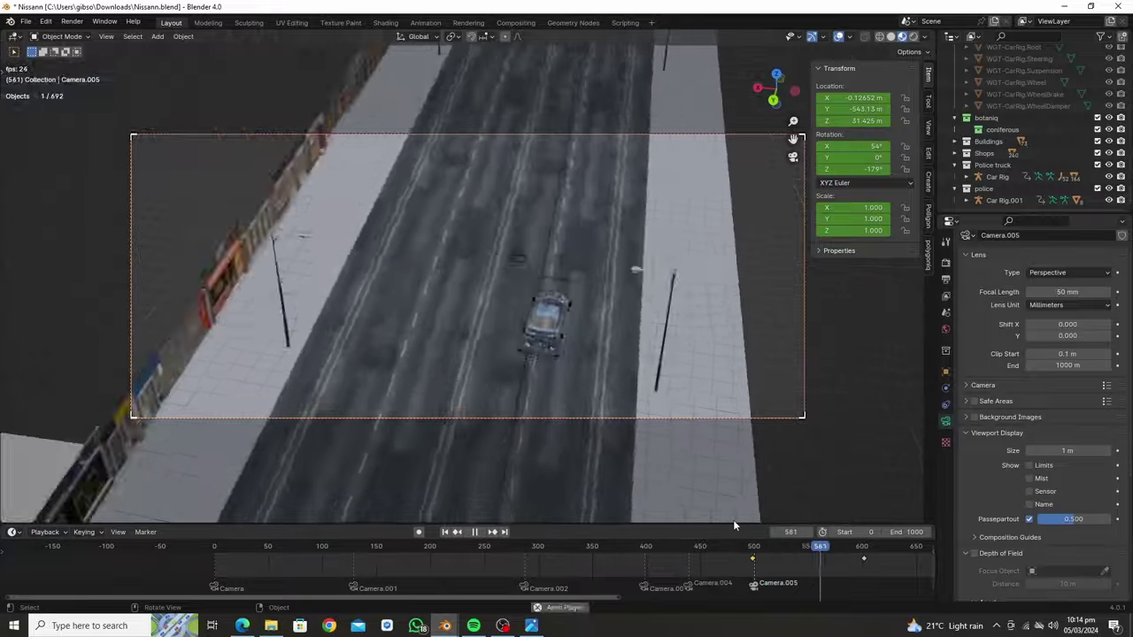
- Bind a roadside camera to frame 595, keyframe it, and play from frame 639
{"action": "key", "text": "ctrl+b"}
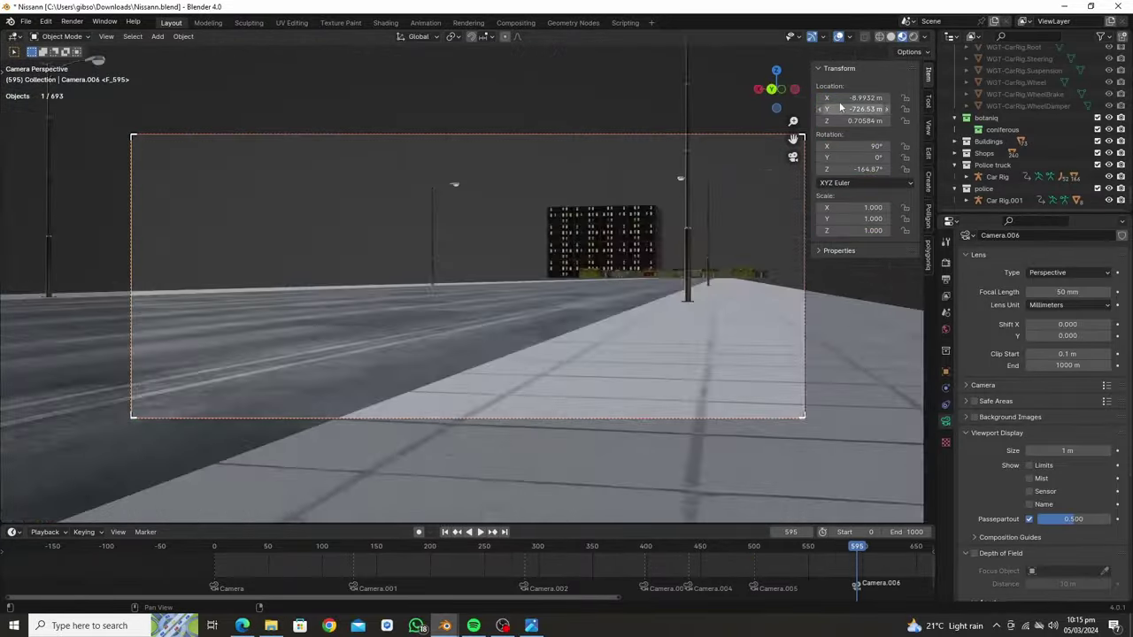
{"action": "key", "text": "i"}
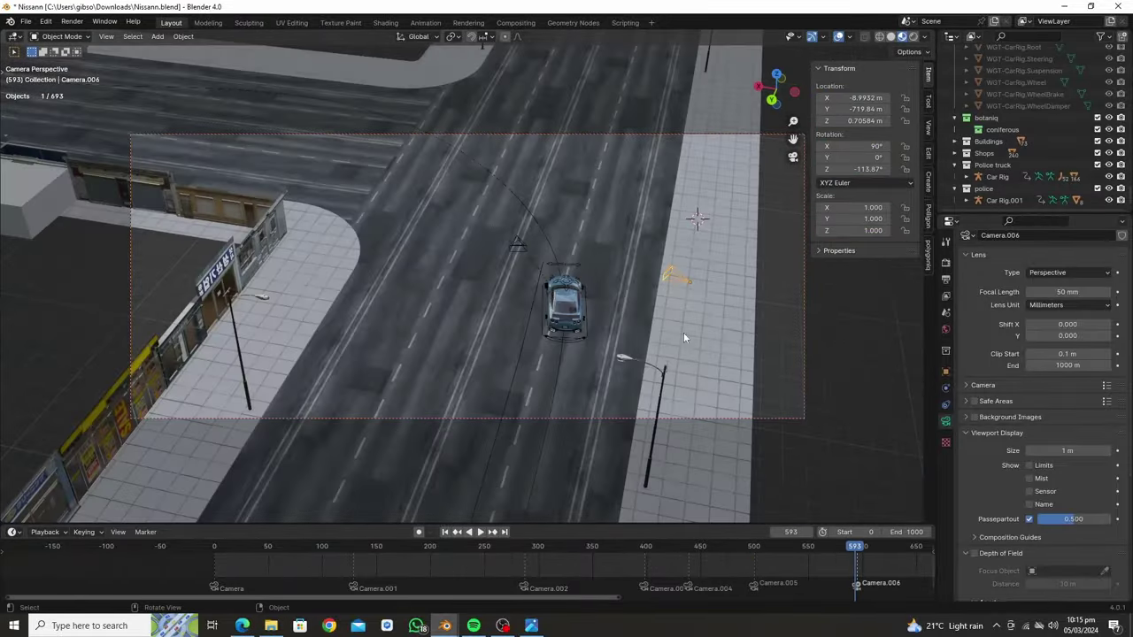
{"action": "scroll", "coordinate": [779, 566], "scroll_direction": "down", "scroll_amount": 2}
{"action": "left_click_drag", "start_coordinate": [779, 553], "coordinate": [770, 571]}
{"action": "key", "text": "space"}
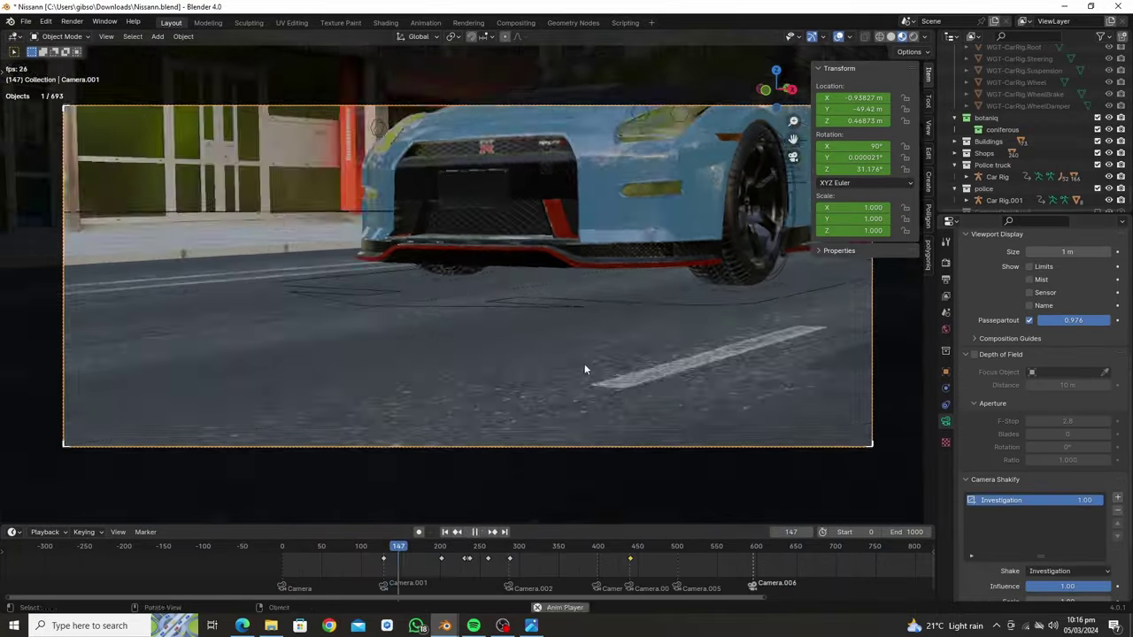
- Give the camera an Out Car Window shake with scale 0.20 and speed 0.73
{"action": "left_click", "coordinate": [1046, 524]}
{"action": "left_click", "coordinate": [1038, 471]}
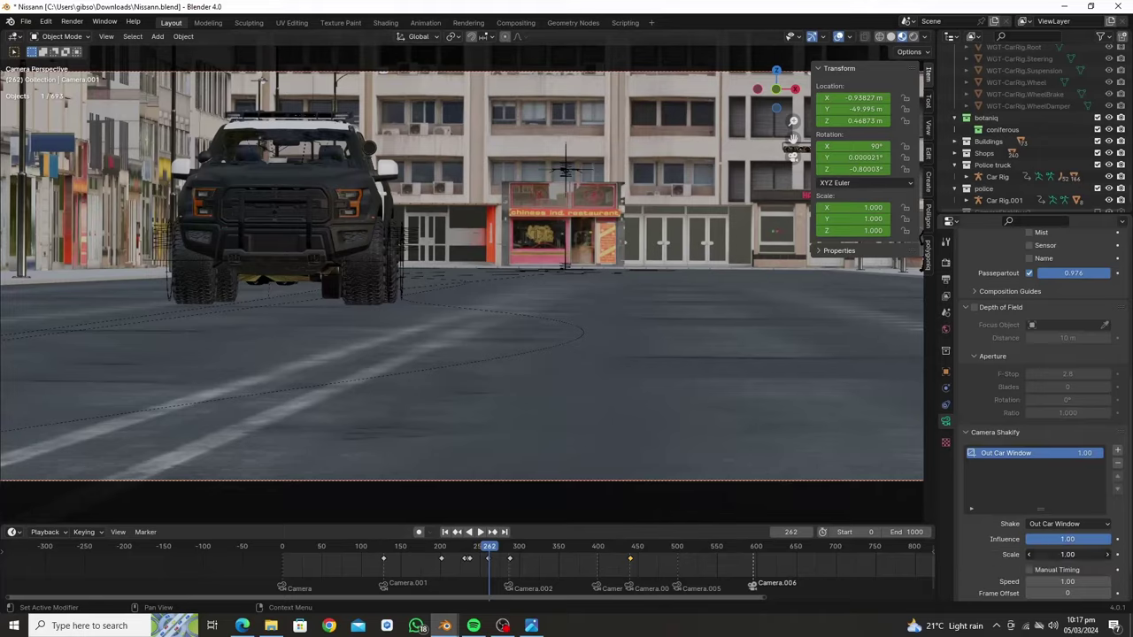
{"action": "left_click_drag", "start_coordinate": [1068, 554], "coordinate": [1027, 554]}
{"action": "key", "text": "space"}
{"action": "left_click", "coordinate": [385, 546]}
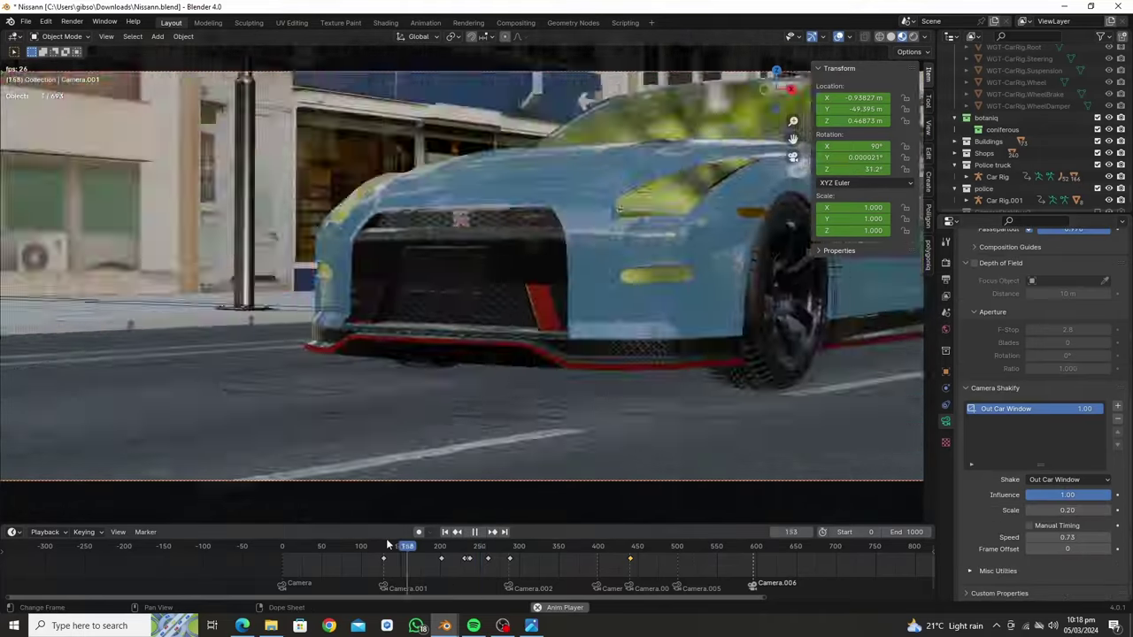
{"action": "left_click", "coordinate": [386, 542]}
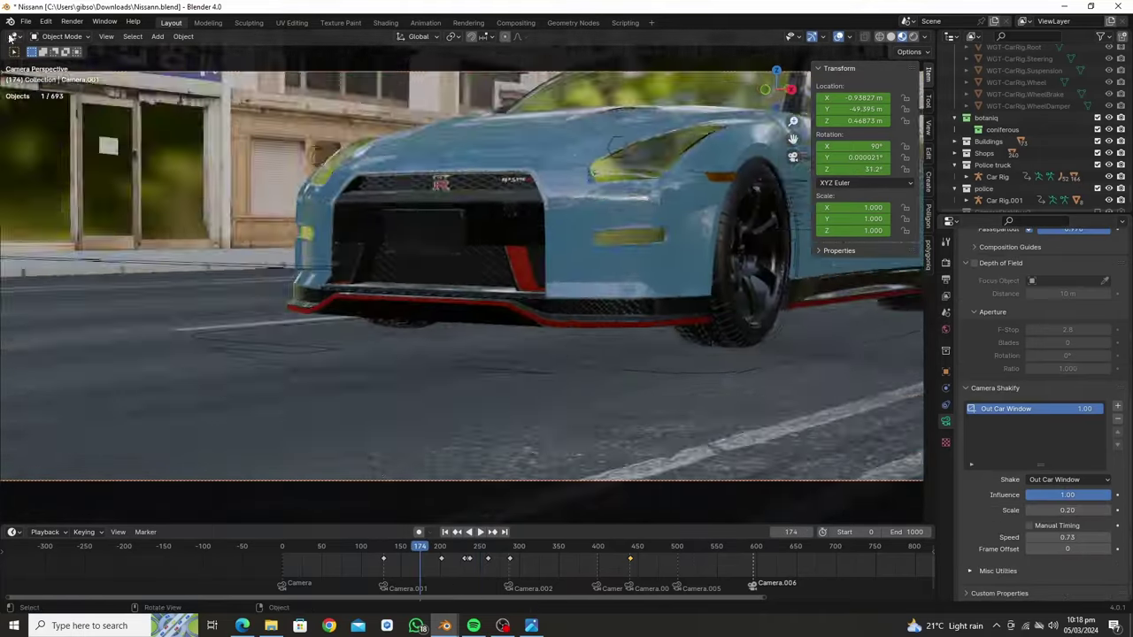
- Open a Graph Editor area and swap Camera.003's shake to another preset
{"action": "left_click_drag", "start_coordinate": [10, 38], "coordinate": [431, 53]}
{"action": "key", "text": "shift+F6"}
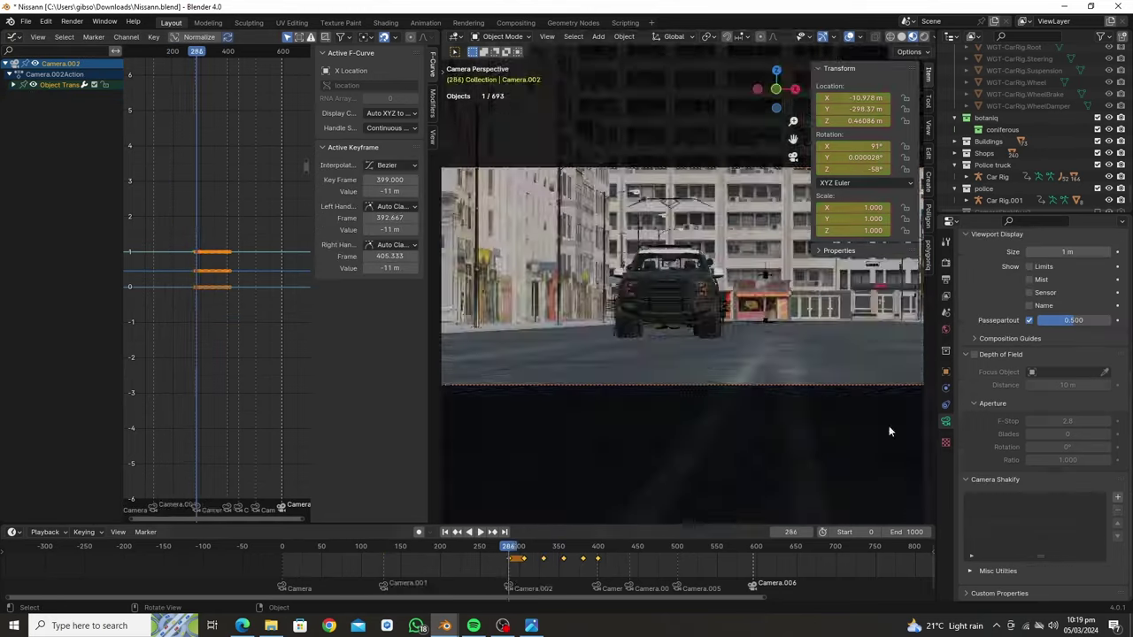
{"action": "key", "text": "space"}
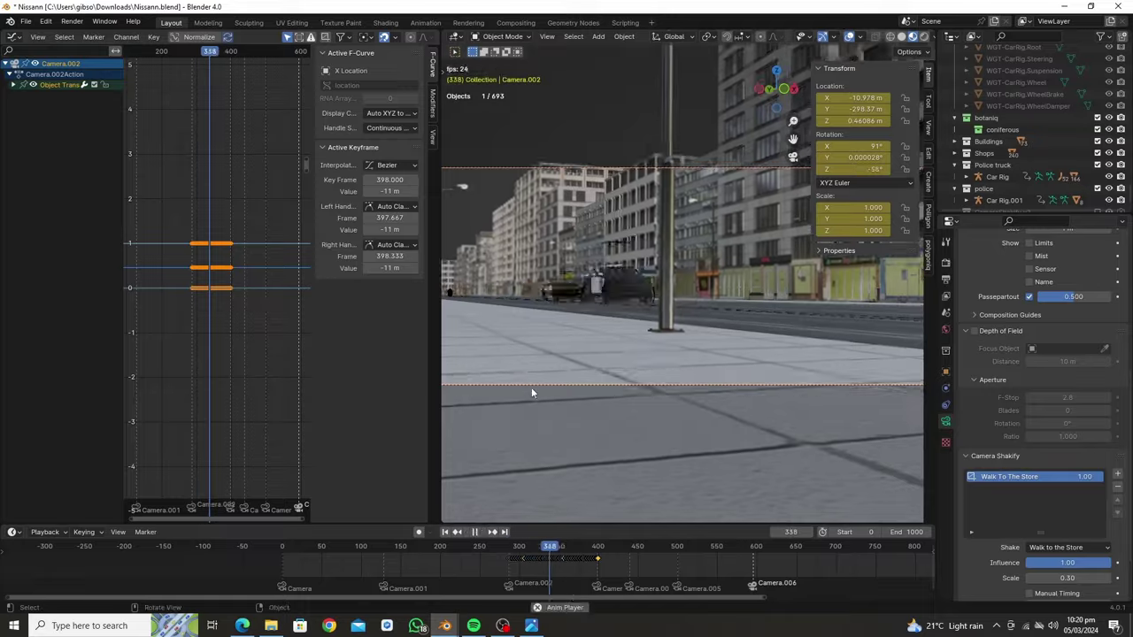
{"action": "left_click", "coordinate": [598, 548]}
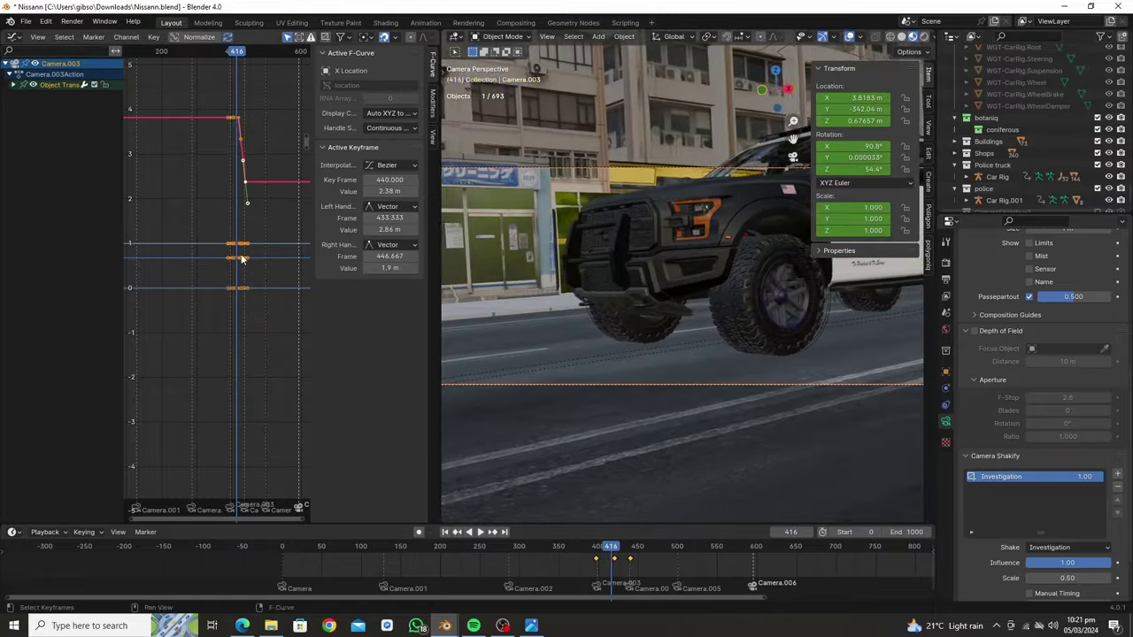
{"action": "left_click", "coordinate": [1066, 547]}
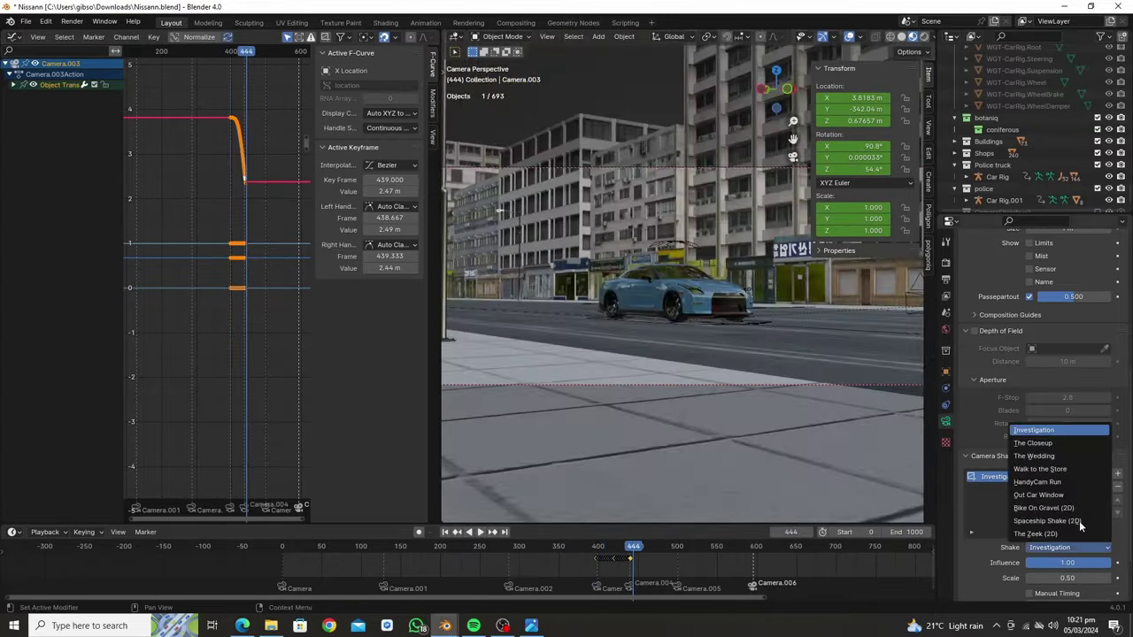
{"action": "left_click", "coordinate": [1045, 528]}
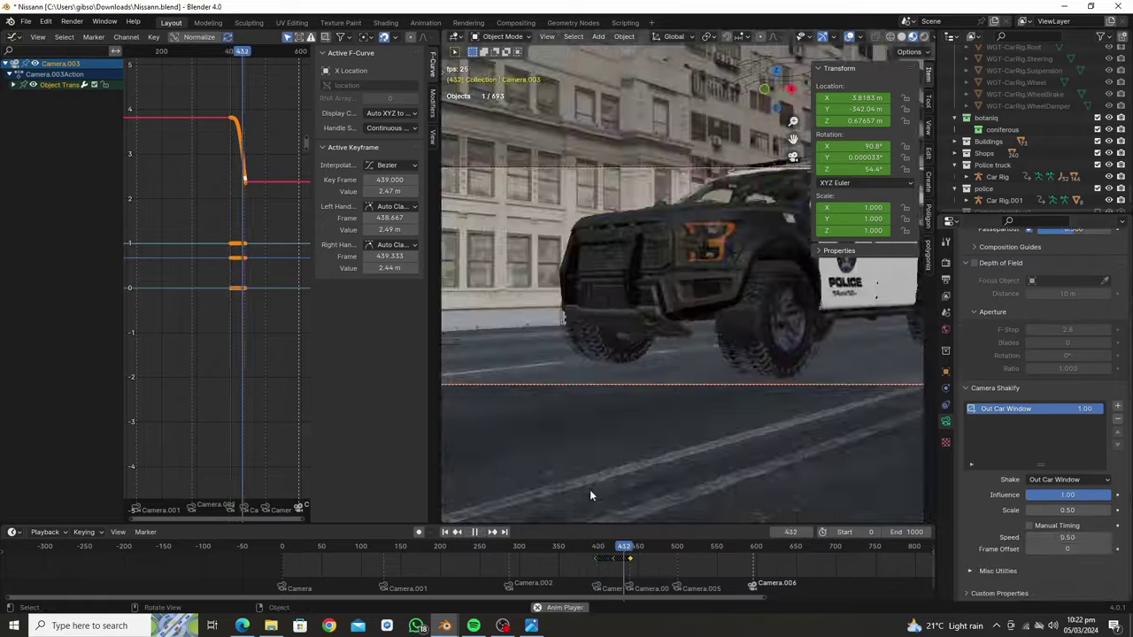
- Add a shake layer to Camera.004, replacing Bike On Gravel 2D with another preset
{"action": "left_click", "coordinate": [645, 551]}
{"action": "left_click", "coordinate": [1117, 498]}
{"action": "left_click", "coordinate": [1040, 463]}
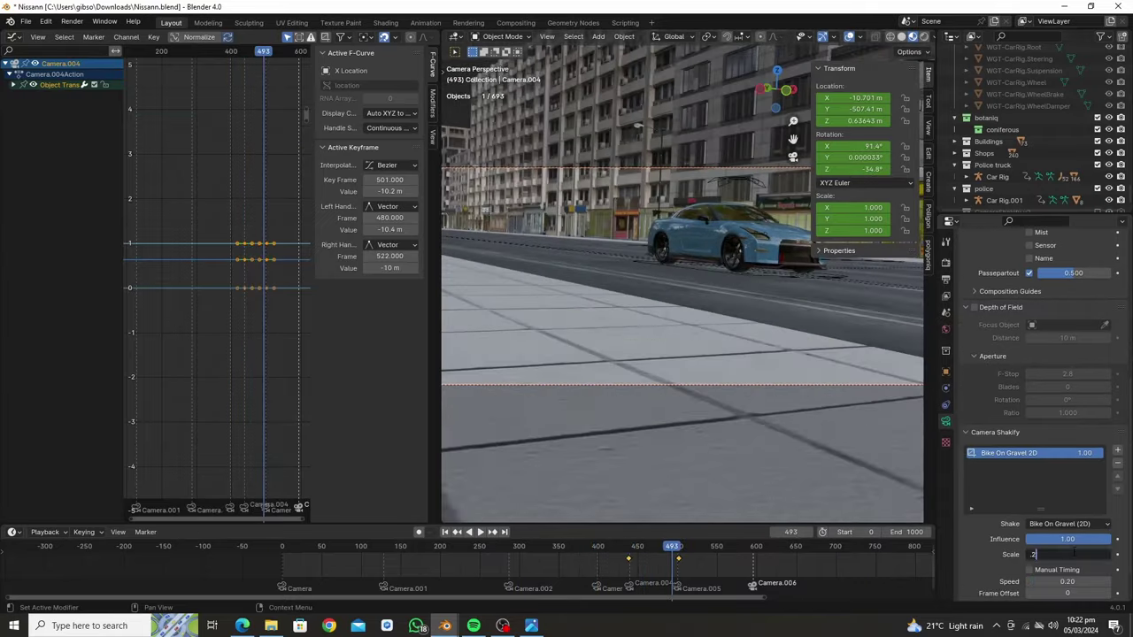
{"action": "left_click", "coordinate": [1066, 524]}
{"action": "left_click", "coordinate": [1054, 460]}
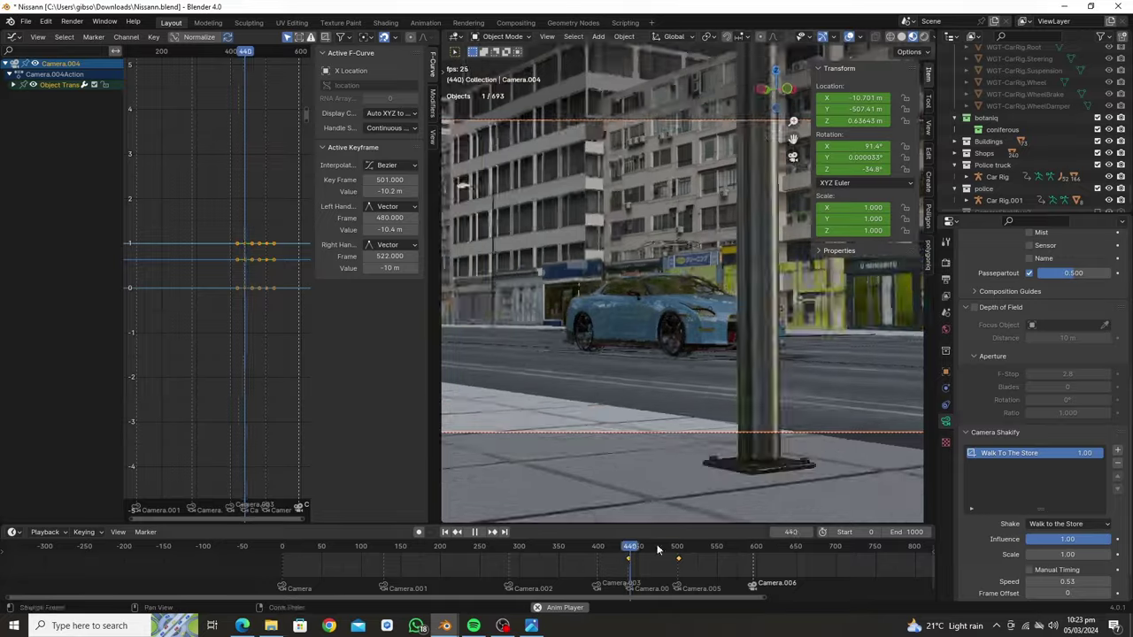
- Add a Spaceship Shake 2D layer to Camera.005 and replay the camera sequence
{"action": "key", "text": "space"}
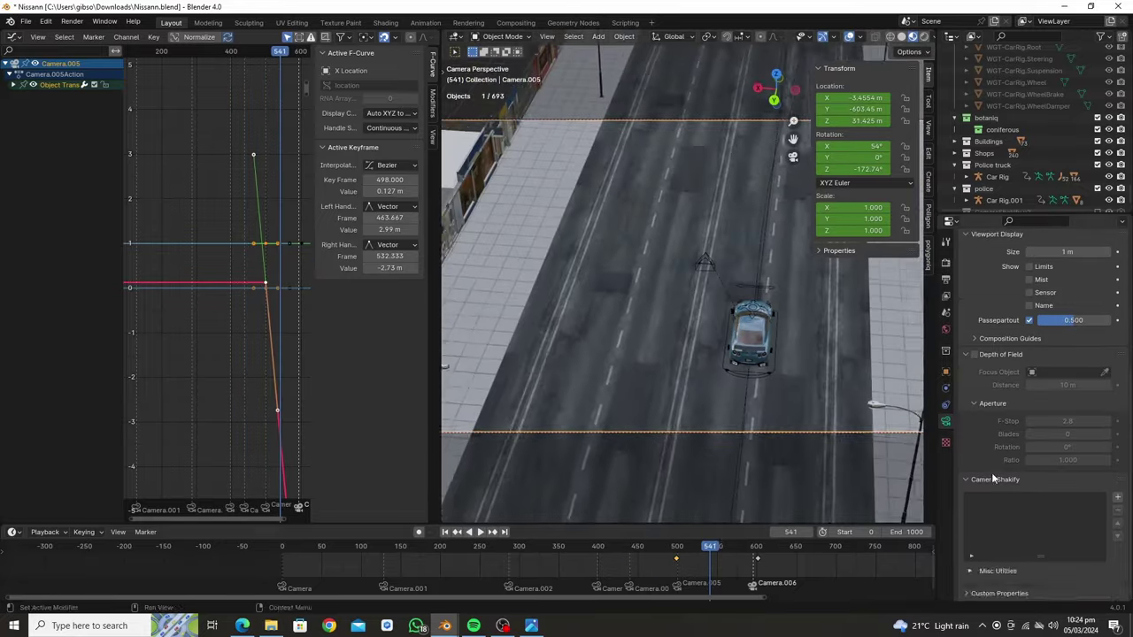
{"action": "left_click", "coordinate": [1117, 497]}
{"action": "key", "text": "space"}
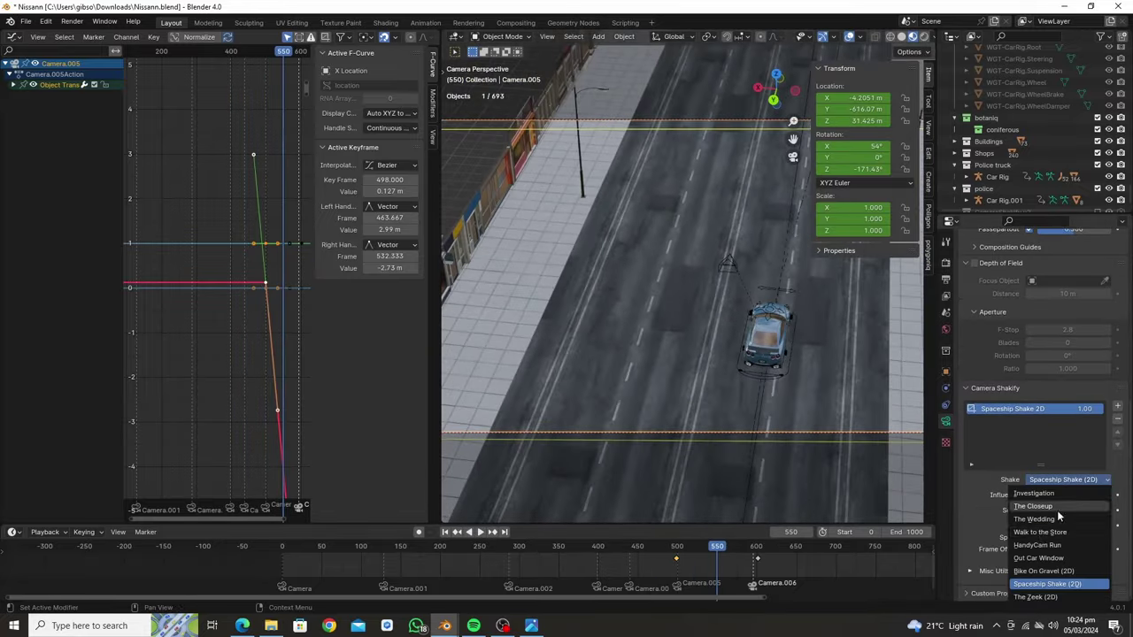
{"action": "left_click", "coordinate": [1068, 571]}
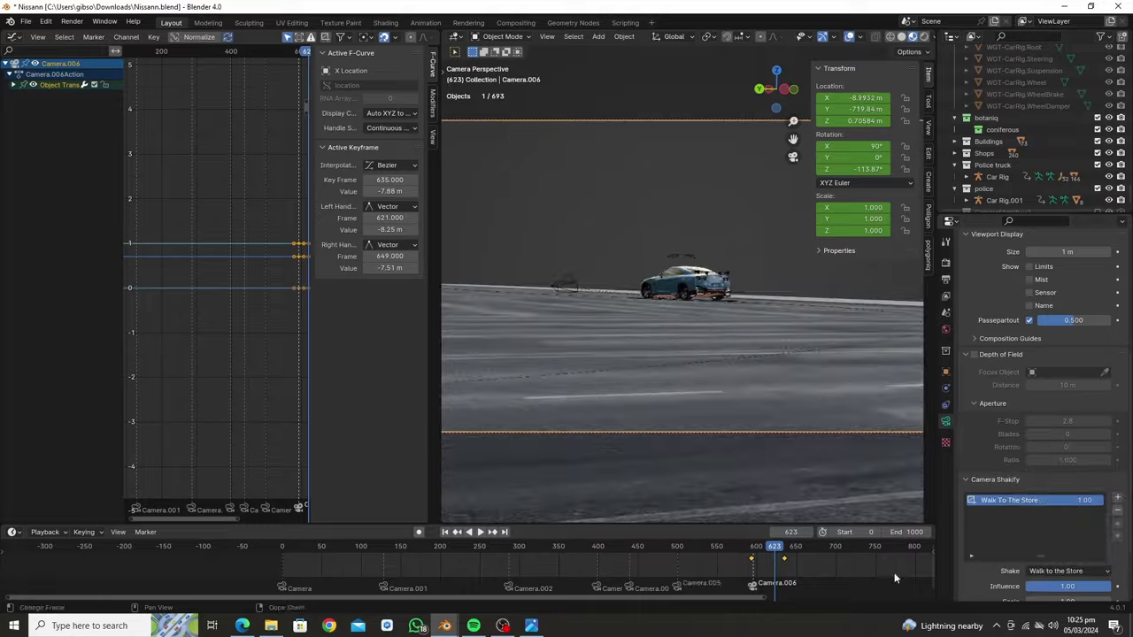
{"action": "left_click", "coordinate": [748, 549]}
{"action": "key", "text": "space"}
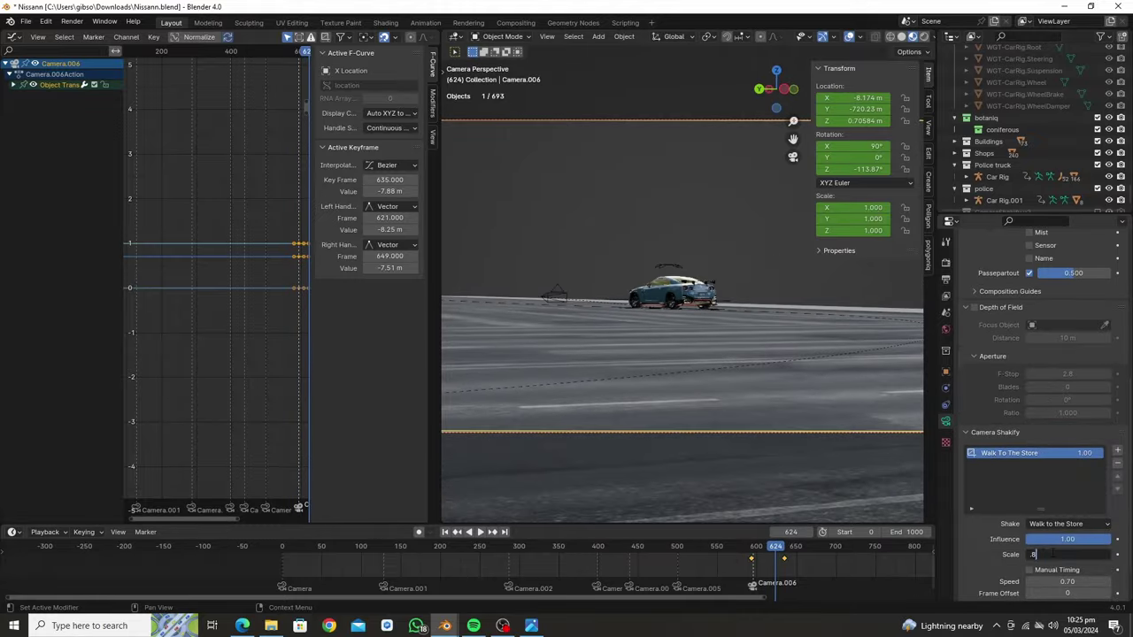
{"action": "key", "text": "space"}
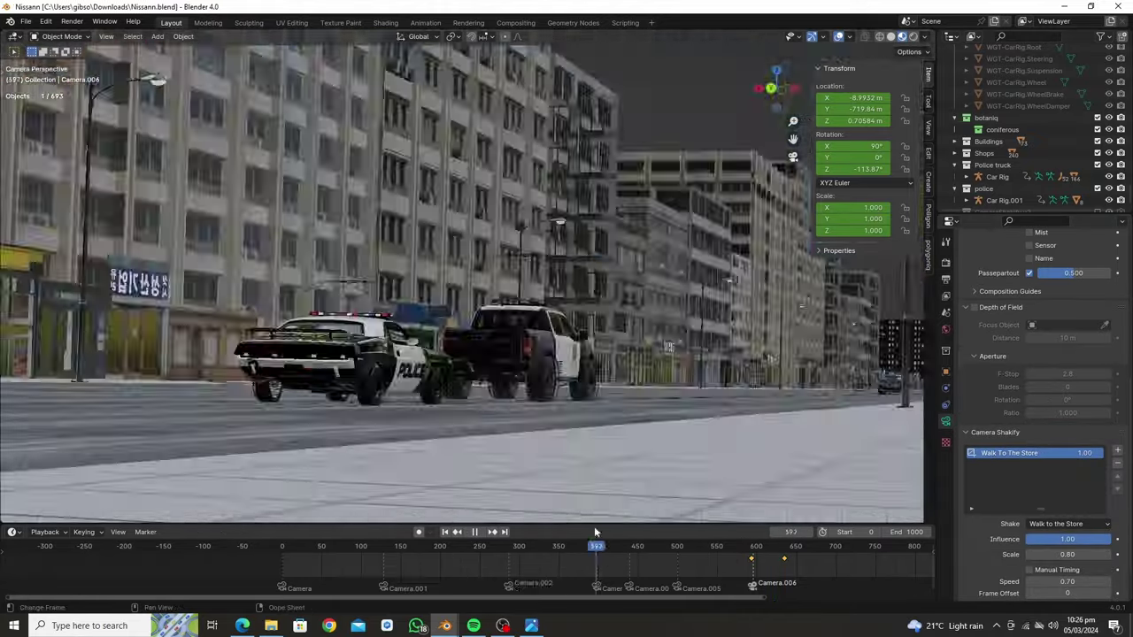
{"action": "left_click", "coordinate": [449, 542]}
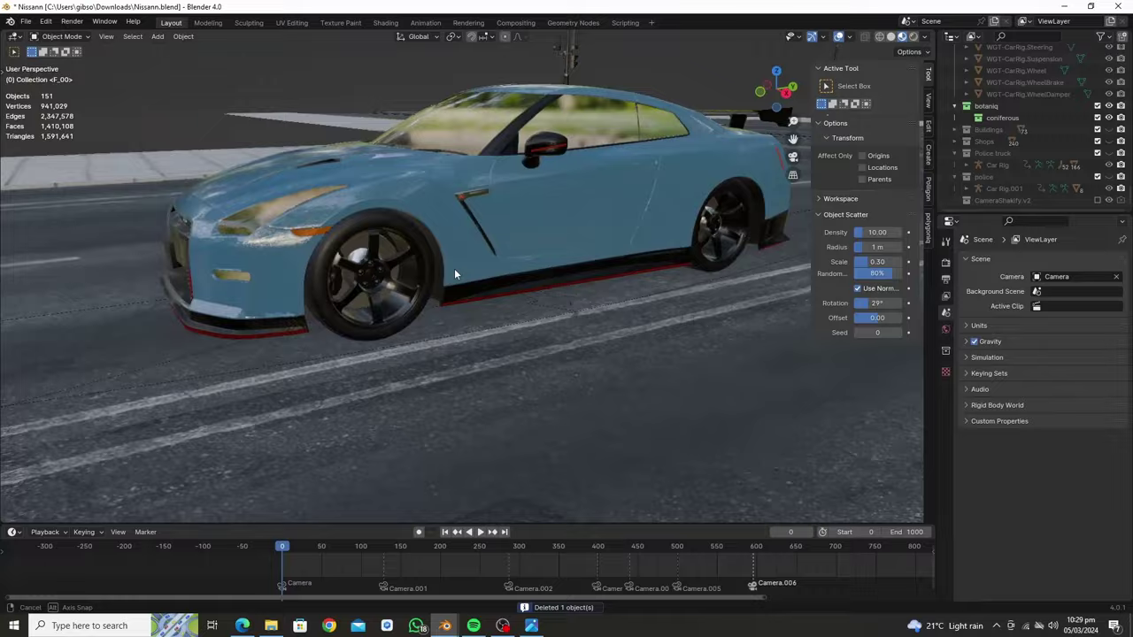
- Identify the GT-R's rear-right wheel, rear brake caliper and front-left brake among its Wheel_* and Brake_* objects
{"action": "middle_click_drag", "start_coordinate": [455, 268], "coordinate": [443, 201]}
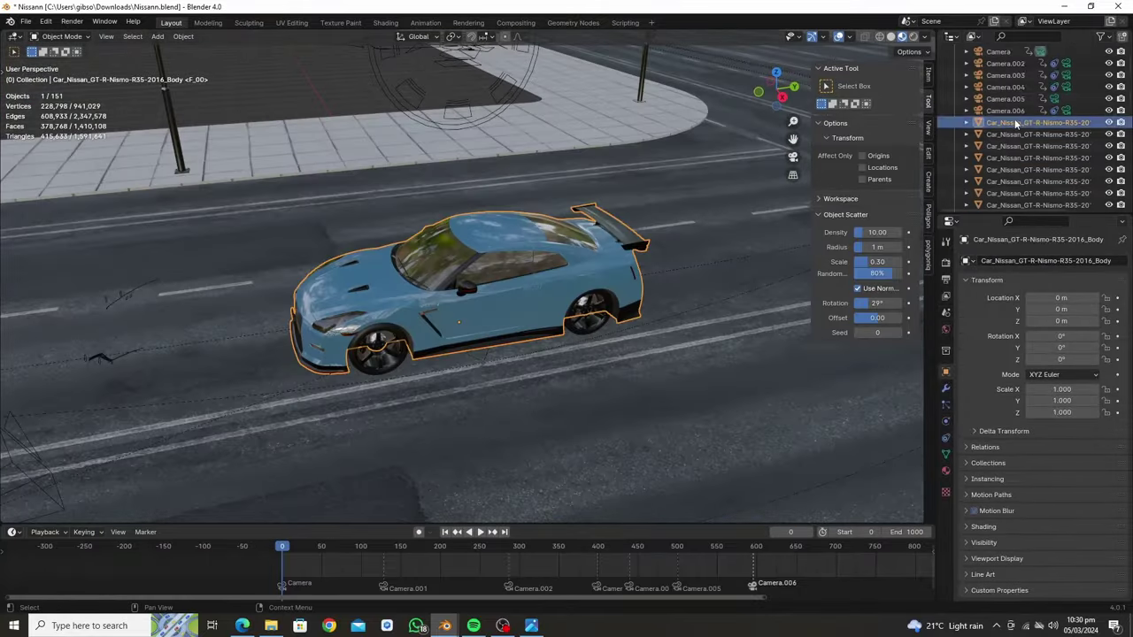
{"action": "scroll", "coordinate": [1018, 165], "scroll_direction": "up", "scroll_amount": 2}
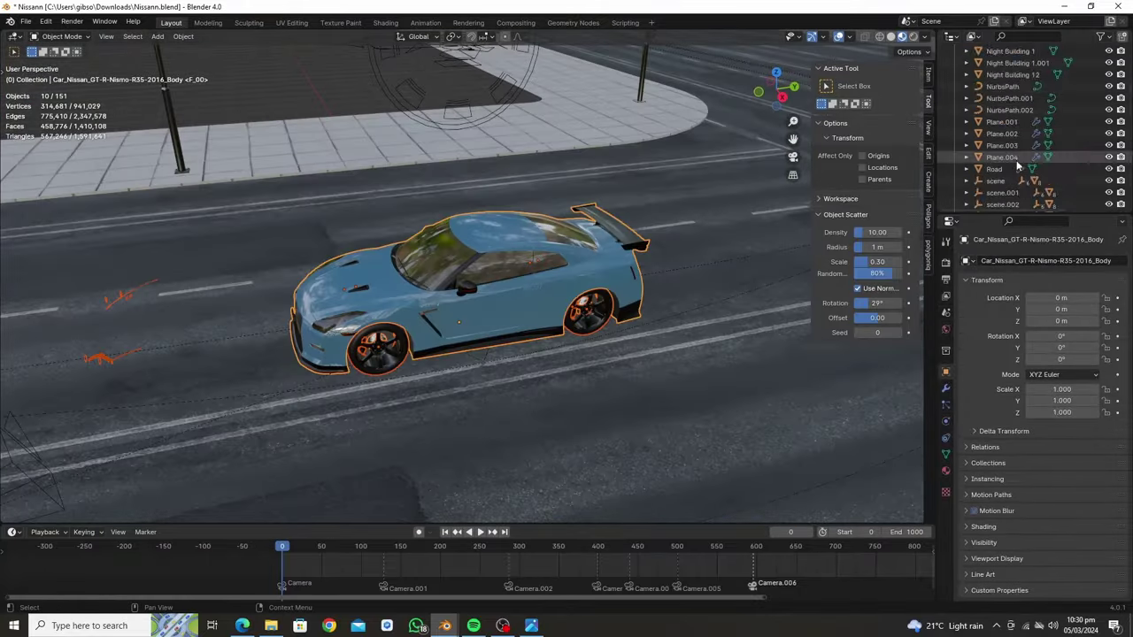
{"action": "scroll", "coordinate": [1018, 165], "scroll_direction": "down", "scroll_amount": 10}
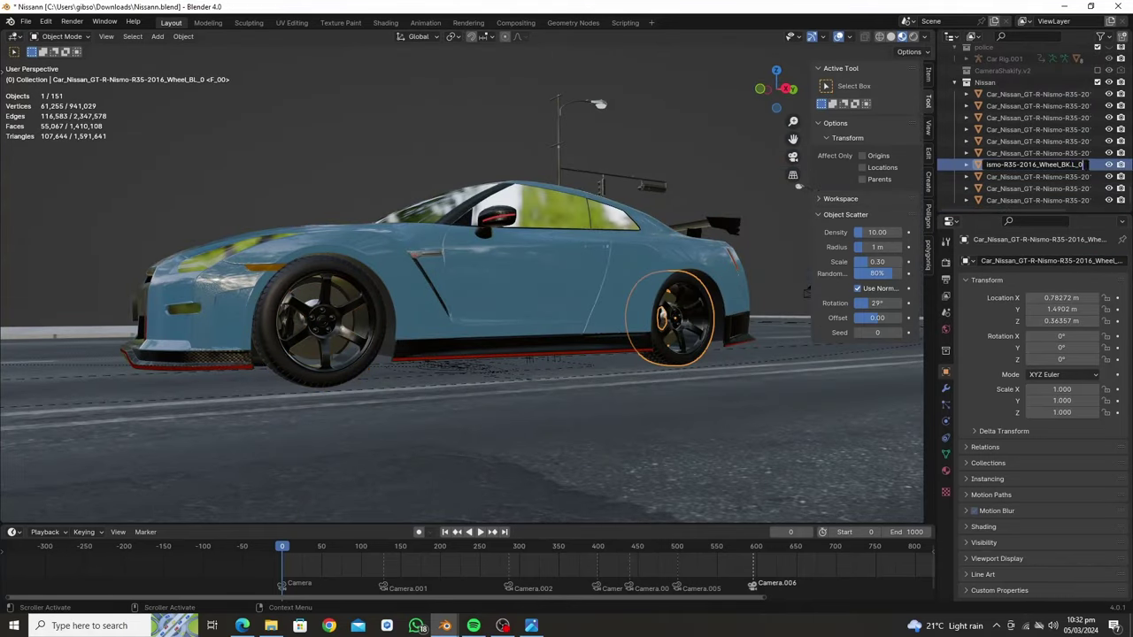
{"action": "left_click", "coordinate": [1062, 188]}
{"action": "left_click", "coordinate": [1079, 176]}
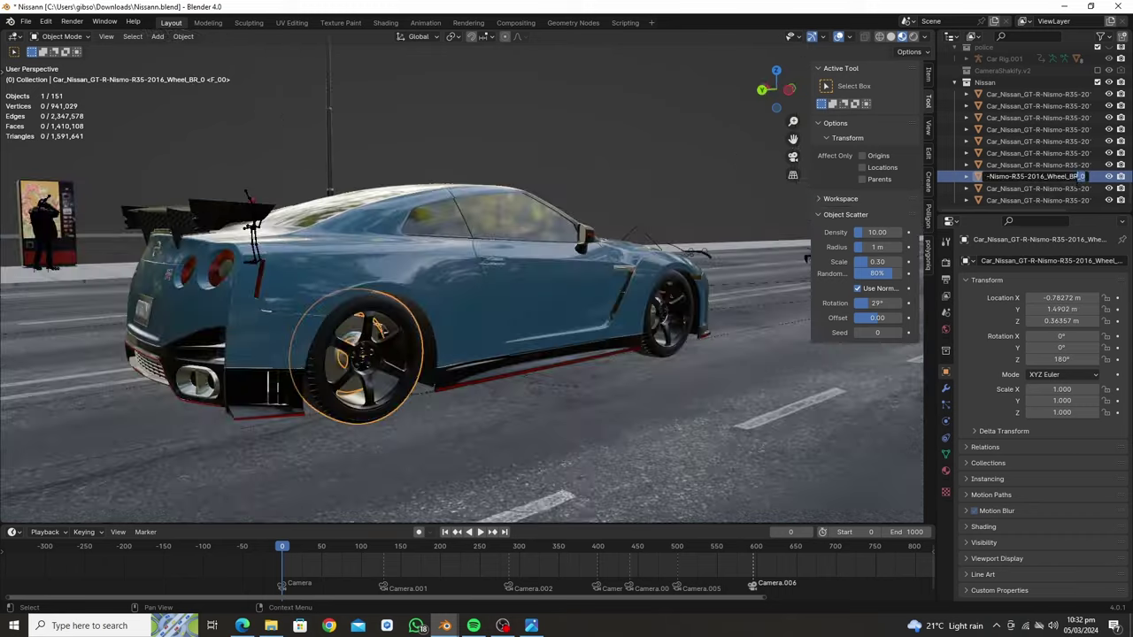
{"action": "double_click", "coordinate": [1074, 141]}
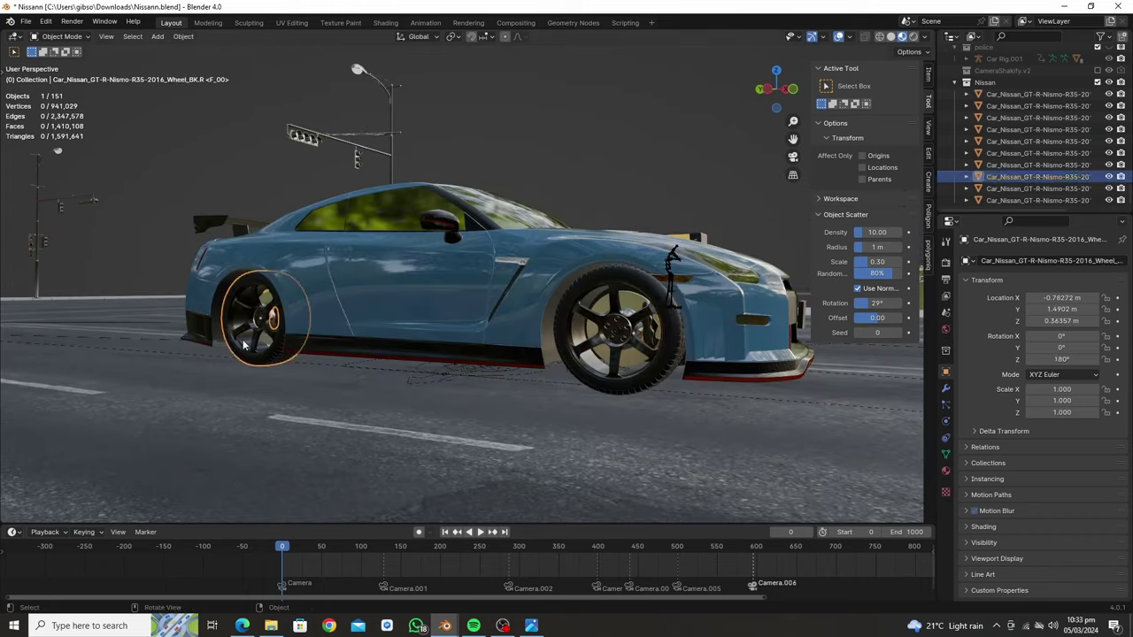
{"action": "left_click", "coordinate": [635, 363]}
{"action": "double_click", "coordinate": [1036, 134]}
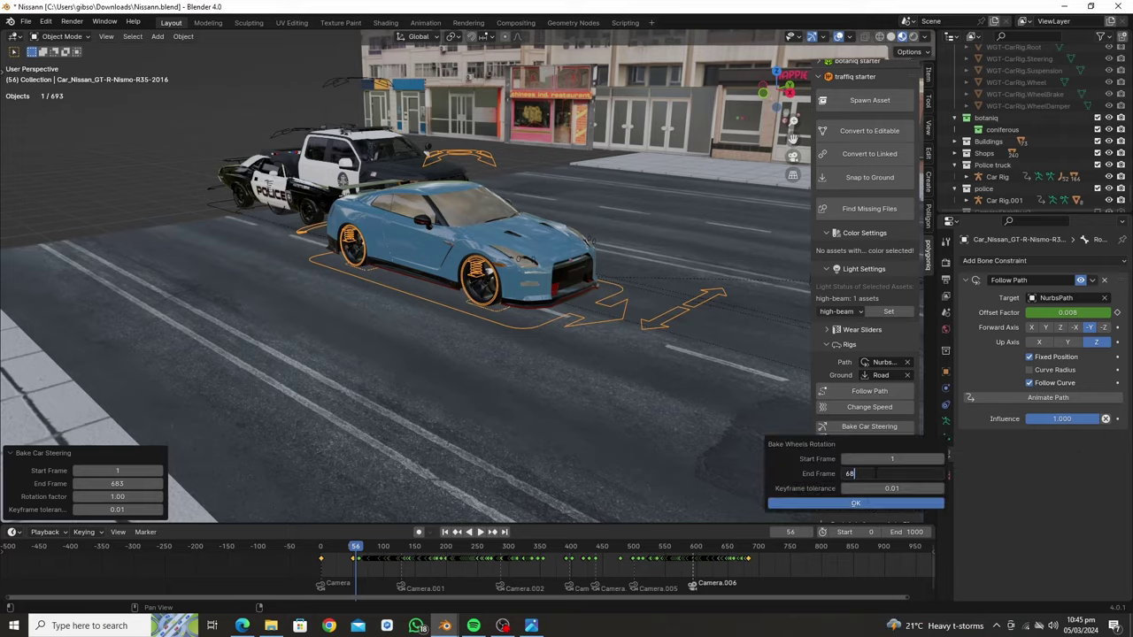
- Bake the wheel rotation up to frame 683 and play back to check the wheels
{"action": "type", "text": "3"}
{"action": "key", "text": "Return"}
{"action": "key", "text": "Return"}
{"action": "key", "text": "space"}
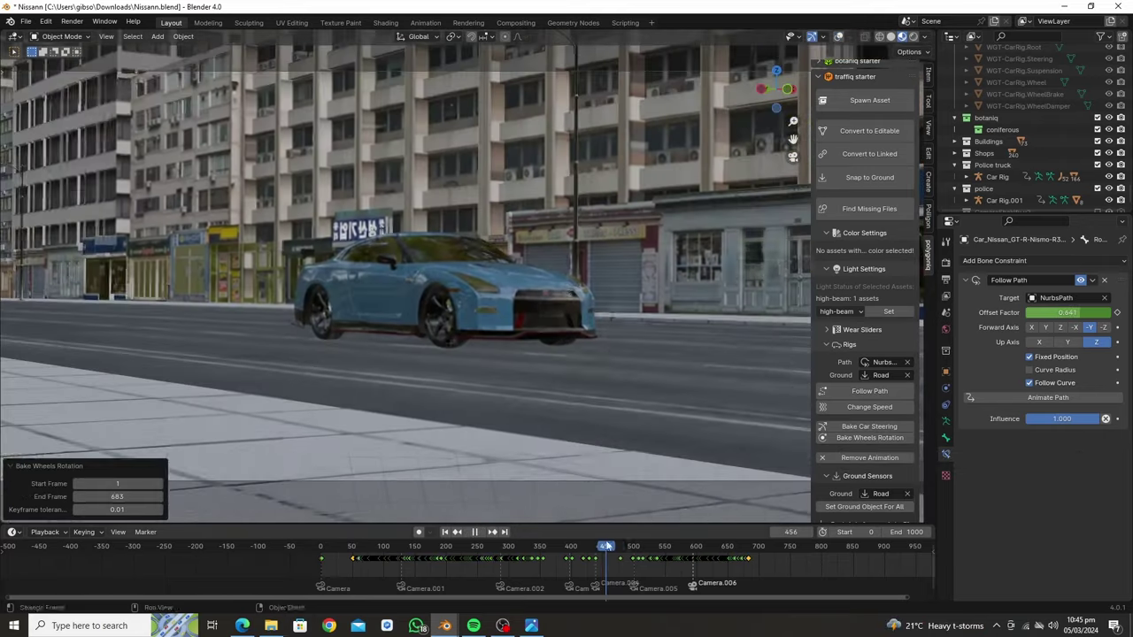
{"action": "key", "text": "Escape"}
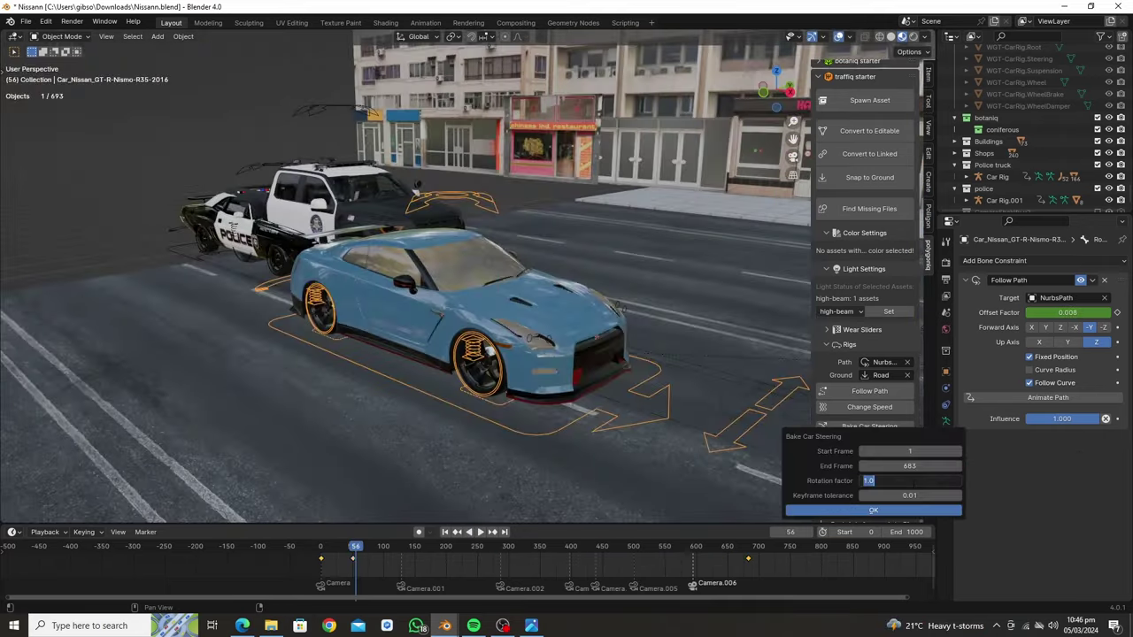
{"action": "key", "text": "space"}
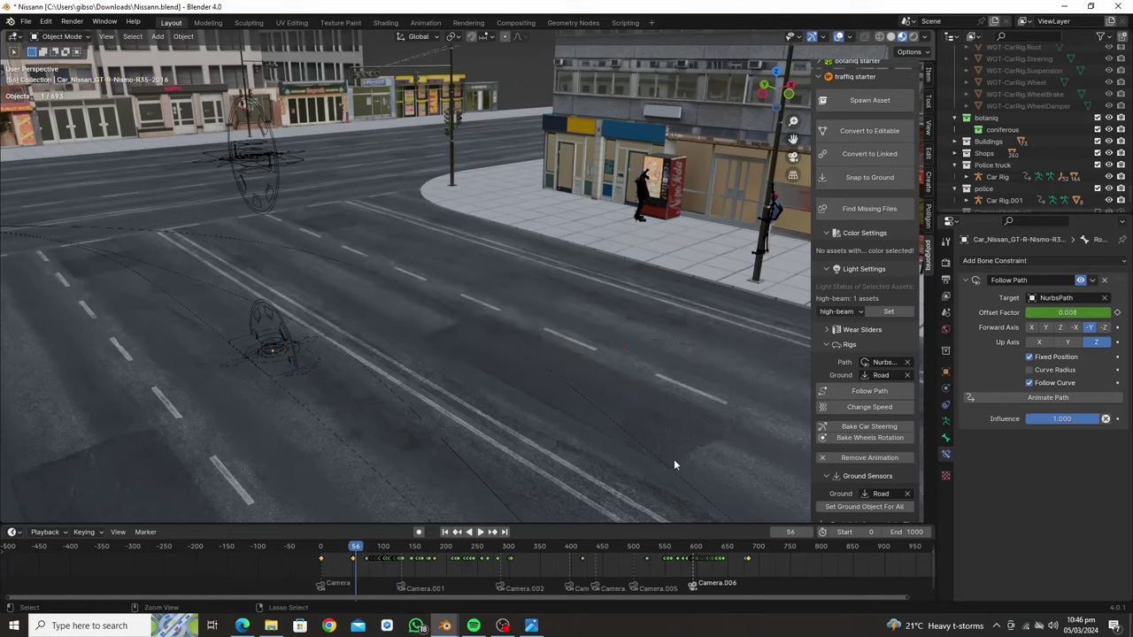
- Expand the car rig properties and rerun the wheel rotation bake
{"action": "scroll", "coordinate": [850, 477], "scroll_direction": "down", "scroll_amount": 4}
{"action": "left_click", "coordinate": [850, 477]}
{"action": "key", "text": "space"}
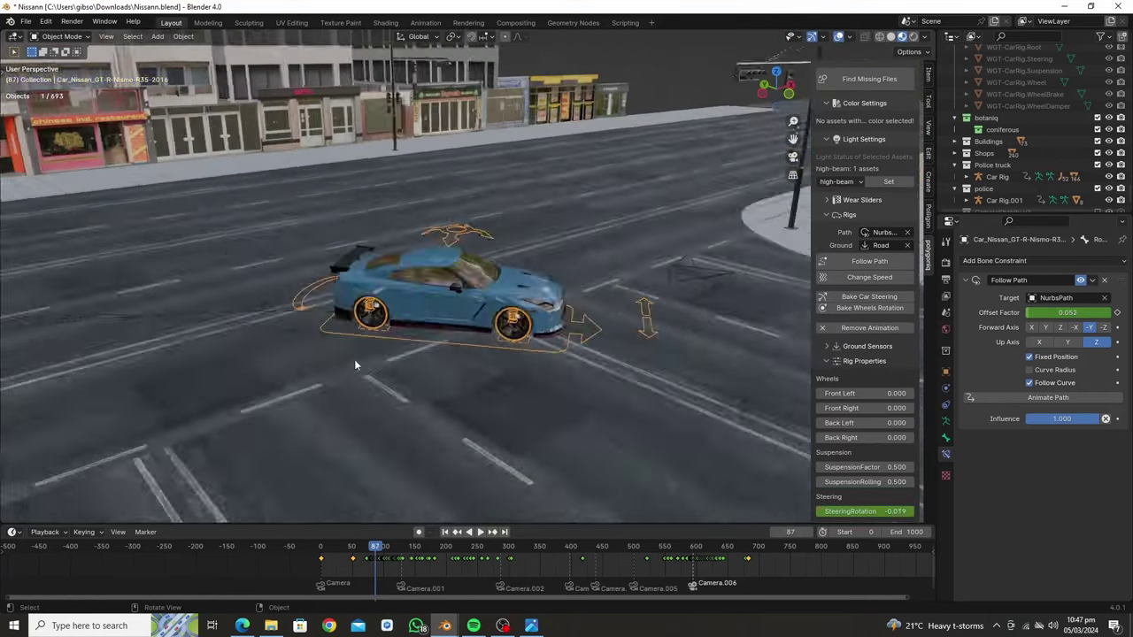
{"action": "key", "text": "Escape"}
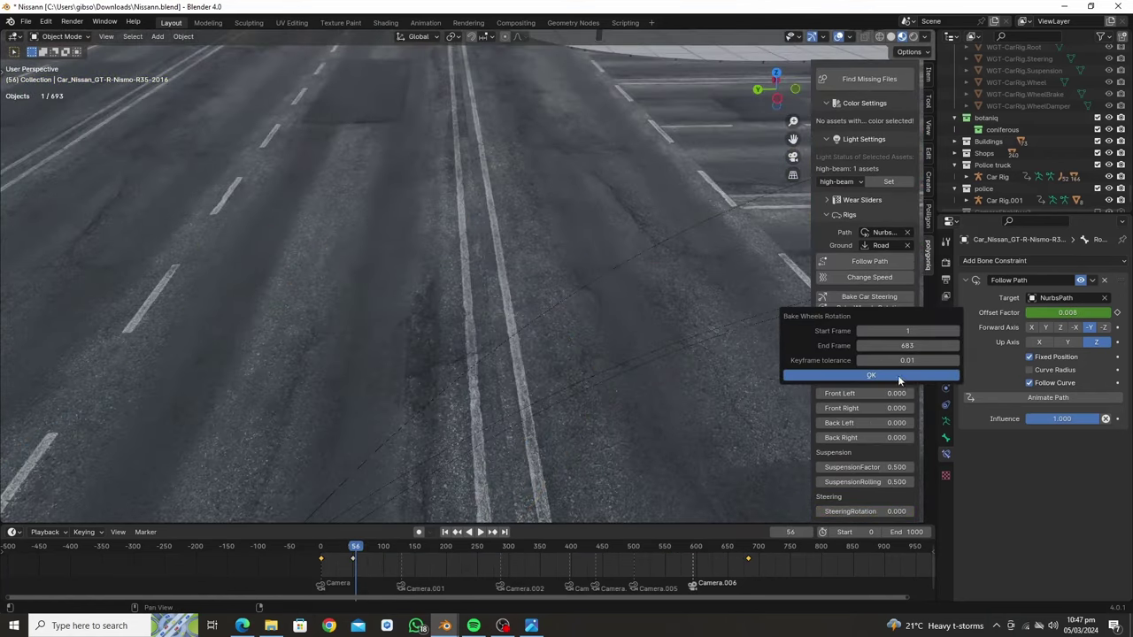
{"action": "left_click", "coordinate": [899, 377]}
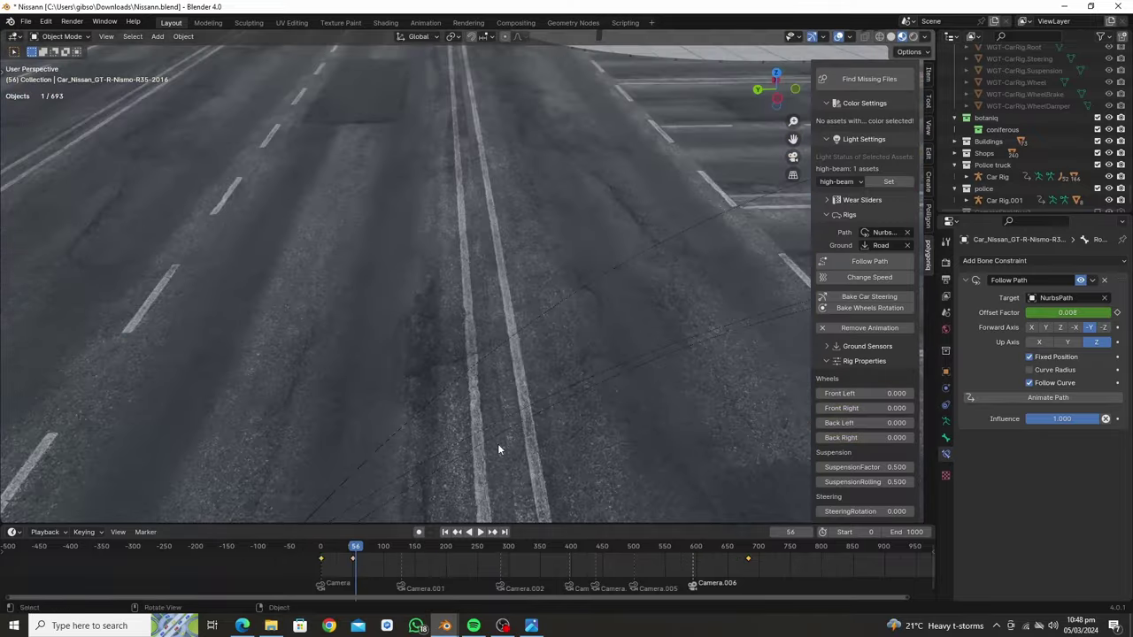
- Bake the follow-path animation and shift its key to a new timing on the timeline
{"action": "middle_click_drag", "start_coordinate": [498, 450], "coordinate": [601, 436]}
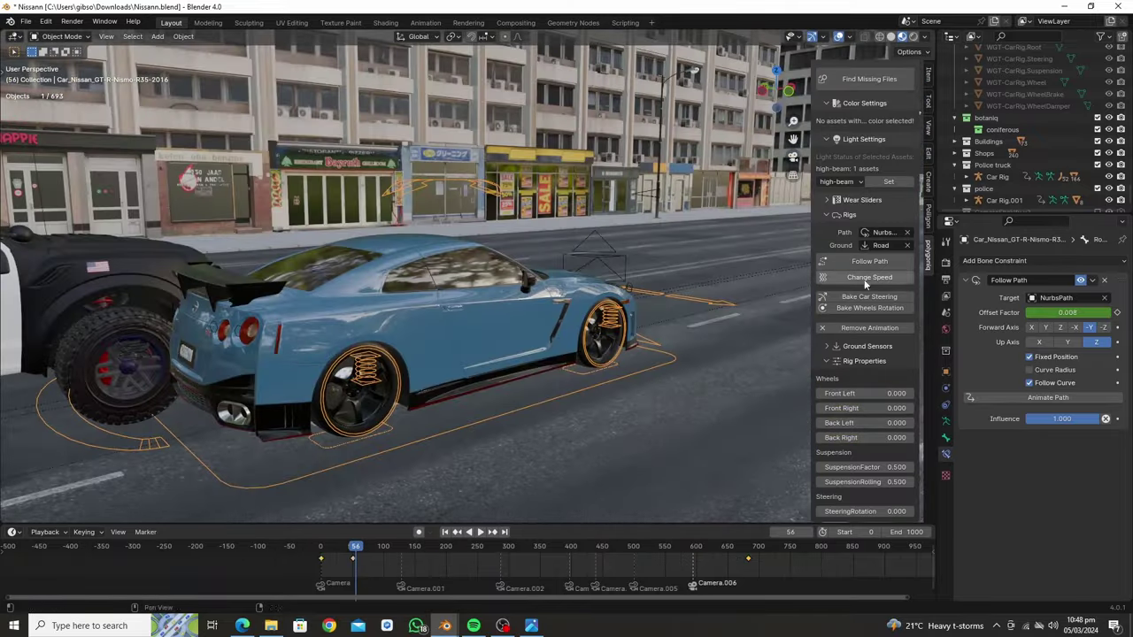
{"action": "left_click", "coordinate": [823, 262]}
{"action": "left_click", "coordinate": [859, 343]}
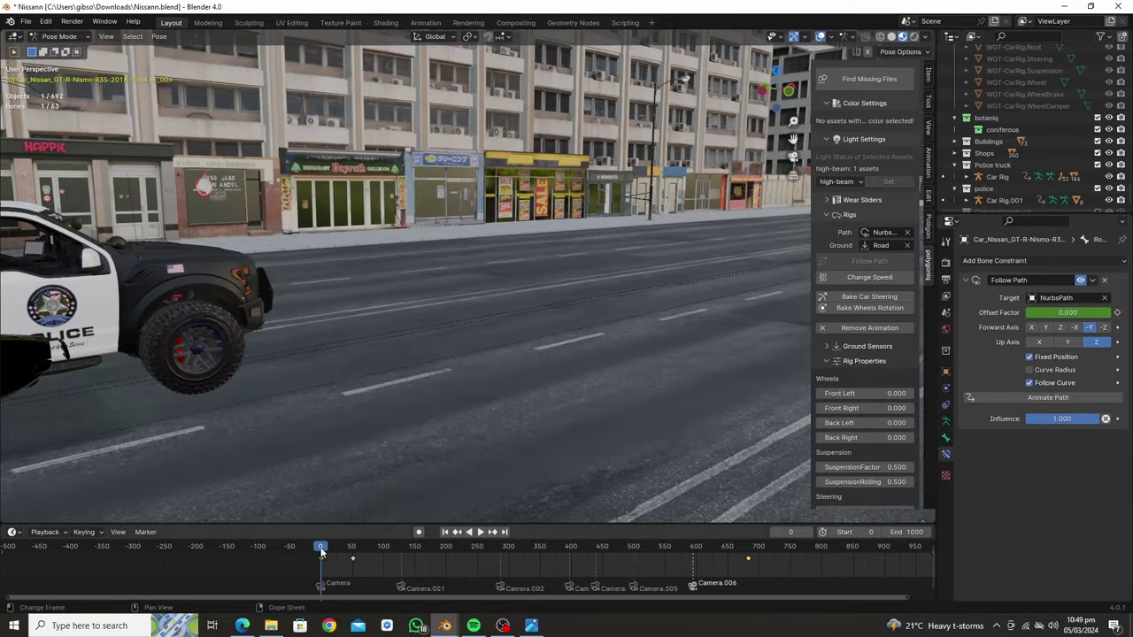
{"action": "left_click_drag", "start_coordinate": [343, 573], "coordinate": [440, 574]}
{"action": "left_click", "coordinate": [440, 574]}
- Attach the Nissan rig to the road path, remove the duplicate Follow Path constraint, and play the chase
{"action": "middle_click_drag", "start_coordinate": [478, 372], "coordinate": [434, 307]}
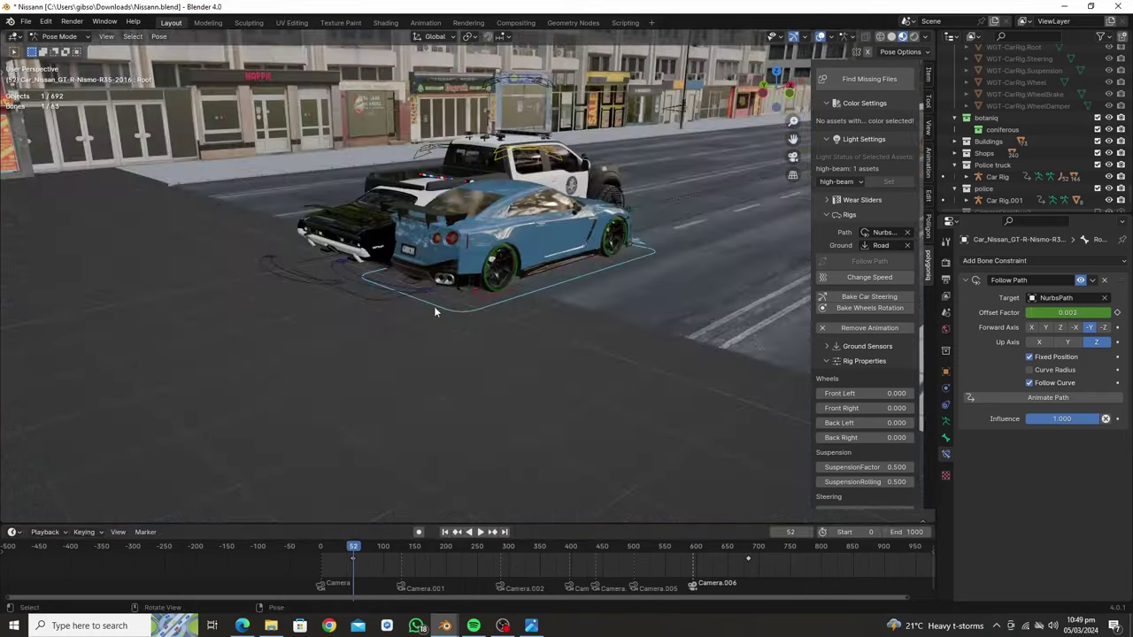
{"action": "left_click", "coordinate": [848, 268]}
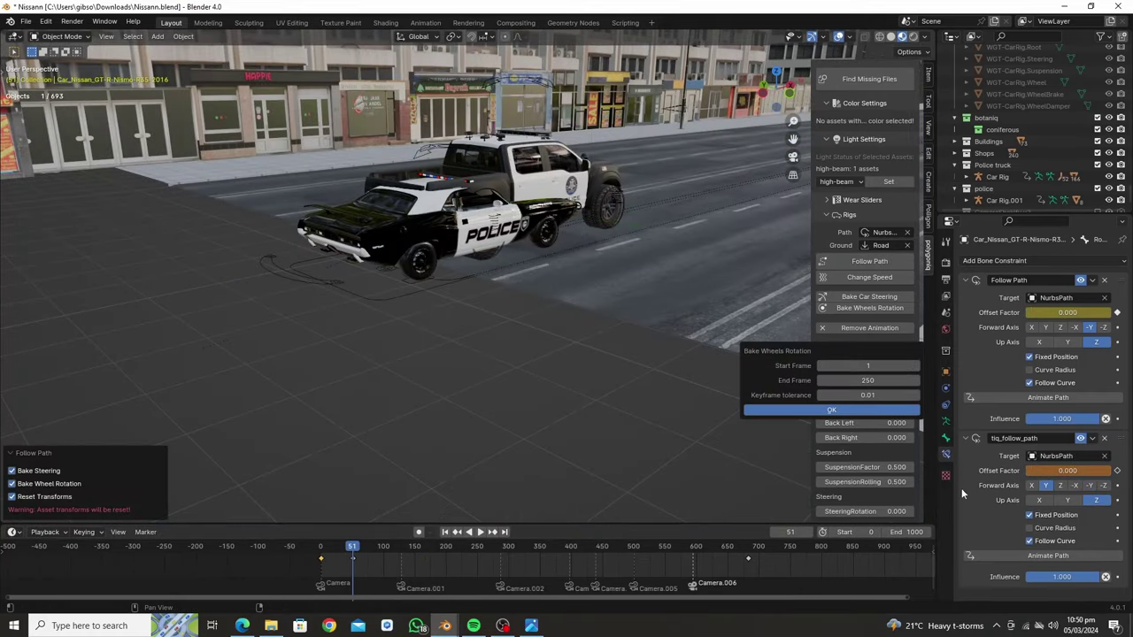
{"action": "left_click", "coordinate": [1103, 279]}
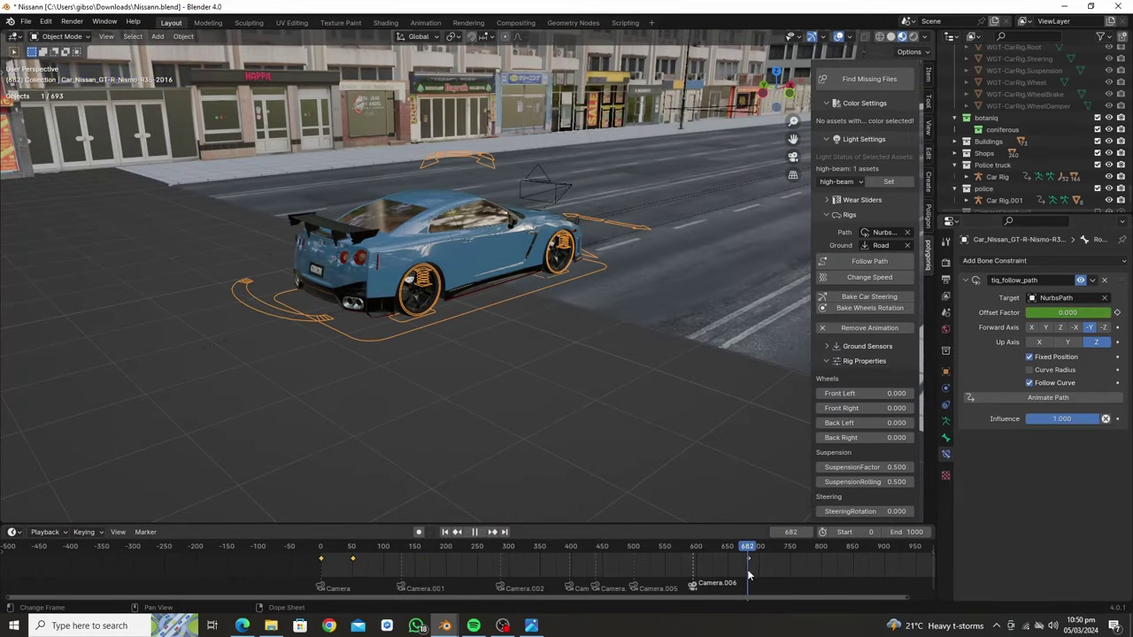
{"action": "mouse_move", "coordinate": [328, 556]}
{"action": "left_mouse_down"}
{"action": "mouse_move", "coordinate": [385, 466]}
{"action": "mouse_move", "coordinate": [362, 469]}
{"action": "left_mouse_up"}
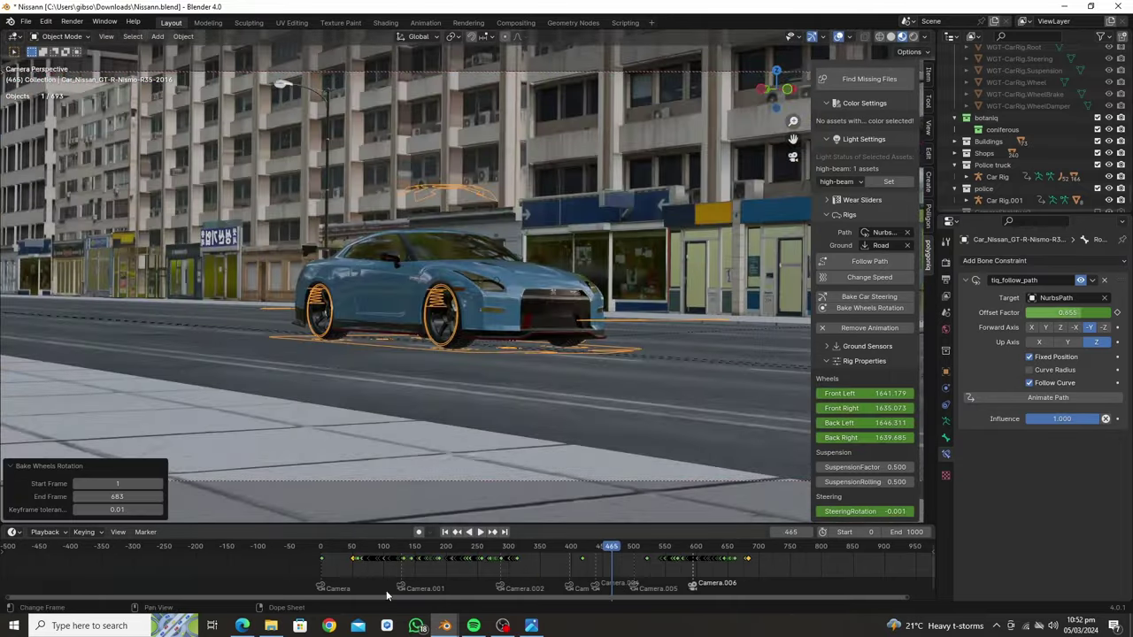
{"action": "key", "text": "space"}
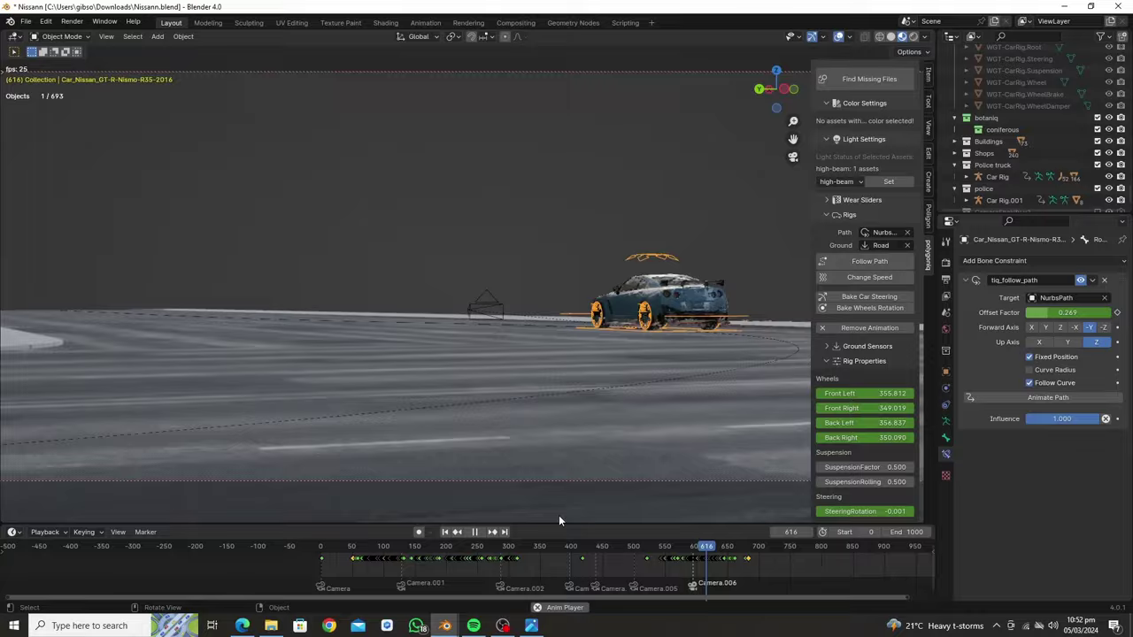
- Key the Nissan's drift pose and replay the chase from frame 611
{"action": "left_click", "coordinate": [400, 563]}
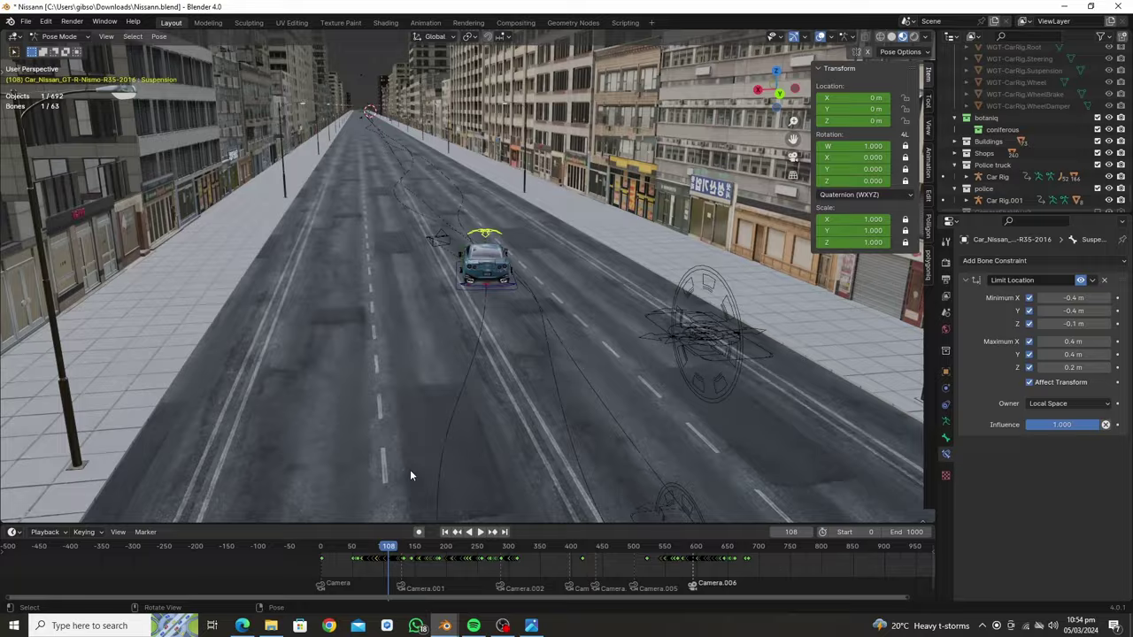
{"action": "key", "text": "space"}
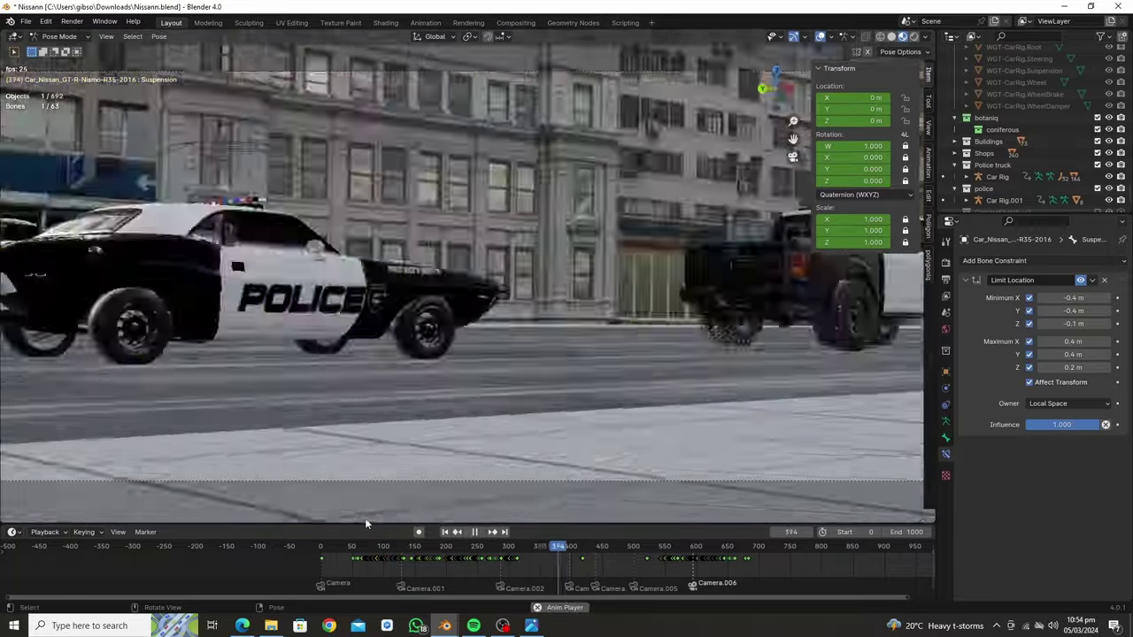
{"action": "key", "text": "space"}
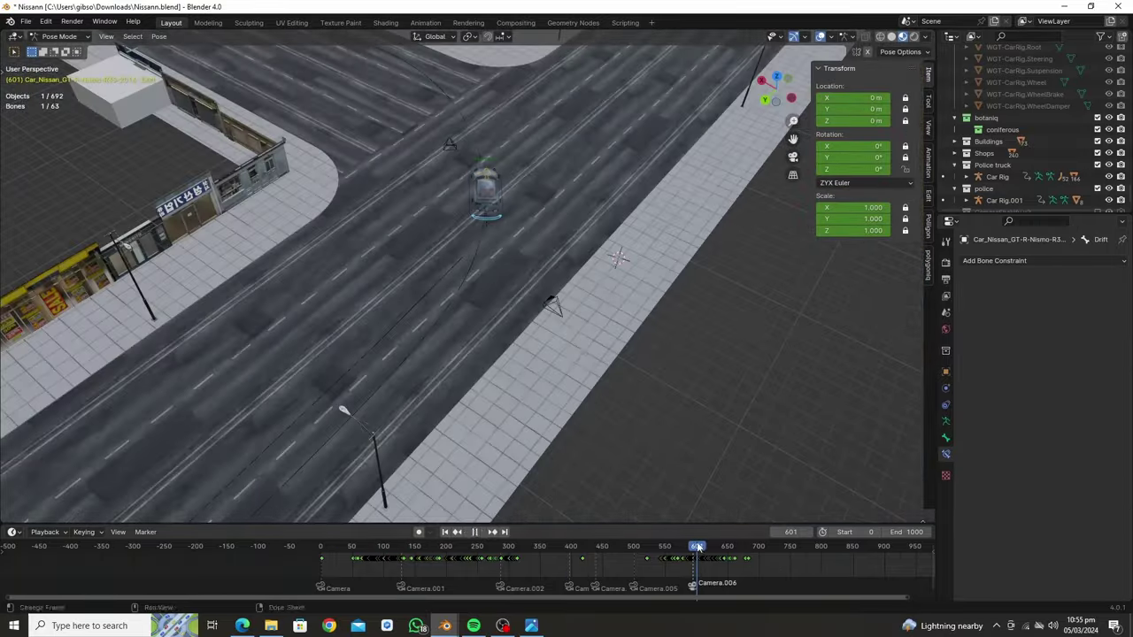
{"action": "key", "text": "i"}
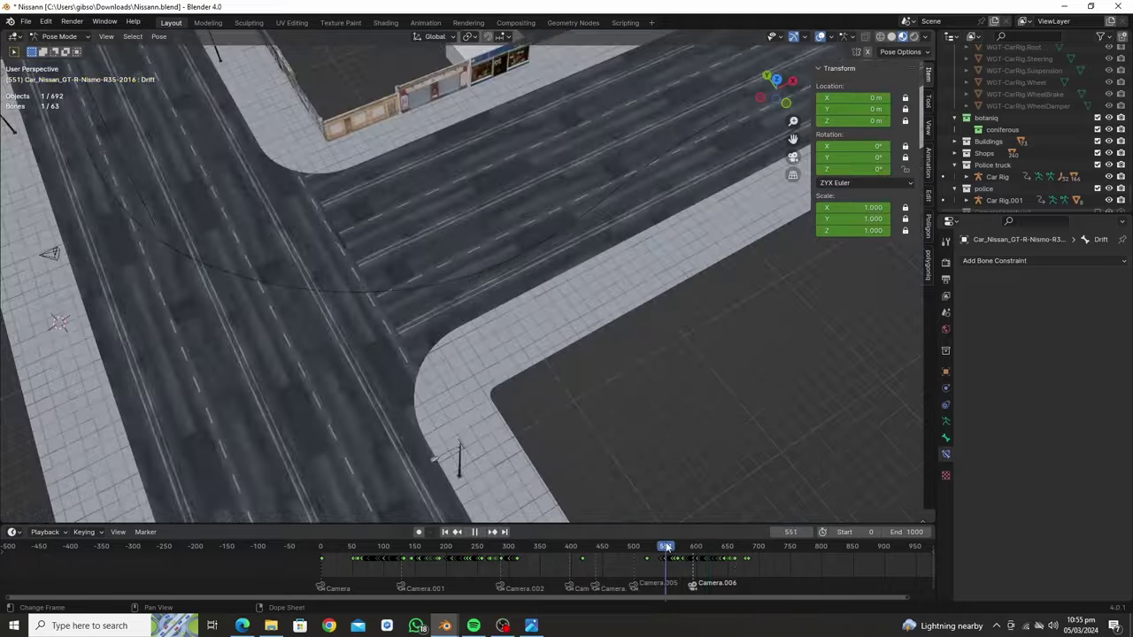
{"action": "left_click_drag", "start_coordinate": [732, 562], "coordinate": [706, 550]}
{"action": "key", "text": "space"}
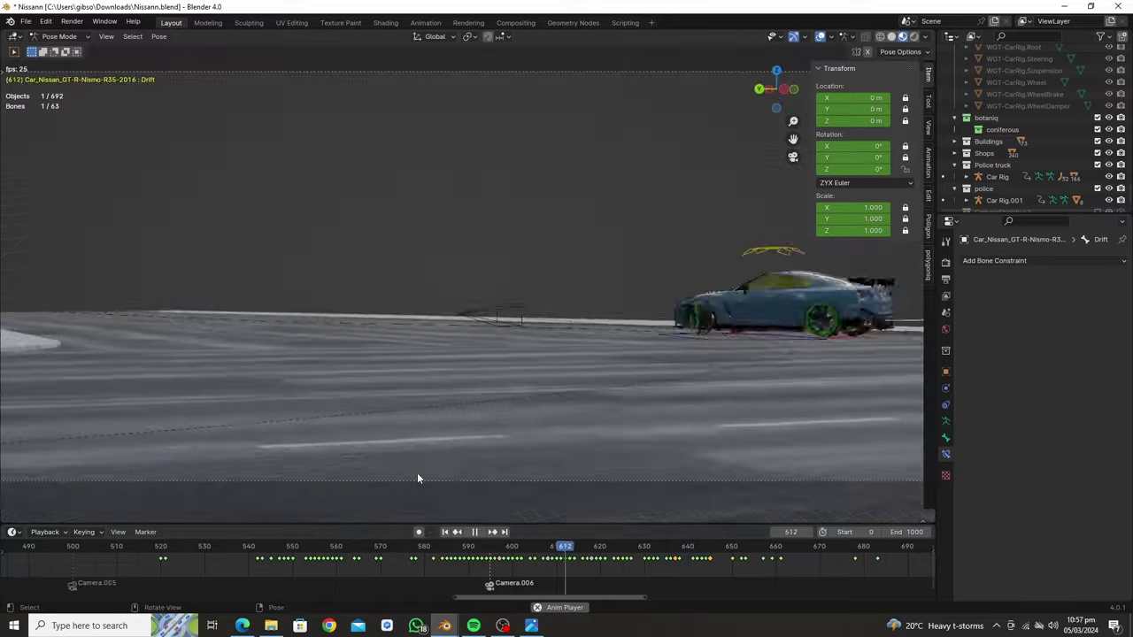
{"action": "key", "text": "Escape"}
- Review the chase through the scene camera around frames 594 and 556
{"action": "mouse_move", "coordinate": [417, 473]}
{"action": "middle_mouse_down"}
{"action": "mouse_move", "coordinate": [539, 319]}
{"action": "mouse_move", "coordinate": [495, 371]}
{"action": "middle_mouse_up"}
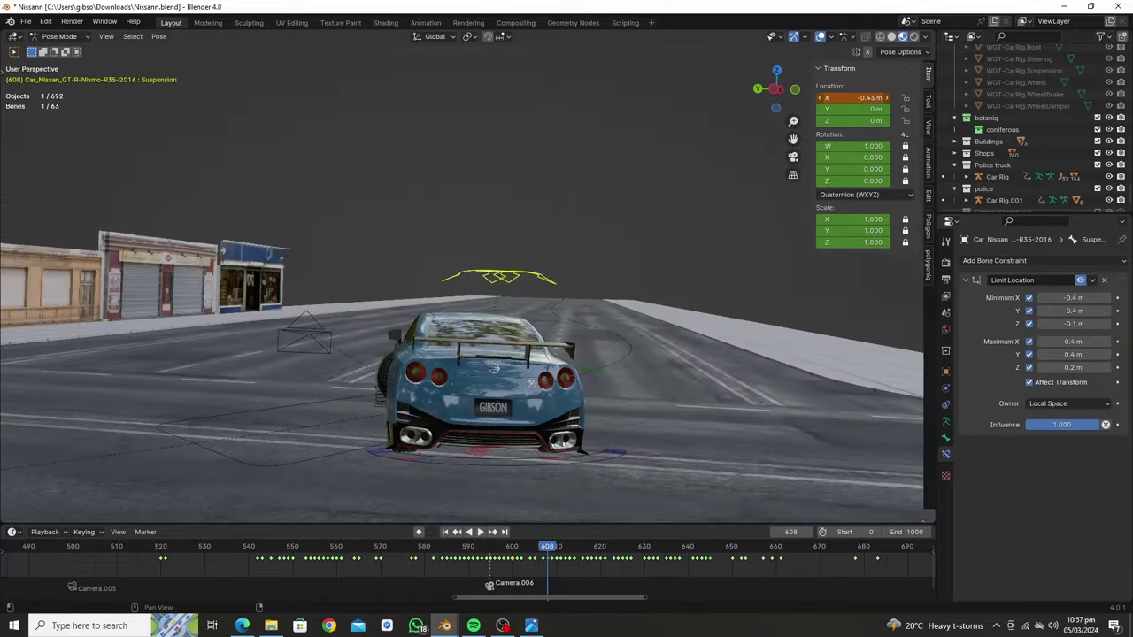
{"action": "key", "text": "space"}
{"action": "left_click", "coordinate": [591, 565]}
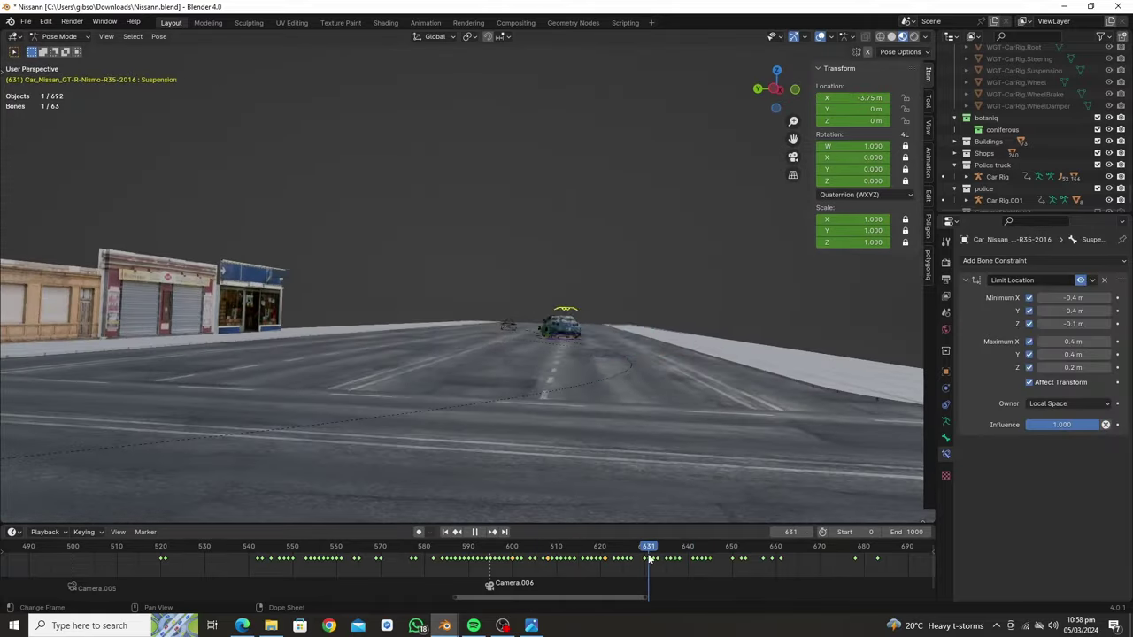
{"action": "key", "text": "KP_0"}
{"action": "left_click_drag", "start_coordinate": [649, 559], "coordinate": [486, 551]}
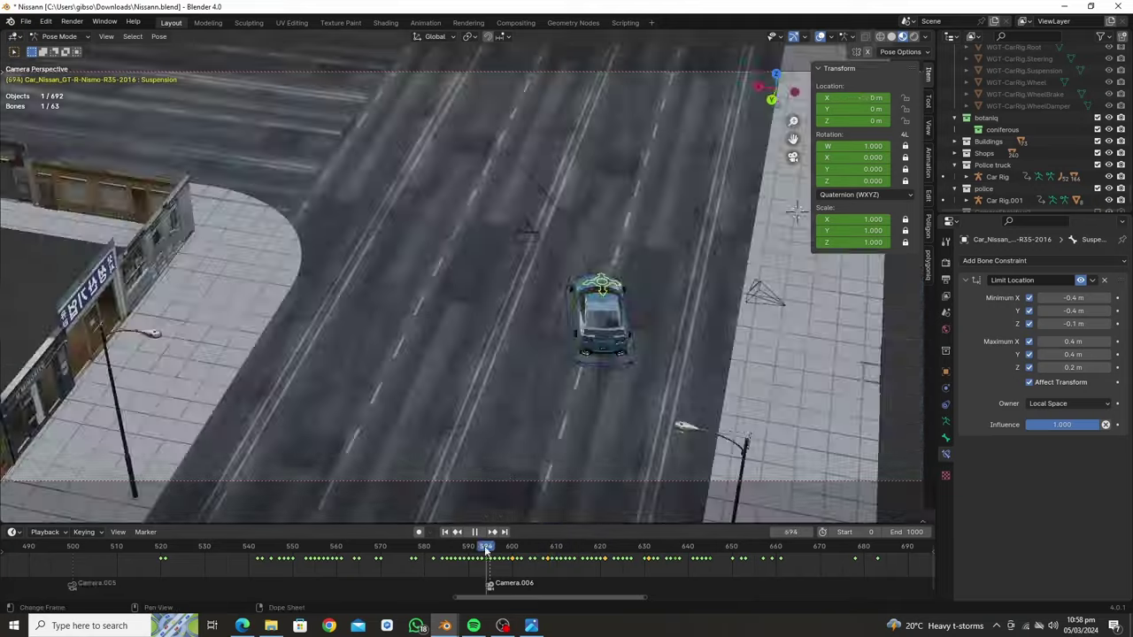
{"action": "key", "text": "space"}
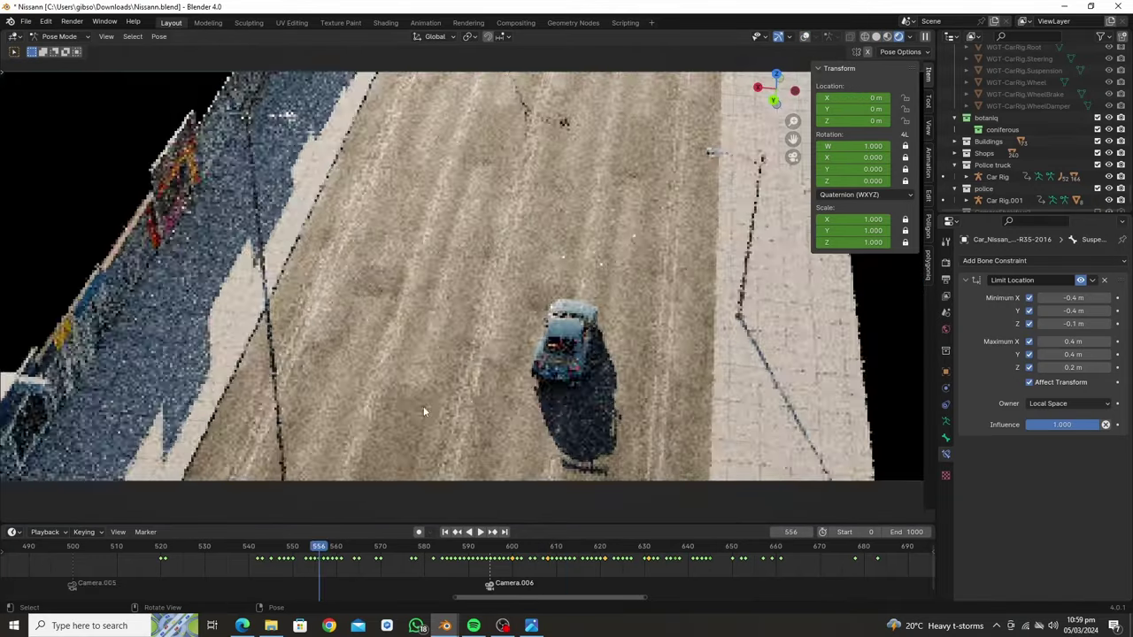
{"action": "left_click_drag", "start_coordinate": [423, 558], "coordinate": [381, 360]}
{"action": "key", "text": "KP_0"}
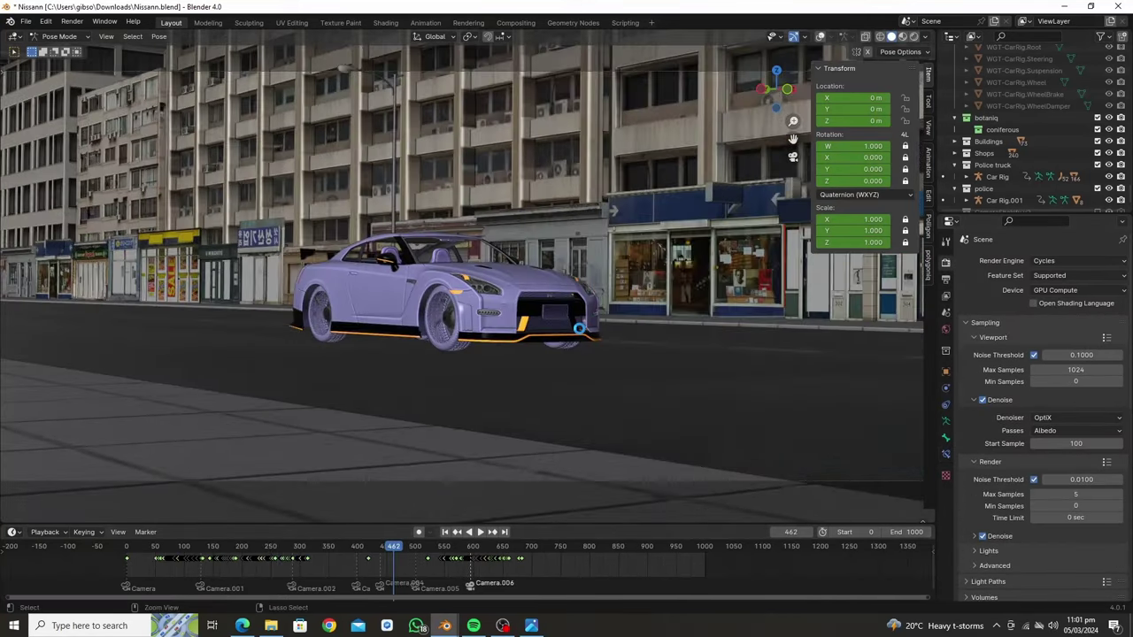
- Set the render output path to /tmp\FEEL and start rendering the animation
{"action": "type", "text": "FEEL"}
{"action": "key", "text": "Return"}
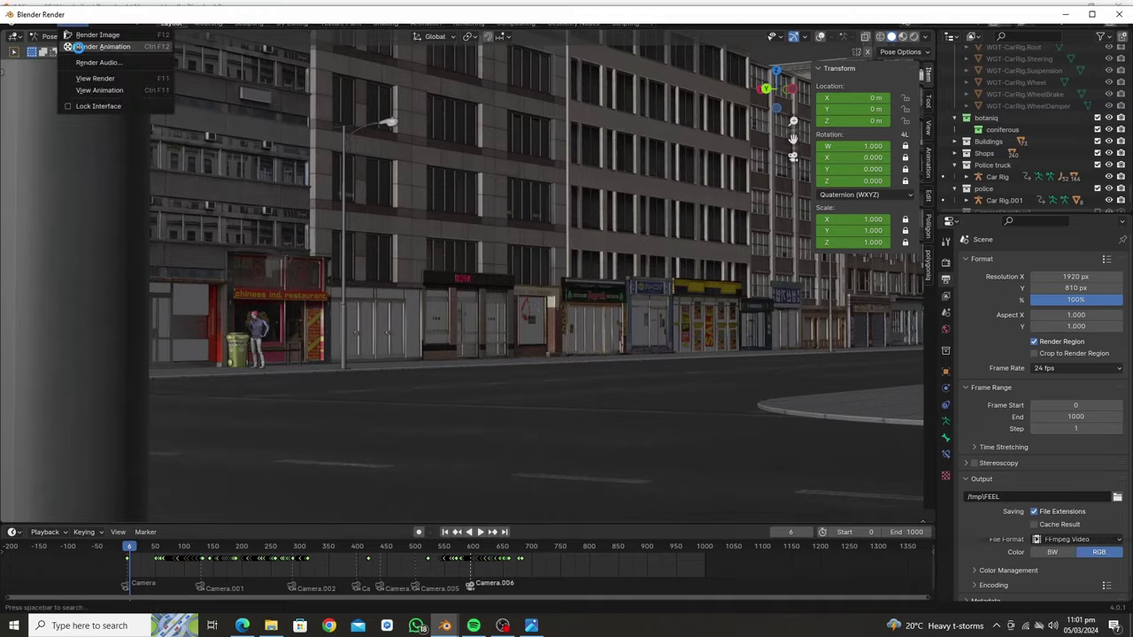
{"action": "left_click", "coordinate": [78, 48]}
{"action": "left_click", "coordinate": [946, 262]}
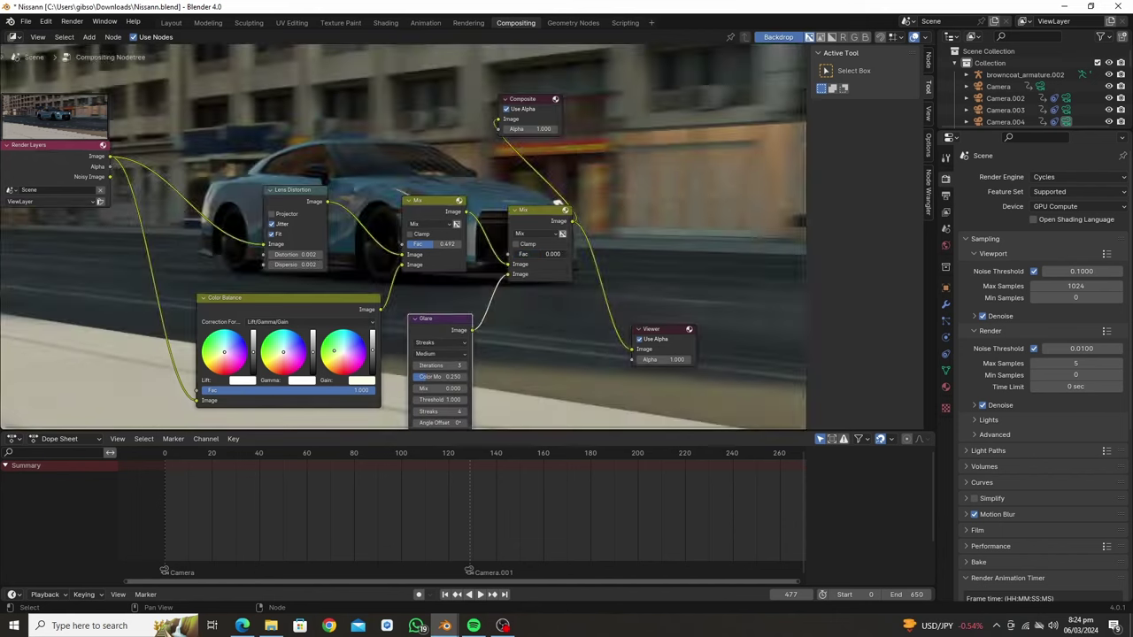
- Set the glare Mix node's blend mode to Overlay and tweak the Glare node's streak setting
{"action": "left_click", "coordinate": [535, 234]}
{"action": "left_click", "coordinate": [540, 262]}
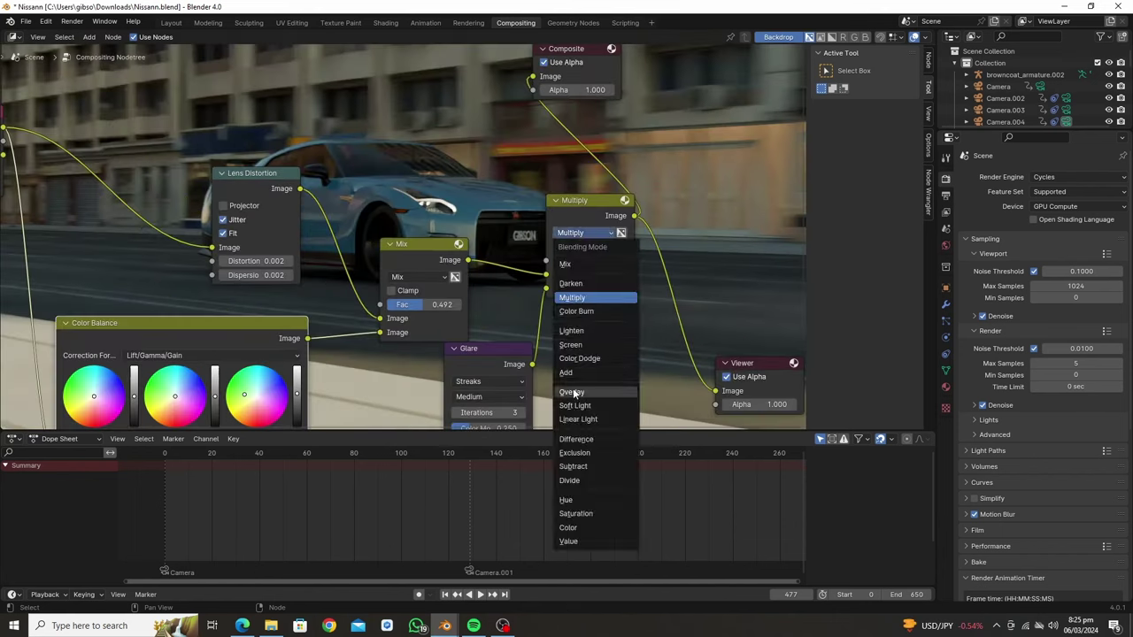
{"action": "left_click", "coordinate": [572, 392]}
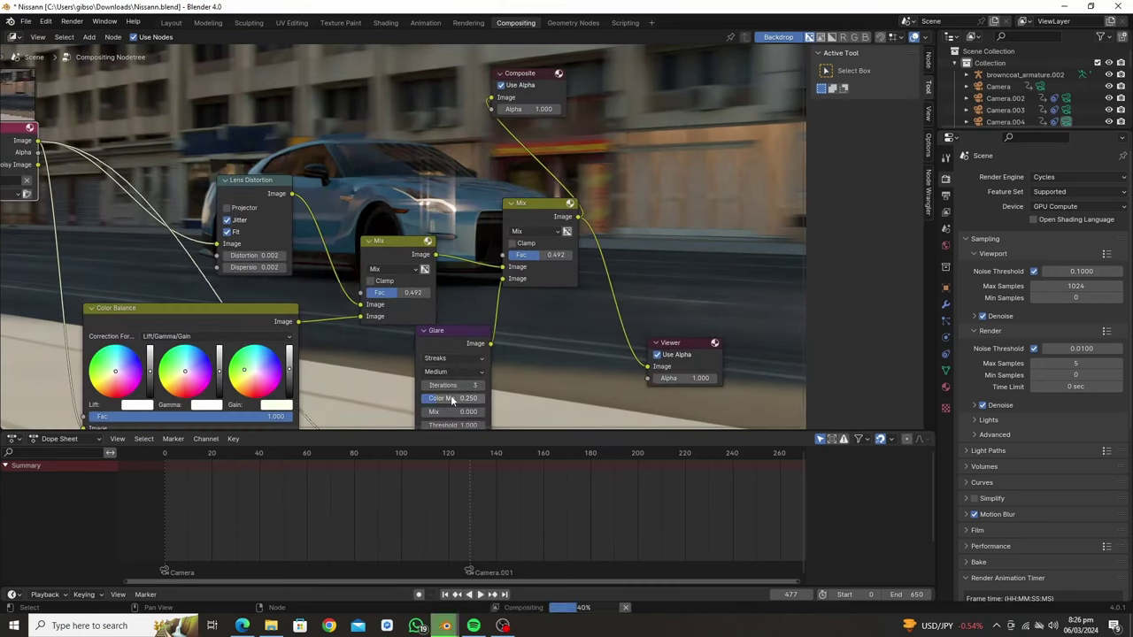
{"action": "scroll", "coordinate": [451, 400], "scroll_direction": "down", "scroll_amount": 1}
{"action": "middle_click_drag", "start_coordinate": [449, 354], "coordinate": [439, 336]}
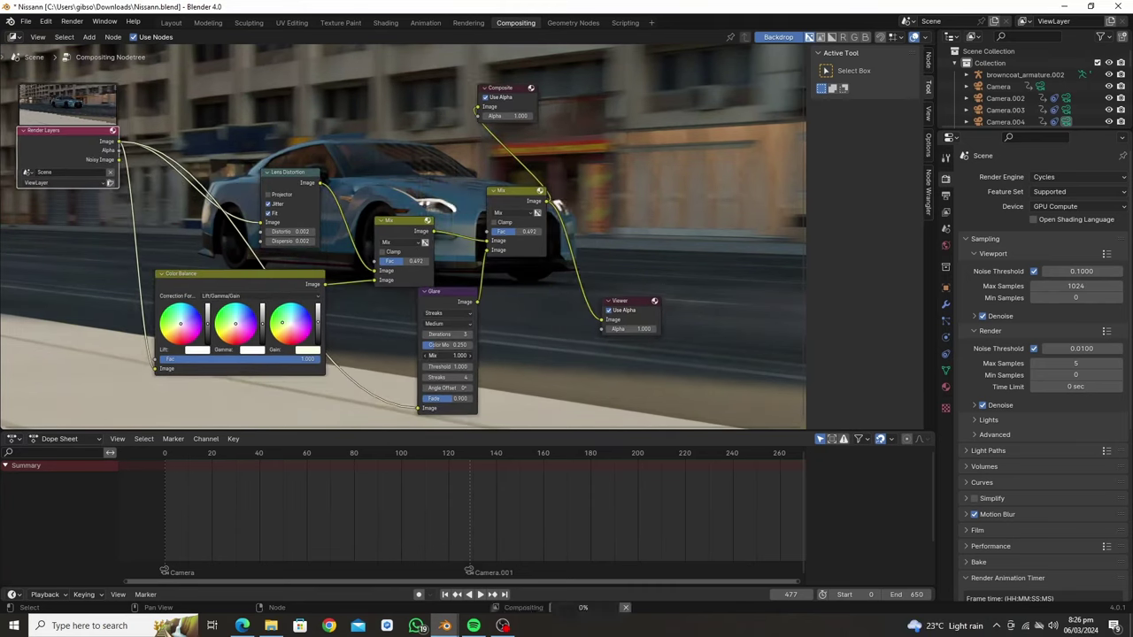
{"action": "left_click", "coordinate": [466, 377]}
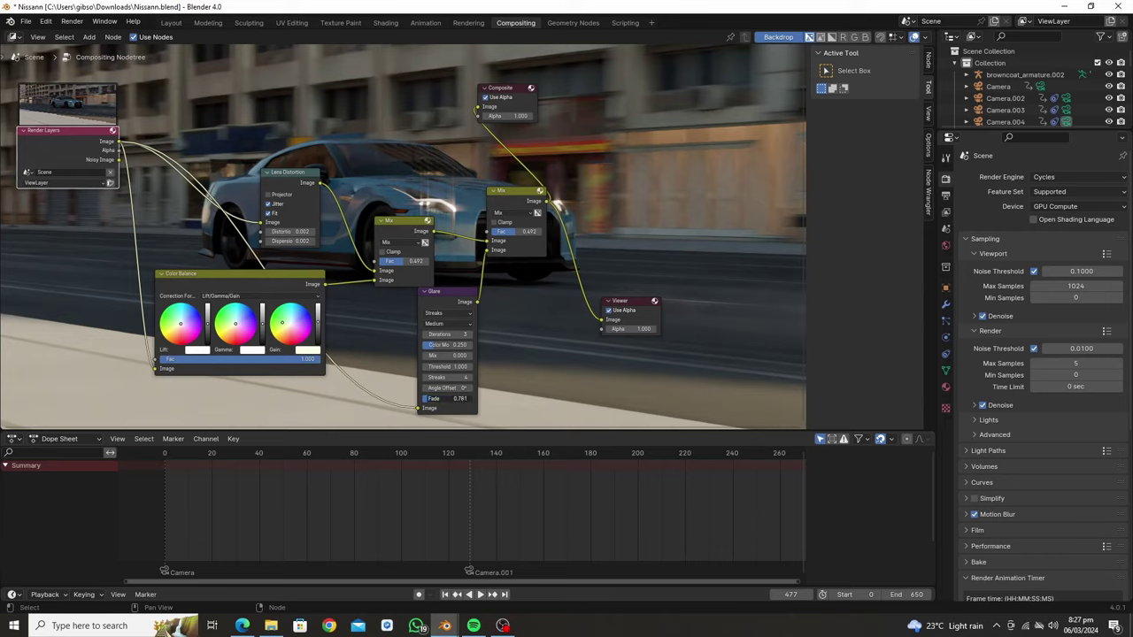
{"action": "scroll", "coordinate": [489, 248], "scroll_direction": "down", "scroll_amount": 2}
{"action": "key", "text": "n"}
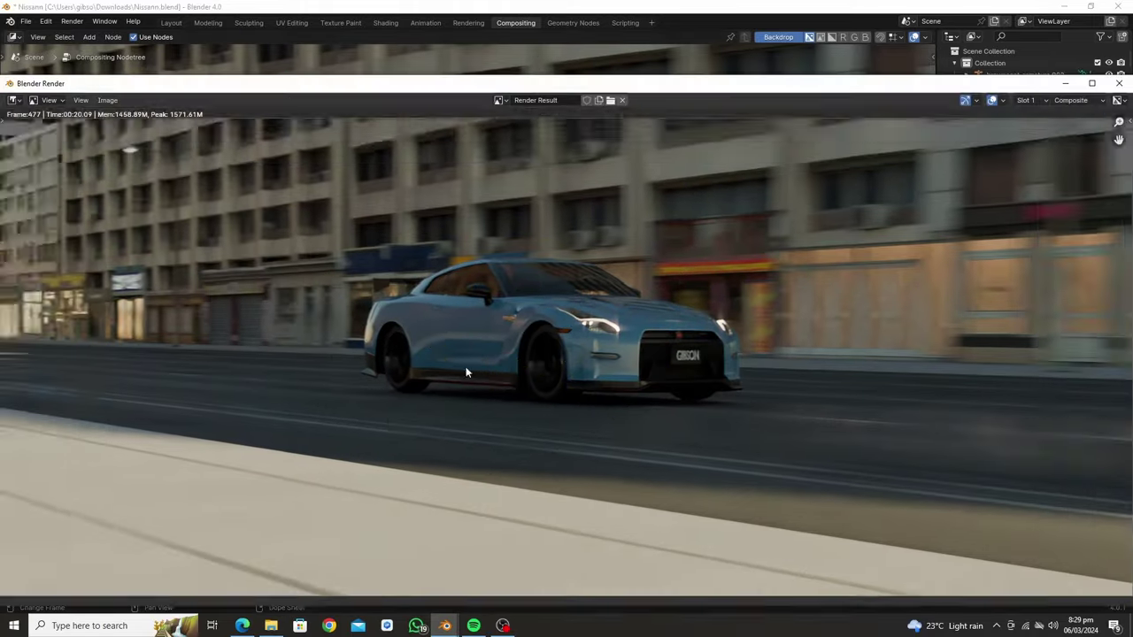
- Save the finished render as an image with Shift+Alt+S
{"action": "key", "text": "shift+alt+s"}
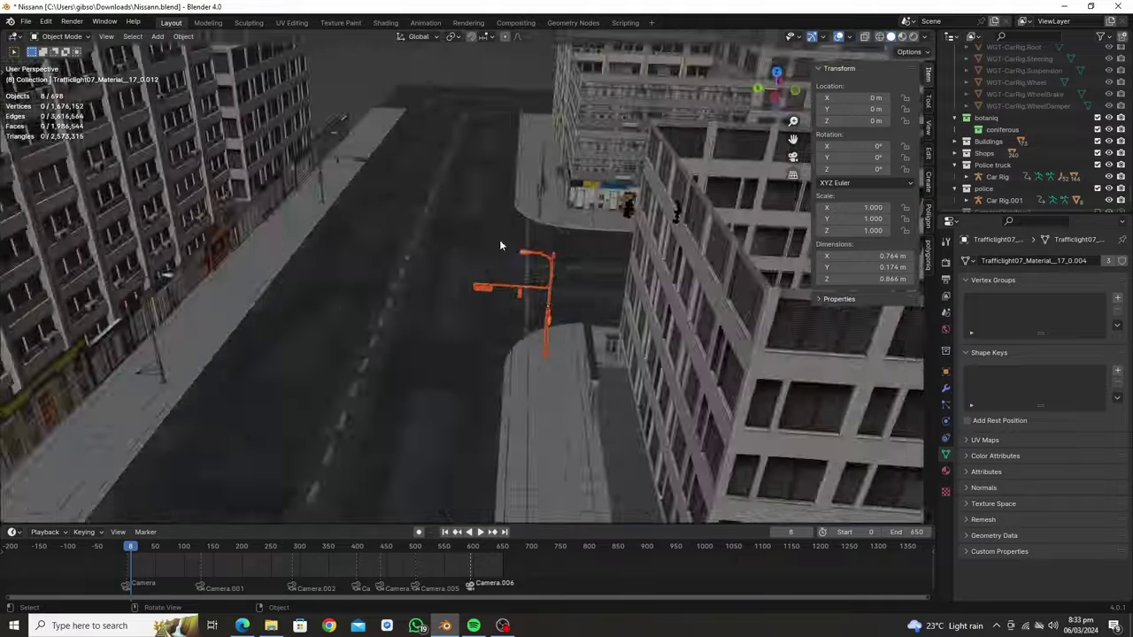
- Place linked copies of the traffic light and shop building further along the road near frame 551
{"action": "middle_click_drag", "start_coordinate": [499, 245], "coordinate": [394, 382]}
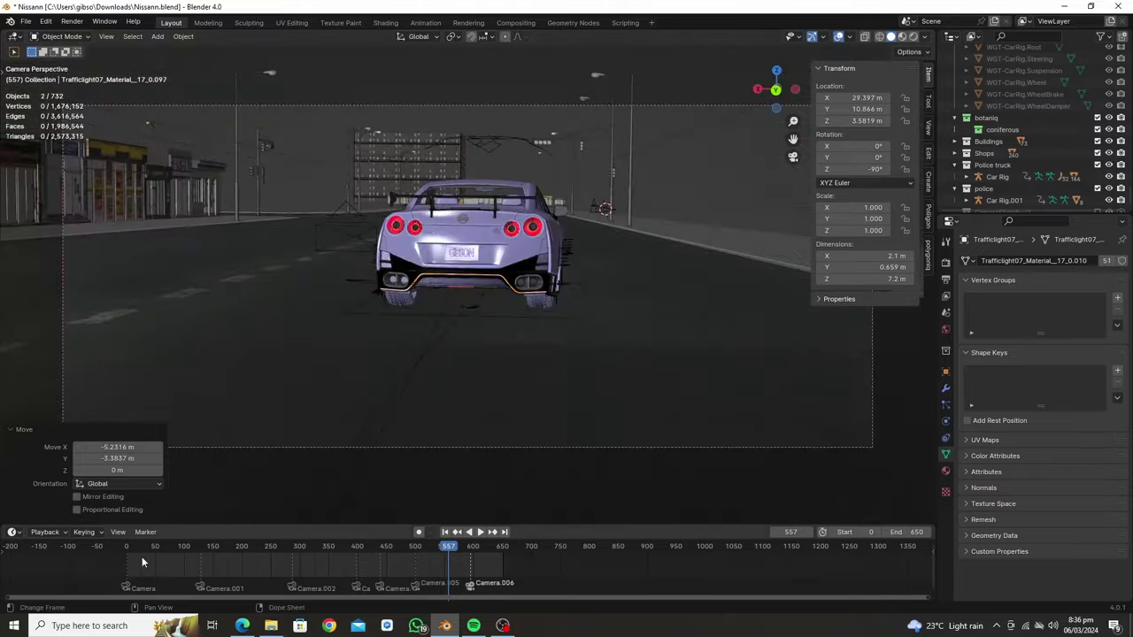
{"action": "mouse_move", "coordinate": [141, 556]}
{"action": "left_mouse_down"}
{"action": "mouse_move", "coordinate": [457, 544]}
{"action": "mouse_move", "coordinate": [445, 544]}
{"action": "left_mouse_up"}
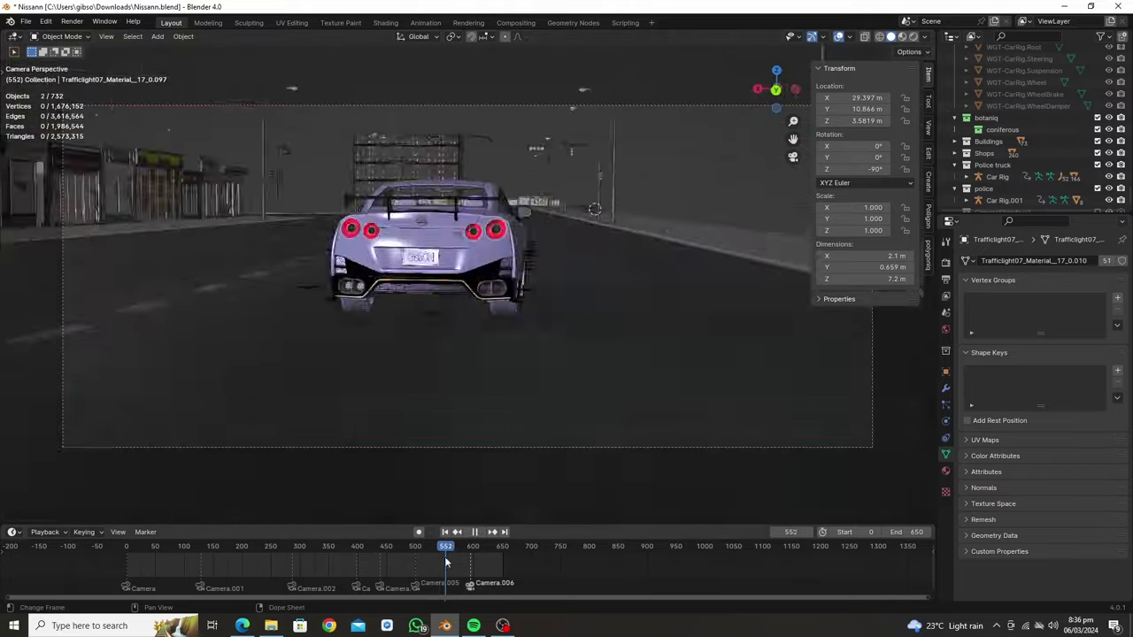
{"action": "key", "text": "shift+d"}
{"action": "key", "text": "y"}
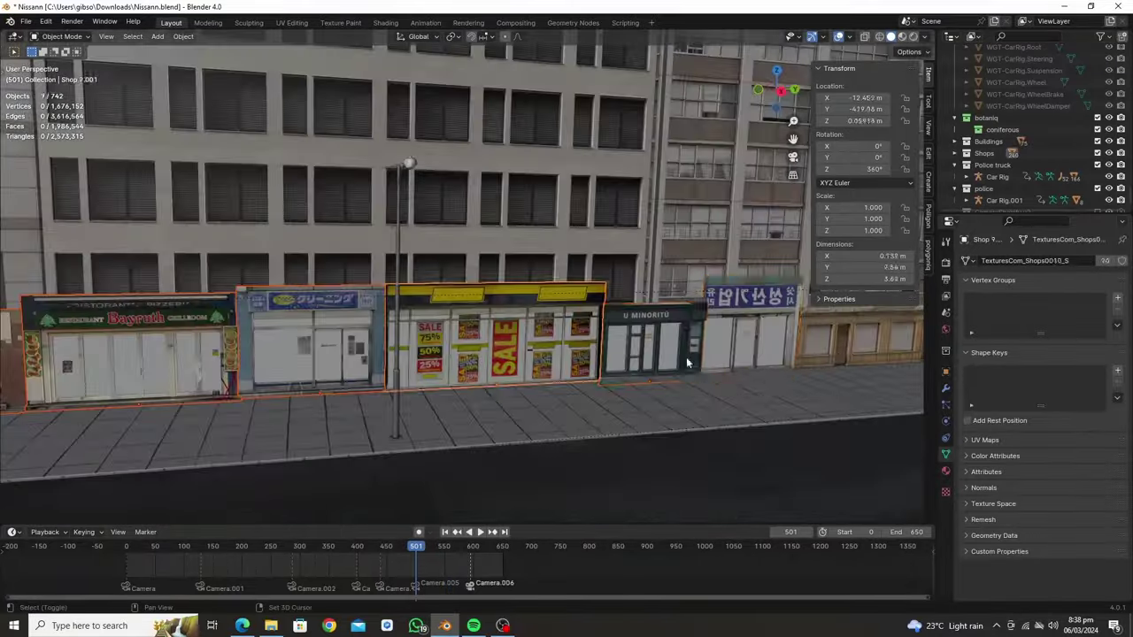
{"action": "key", "text": "alt+d"}
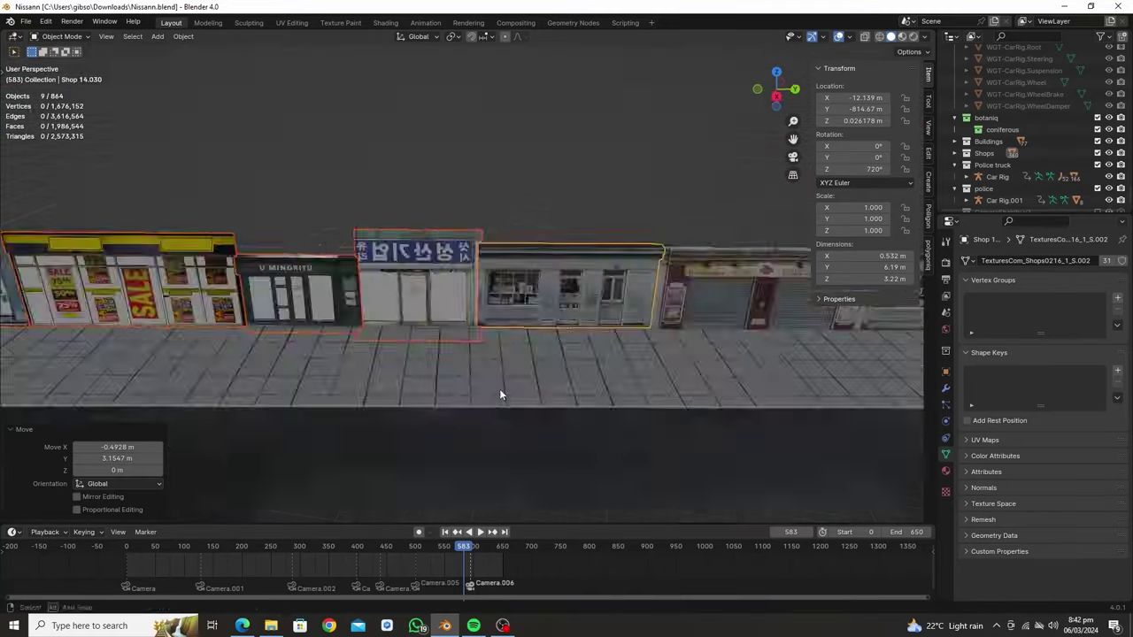
- Add more shops to the selection and preview the street from the camera in rendered shading
{"action": "left_click", "coordinate": [776, 306], "text": "shift"}
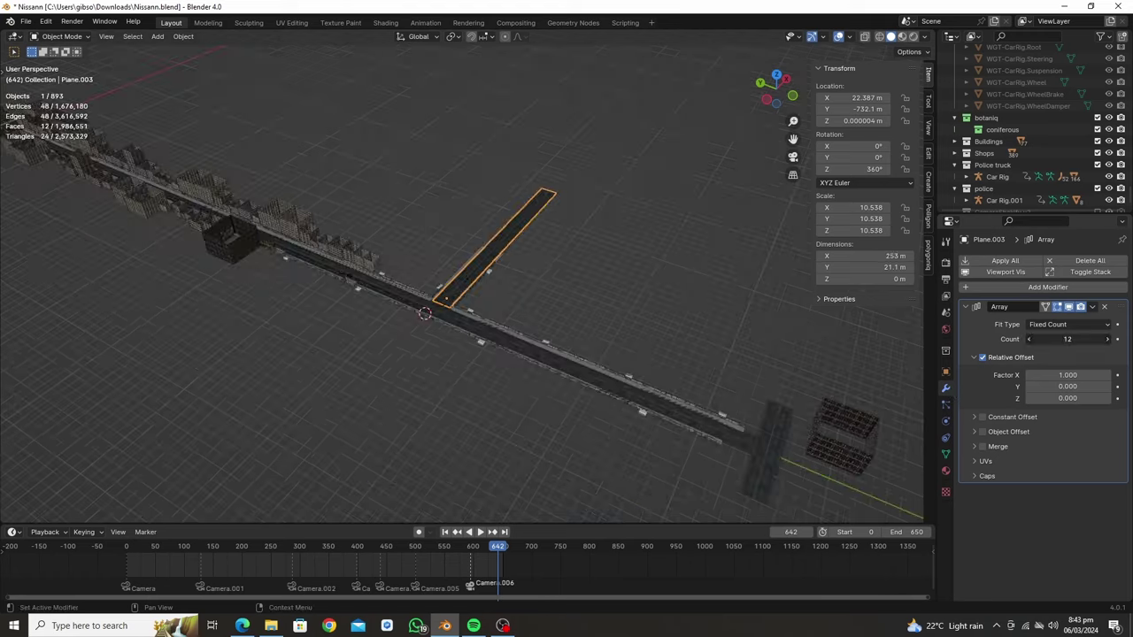
{"action": "key", "text": "KP_0"}
{"action": "left_click", "coordinate": [914, 36]}
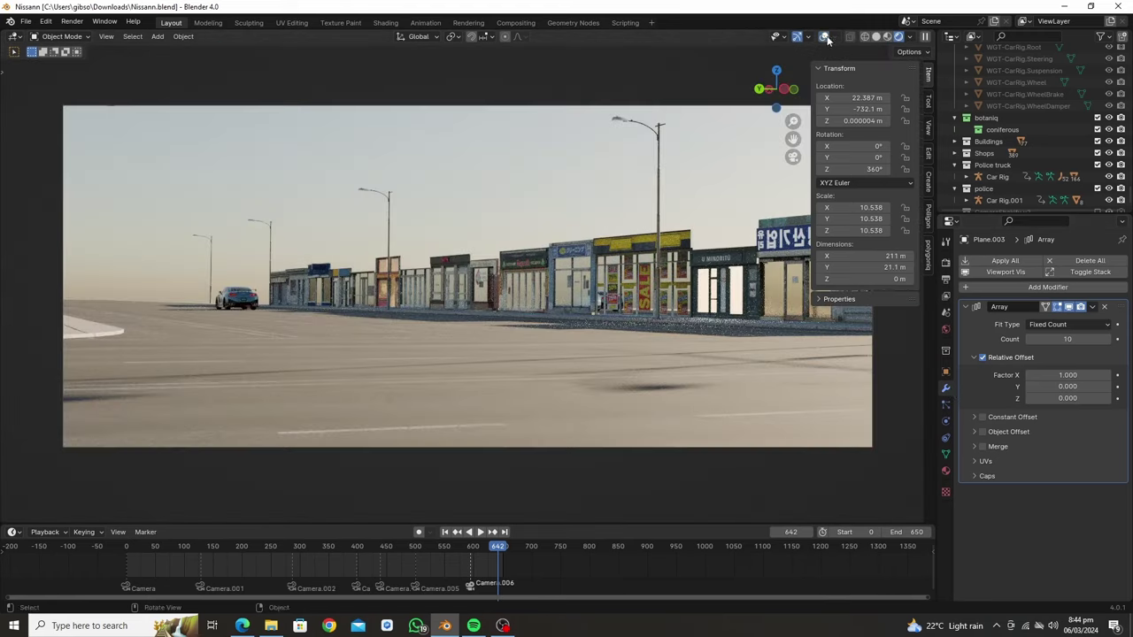
{"action": "left_click", "coordinate": [890, 37]}
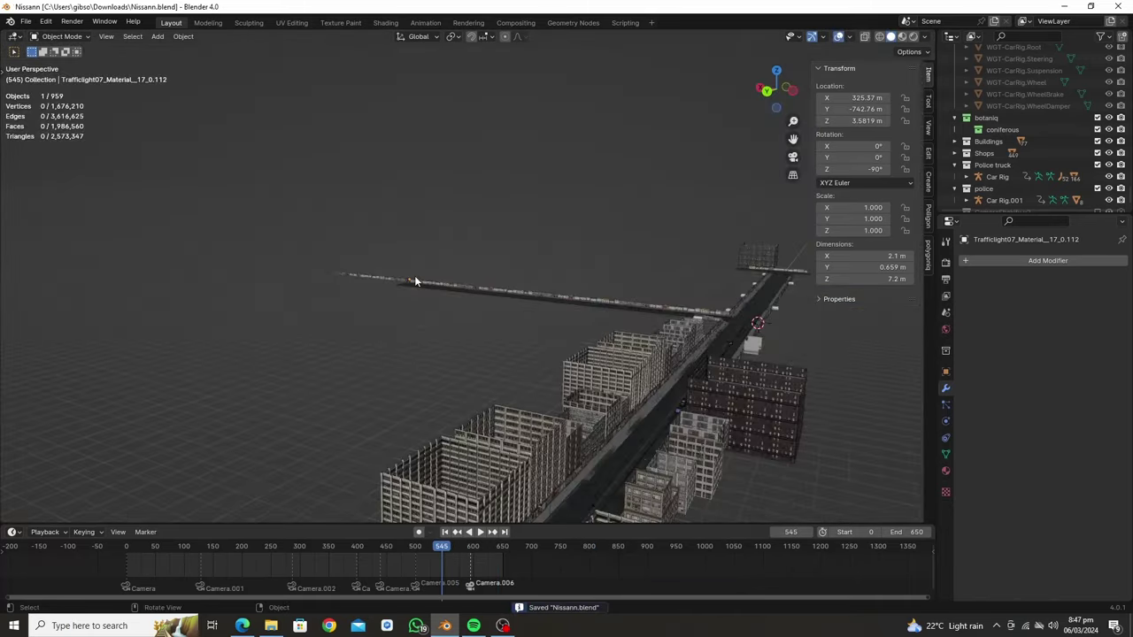
- Show the building asset library and slide linked building copies along the road
{"action": "left_click", "coordinate": [12, 532]}
{"action": "left_click", "coordinate": [416, 511]}
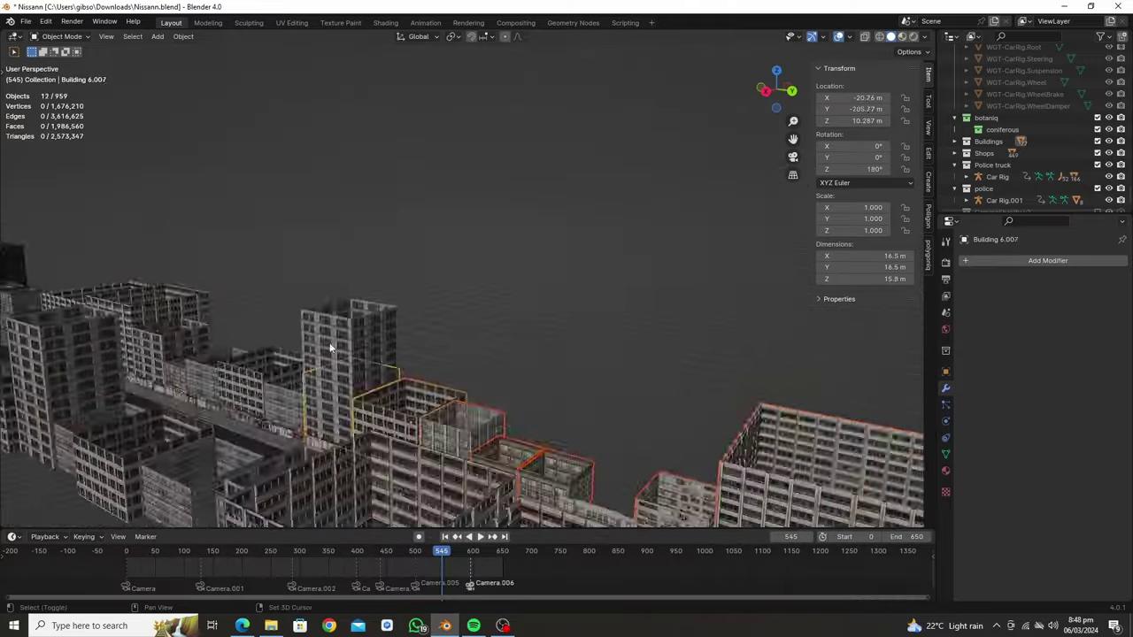
{"action": "key", "text": "alt+d"}
{"action": "key", "text": "y"}
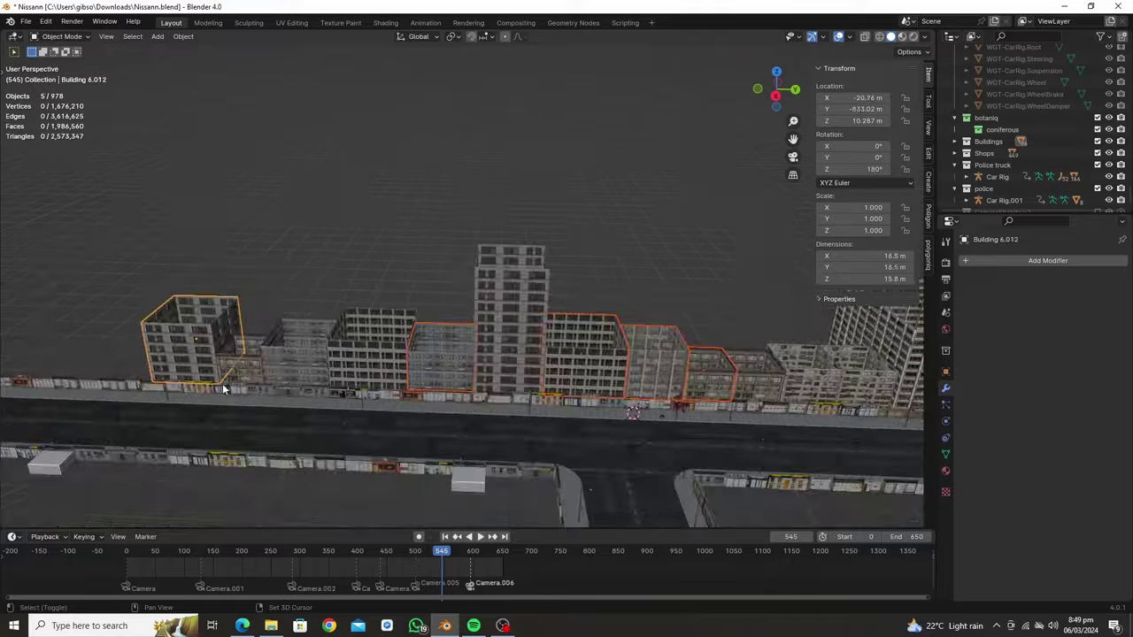
- Add another set of building copies along Y and render frame 545 in Rendered shading
{"action": "key", "text": "alt+d"}
{"action": "key", "text": "y"}
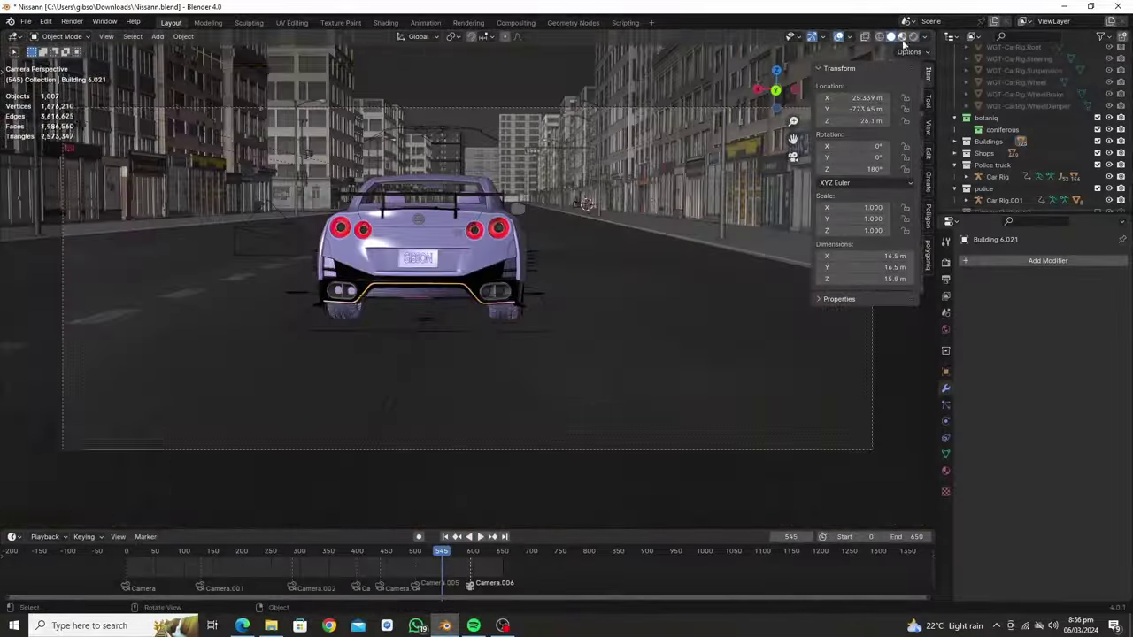
{"action": "left_click", "coordinate": [903, 41]}
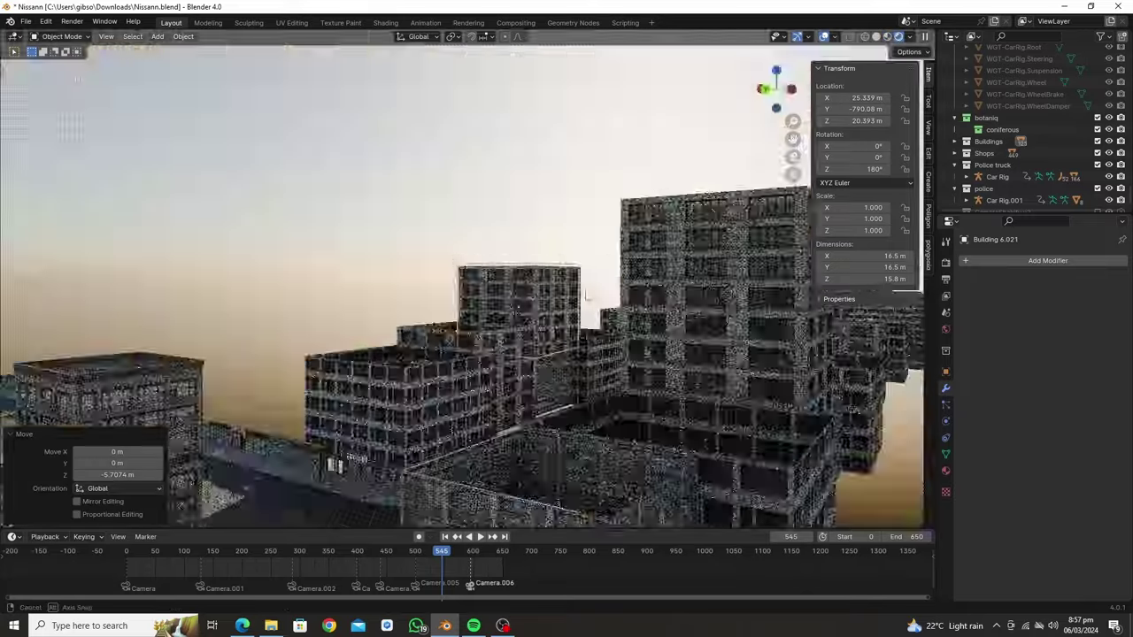
{"action": "key", "text": "F12"}
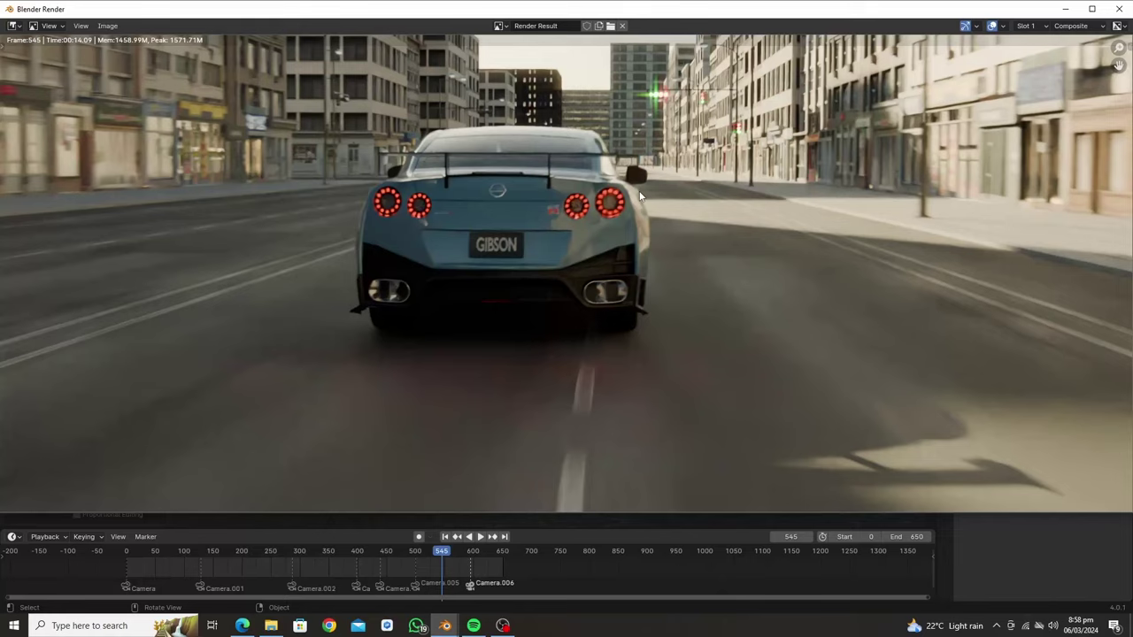
- Zoom in and out on the Render Result image of frame 545
{"action": "scroll", "coordinate": [640, 195], "scroll_direction": "down", "scroll_amount": 2}
{"action": "scroll", "coordinate": [560, 138], "scroll_direction": "up", "scroll_amount": 1}
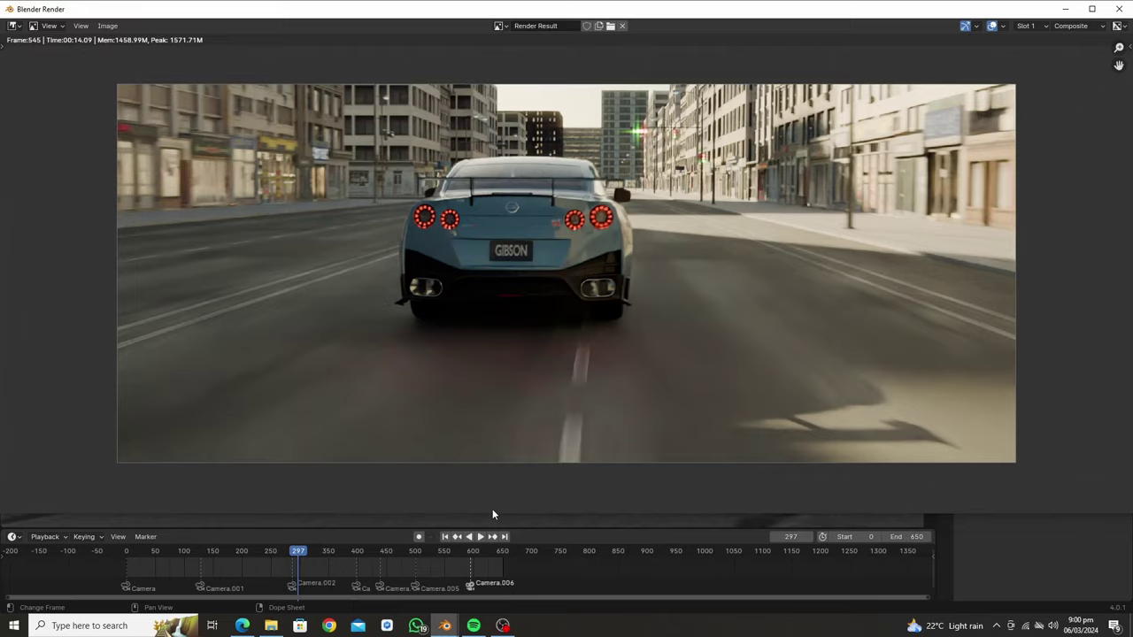
{"action": "scroll", "coordinate": [407, 384], "scroll_direction": "up", "scroll_amount": 1}
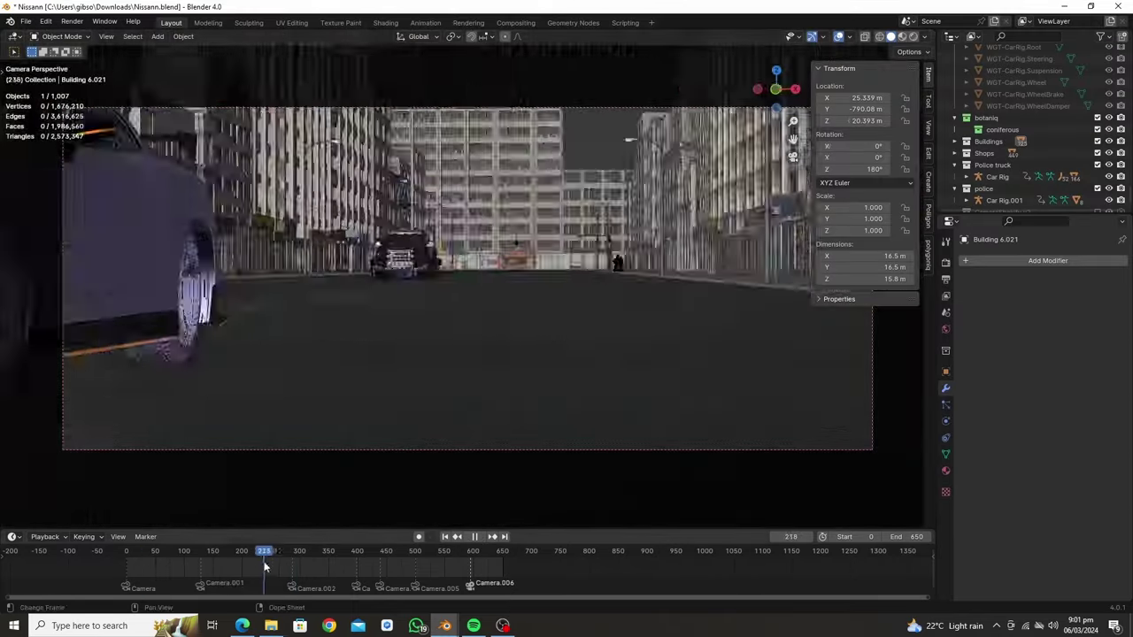
- Add linked building copies at the far end of the street and replay the shot
{"action": "key", "text": "space"}
{"action": "middle_click_drag", "start_coordinate": [287, 479], "coordinate": [420, 345]}
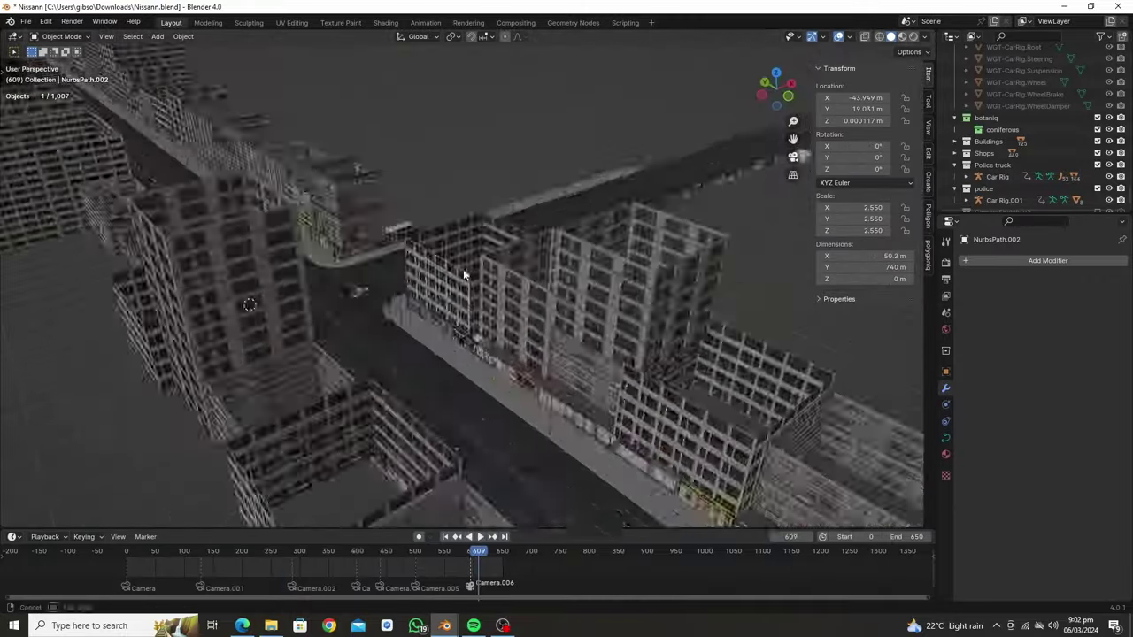
{"action": "key", "text": "shift+d"}
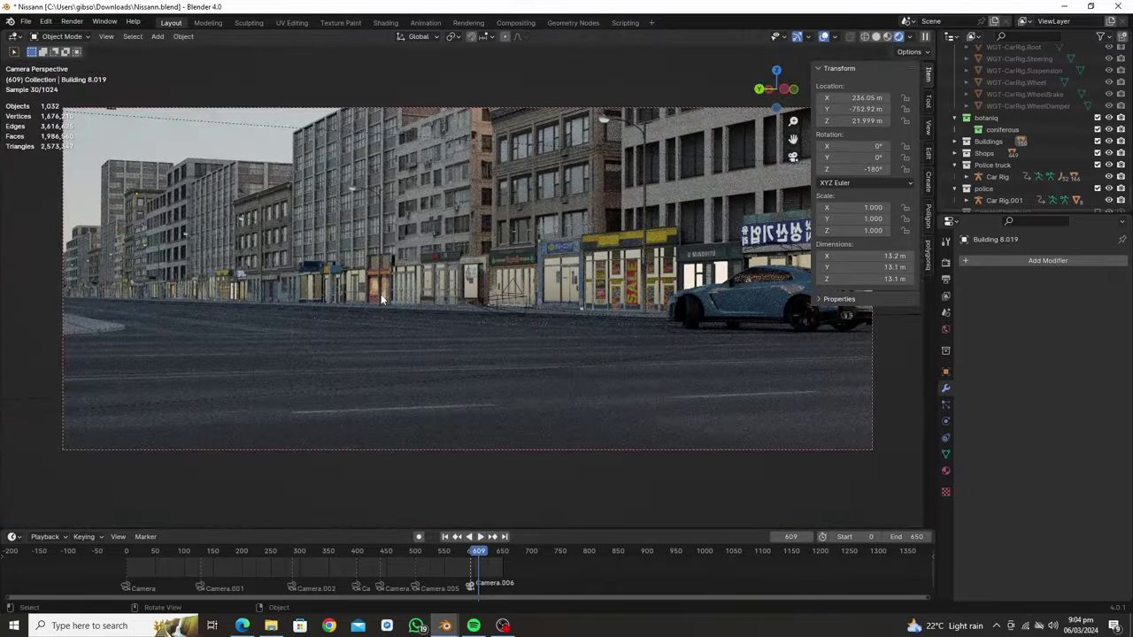
{"action": "key", "text": "space"}
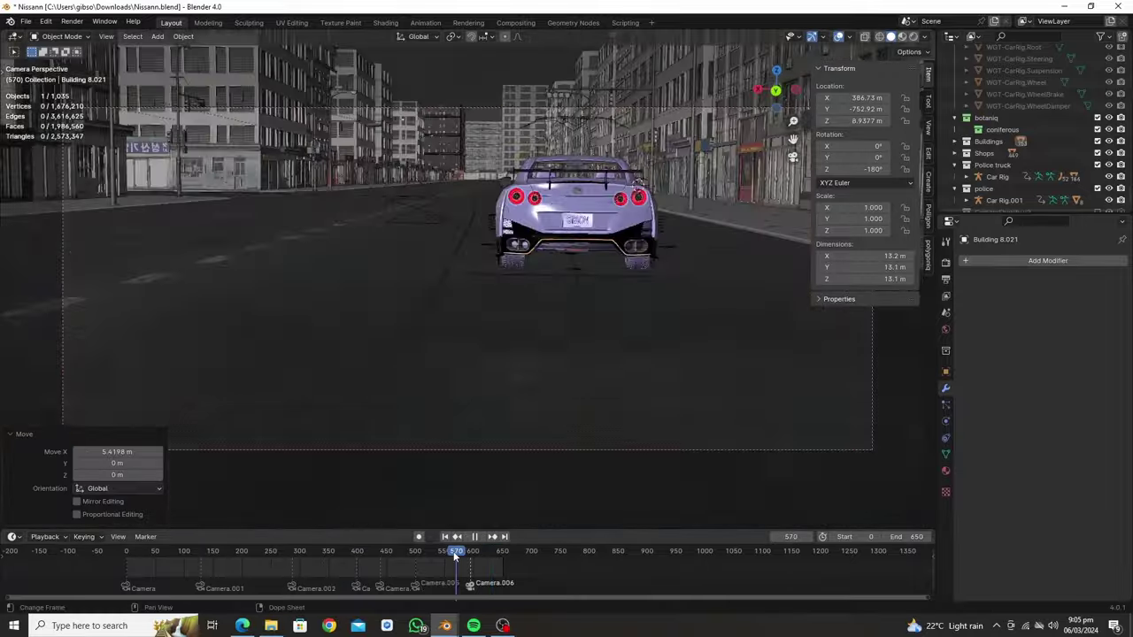
- Select the GT-R car rig from a top-down view of the street
{"action": "key", "text": "space"}
{"action": "left_click", "coordinate": [469, 283]}
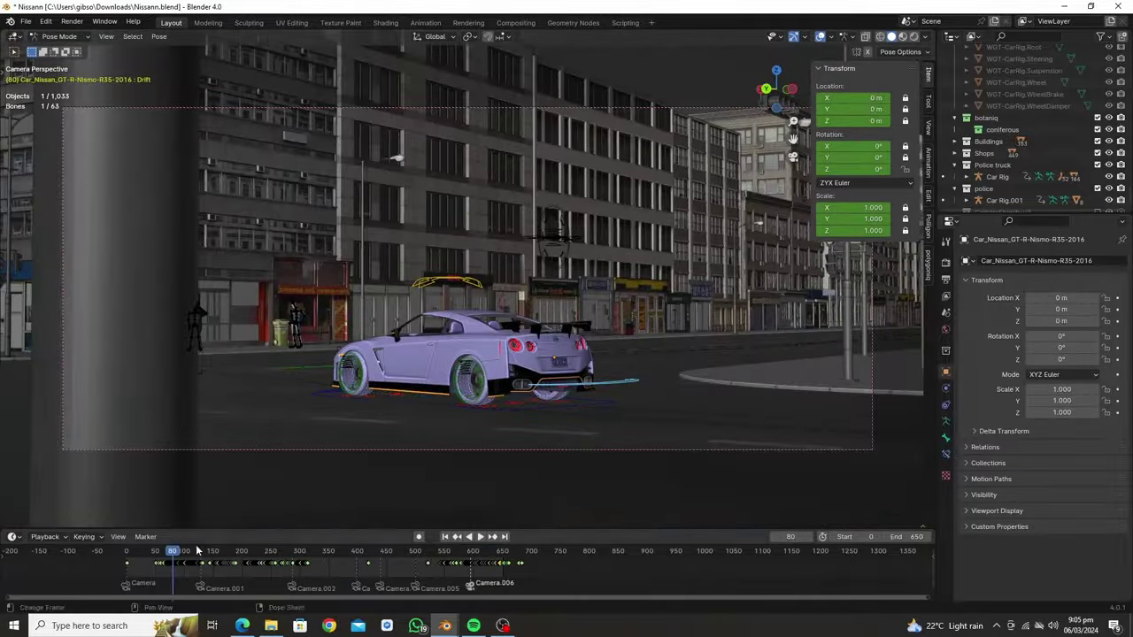
{"action": "middle_click_drag", "start_coordinate": [292, 416], "coordinate": [359, 345]}
{"action": "key", "text": "space"}
- Cancel the bone rotation and scrub back to just before frame 105
{"action": "left_click", "coordinate": [182, 553]}
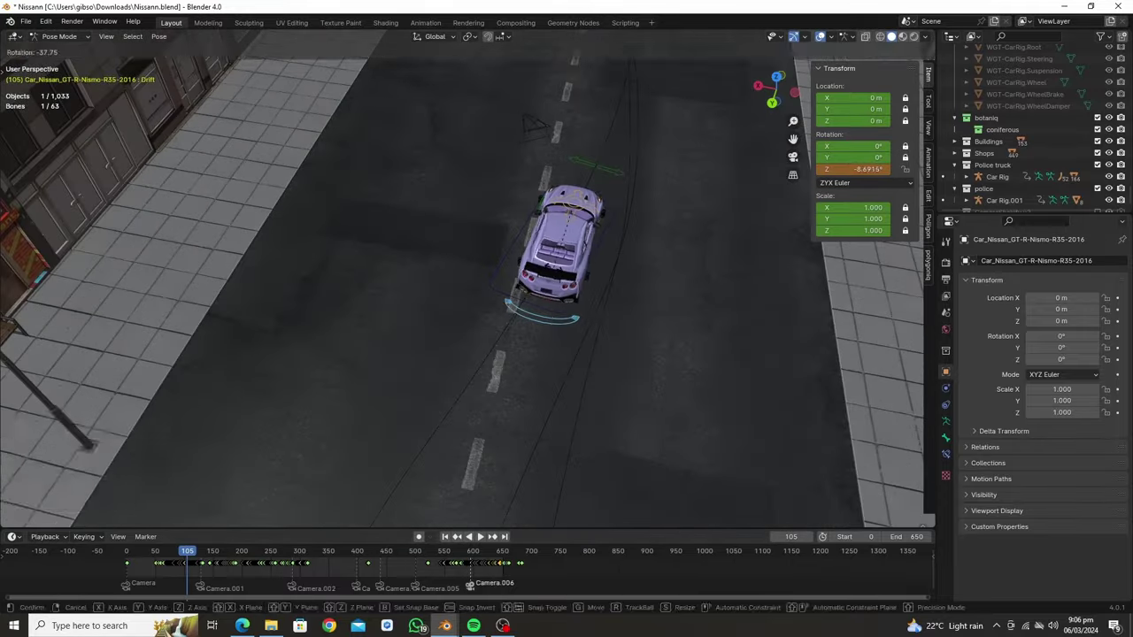
{"action": "key", "text": "Escape"}
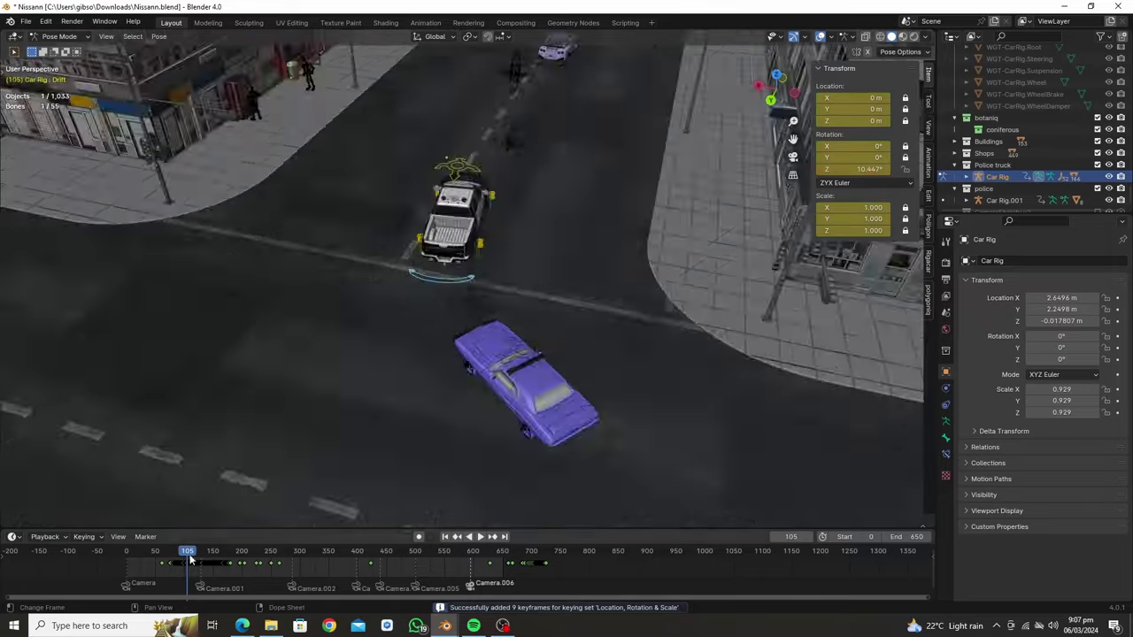
{"action": "key", "text": "space"}
{"action": "left_click_drag", "start_coordinate": [190, 555], "coordinate": [183, 555]}
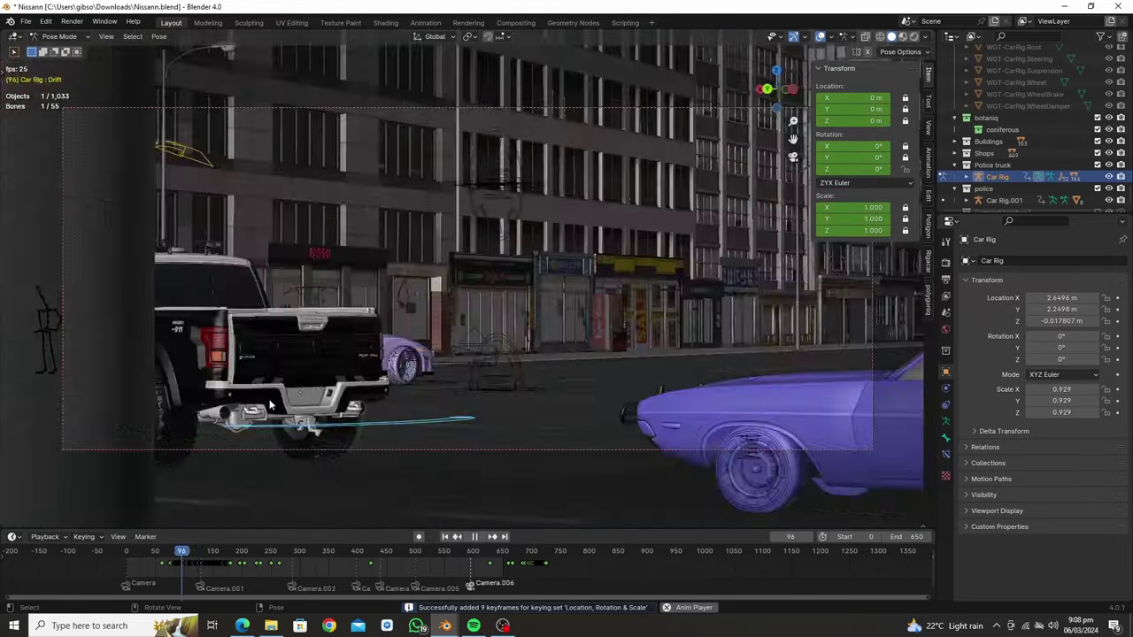
{"action": "key", "text": "Left"}
{"action": "key", "text": "Left"}
{"action": "key", "text": "Left"}
{"action": "key", "text": "Left"}
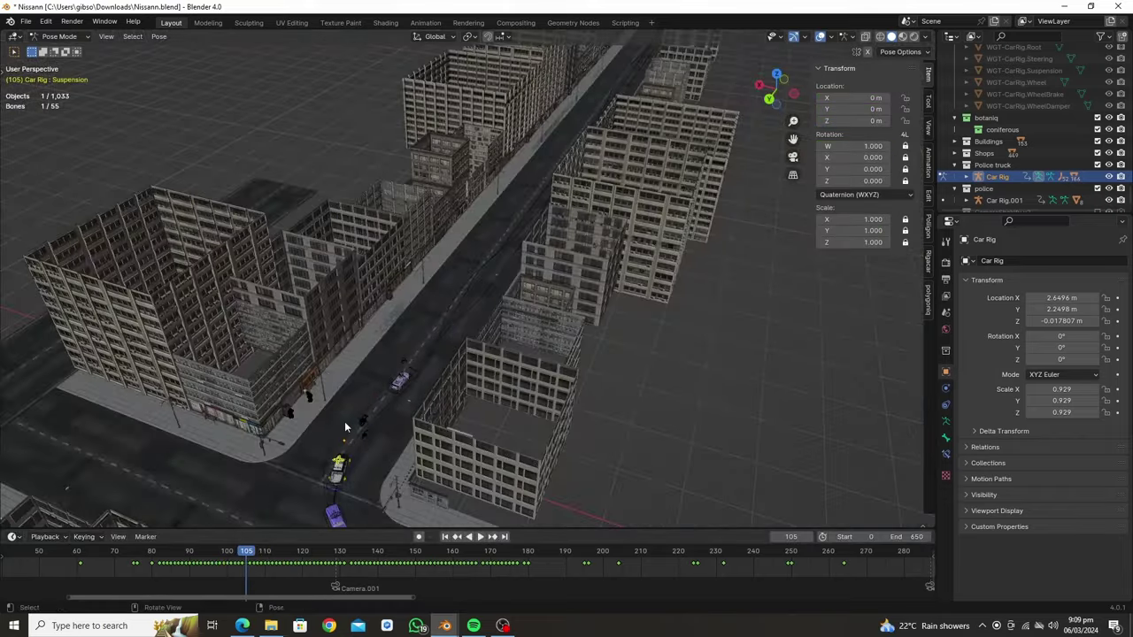
- Key the suspension bone at frame 97, show the Car Rig's curves, and return to frame 264
{"action": "left_click", "coordinate": [221, 554]}
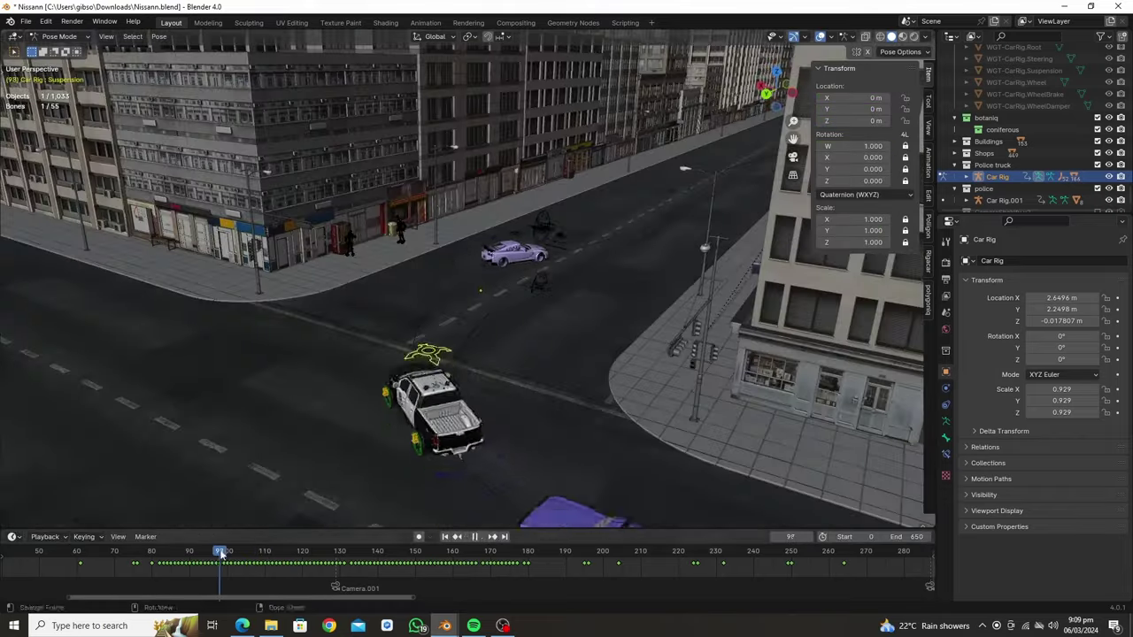
{"action": "key", "text": "i"}
{"action": "key", "text": "space"}
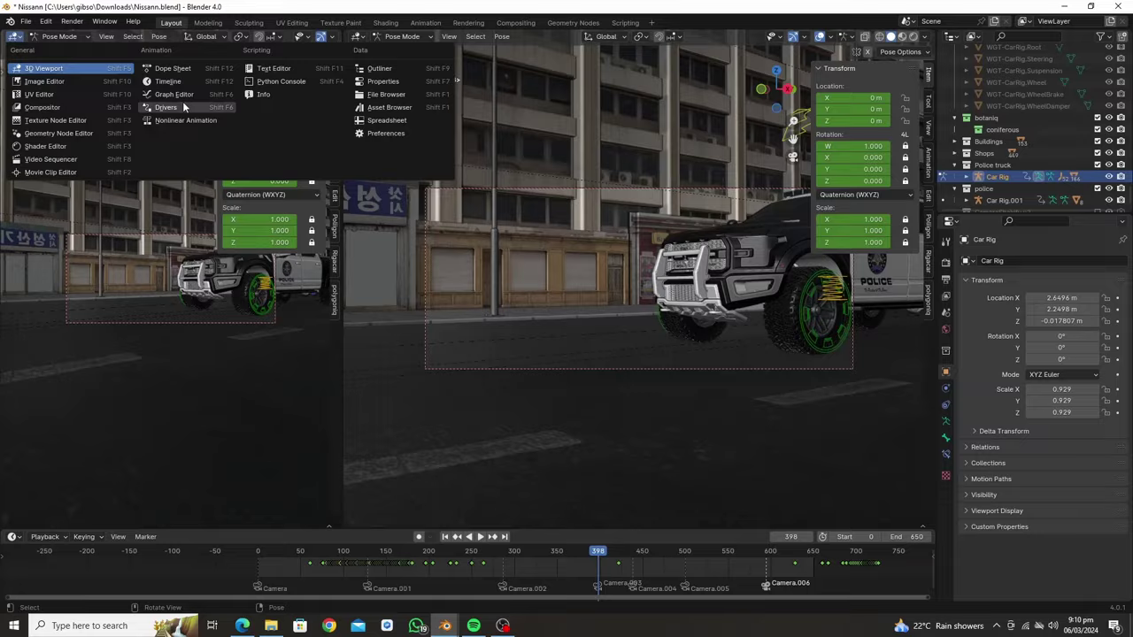
{"action": "left_click", "coordinate": [185, 108]}
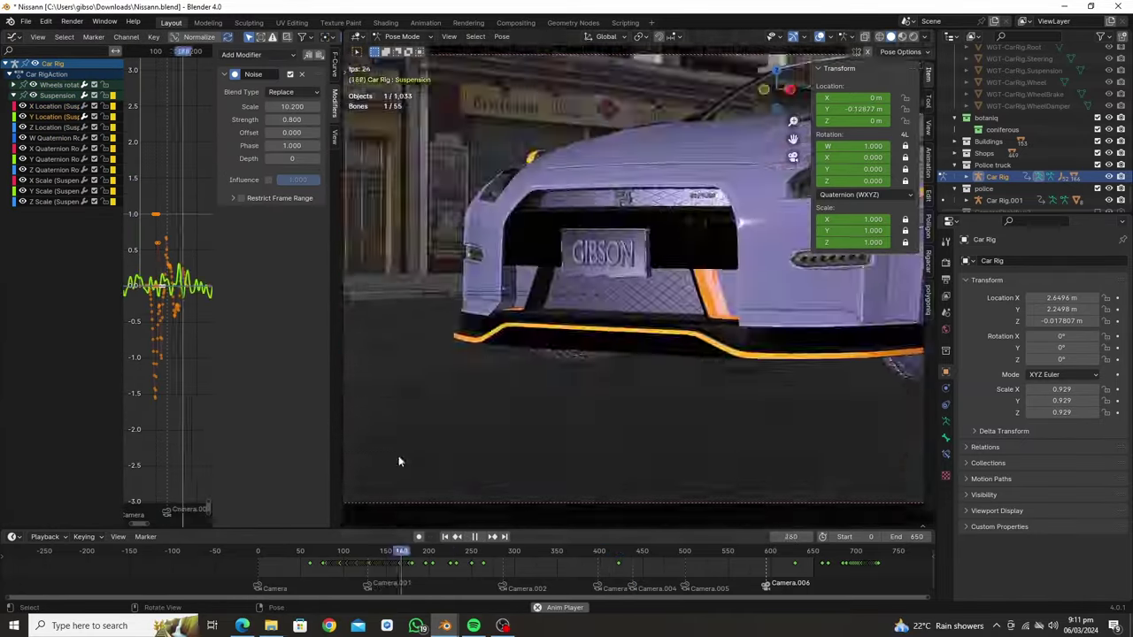
{"action": "left_click", "coordinate": [483, 556]}
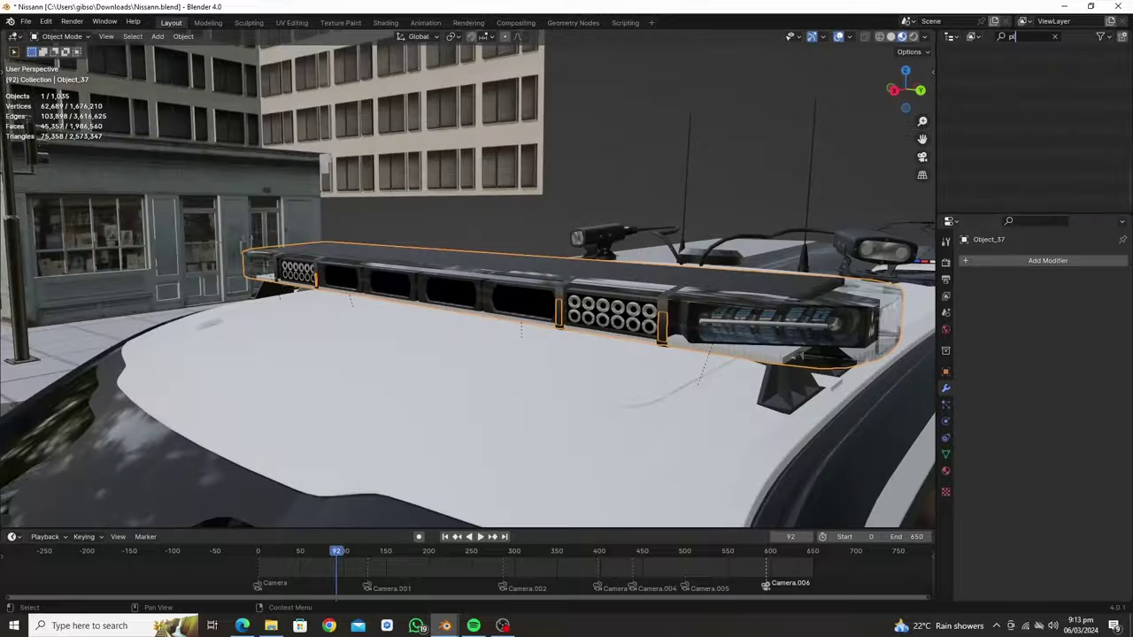
- Select the light bar planes under Object_37 and isolate them in local view
{"action": "scroll", "coordinate": [1032, 181], "scroll_direction": "down", "scroll_amount": 3}
{"action": "left_click", "coordinate": [1029, 189]}
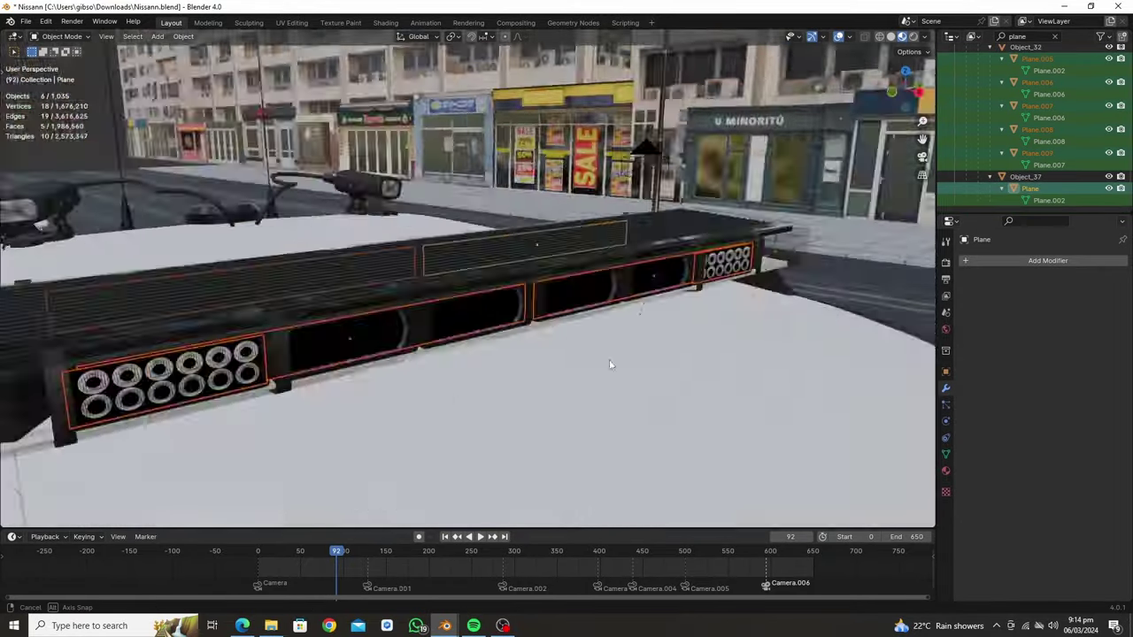
{"action": "middle_click_drag", "start_coordinate": [495, 337], "coordinate": [560, 302]}
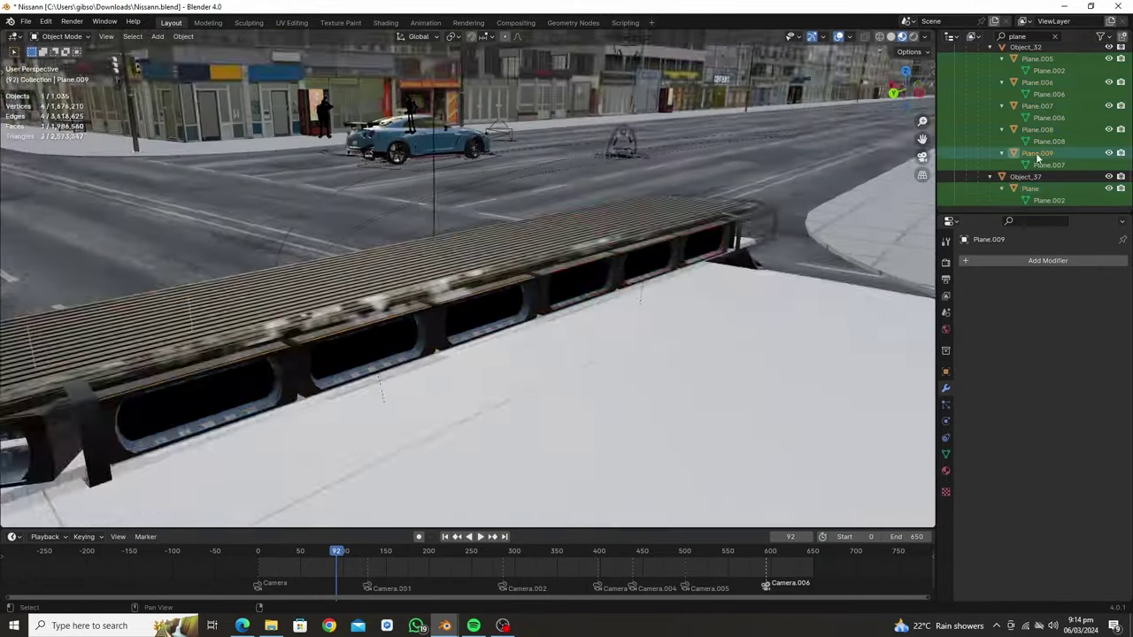
{"action": "key", "text": "KP_Divide"}
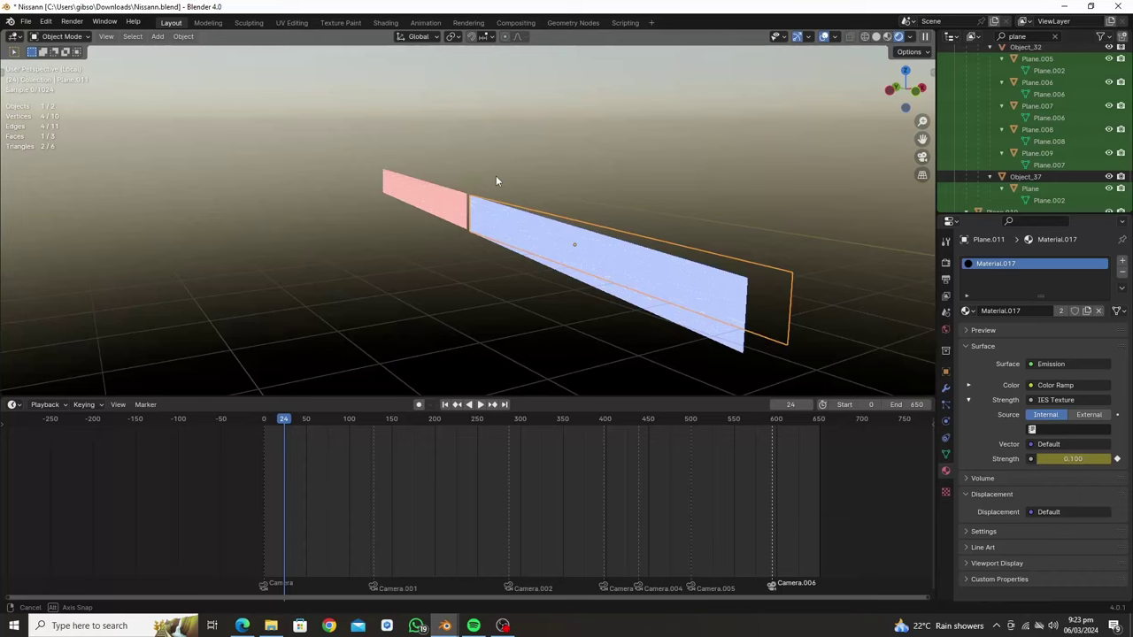
{"action": "middle_click_drag", "start_coordinate": [495, 175], "coordinate": [579, 366]}
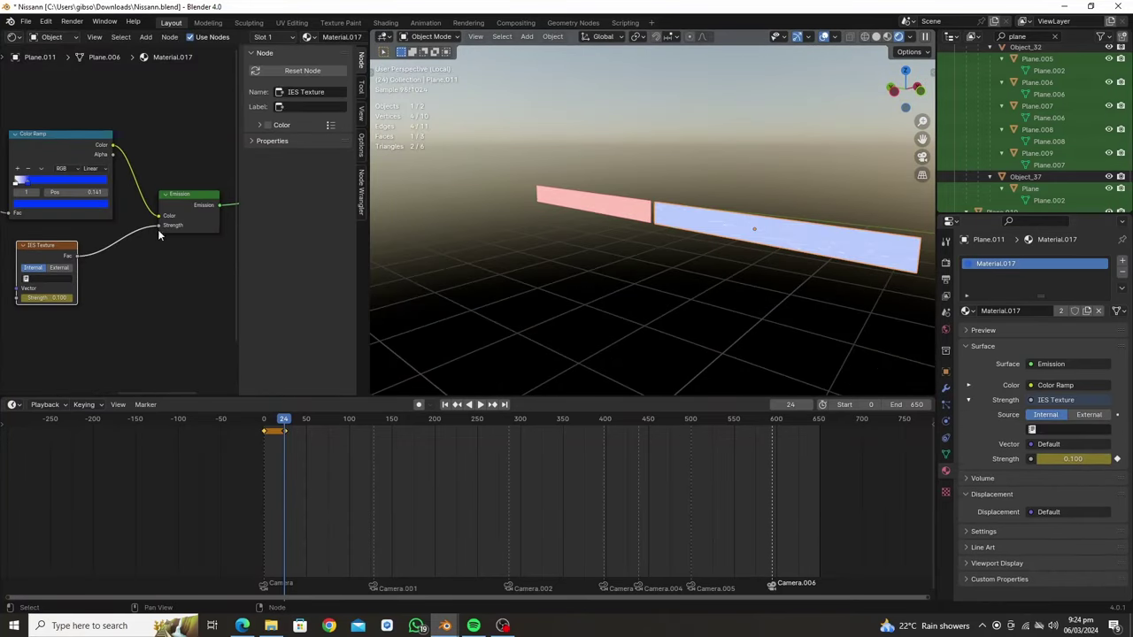
- Link the IES Texture to emission strength and keyframe it at 0 on frame 0
{"action": "left_click", "coordinate": [13, 36]}
{"action": "left_click", "coordinate": [177, 74]}
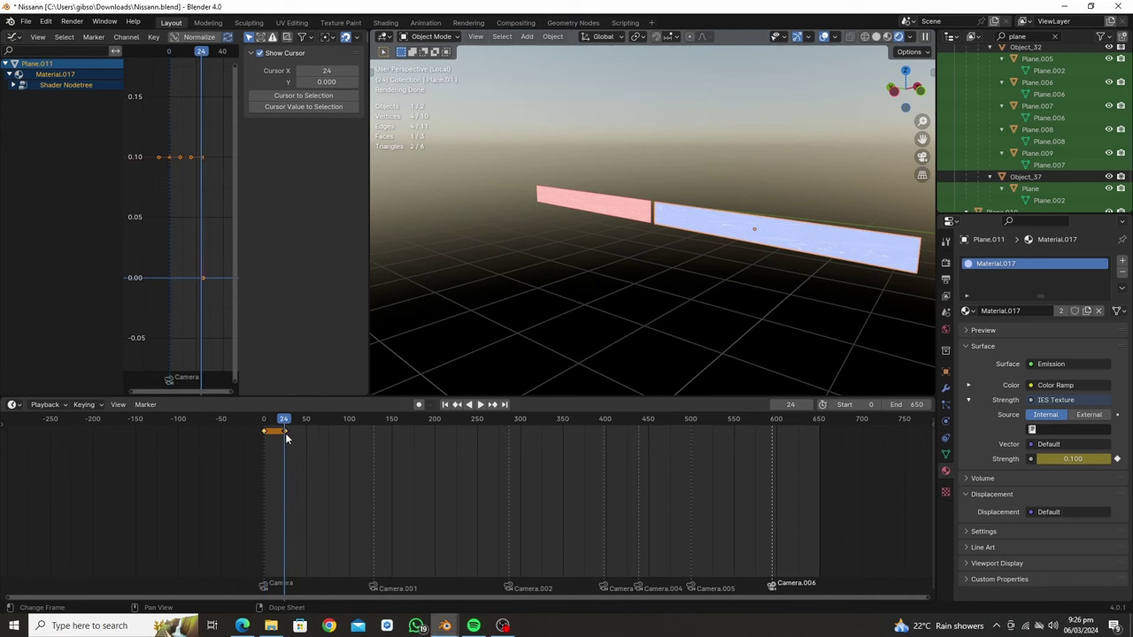
{"action": "left_click", "coordinate": [264, 421]}
{"action": "left_click", "coordinate": [969, 400]}
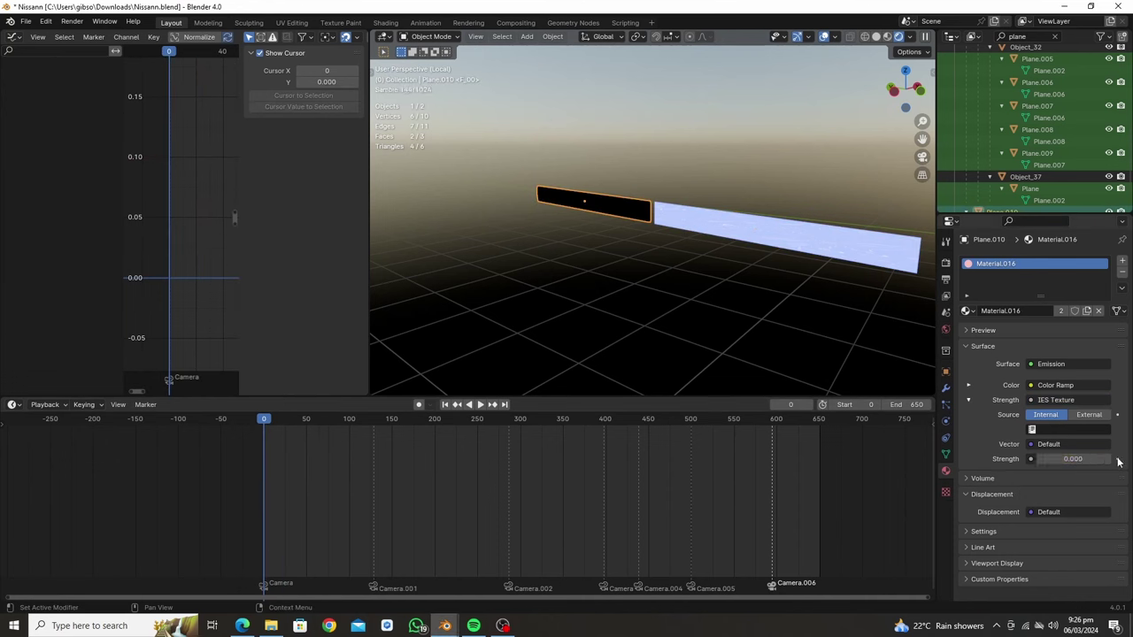
{"action": "left_click", "coordinate": [175, 95]}
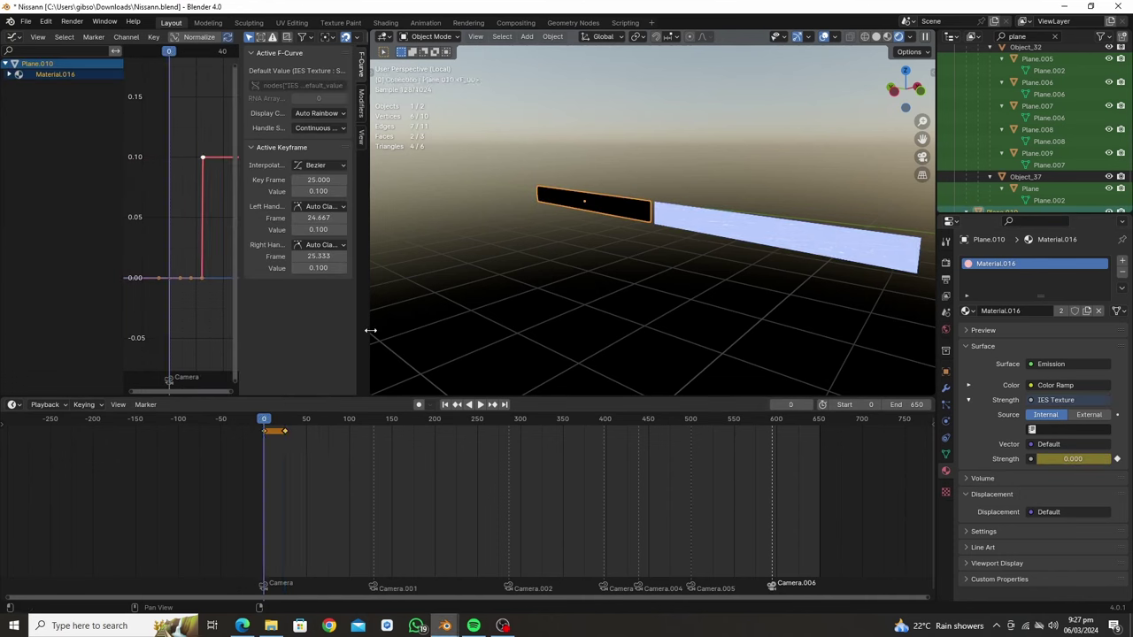
{"action": "key", "text": "space"}
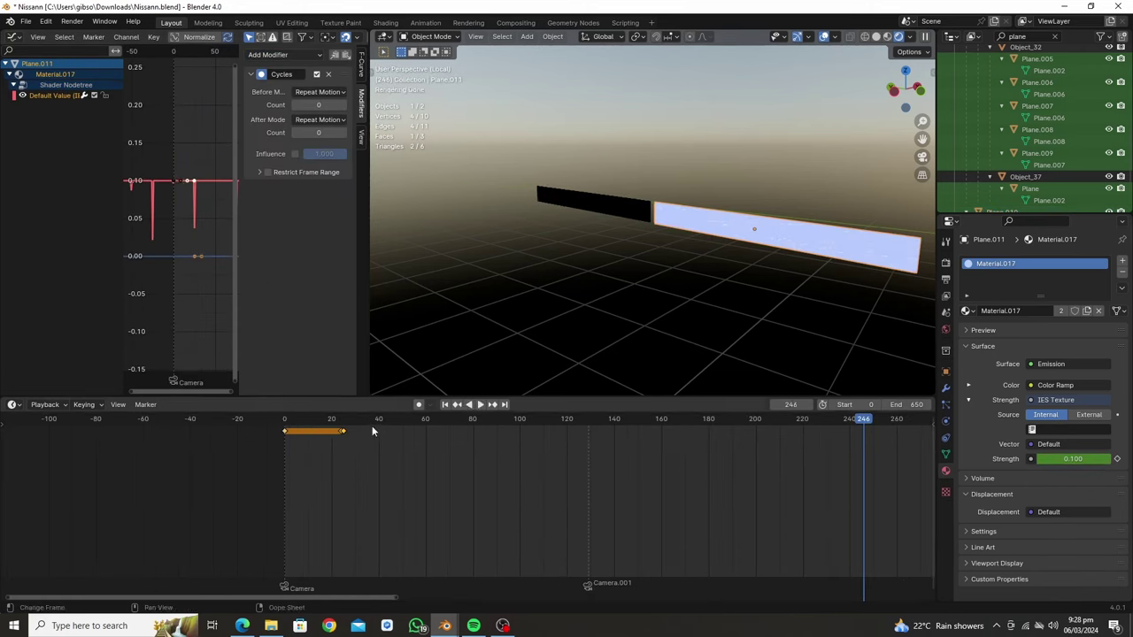
{"action": "key", "text": "Escape"}
- Scale the emission keys by 0.5 toward frame 0 to speed up the flashing
{"action": "left_click", "coordinate": [584, 201]}
{"action": "key", "text": "g"}
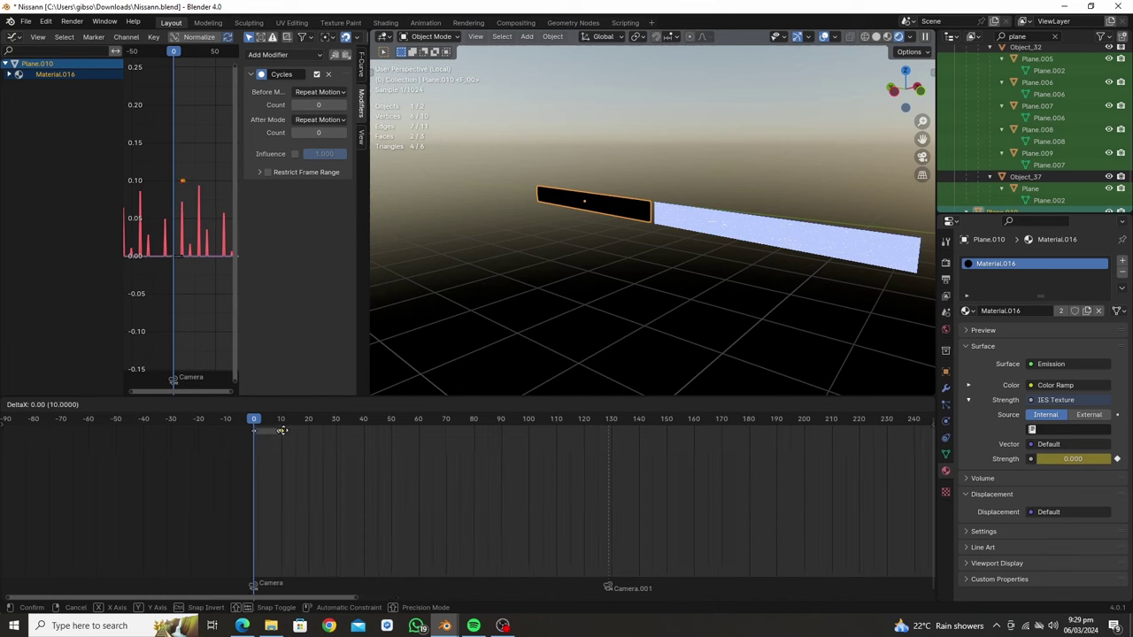
{"action": "type", "text": "s0.5"}
{"action": "key", "text": "Return"}
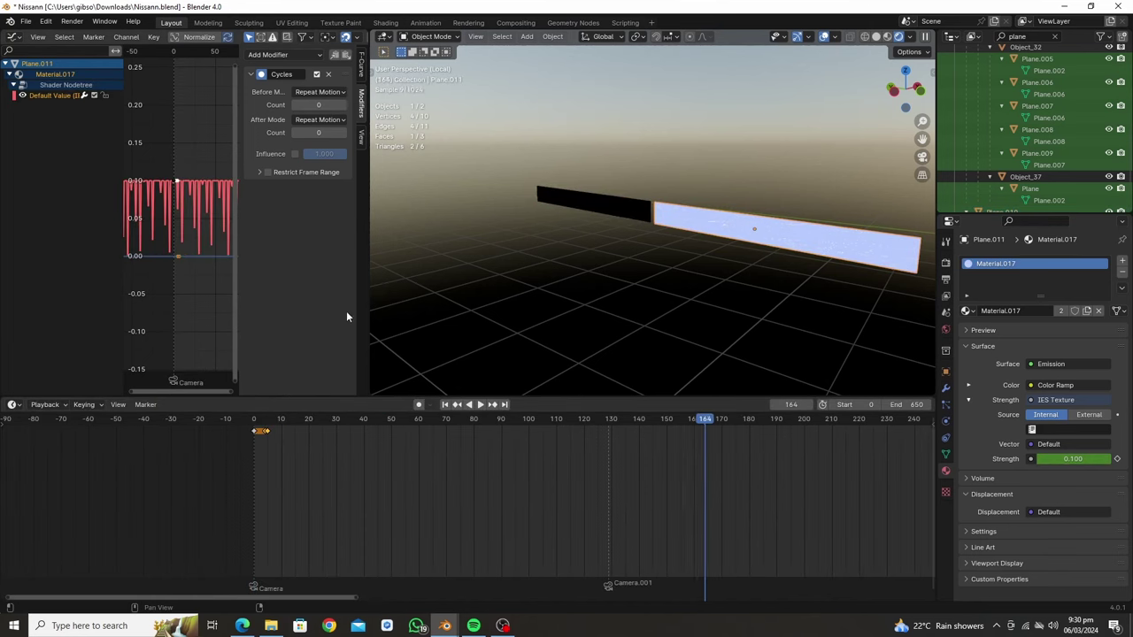
{"action": "key", "text": "Escape"}
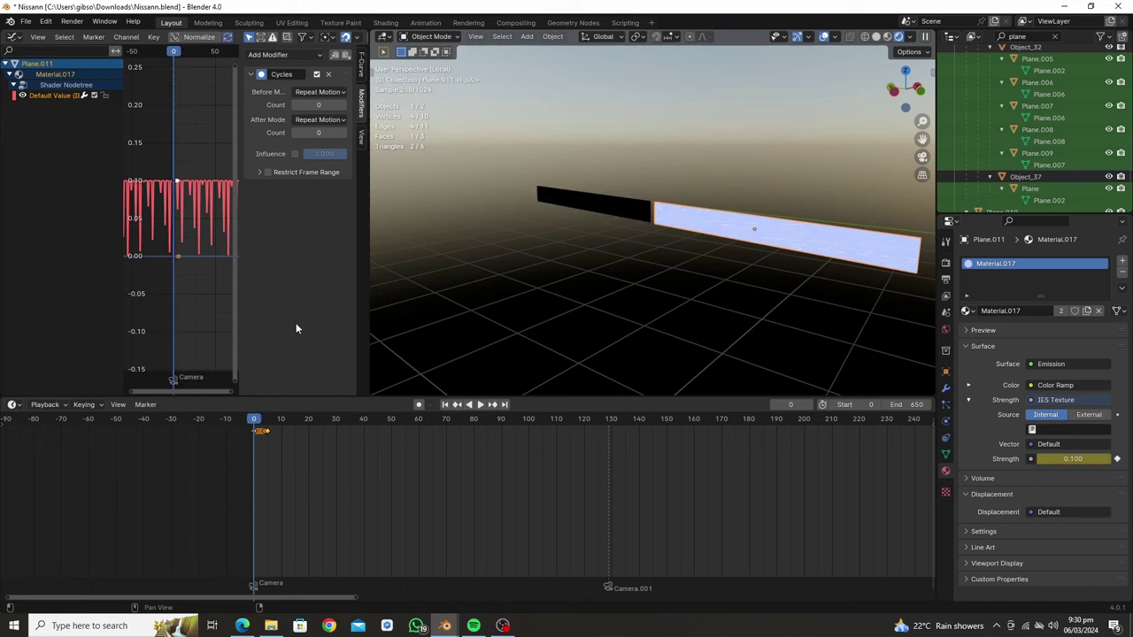
{"action": "key", "text": "Right"}
- Select the light bar's Principled BSDF node, restore the left editor, and replay from frame 0
{"action": "scroll", "coordinate": [421, 459], "scroll_direction": "up", "scroll_amount": 2}
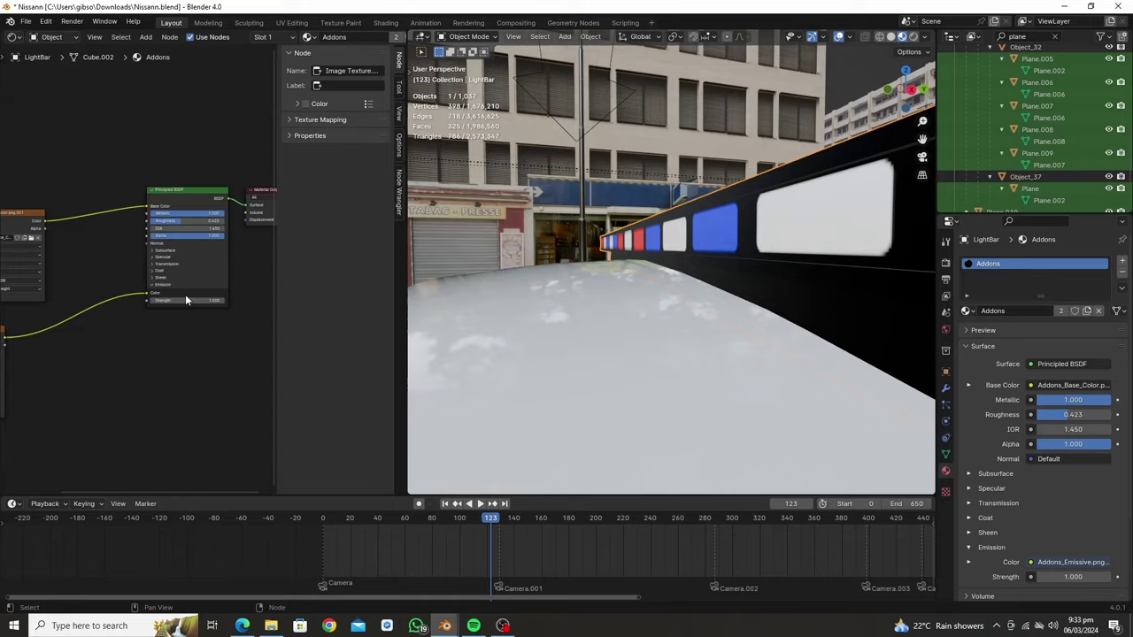
{"action": "left_click", "coordinate": [185, 300]}
{"action": "left_click", "coordinate": [321, 517]}
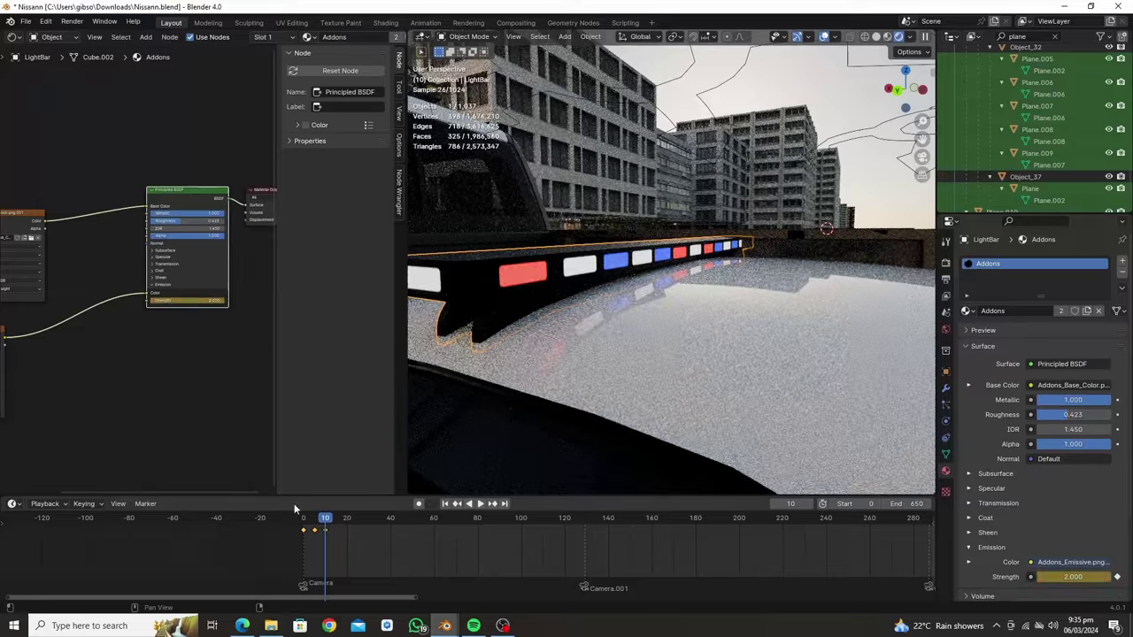
{"action": "left_click", "coordinate": [13, 36]}
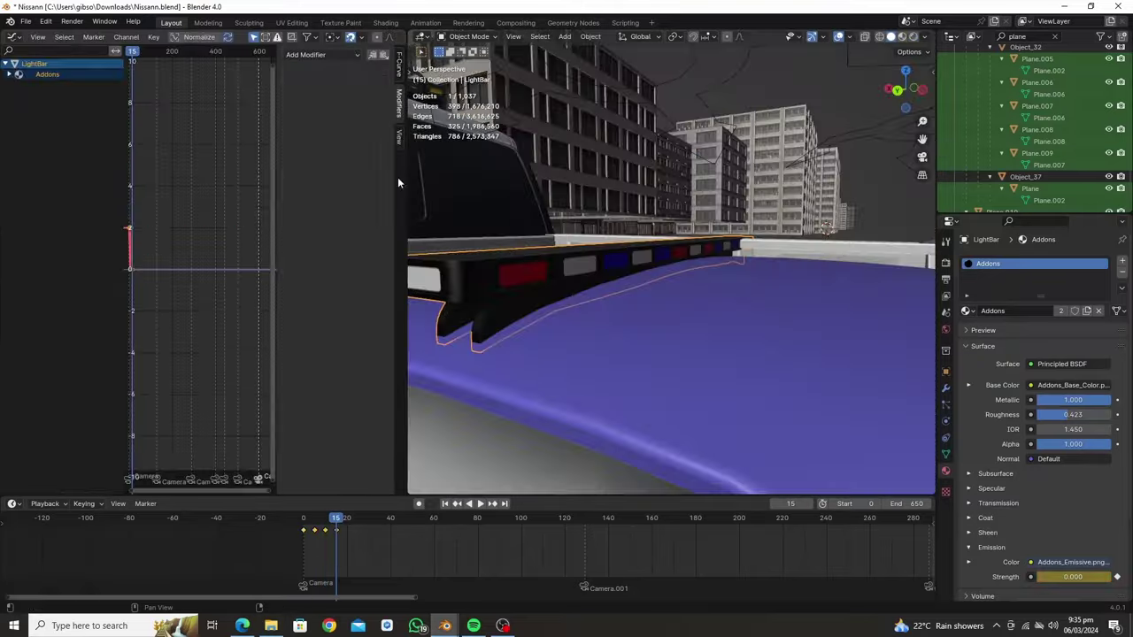
{"action": "key", "text": "space"}
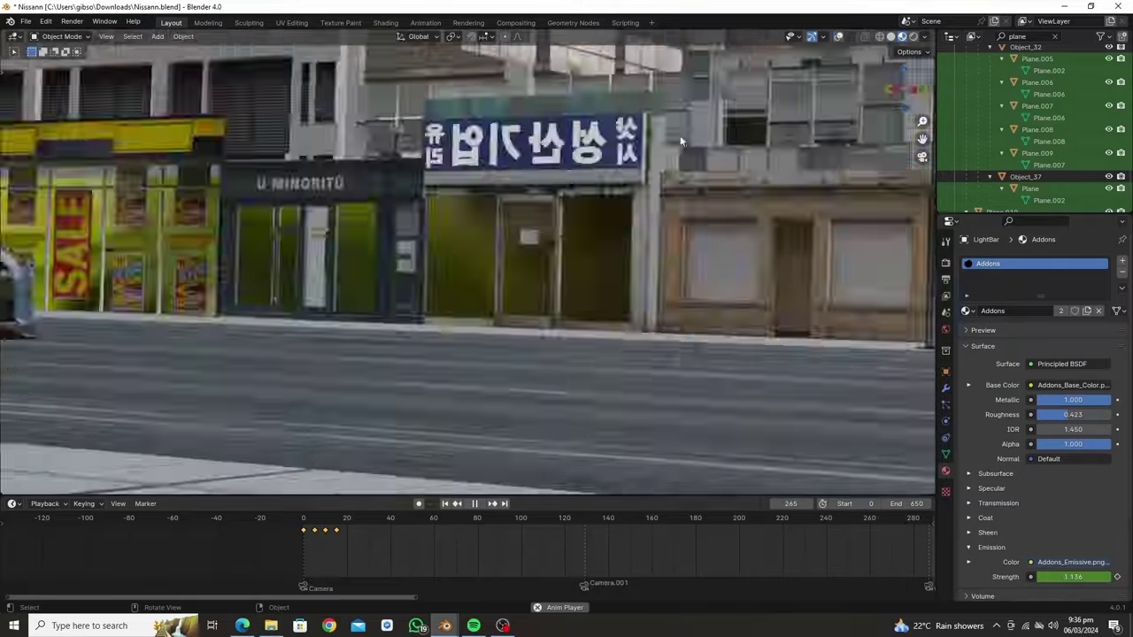
- Orbit to the sidewalk pedestrian and key its starting pose at frame 0
{"action": "key", "text": "space"}
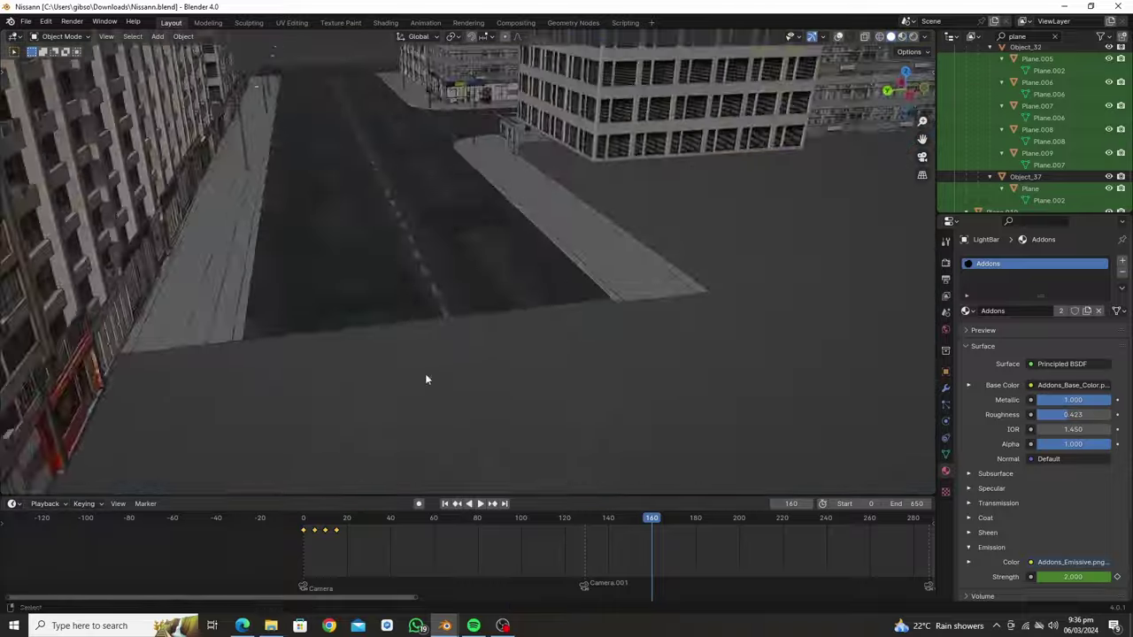
{"action": "middle_click_drag", "start_coordinate": [424, 373], "coordinate": [91, 314]}
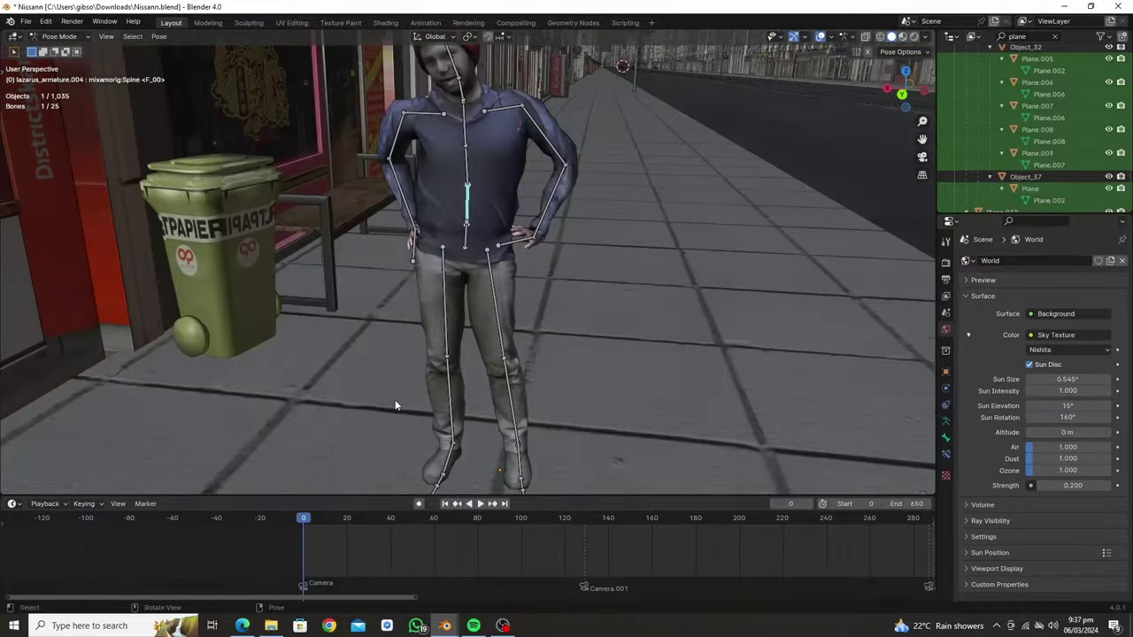
{"action": "middle_click_drag", "start_coordinate": [395, 406], "coordinate": [462, 327]}
{"action": "key", "text": "i"}
- Rotate the spine bone on Z a few frames later, key it, and preview through the camera
{"action": "key", "text": "Right"}
{"action": "key", "text": "Right"}
{"action": "key", "text": "Right"}
{"action": "key", "text": "r"}
{"action": "key", "text": "z"}
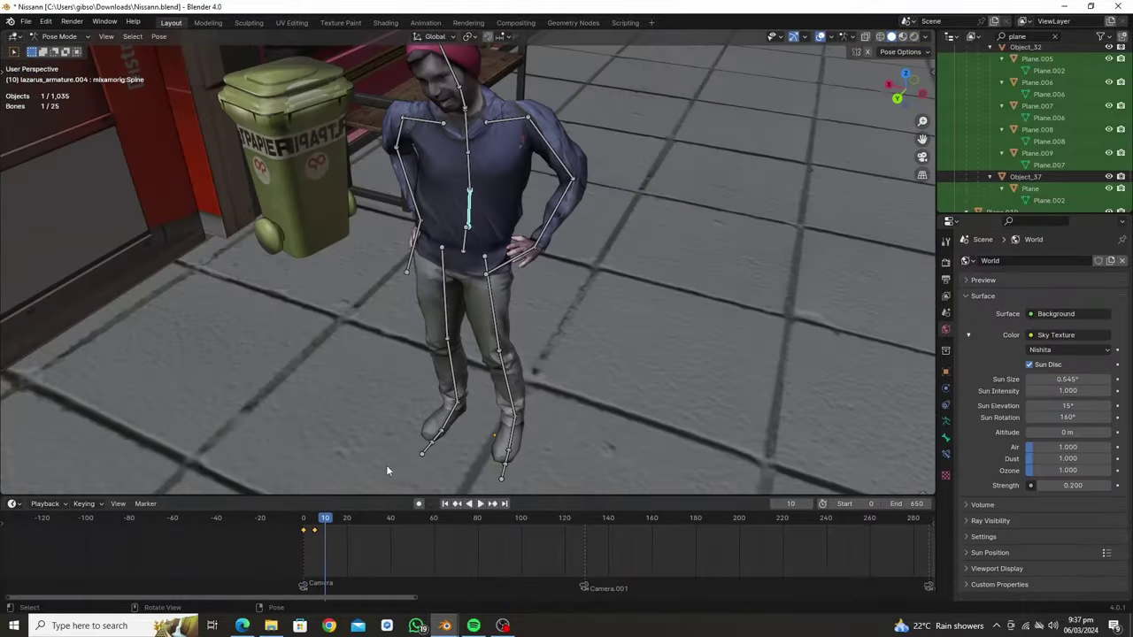
{"action": "key", "text": "Return"}
{"action": "key", "text": "i"}
{"action": "key", "text": "KP_0"}
{"action": "key", "text": "space"}
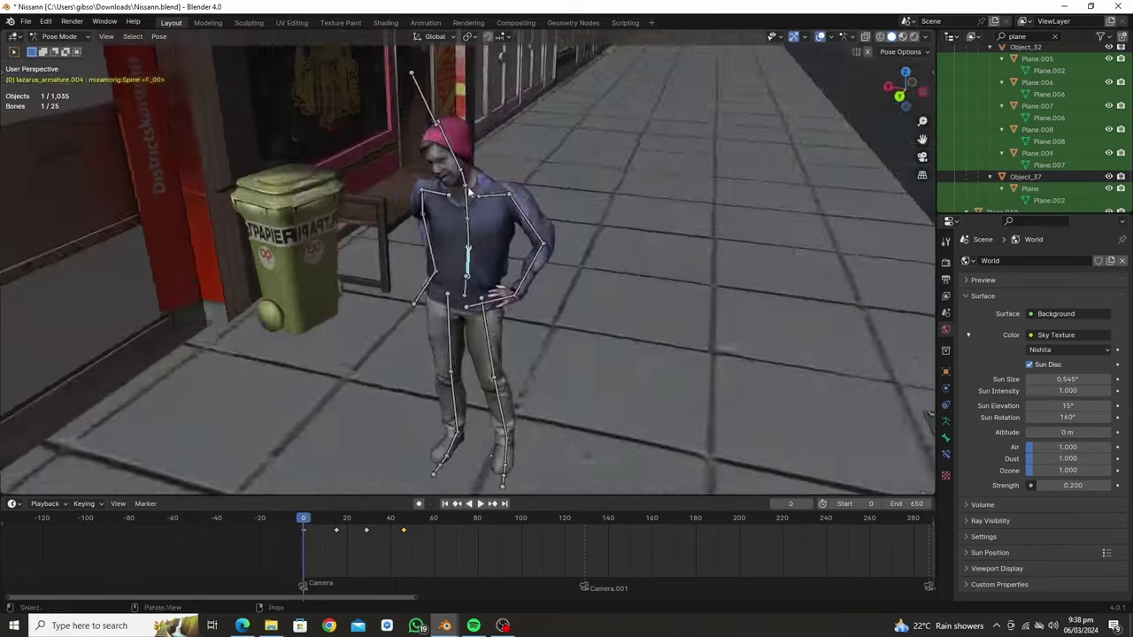
{"action": "key", "text": "space"}
- Rotate the neck bone on its local X axis, key it, and replay from the first frame
{"action": "key", "text": "r"}
{"action": "key", "text": "x"}
{"action": "key", "text": "x"}
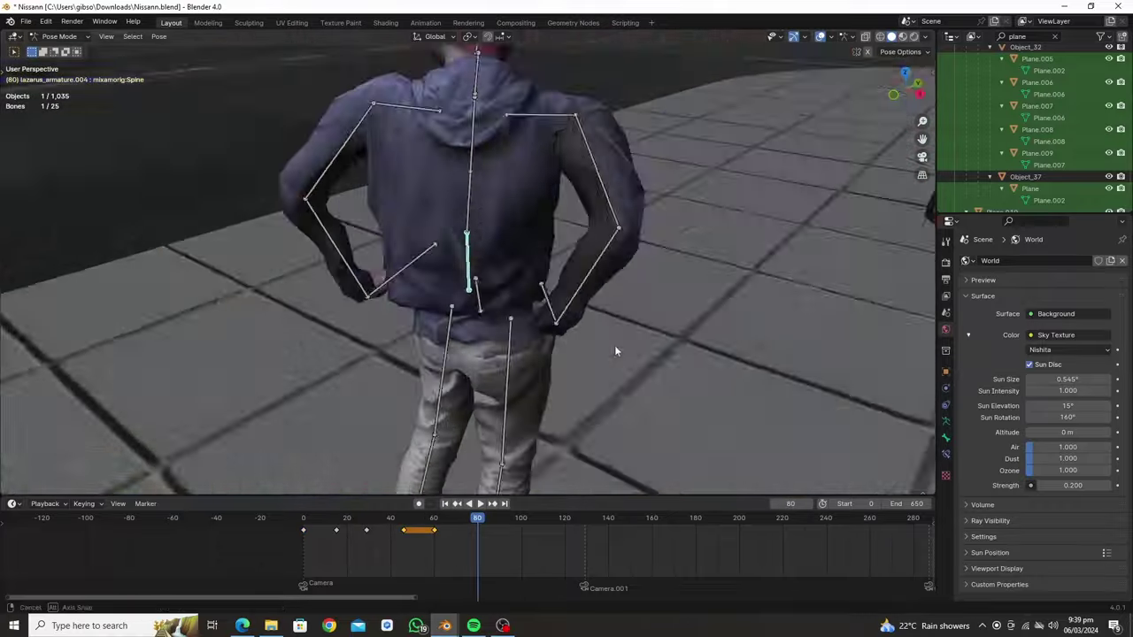
{"action": "left_click", "coordinate": [614, 345]}
{"action": "key", "text": "i"}
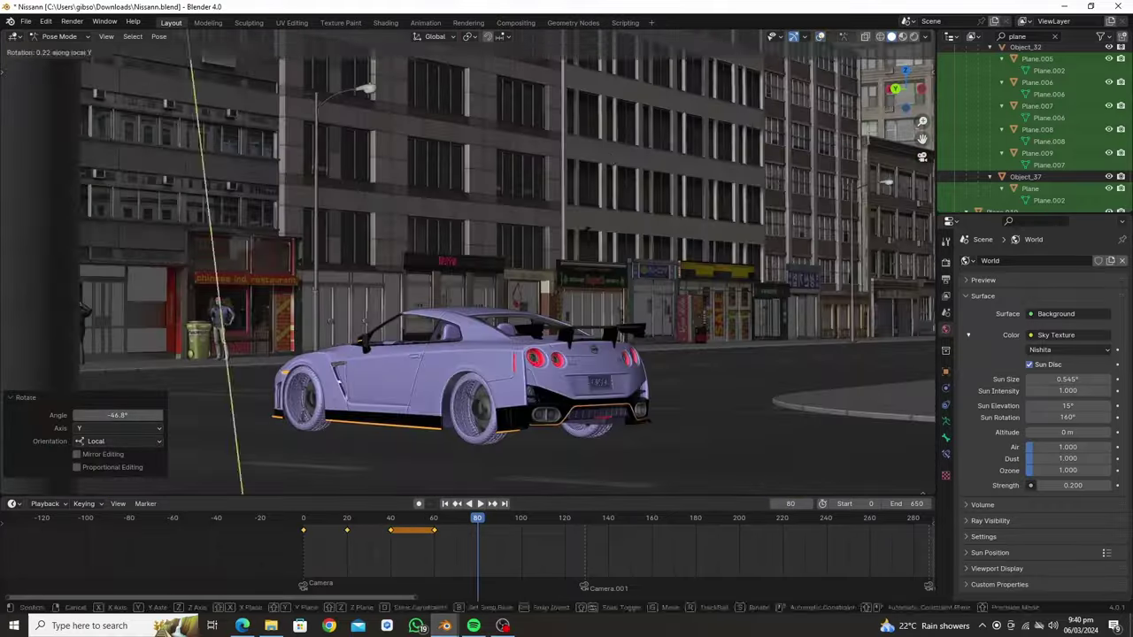
{"action": "key", "text": "shift+Left"}
{"action": "key", "text": "space"}
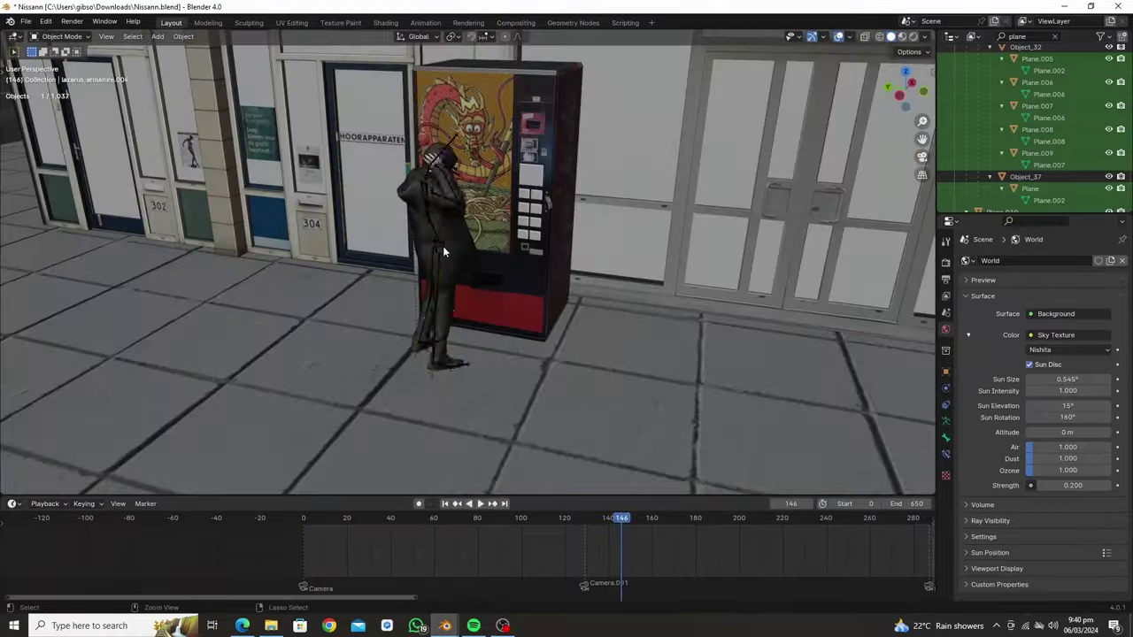
{"action": "left_click", "coordinate": [443, 246]}
{"action": "key", "text": "Escape"}
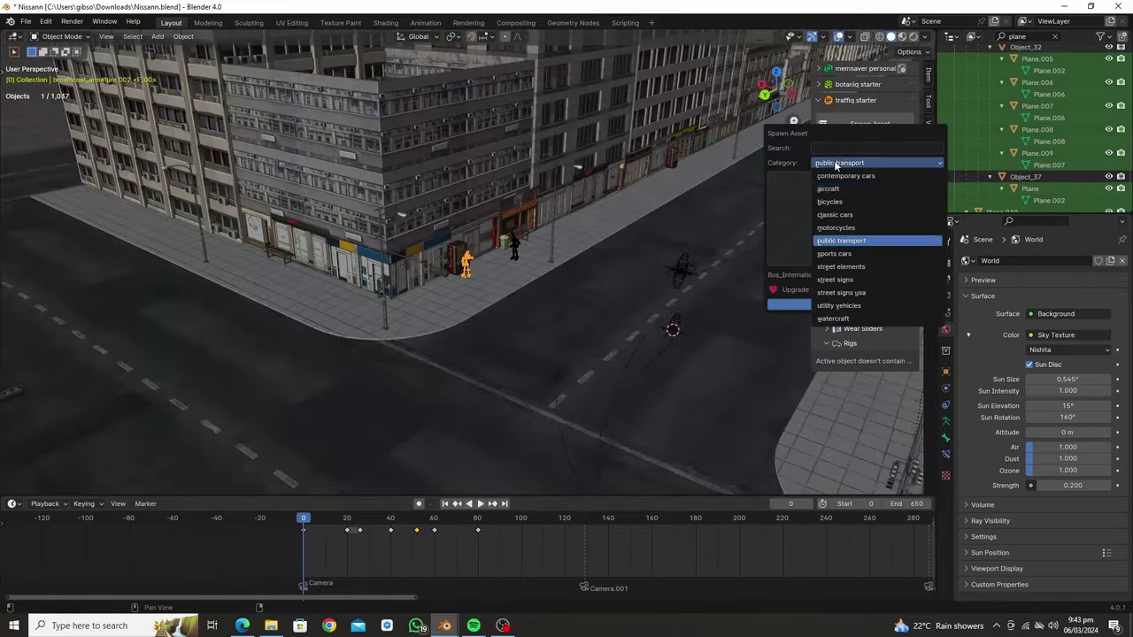
- Browse the traffiq asset categories to the utility vehicles and pick the box truck
{"action": "left_click", "coordinate": [841, 266]}
{"action": "left_click", "coordinate": [836, 163]}
{"action": "left_click", "coordinate": [841, 292]}
{"action": "left_click", "coordinate": [856, 163]}
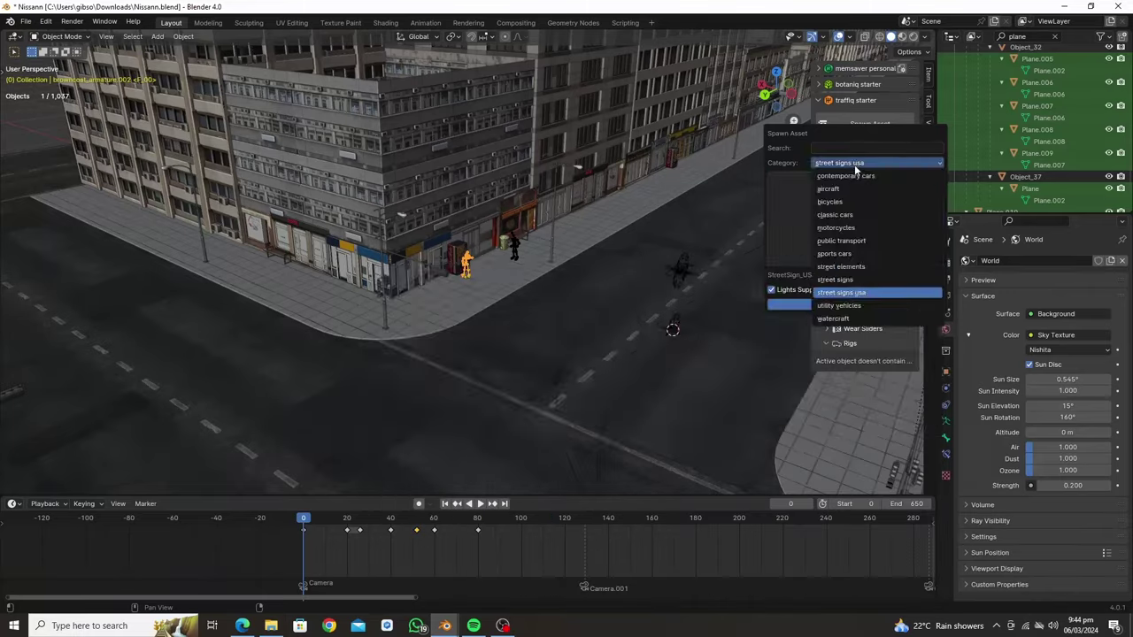
{"action": "left_click", "coordinate": [838, 305]}
{"action": "left_click", "coordinate": [855, 220]}
- Switch to Material Preview and play the animation to watch the truck drive
{"action": "middle_click_drag", "start_coordinate": [700, 314], "coordinate": [434, 285]}
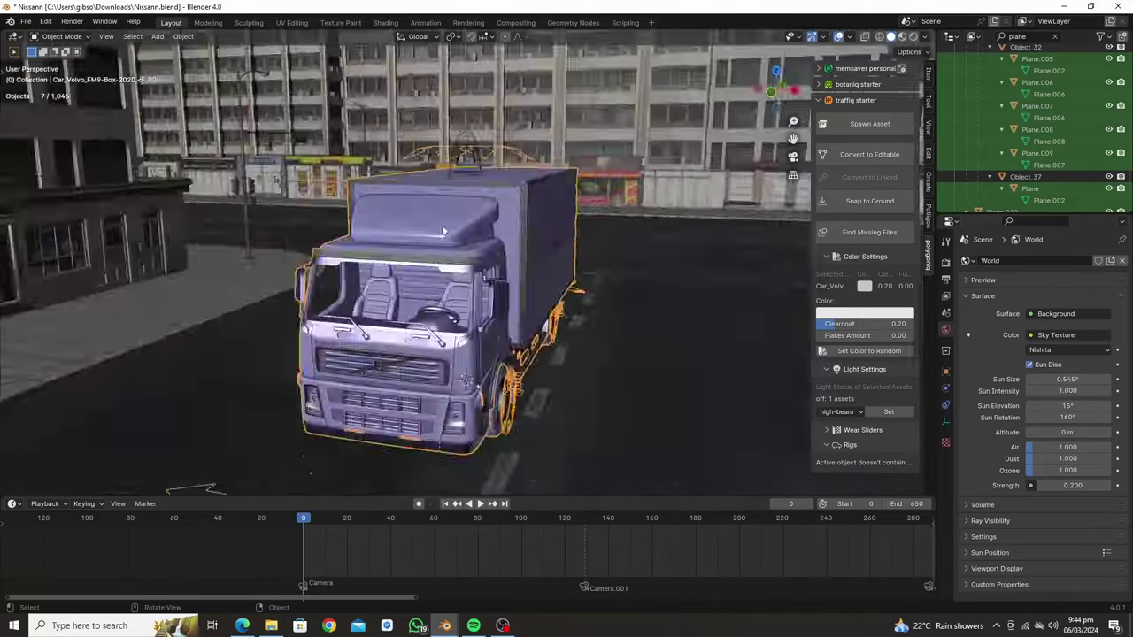
{"action": "middle_click_drag", "start_coordinate": [442, 231], "coordinate": [718, 230]}
{"action": "left_click", "coordinate": [901, 37]}
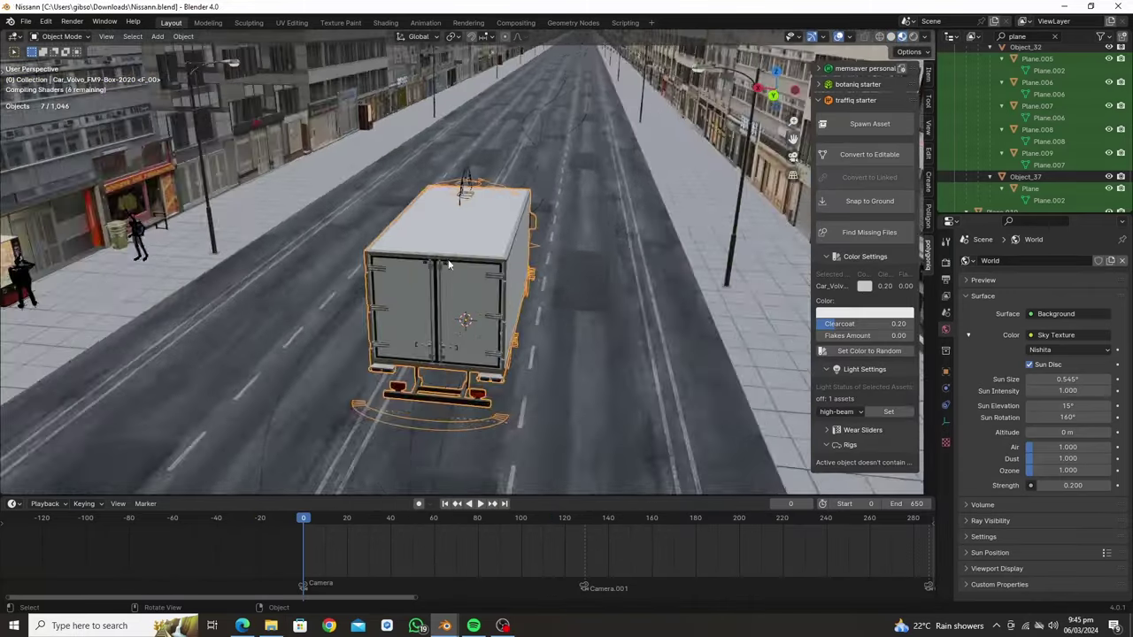
{"action": "middle_click_drag", "start_coordinate": [449, 263], "coordinate": [584, 302]}
{"action": "key", "text": "space"}
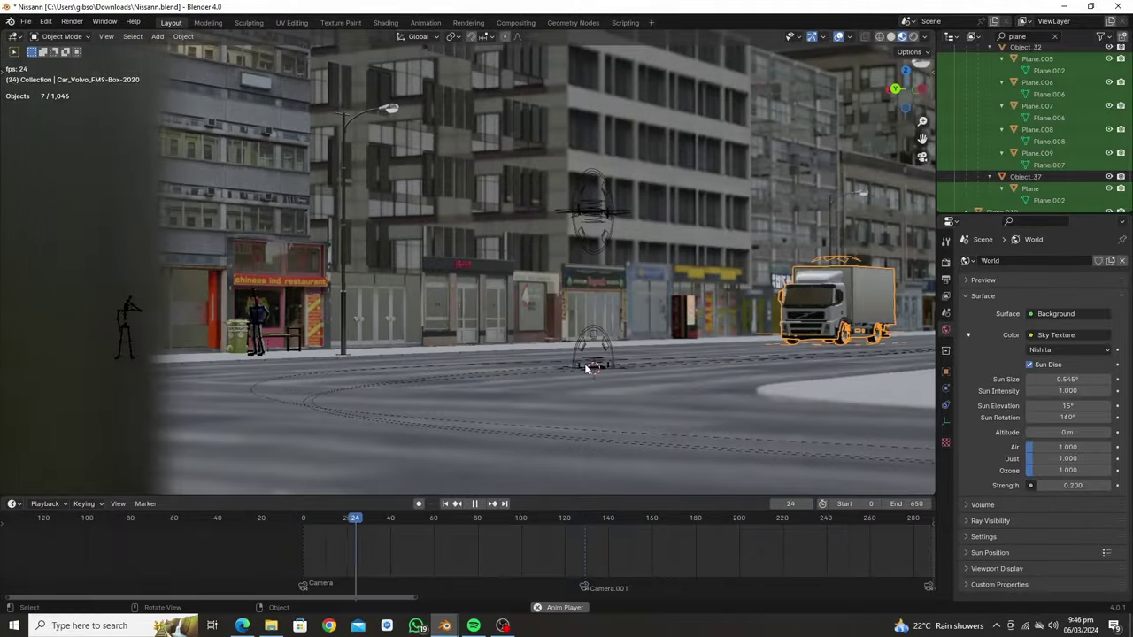
{"action": "key", "text": "space"}
- Duplicate the box truck along the ground, shift its keyframe, and key its new position
{"action": "middle_click_drag", "start_coordinate": [569, 420], "coordinate": [567, 257]}
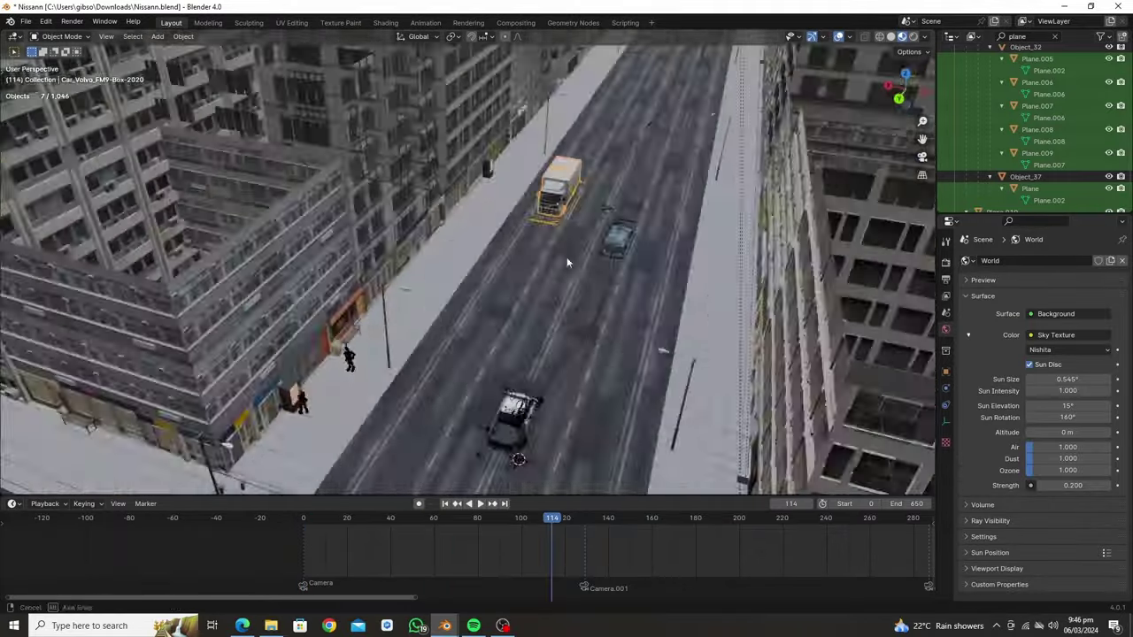
{"action": "key", "text": "shift+d"}
{"action": "key", "text": "shift+z"}
{"action": "key", "text": "ctrl+z"}
{"action": "key", "text": "ctrl+z"}
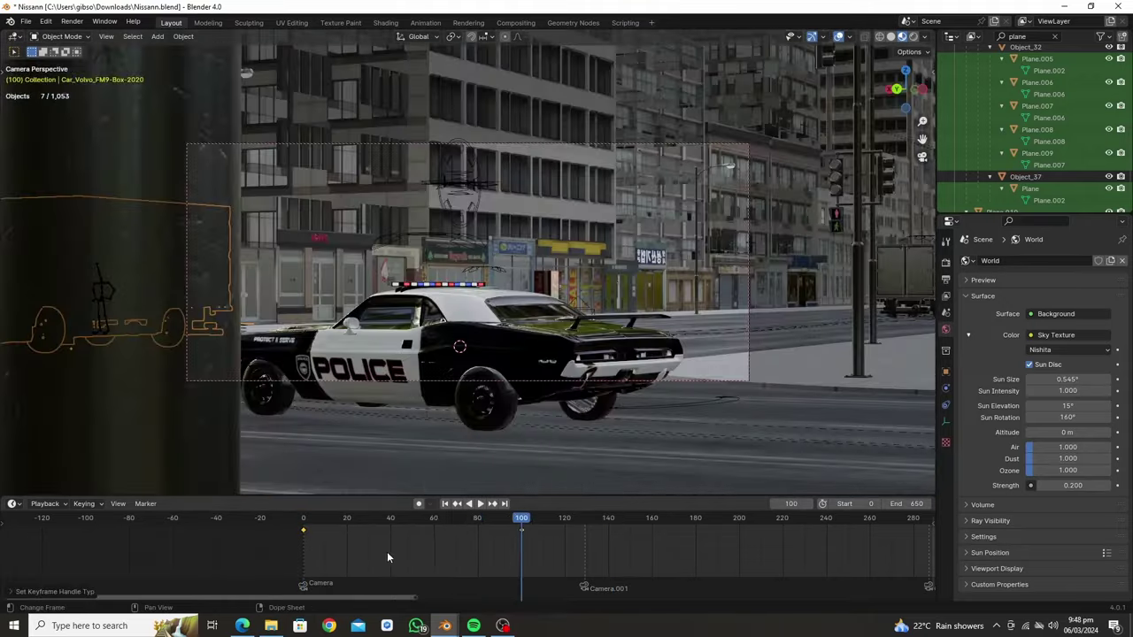
{"action": "key", "text": "shift+Left"}
{"action": "left_click_drag", "start_coordinate": [524, 532], "coordinate": [541, 534]}
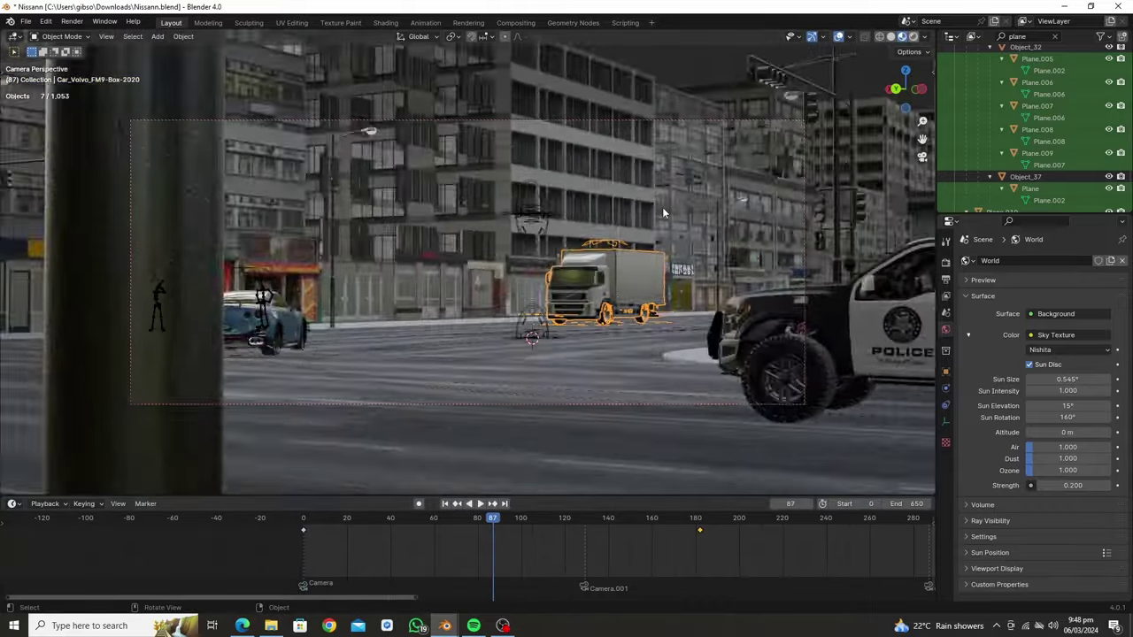
{"action": "left_click", "coordinate": [823, 38]}
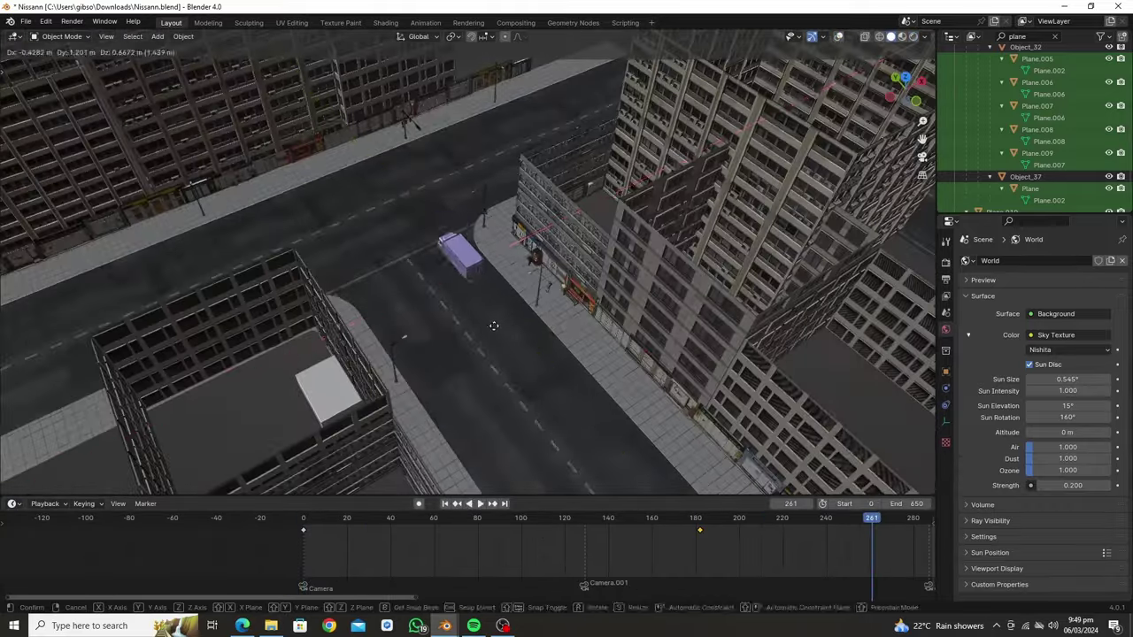
{"action": "left_click", "coordinate": [493, 326]}
{"action": "key", "text": "i"}
{"action": "left_click", "coordinate": [683, 520]}
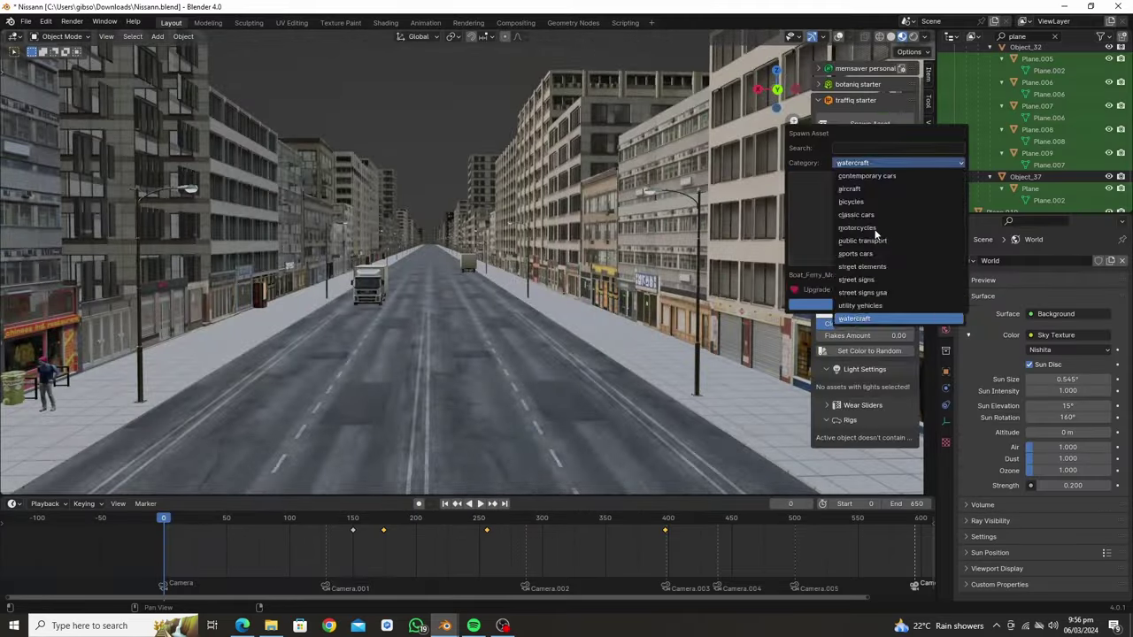
- Spawn the wooden bench from street elements and place it on the sidewalk
{"action": "left_click", "coordinate": [862, 267]}
{"action": "left_click", "coordinate": [876, 217]}
{"action": "left_click", "coordinate": [430, 298]}
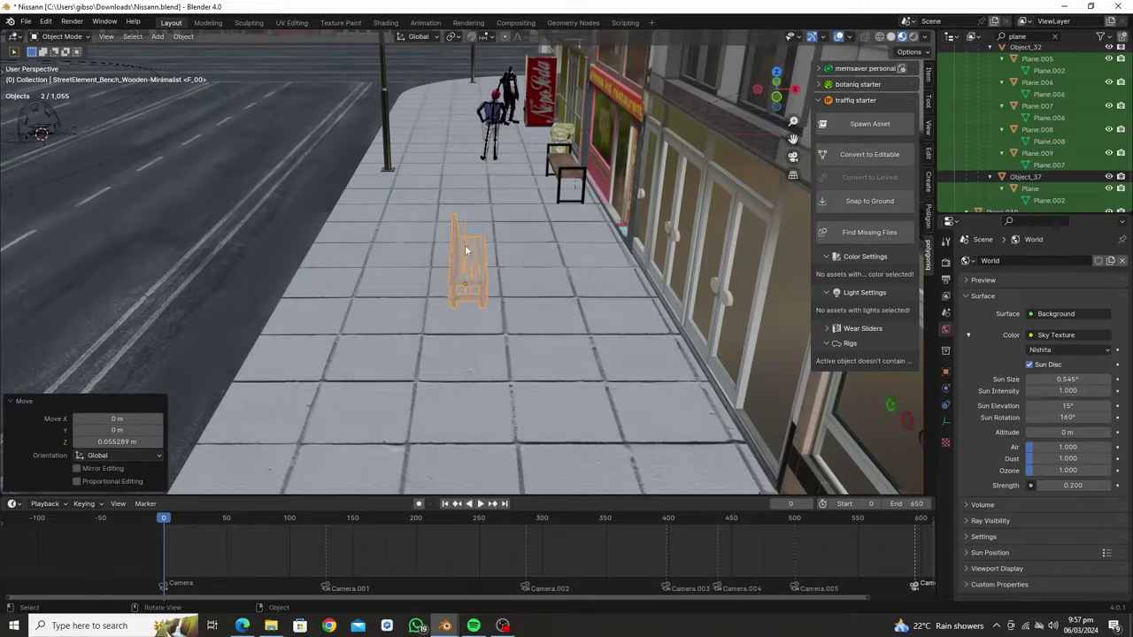
{"action": "key", "text": "g"}
{"action": "key", "text": "shift+z"}
{"action": "middle_click_drag", "start_coordinate": [493, 257], "coordinate": [726, 275]}
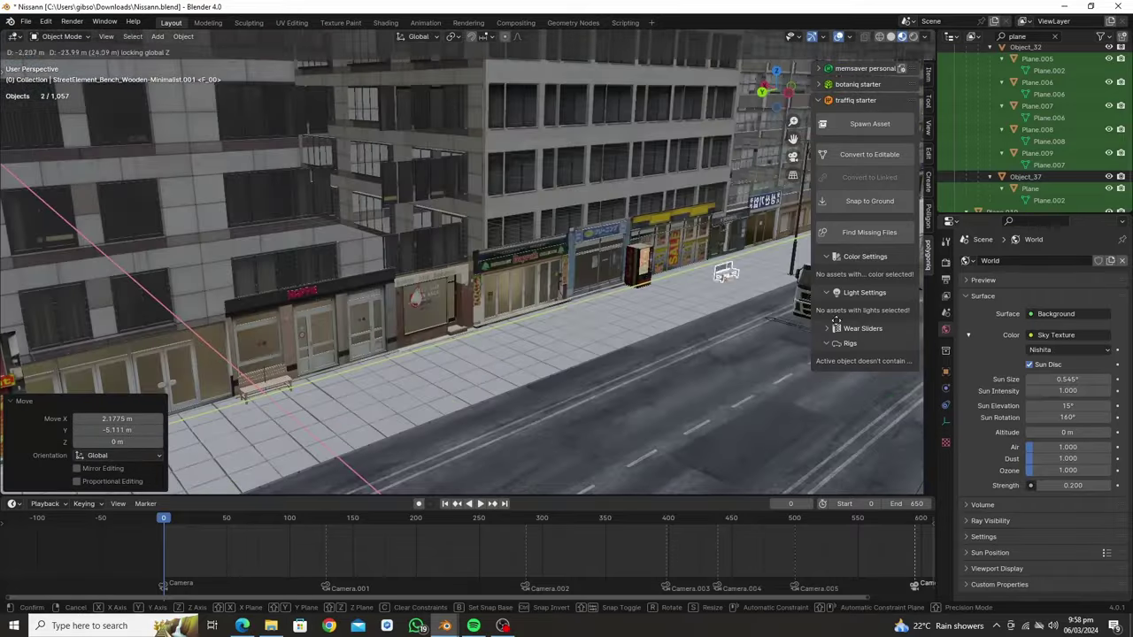
{"action": "left_click", "coordinate": [726, 275]}
- Scale the bench slightly larger and check it through the scene camera
{"action": "key", "text": "KP_Decimal"}
{"action": "key", "text": "s"}
{"action": "left_click", "coordinate": [648, 247]}
{"action": "key", "text": "KP_0"}
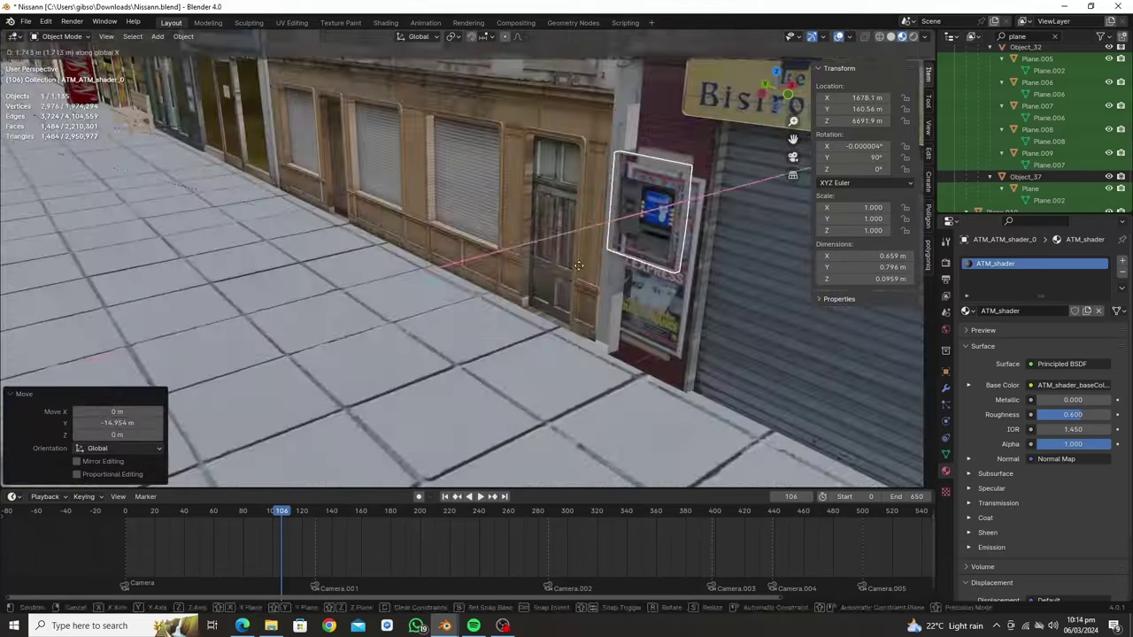
- Open the fire hydrant's object context menu, then view the props through the scene camera
{"action": "right_click", "coordinate": [593, 389]}
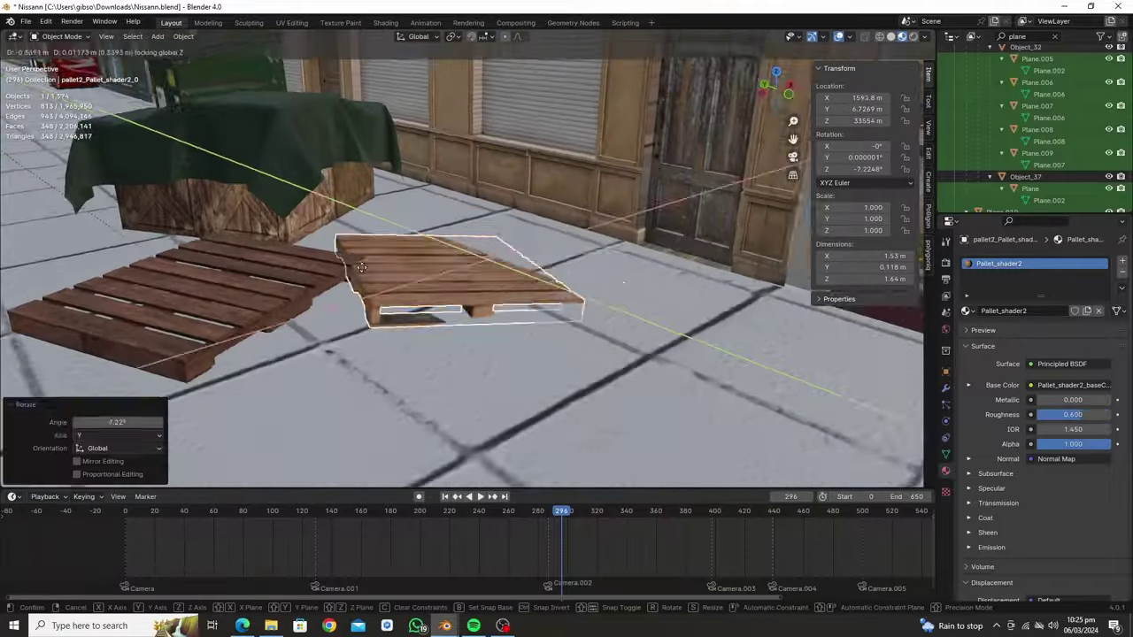
{"action": "key", "text": "KP_0"}
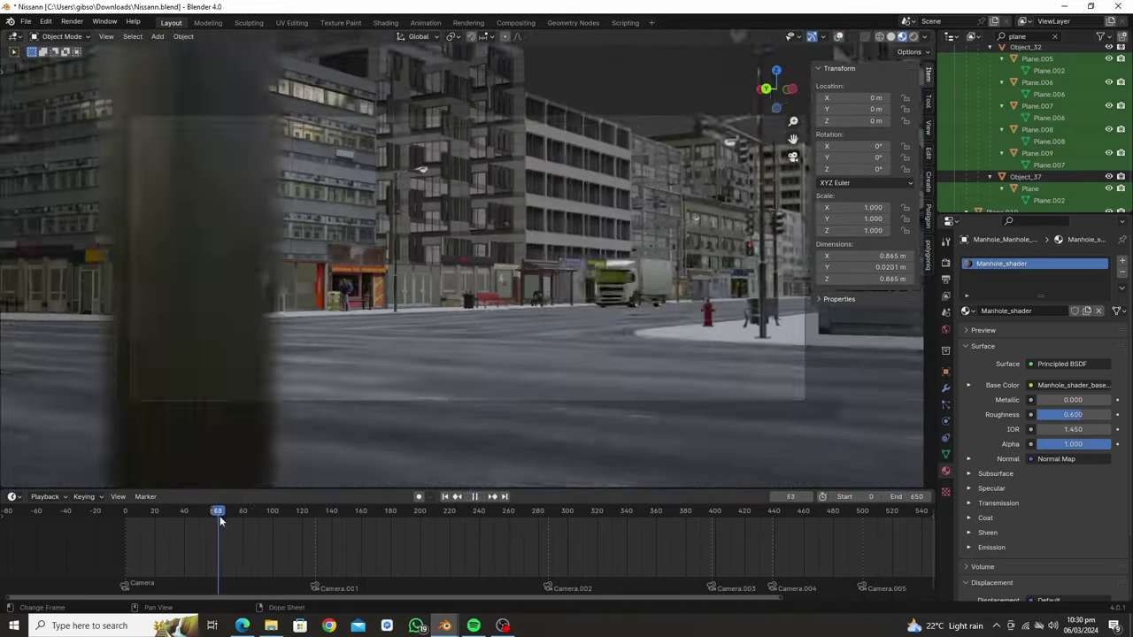
- Check the camera shots from frame 78 back to around frame 155, then leave camera view
{"action": "left_click", "coordinate": [259, 526]}
{"action": "key", "text": "Escape"}
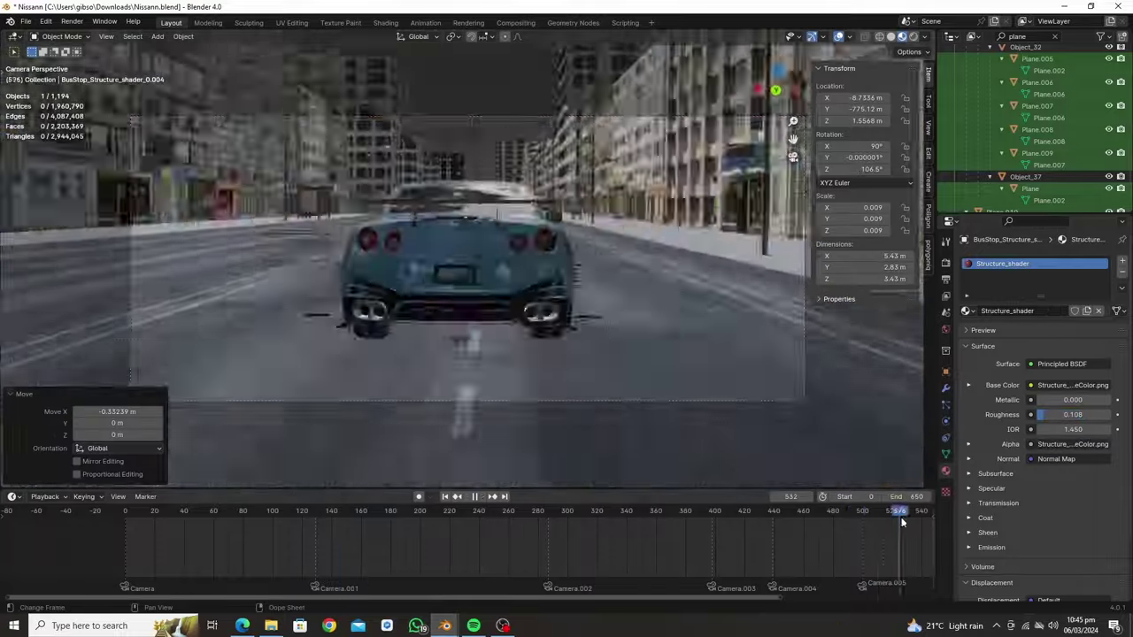
{"action": "left_click_drag", "start_coordinate": [877, 516], "coordinate": [517, 516]}
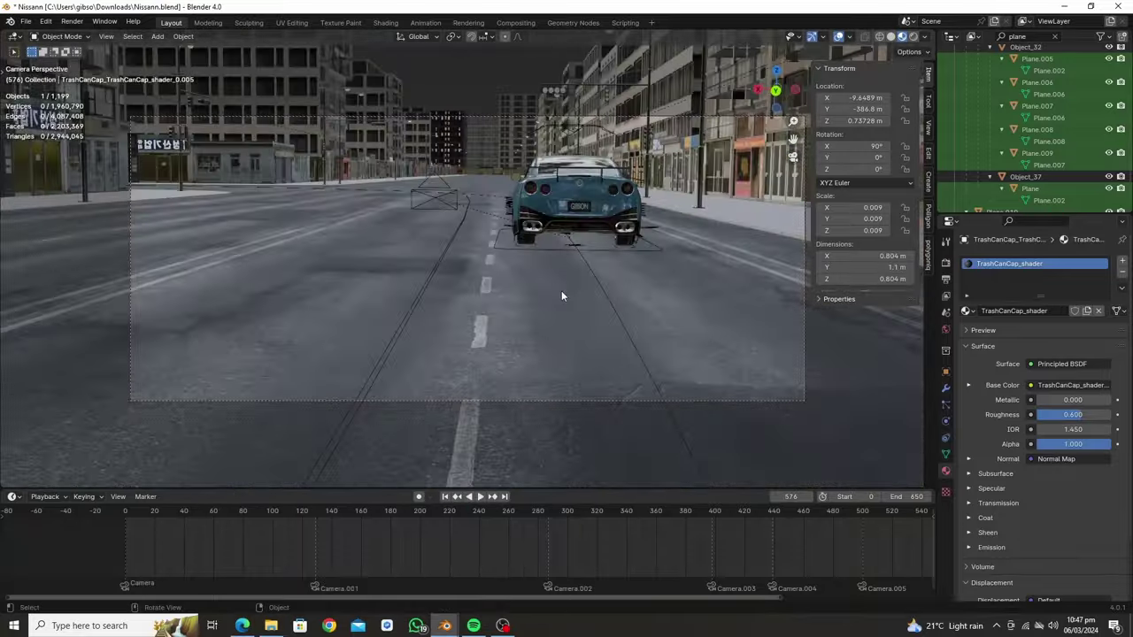
{"action": "left_click_drag", "start_coordinate": [363, 520], "coordinate": [352, 520]}
{"action": "key", "text": "space"}
{"action": "key", "text": "KP_0"}
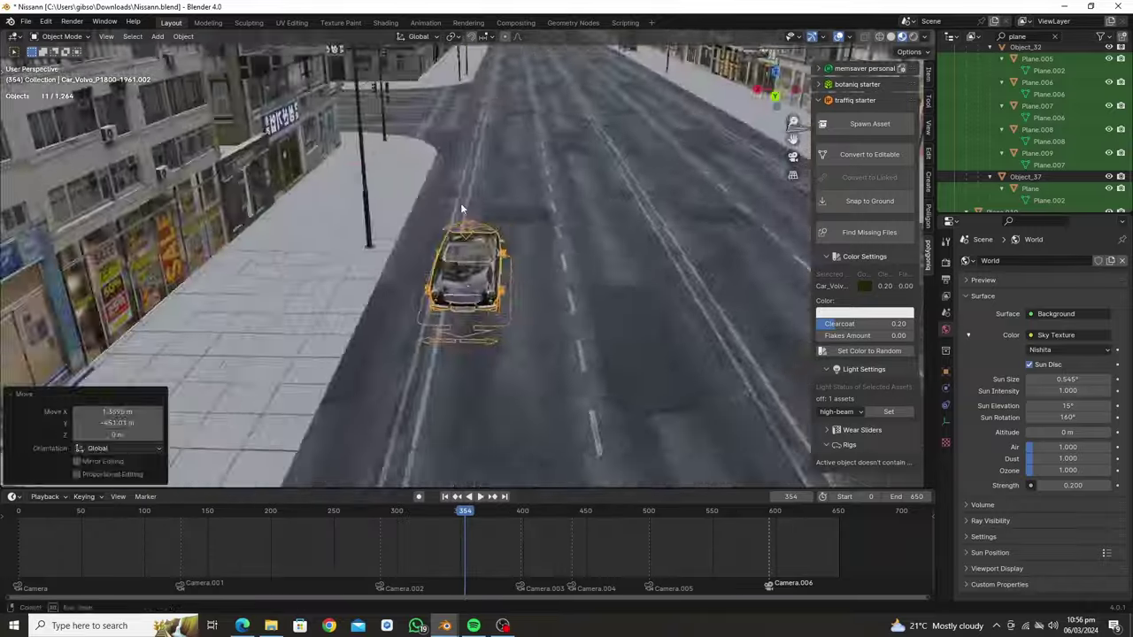
- Confirm the yellow car's new position and scrub to the frames where it appears
{"action": "left_click_drag", "start_coordinate": [777, 513], "coordinate": [784, 517]}
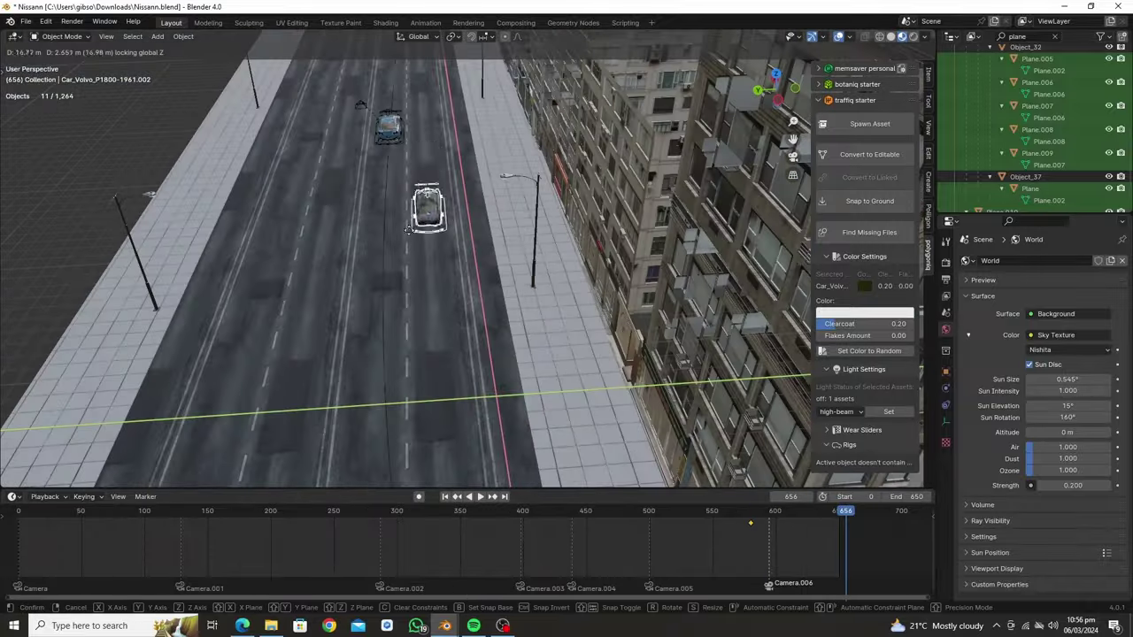
{"action": "key", "text": "space"}
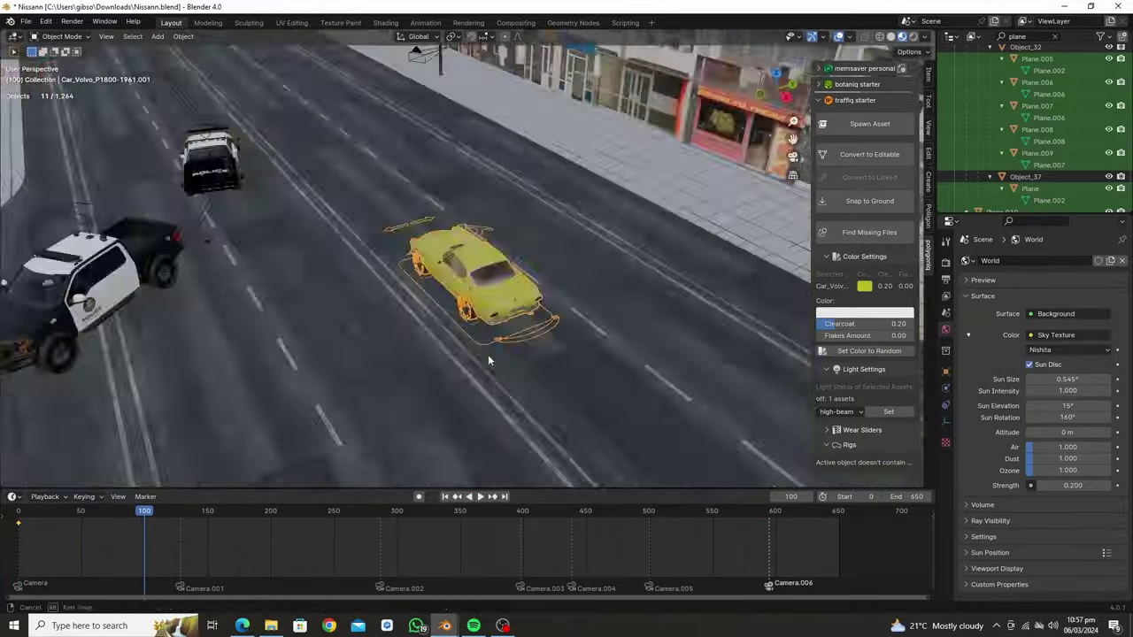
{"action": "left_click", "coordinate": [383, 346]}
{"action": "left_click_drag", "start_coordinate": [55, 510], "coordinate": [82, 512]}
{"action": "key", "text": "space"}
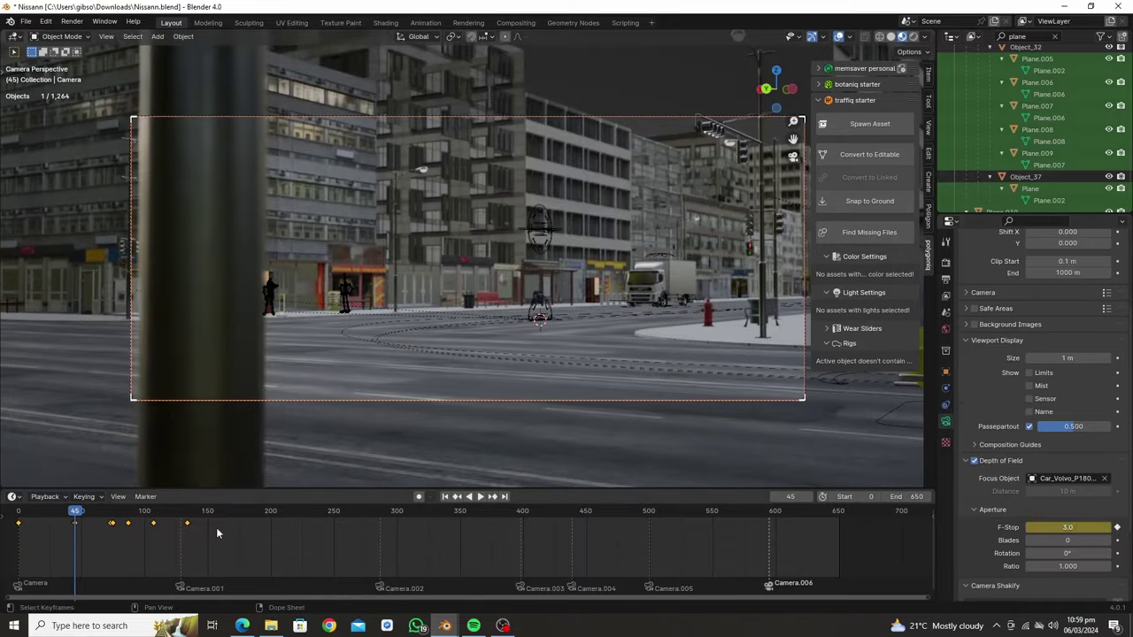
- Play the shot from frames 72 and 32 to check the focus blur
{"action": "key", "text": "space"}
{"action": "left_click", "coordinate": [110, 520]}
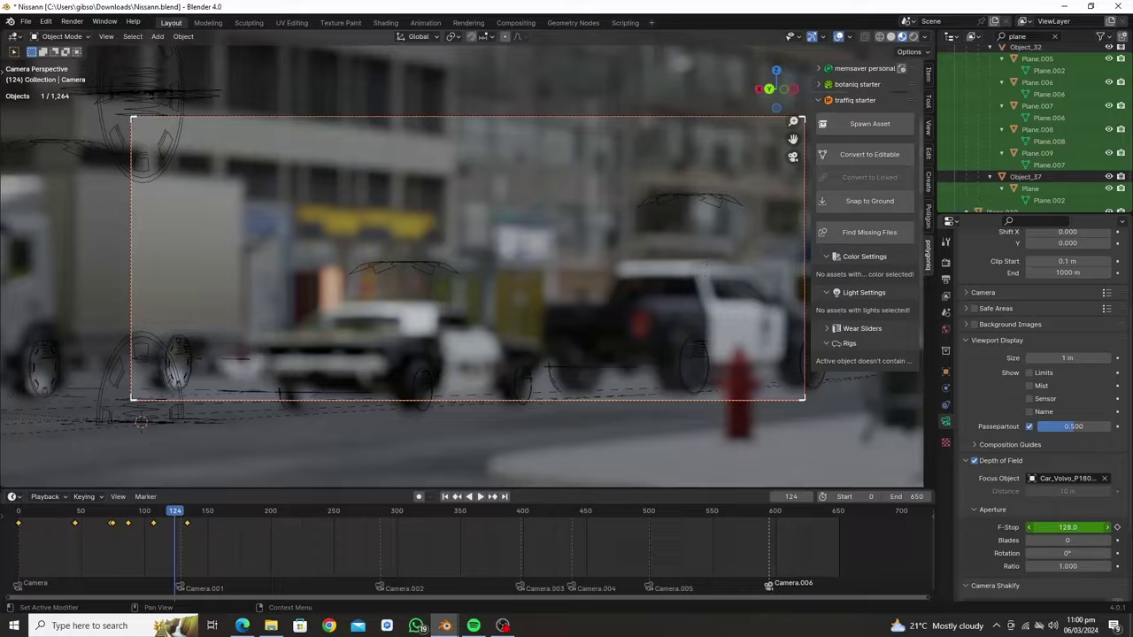
{"action": "left_click", "coordinate": [60, 522]}
{"action": "key", "text": "space"}
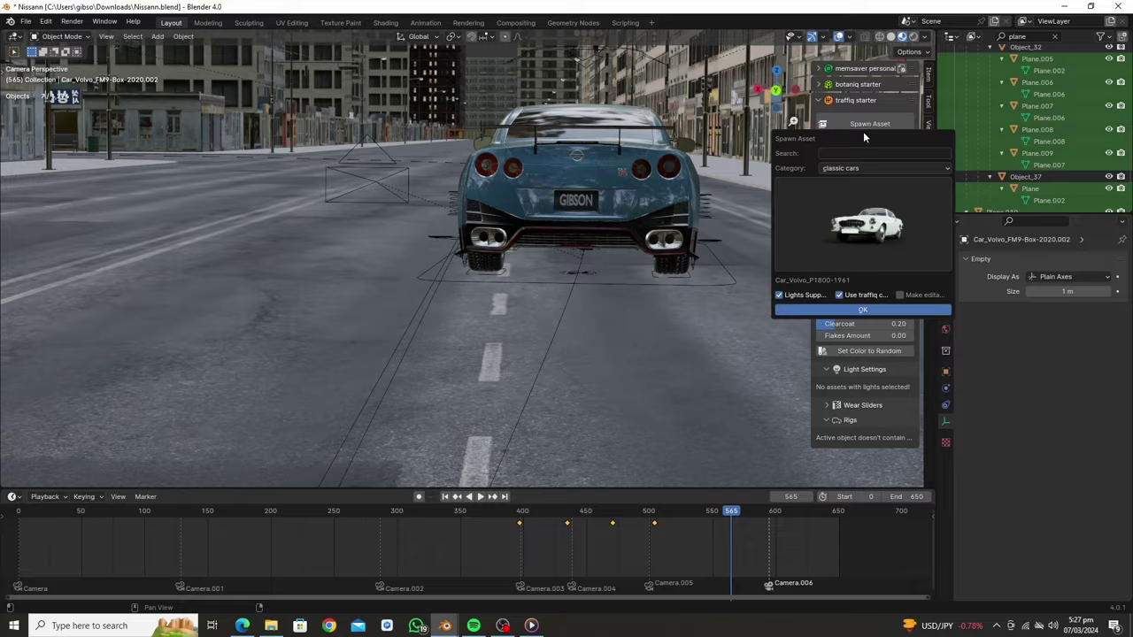
- Spawn a contemporary Skoda Kodiaq and view it from above the street
{"action": "left_click", "coordinate": [885, 168]}
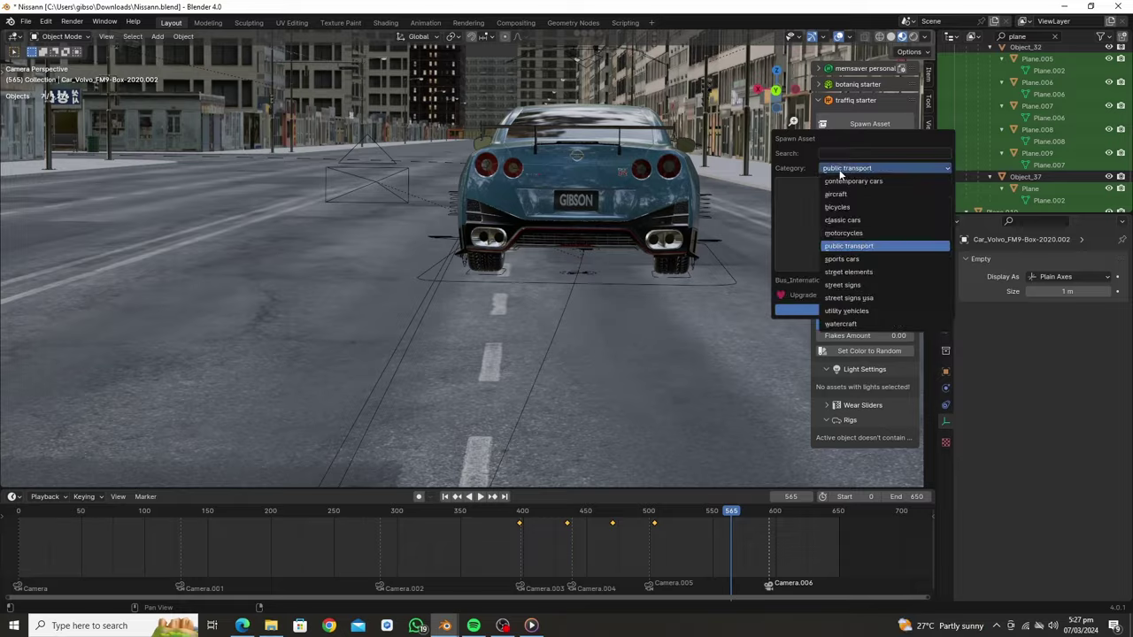
{"action": "left_click", "coordinate": [885, 259]}
{"action": "left_click", "coordinate": [864, 223]}
{"action": "left_click", "coordinate": [885, 168]}
{"action": "left_click", "coordinate": [854, 181]}
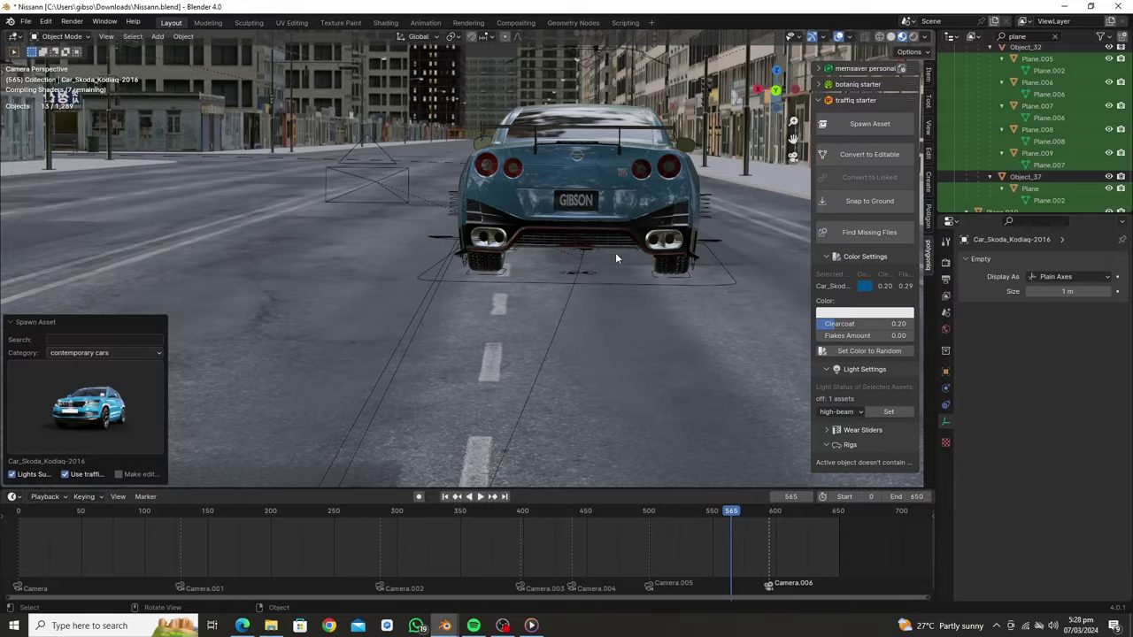
{"action": "middle_click_drag", "start_coordinate": [425, 175], "coordinate": [420, 213]}
{"action": "middle_click_drag", "start_coordinate": [410, 264], "coordinate": [389, 301]}
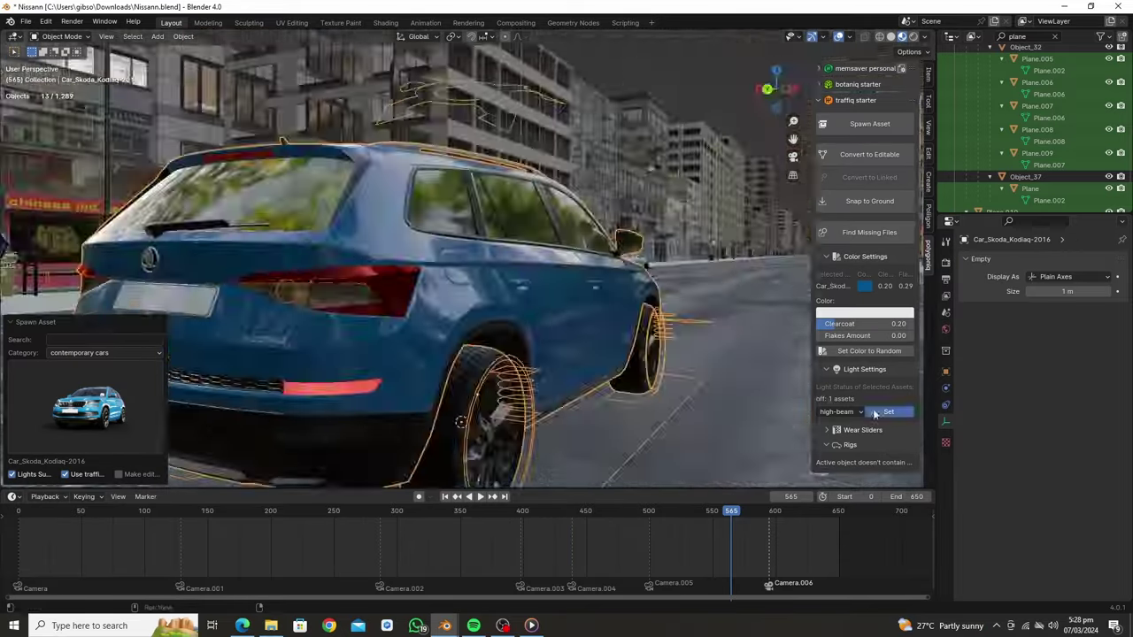
{"action": "scroll", "coordinate": [379, 342], "scroll_direction": "down", "scroll_amount": 4}
{"action": "middle_click_drag", "start_coordinate": [379, 342], "coordinate": [424, 256]}
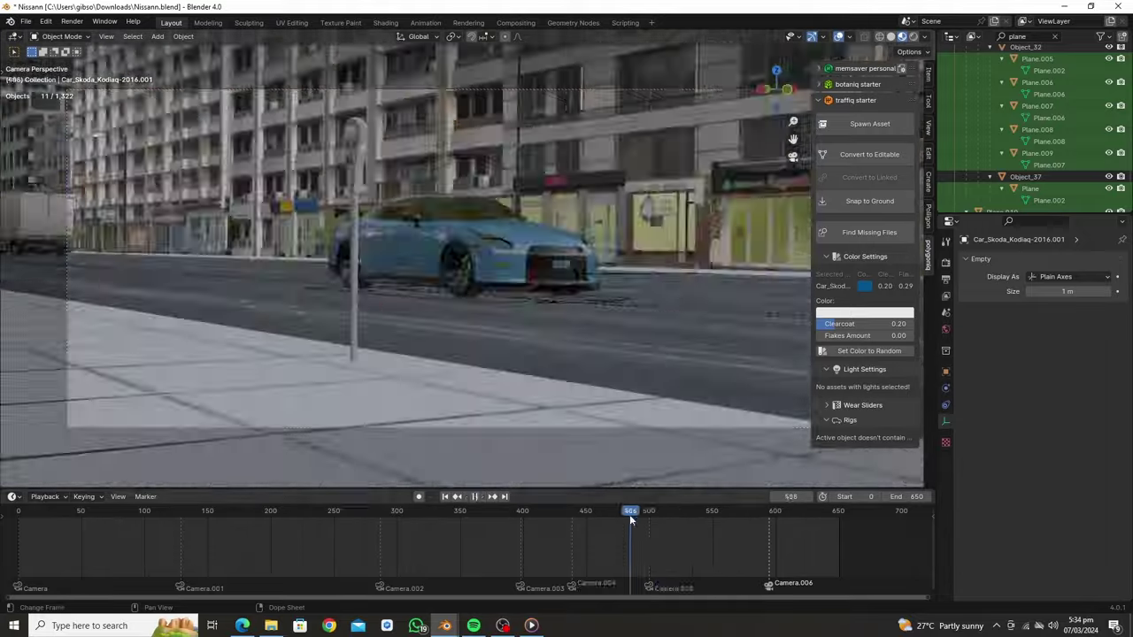
- Slide the Skoda along the street, keyframe its position and preview the motion through the camera
{"action": "key", "text": "g"}
{"action": "key", "text": "y"}
{"action": "left_click", "coordinate": [396, 376]}
{"action": "key", "text": "Up"}
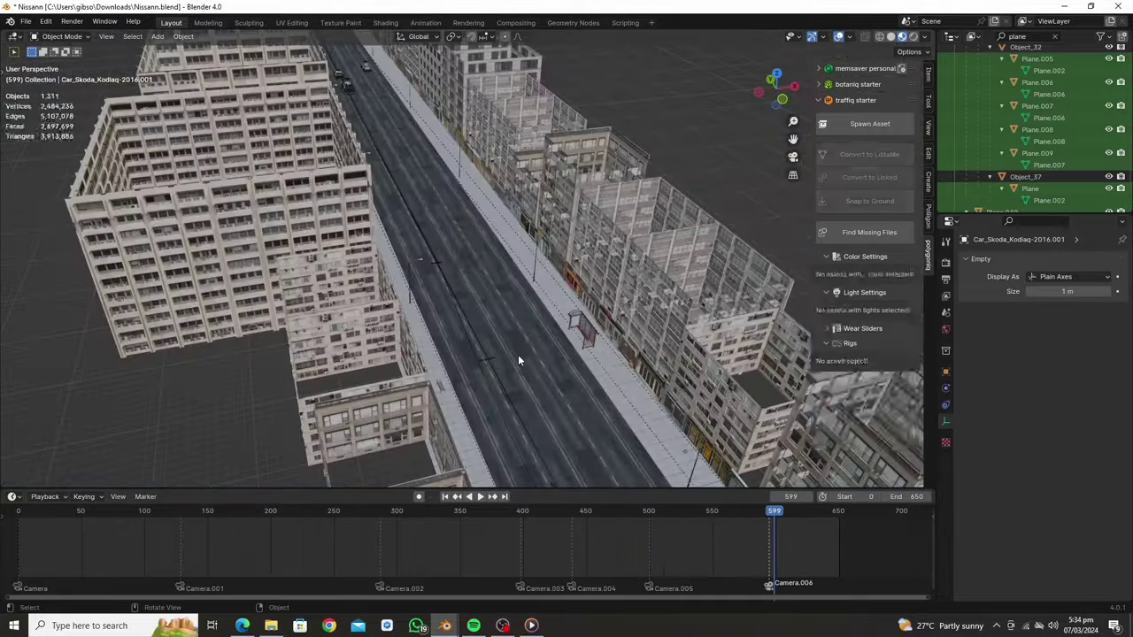
{"action": "key", "text": "Down"}
{"action": "key", "text": "Down"}
{"action": "key", "text": "space"}
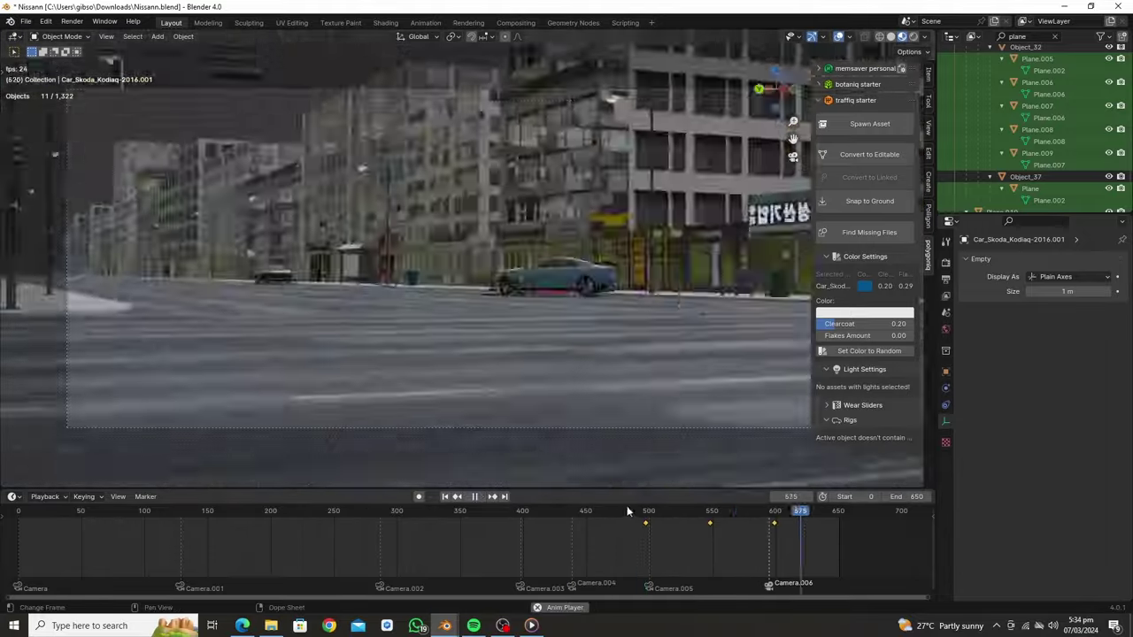
{"action": "key", "text": "space"}
- Duplicate the Skoda and rotate the copy 90° around Z to follow the road
{"action": "key", "text": "shift+d"}
{"action": "key", "text": "y"}
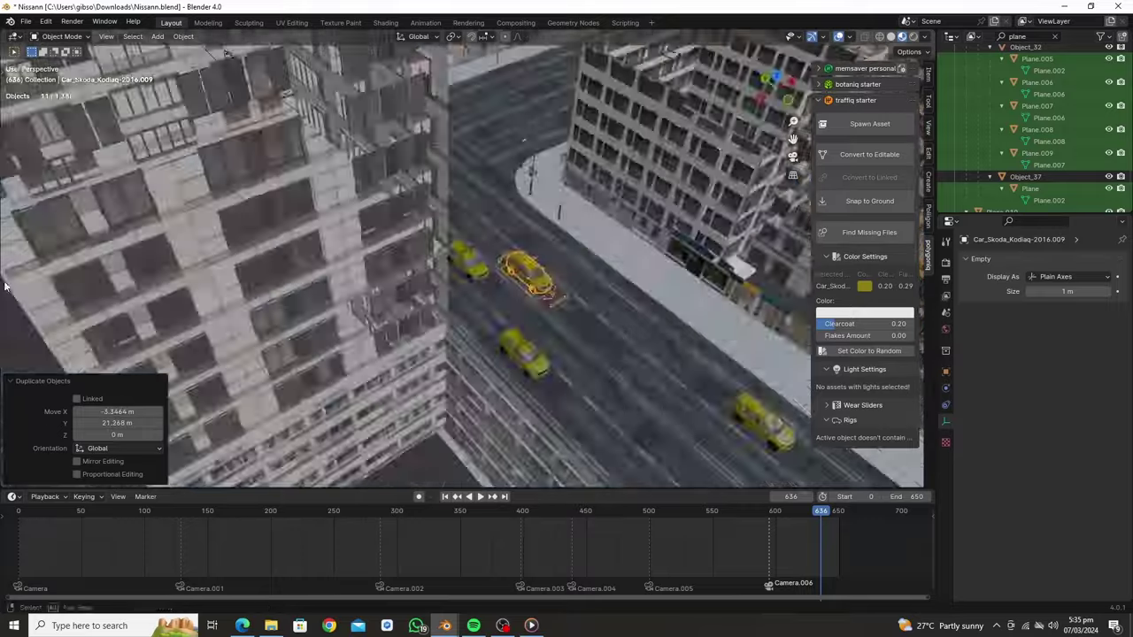
{"action": "middle_click_drag", "start_coordinate": [209, 84], "coordinate": [514, 182]}
{"action": "type", "text": "rz90"}
{"action": "key", "text": "Return"}
{"action": "key", "text": "shift+d"}
- Duplicate the turned Skoda again, place it, and check the shot through the camera
{"action": "key", "text": "shift+z"}
{"action": "left_click", "coordinate": [494, 262]}
{"action": "key", "text": "KP_0"}
{"action": "key", "text": "space"}
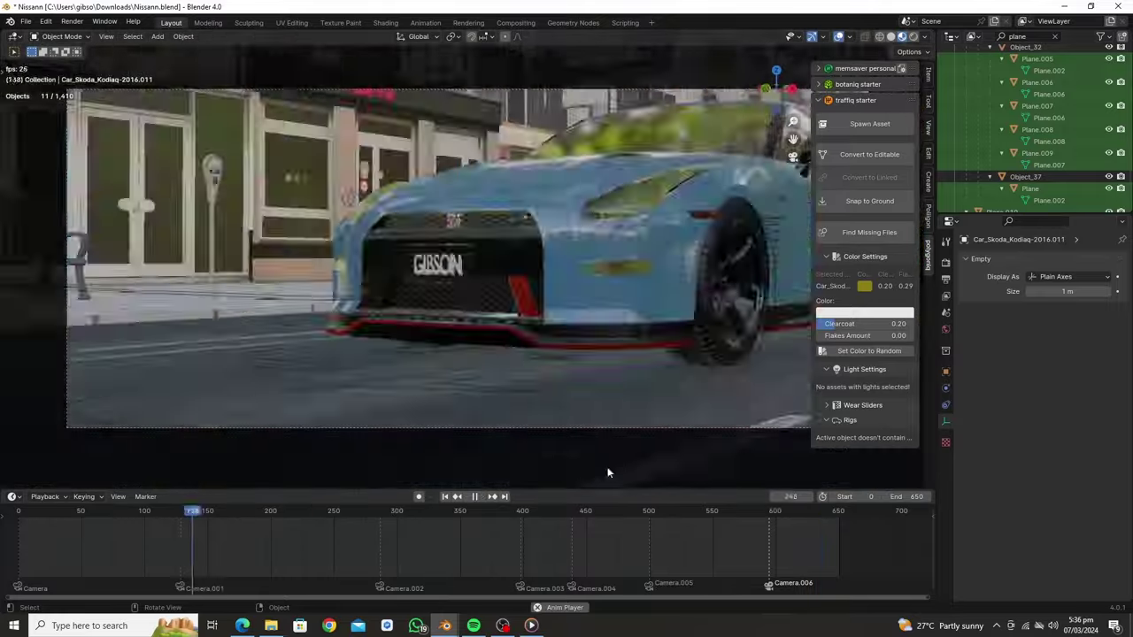
{"action": "key", "text": "space"}
{"action": "key", "text": "KP_0"}
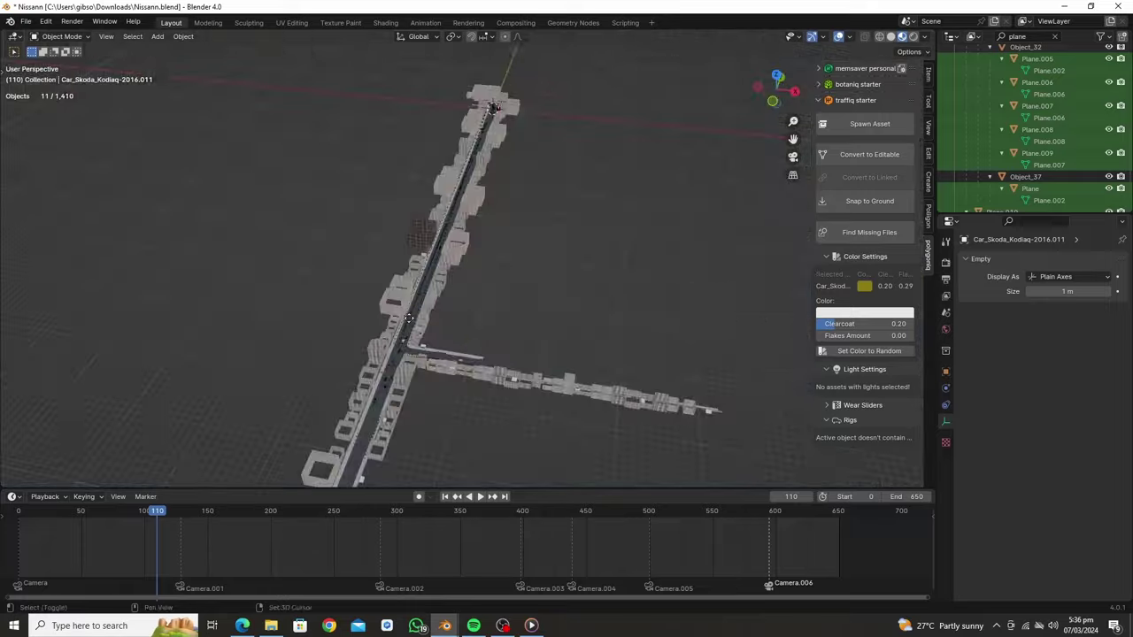
- Duplicate another Skoda, move it into place and resize it
{"action": "key", "text": "shift+d"}
{"action": "key", "text": "Return"}
{"action": "key", "text": "KP_0"}
{"action": "key", "text": "s"}
{"action": "key", "text": "Return"}
{"action": "key", "text": "shift+Left"}
{"action": "key", "text": "KP_0"}
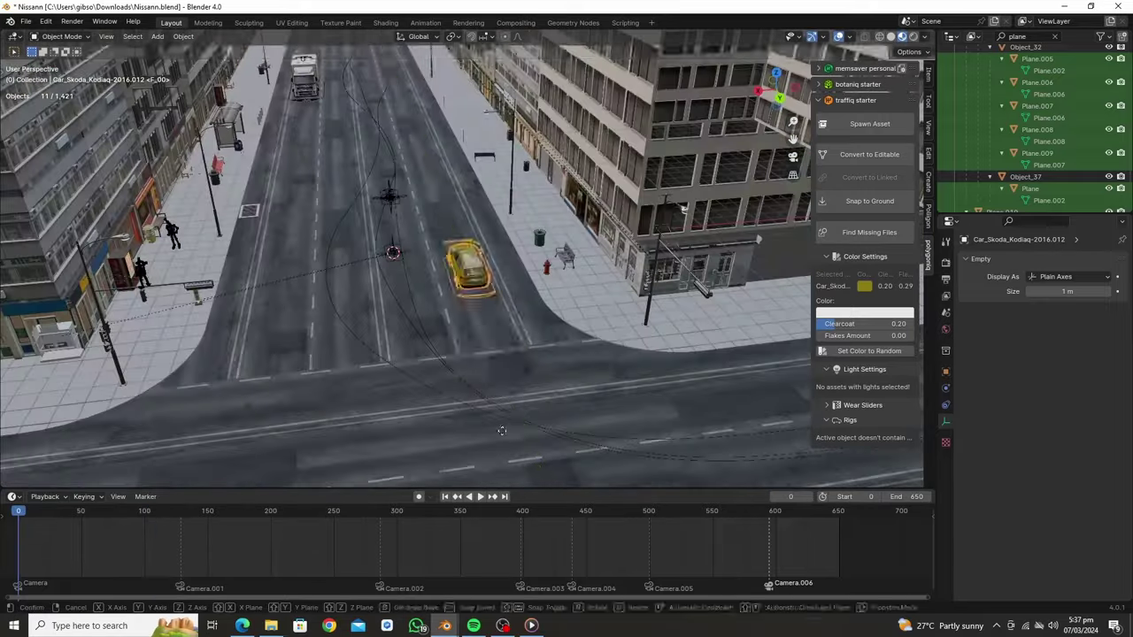
- Keyframe the new car's position and play the animation through the camera shots
{"action": "key", "text": "space"}
{"action": "key", "text": "shift+Right"}
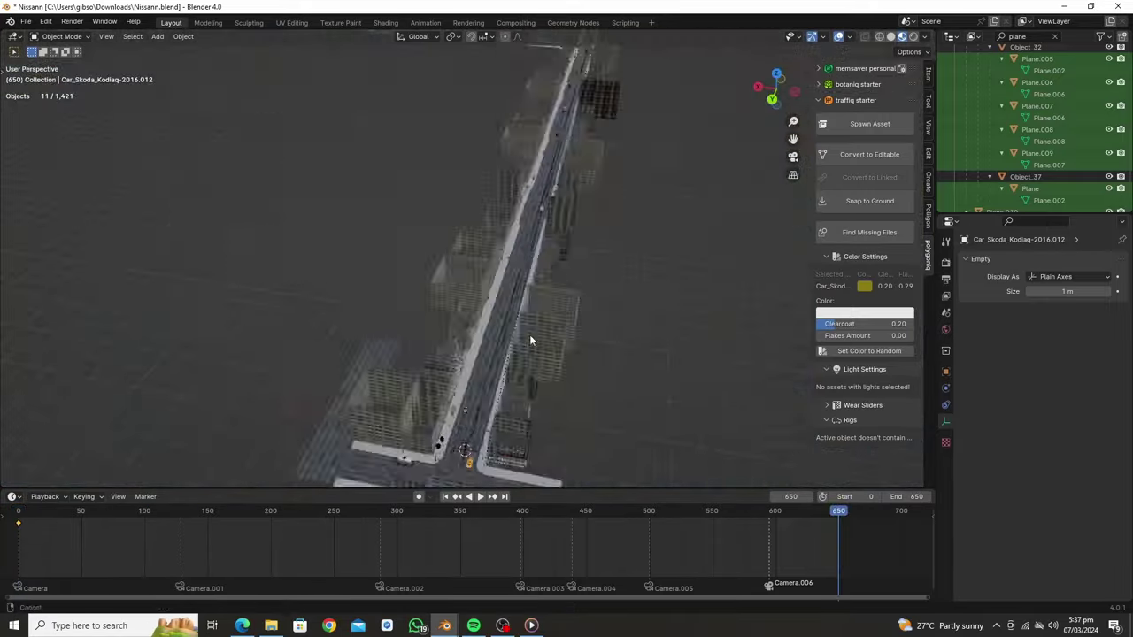
{"action": "key", "text": "i"}
{"action": "key", "text": "KP_0"}
{"action": "key", "text": "shift+Left"}
{"action": "key", "text": "space"}
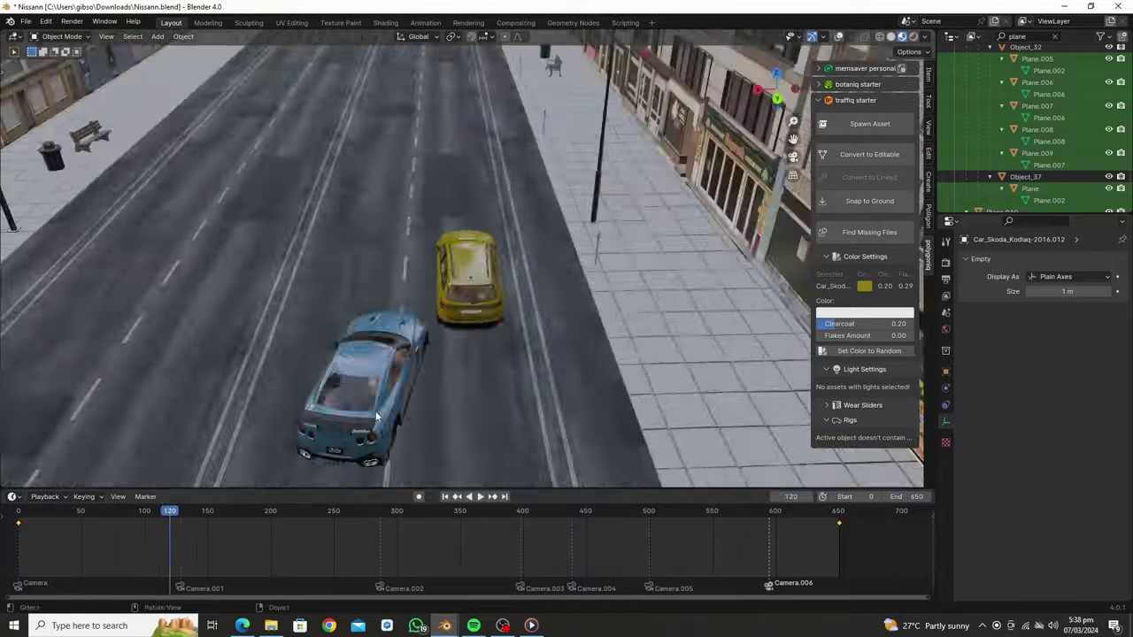
{"action": "left_click_drag", "start_coordinate": [215, 511], "coordinate": [219, 512]}
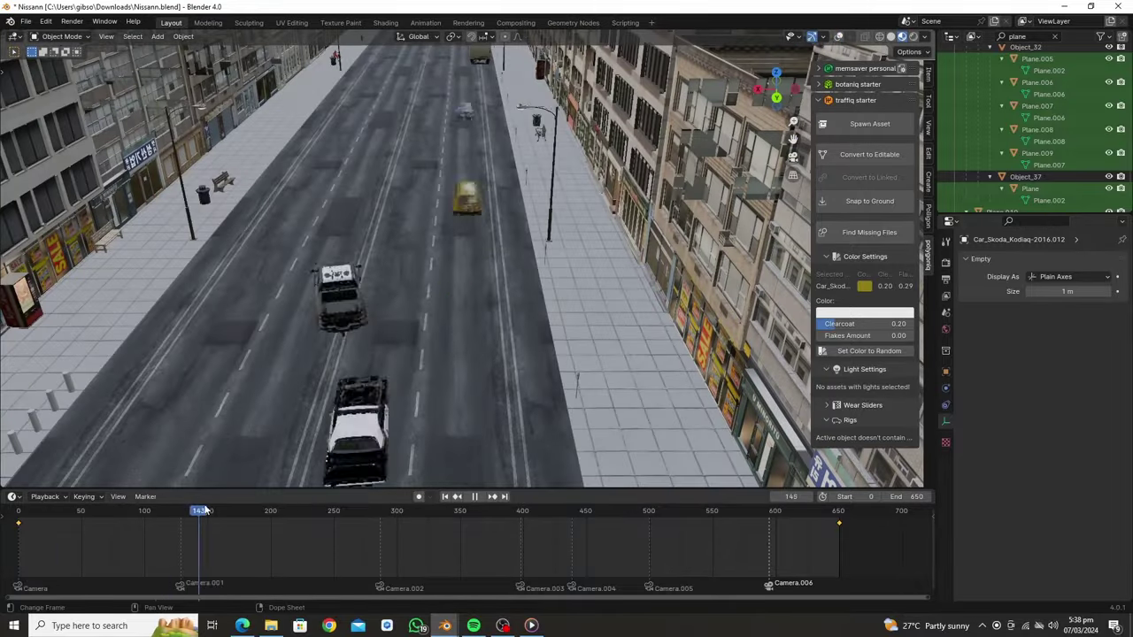
- Repaint one Skoda green and replay the animation from the first frame
{"action": "left_click_drag", "start_coordinate": [883, 180], "coordinate": [871, 150]}
{"action": "key", "text": "shift+Left"}
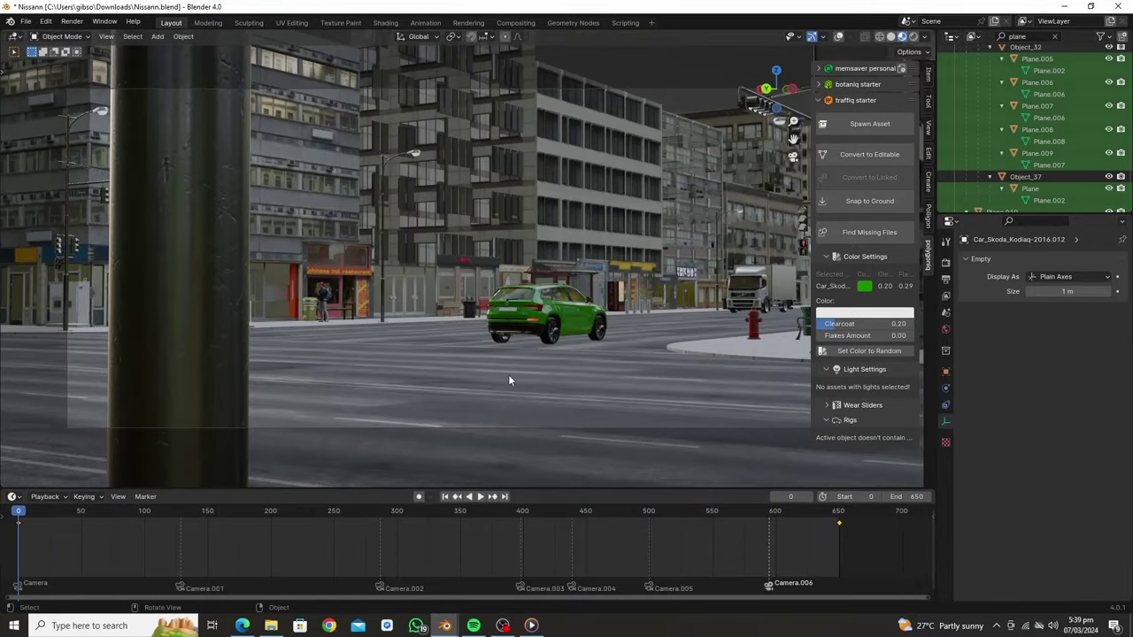
{"action": "key", "text": "space"}
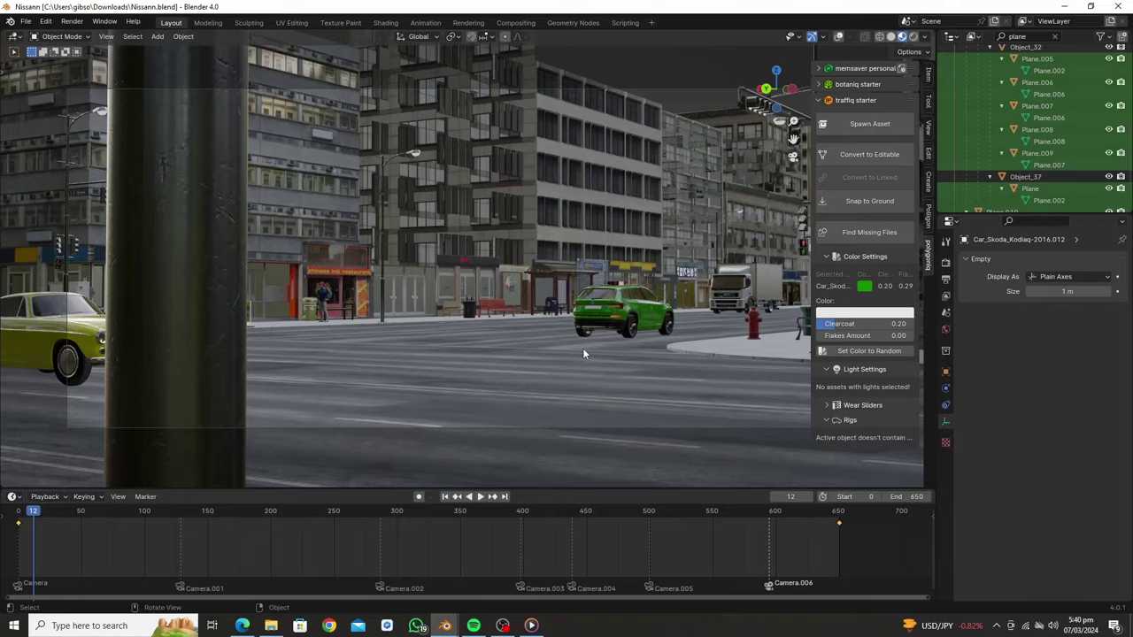
{"action": "mouse_move", "coordinate": [73, 519]}
{"action": "left_mouse_down"}
{"action": "mouse_move", "coordinate": [475, 498]}
{"action": "mouse_move", "coordinate": [457, 500]}
{"action": "left_mouse_up"}
- Move a Skoda further along the street on the Y axis and keyframe its new position
{"action": "middle_click_drag", "start_coordinate": [457, 354], "coordinate": [345, 214]}
{"action": "scroll", "coordinate": [345, 215], "scroll_direction": "down", "scroll_amount": 5}
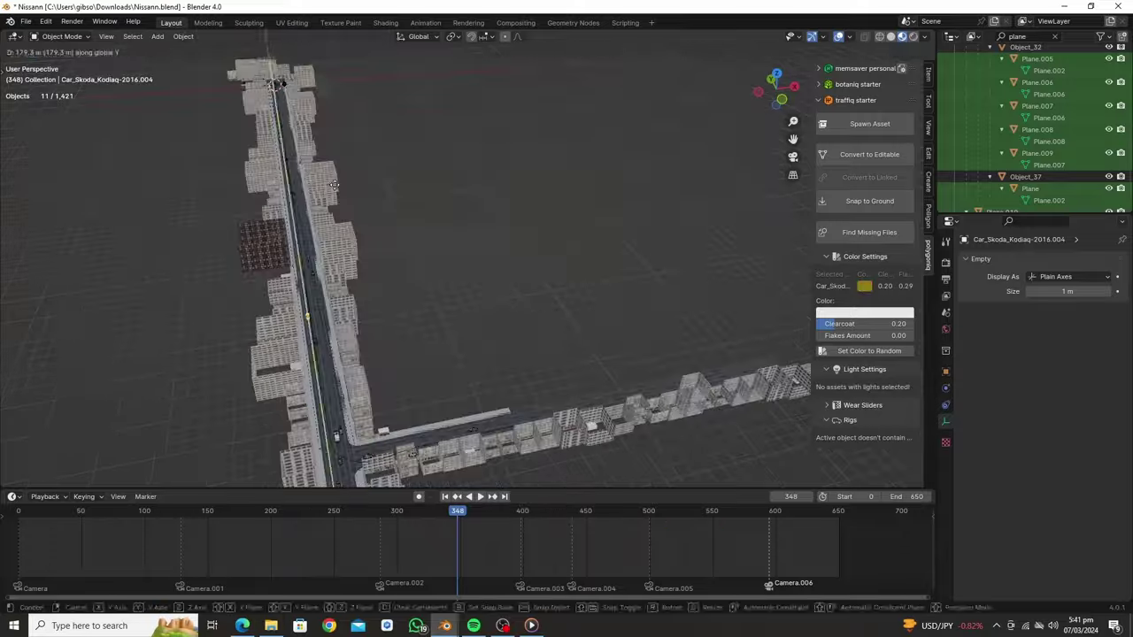
{"action": "scroll", "coordinate": [431, 310], "scroll_direction": "up", "scroll_amount": 5}
{"action": "key", "text": "KP_0"}
{"action": "key", "text": "Left"}
{"action": "key", "text": "g"}
{"action": "key", "text": "y"}
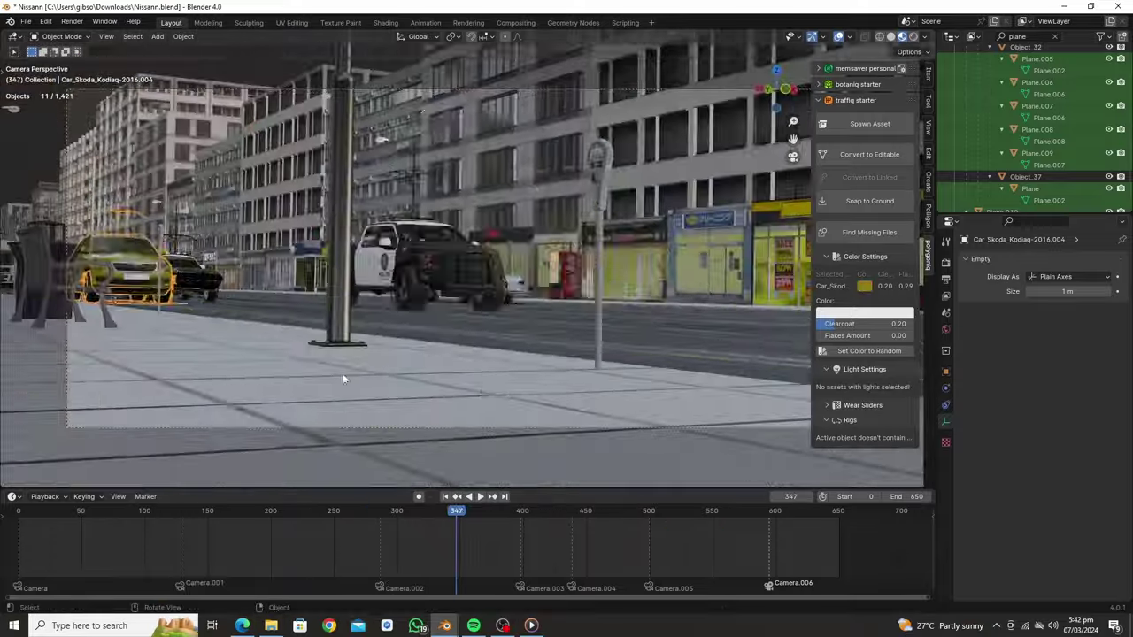
{"action": "key", "text": "Return"}
{"action": "key", "text": "space"}
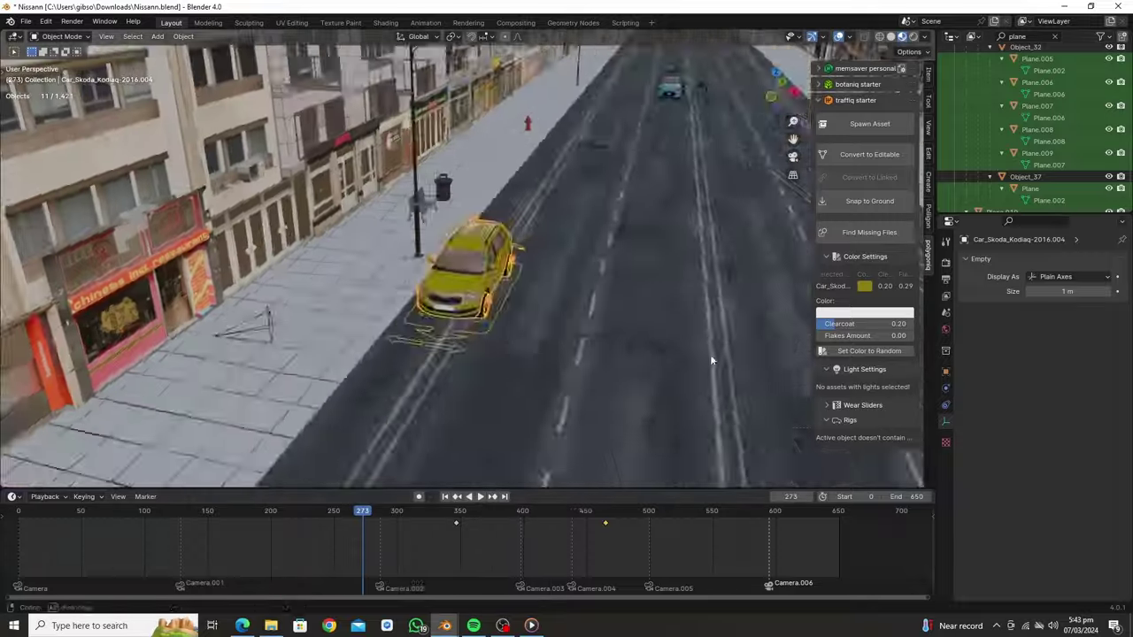
- Keyframe the white Skoda's position at frame 409 and reposition it near the animation's end
{"action": "key", "text": "KP_0"}
{"action": "key", "text": "space"}
{"action": "left_click", "coordinate": [531, 512]}
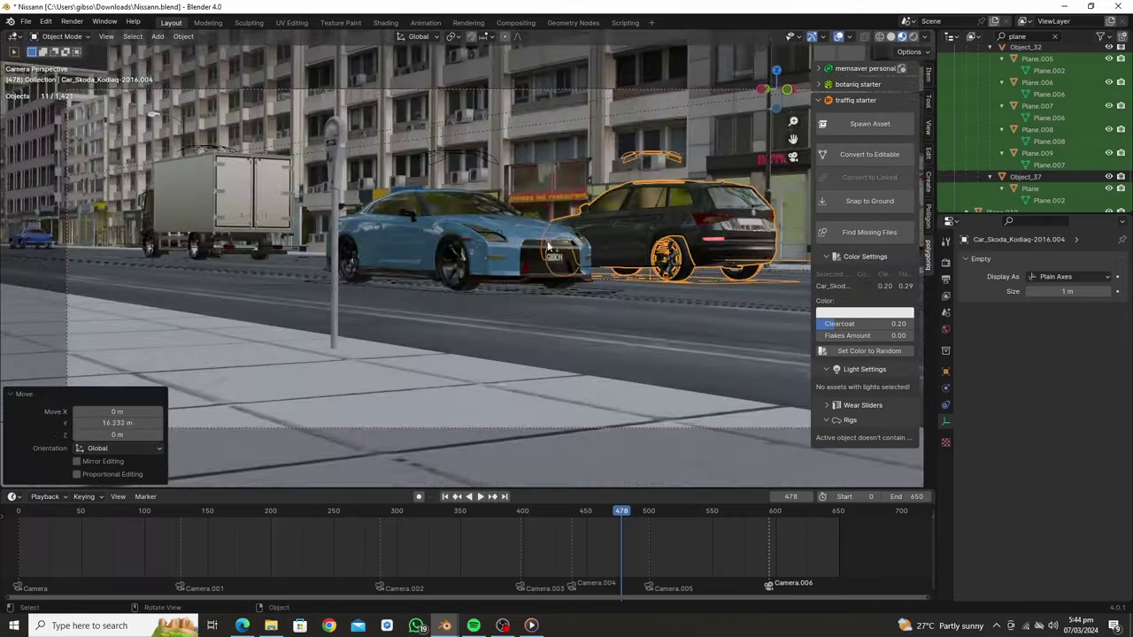
{"action": "key", "text": "i"}
{"action": "left_click", "coordinate": [562, 512]}
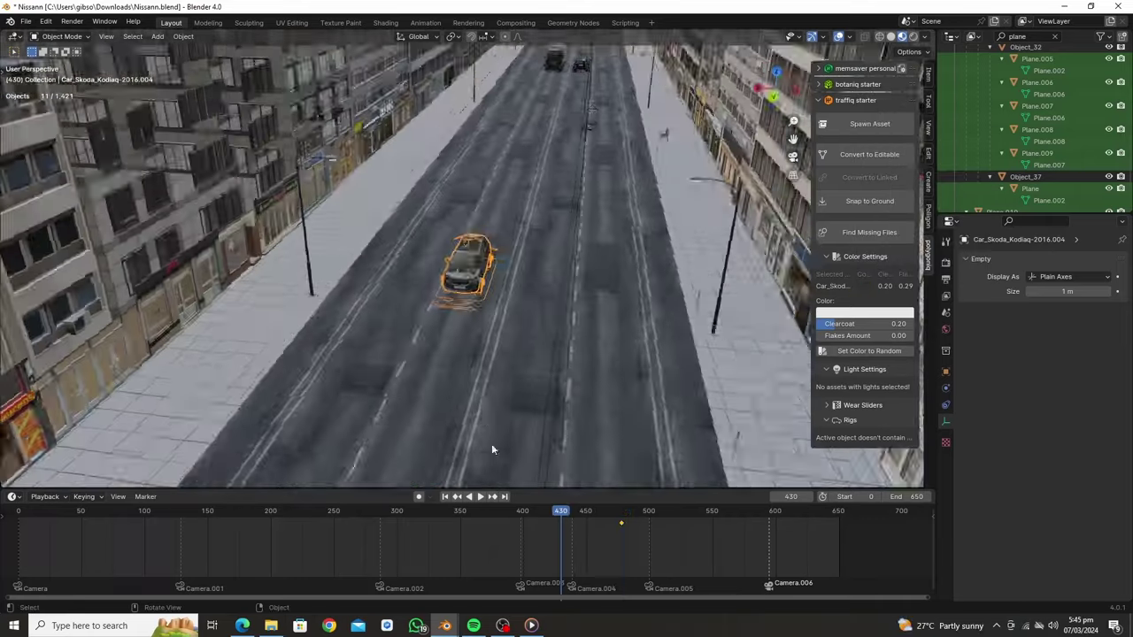
{"action": "left_click_drag", "start_coordinate": [561, 516], "coordinate": [846, 526]}
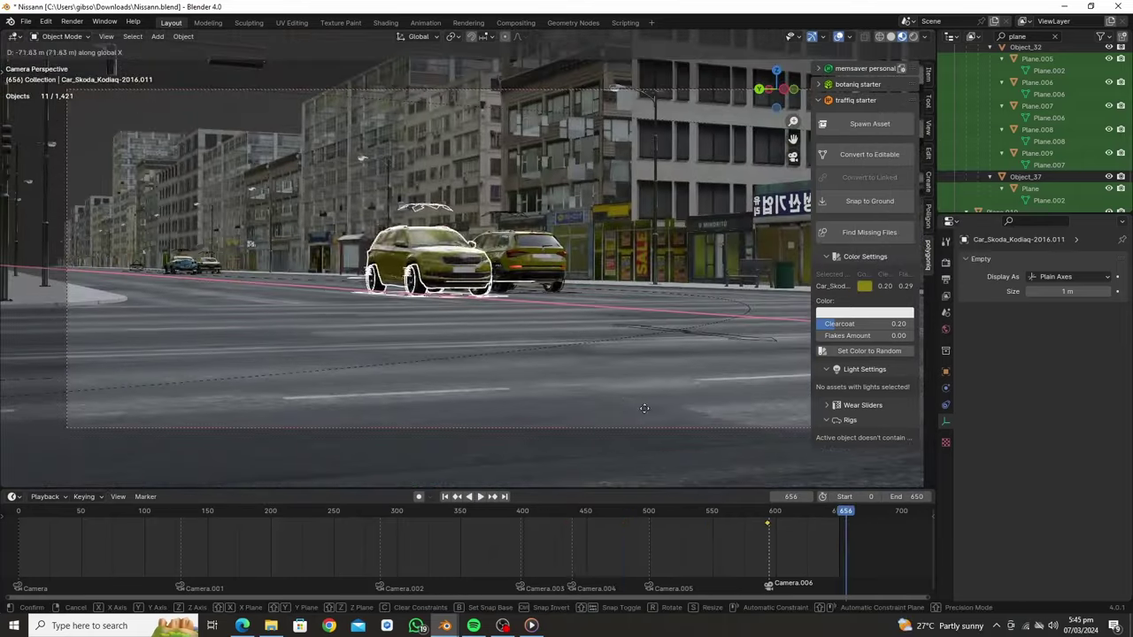
{"action": "left_click", "coordinate": [645, 408]}
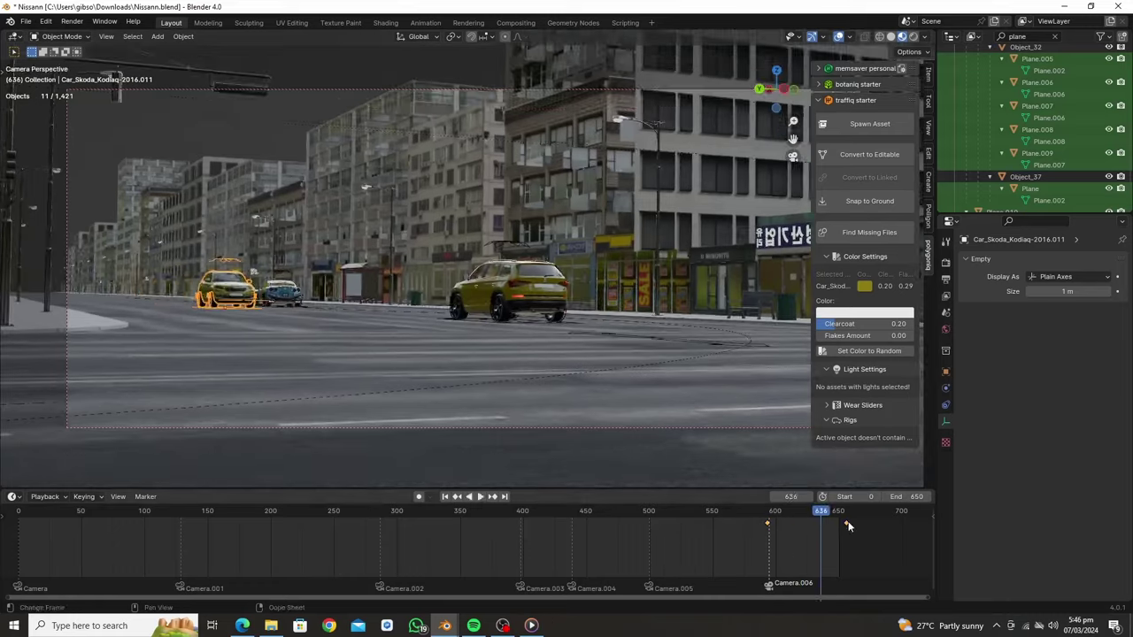
- Shift the car sideways across the street on X and keyframe it, around frame 632
{"action": "left_click_drag", "start_coordinate": [847, 523], "coordinate": [874, 523]}
{"action": "key", "text": "g"}
{"action": "key", "text": "x"}
{"action": "left_click", "coordinate": [648, 392]}
{"action": "key", "text": "i"}
{"action": "left_click", "coordinate": [817, 524]}
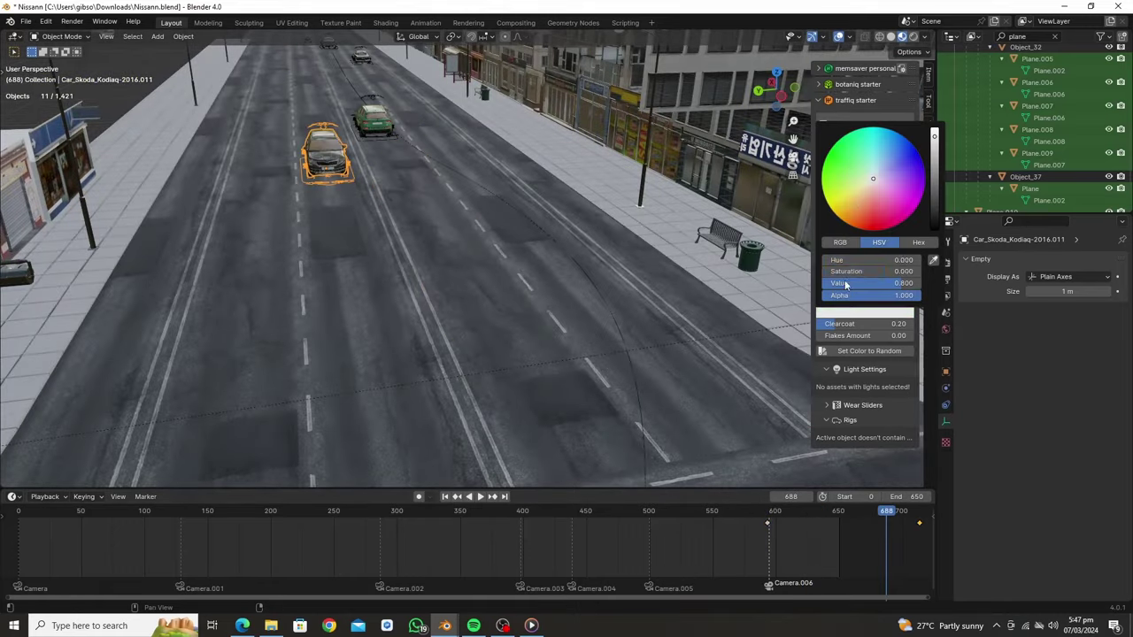
- Paint the car beige and preview the animation around frame 537
{"action": "left_click", "coordinate": [759, 522]}
{"action": "key", "text": "space"}
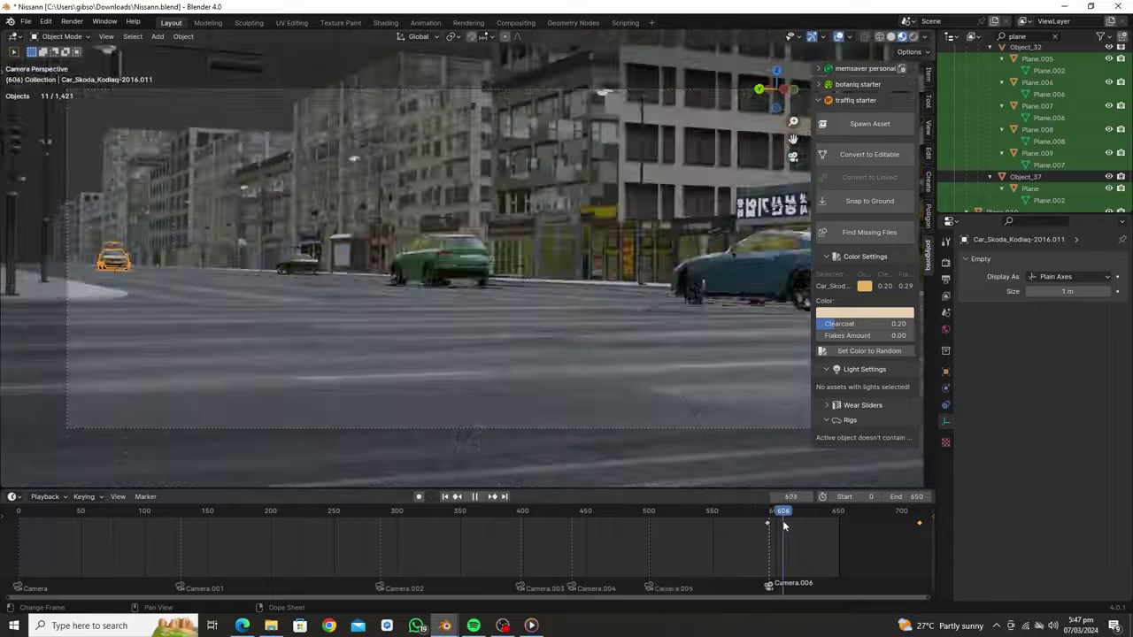
{"action": "left_click", "coordinate": [673, 526]}
{"action": "key", "text": "space"}
{"action": "left_click", "coordinate": [468, 265]}
{"action": "middle_click_drag", "start_coordinate": [469, 266], "coordinate": [155, 177]}
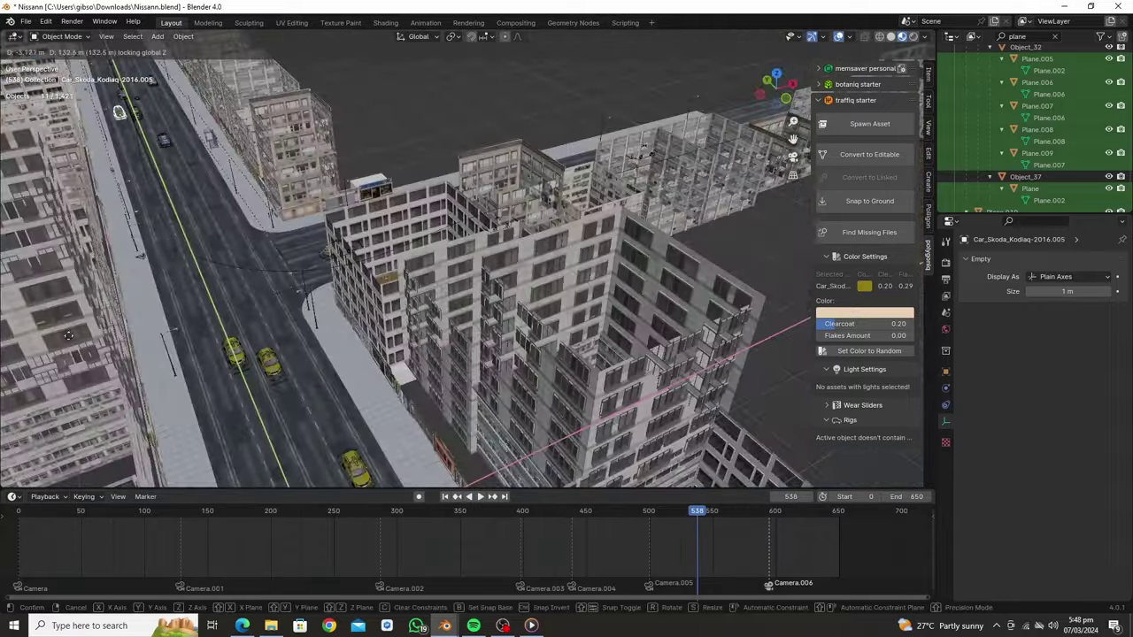
- Turn the Volvo 180° around Z and repaint it pale green
{"action": "key", "text": "KP_0"}
{"action": "key", "text": "r"}
{"action": "key", "text": "z"}
{"action": "key", "text": "1"}
{"action": "key", "text": "8"}
{"action": "key", "text": "0"}
{"action": "key", "text": "Return"}
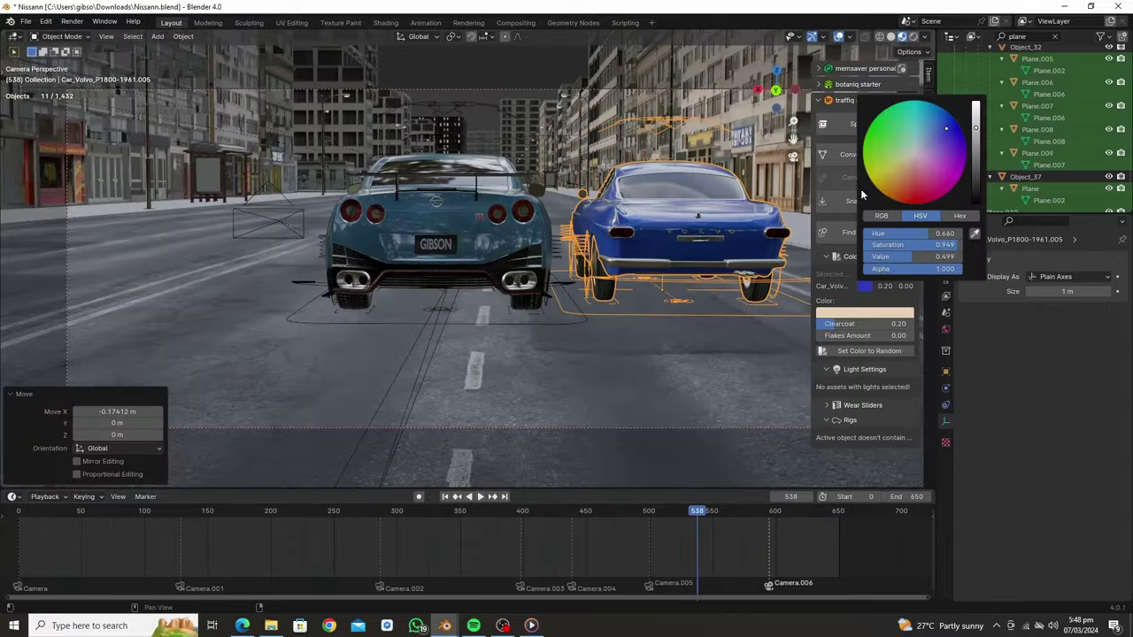
{"action": "left_click", "coordinate": [868, 312]}
{"action": "left_click", "coordinate": [886, 170]}
- Move the Volvo along the street so it drives beside the blue GT-R
{"action": "key", "text": "g"}
{"action": "key", "text": "y"}
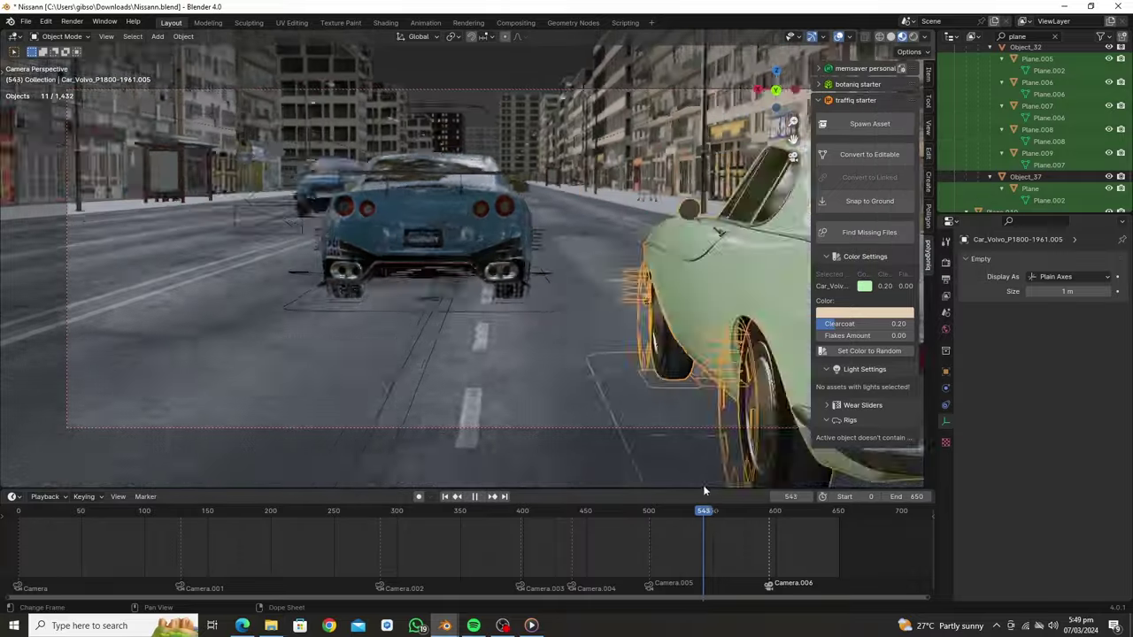
{"action": "key", "text": "Down"}
{"action": "key", "text": "g"}
{"action": "key", "text": "y"}
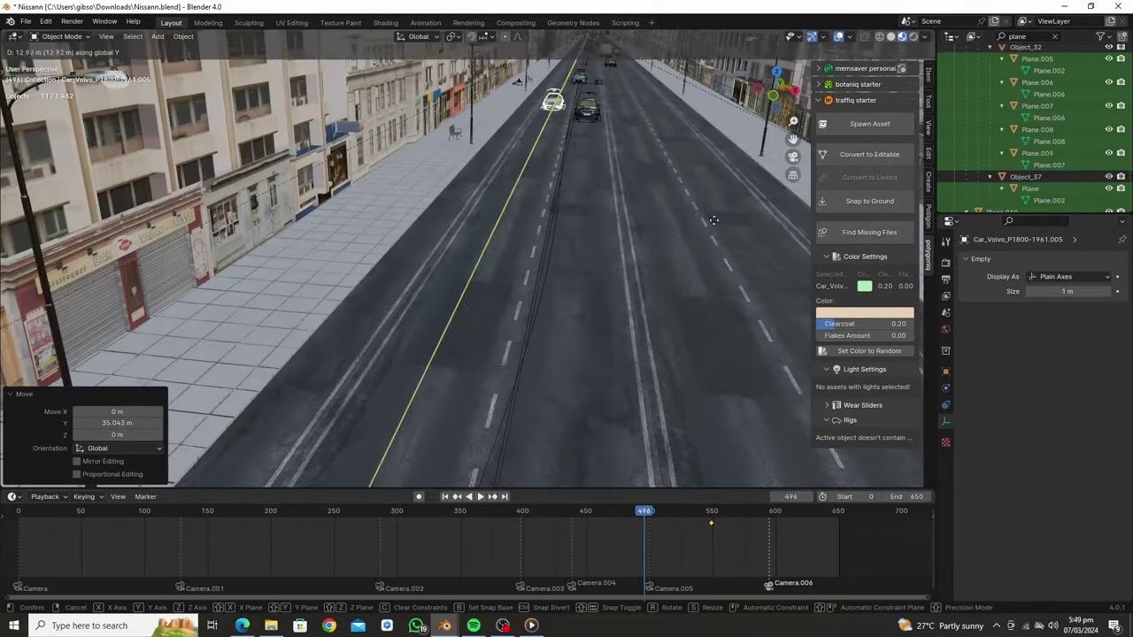
{"action": "left_click", "coordinate": [545, 232]}
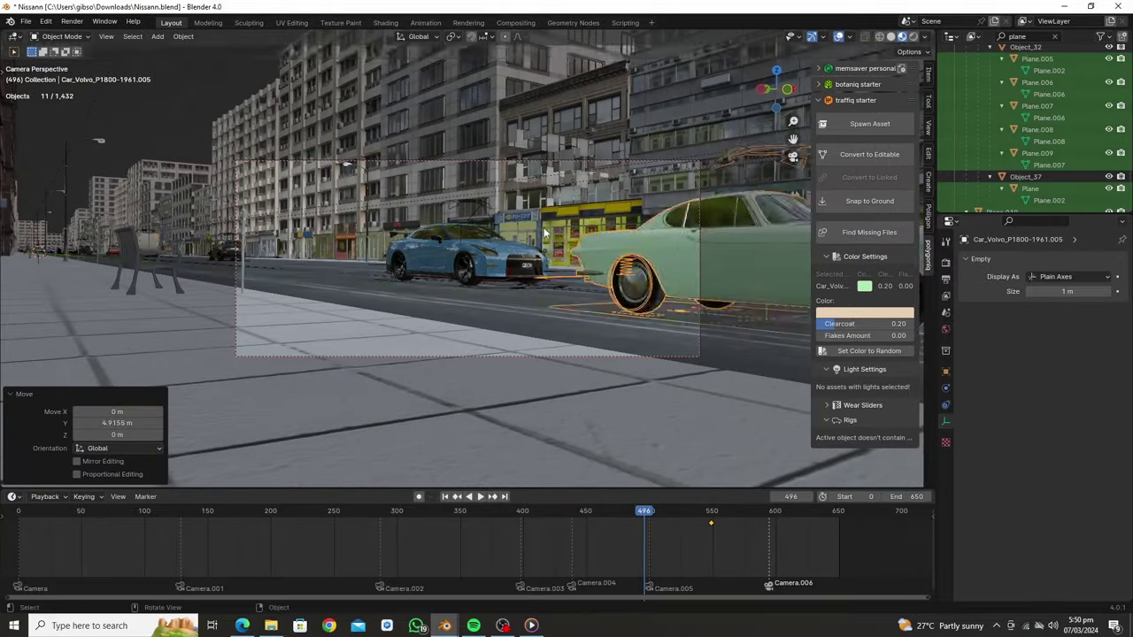
{"action": "left_click", "coordinate": [762, 513]}
- Move the traffic car's keyframe to frame 586
{"action": "middle_click_drag", "start_coordinate": [606, 346], "coordinate": [513, 292]}
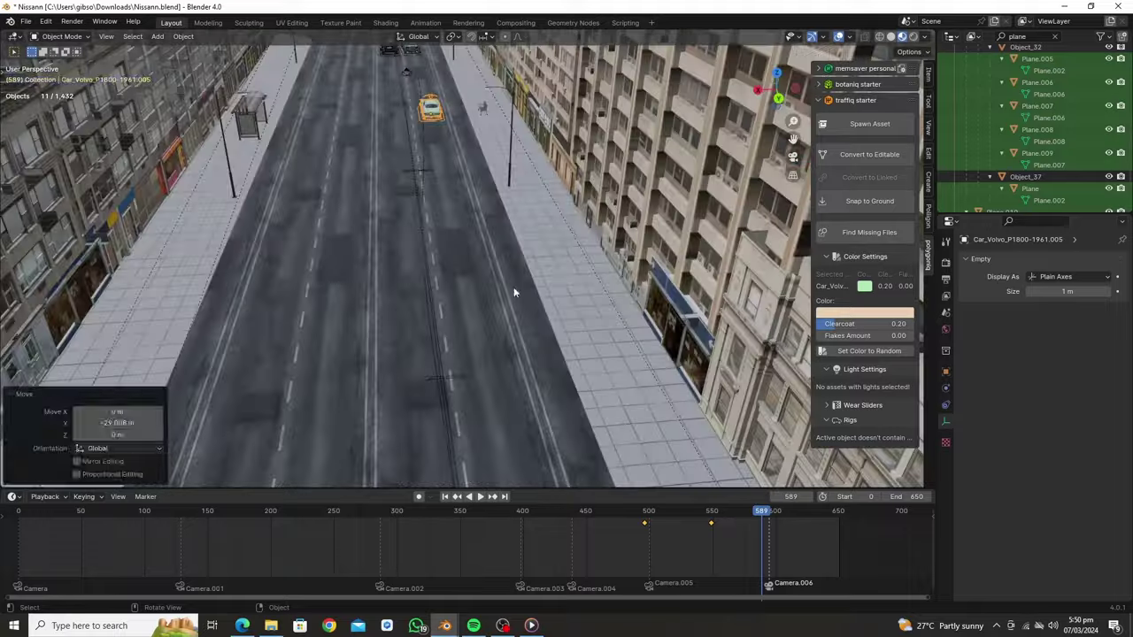
{"action": "key", "text": "space"}
{"action": "key", "text": "KP_0"}
{"action": "left_click", "coordinate": [755, 525]}
{"action": "left_click", "coordinate": [771, 511]}
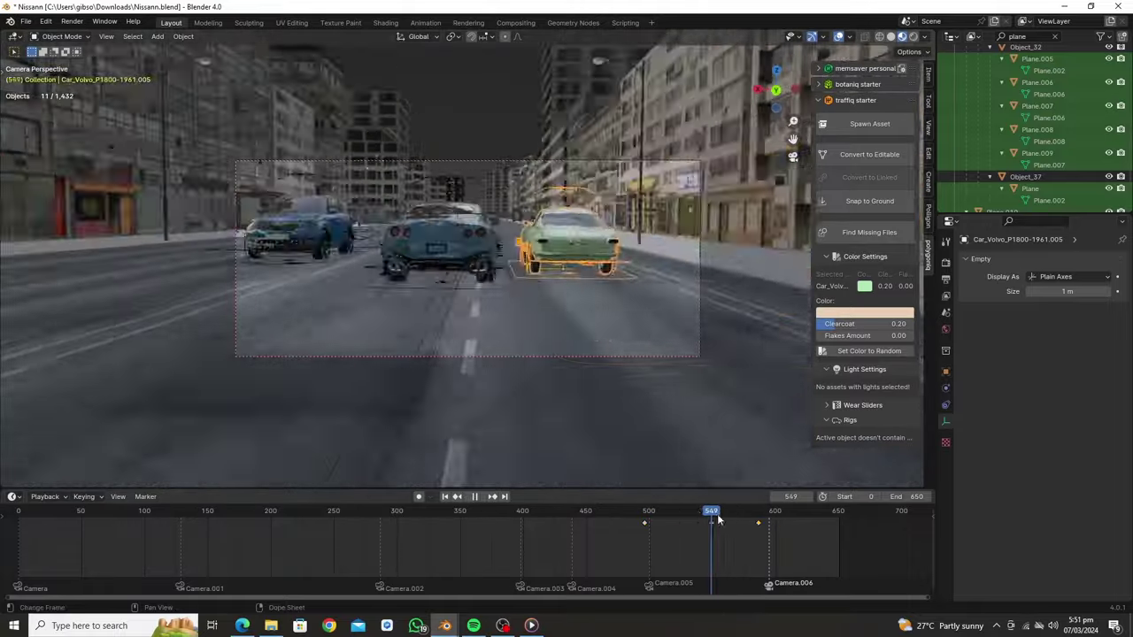
- Preview the retimed traffic from around frame 560 with a top-down look at the street
{"action": "middle_click_drag", "start_coordinate": [620, 354], "coordinate": [564, 401]}
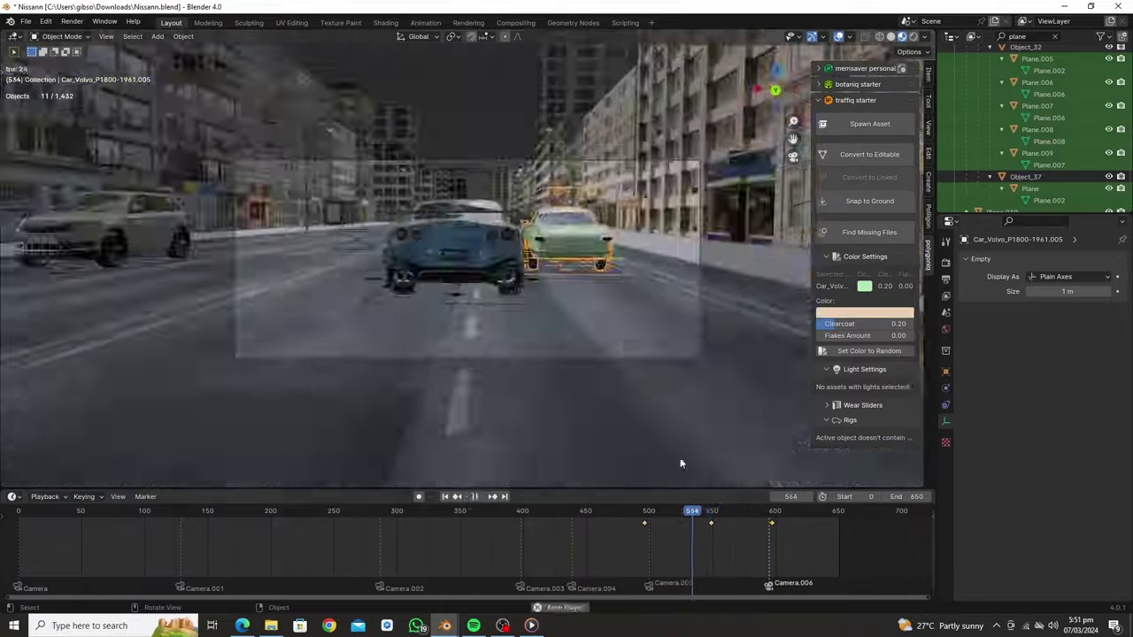
{"action": "left_click_drag", "start_coordinate": [743, 512], "coordinate": [675, 551]}
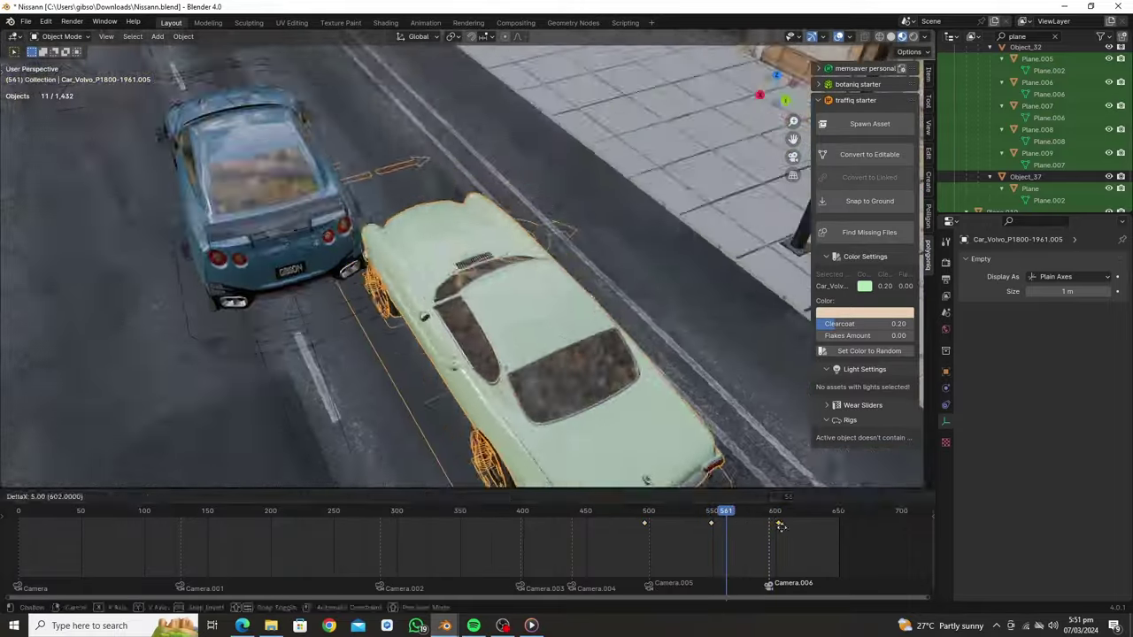
{"action": "key", "text": "space"}
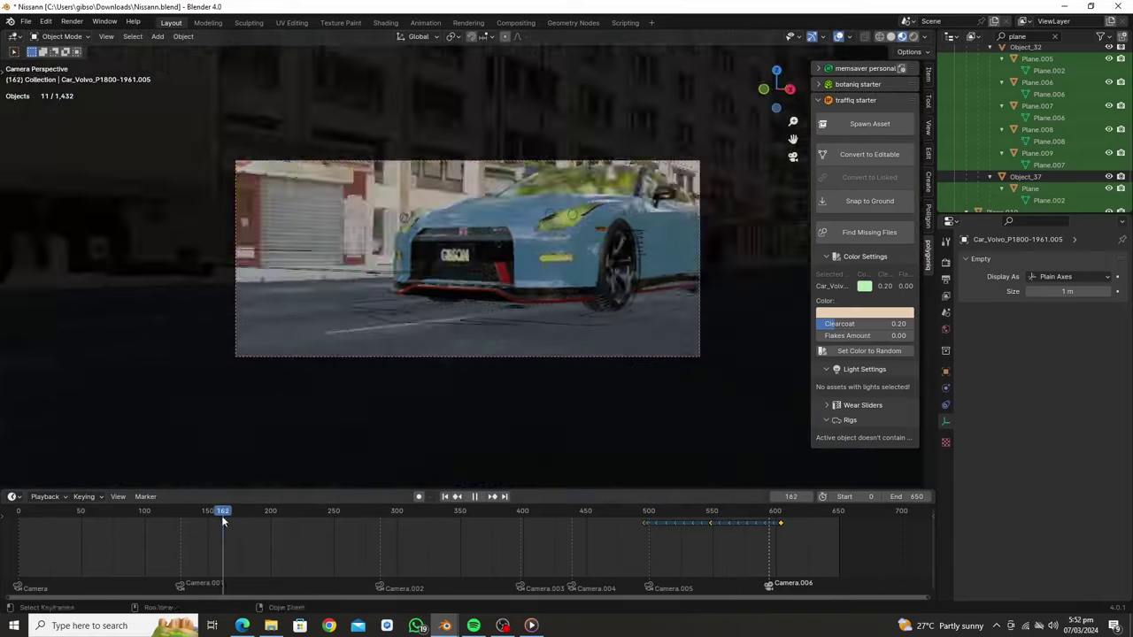
{"action": "key", "text": "space"}
{"action": "middle_click_drag", "start_coordinate": [494, 187], "coordinate": [297, 341]}
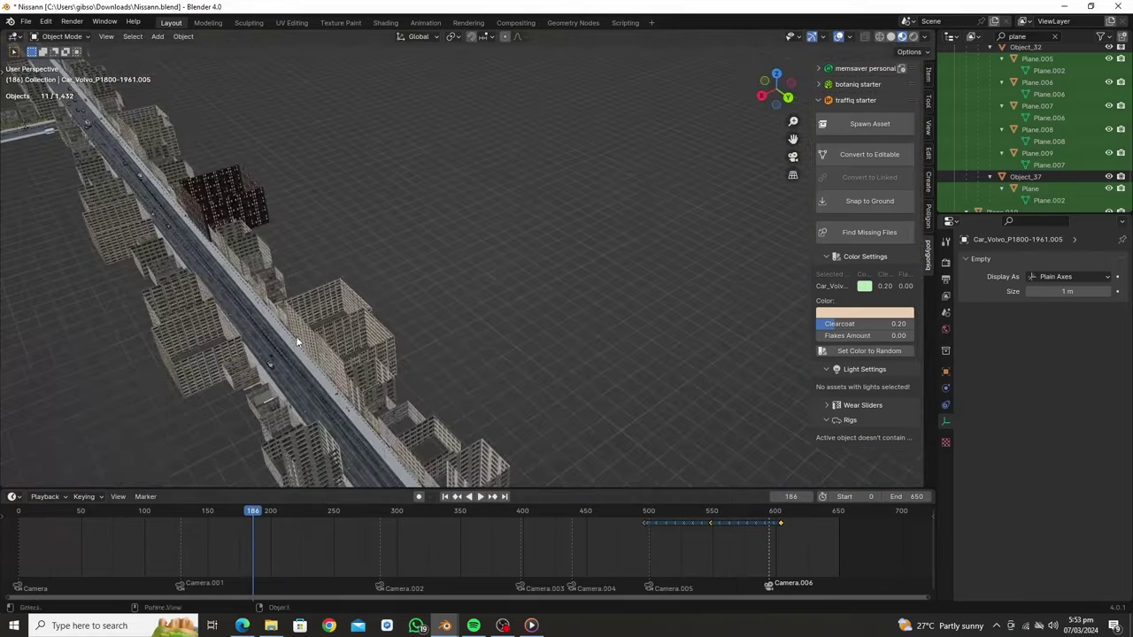
- Move a Volvo copy along the street and preview it through the camera
{"action": "key", "text": "g"}
{"action": "key", "text": "y"}
{"action": "key", "text": "Return"}
{"action": "key", "text": "KP_0"}
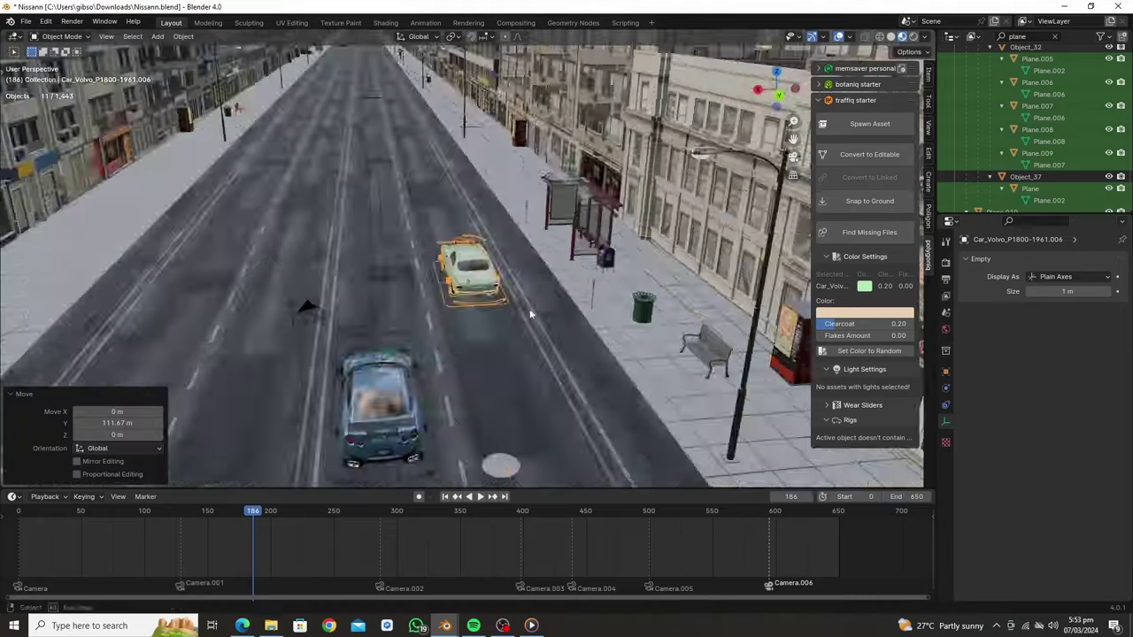
{"action": "key", "text": "space"}
{"action": "left_click", "coordinate": [248, 517]}
{"action": "key", "text": "space"}
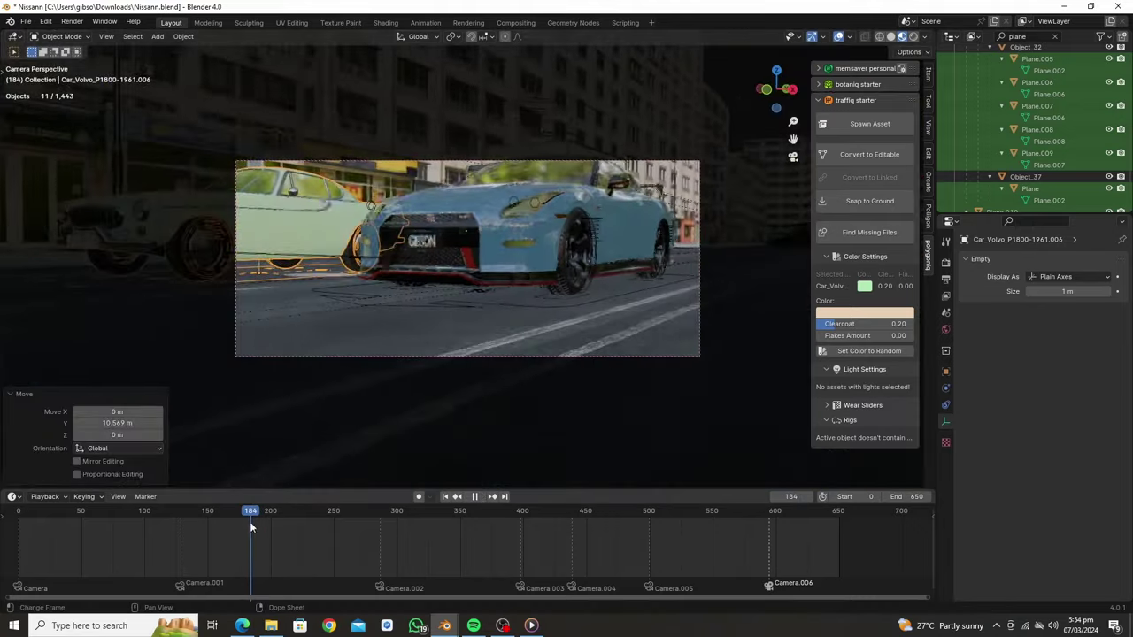
- Shift the Volvo sideways on X into its lane
{"action": "left_click_drag", "start_coordinate": [253, 511], "coordinate": [382, 511]}
{"action": "middle_click_drag", "start_coordinate": [445, 366], "coordinate": [524, 259]}
{"action": "key", "text": "g"}
{"action": "key", "text": "x"}
{"action": "left_click", "coordinate": [524, 259]}
{"action": "key", "text": "KP_0"}
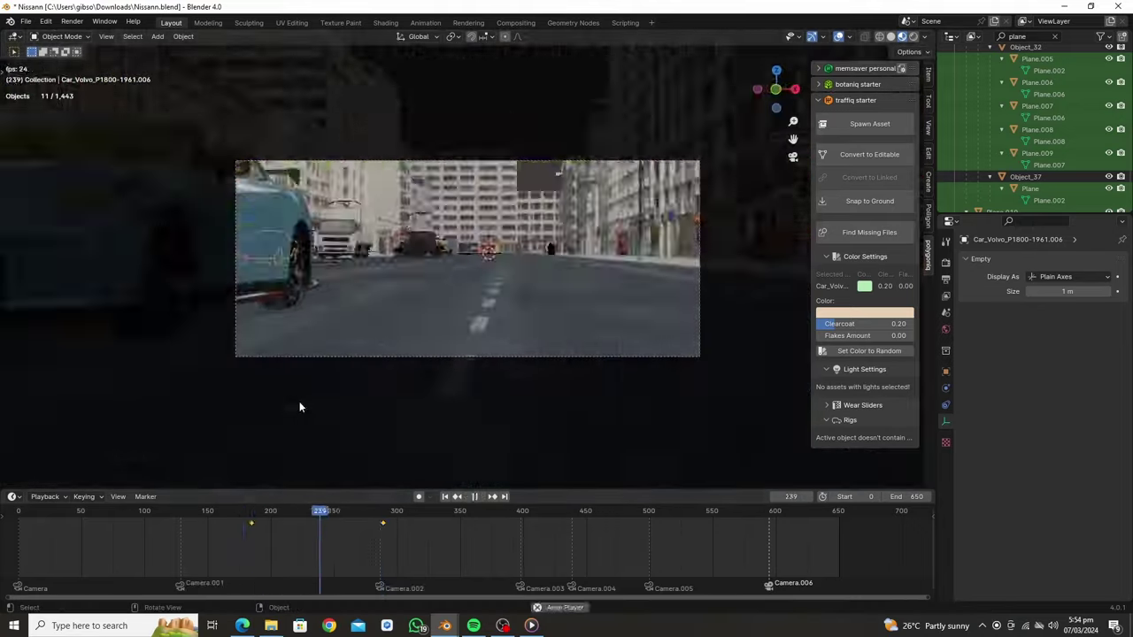
{"action": "key", "text": "Down"}
{"action": "key", "text": "Down"}
- Set the car's keyframe handles to Vector and preview the motion through the street camera
{"action": "middle_click_drag", "start_coordinate": [299, 401], "coordinate": [532, 316]}
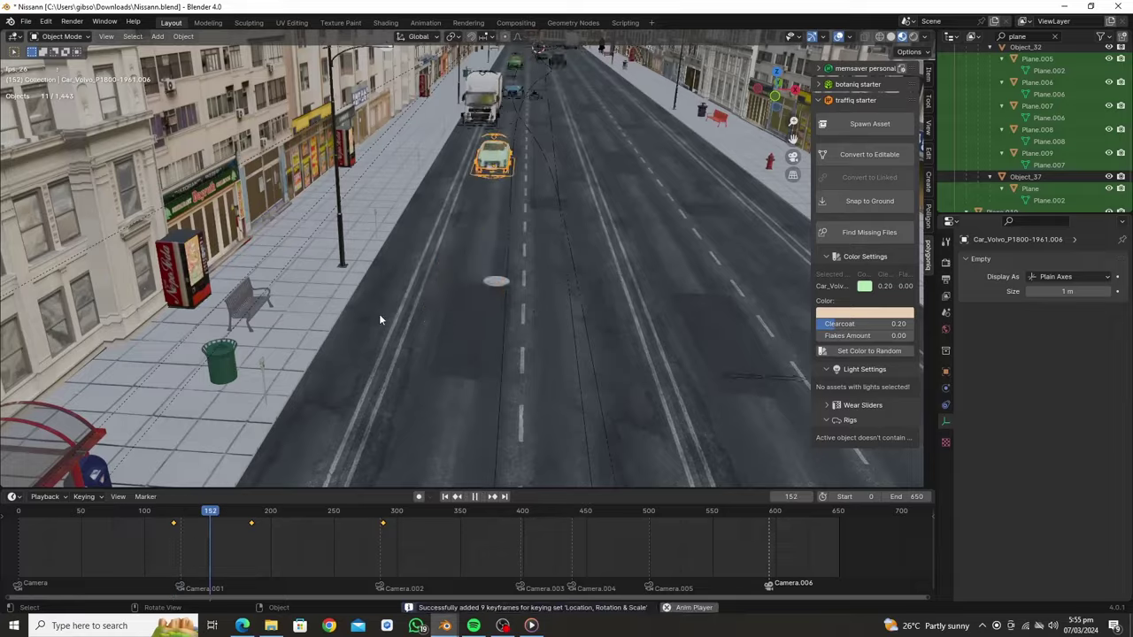
{"action": "key", "text": "KP_0"}
{"action": "middle_click_drag", "start_coordinate": [624, 200], "coordinate": [476, 322]}
{"action": "key", "text": "space"}
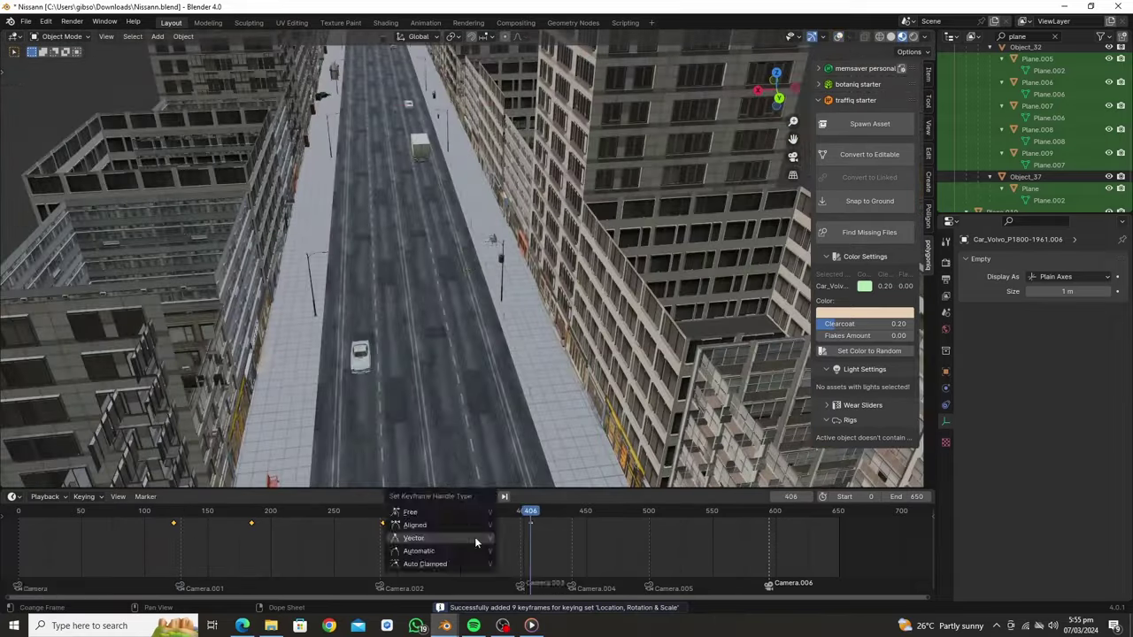
{"action": "left_click", "coordinate": [474, 537]}
{"action": "key", "text": "KP_0"}
{"action": "key", "text": "space"}
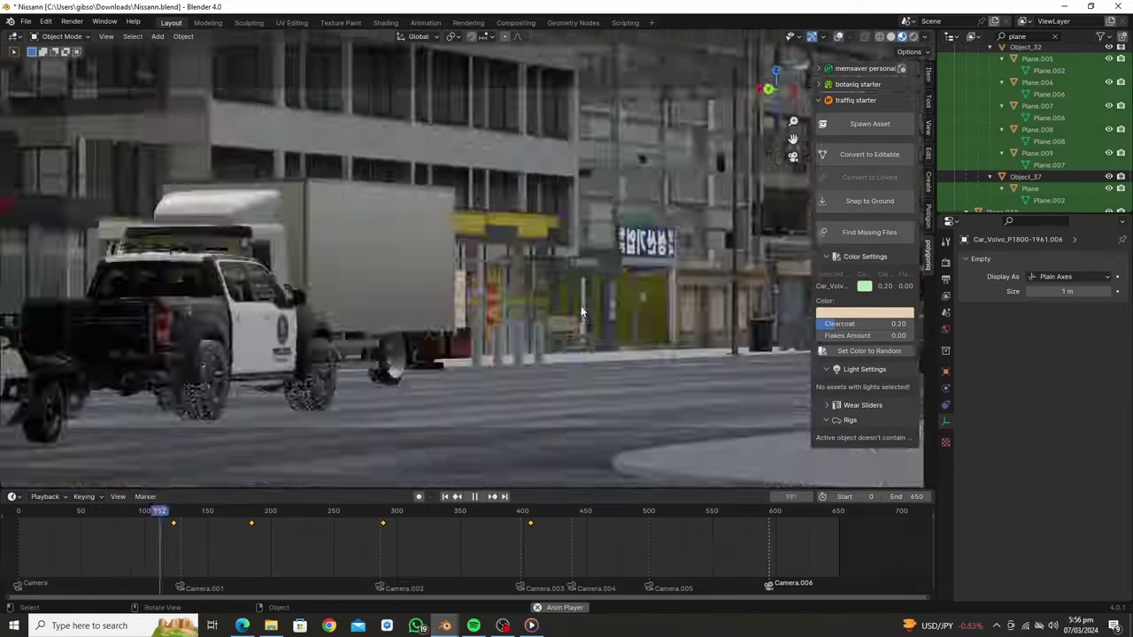
{"action": "key", "text": "Escape"}
- Move another Volvo copy along the street on the Y axis
{"action": "key", "text": "KP_0"}
{"action": "key", "text": "KP_0"}
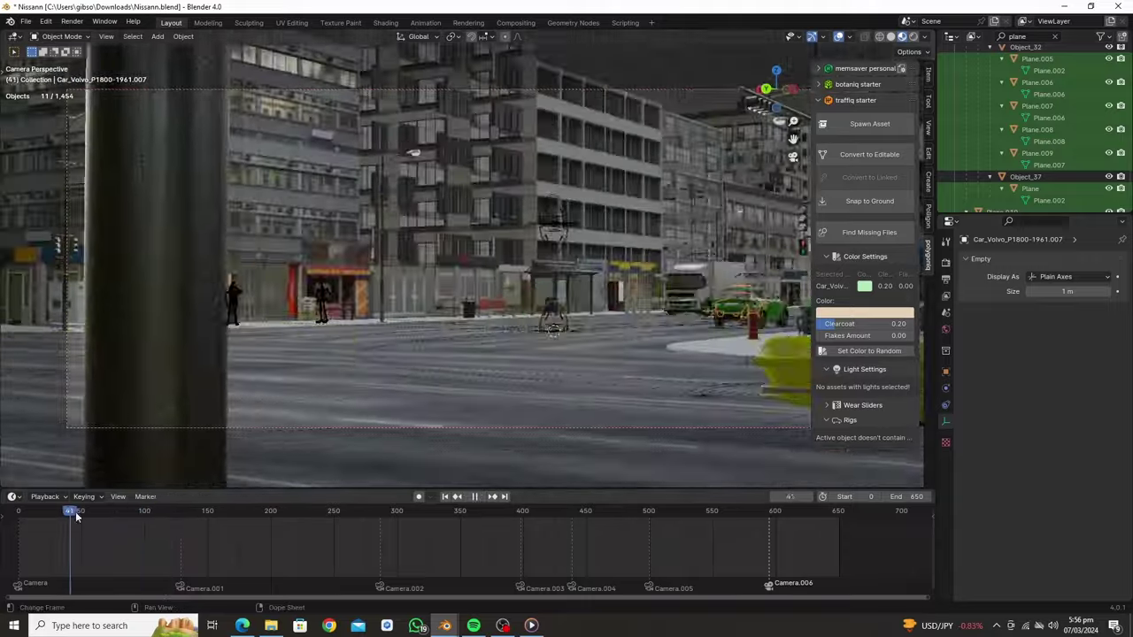
{"action": "key", "text": "KP_0"}
{"action": "key", "text": "g"}
{"action": "key", "text": "y"}
{"action": "left_click", "coordinate": [463, 216]}
- Play the shot through the camera to check the moved Volvo
{"action": "key", "text": "KP_0"}
{"action": "key", "text": "space"}
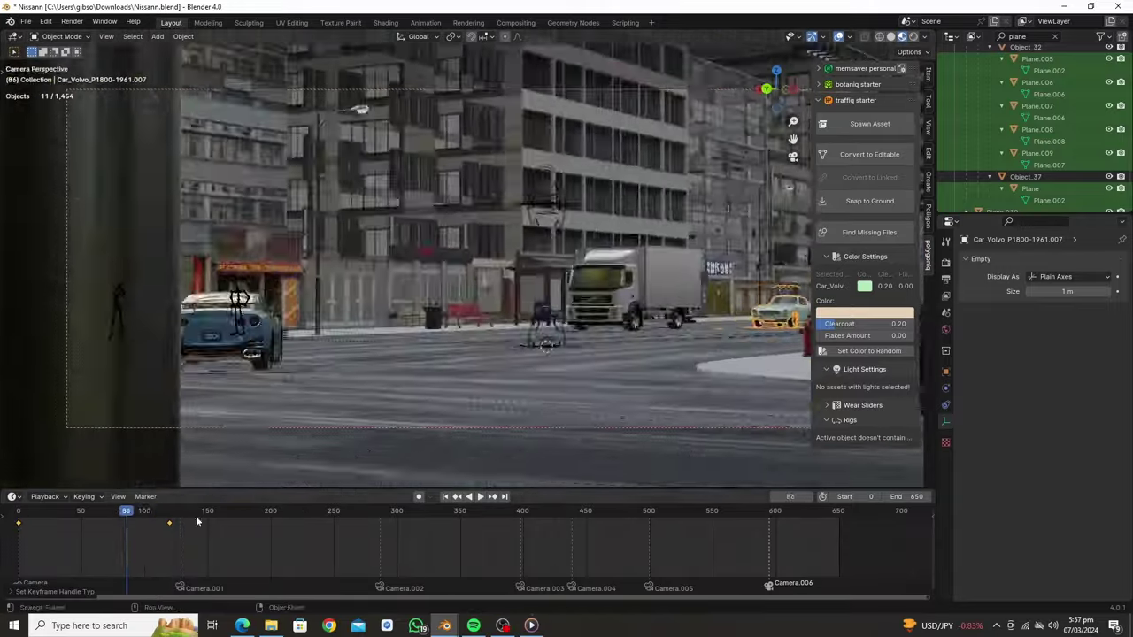
{"action": "key", "text": "KP_0"}
{"action": "left_click", "coordinate": [165, 520]}
{"action": "key", "text": "KP_0"}
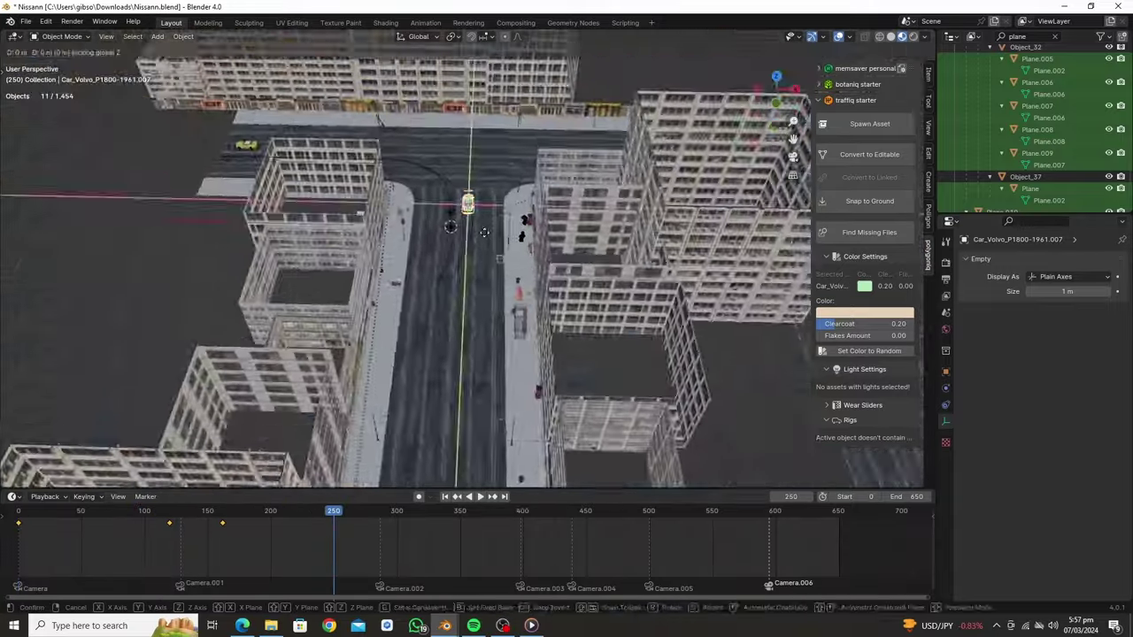
{"action": "key", "text": "KP_0"}
{"action": "key", "text": "space"}
- Insert Location, Rotation and Scale keyframes for the Volvo and check frames 148 and 113
{"action": "key", "text": "i"}
{"action": "left_click", "coordinate": [206, 519]}
{"action": "key", "text": "space"}
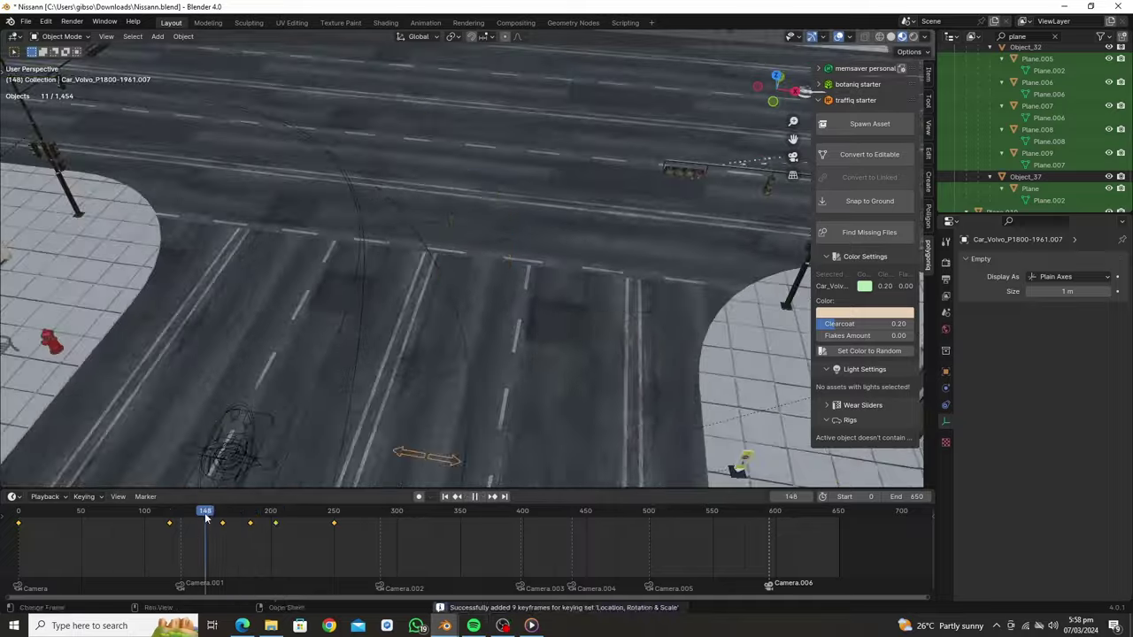
{"action": "left_click", "coordinate": [160, 520]}
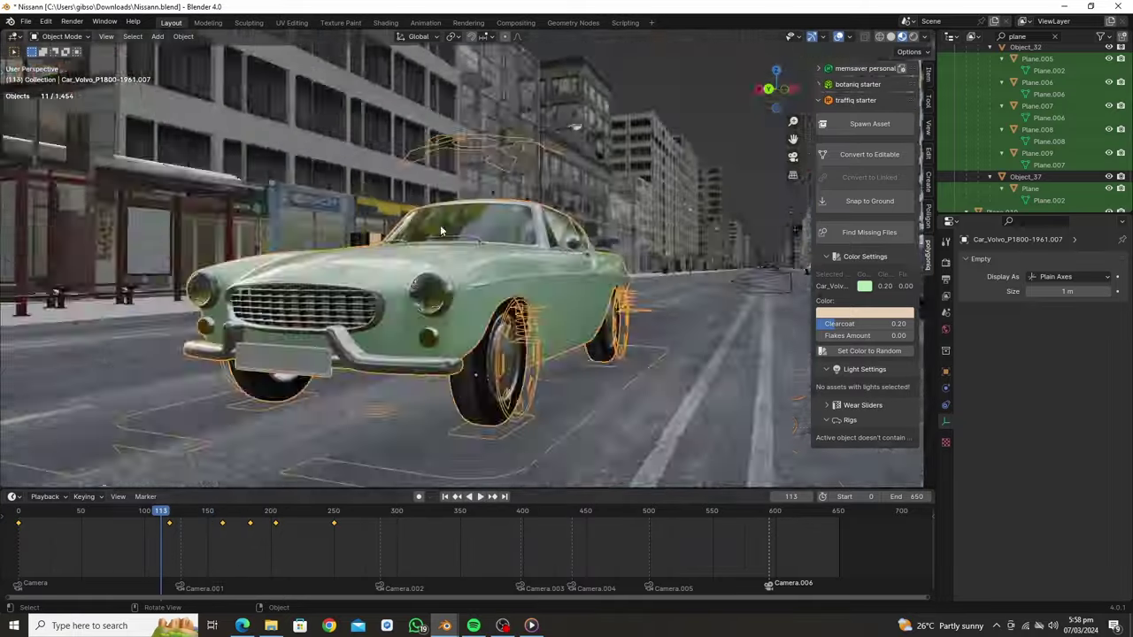
- Repaint the Volvo green and play the animation to check it
{"action": "left_click", "coordinate": [865, 286]}
{"action": "left_click_drag", "start_coordinate": [885, 163], "coordinate": [894, 182]}
{"action": "key", "text": "space"}
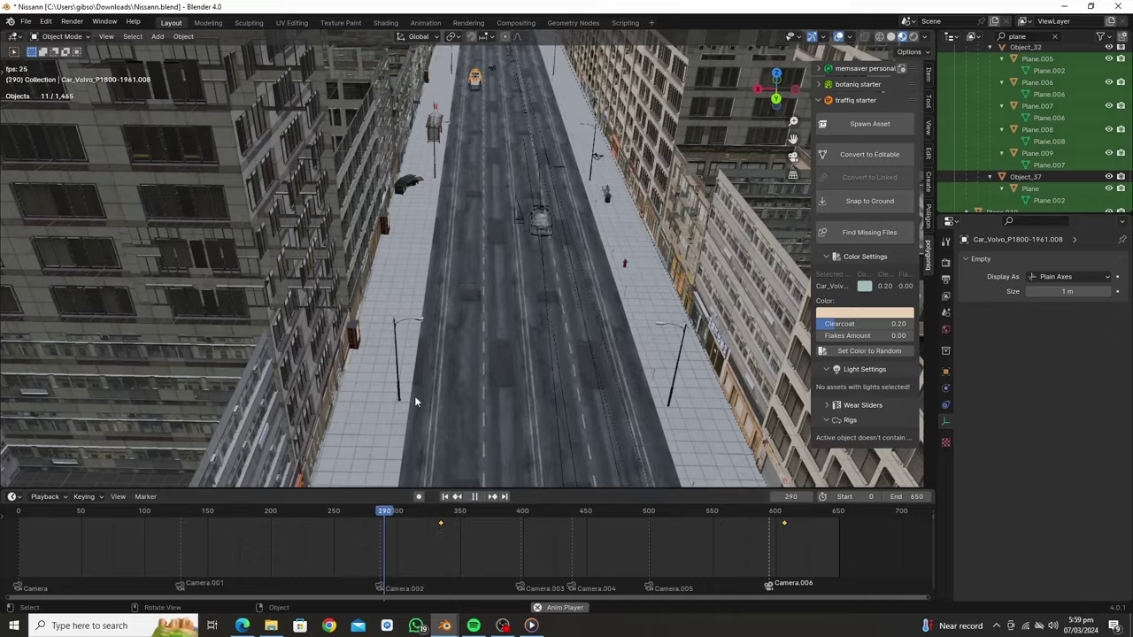
- Keyframe the Skoda cars' location, rotation and scale, then play through the animation
{"action": "key", "text": "Escape"}
{"action": "key", "text": "i"}
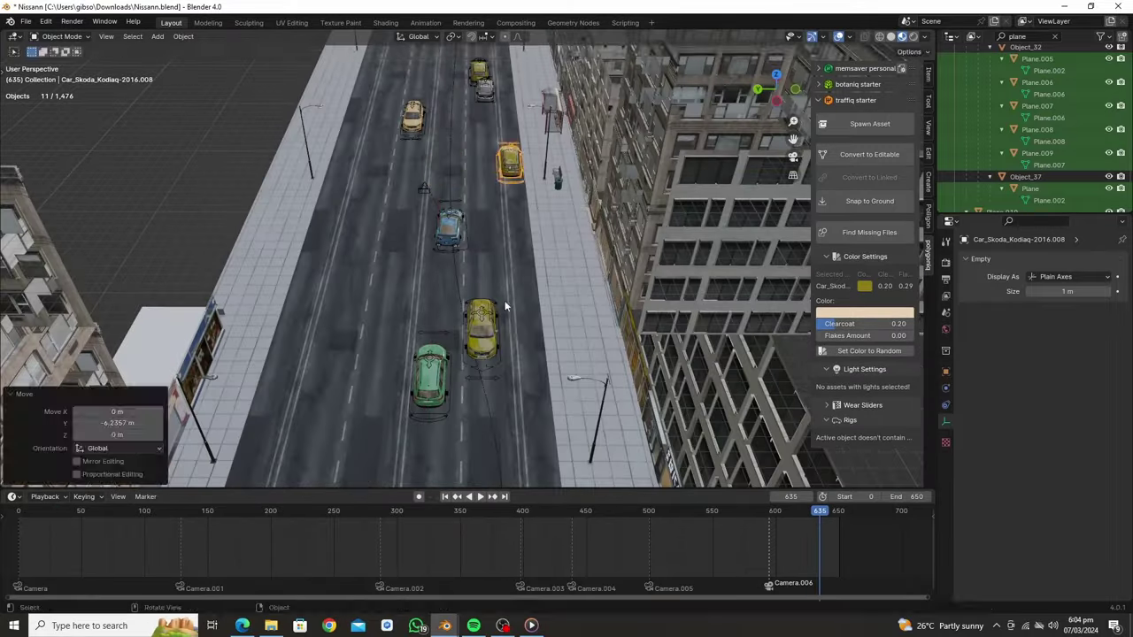
{"action": "key", "text": "space"}
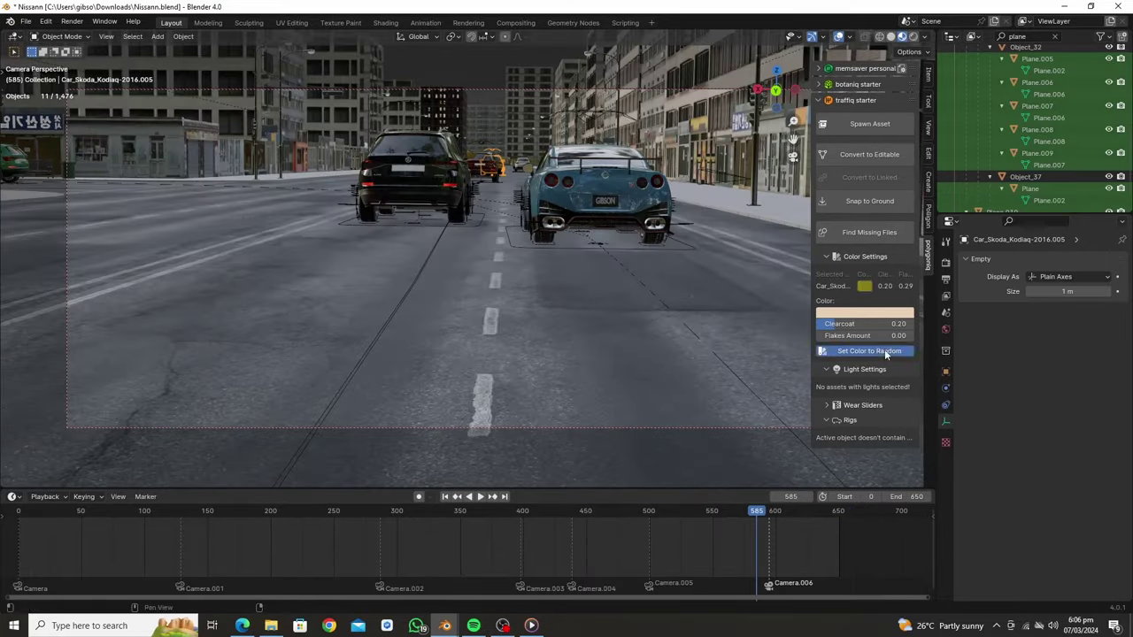
- Give the three Skoda cars random colours and keyframe them with Vector handles
{"action": "left_click", "coordinate": [886, 353]}
{"action": "key", "text": "i"}
{"action": "key", "text": "v"}
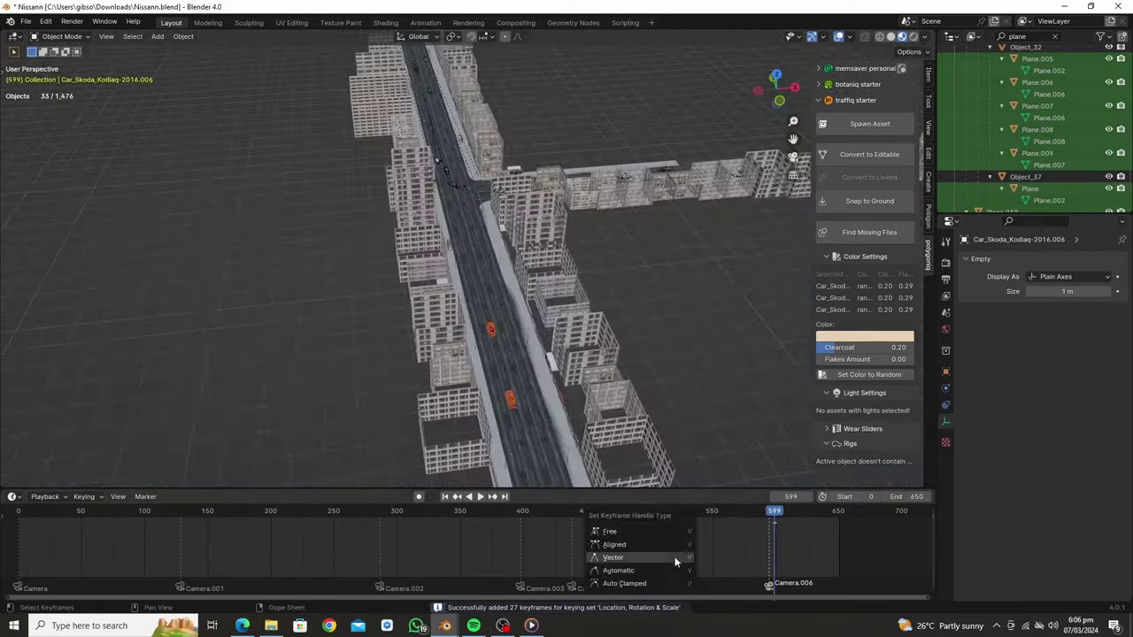
{"action": "left_click", "coordinate": [676, 558]}
{"action": "key", "text": "space"}
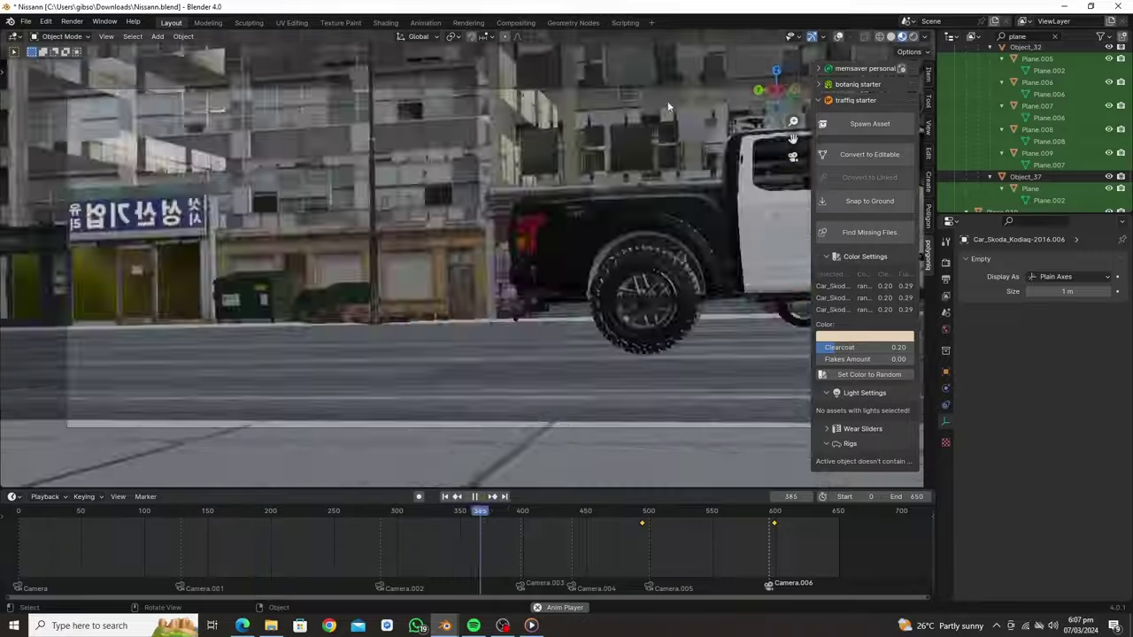
{"action": "key", "text": "space"}
- Place a linked copy of the bus stop further along the sidewalk
{"action": "left_click", "coordinate": [503, 199]}
{"action": "key", "text": "KP_Decimal"}
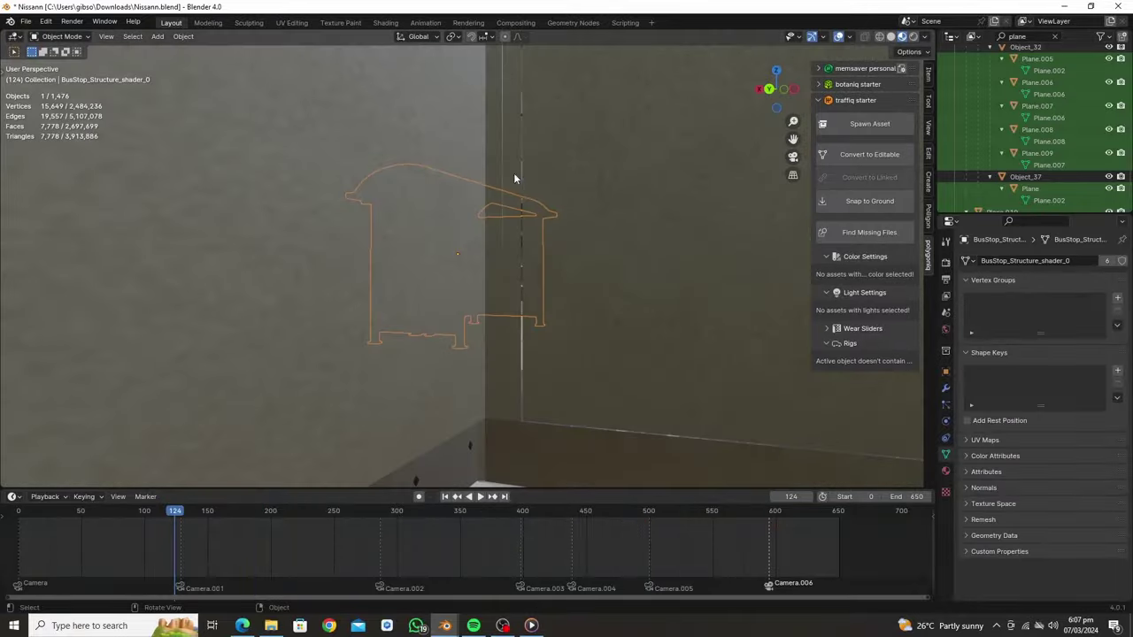
{"action": "scroll", "coordinate": [514, 178], "scroll_direction": "down", "scroll_amount": 10}
{"action": "key", "text": "alt+d"}
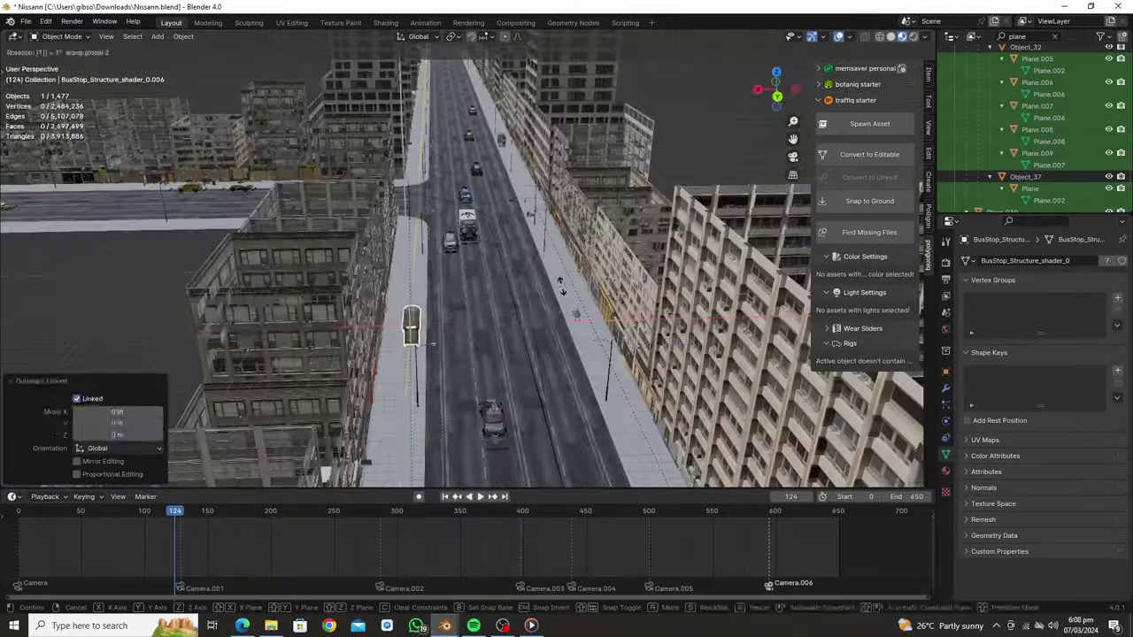
{"action": "left_click", "coordinate": [587, 390]}
{"action": "scroll", "coordinate": [588, 390], "scroll_direction": "down", "scroll_amount": 3}
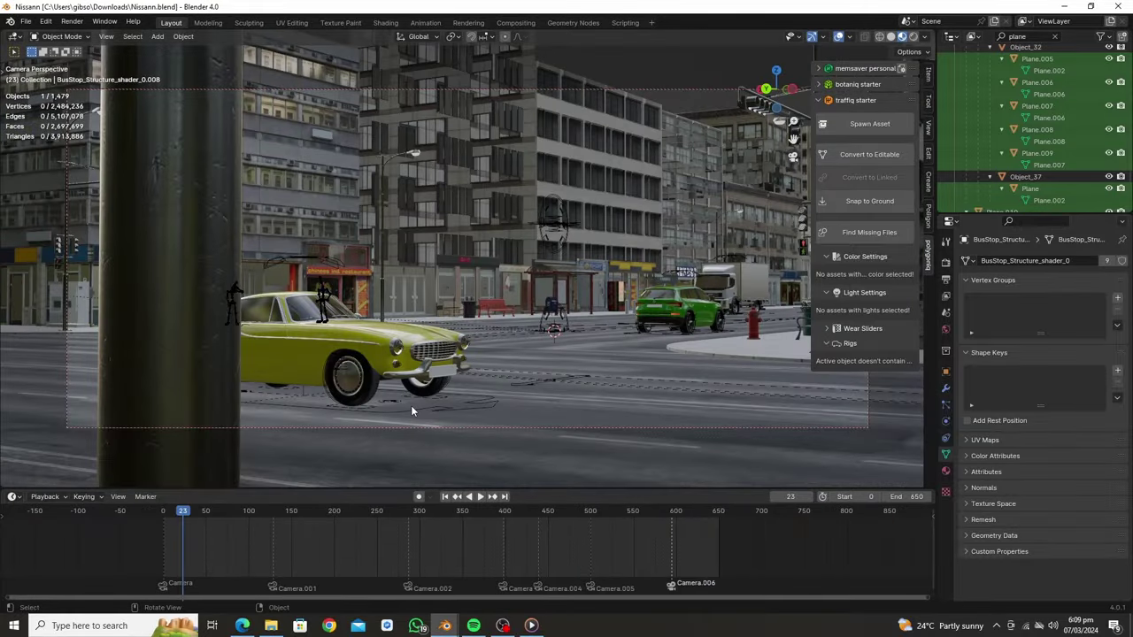
- Switch the yellow Volvo's headlights to high-beam, then render and save frame 23
{"action": "left_click", "coordinate": [411, 406]}
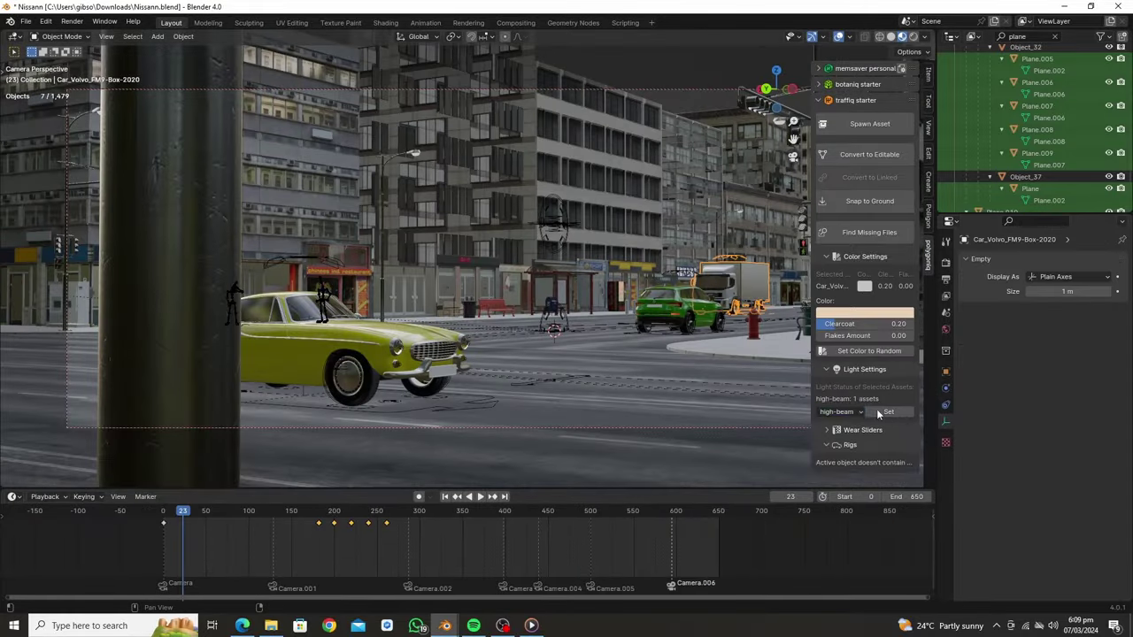
{"action": "left_click", "coordinate": [878, 410]}
{"action": "key", "text": "F12"}
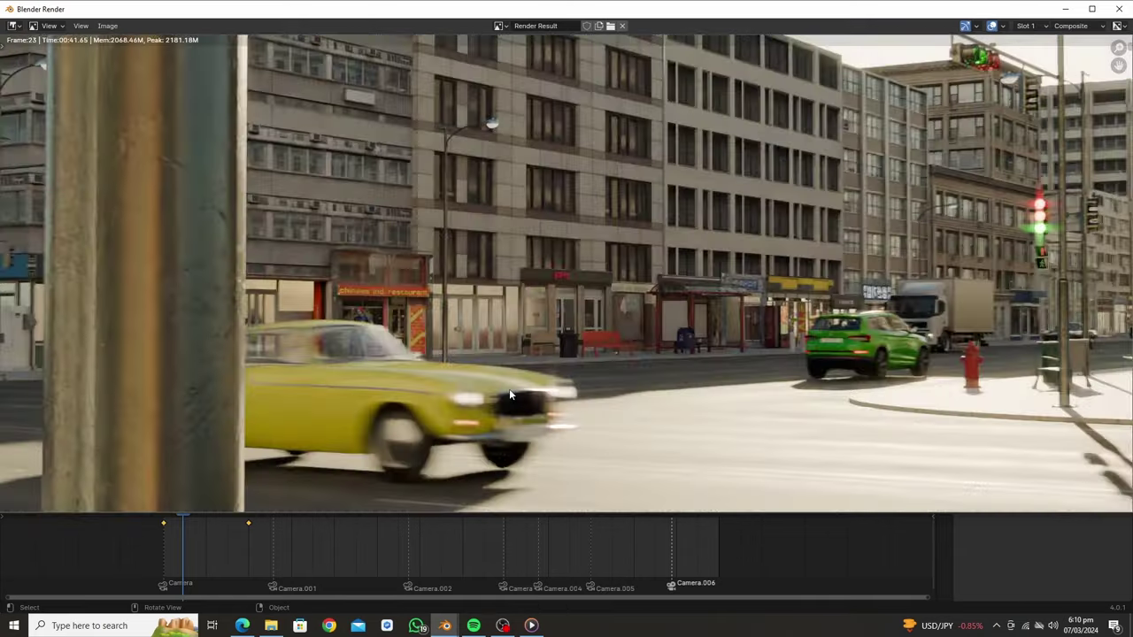
{"action": "scroll", "coordinate": [487, 389], "scroll_direction": "down", "scroll_amount": 1}
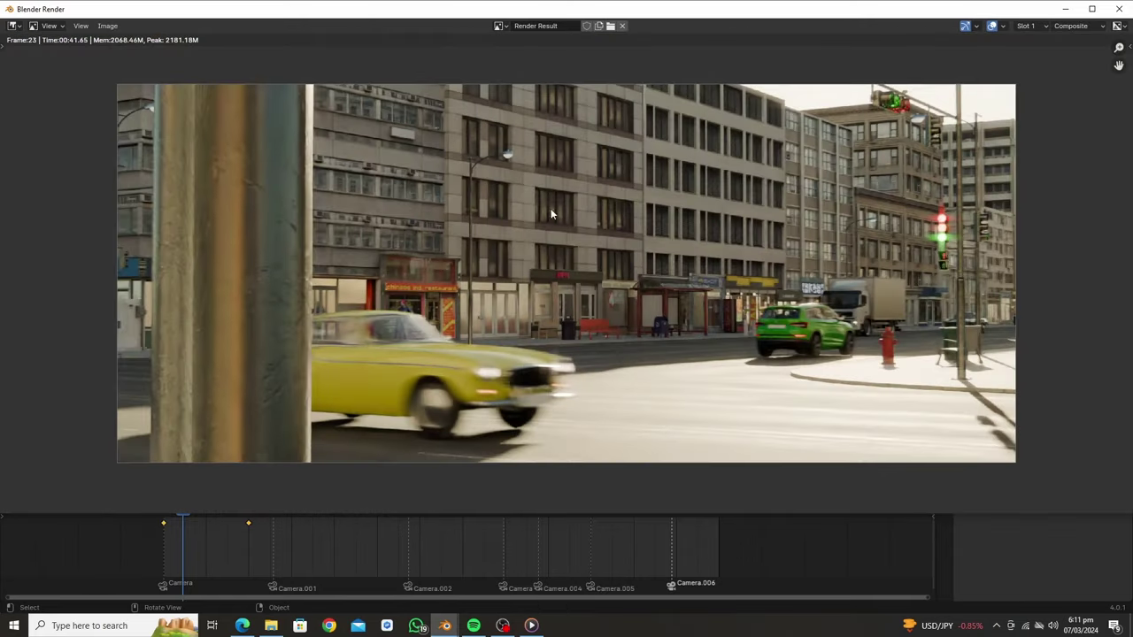
{"action": "key", "text": "shift+alt+s"}
{"action": "key", "text": "Escape"}
{"action": "key", "text": "Escape"}
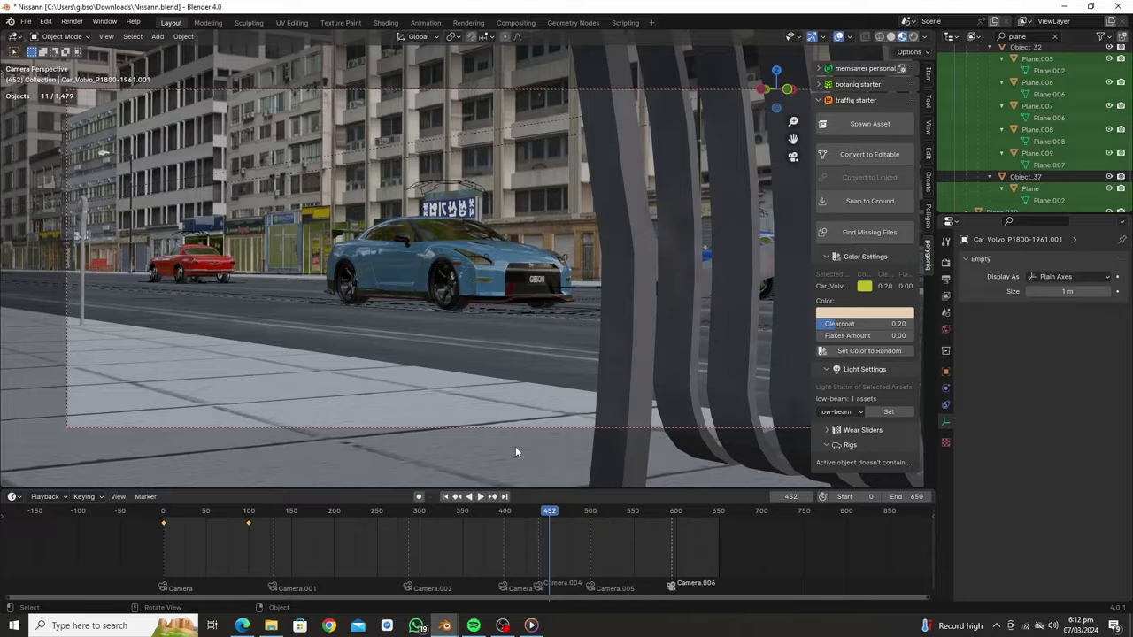
- Play and scrub the chase between frames 216 and 630 to check the pedestrians in each shot
{"action": "key", "text": "space"}
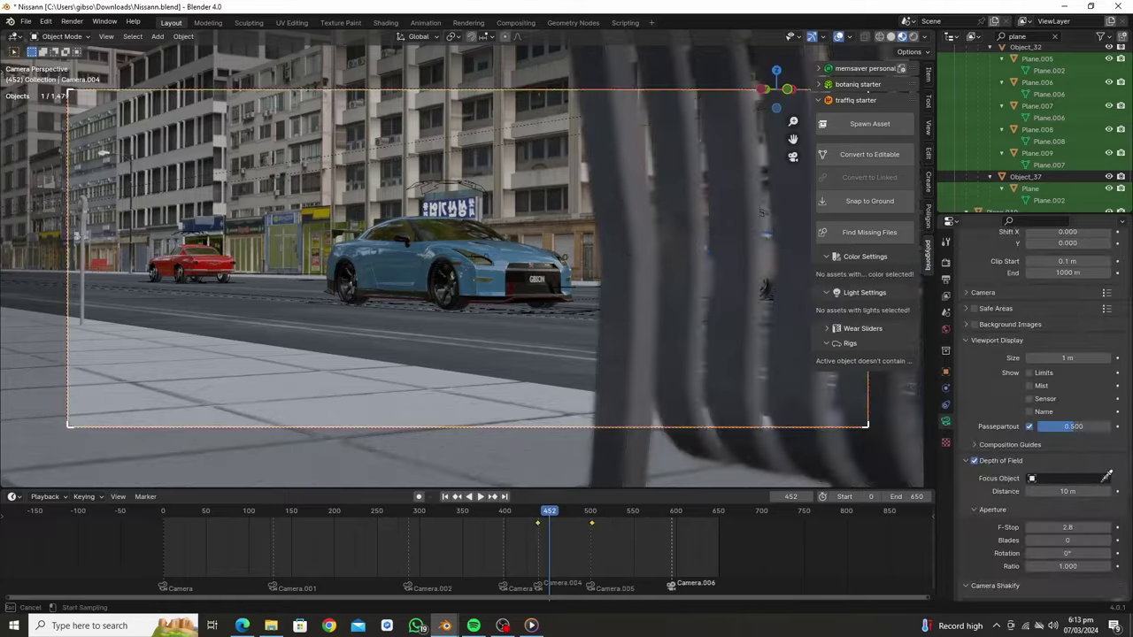
{"action": "left_click", "coordinate": [574, 513]}
{"action": "left_click_drag", "start_coordinate": [534, 522], "coordinate": [698, 495]}
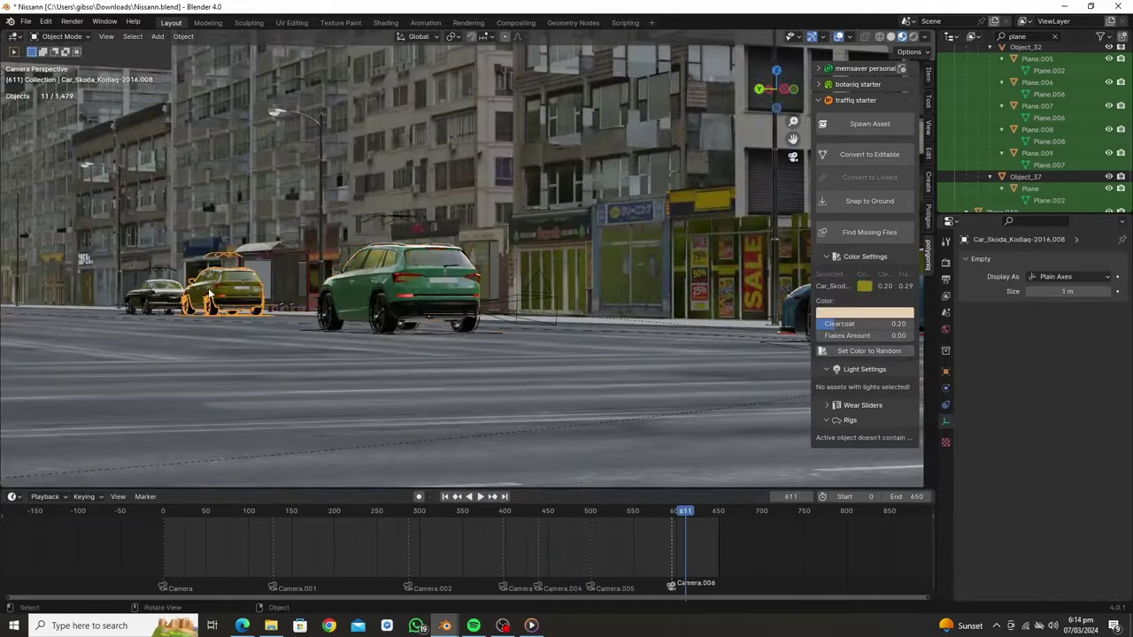
{"action": "left_click_drag", "start_coordinate": [652, 522], "coordinate": [571, 522]}
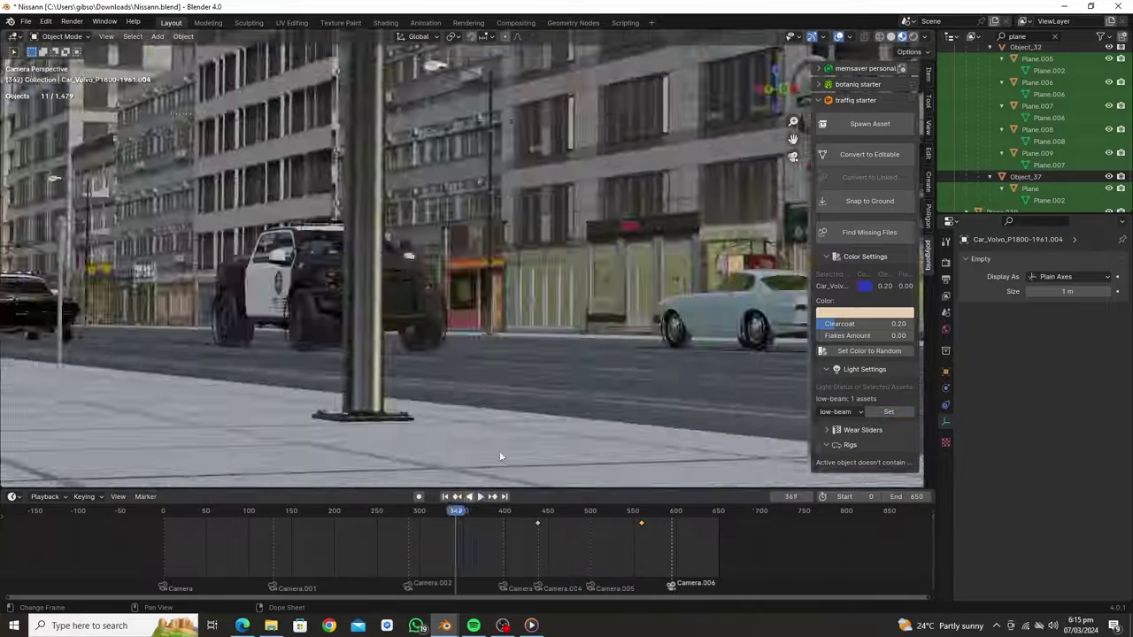
{"action": "mouse_move", "coordinate": [571, 522]}
{"action": "left_mouse_down"}
{"action": "mouse_move", "coordinate": [172, 527]}
{"action": "mouse_move", "coordinate": [377, 524]}
{"action": "left_mouse_up"}
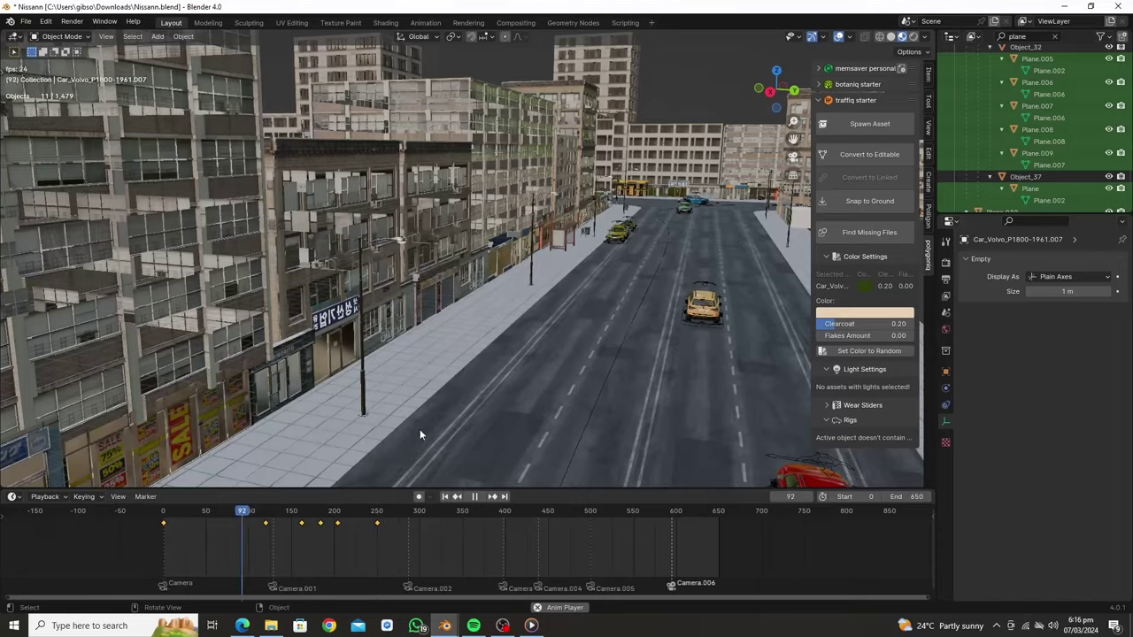
{"action": "key", "text": "space"}
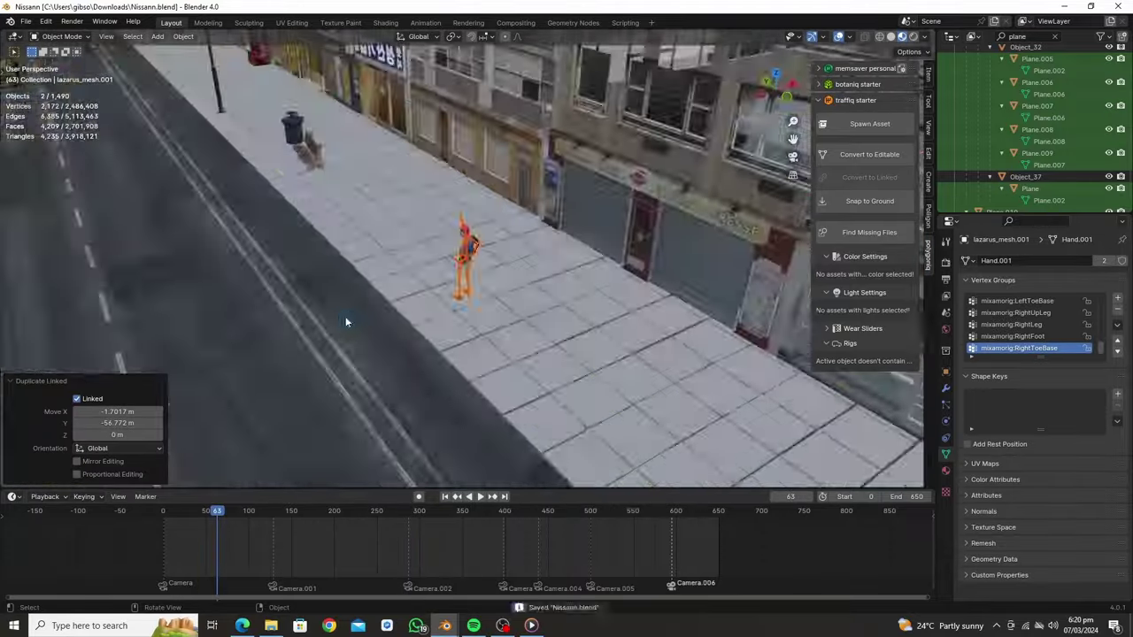
{"action": "key", "text": "space"}
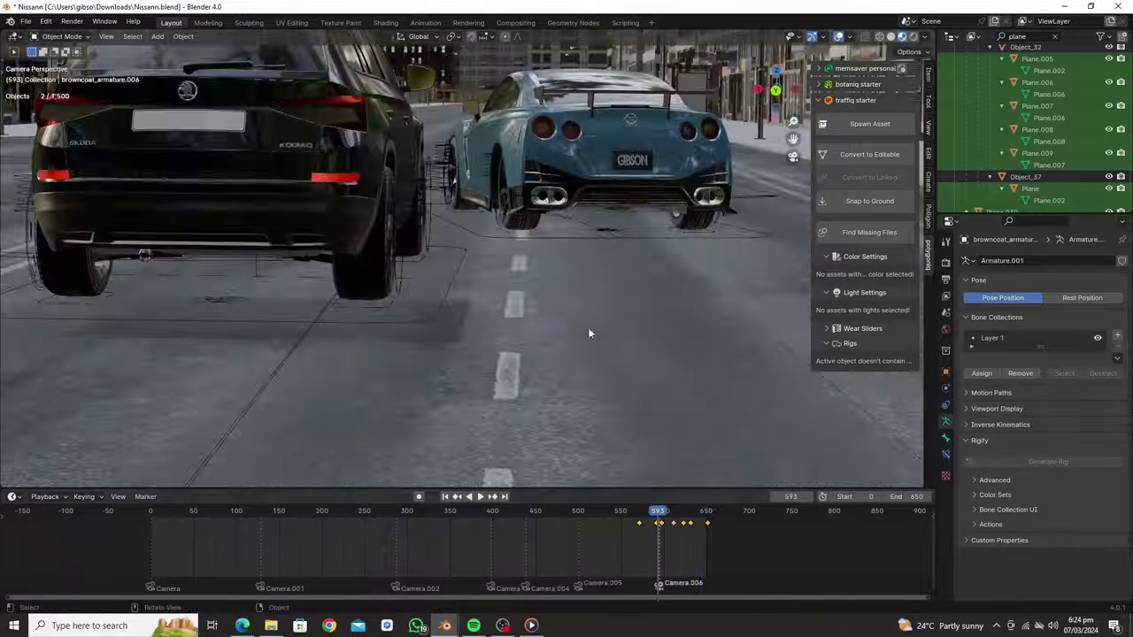
{"action": "key", "text": "space"}
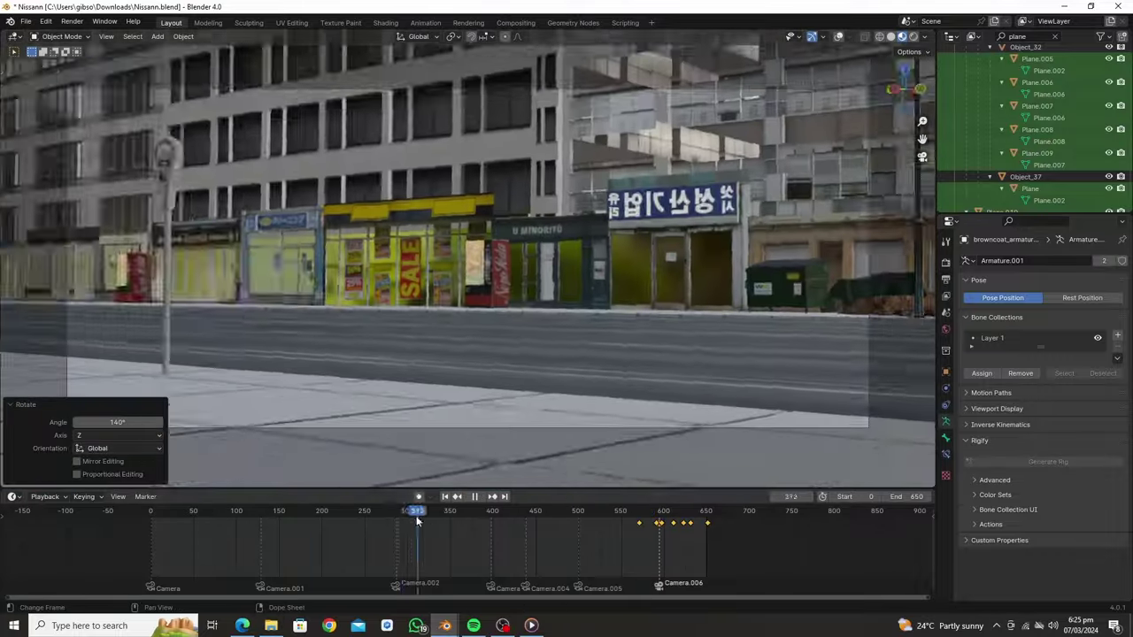
{"action": "key", "text": "space"}
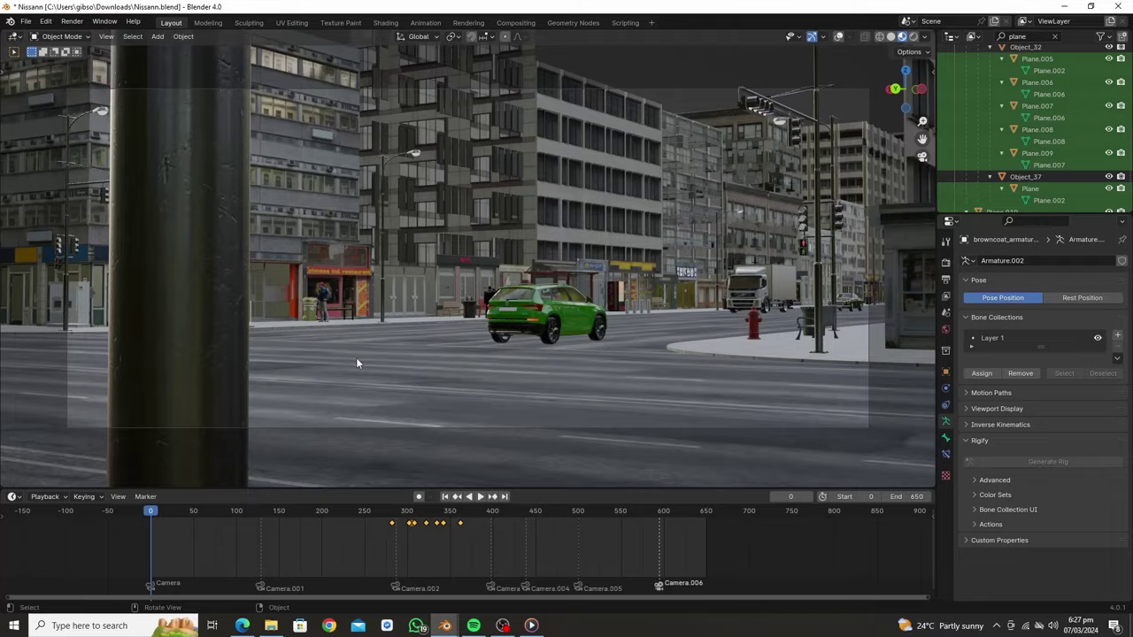
- At frame 503, duplicate the sidewalk pallet props and check them through the camera
{"action": "left_click_drag", "start_coordinate": [267, 504], "coordinate": [579, 522]}
{"action": "left_click", "coordinate": [404, 282]}
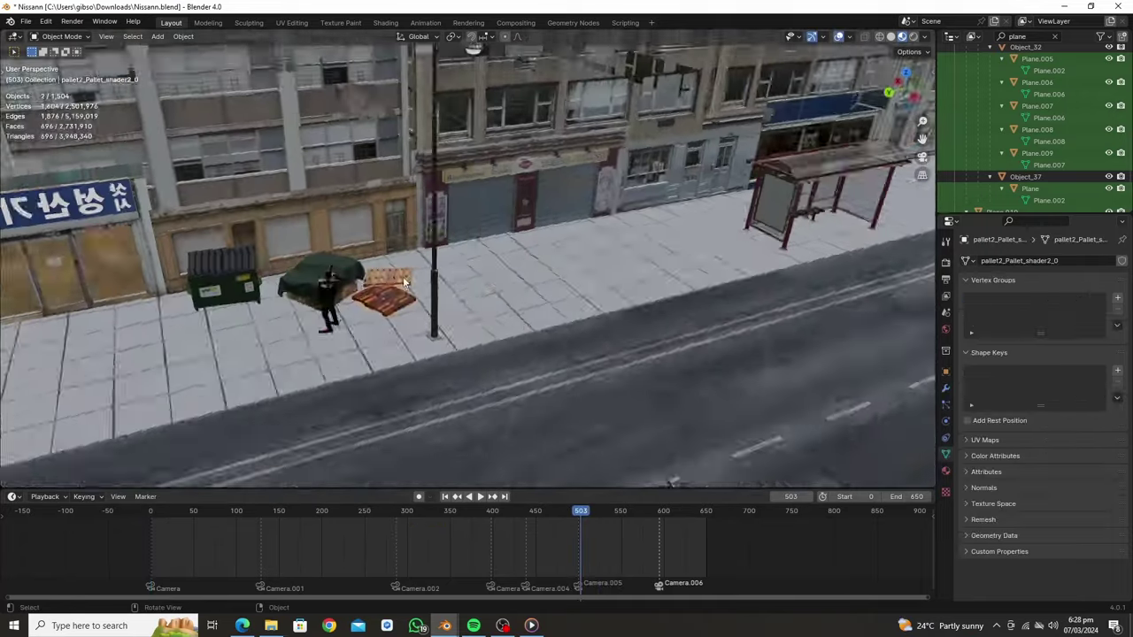
{"action": "key", "text": "shift+d"}
{"action": "key", "text": "KP_0"}
{"action": "key", "text": "space"}
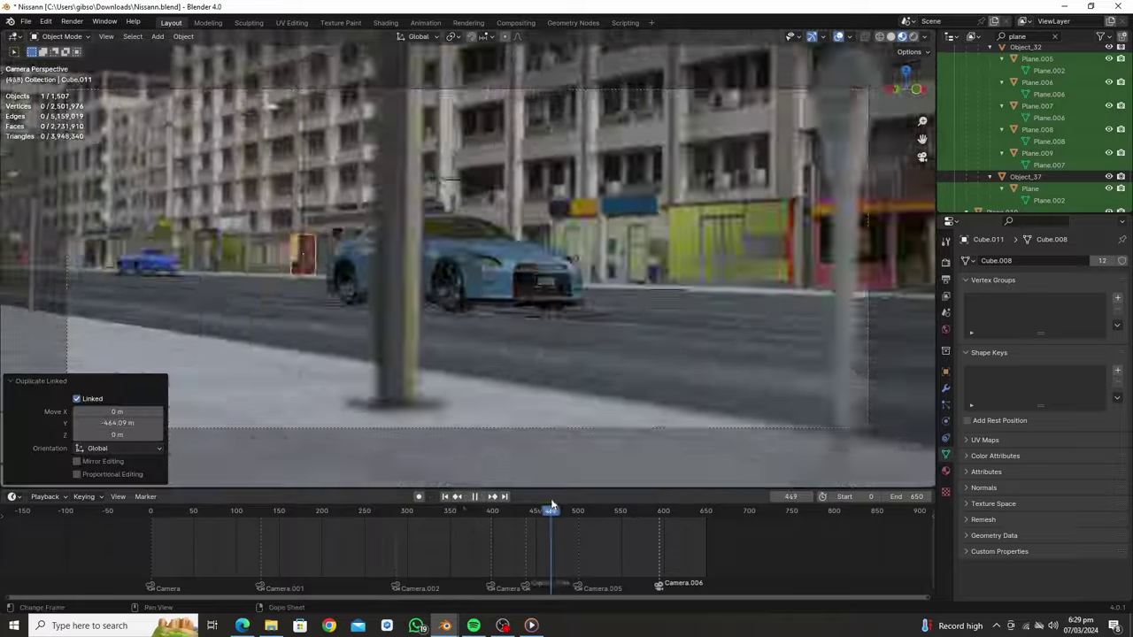
{"action": "key", "text": "Escape"}
- Move a vending machine onto the sidewalk, copy it, and preview from frame 400
{"action": "middle_click_drag", "start_coordinate": [609, 354], "coordinate": [287, 156]}
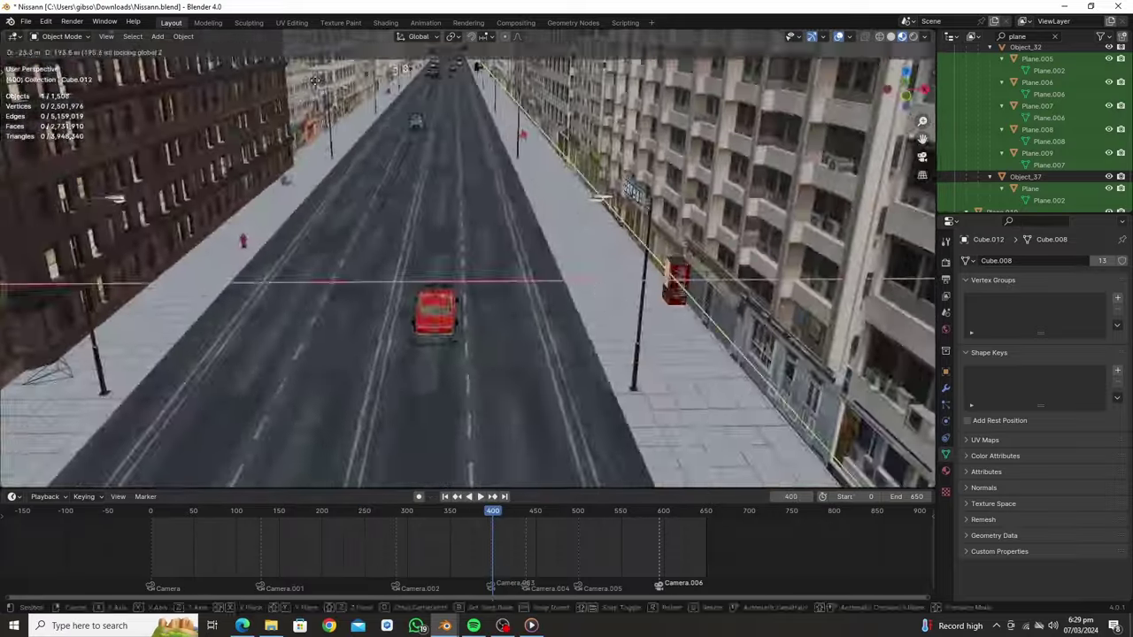
{"action": "key", "text": "shift+d"}
{"action": "key", "text": "KP_0"}
{"action": "key", "text": "space"}
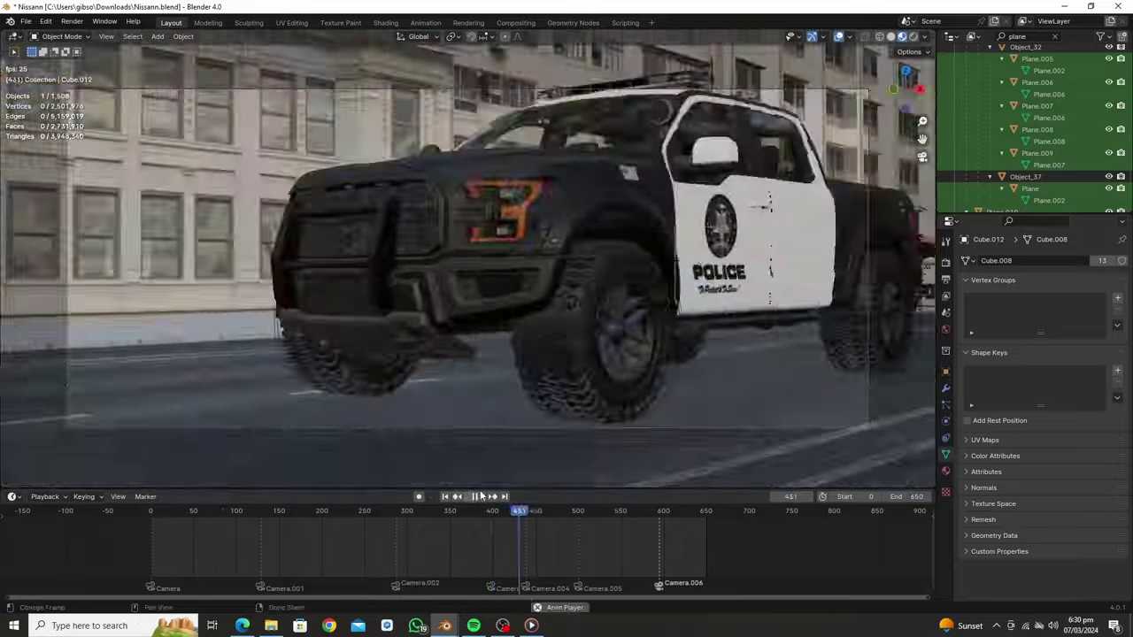
{"action": "key", "text": "space"}
- Reposition the vending machine and drop a linked copy beside the restaurant
{"action": "middle_click_drag", "start_coordinate": [903, 356], "coordinate": [613, 357]}
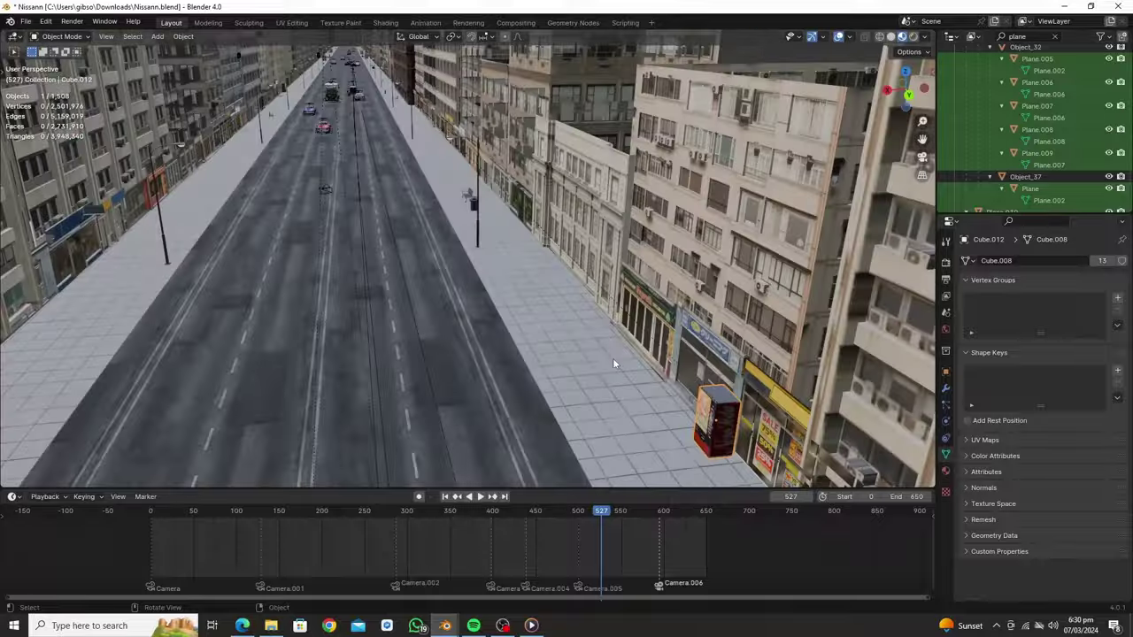
{"action": "middle_click_drag", "start_coordinate": [239, 407], "coordinate": [565, 362]}
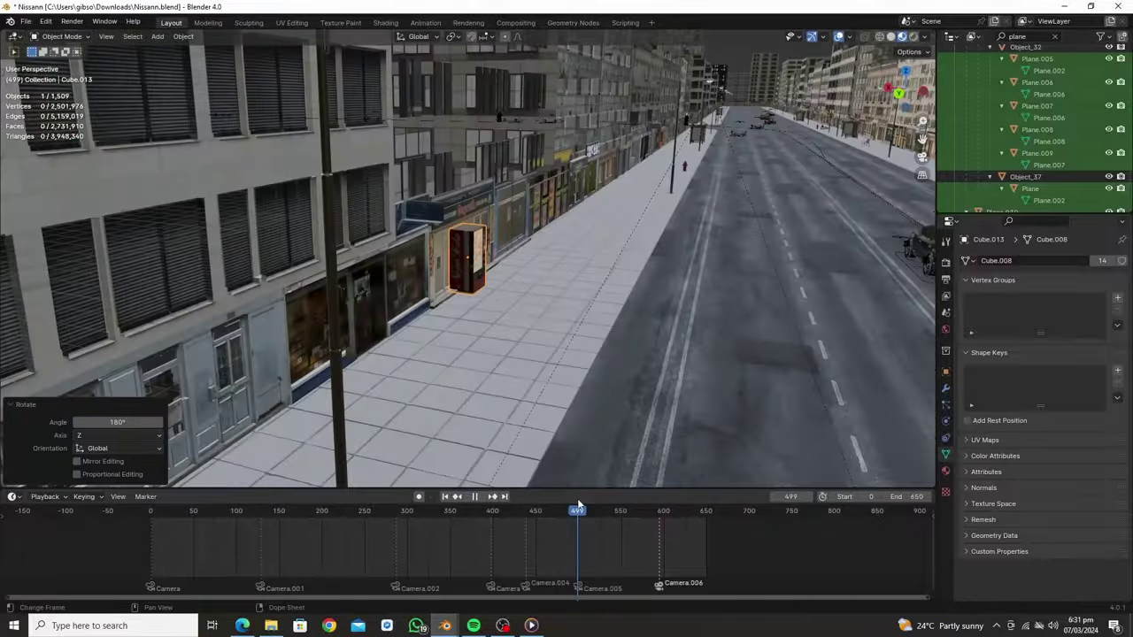
{"action": "key", "text": "g"}
{"action": "left_click", "coordinate": [565, 362]}
{"action": "key", "text": "alt+d"}
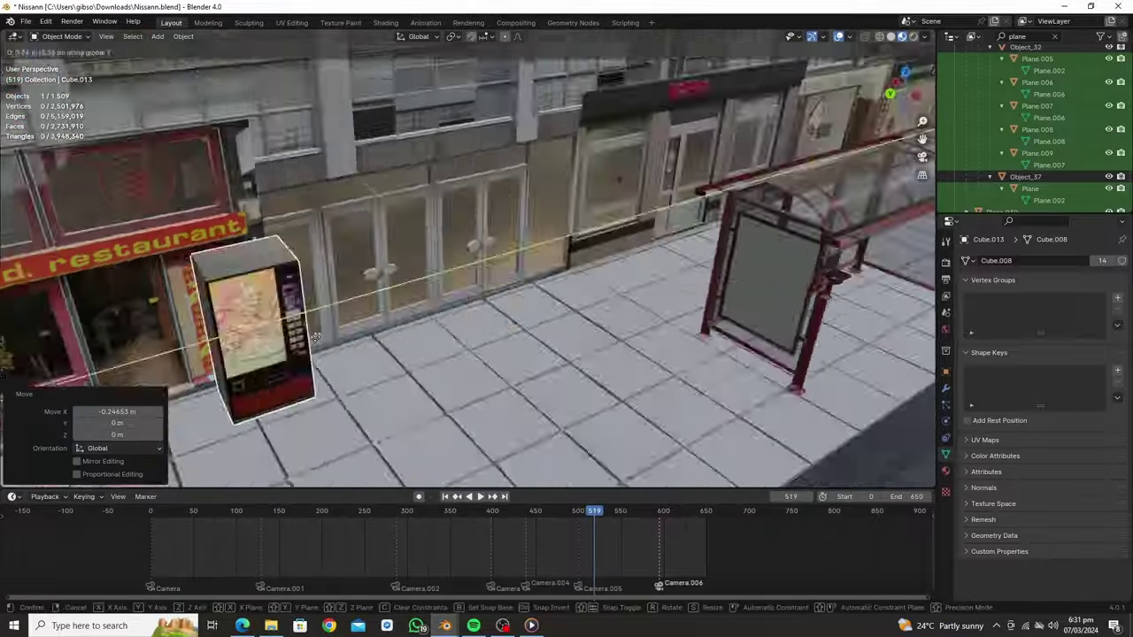
{"action": "left_click", "coordinate": [405, 193]}
{"action": "key", "text": "KP_0"}
{"action": "key", "text": "space"}
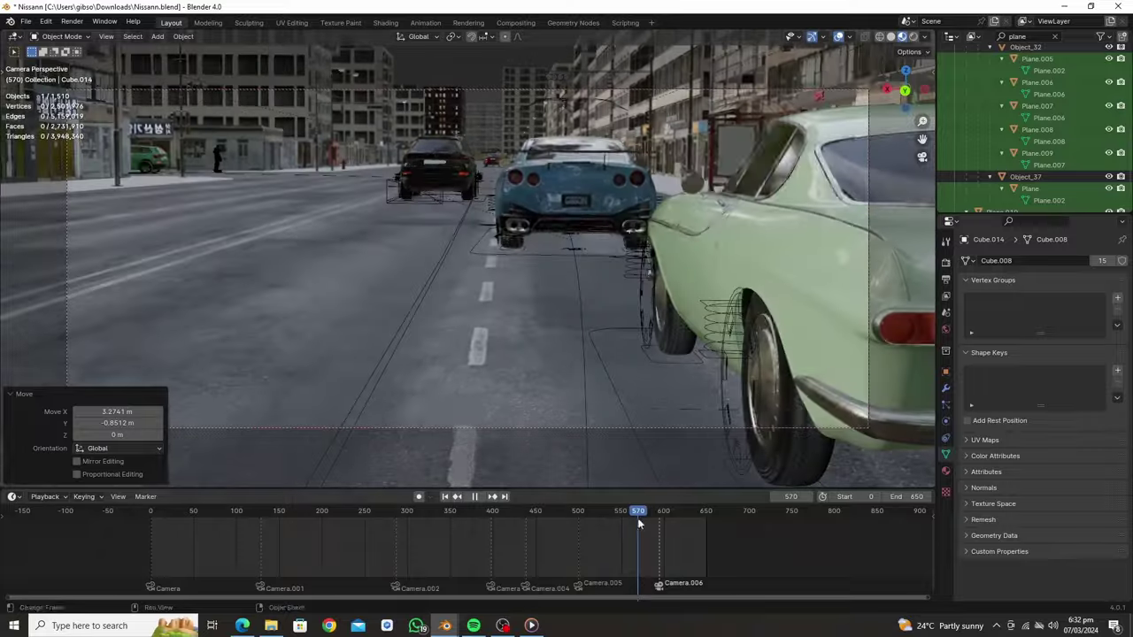
{"action": "key", "text": "Escape"}
- Replay the chase through the camera to check the Skoda's new path
{"action": "key", "text": "KP_0"}
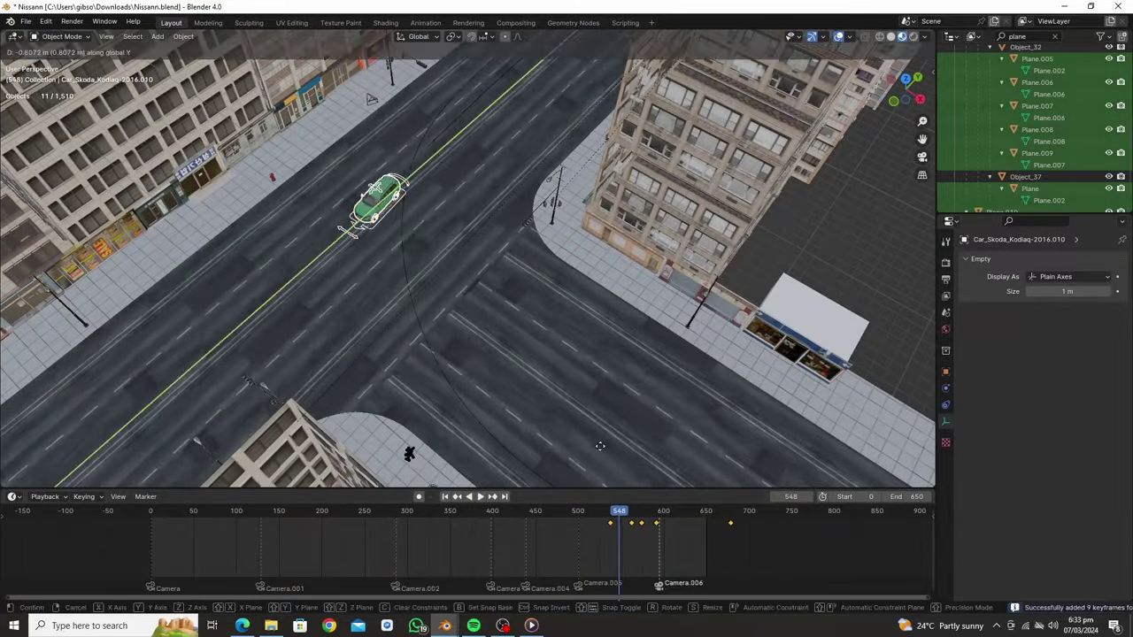
{"action": "key", "text": "KP_0"}
{"action": "key", "text": "space"}
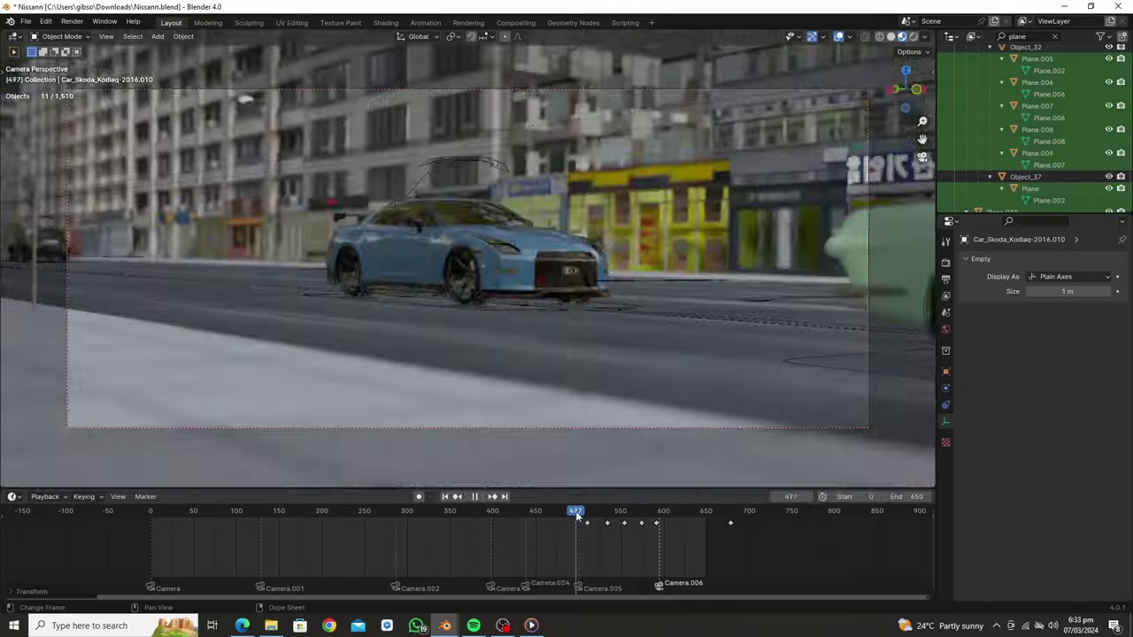
{"action": "key", "text": "space"}
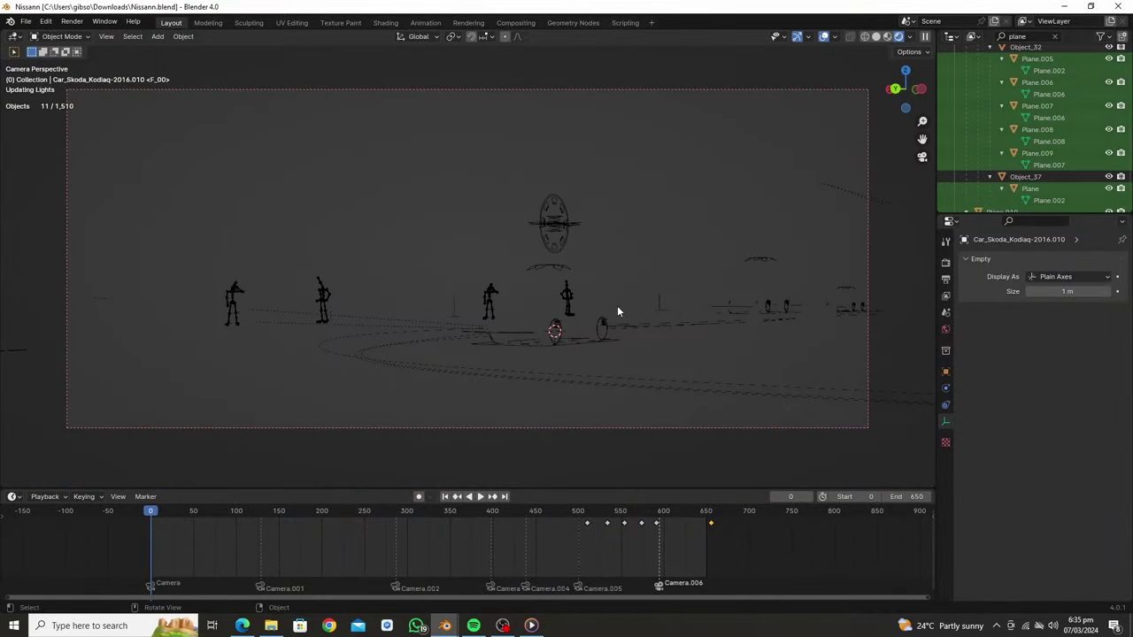
- Try a sun rotation of 253°, return it to 160°, and preview the lighting
{"action": "left_click_drag", "start_coordinate": [1069, 417], "coordinate": [1098, 417]}
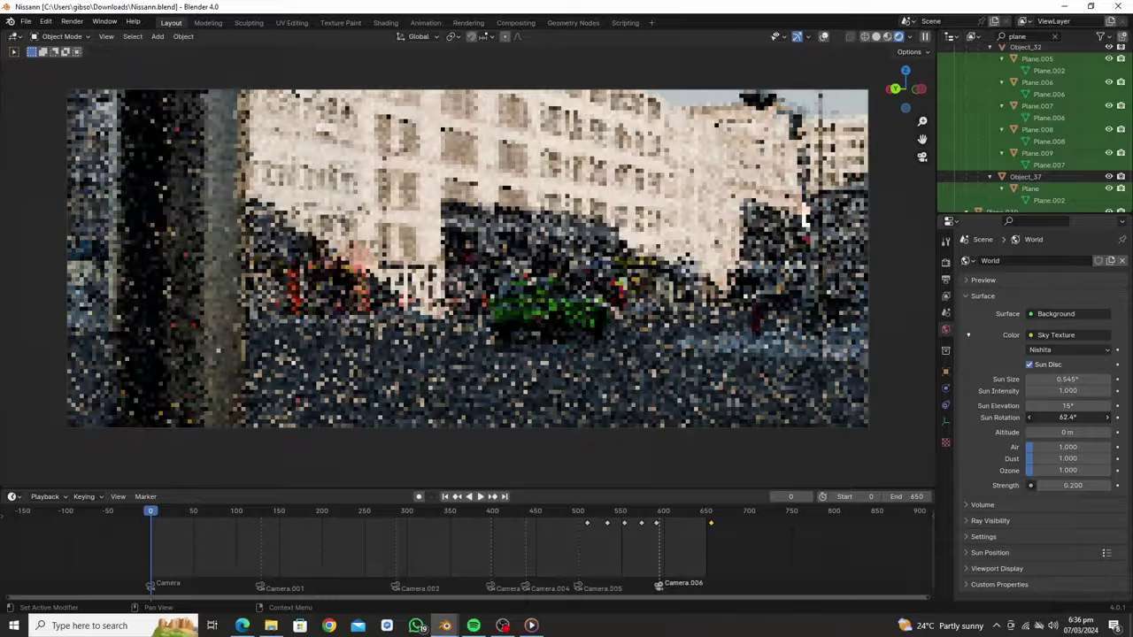
{"action": "left_click_drag", "start_coordinate": [1069, 417], "coordinate": [609, 385]}
{"action": "key", "text": "space"}
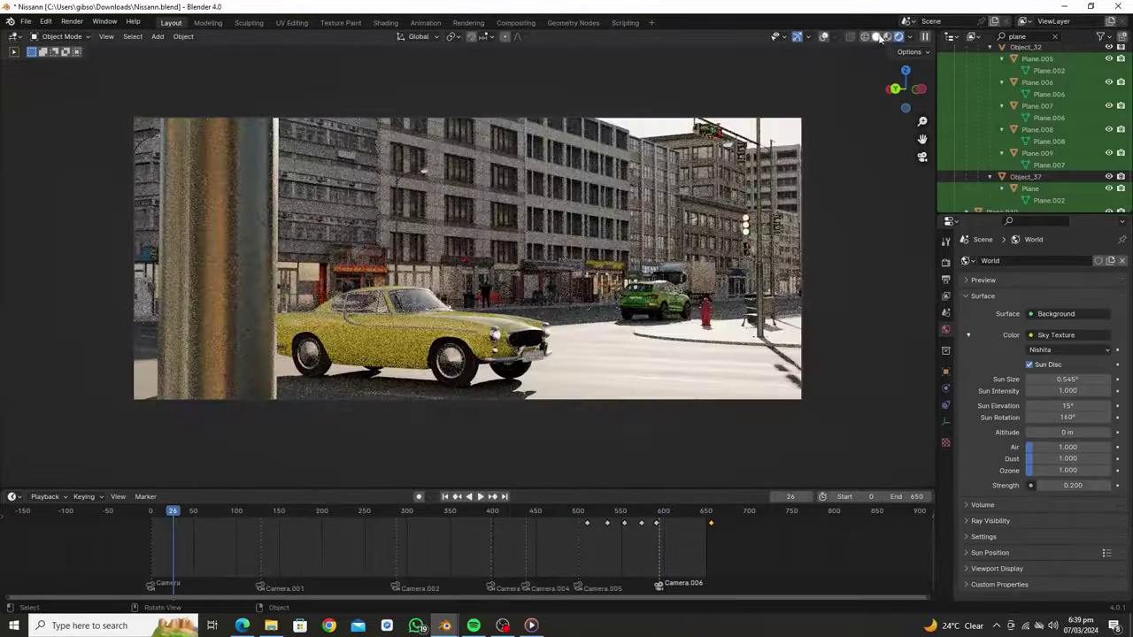
- Show the World shader nodes and connect the HDRI environment texture to the Background
{"action": "left_click_drag", "start_coordinate": [301, 489], "coordinate": [301, 348]}
{"action": "left_click", "coordinate": [13, 355]}
{"action": "left_click", "coordinate": [44, 465]}
{"action": "left_click_drag", "start_coordinate": [278, 503], "coordinate": [593, 450]}
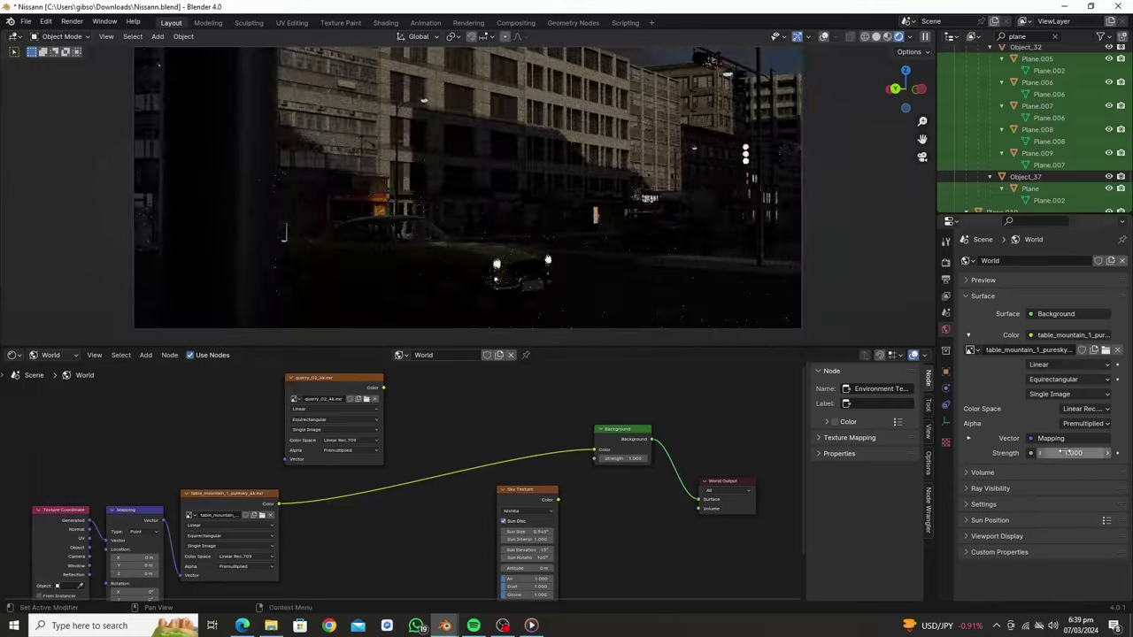
{"action": "left_click", "coordinate": [168, 462]}
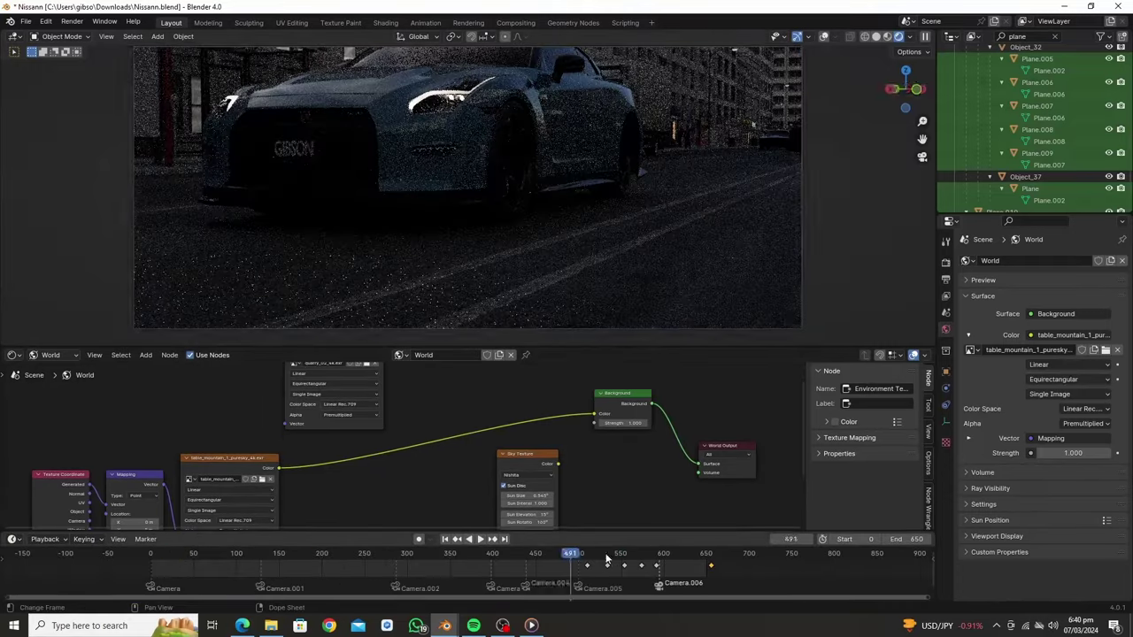
- Adjust world strength, test the quarry HDRI, then reconnect the Sky Texture to Background
{"action": "double_click", "coordinate": [1073, 452]}
{"action": "type", "text": "2"}
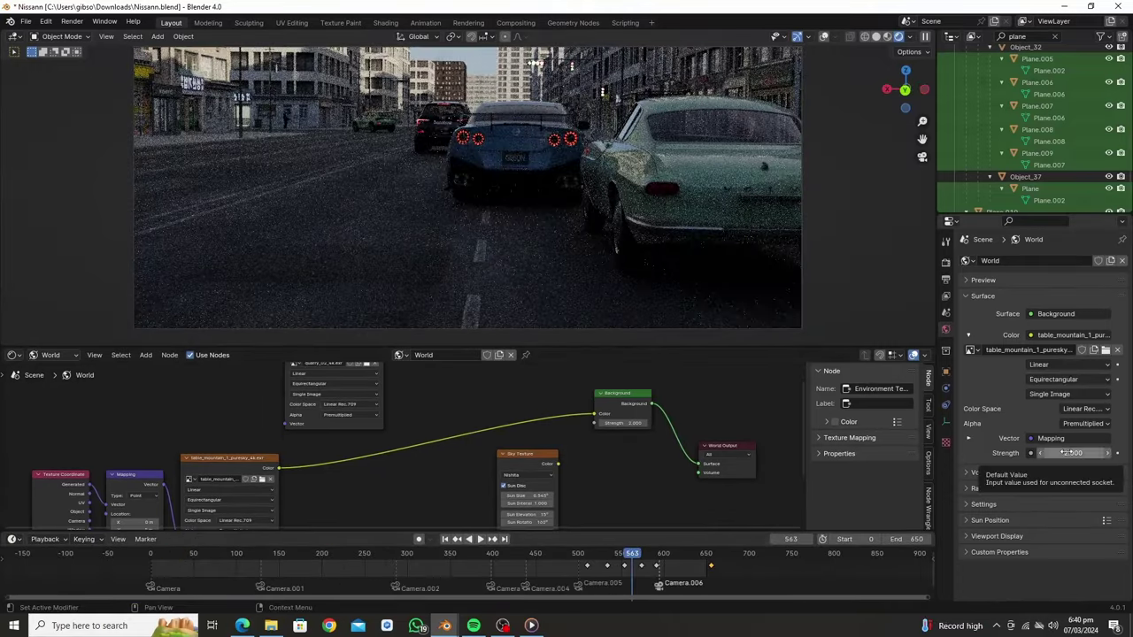
{"action": "left_click_drag", "start_coordinate": [525, 440], "coordinate": [564, 445]}
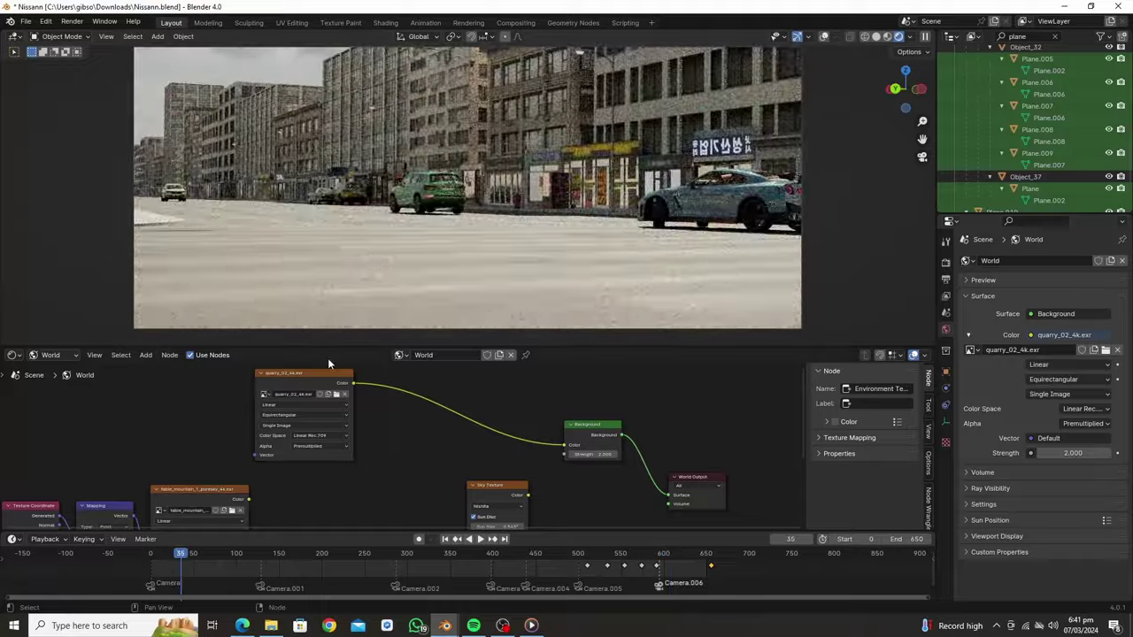
{"action": "left_click_drag", "start_coordinate": [527, 495], "coordinate": [564, 445]}
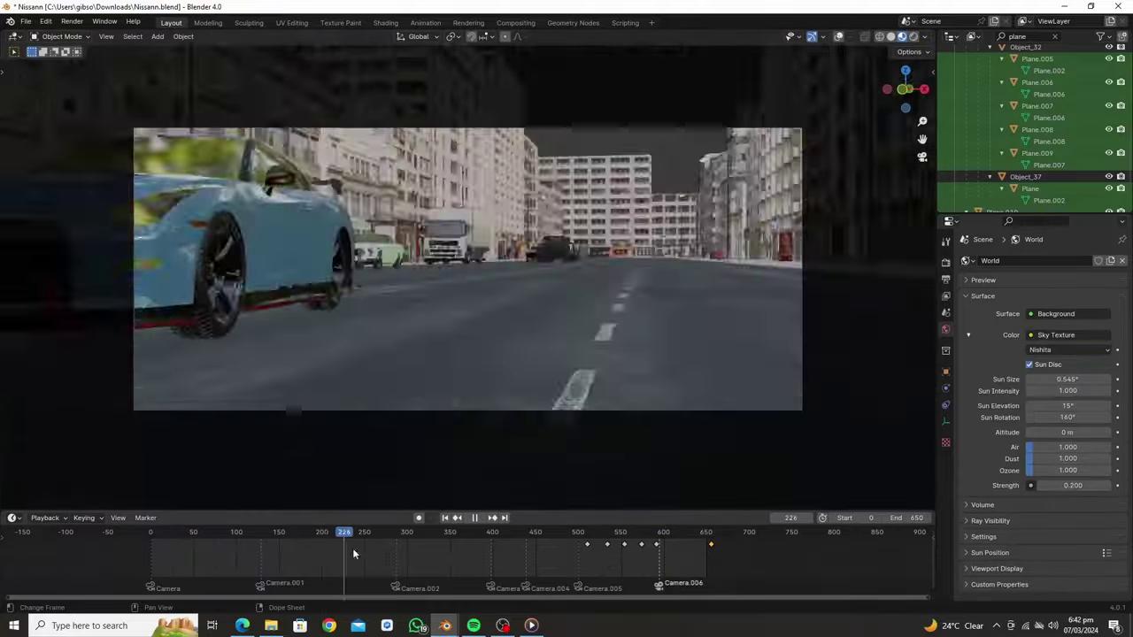
{"action": "mouse_move", "coordinate": [381, 416]}
{"action": "middle_mouse_down"}
{"action": "mouse_move", "coordinate": [456, 391]}
{"action": "mouse_move", "coordinate": [400, 267]}
{"action": "middle_mouse_up"}
{"action": "scroll", "coordinate": [400, 268], "scroll_direction": "up", "scroll_amount": 5}
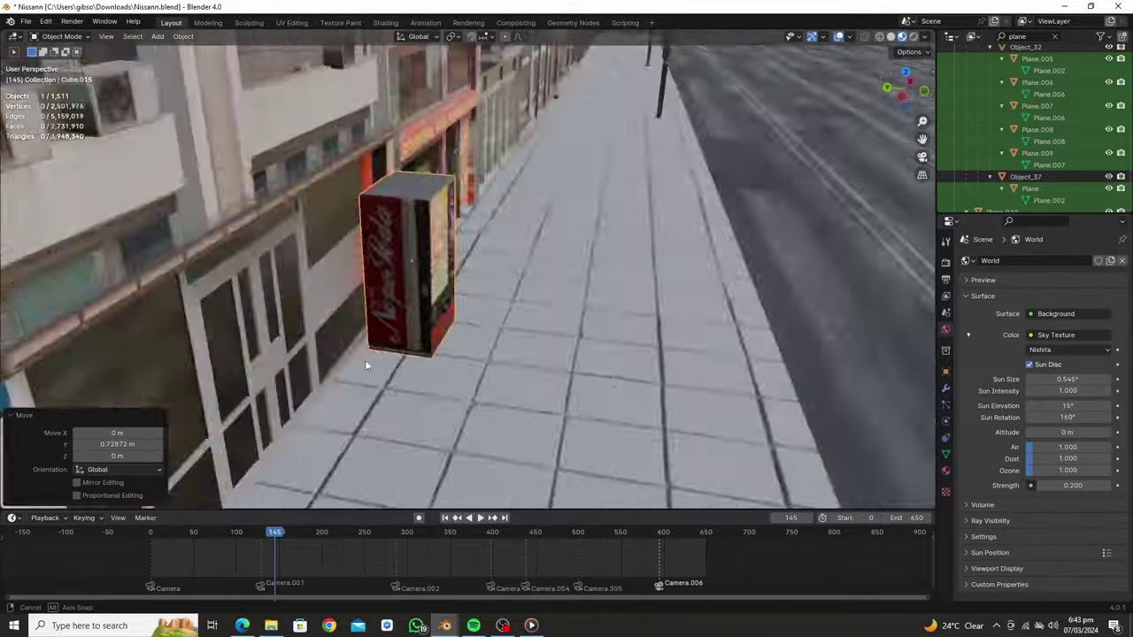
- Orbit out to a wide street view and move to frame 477 to preview the shot
{"action": "middle_click_drag", "start_coordinate": [366, 365], "coordinate": [823, 210]}
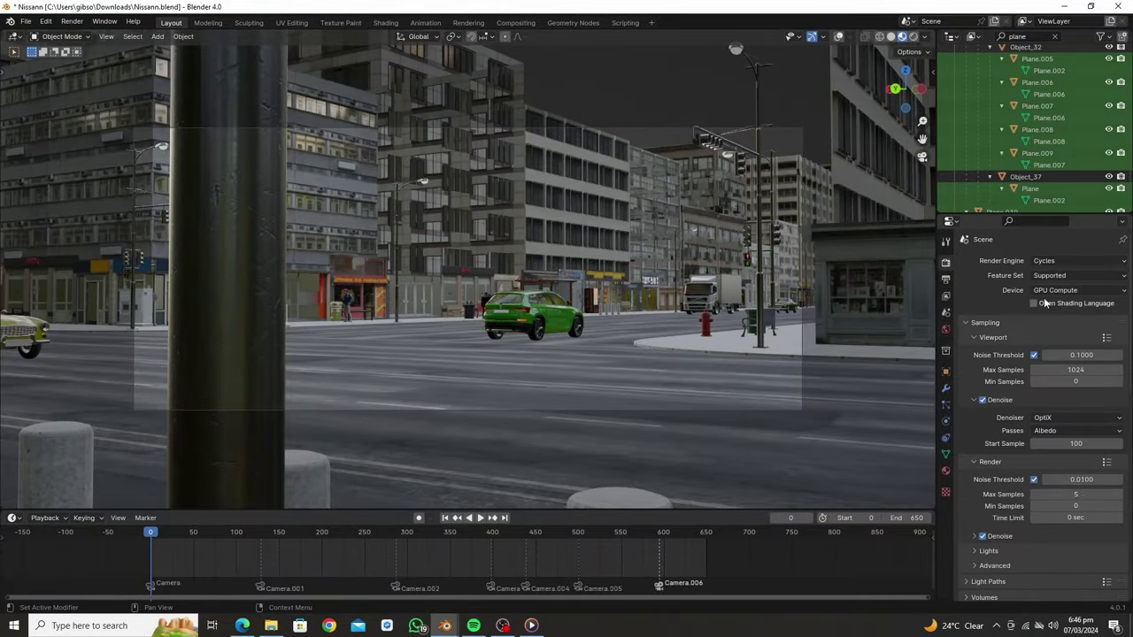
{"action": "left_click_drag", "start_coordinate": [153, 540], "coordinate": [531, 542]}
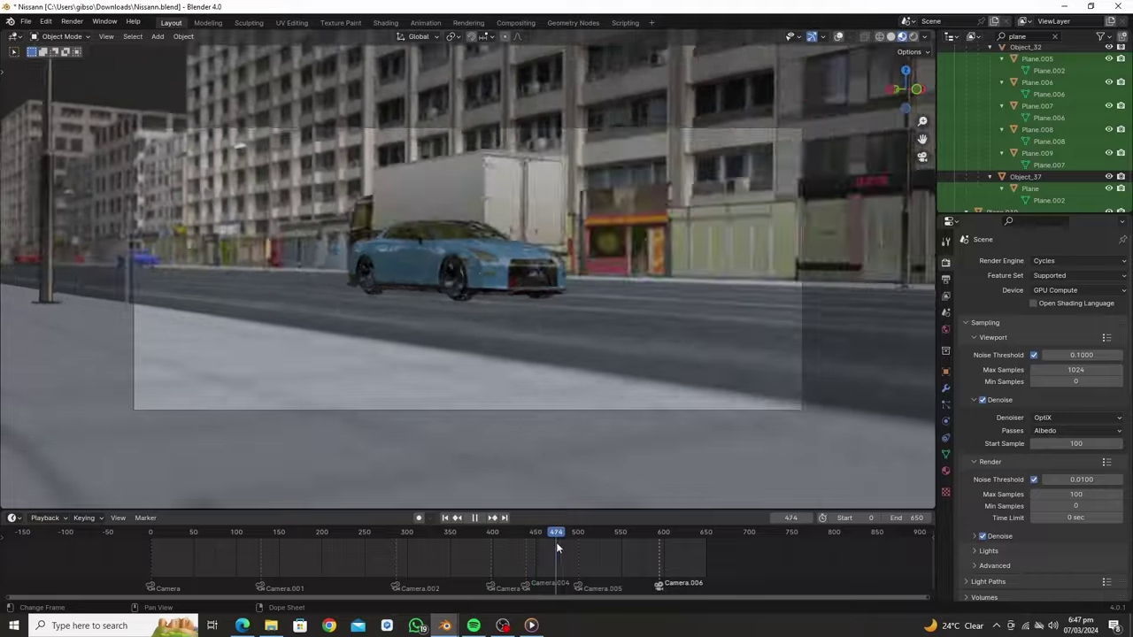